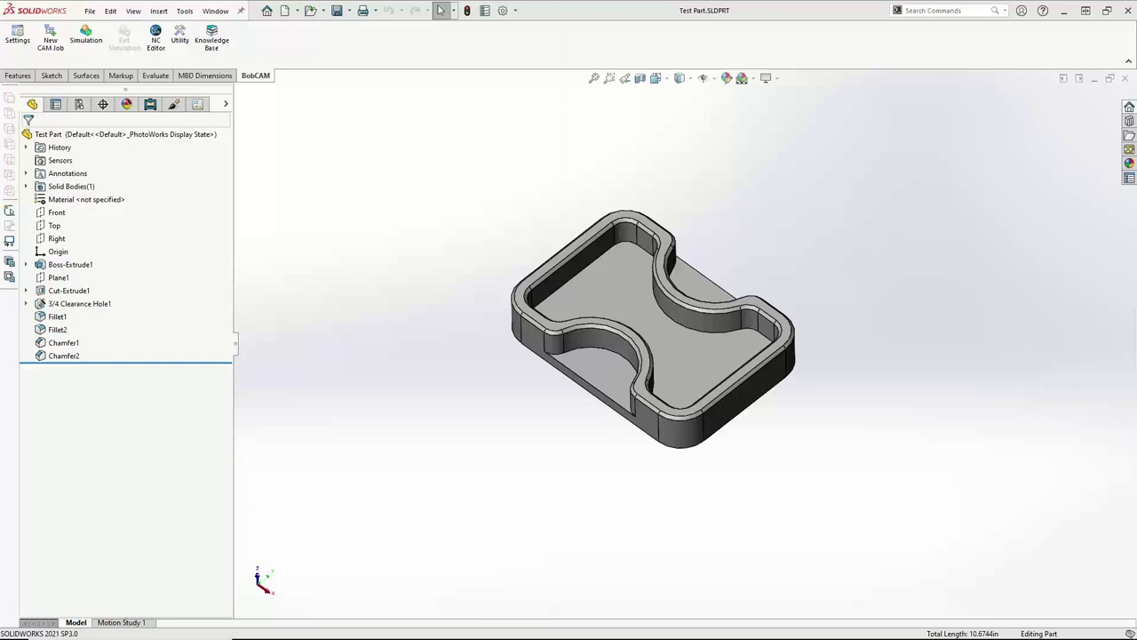
Inspect Test Part from several angles and switch to the BobCAM CAM tree showing CAM Defaults.
{"action": "middle_click_drag", "start_coordinate": [612, 489], "coordinate": [595, 460]}
{"action": "middle_click_drag", "start_coordinate": [792, 400], "coordinate": [748, 458]}
{"action": "key", "text": "ctrl+7"}
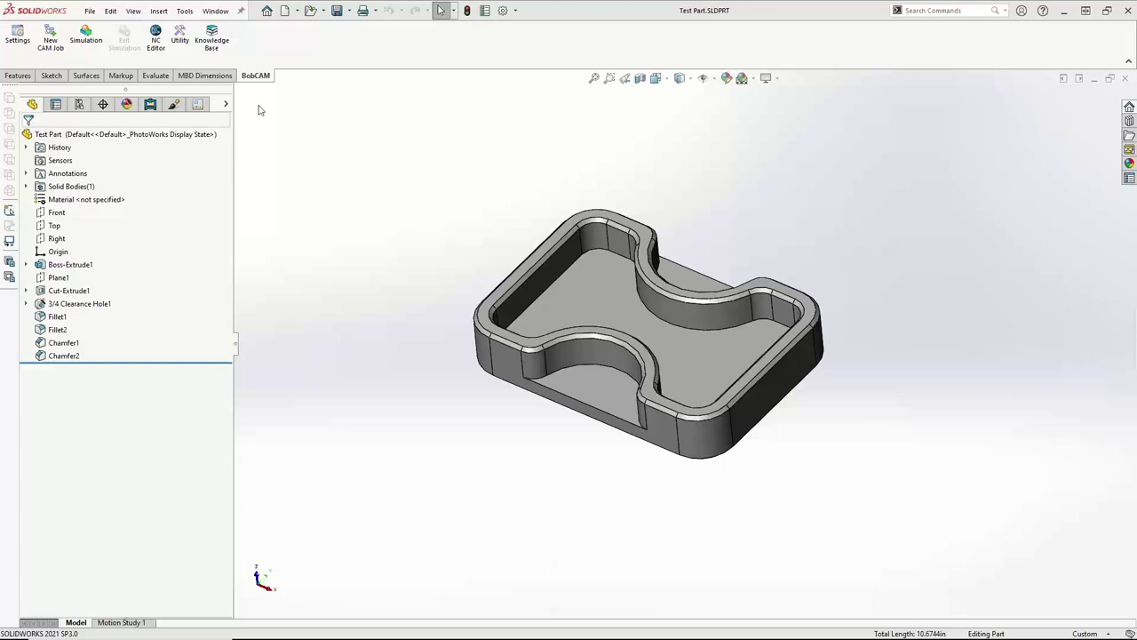
{"action": "left_click", "coordinate": [150, 105]}
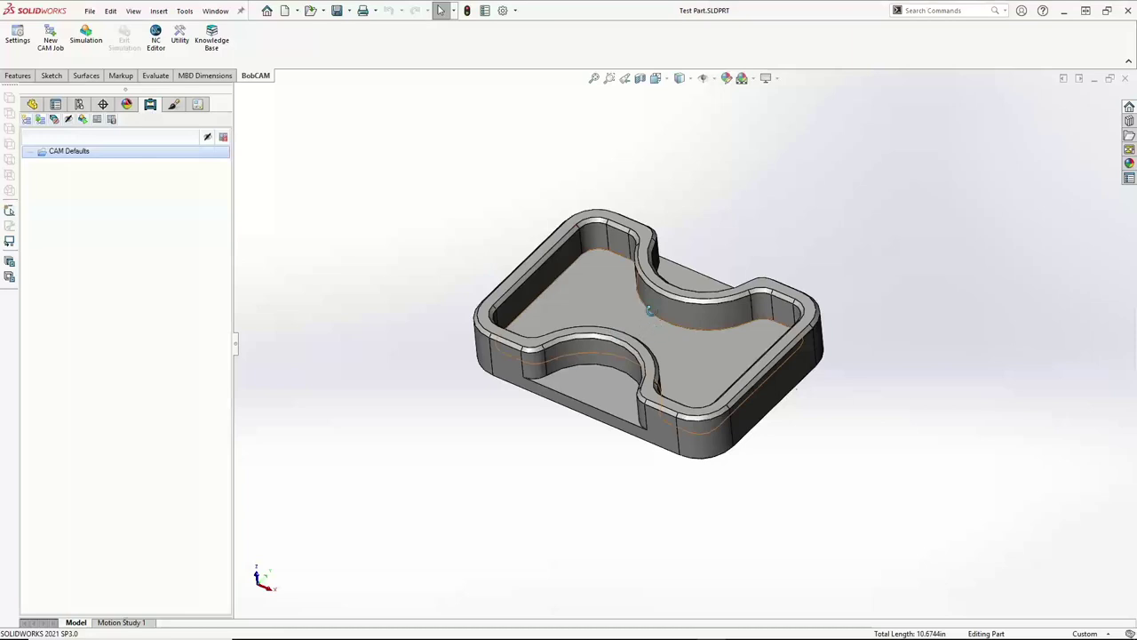
{"action": "middle_click_drag", "start_coordinate": [655, 316], "coordinate": [485, 336]}
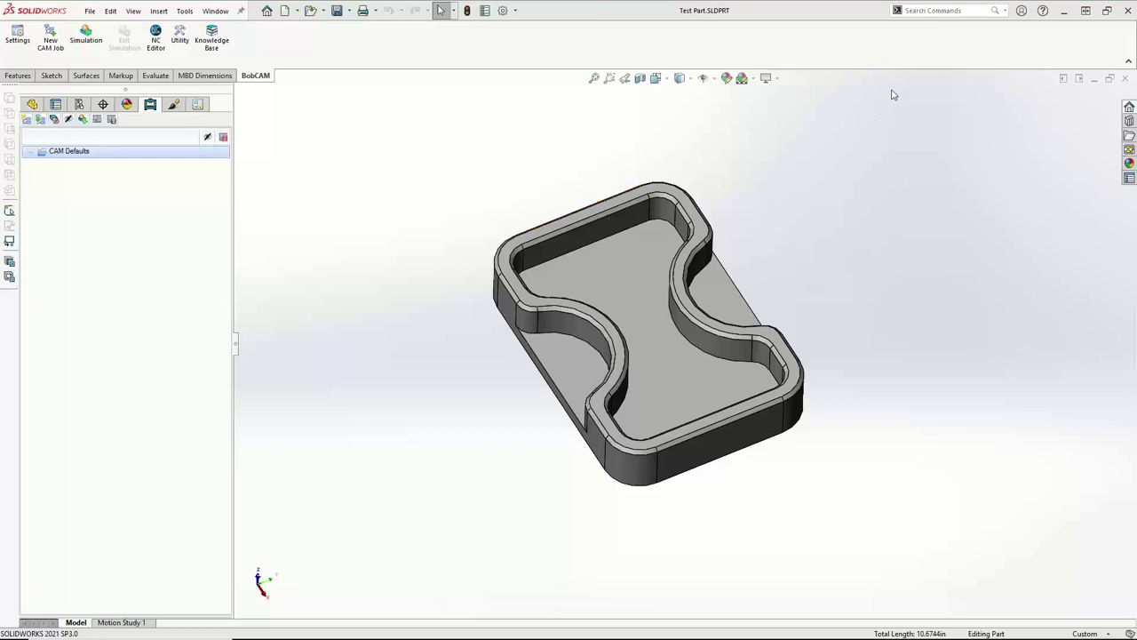
Open the BobCAM for SOLIDWORKS Help Introduction page from the Help (?) menu.
{"action": "left_click", "coordinate": [1044, 11]}
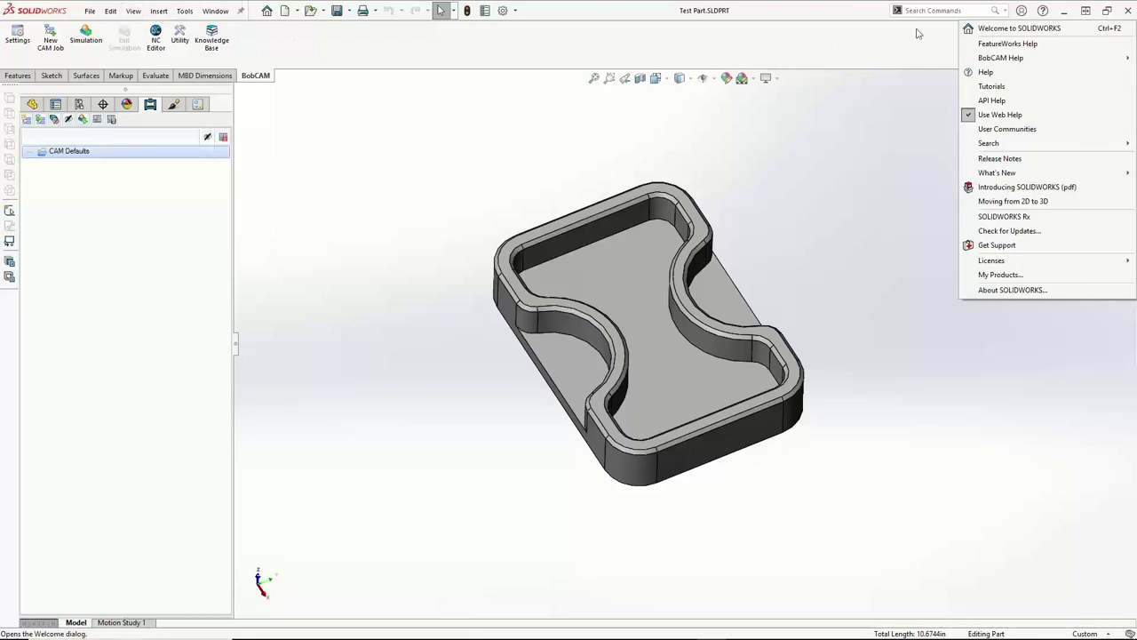
{"action": "mouse_move", "coordinate": [1005, 61]}
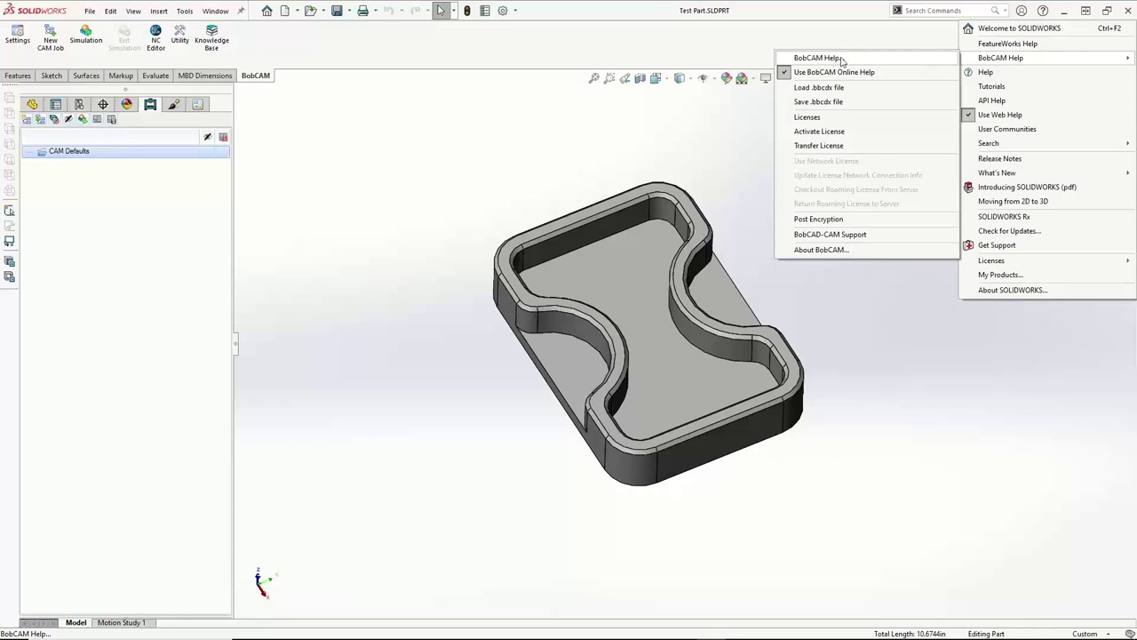
{"action": "left_click", "coordinate": [842, 58]}
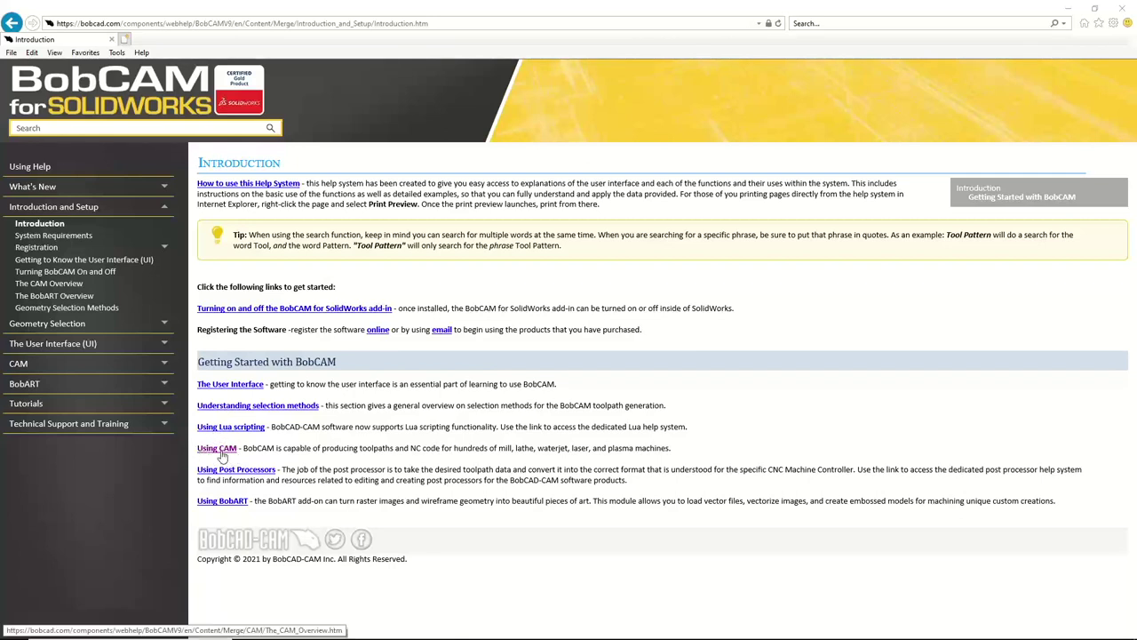
View the Using CAM overview, go back to the Introduction, then minimise the help window.
{"action": "left_click", "coordinate": [223, 454]}
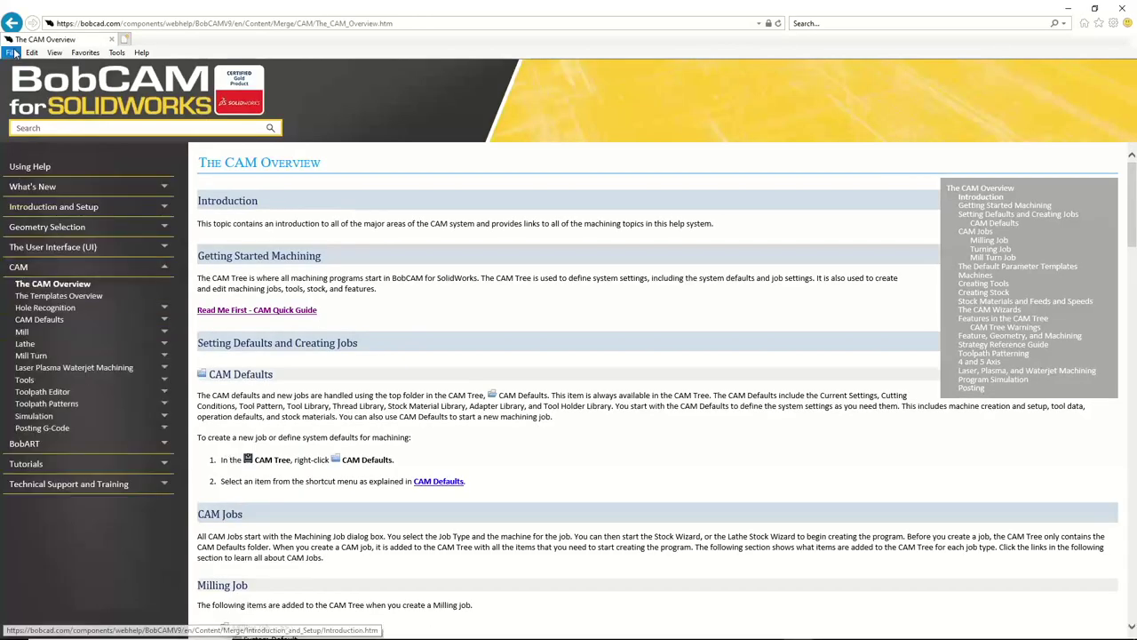
{"action": "left_click", "coordinate": [54, 206]}
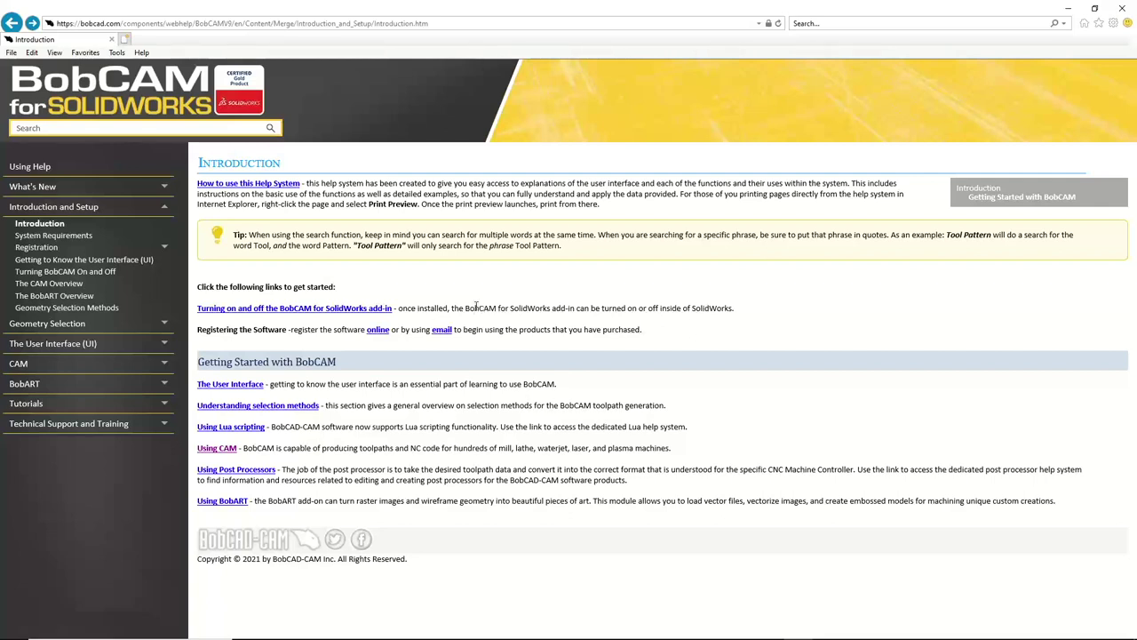
{"action": "left_click", "coordinate": [1068, 8]}
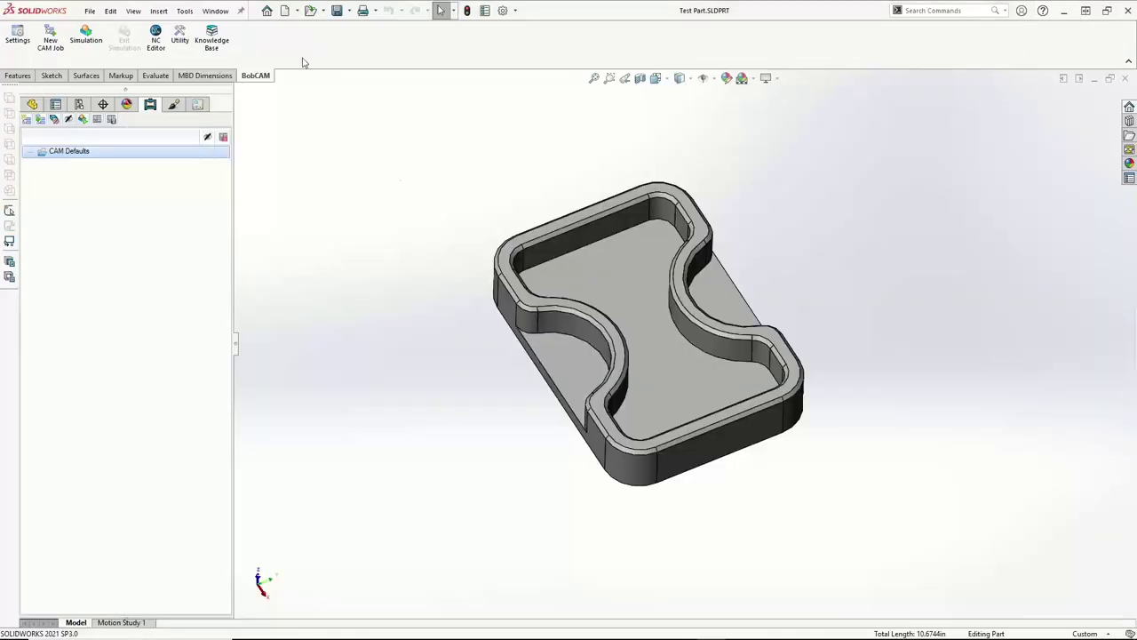
{"action": "left_click", "coordinate": [186, 12]}
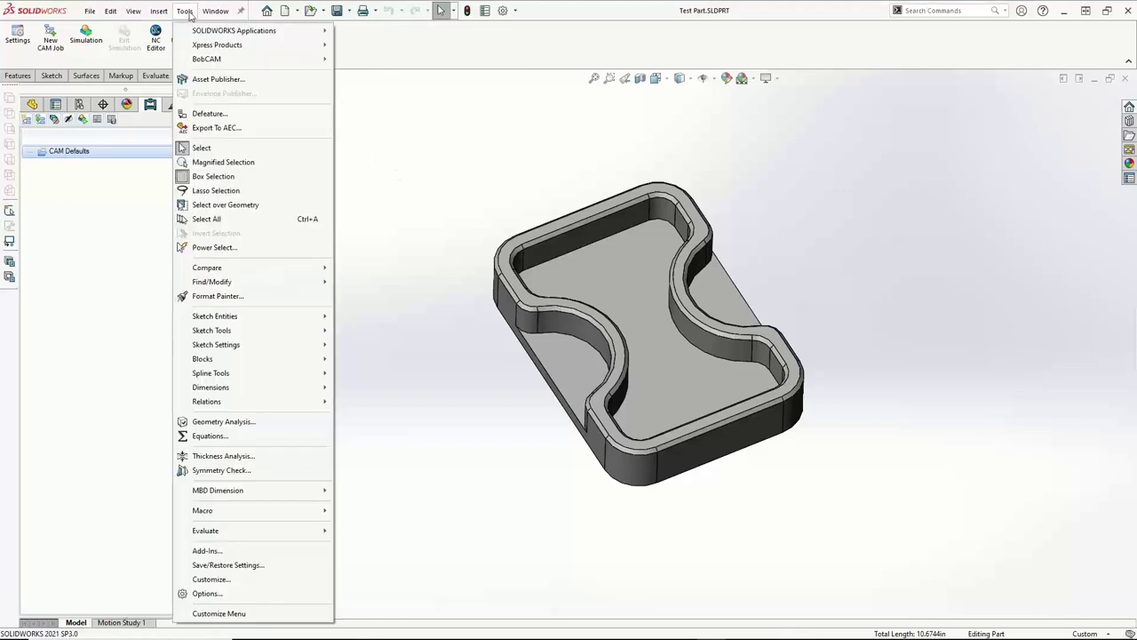
{"action": "left_click", "coordinate": [222, 551]}
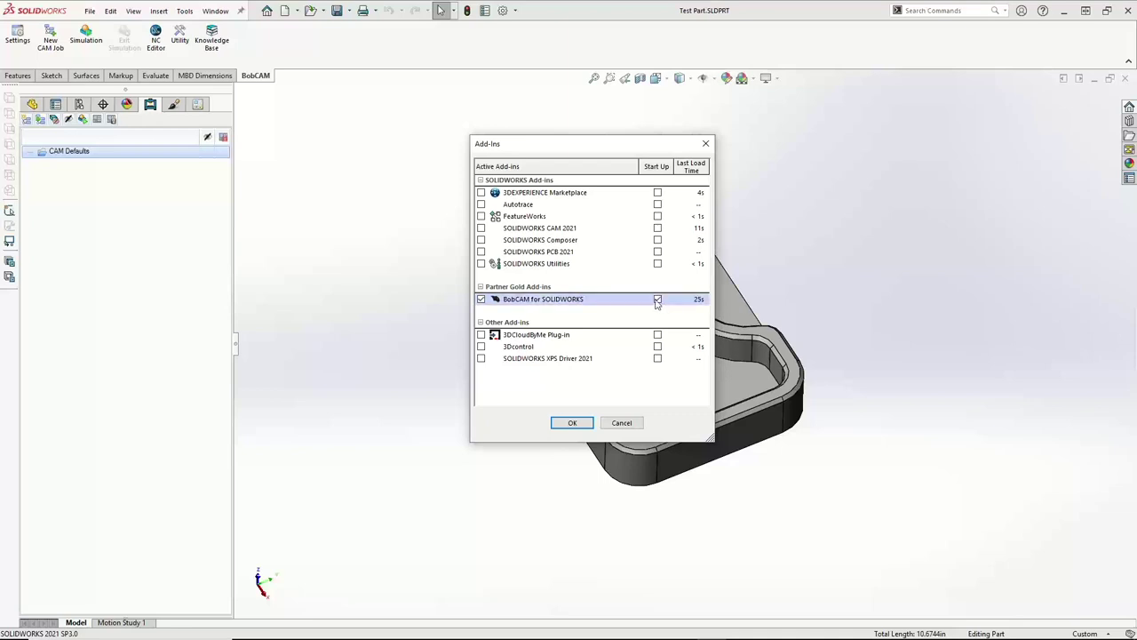
{"action": "left_click", "coordinate": [657, 299]}
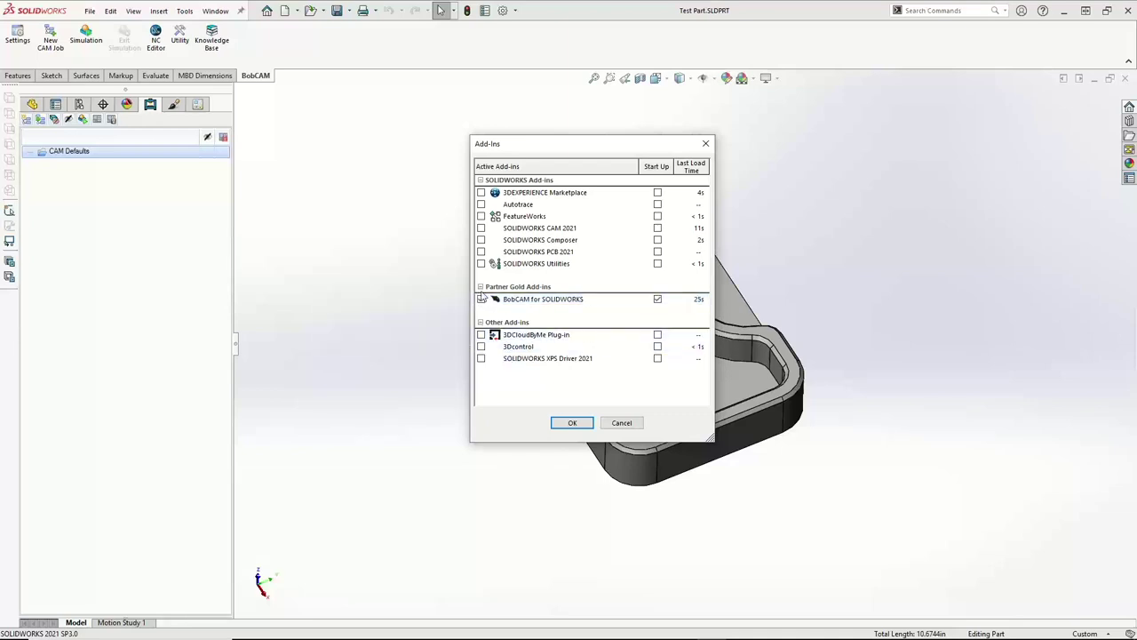
{"action": "mouse_move", "coordinate": [484, 308]}
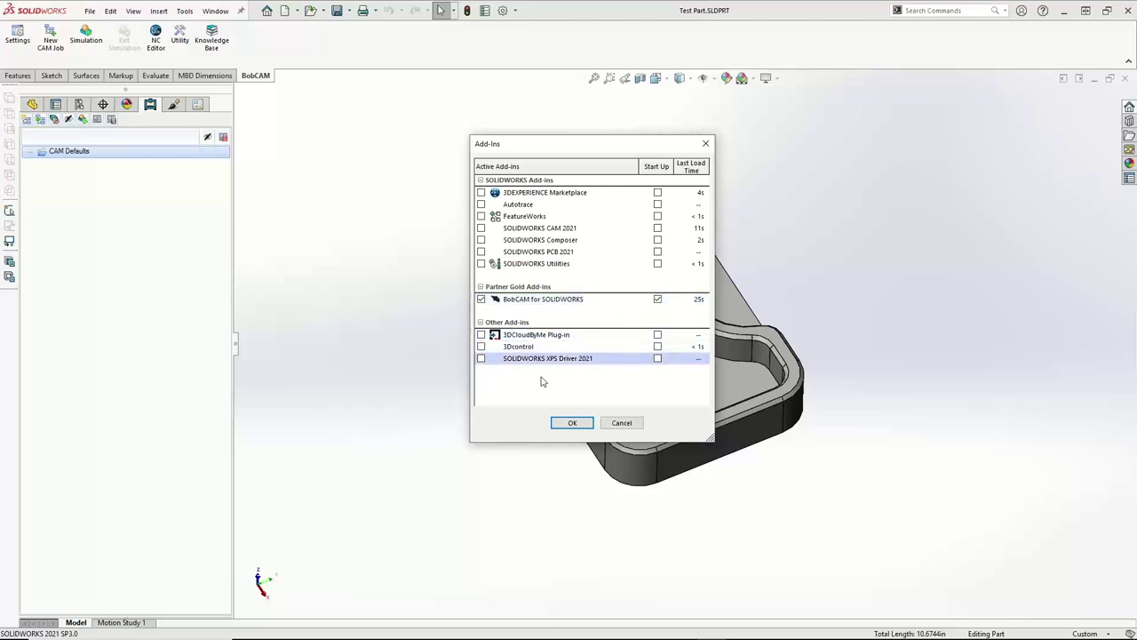
{"action": "left_click", "coordinate": [616, 424]}
{"action": "mouse_move", "coordinate": [550, 626]}
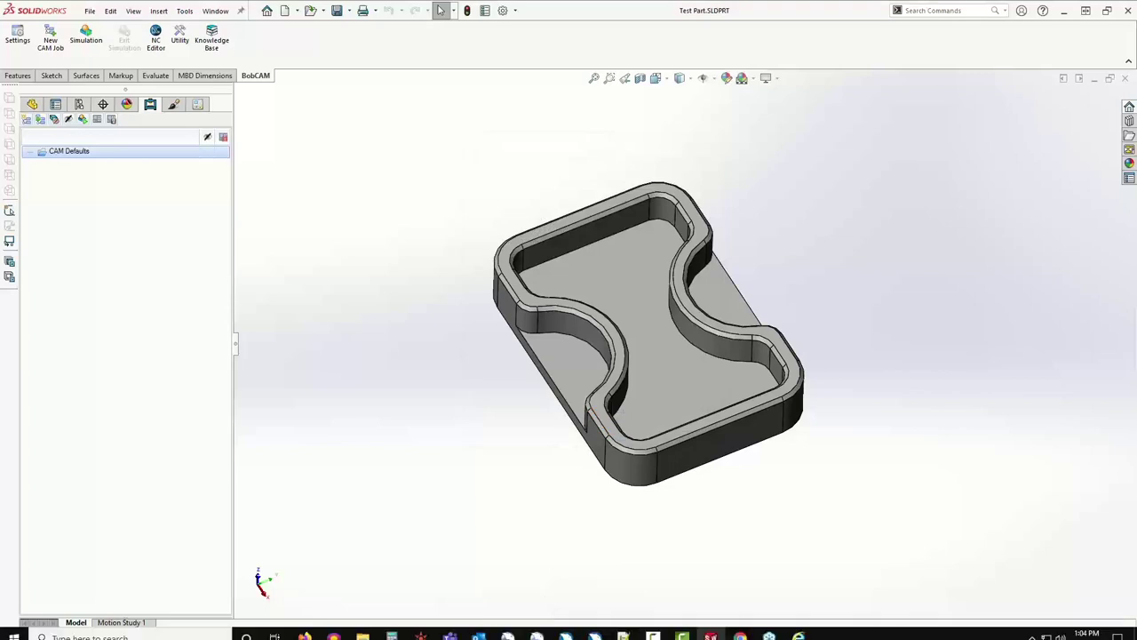
Restore BobCAM Help and open Read Me First - CAM Quick Guide via Using CAM.
{"action": "left_click", "coordinate": [798, 628]}
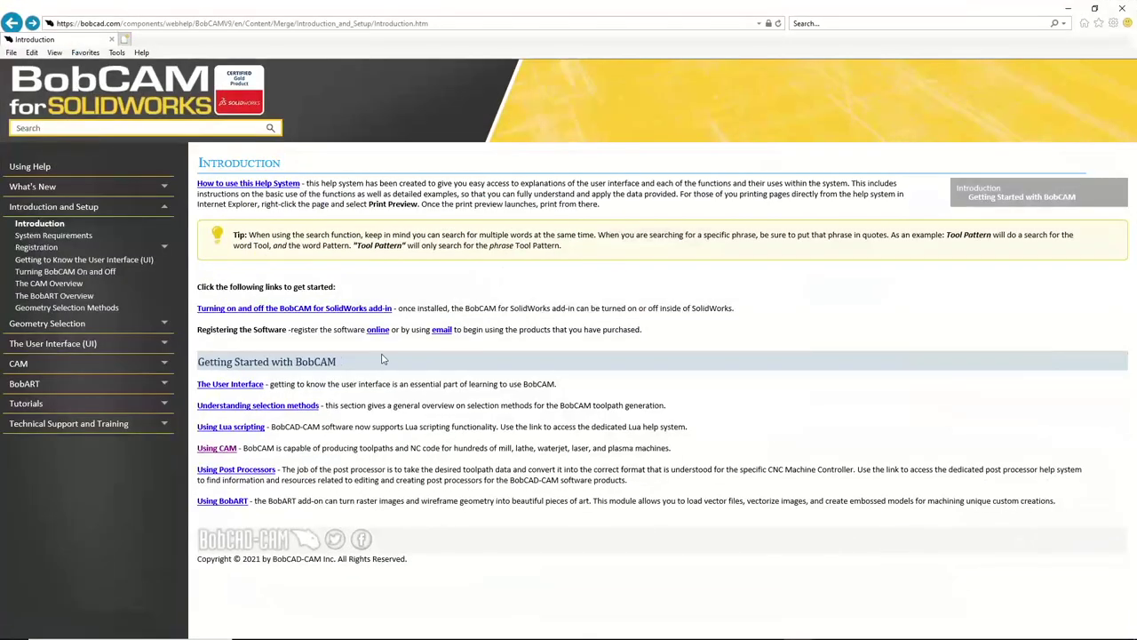
{"action": "left_click", "coordinate": [226, 452]}
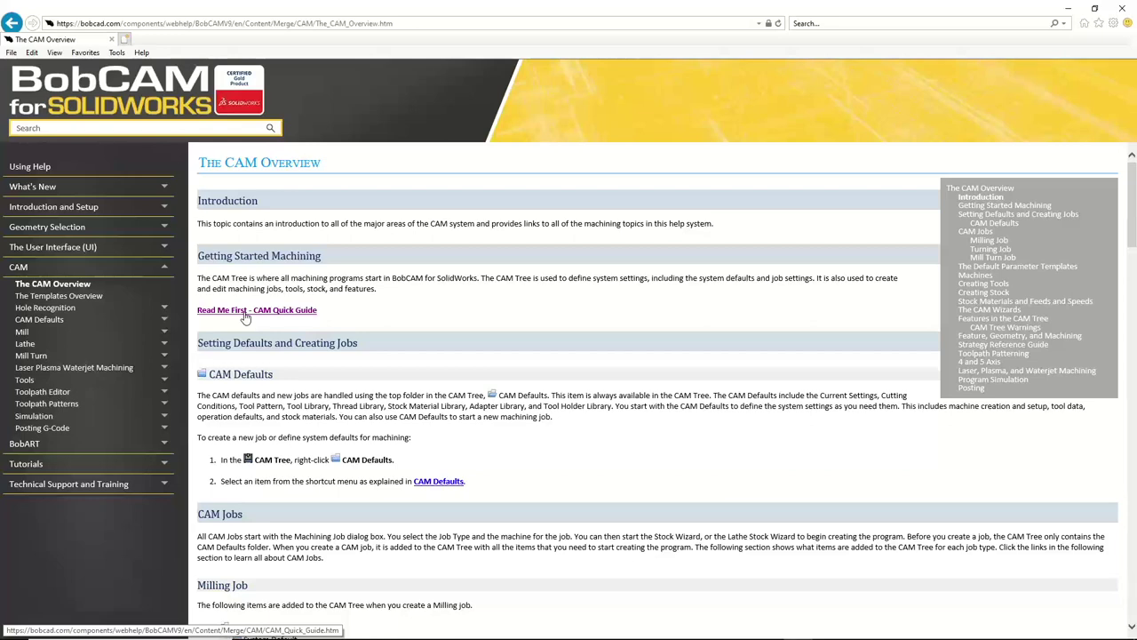
{"action": "left_click", "coordinate": [245, 316]}
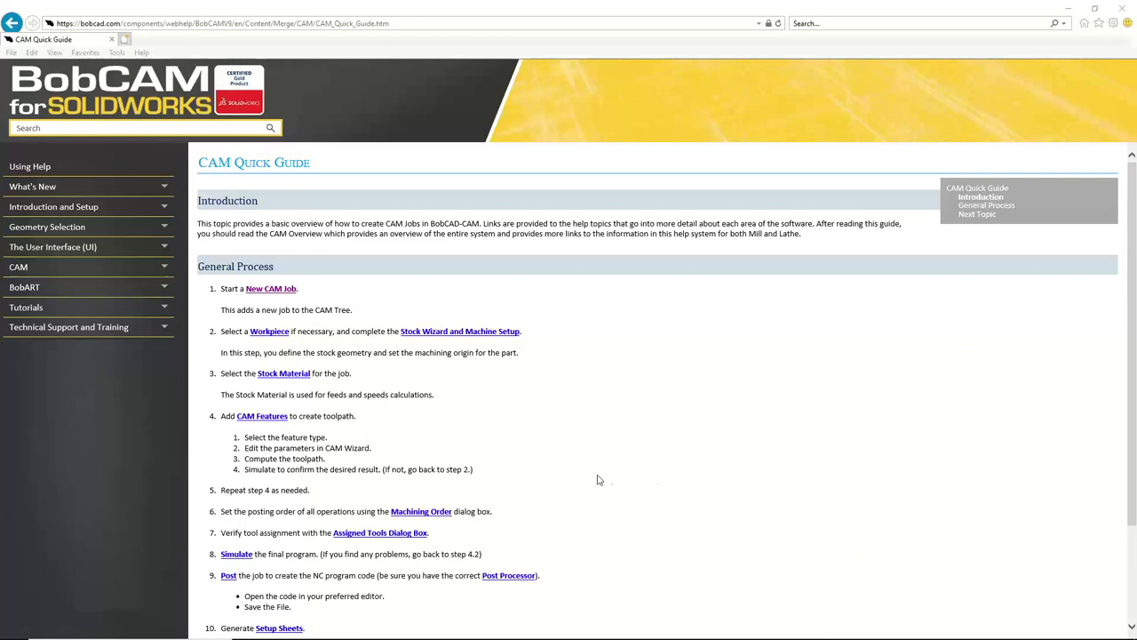
{"action": "scroll", "coordinate": [600, 473], "scroll_direction": "down", "scroll_amount": 1}
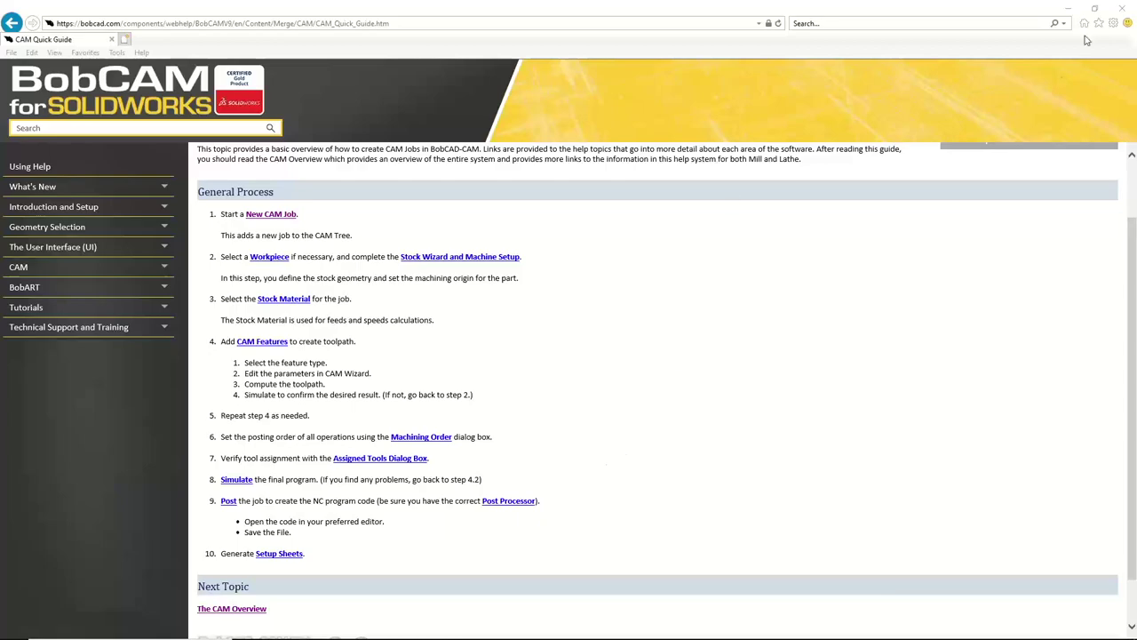
{"action": "left_click", "coordinate": [1072, 10]}
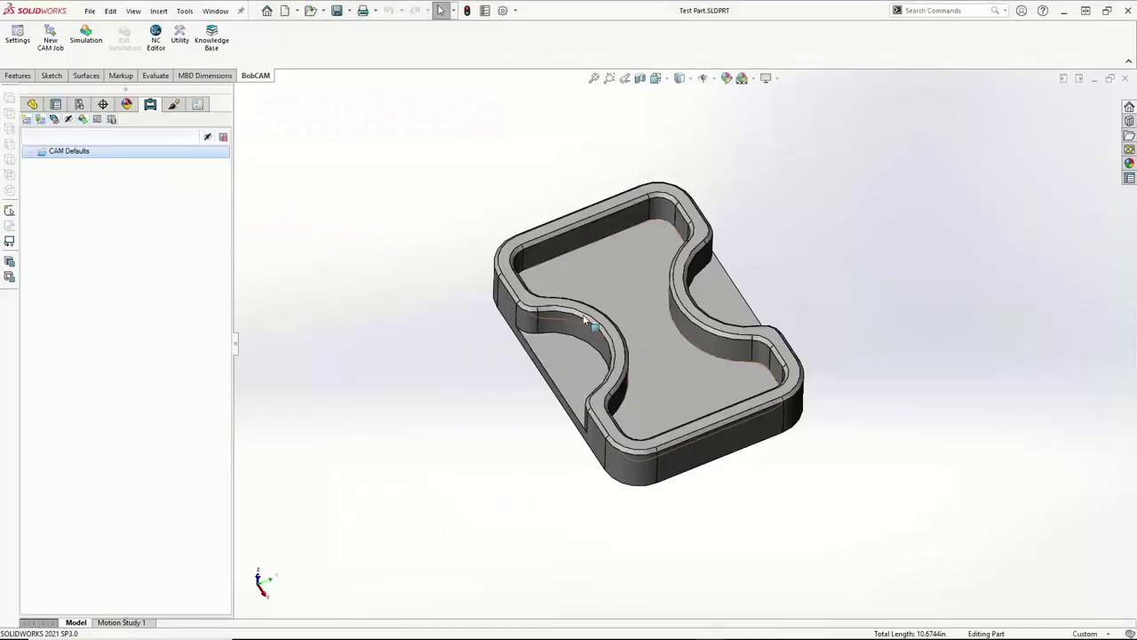
{"action": "mouse_move", "coordinate": [675, 636]}
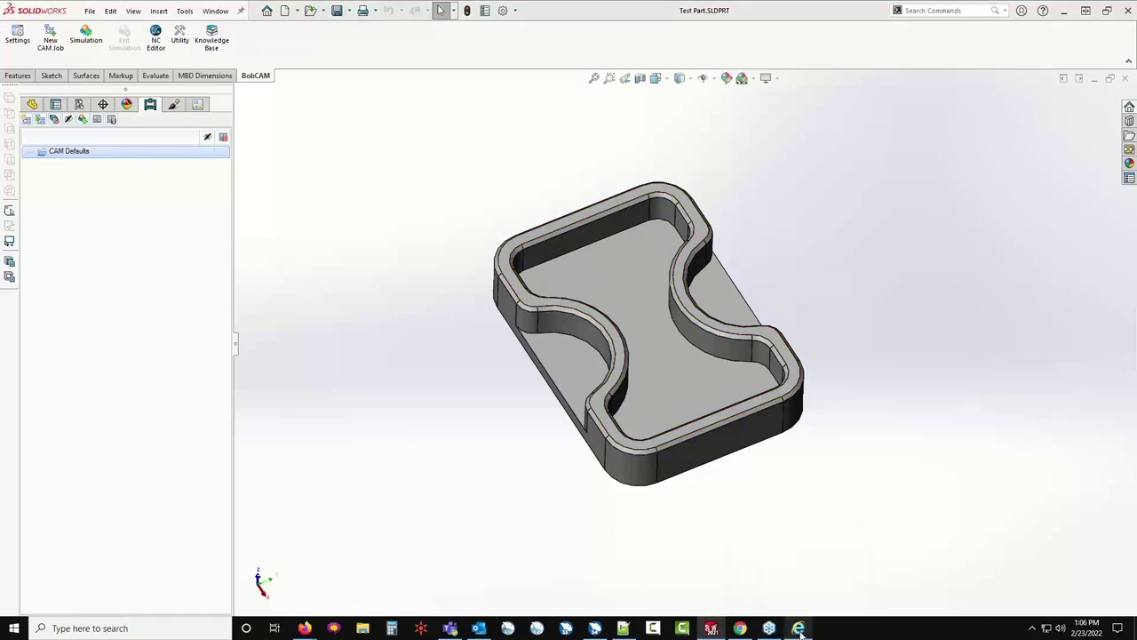
{"action": "left_click", "coordinate": [798, 628]}
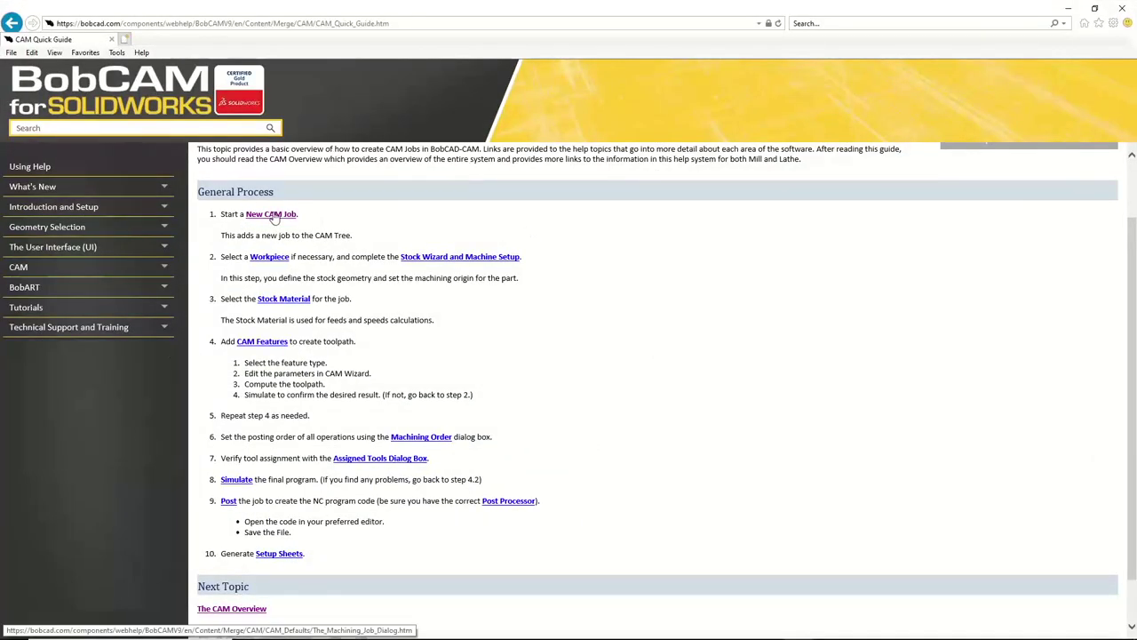
Read the Machining Job Dialog topic from the New CAM Job link, then minimise the help.
{"action": "left_click", "coordinate": [275, 215]}
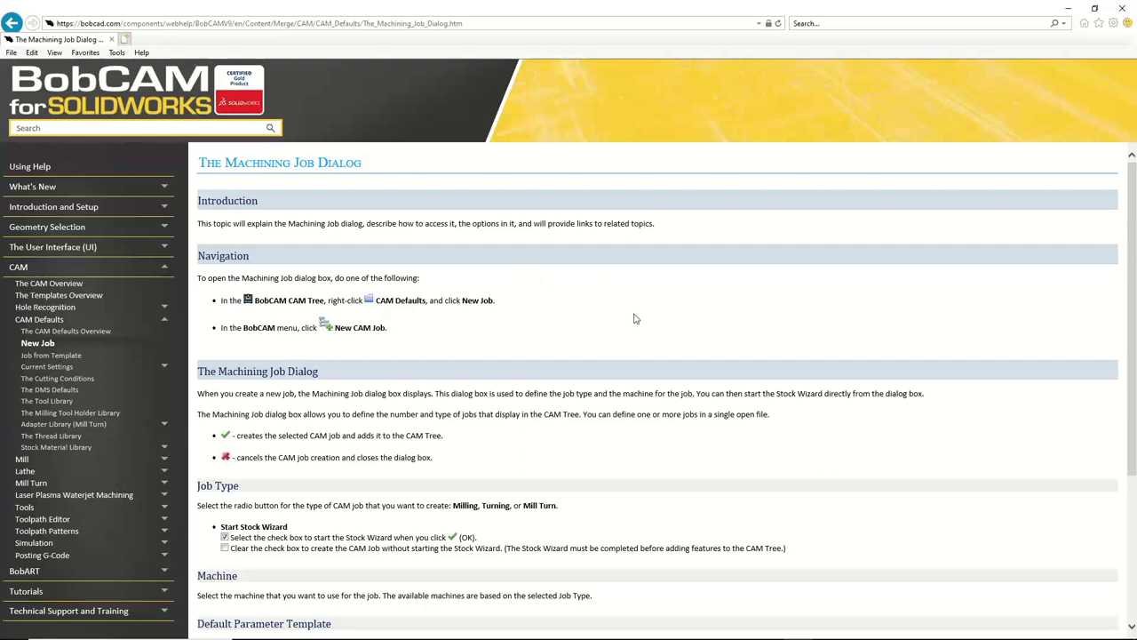
{"action": "left_click", "coordinate": [1070, 12]}
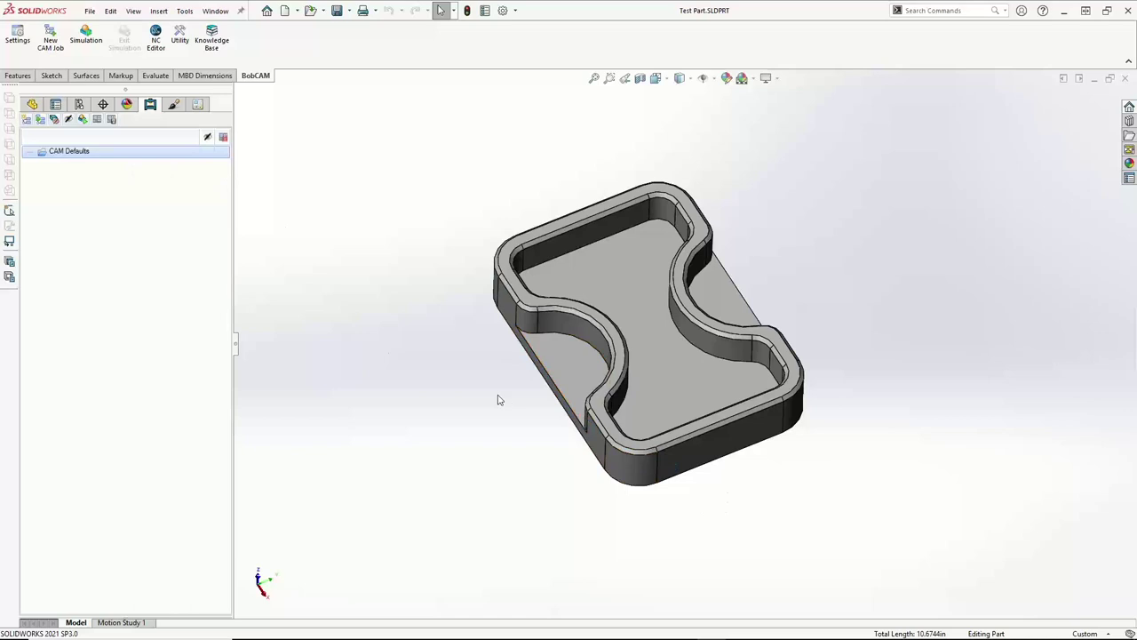
Create a New Job from CAM Defaults and select BC_3x_Mill as the milling machine.
{"action": "right_click", "coordinate": [83, 156]}
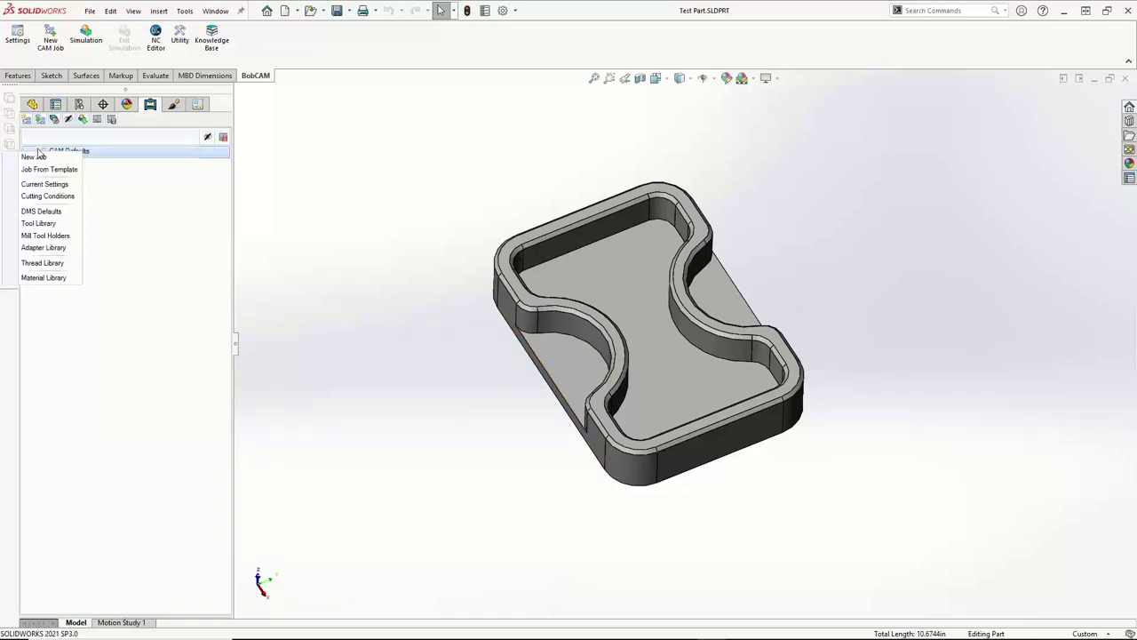
{"action": "left_click", "coordinate": [38, 158]}
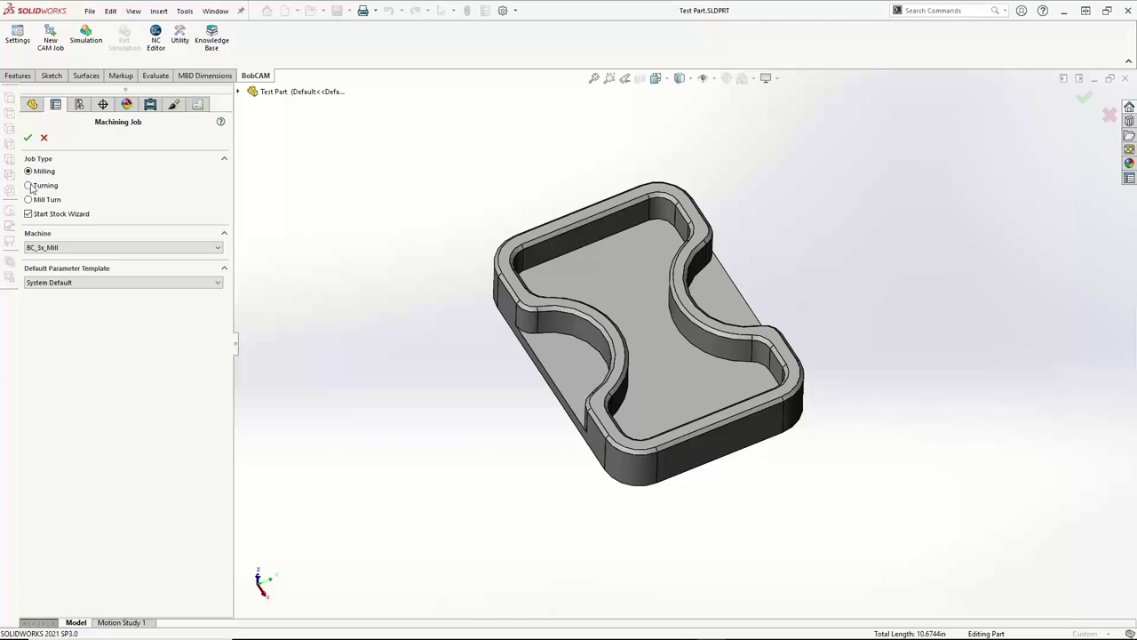
{"action": "left_click", "coordinate": [73, 249]}
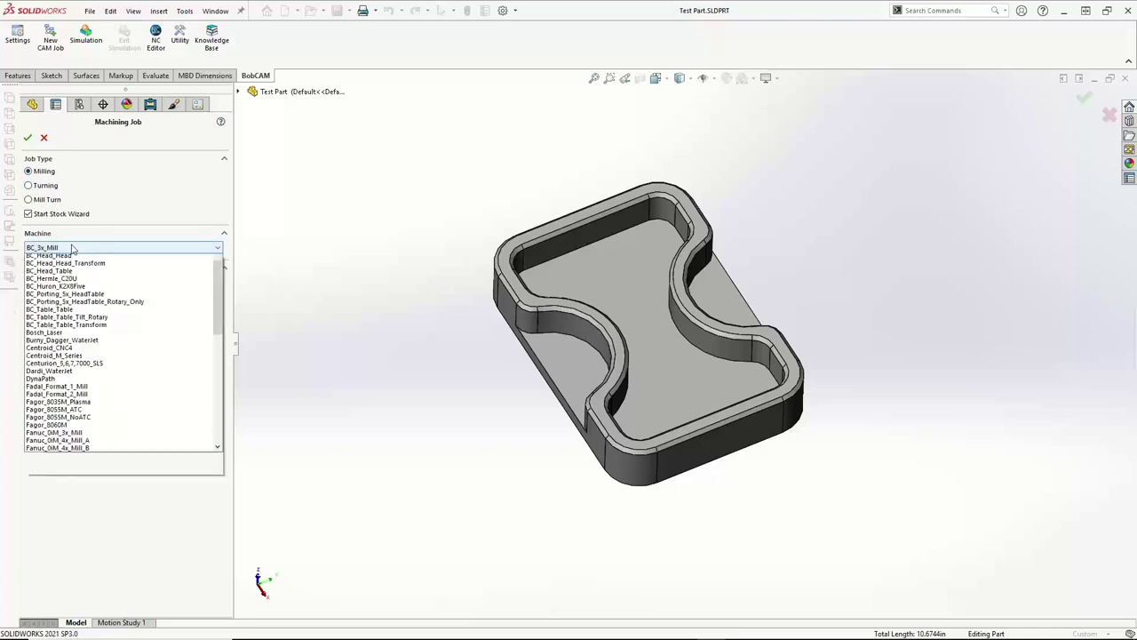
{"action": "scroll", "coordinate": [134, 355], "scroll_direction": "up", "scroll_amount": 5}
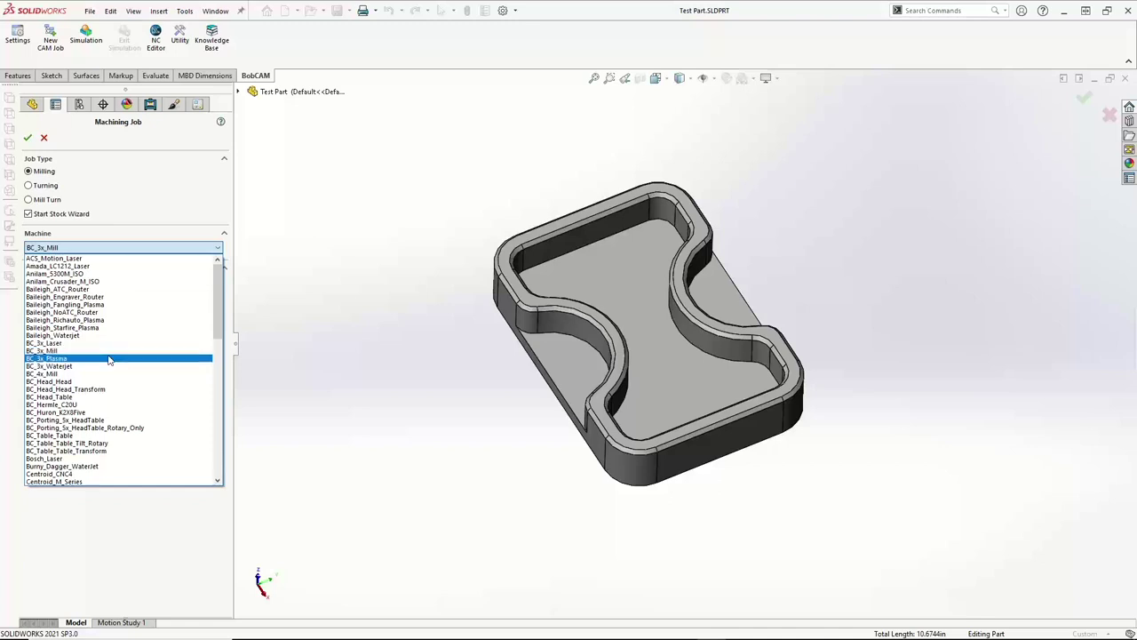
{"action": "left_click", "coordinate": [108, 352]}
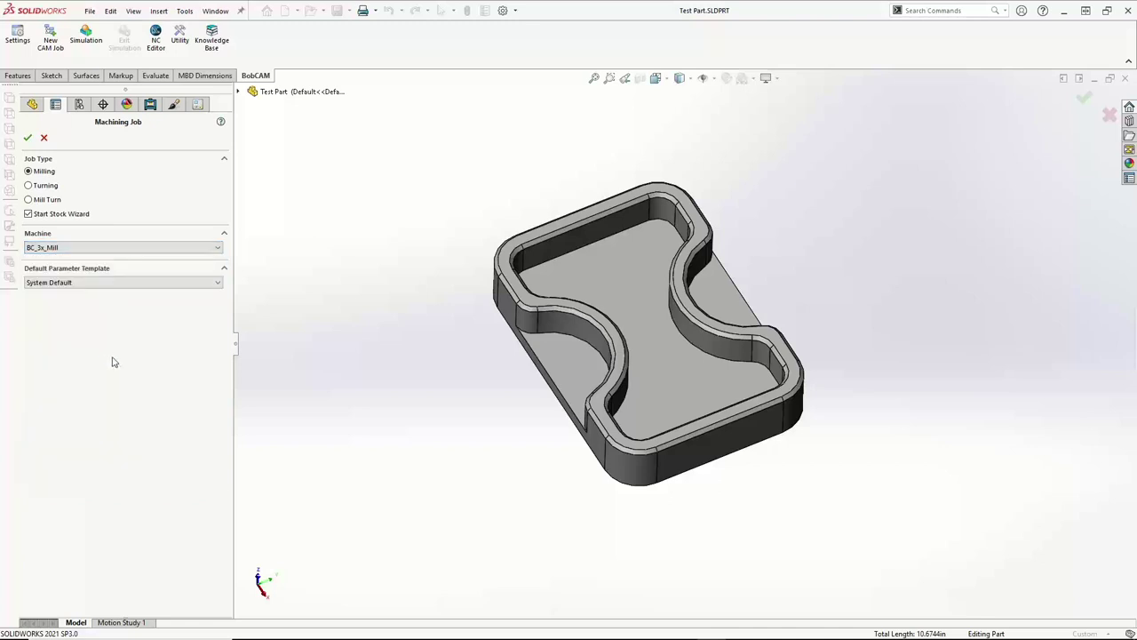
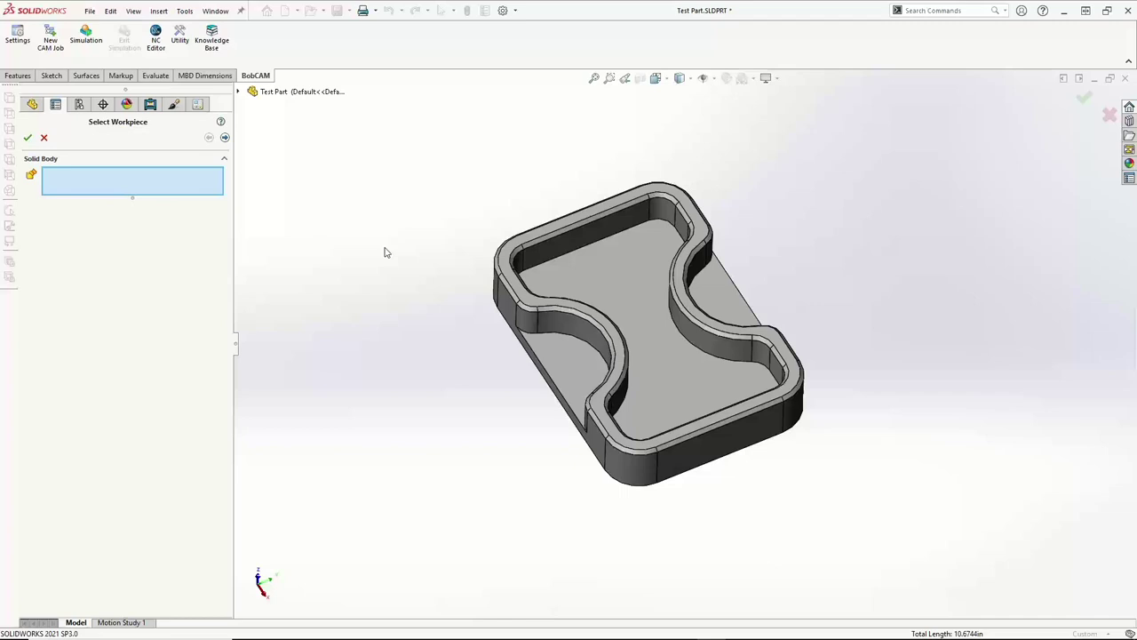
Pick the Chamfer2 part body as the workpiece solid body.
{"action": "left_click", "coordinate": [586, 298]}
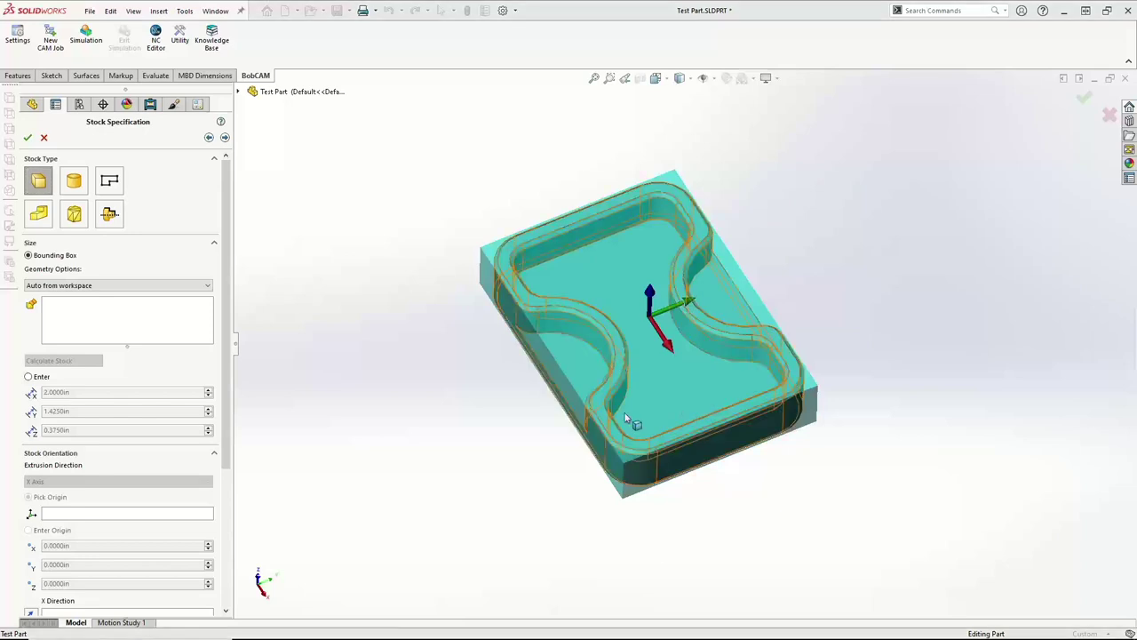
Switch the stock size from Bounding Box to Enter, keeping 2.0000 × 1.4250 × 0.3750 in.
{"action": "middle_click_drag", "start_coordinate": [711, 447], "coordinate": [764, 450]}
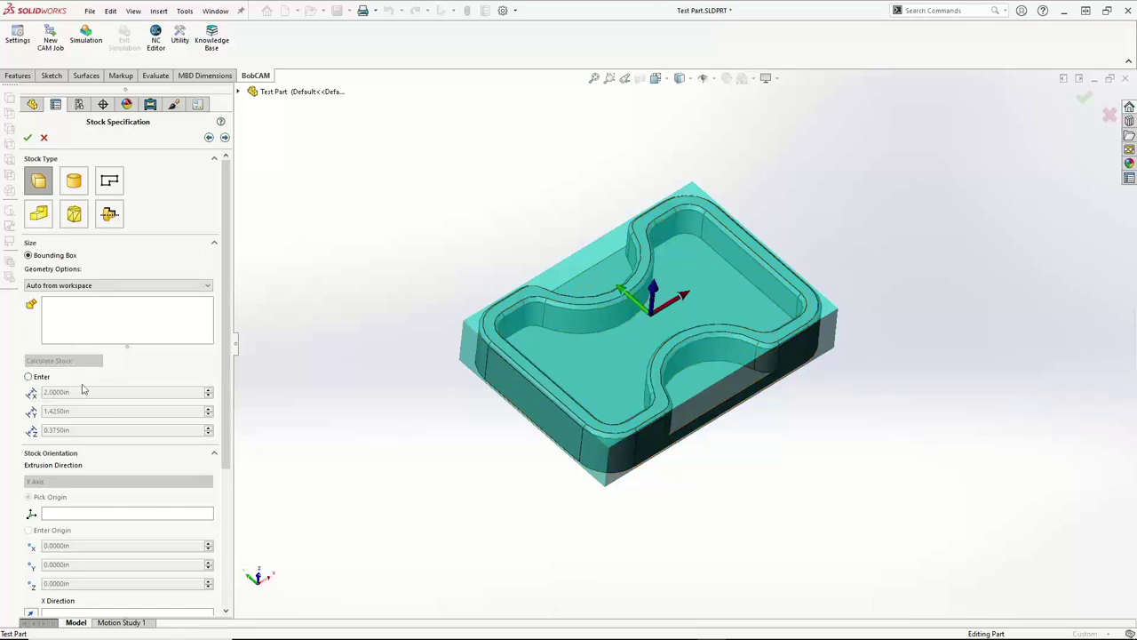
{"action": "left_click", "coordinate": [30, 378]}
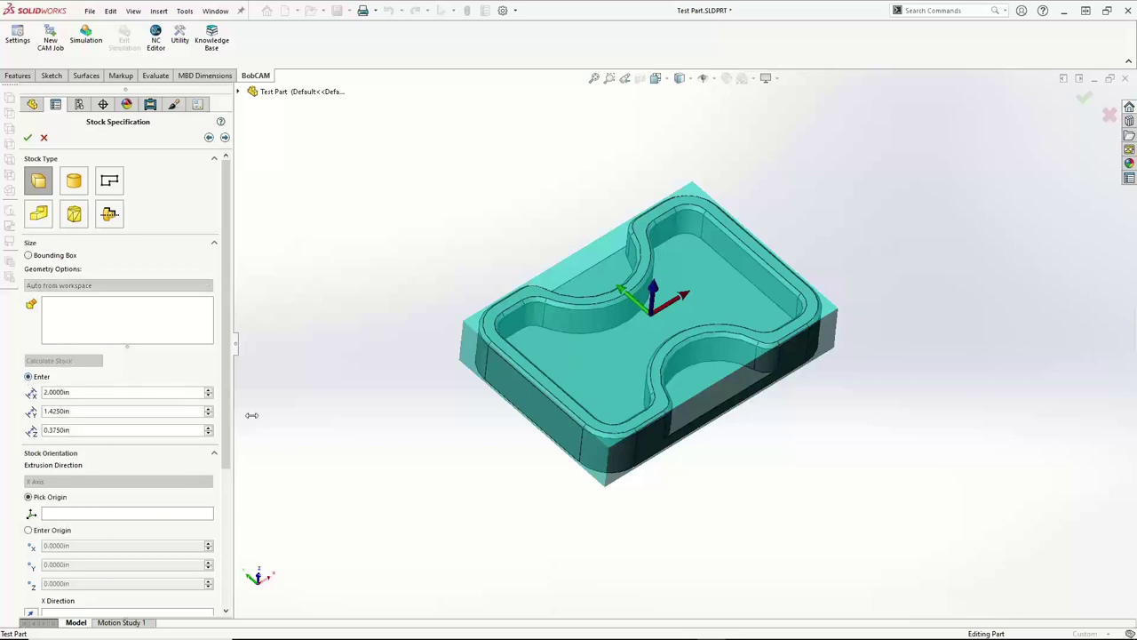
{"action": "left_click_drag", "start_coordinate": [76, 431], "coordinate": [32, 434]}
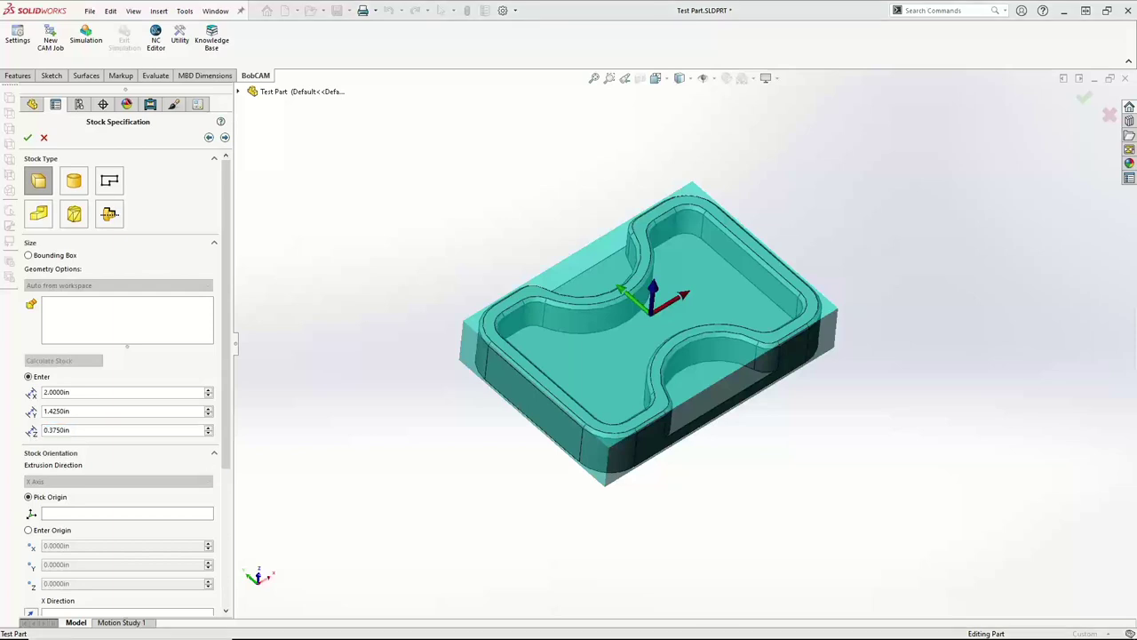
Resize the block stock to X 2.125 in and Y 1.5 in, keeping Z 0.375 in.
{"action": "left_click", "coordinate": [83, 391]}
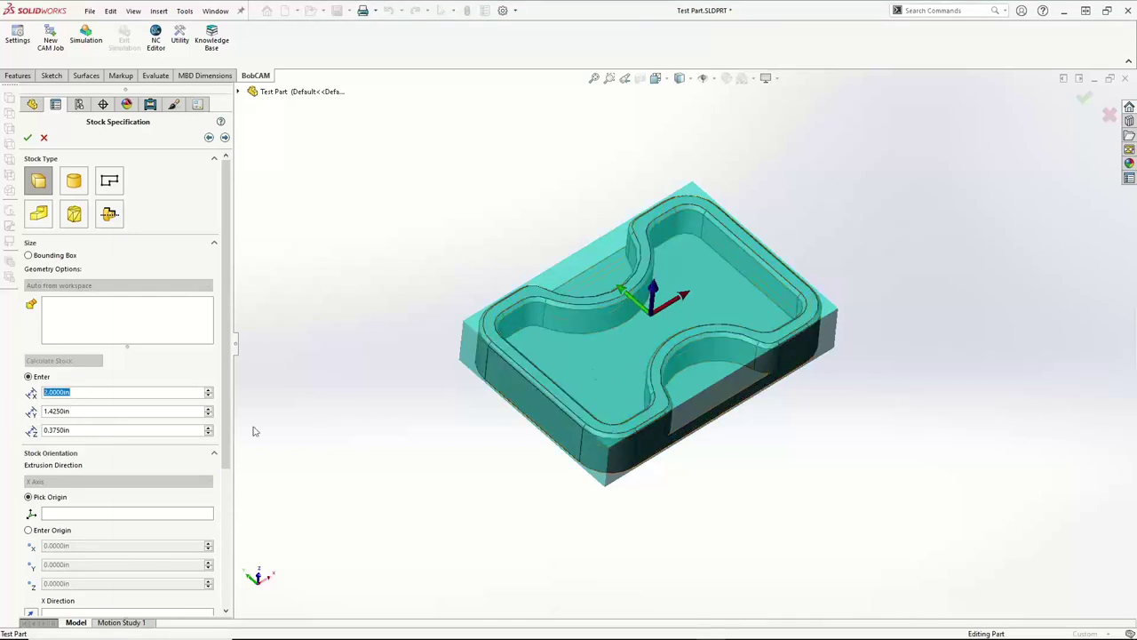
{"action": "mouse_move", "coordinate": [82, 396]}
{"action": "left_mouse_down"}
{"action": "mouse_move", "coordinate": [52, 400]}
{"action": "mouse_move", "coordinate": [71, 393]}
{"action": "left_mouse_up"}
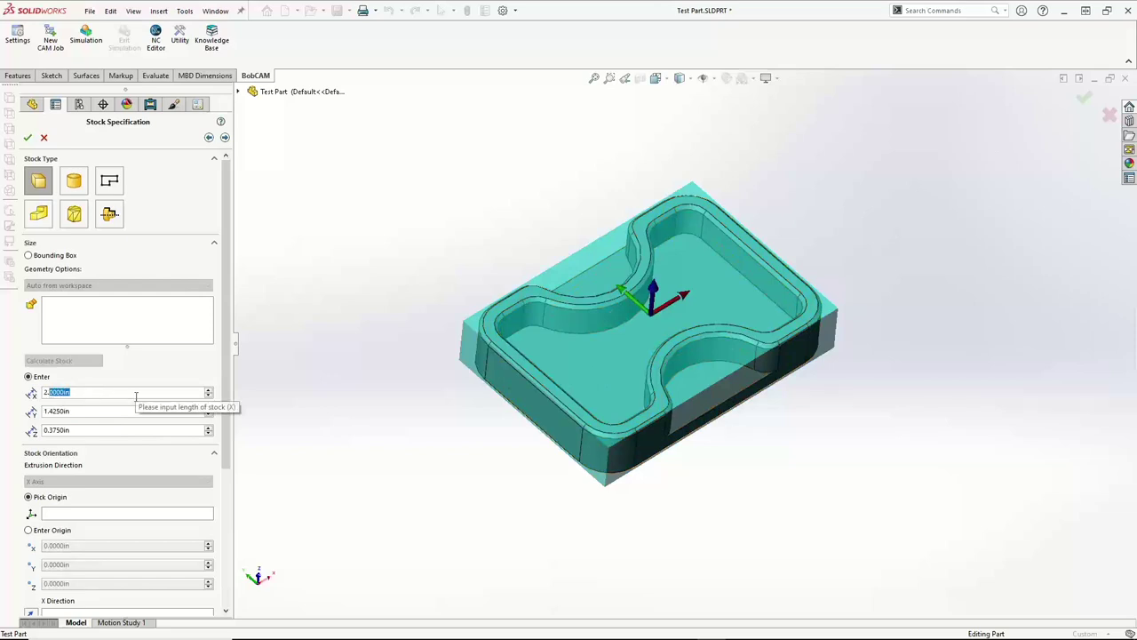
{"action": "type", "text": ".125"}
{"action": "key", "text": "BackSpace"}
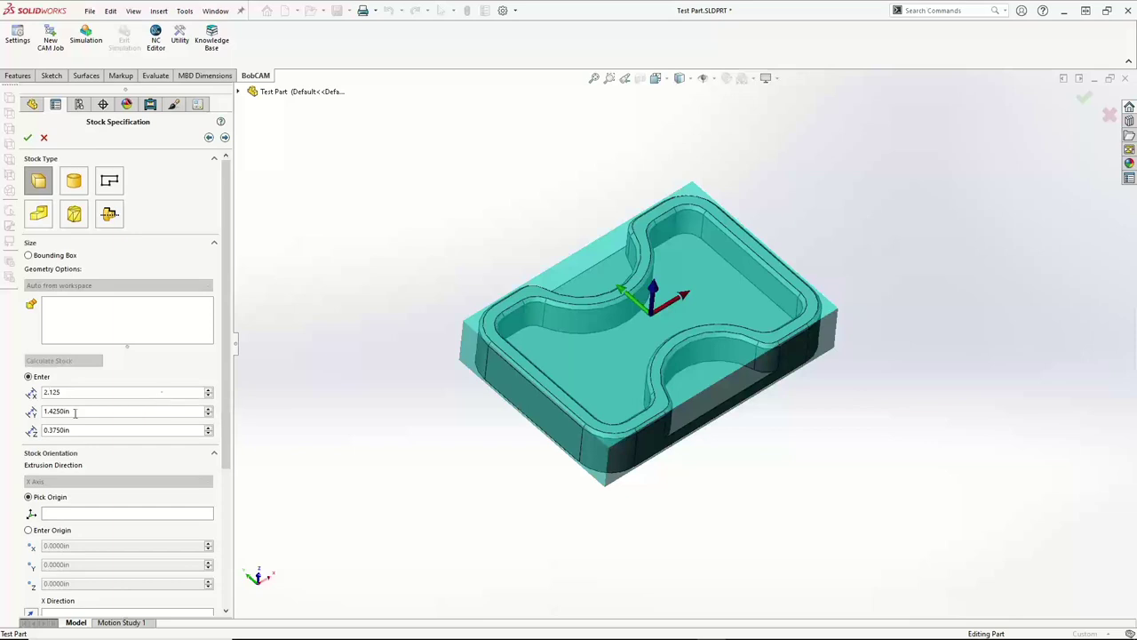
{"action": "key", "text": "Tab"}
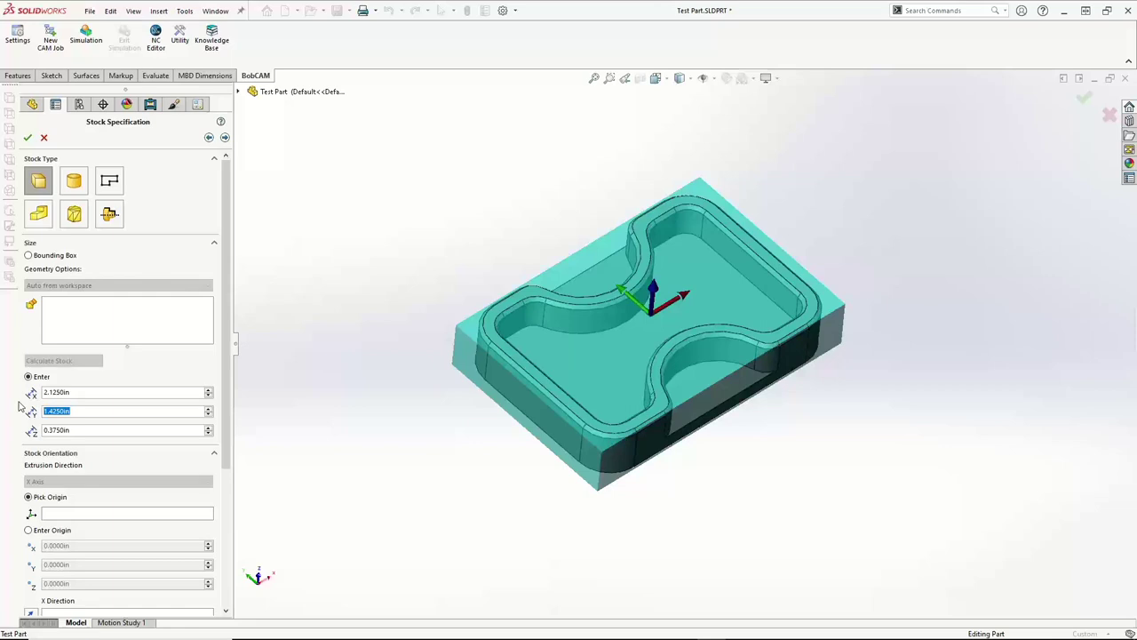
{"action": "type", "text": "1.5"}
{"action": "left_click", "coordinate": [86, 429]}
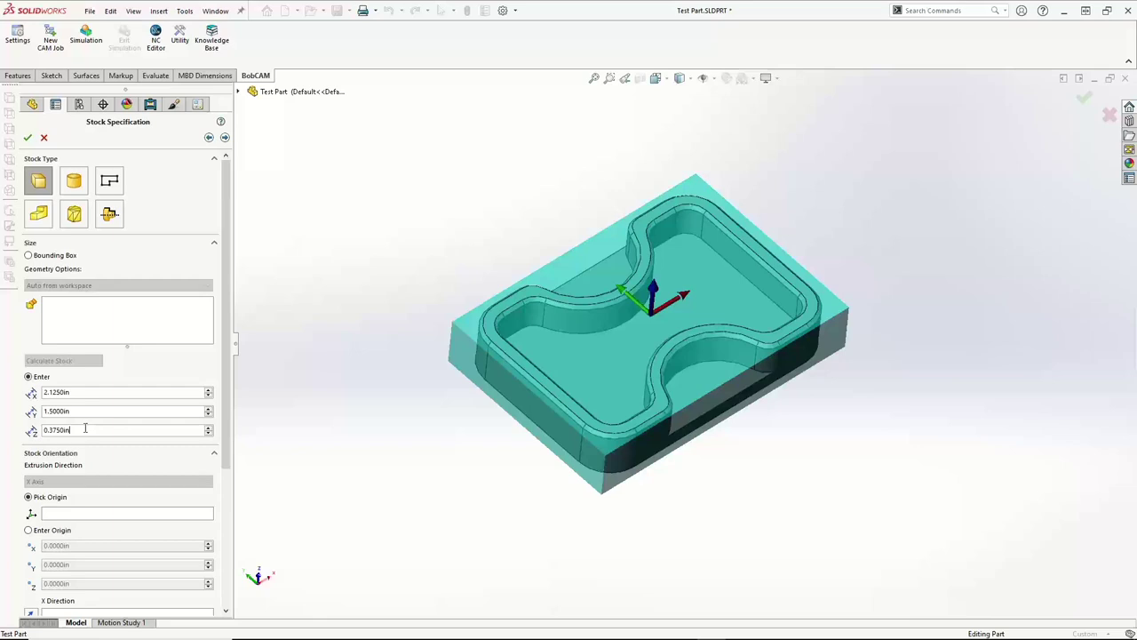
{"action": "middle_click_drag", "start_coordinate": [716, 482], "coordinate": [733, 399]}
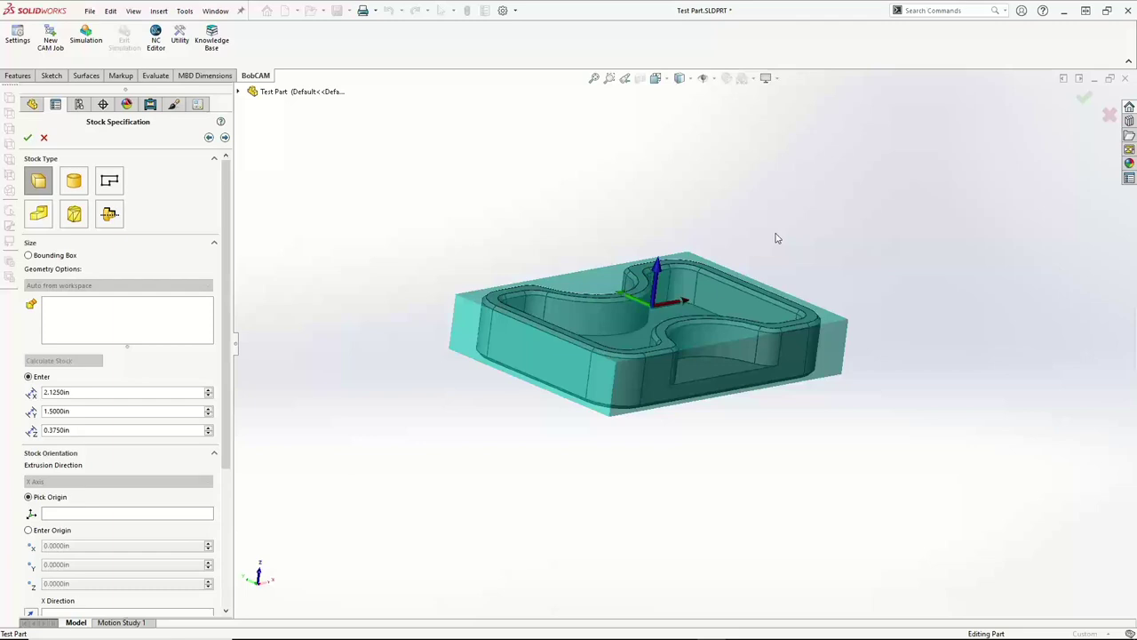
{"action": "mouse_move", "coordinate": [396, 630]}
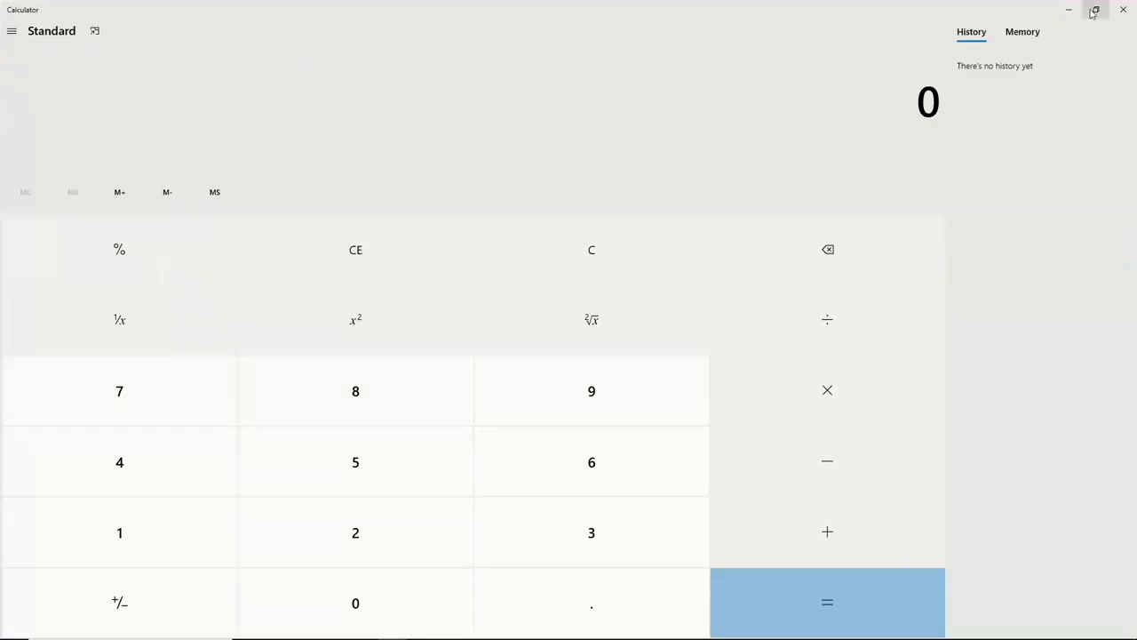
Calculate 0.45 − 0.375 = 0.075 in Windows Calculator.
{"action": "left_click", "coordinate": [1094, 10]}
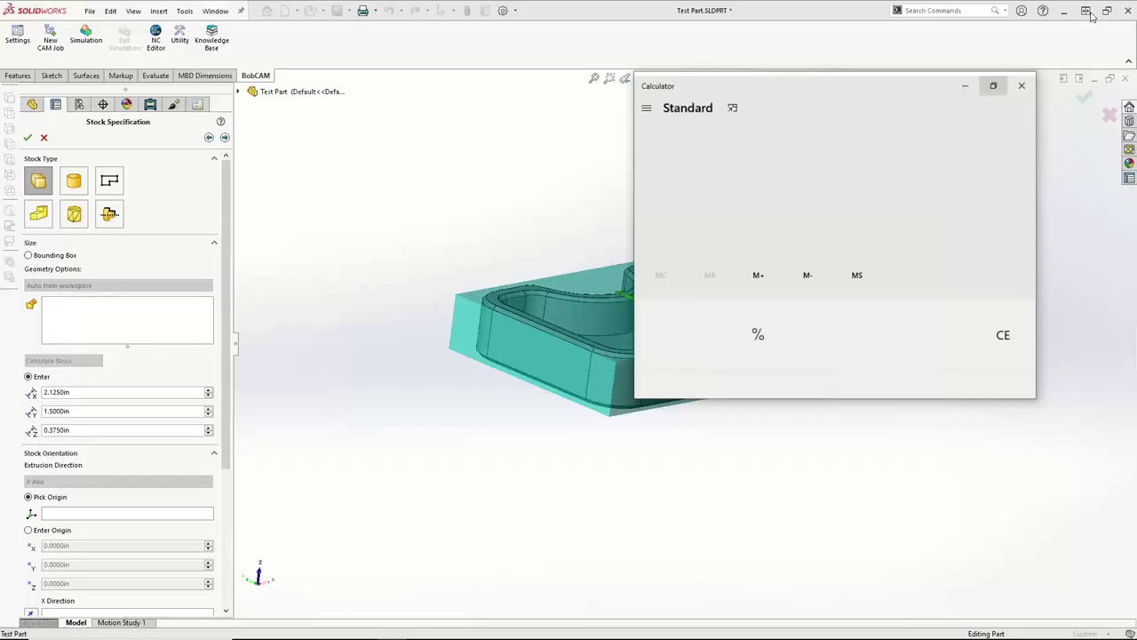
{"action": "type", "text": ".45 "}
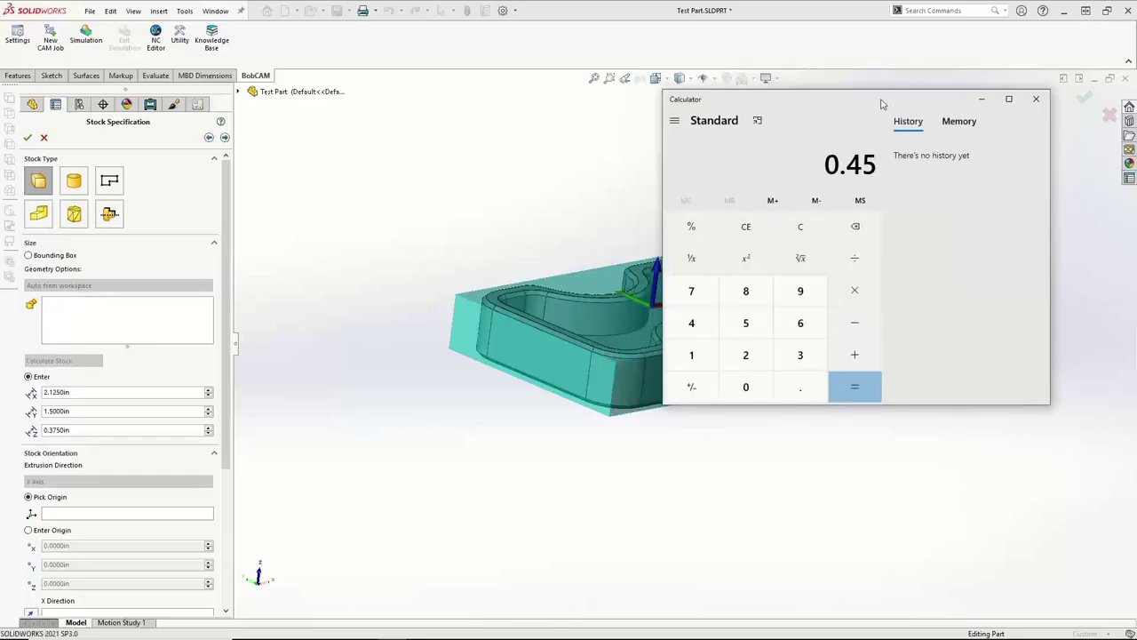
{"action": "type", "text": "- 0.375"}
{"action": "key", "text": "Return"}
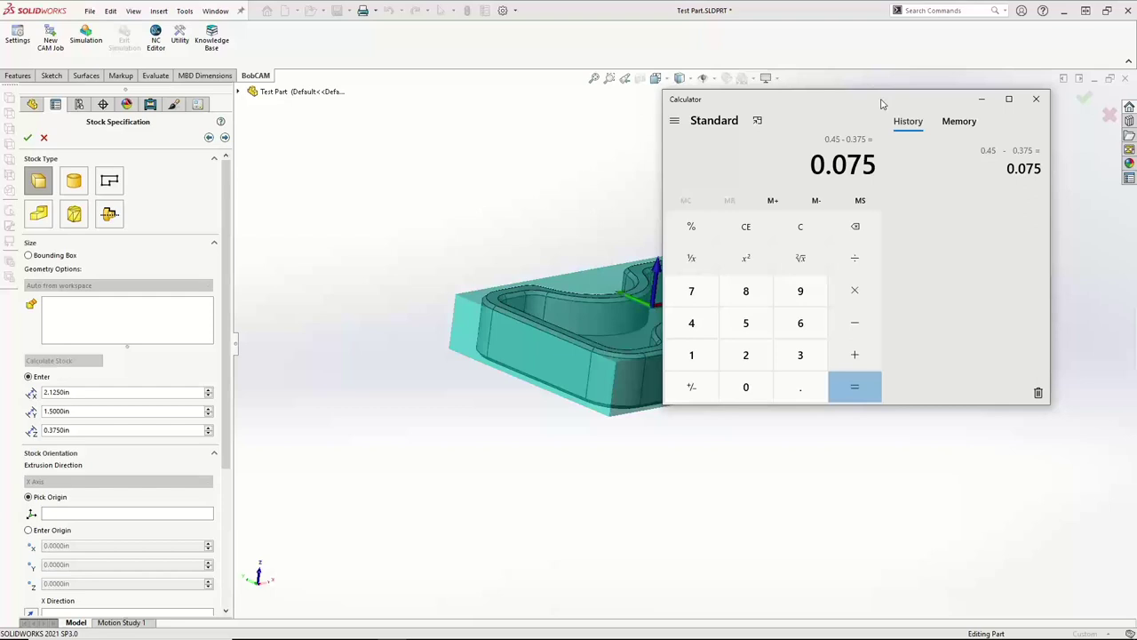
{"action": "left_click", "coordinate": [588, 202]}
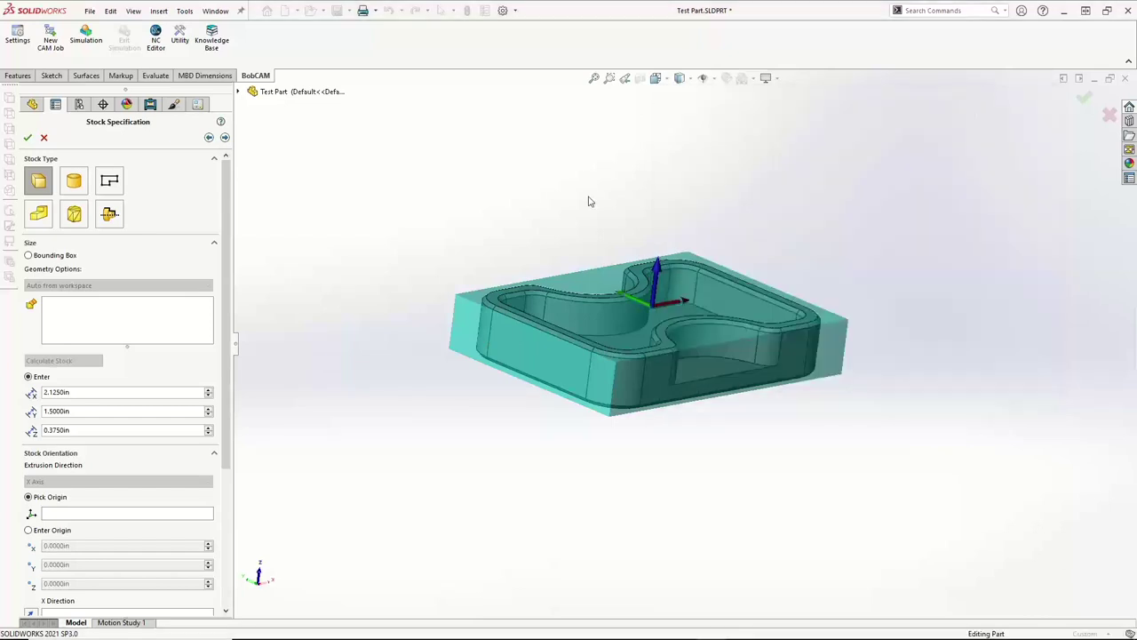
{"action": "middle_click_drag", "start_coordinate": [569, 254], "coordinate": [556, 274]}
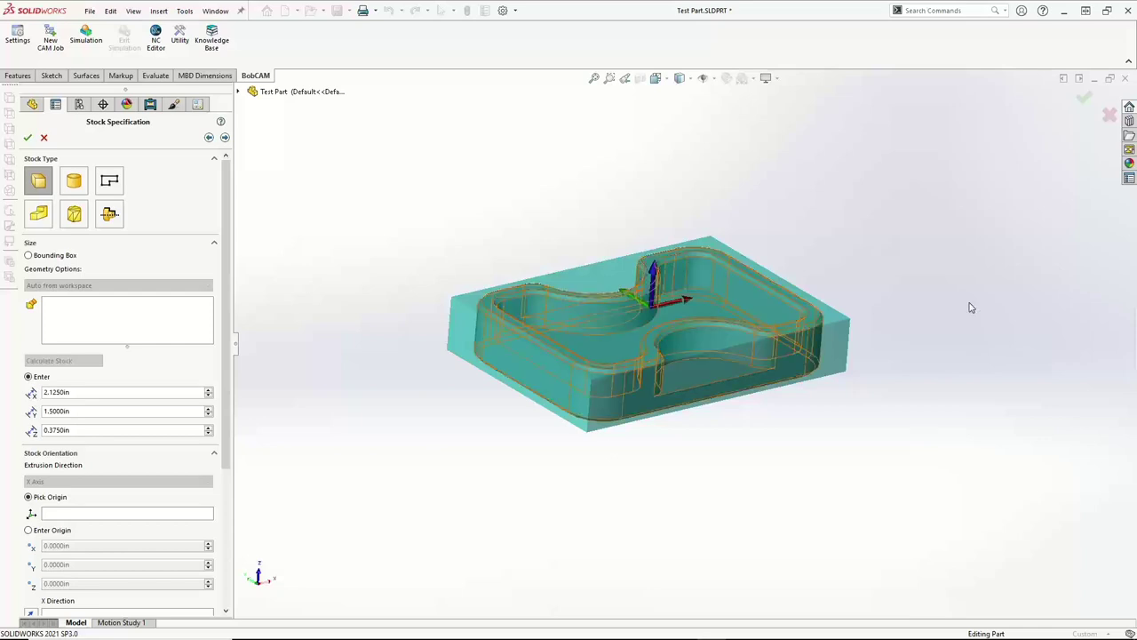
{"action": "left_click", "coordinate": [58, 430]}
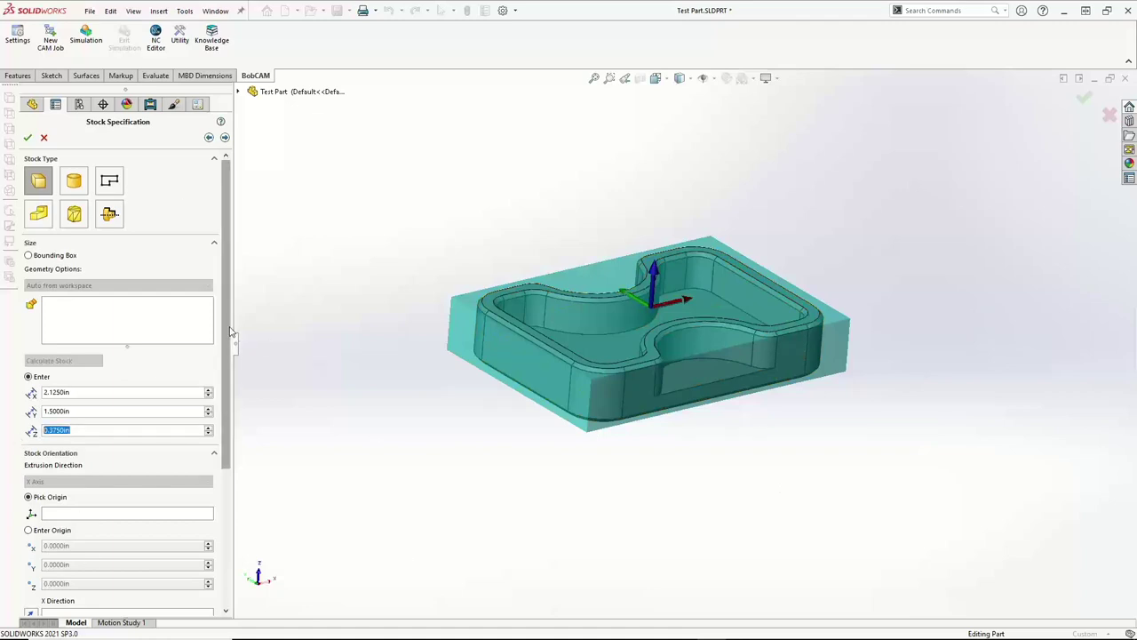
{"action": "left_click_drag", "start_coordinate": [231, 334], "coordinate": [231, 493]}
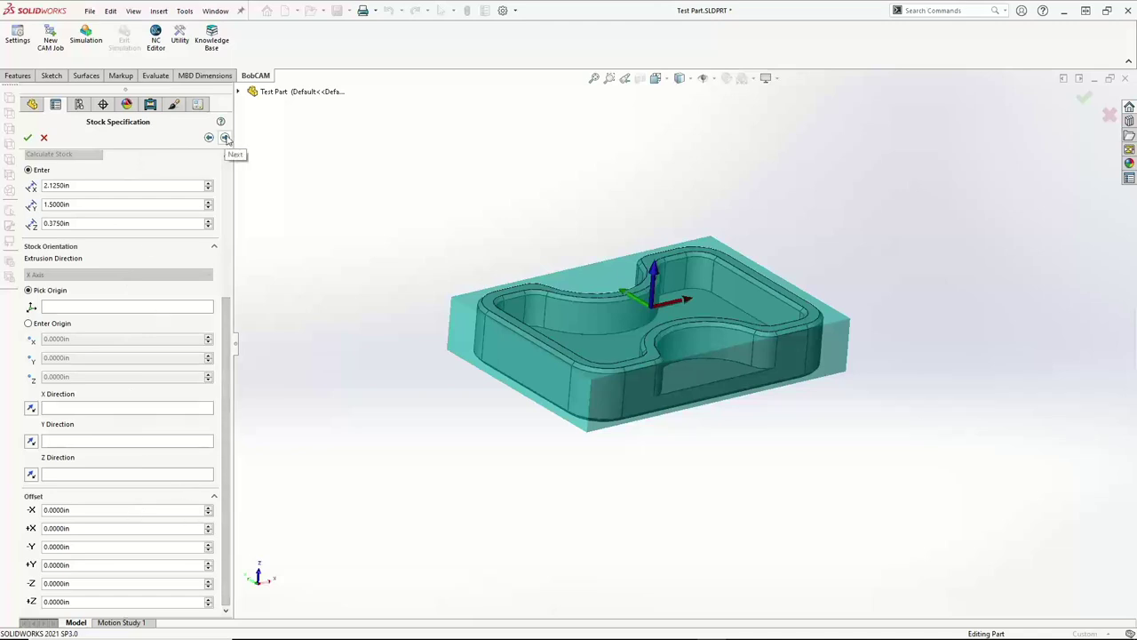
Place the Machine Setup origin at the stock's front corner, Point1@3DSketch1.
{"action": "left_click", "coordinate": [225, 138]}
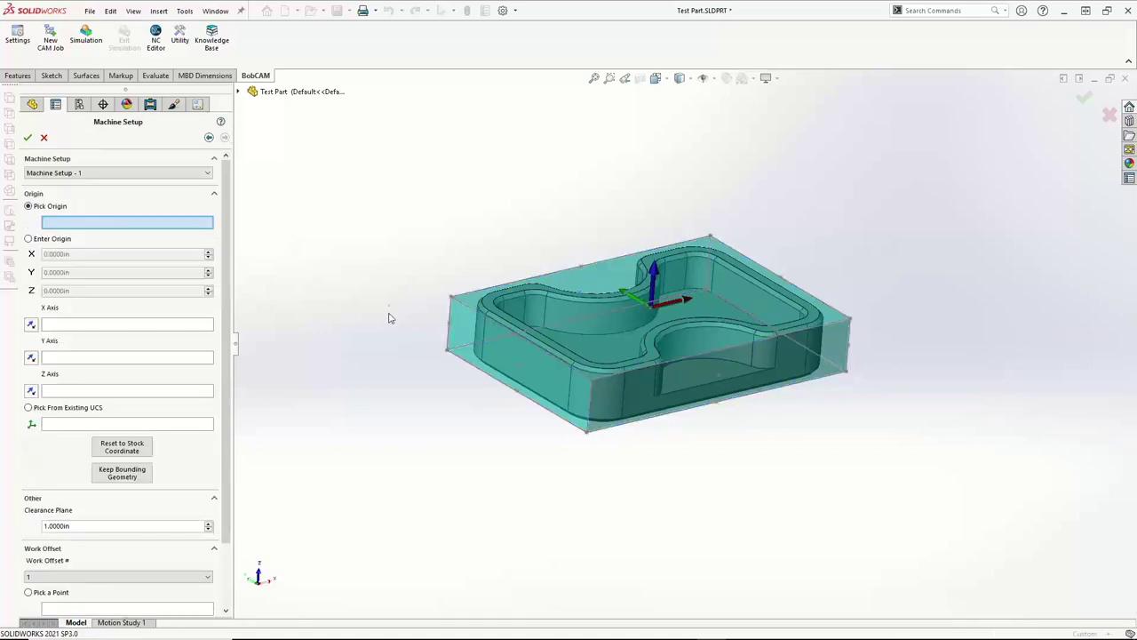
{"action": "middle_click_drag", "start_coordinate": [584, 386], "coordinate": [579, 410]}
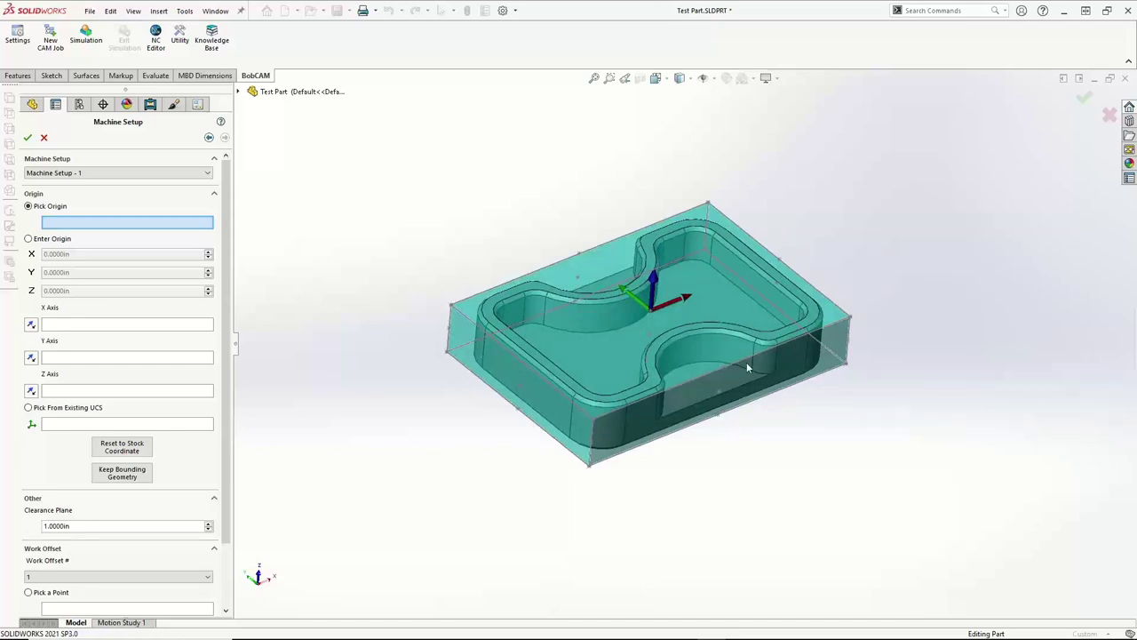
{"action": "left_click", "coordinate": [592, 420]}
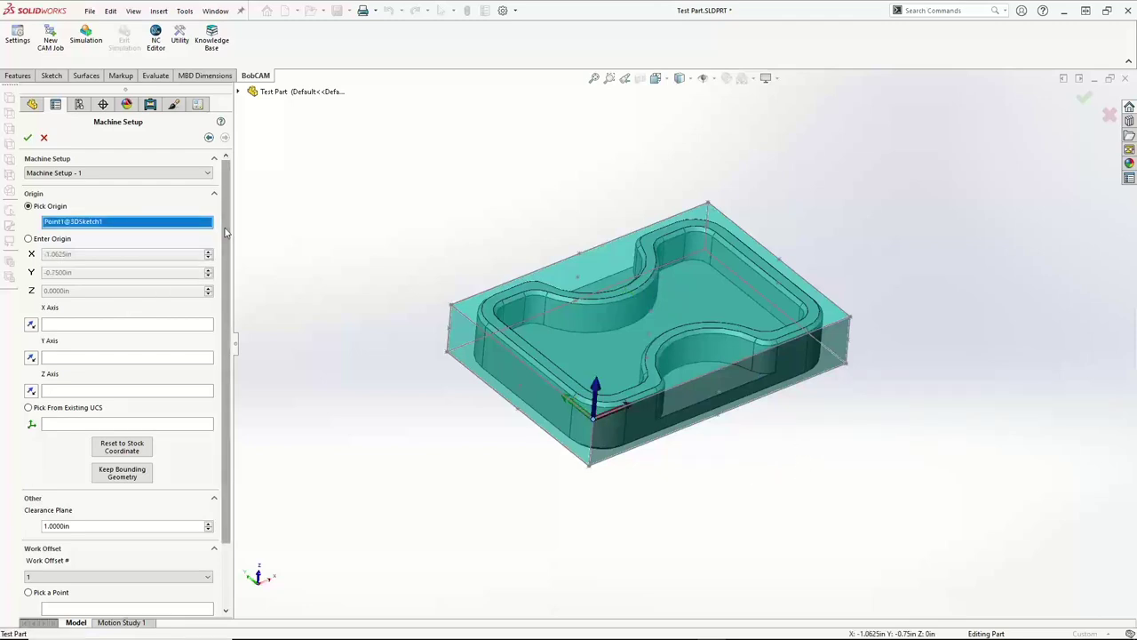
{"action": "scroll", "coordinate": [226, 233], "scroll_direction": "down", "scroll_amount": 3}
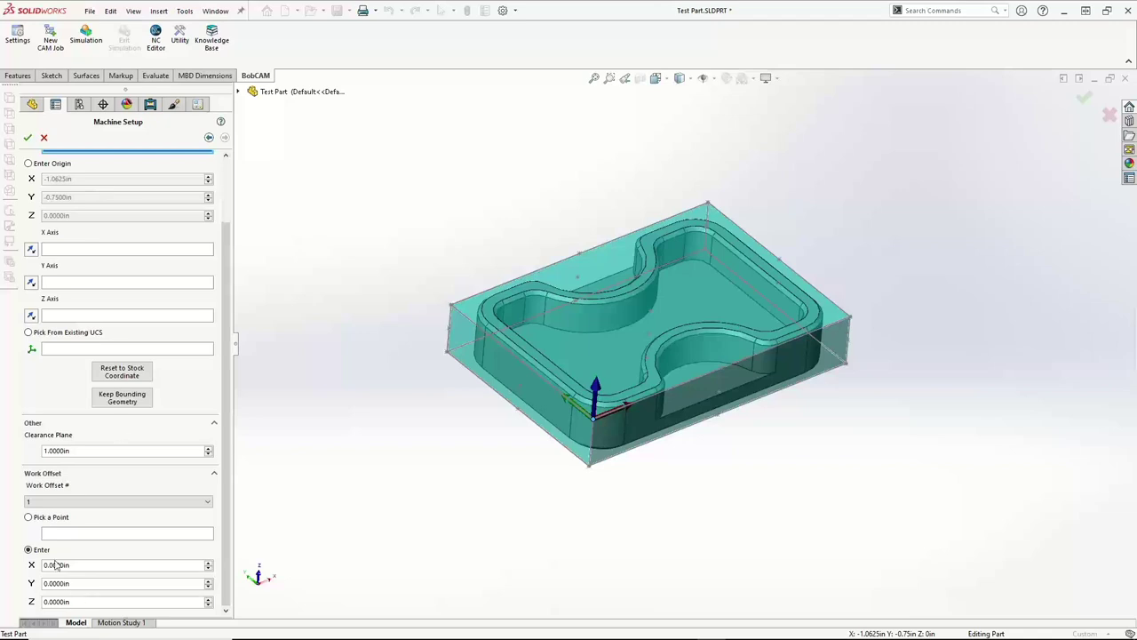
Set the work offset Z to 1.0000in and select the clearance plane value.
{"action": "left_click_drag", "start_coordinate": [75, 601], "coordinate": [33, 603]}
{"action": "type", "text": "1"}
{"action": "left_click", "coordinate": [74, 582]}
{"action": "left_click", "coordinate": [86, 451]}
Keep work offset number 1 and accept Machine Setup with the OK check mark.
{"action": "left_click", "coordinate": [81, 503]}
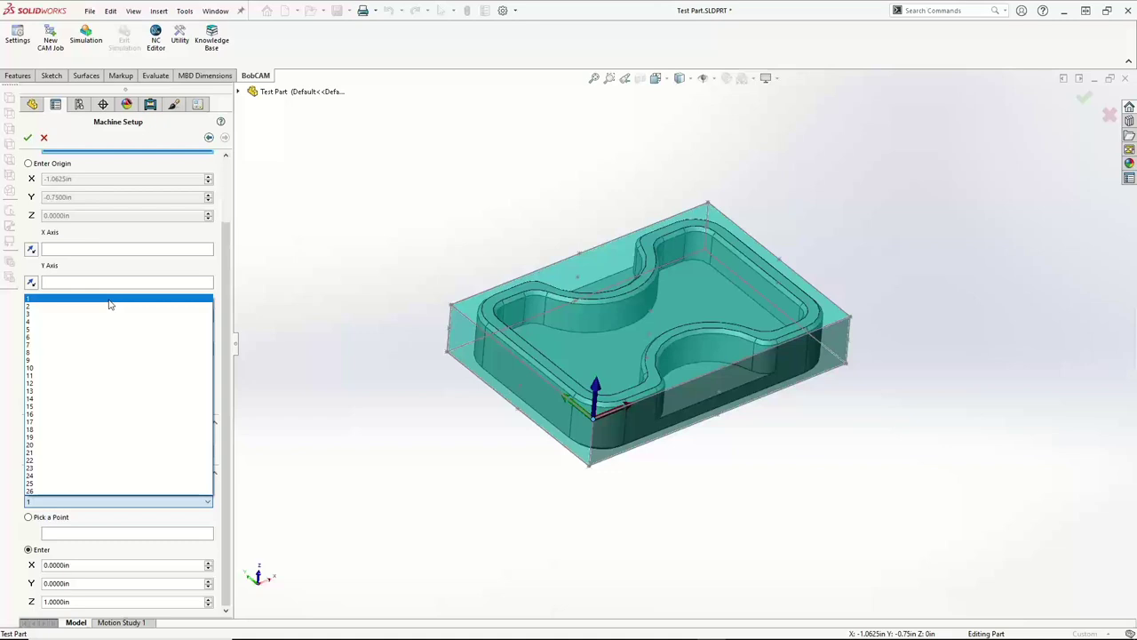
{"action": "left_click", "coordinate": [109, 304]}
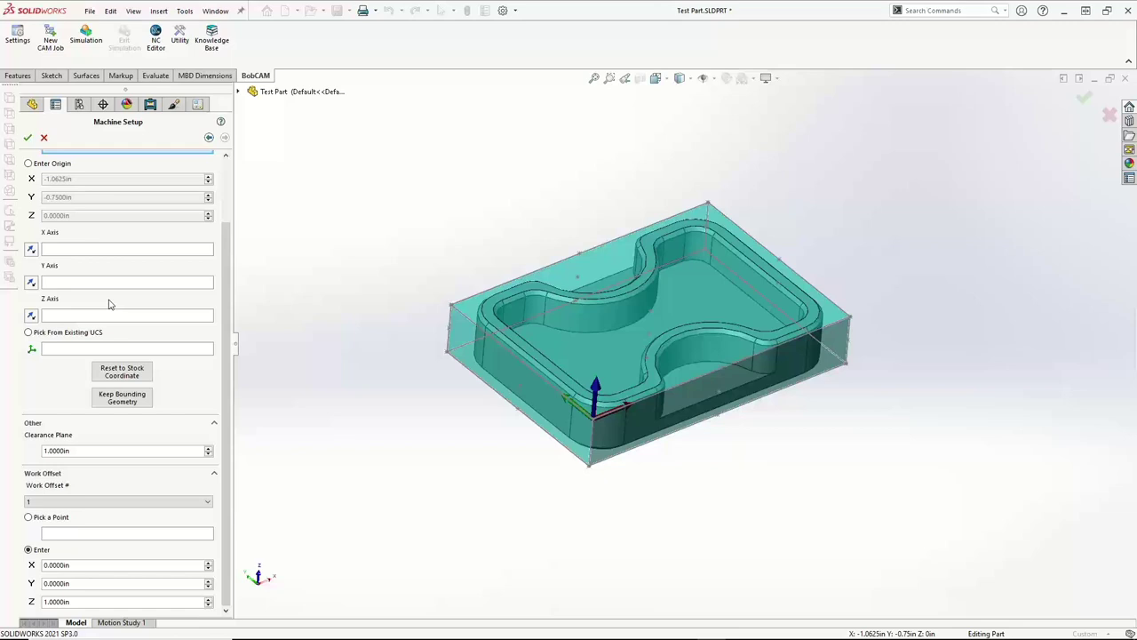
{"action": "left_click", "coordinate": [28, 139]}
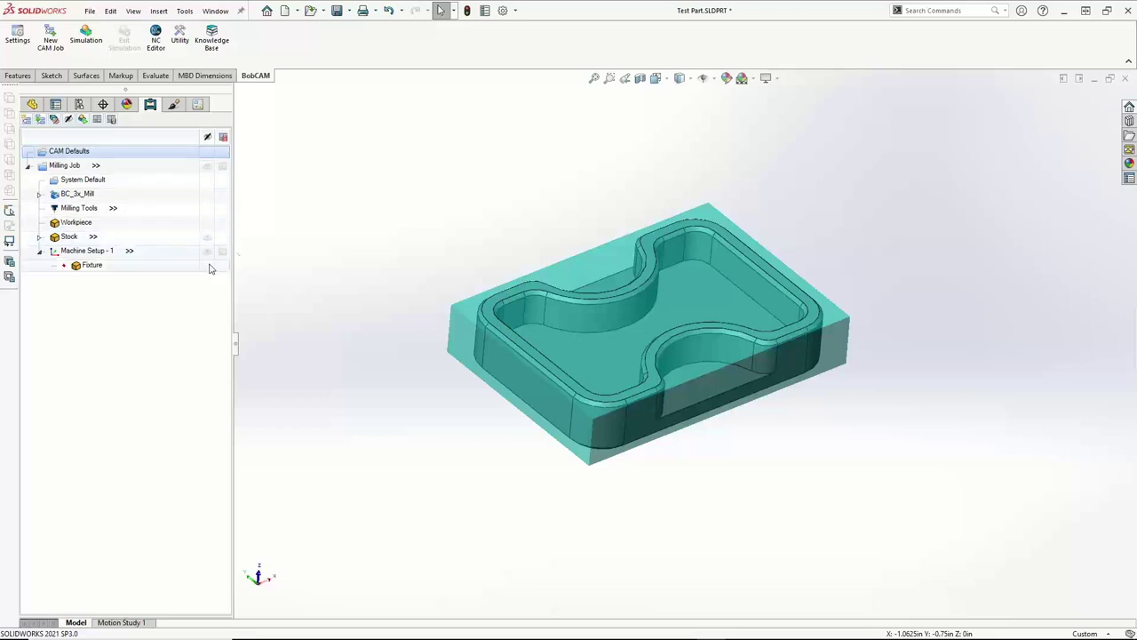
Select the Milling Job node in the BobCAM CAM tree.
{"action": "left_click", "coordinate": [207, 167]}
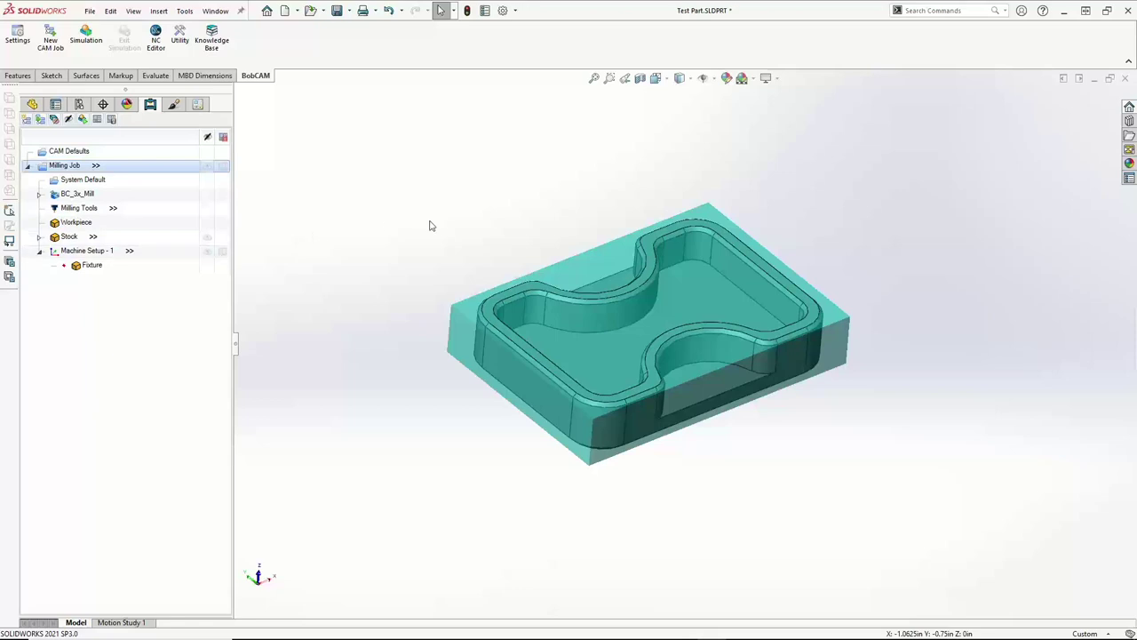
In BobCAM Settings > User Interface, toggle tree double-click to Expand/Collapse, then back to Edit.
{"action": "left_click", "coordinate": [19, 39]}
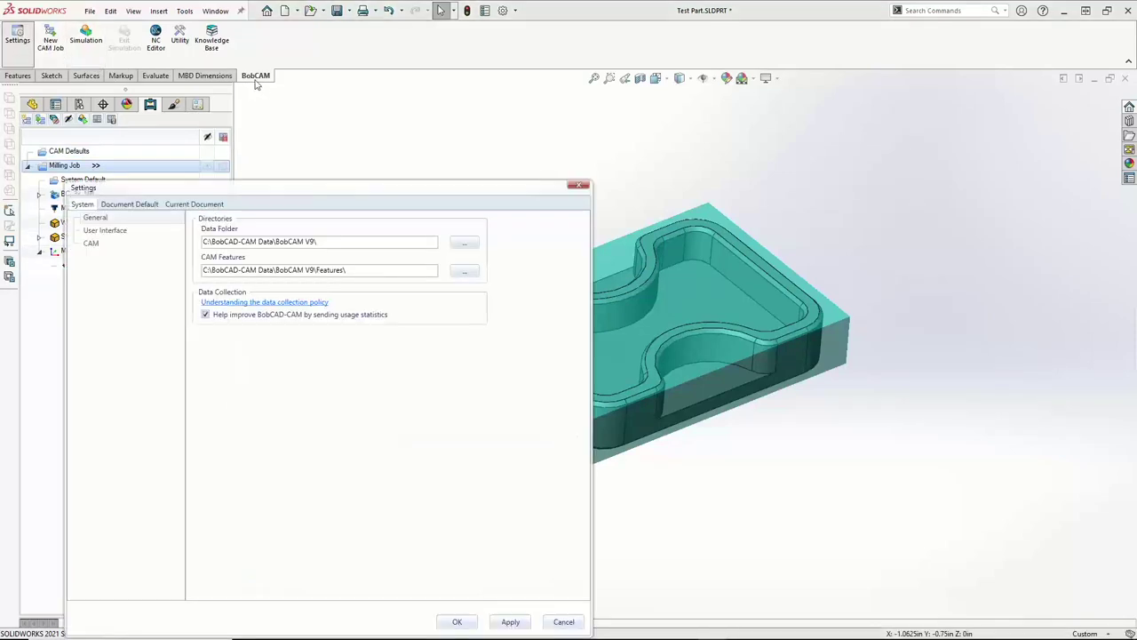
{"action": "left_click_drag", "start_coordinate": [311, 185], "coordinate": [492, 78]}
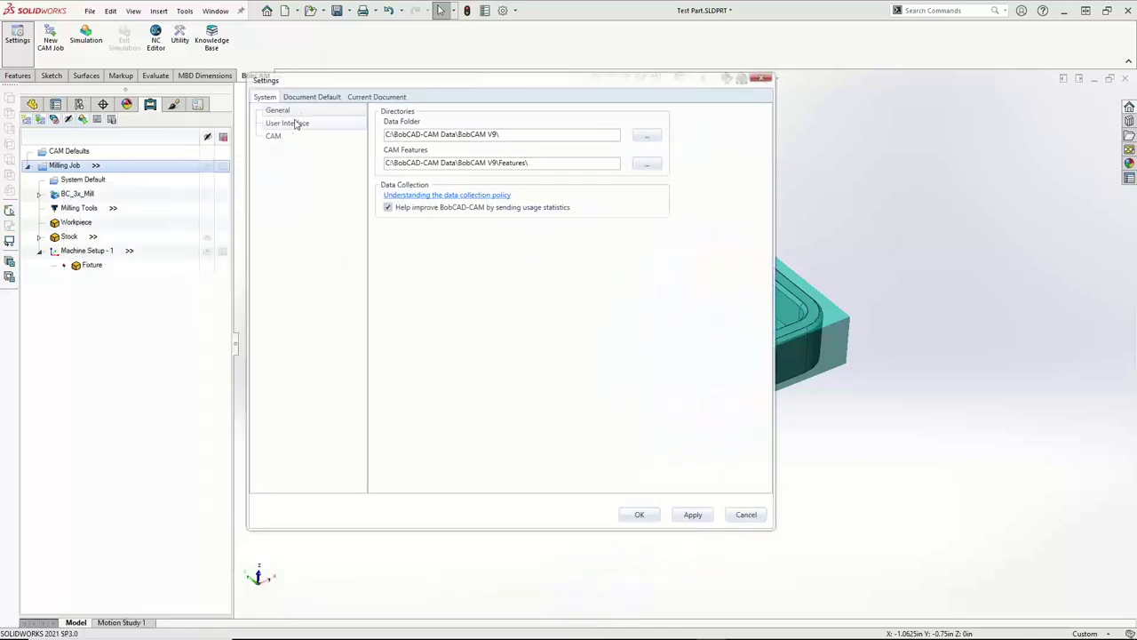
{"action": "left_click", "coordinate": [296, 124]}
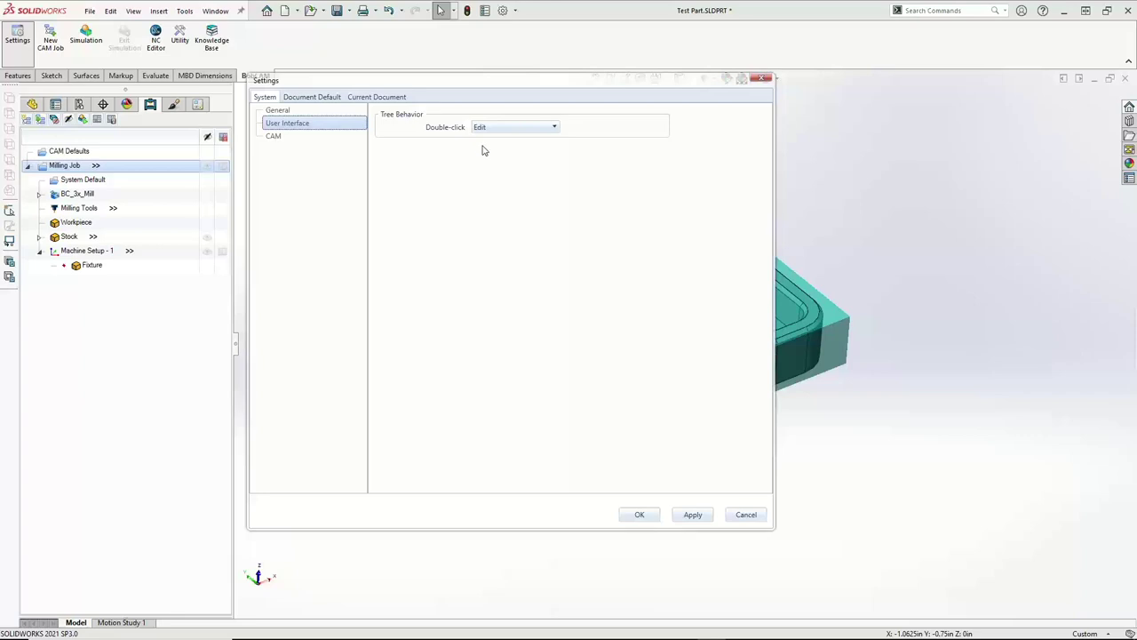
{"action": "left_click", "coordinate": [553, 127]}
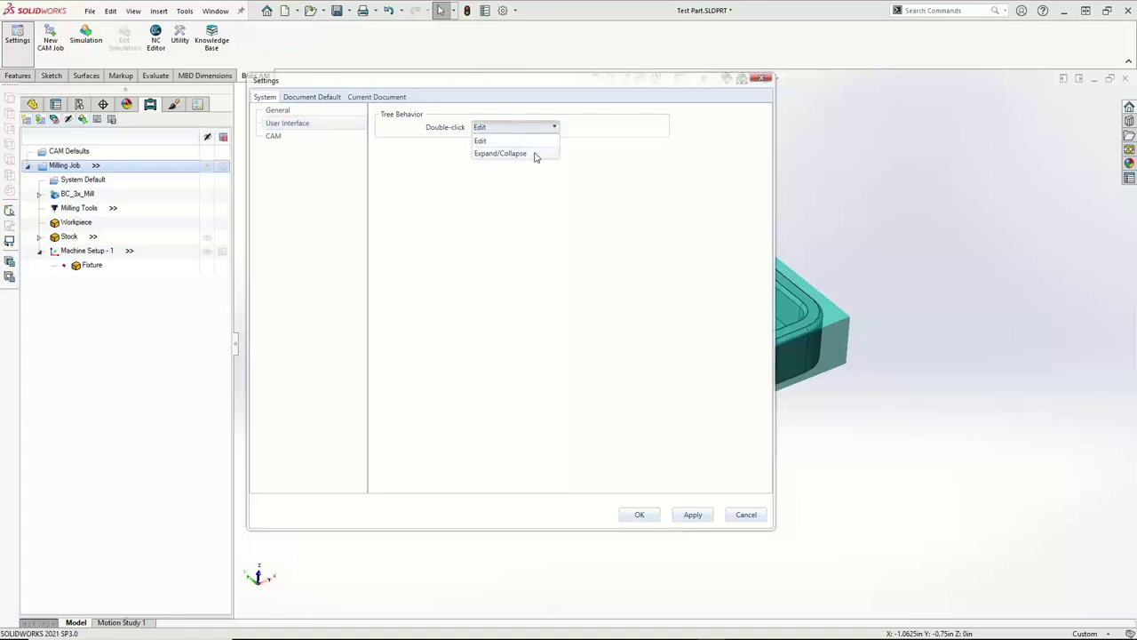
{"action": "left_click", "coordinate": [536, 154]}
{"action": "left_click", "coordinate": [514, 127]}
{"action": "left_click", "coordinate": [509, 142]}
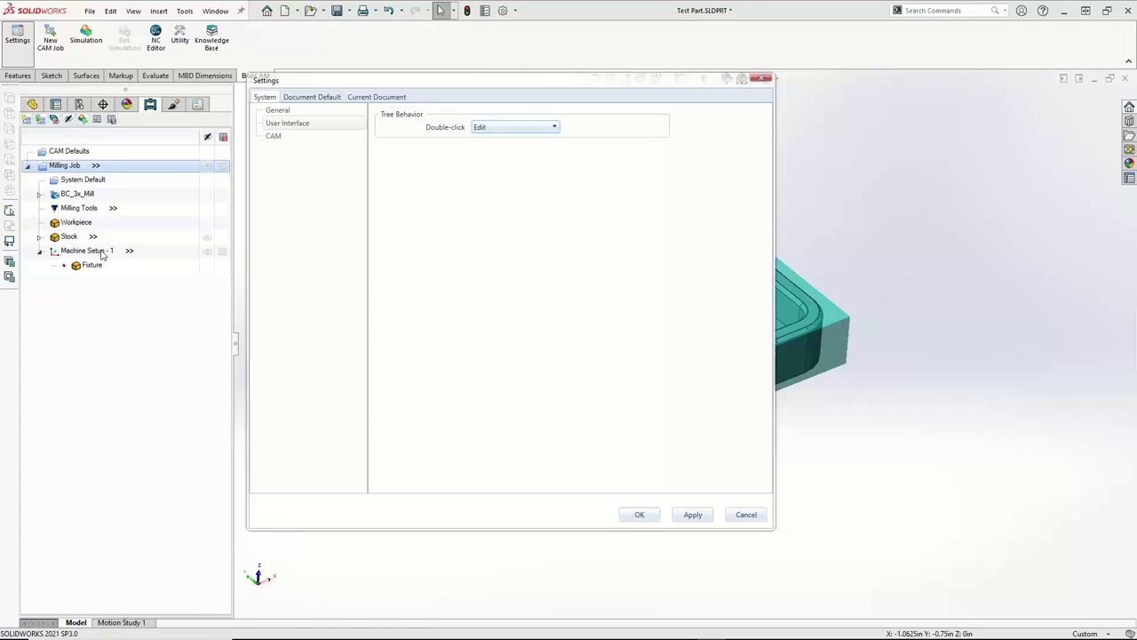
Switch the CAM tree style to Classic, then back to Extended.
{"action": "left_click", "coordinate": [275, 137]}
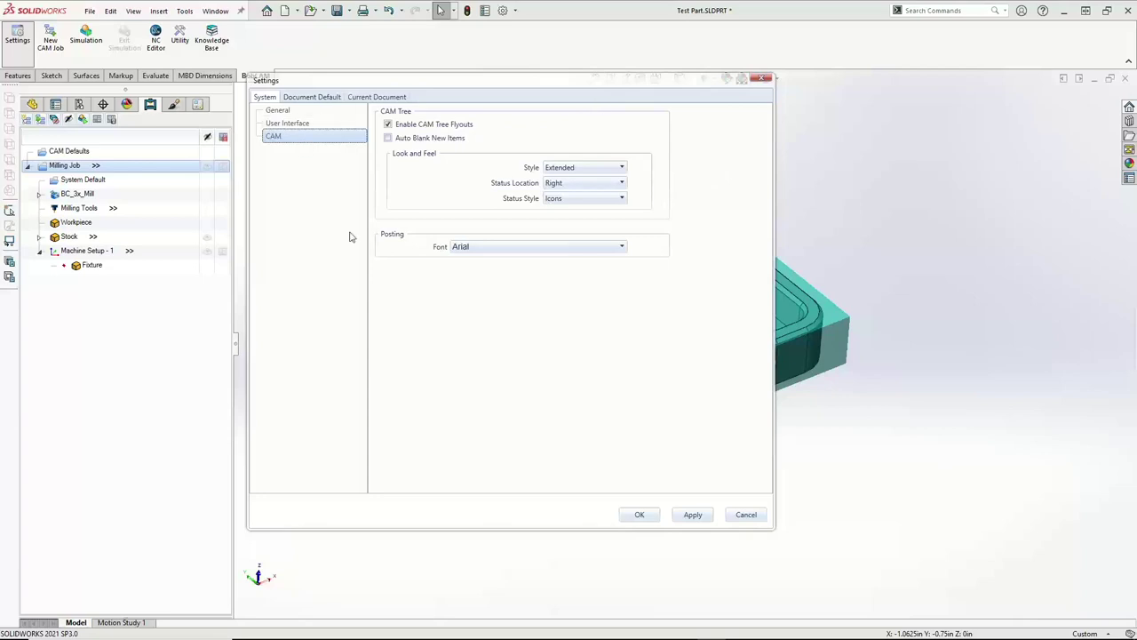
{"action": "left_click", "coordinate": [607, 168]}
{"action": "left_click", "coordinate": [600, 184]}
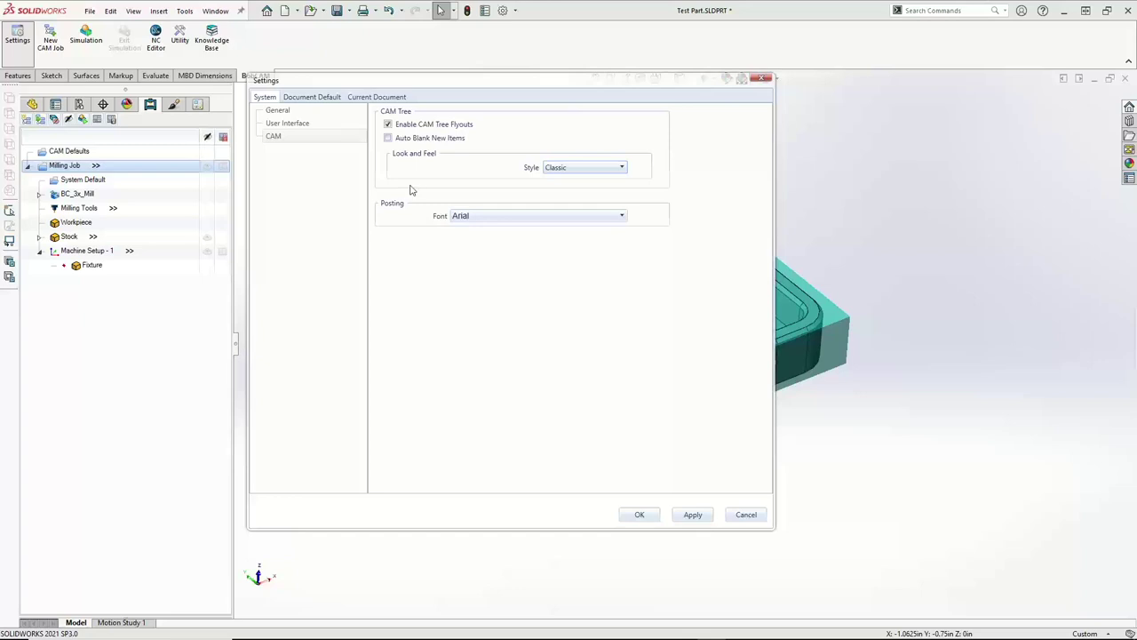
{"action": "left_click", "coordinate": [565, 169]}
{"action": "left_click", "coordinate": [563, 194]}
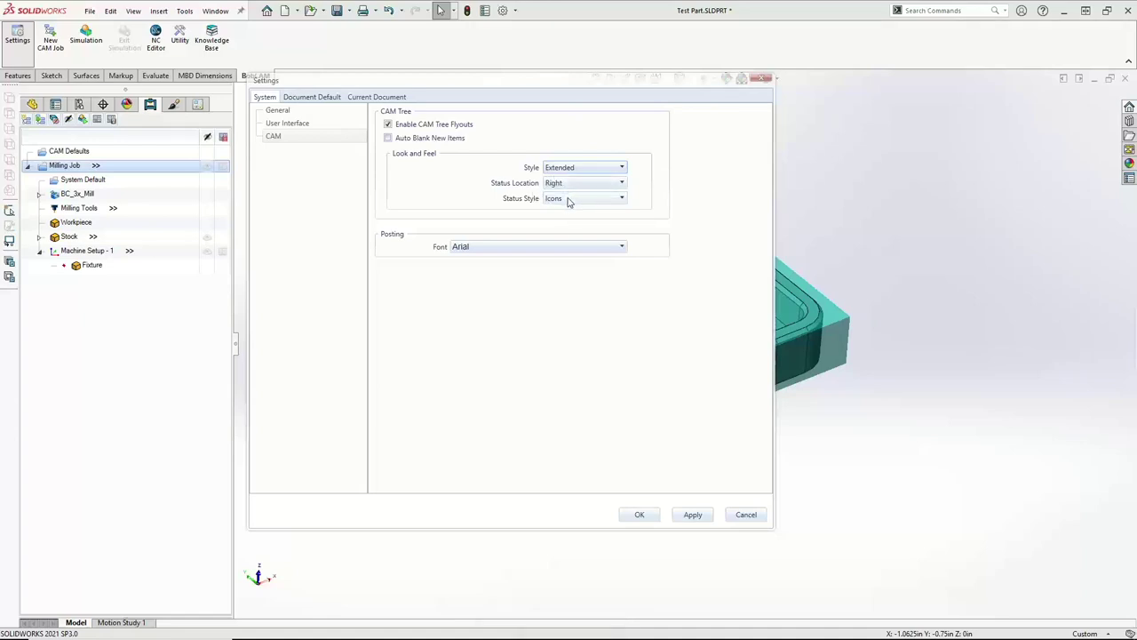
Apply Check boxes as the CAM tree status style, then revert to Icons and apply.
{"action": "left_click", "coordinate": [569, 199]}
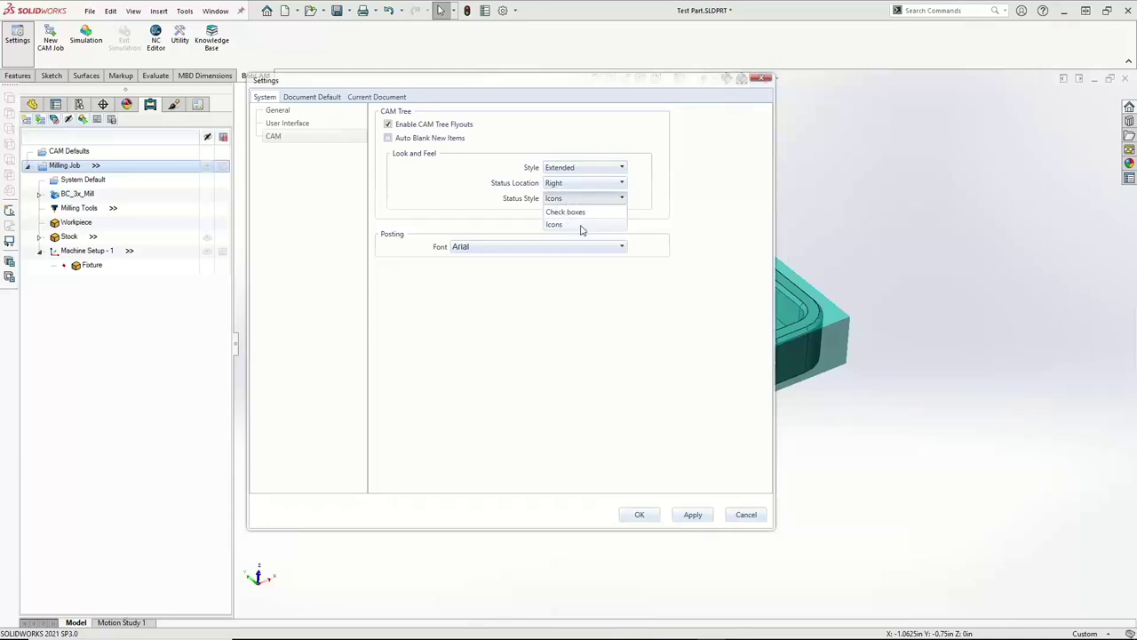
{"action": "left_click", "coordinate": [581, 226]}
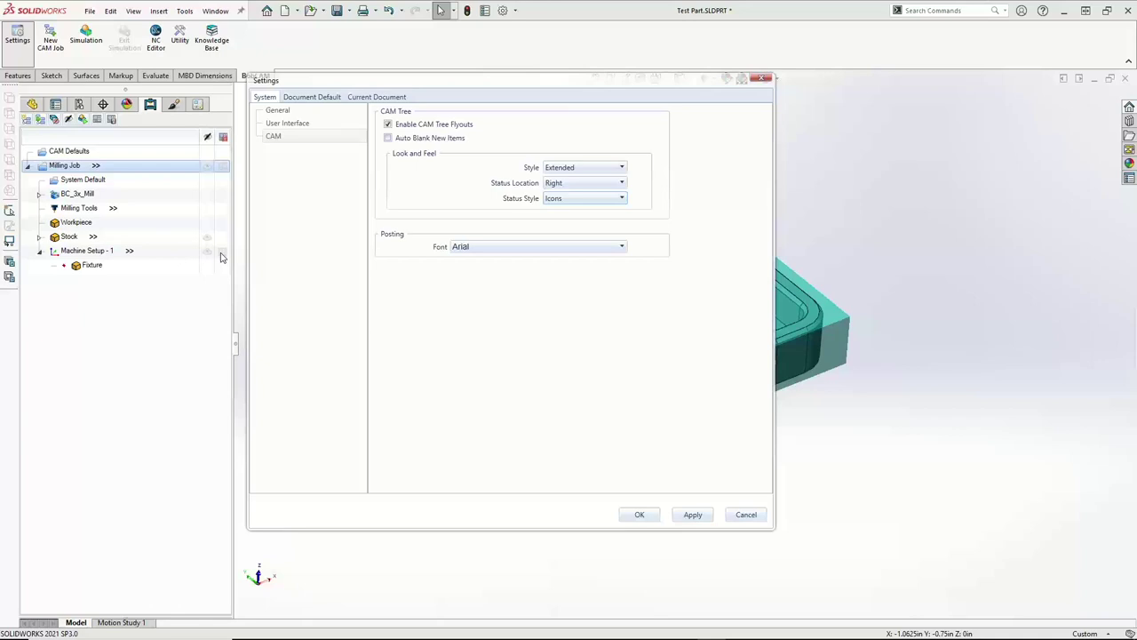
{"action": "left_click", "coordinate": [587, 199]}
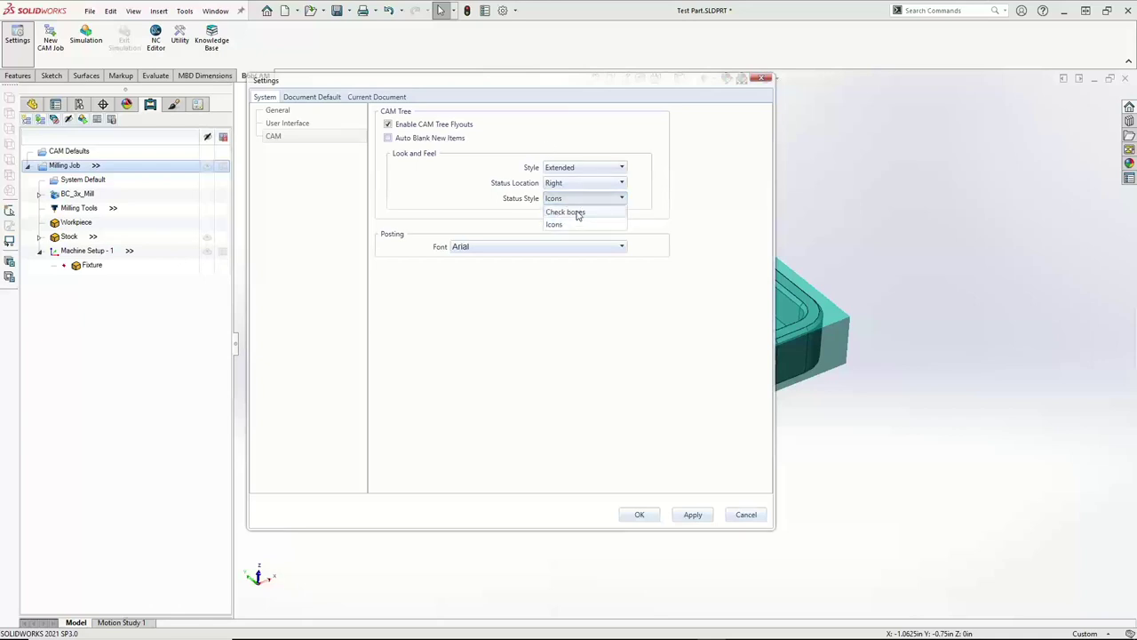
{"action": "left_click", "coordinate": [577, 215]}
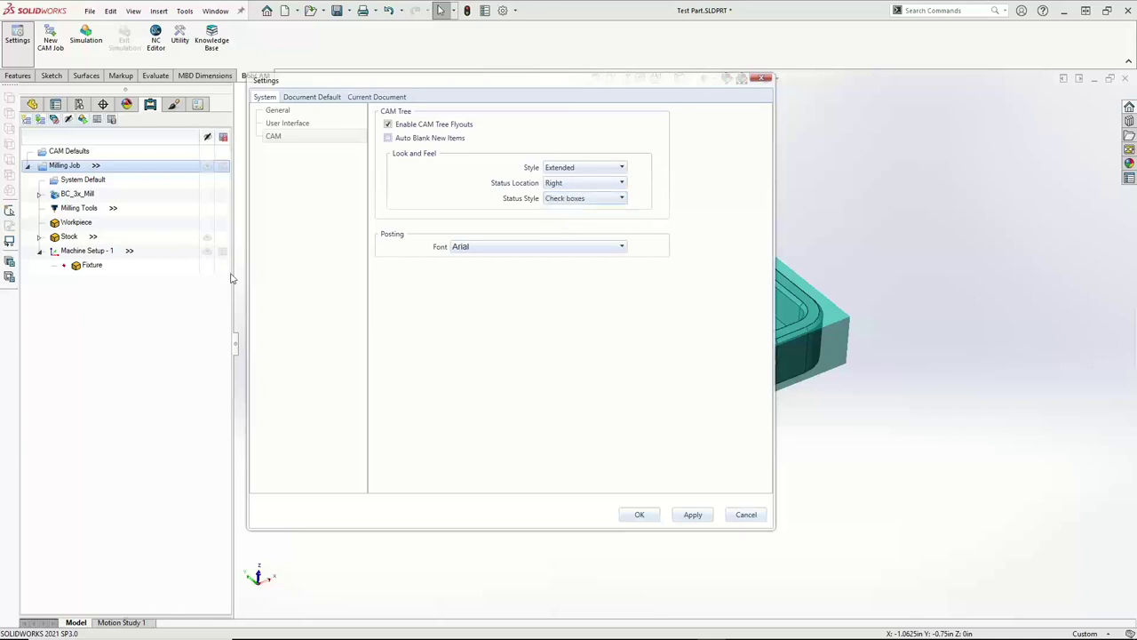
{"action": "left_click", "coordinate": [692, 515]}
{"action": "left_click", "coordinate": [564, 198]}
{"action": "left_click", "coordinate": [567, 224]}
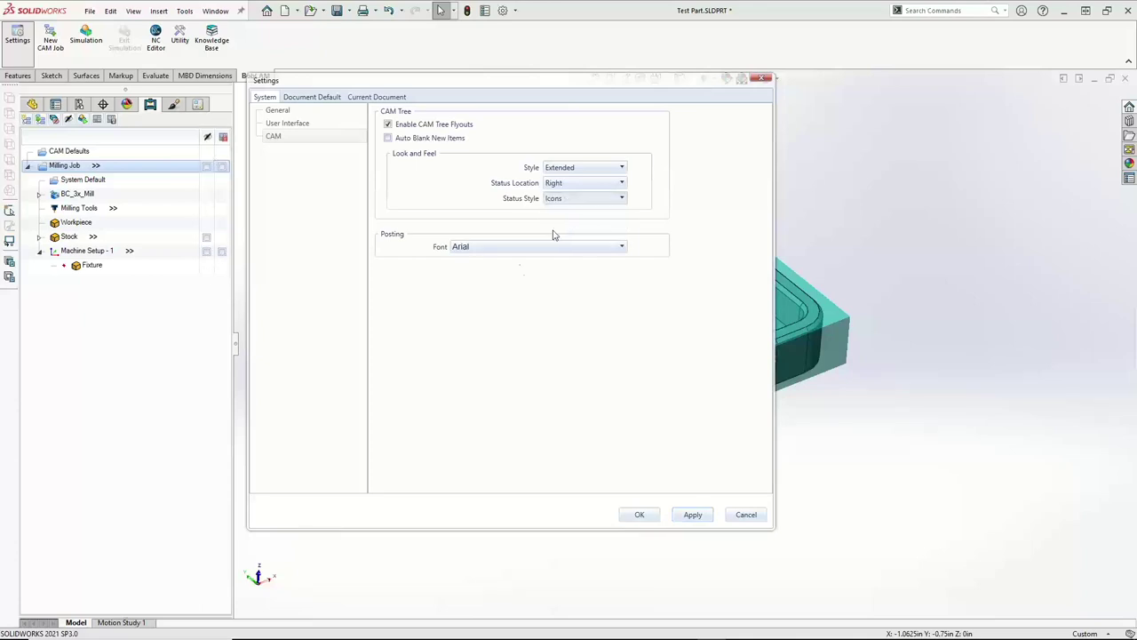
{"action": "left_click", "coordinate": [690, 515]}
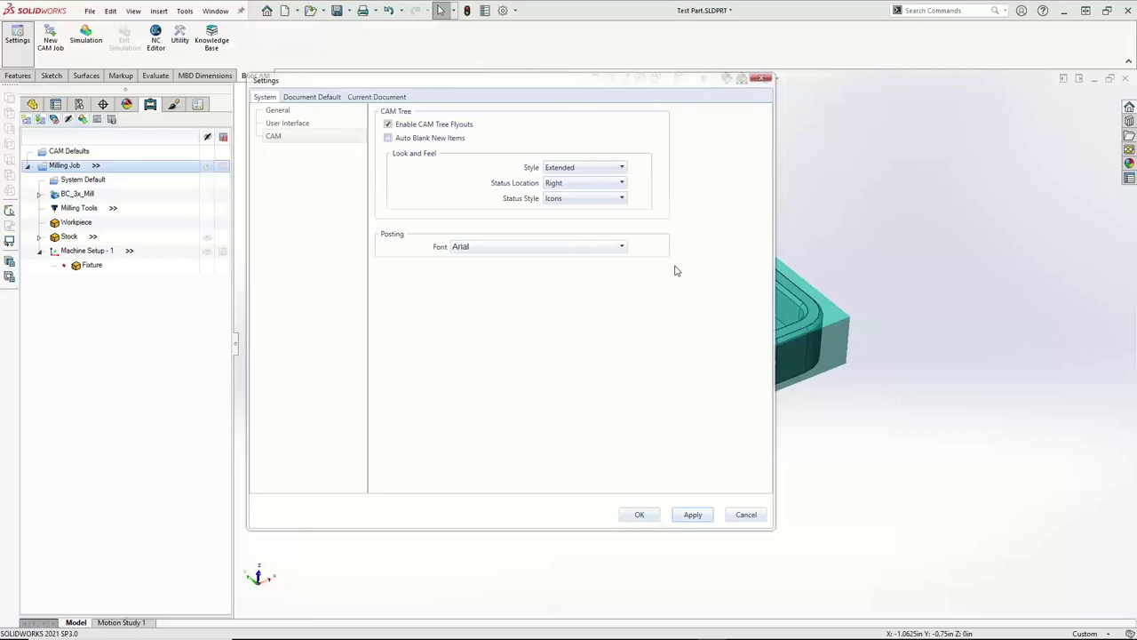
Keep Arial as the posting font and accept the BobCAM settings.
{"action": "key", "text": "alt+Down"}
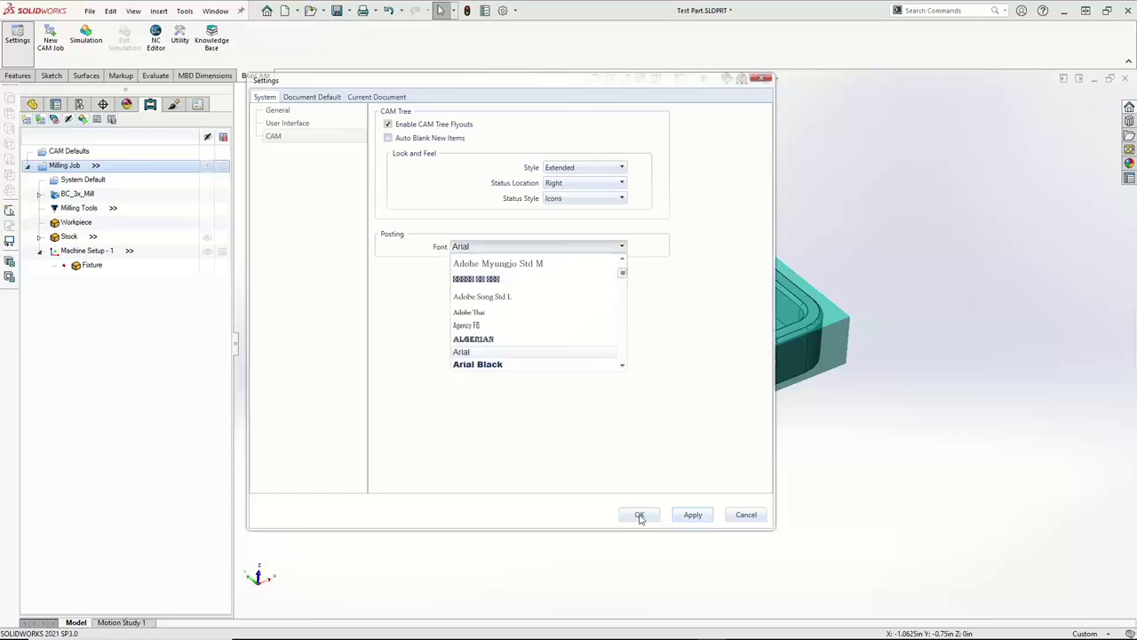
{"action": "left_click", "coordinate": [764, 435]}
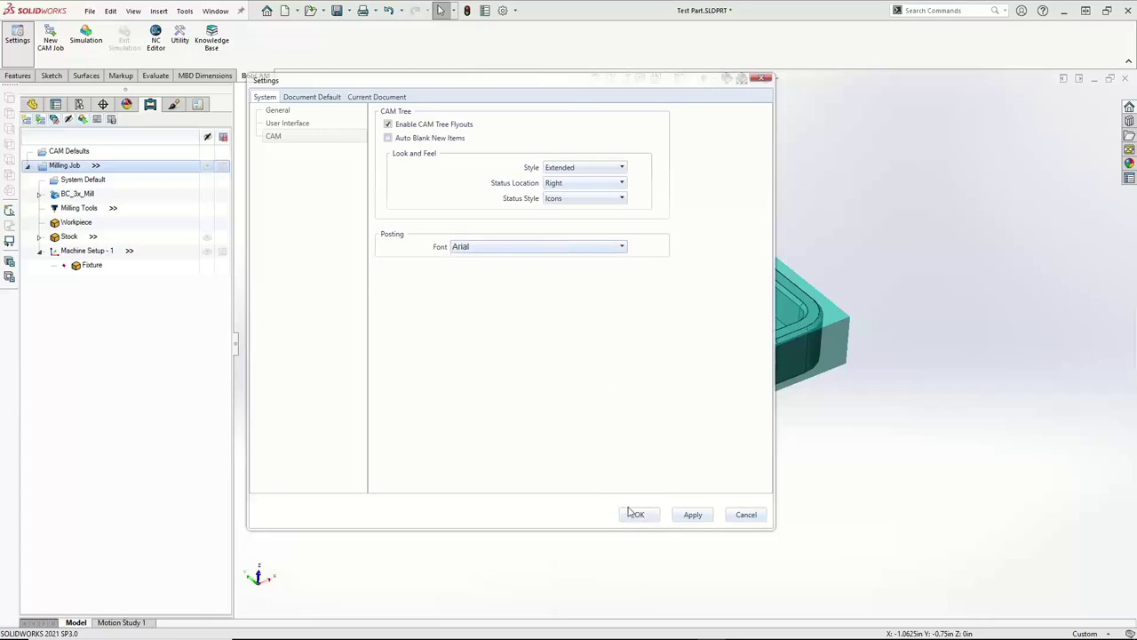
{"action": "left_click", "coordinate": [635, 515]}
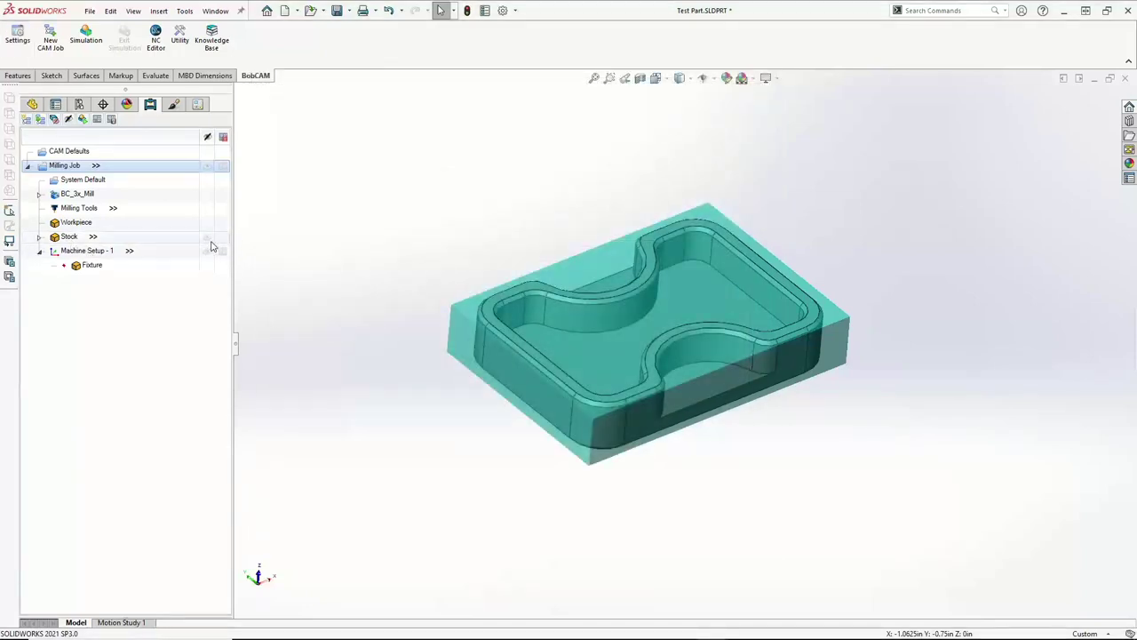
Blank the teal Stock body and orbit the view so only the grey Test Part shows.
{"action": "left_click", "coordinate": [210, 240]}
{"action": "left_click", "coordinate": [208, 240]}
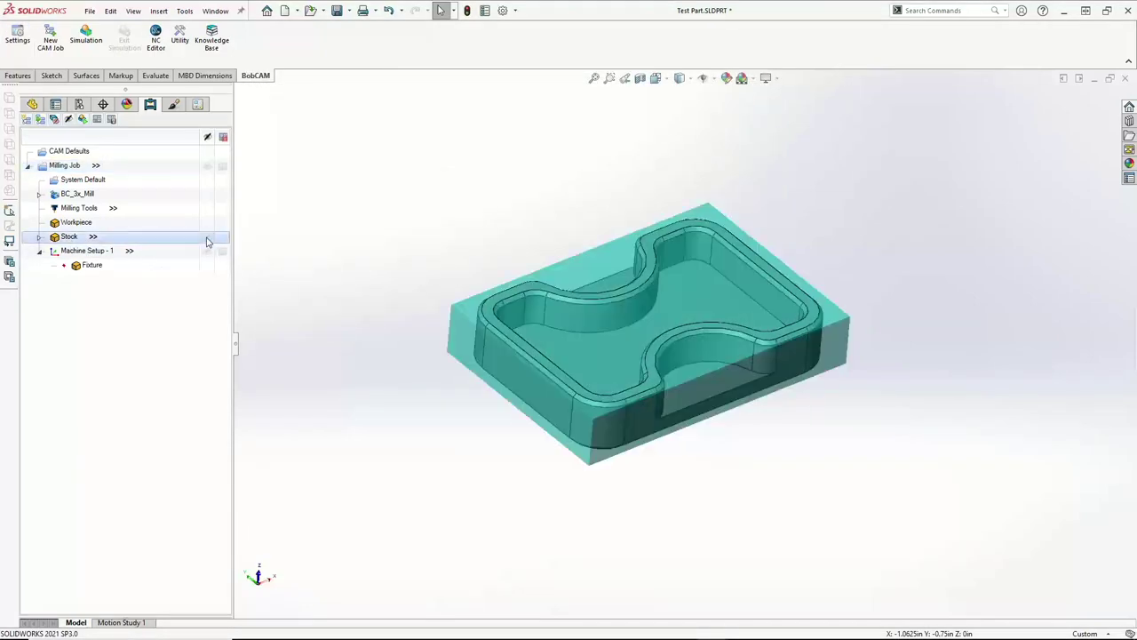
{"action": "left_click", "coordinate": [206, 239]}
{"action": "left_click", "coordinate": [206, 239]}
{"action": "left_click", "coordinate": [207, 239]}
{"action": "left_click", "coordinate": [207, 239]}
{"action": "right_click", "coordinate": [80, 240]}
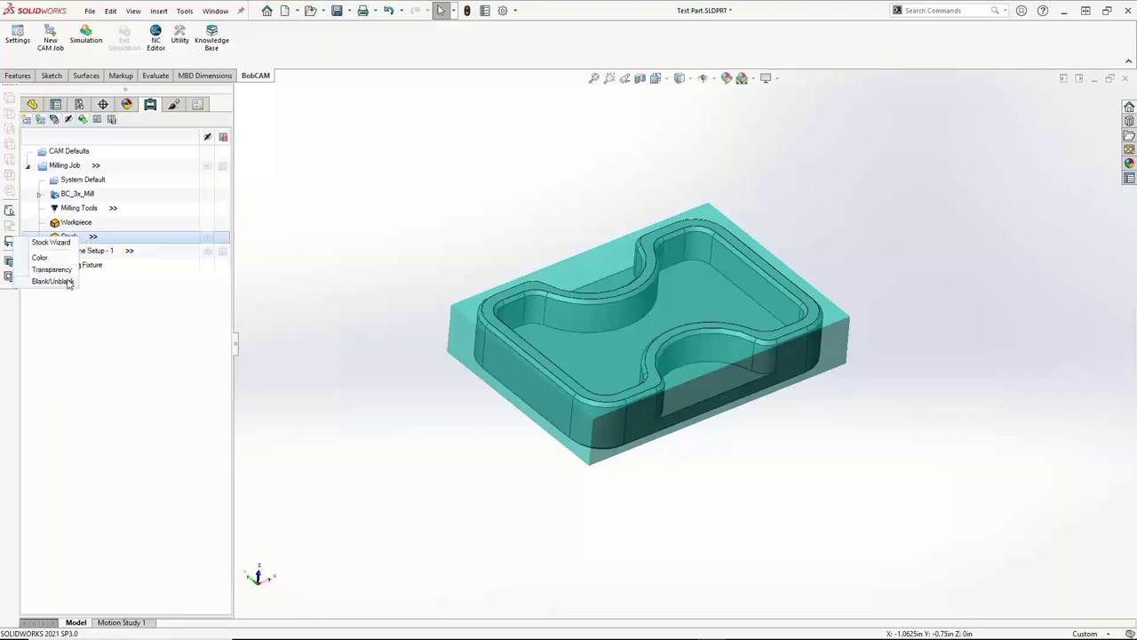
{"action": "left_click", "coordinate": [53, 281]}
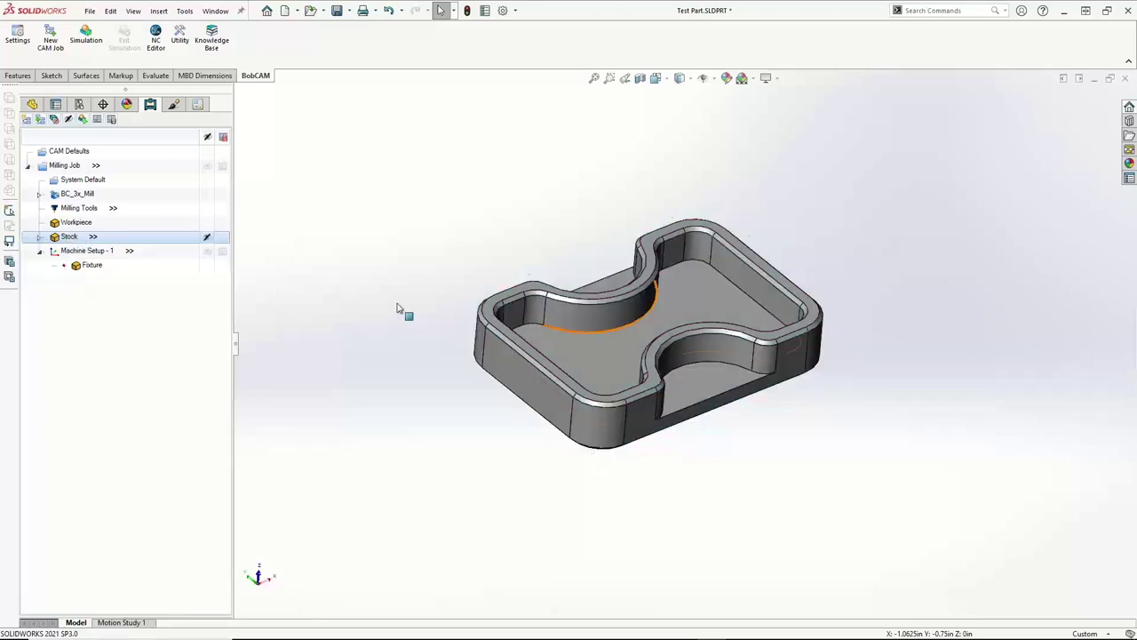
{"action": "middle_click_drag", "start_coordinate": [670, 445], "coordinate": [806, 505]}
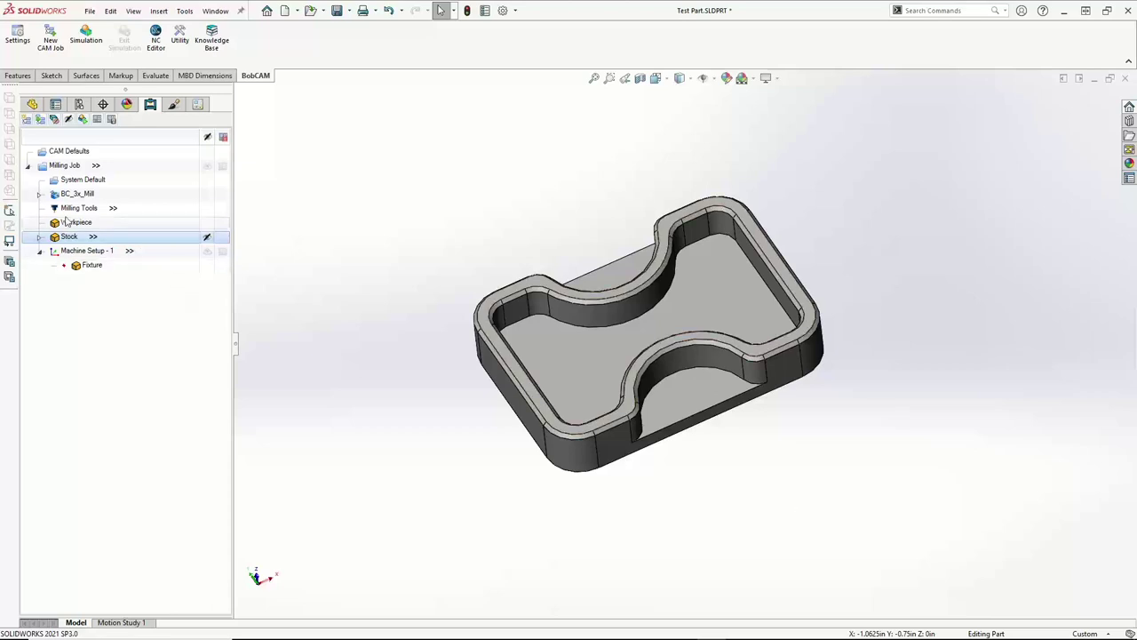
Open the Milling Tools tool crib and show the ENDMILL ROUGH category.
{"action": "right_click", "coordinate": [65, 210]}
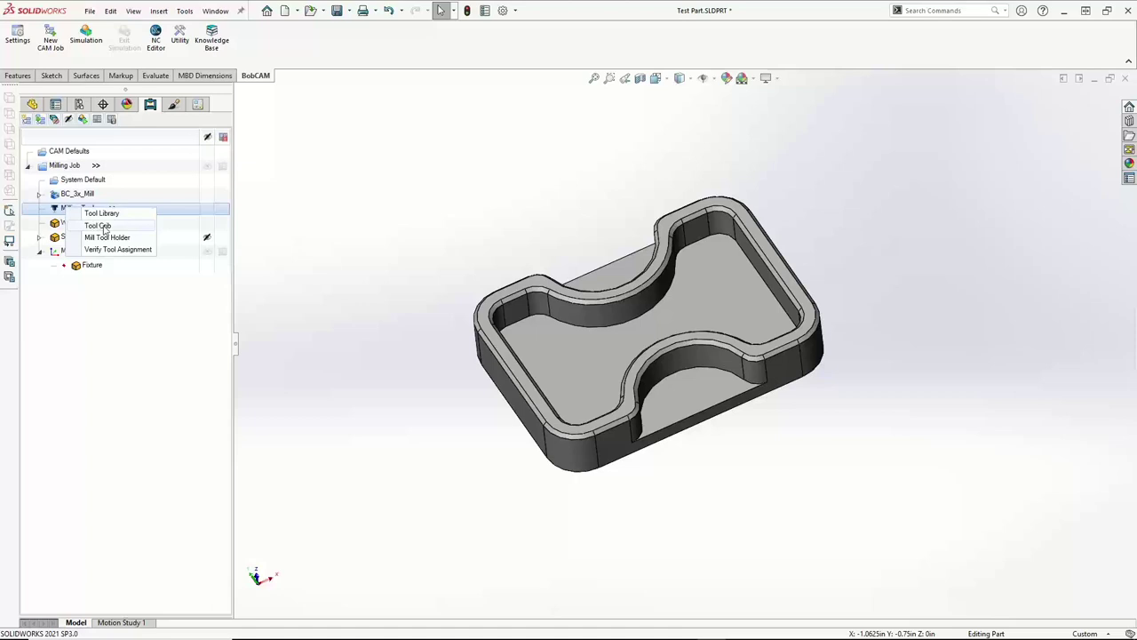
{"action": "left_click", "coordinate": [99, 226]}
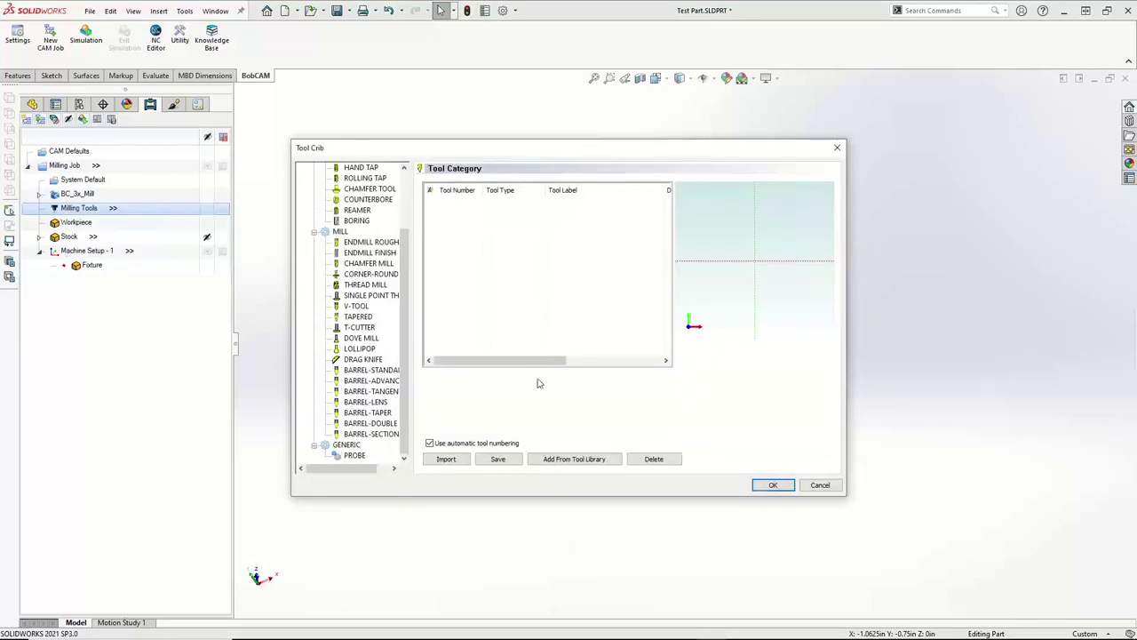
{"action": "left_click_drag", "start_coordinate": [587, 151], "coordinate": [784, 480]}
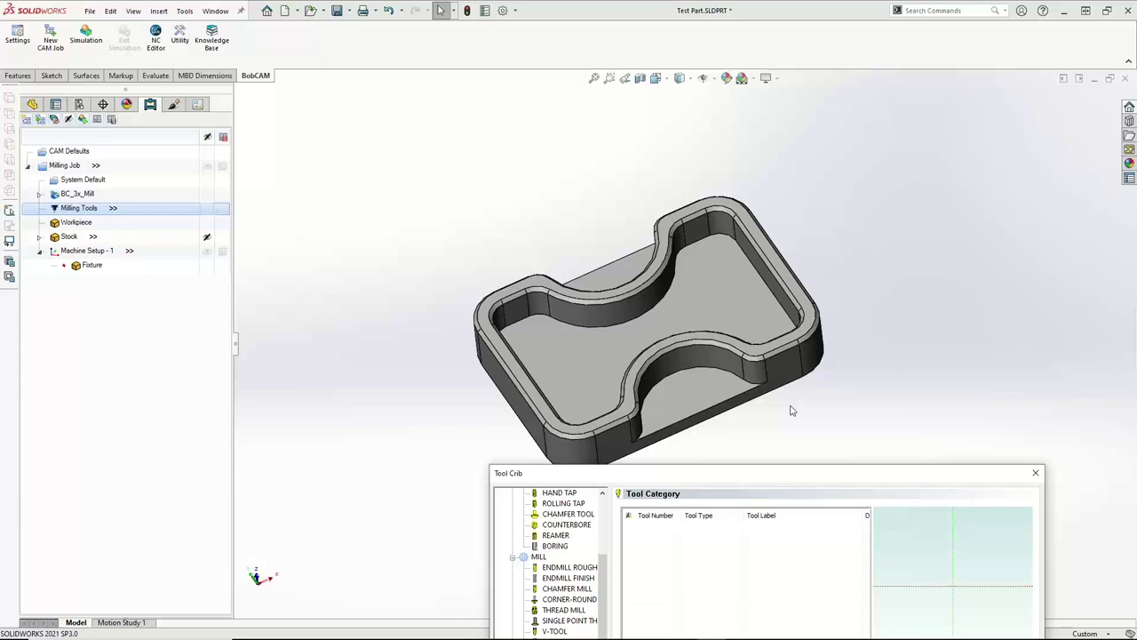
{"action": "left_click_drag", "start_coordinate": [788, 475], "coordinate": [723, 151]}
{"action": "left_click", "coordinate": [505, 244]}
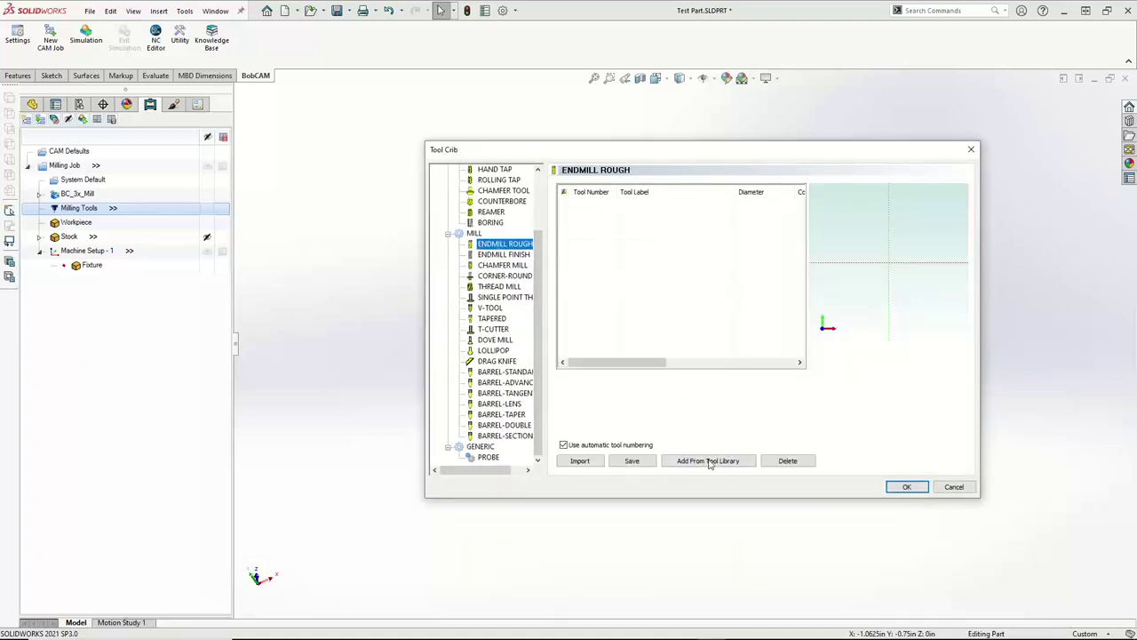
Add the 3/8 FLAT ENDMILL - STANDARD from the diameter-sorted tool library.
{"action": "left_click", "coordinate": [708, 462]}
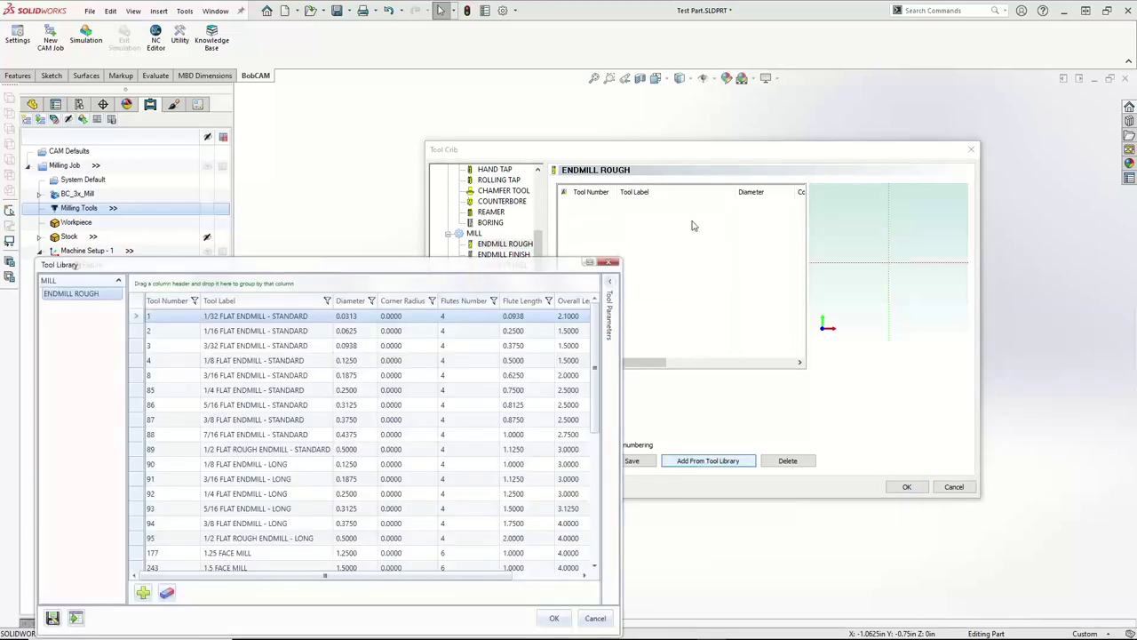
{"action": "left_click_drag", "start_coordinate": [477, 268], "coordinate": [816, 123]}
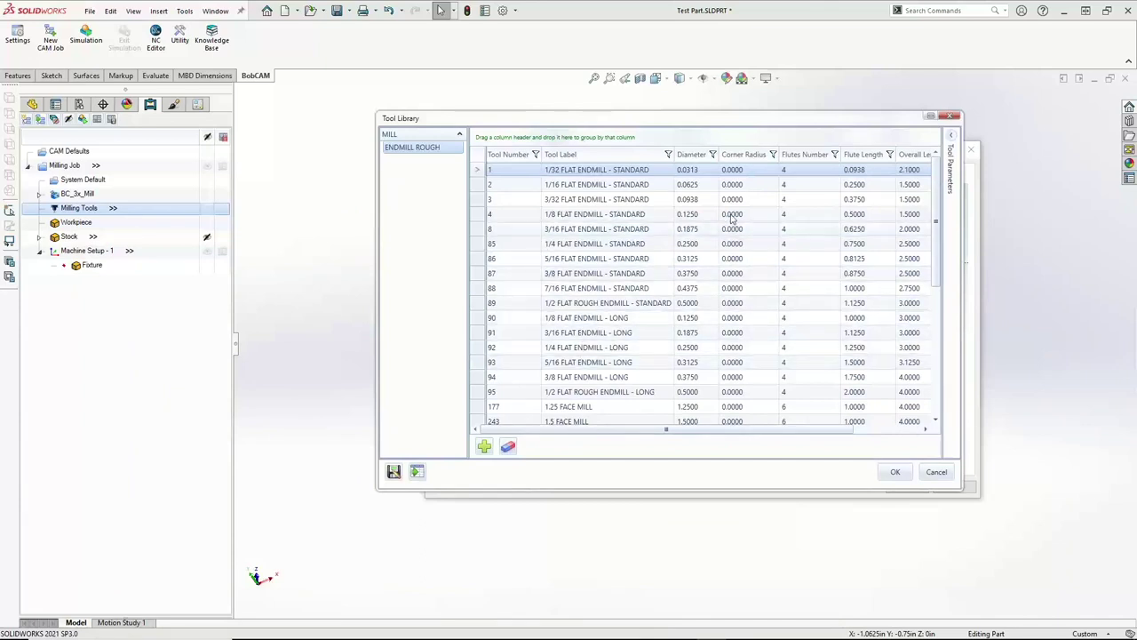
{"action": "left_click", "coordinate": [698, 155]}
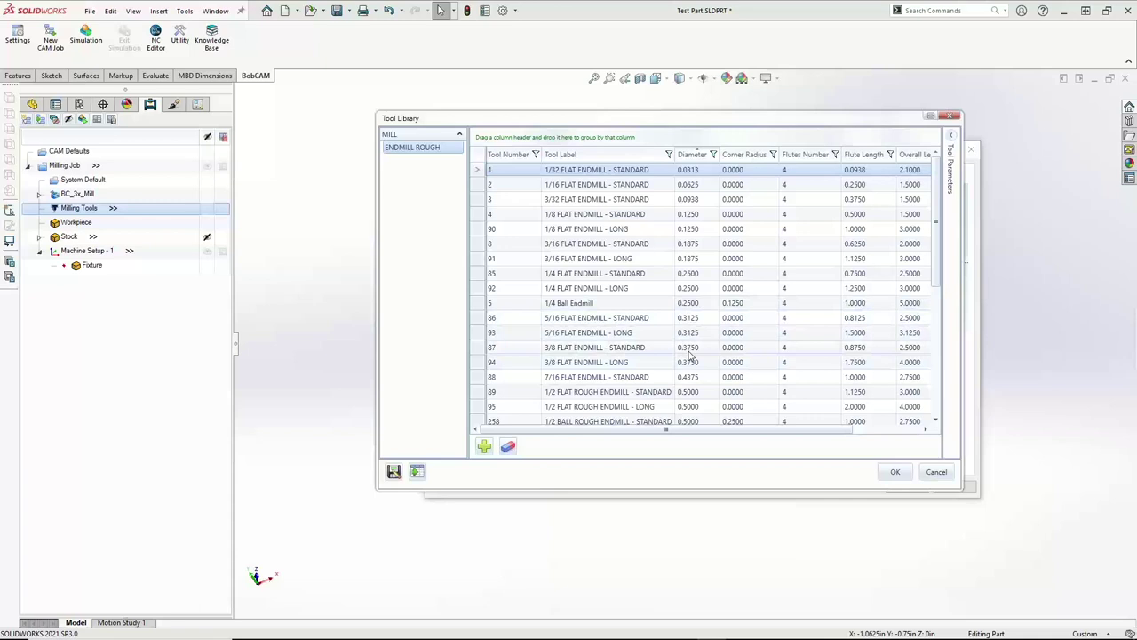
{"action": "left_click", "coordinate": [723, 352]}
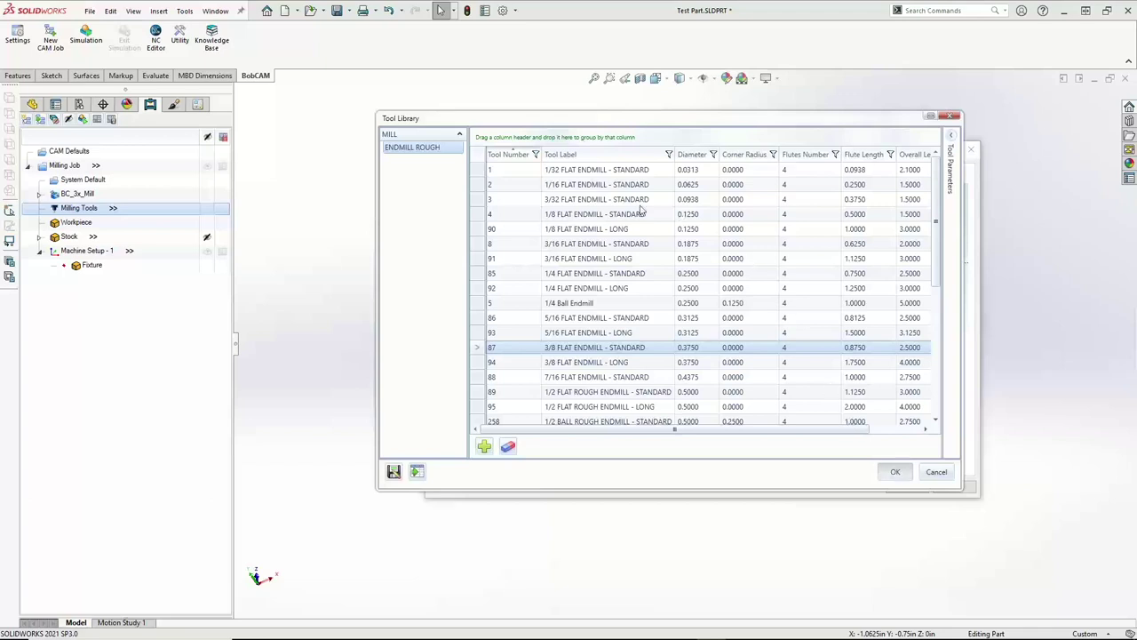
{"action": "key", "text": "Return"}
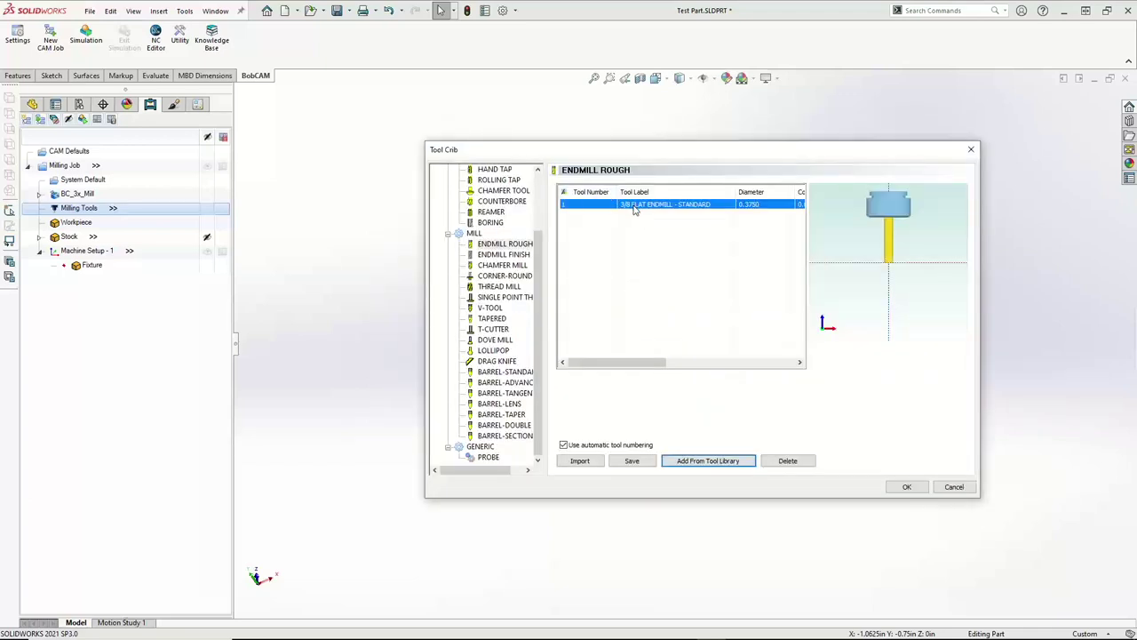
Add the 1/4 FLAT ENDMILL - STANDARD from the diameter-sorted tool library.
{"action": "left_click", "coordinate": [703, 464]}
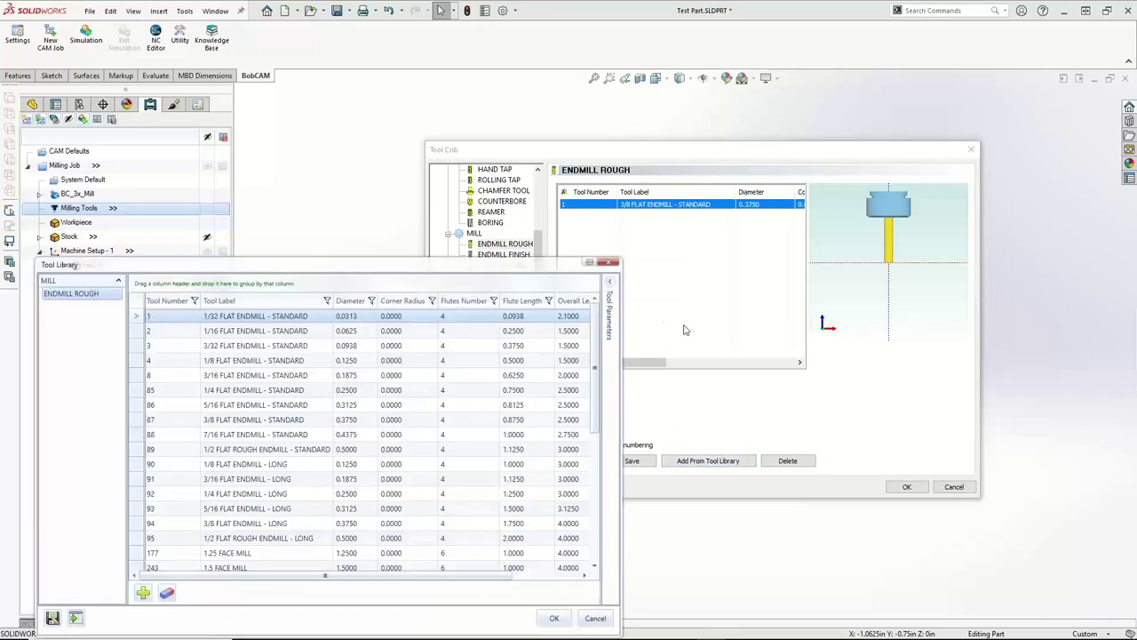
{"action": "left_click", "coordinate": [354, 301]}
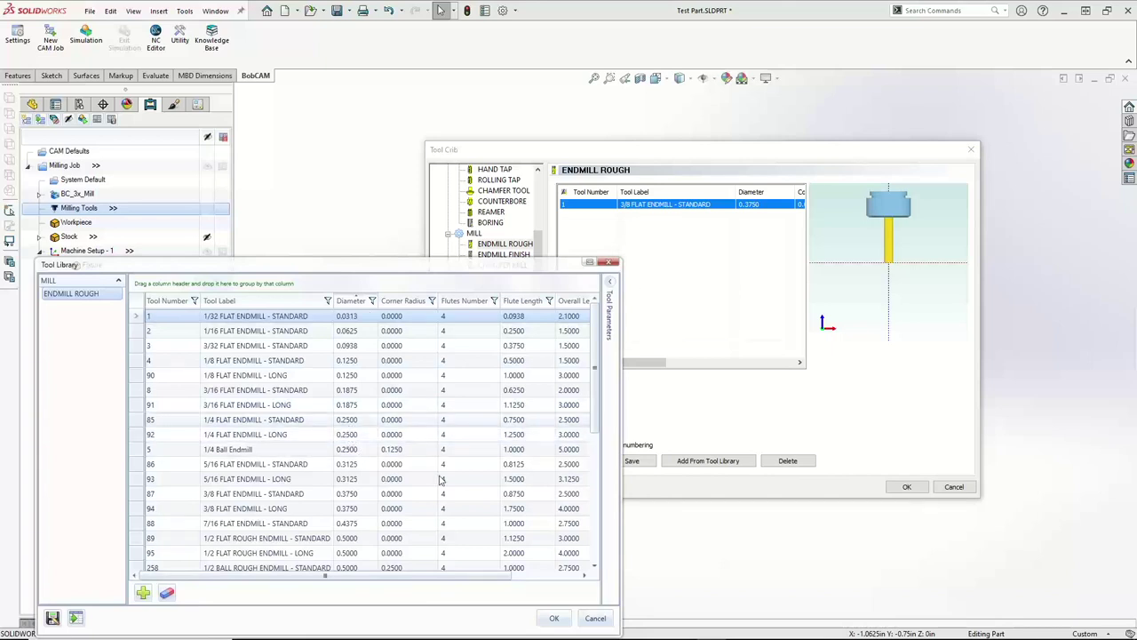
{"action": "left_click", "coordinate": [373, 420]}
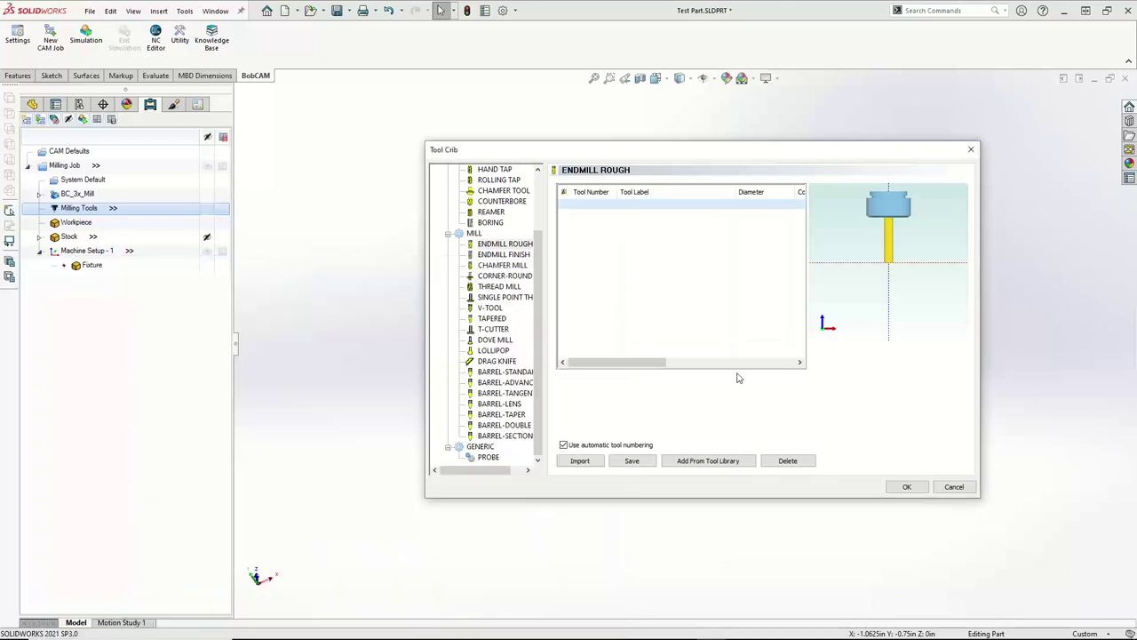
Add the 1/8 FLAT ENDMILL - LONG as the third rough endmill.
{"action": "left_click", "coordinate": [705, 460]}
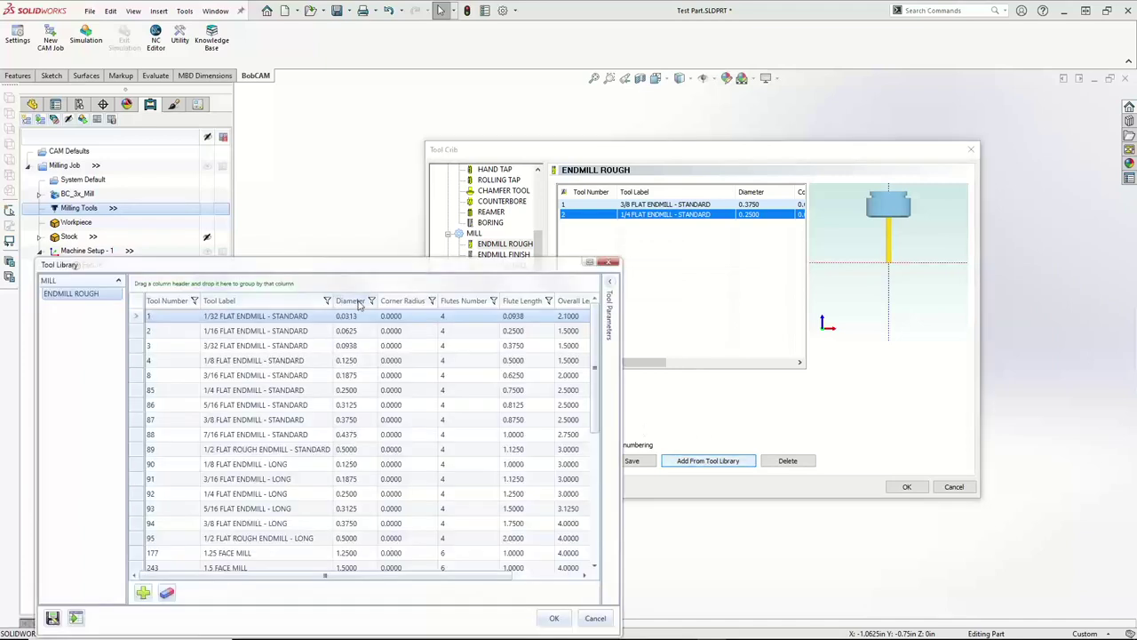
{"action": "left_click", "coordinate": [356, 301]}
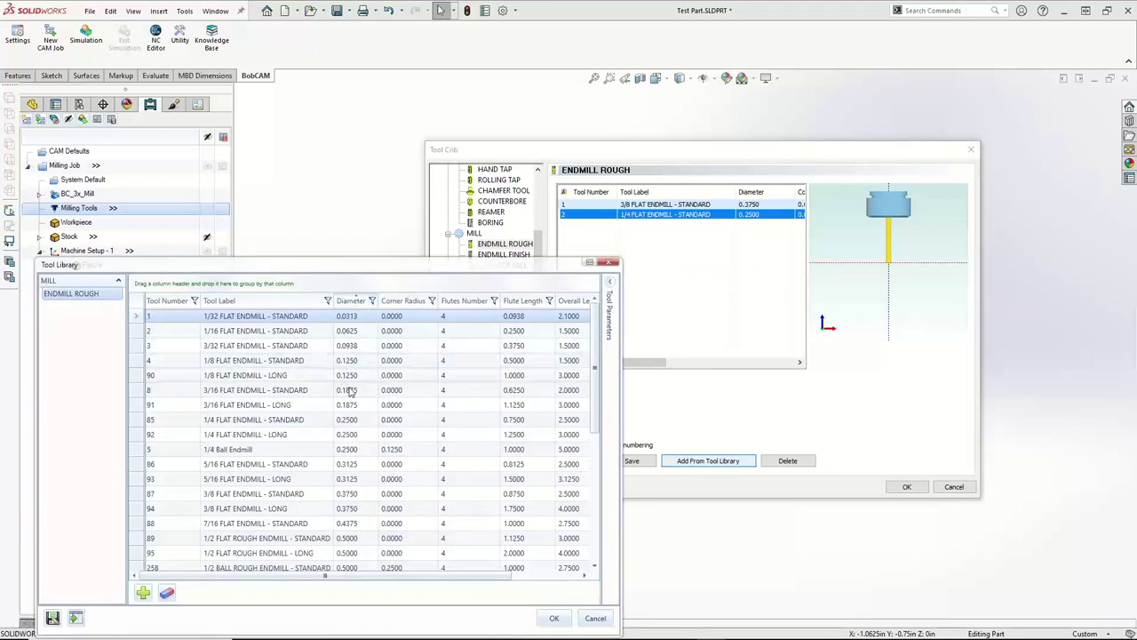
{"action": "left_click", "coordinate": [349, 376]}
{"action": "left_click", "coordinate": [553, 619]}
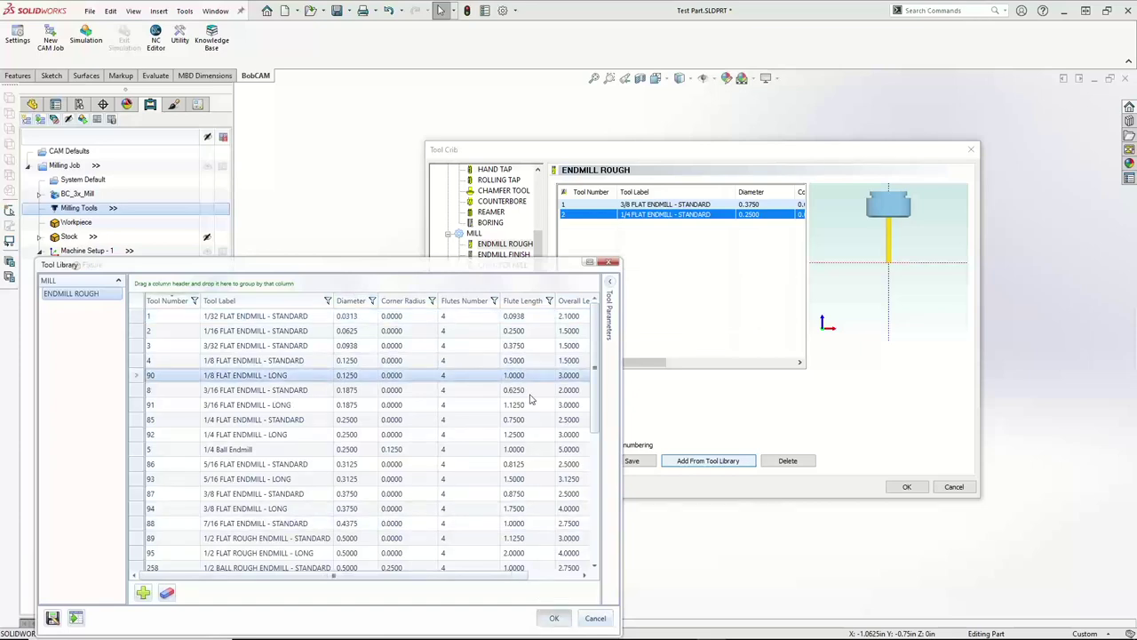
{"action": "left_click_drag", "start_coordinate": [660, 151], "coordinate": [708, 377]}
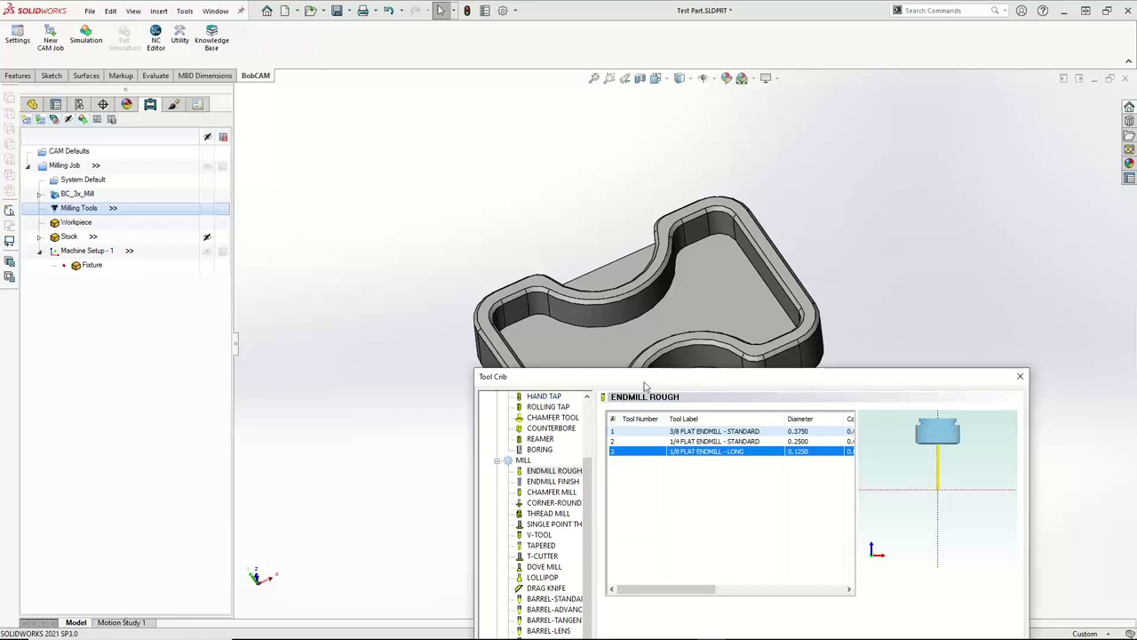
{"action": "left_click_drag", "start_coordinate": [644, 381], "coordinate": [518, 153]}
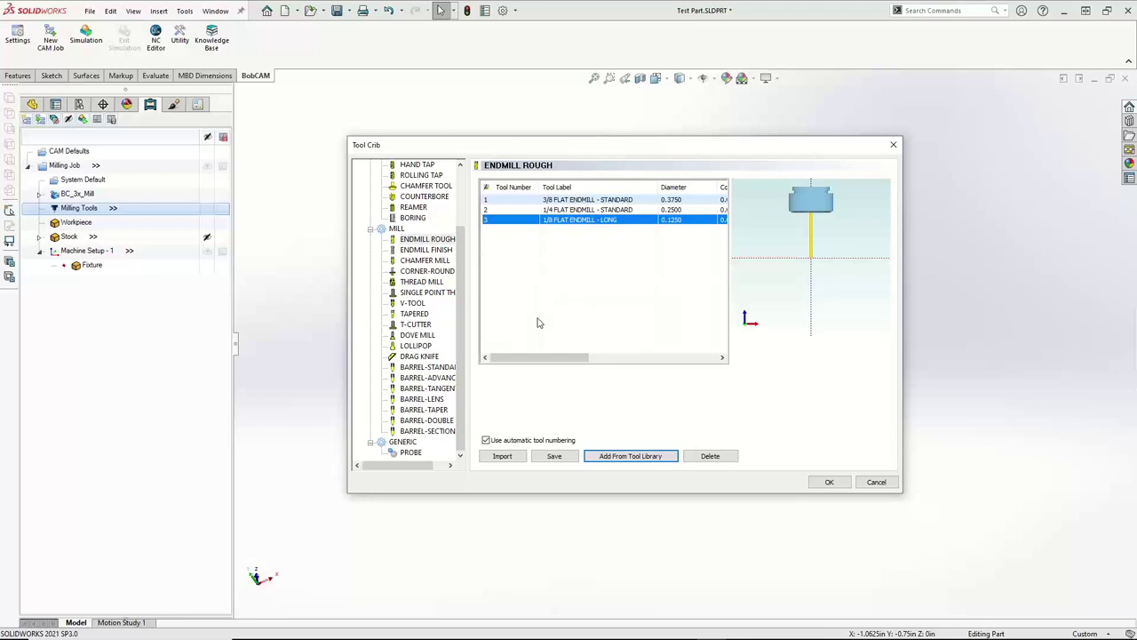
Add the 1/2 FLAT ROUGH ENDMILL - STANDARD from the diameter-sorted tool library.
{"action": "left_click", "coordinate": [622, 456]}
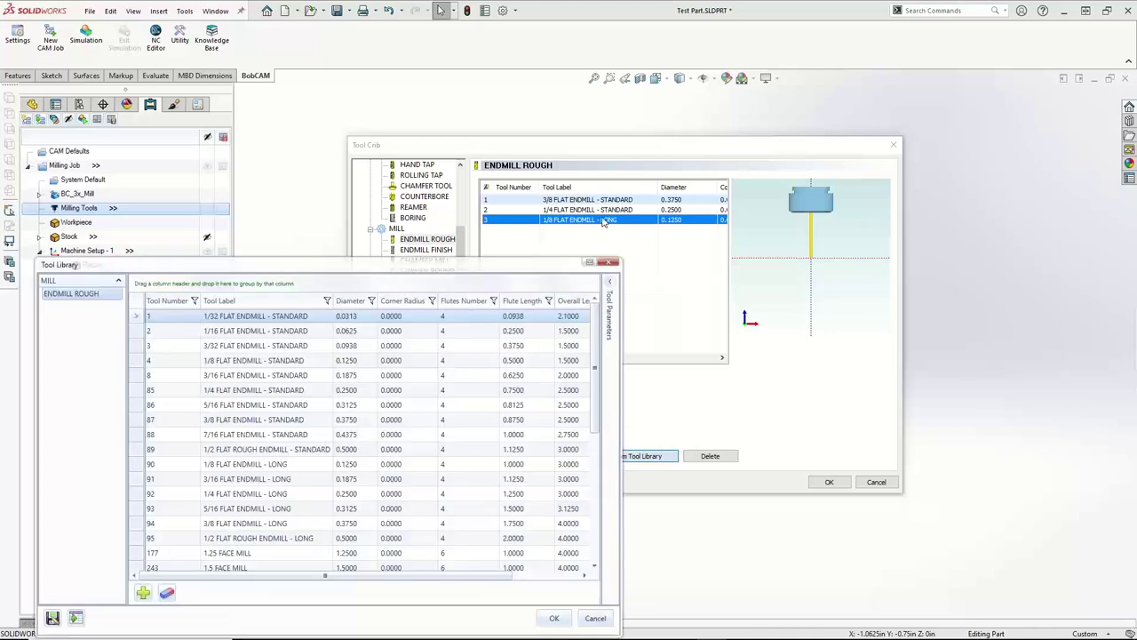
{"action": "left_click", "coordinate": [348, 301]}
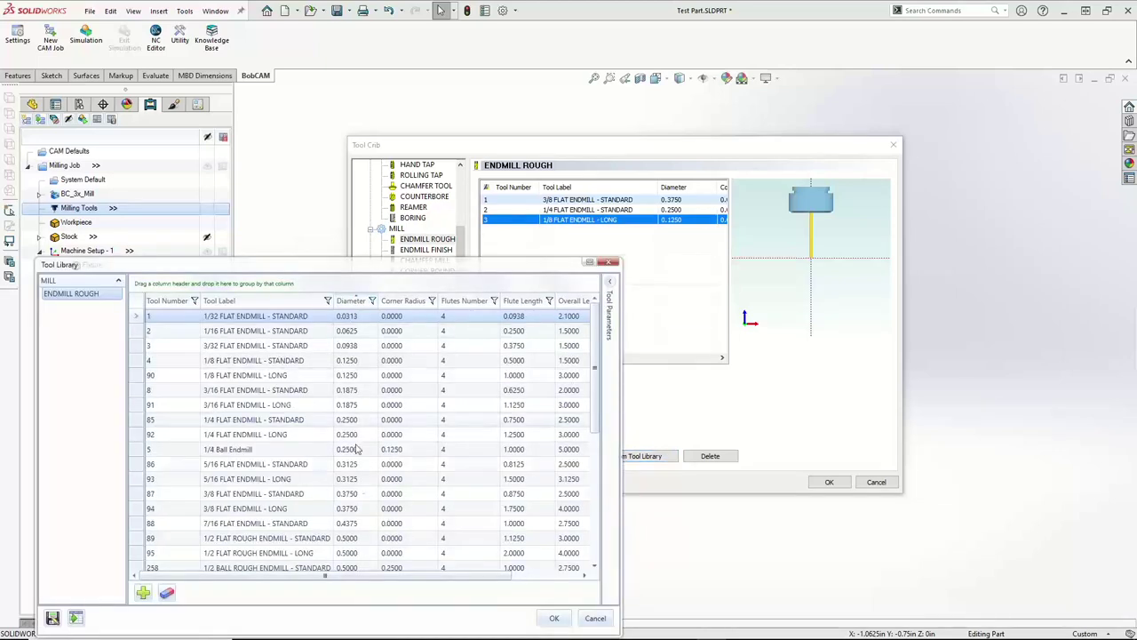
{"action": "left_click", "coordinate": [357, 538]}
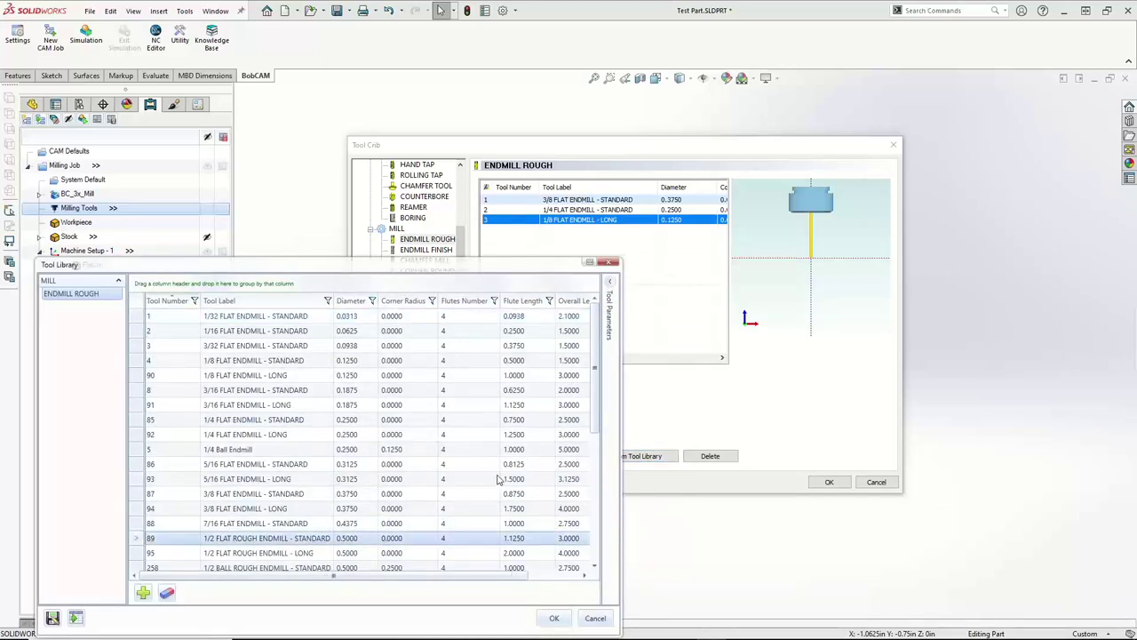
{"action": "left_click", "coordinate": [553, 618]}
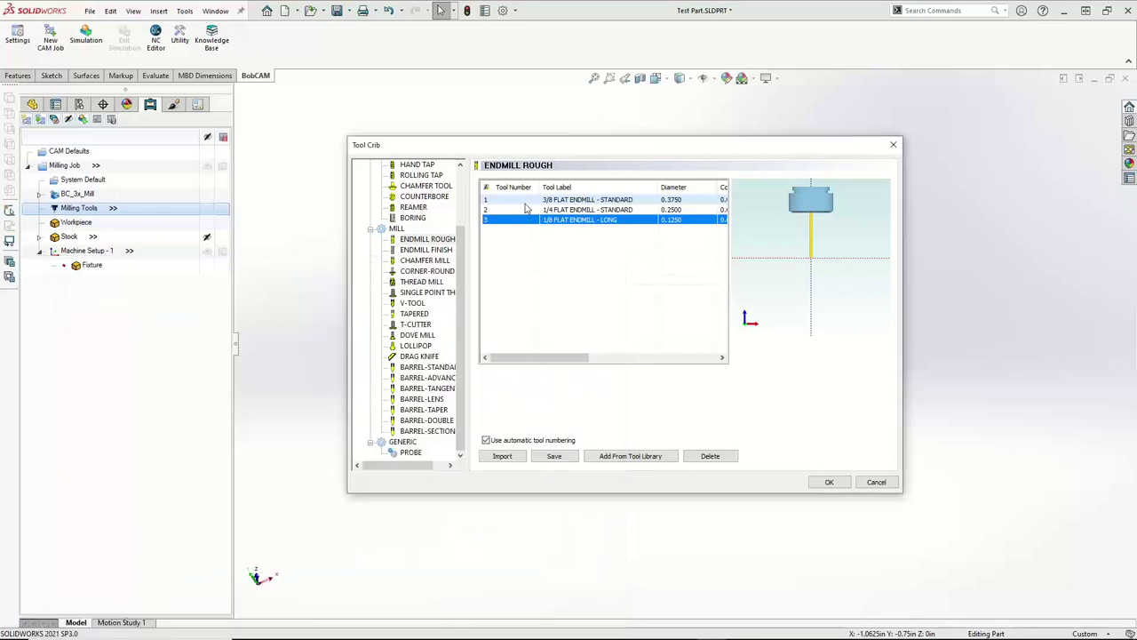
Preview the four rough endmills, then select the empty CHAMFER MILL category.
{"action": "left_click", "coordinate": [522, 204]}
{"action": "left_click", "coordinate": [524, 211]}
{"action": "left_click", "coordinate": [525, 221]}
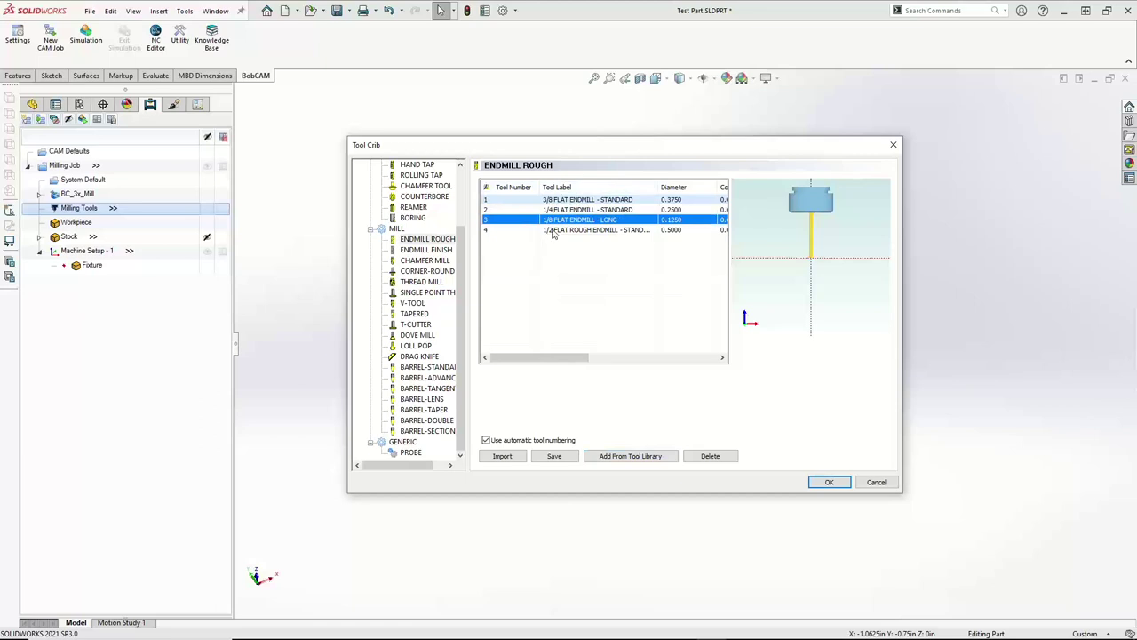
{"action": "left_click", "coordinate": [552, 230]}
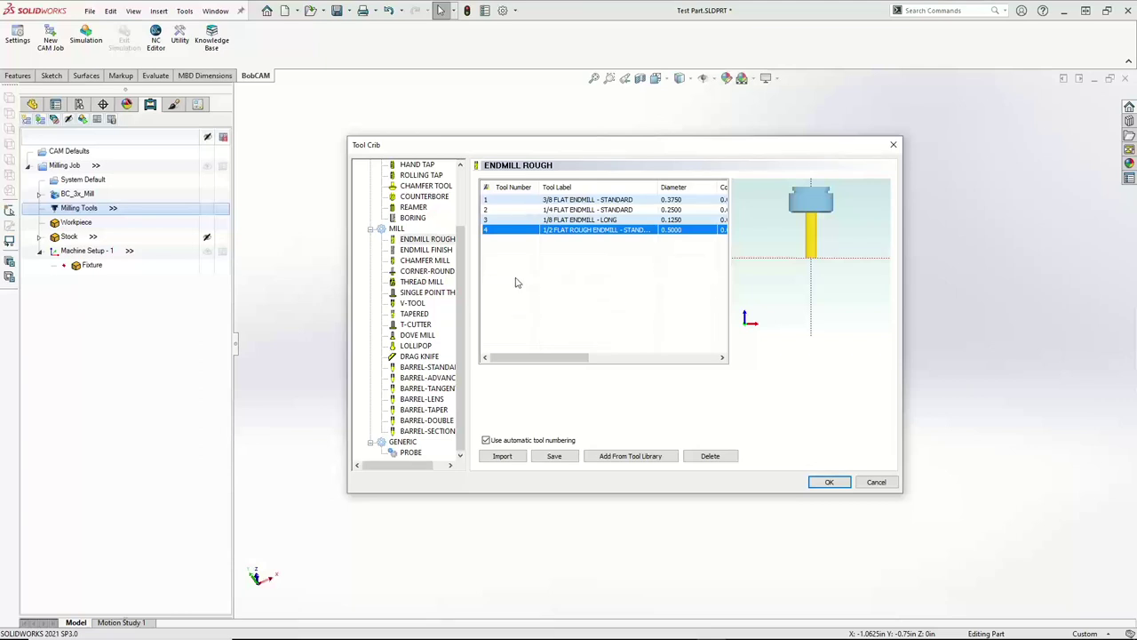
{"action": "left_click", "coordinate": [426, 260]}
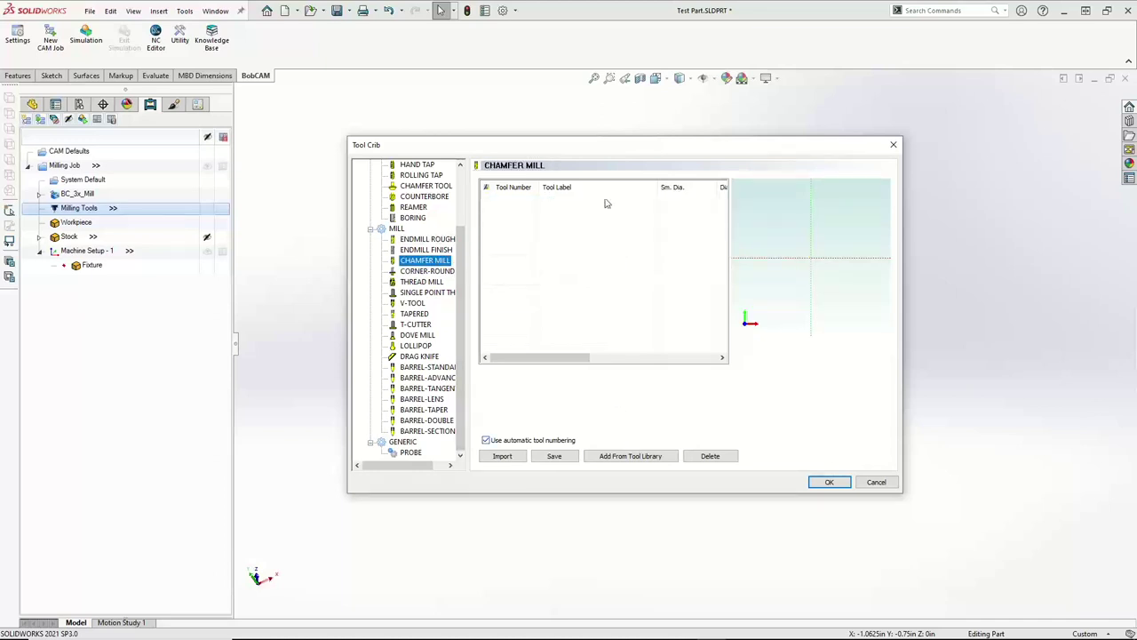
Add library row 170, the 3/8" - HSS - 4 Flute - Chamfer Endmill, after checking its parameters.
{"action": "left_click_drag", "start_coordinate": [598, 144], "coordinate": [676, 133]}
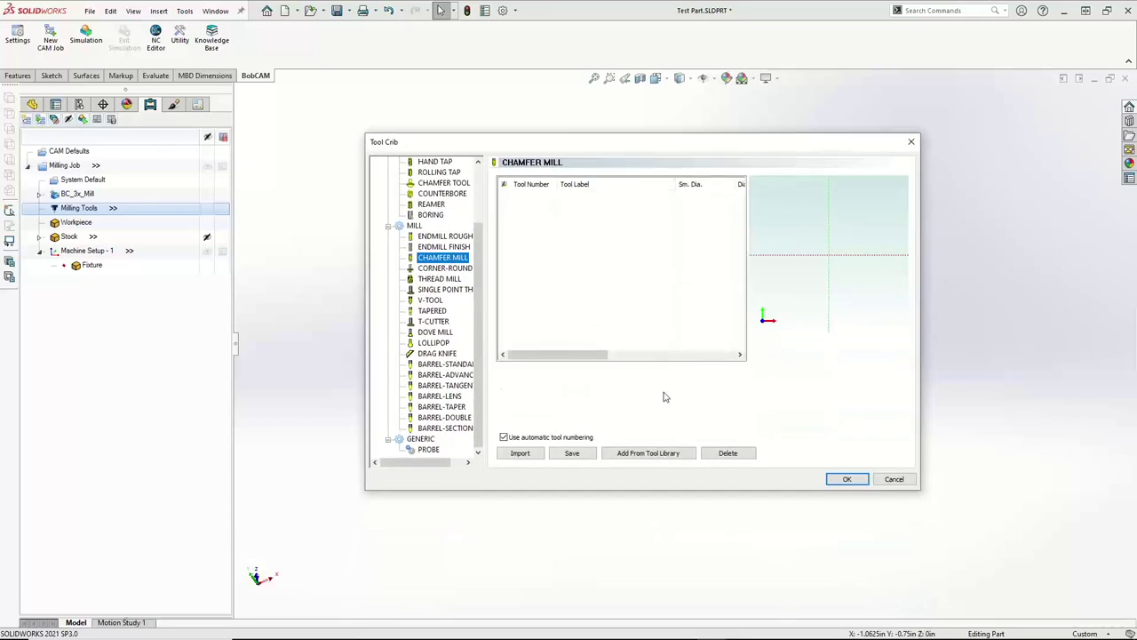
{"action": "left_click", "coordinate": [664, 455]}
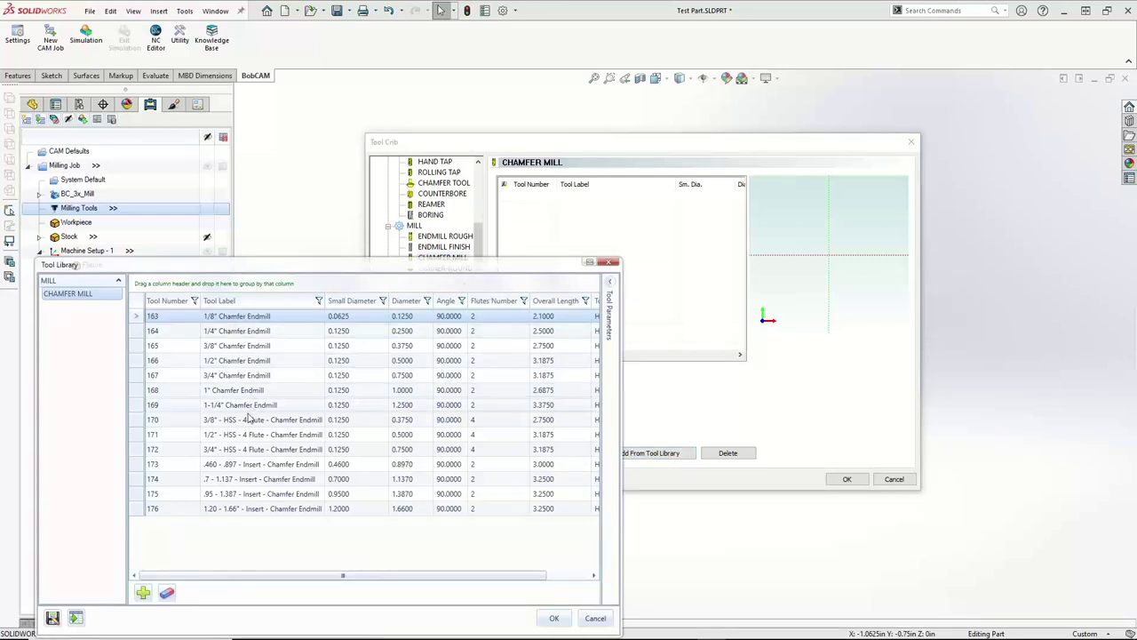
{"action": "left_click", "coordinate": [228, 421]}
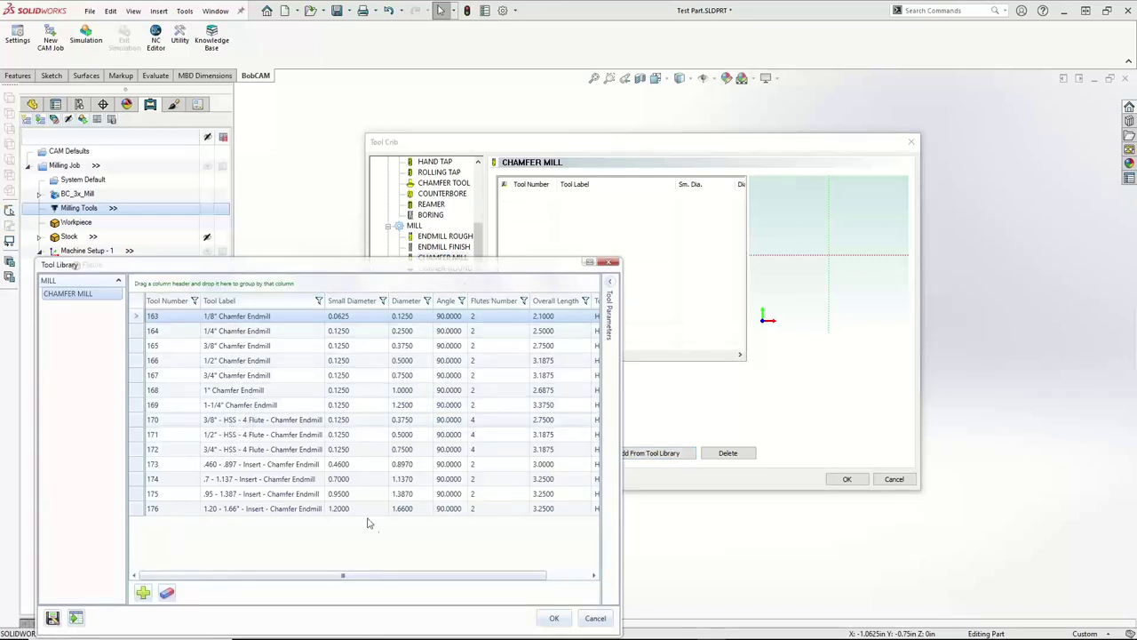
{"action": "double_click", "coordinate": [297, 424]}
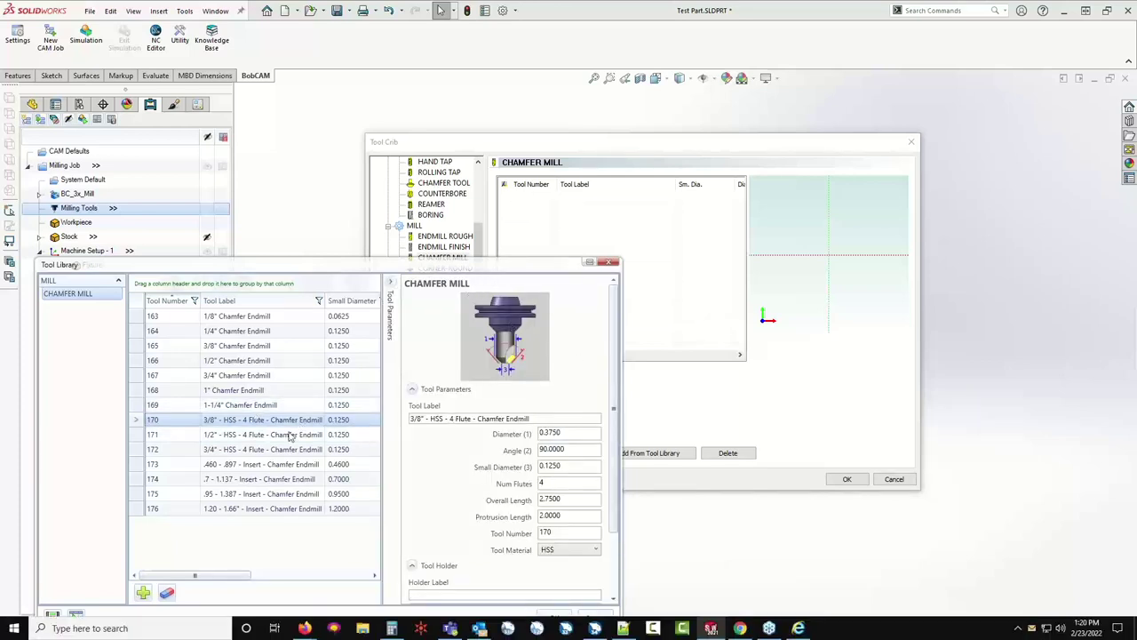
{"action": "left_click", "coordinate": [556, 618]}
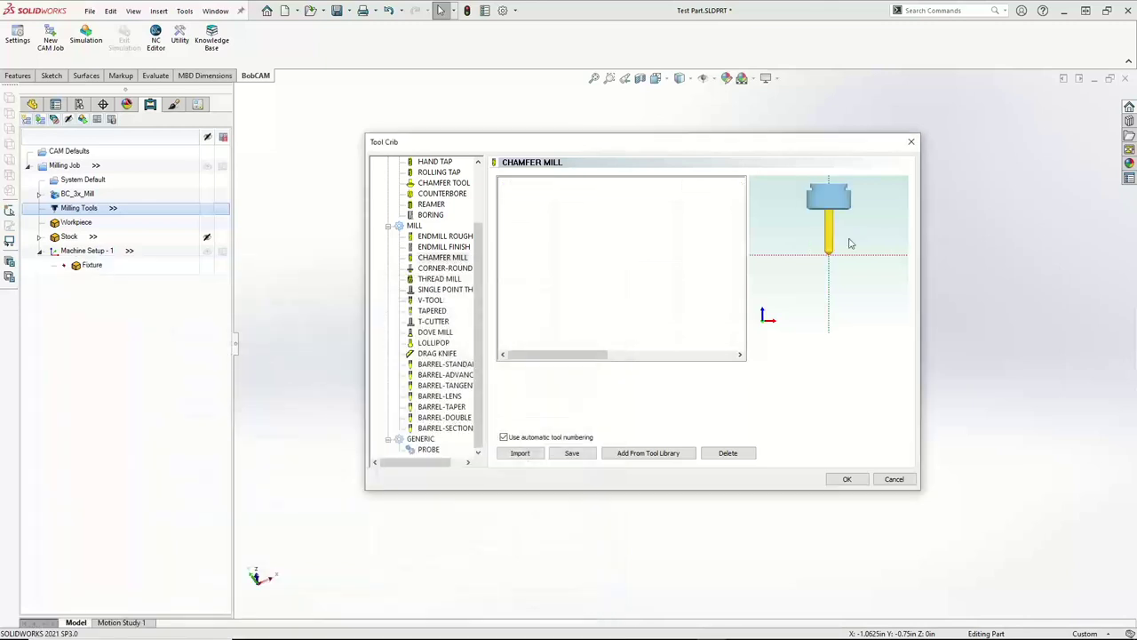
{"action": "scroll", "coordinate": [848, 242], "scroll_direction": "up", "scroll_amount": 5}
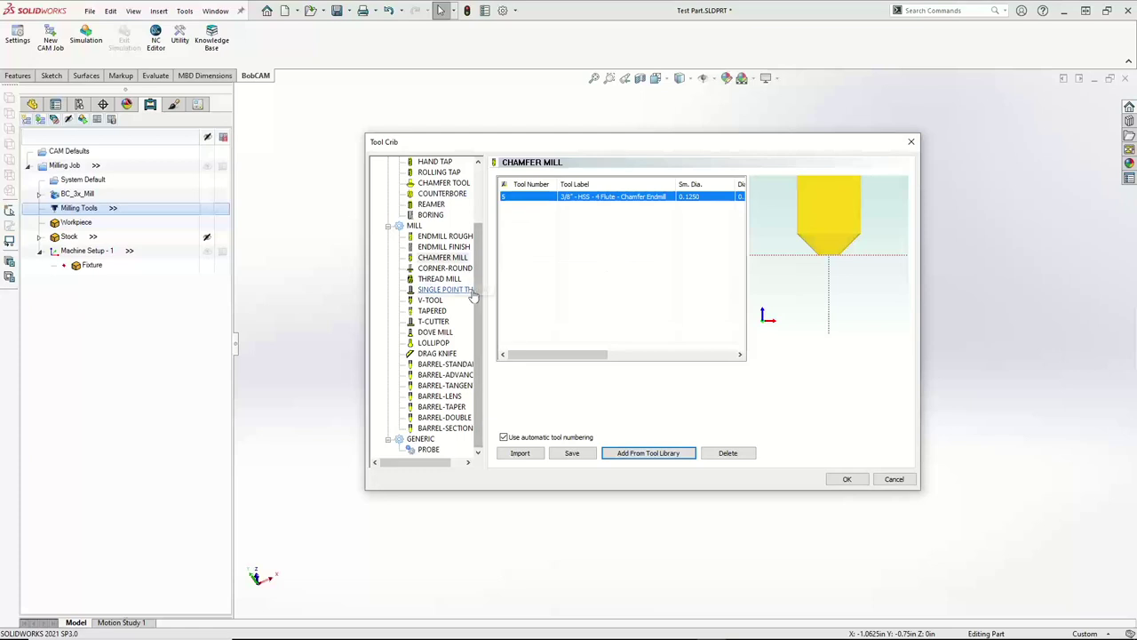
{"action": "left_click_drag", "start_coordinate": [479, 291], "coordinate": [482, 222]}
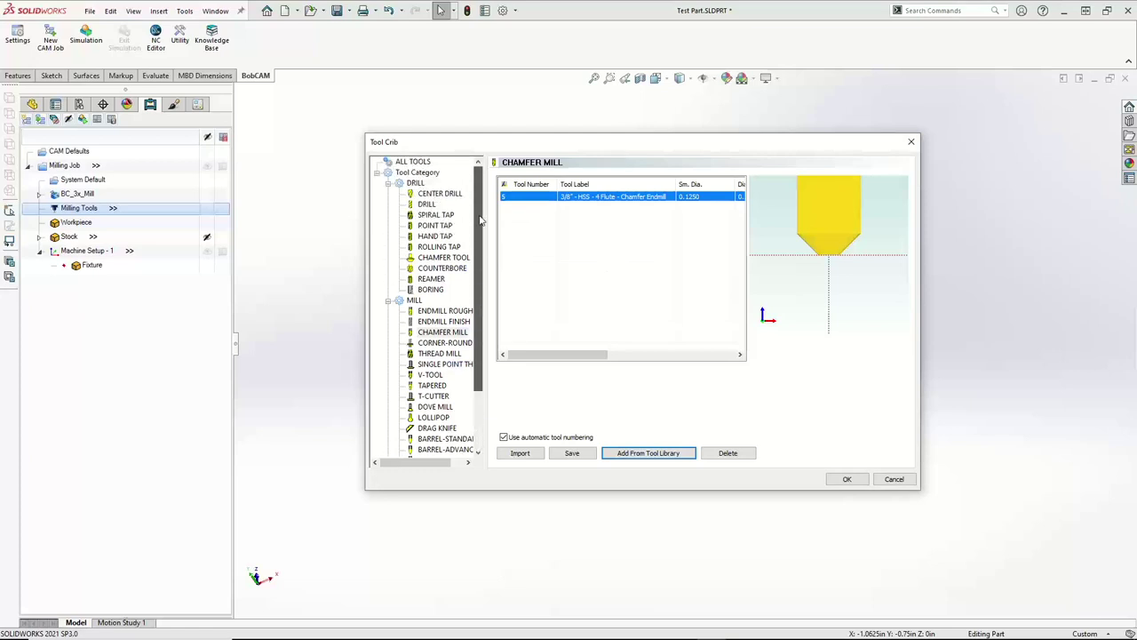
List all five crib tools, then accept the list and close the Tool Crib.
{"action": "left_click", "coordinate": [413, 162]}
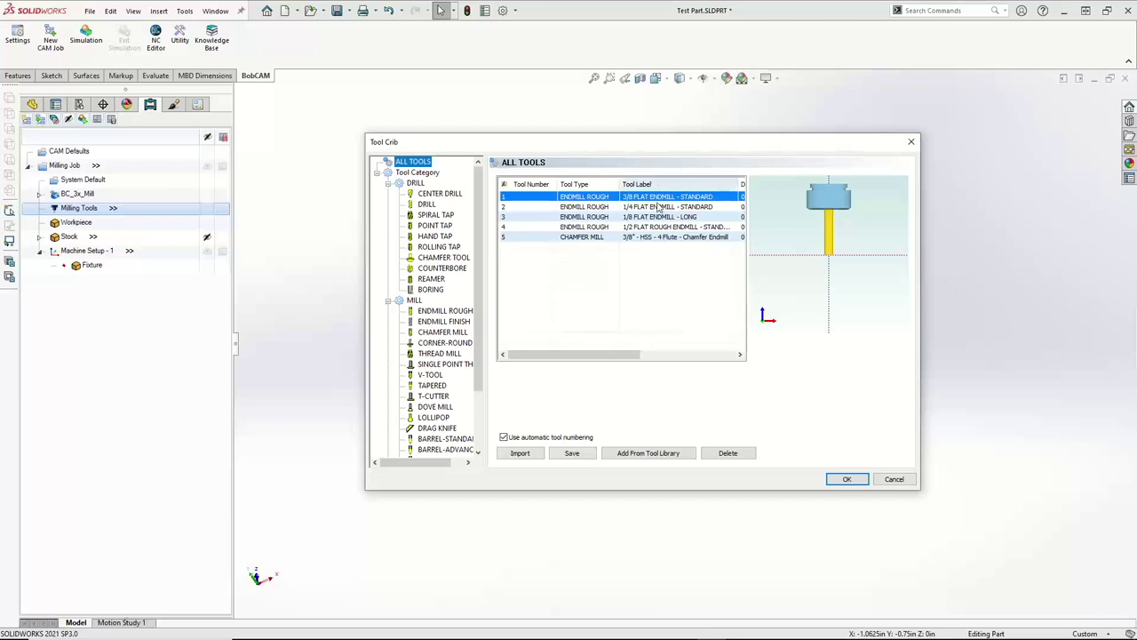
{"action": "left_click", "coordinate": [847, 478]}
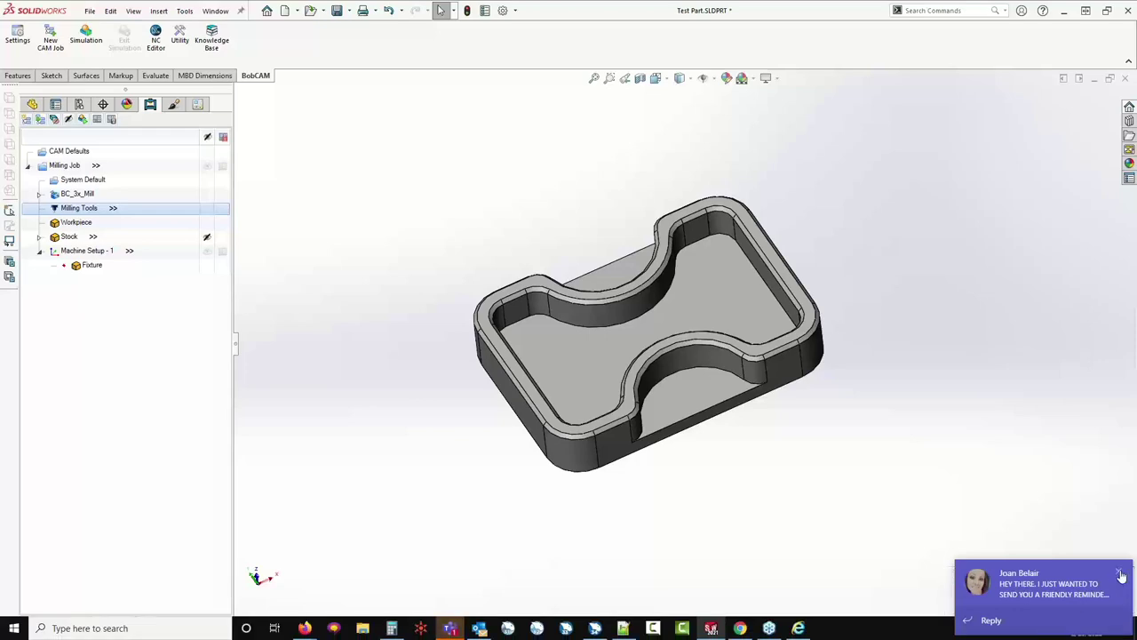
Dismiss the Teams chat notification, glance at the chat, and minimize Teams.
{"action": "left_click", "coordinate": [1118, 571]}
{"action": "left_click", "coordinate": [442, 631]}
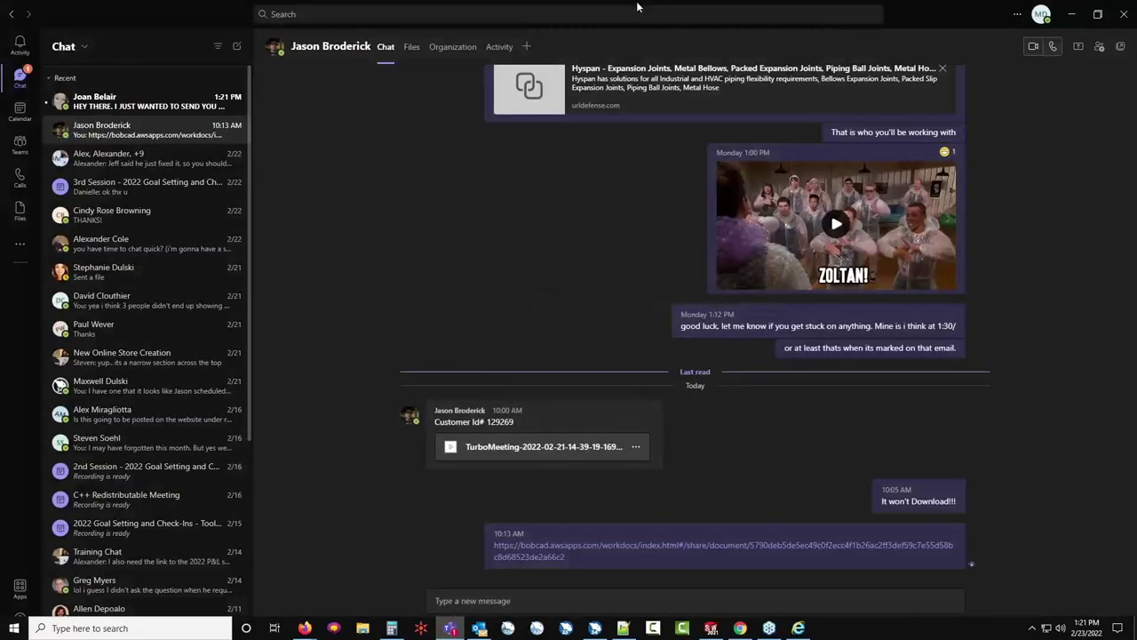
{"action": "left_click", "coordinate": [1063, 8]}
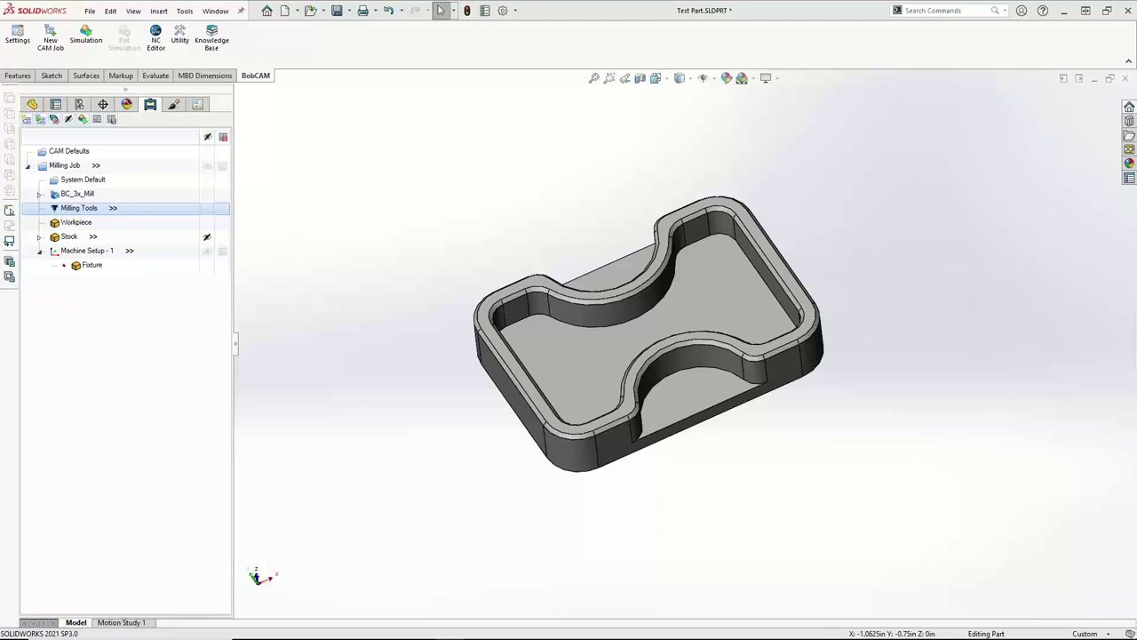
Check the Teams tray options twice, then bring up the BobCAM Machining Job Dialog help.
{"action": "left_click", "coordinate": [1032, 628]}
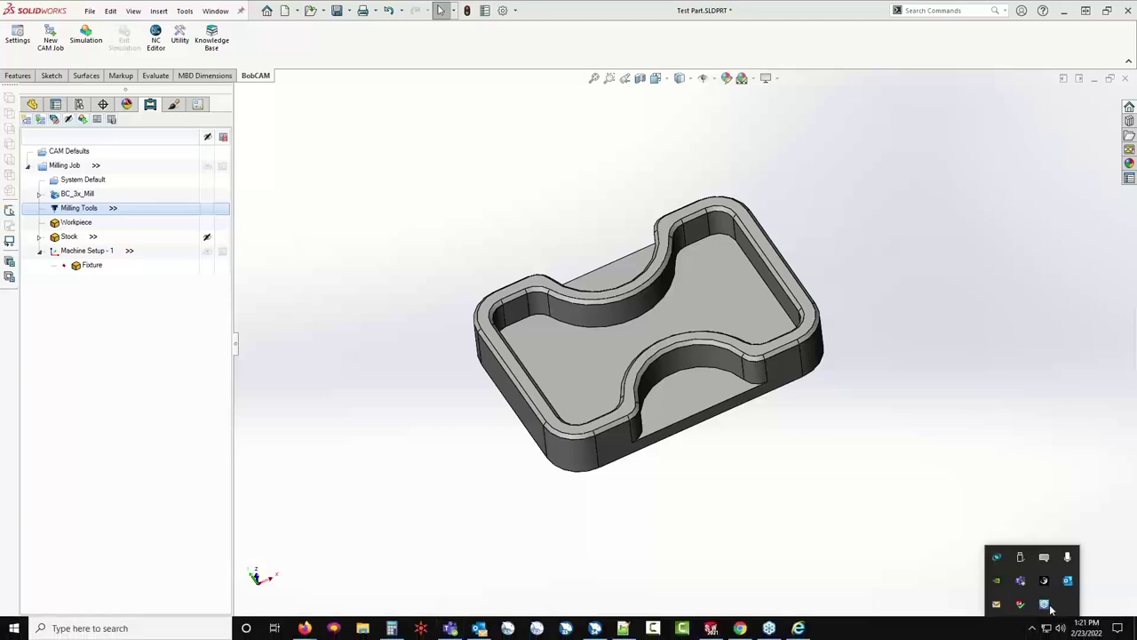
{"action": "right_click", "coordinate": [1020, 580]}
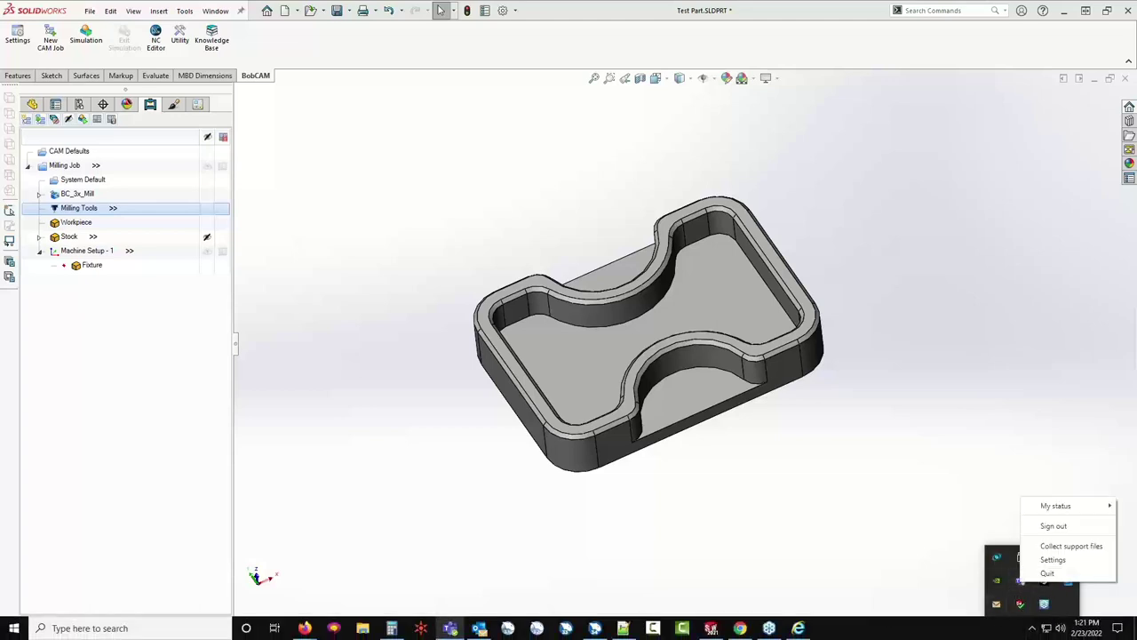
{"action": "key", "text": "Escape"}
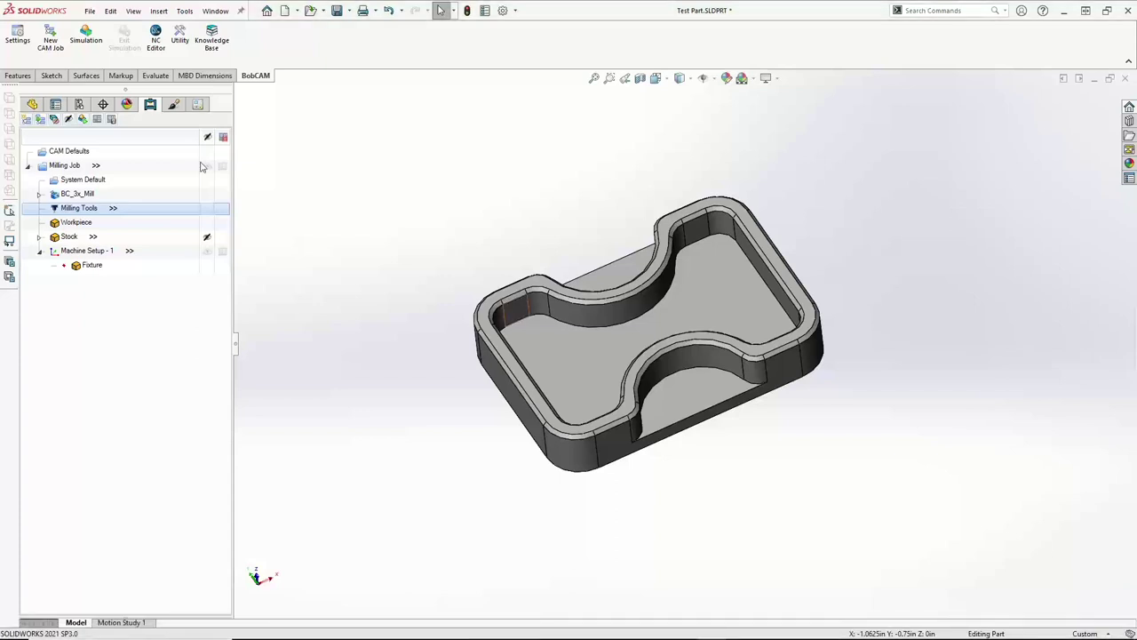
{"action": "left_click", "coordinate": [1033, 630]}
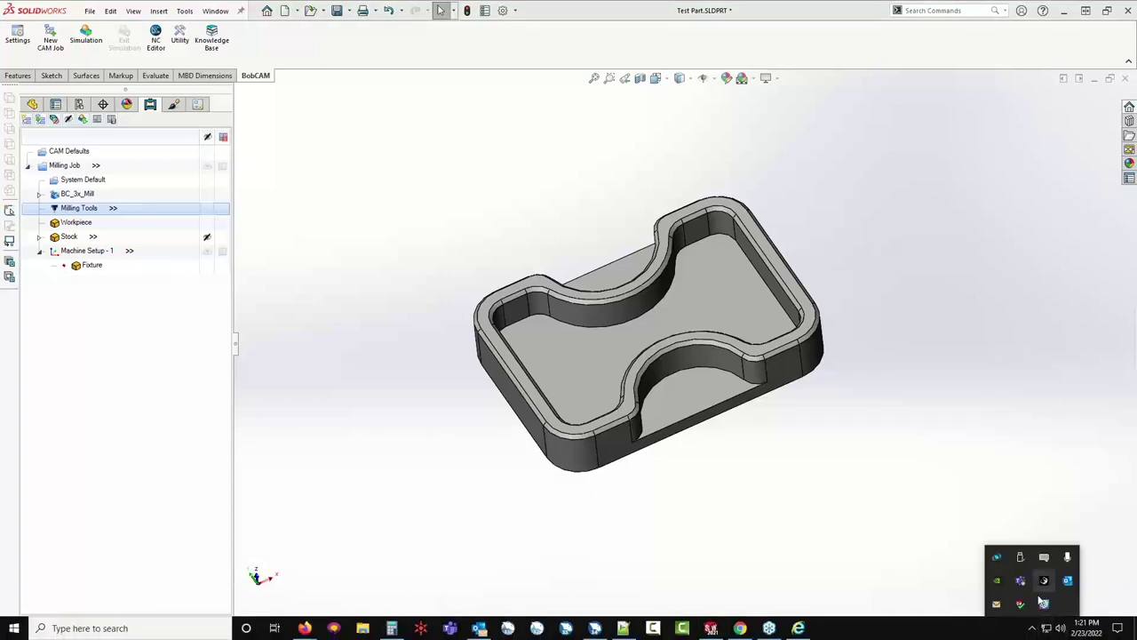
{"action": "right_click", "coordinate": [1067, 579]}
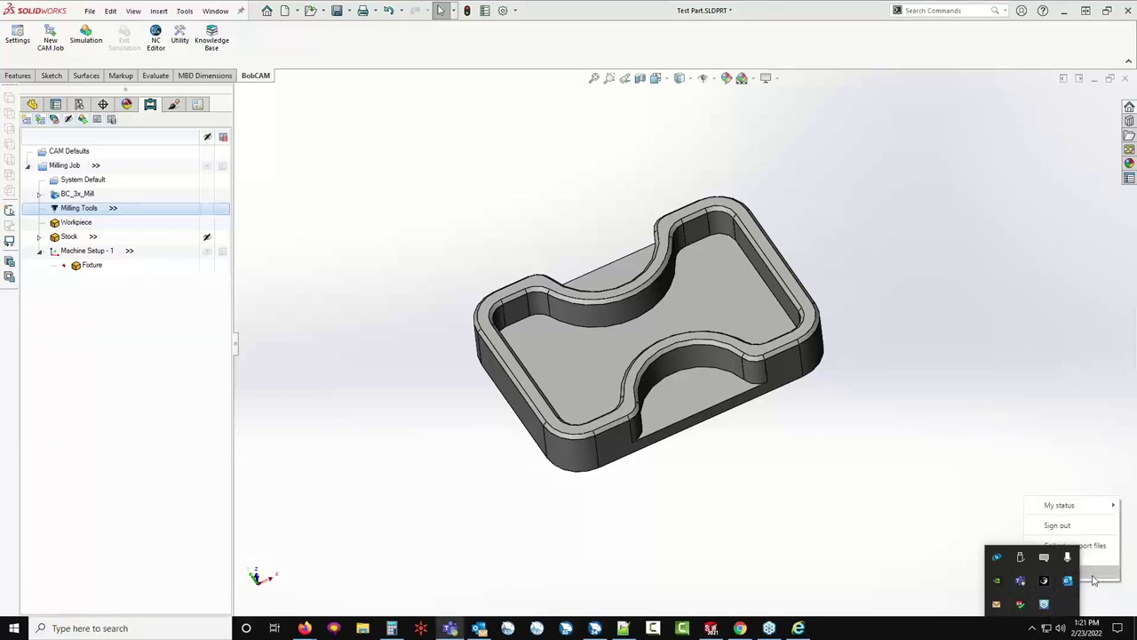
{"action": "key", "text": "Escape"}
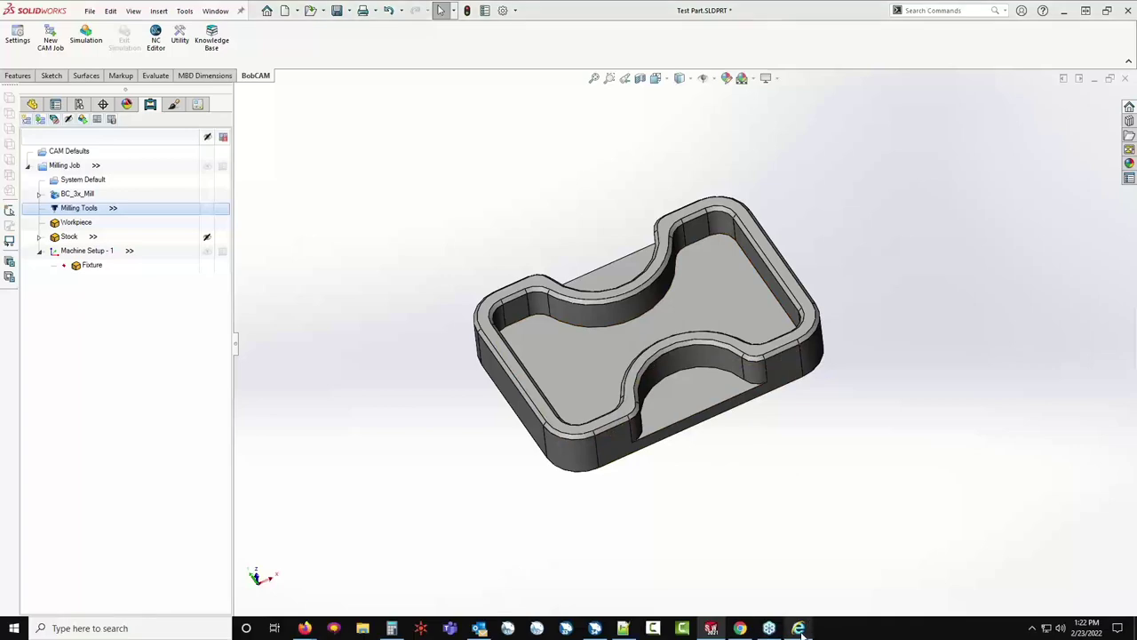
{"action": "left_click", "coordinate": [798, 628]}
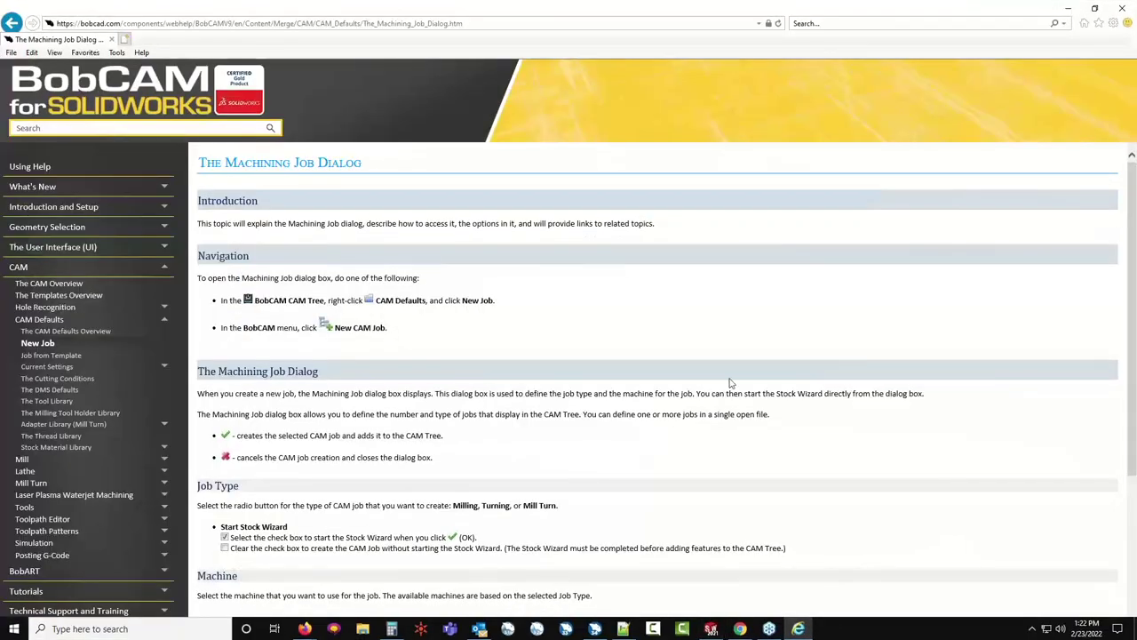
Go back to the CAM Quick Guide help topic, read it, and minimize the browser.
{"action": "left_click", "coordinate": [12, 23]}
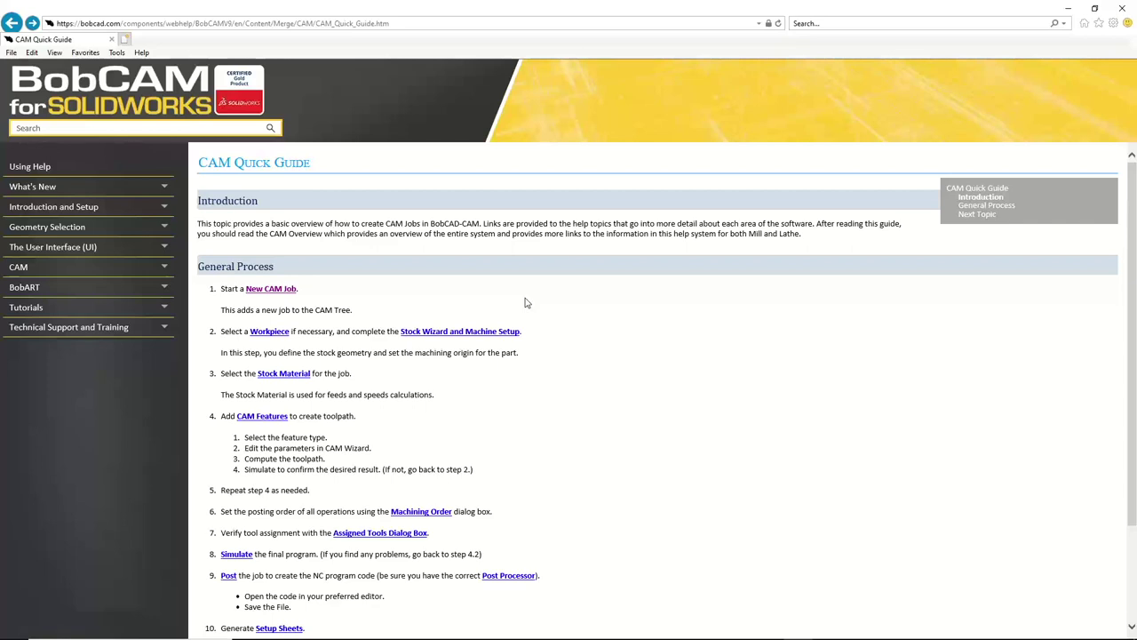
{"action": "left_click", "coordinate": [1068, 8]}
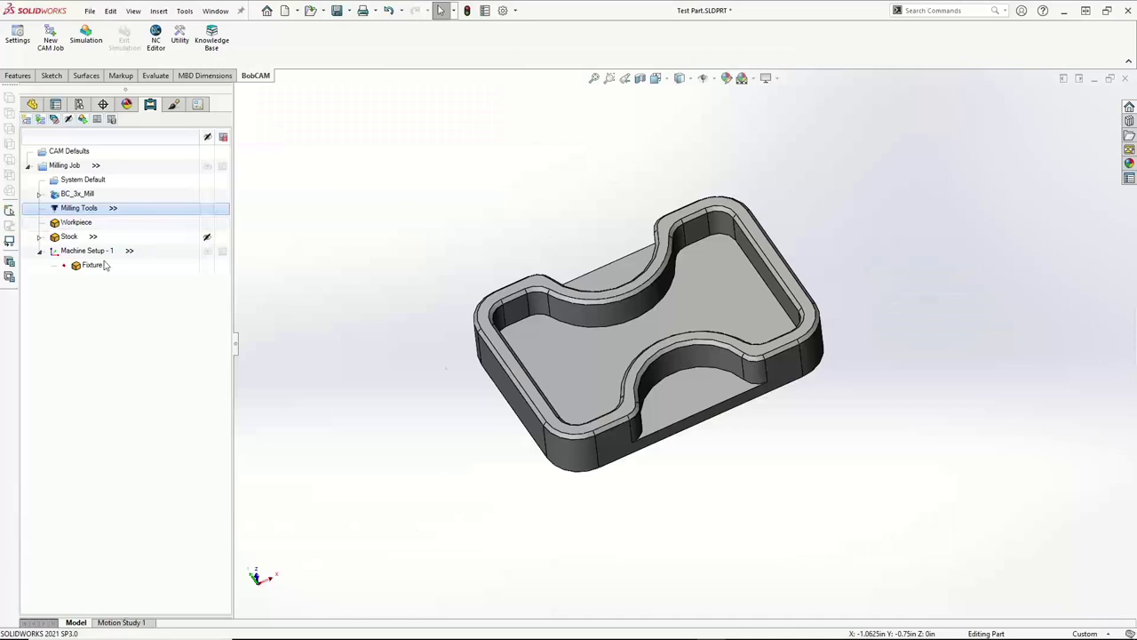
Expand Stock and select its Wrought Alum 6061-T6, T651 (95 HB) material.
{"action": "left_click", "coordinate": [39, 236]}
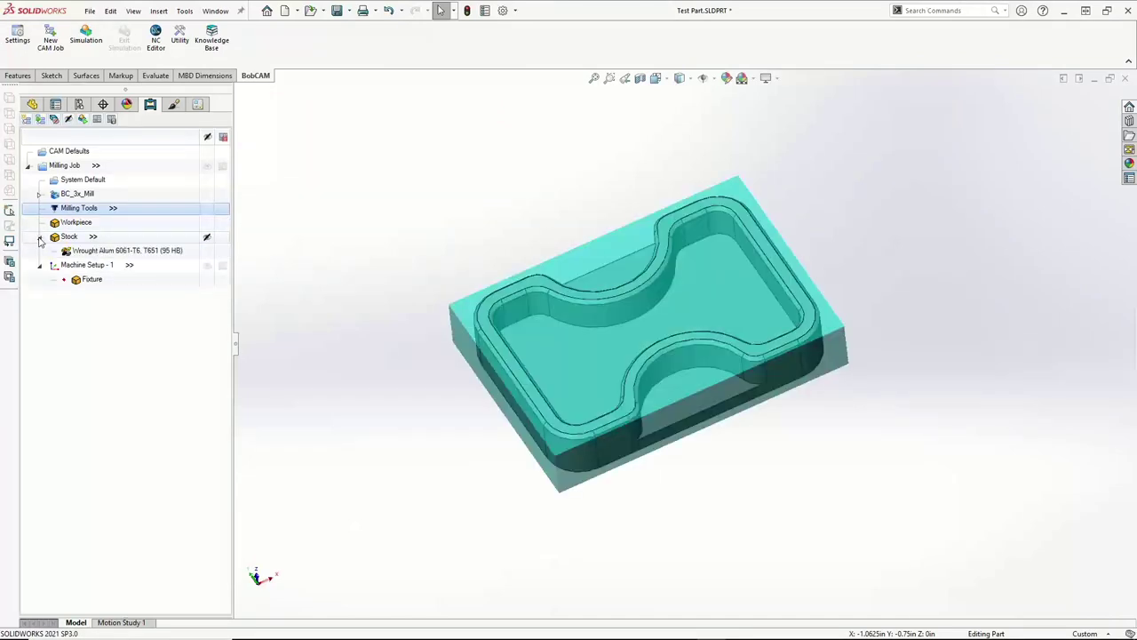
{"action": "left_click", "coordinate": [133, 251]}
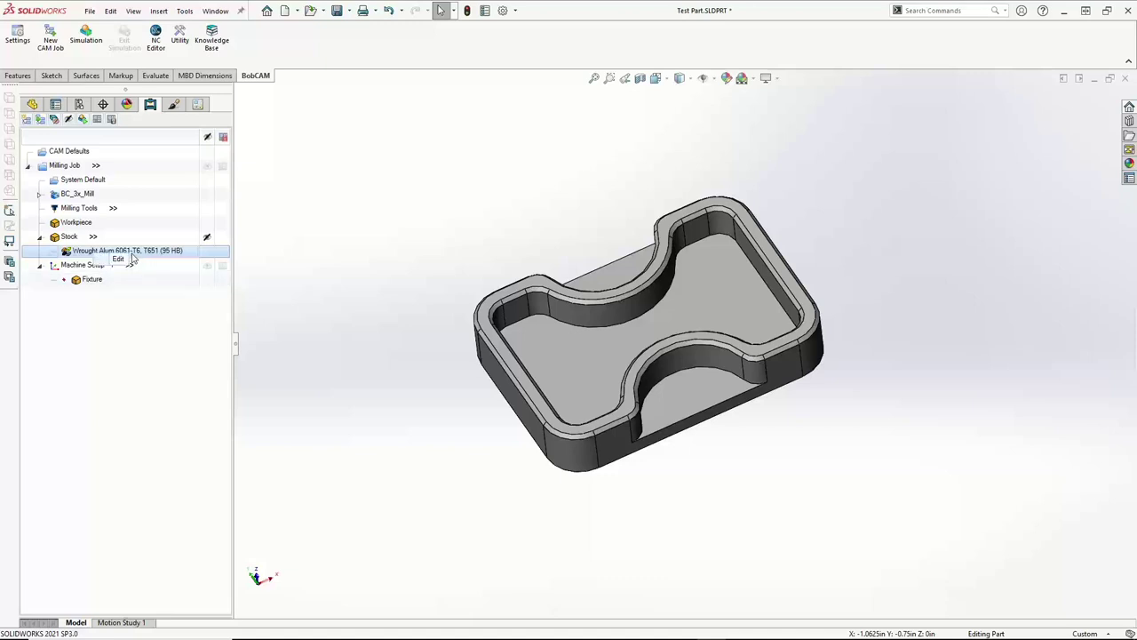
Open the stock material library and browse the Aluminum, Carbon Steel, Cast Iron, Copper Alloy and Favorites groups.
{"action": "left_click", "coordinate": [120, 262]}
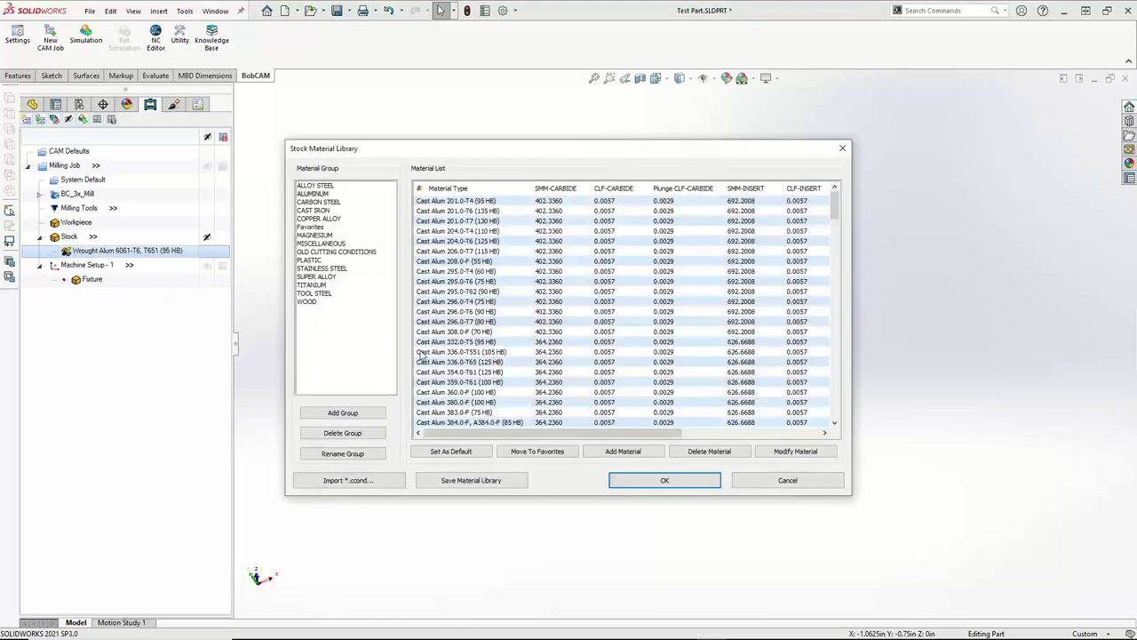
{"action": "left_click", "coordinate": [316, 193]}
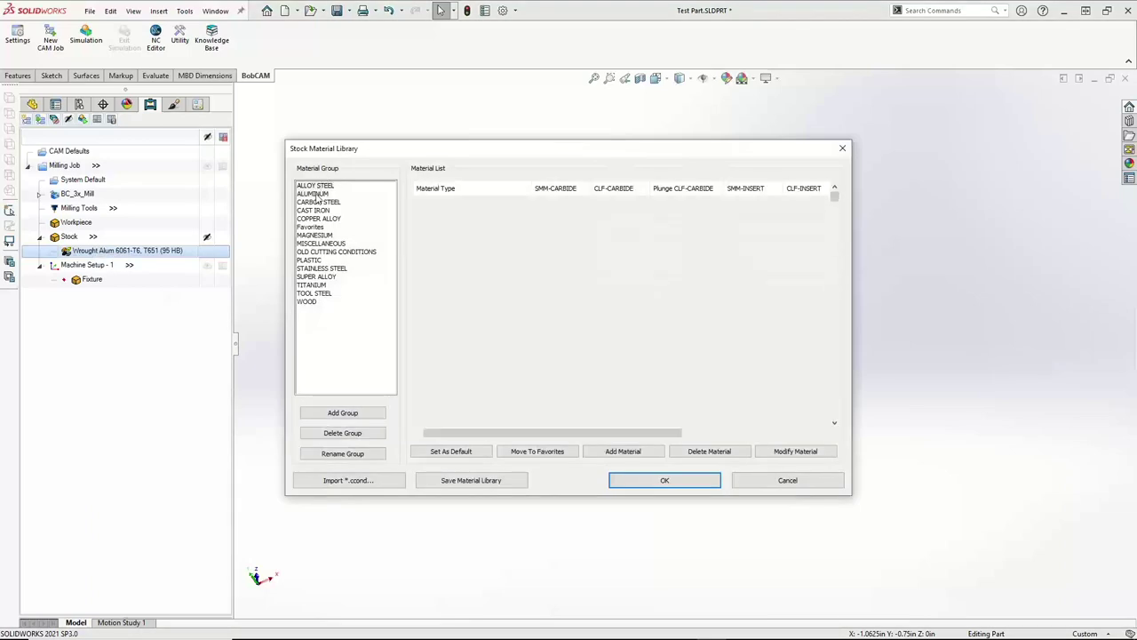
{"action": "left_click", "coordinate": [316, 194]}
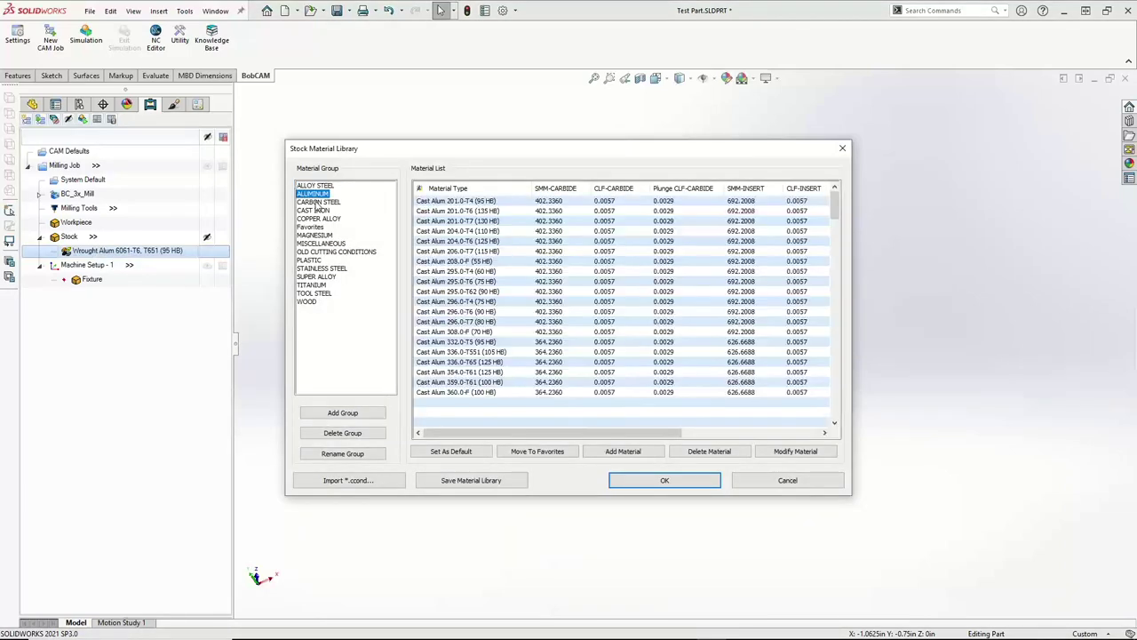
{"action": "left_click", "coordinate": [315, 202]}
{"action": "left_click", "coordinate": [316, 211]}
{"action": "left_click", "coordinate": [319, 219]}
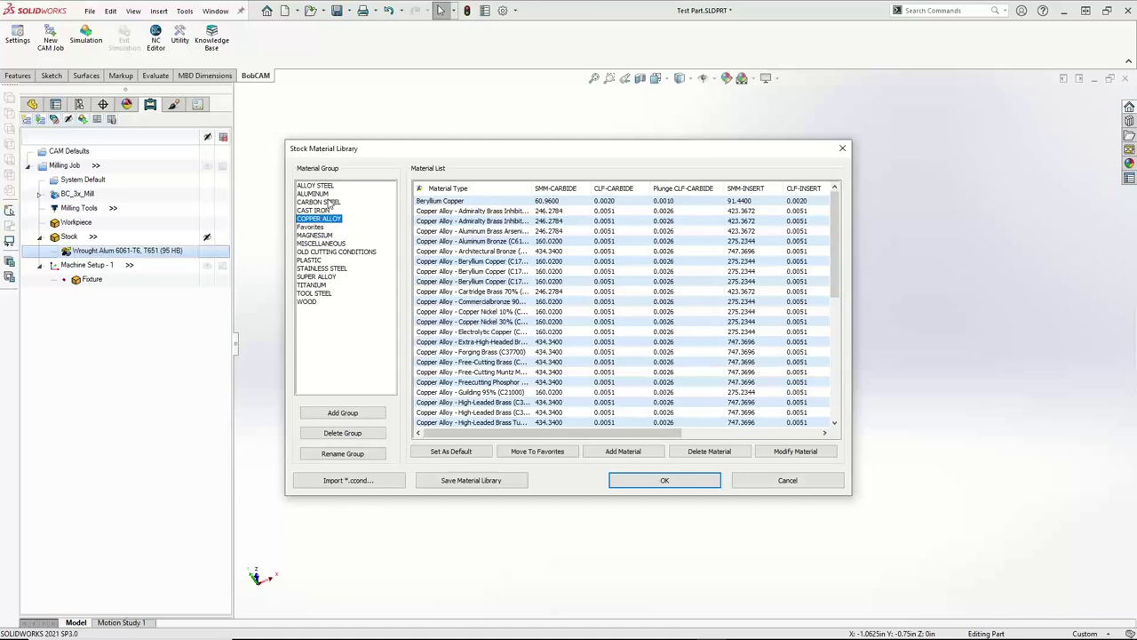
{"action": "left_click", "coordinate": [319, 194]}
{"action": "scroll", "coordinate": [492, 355], "scroll_direction": "down", "scroll_amount": 10}
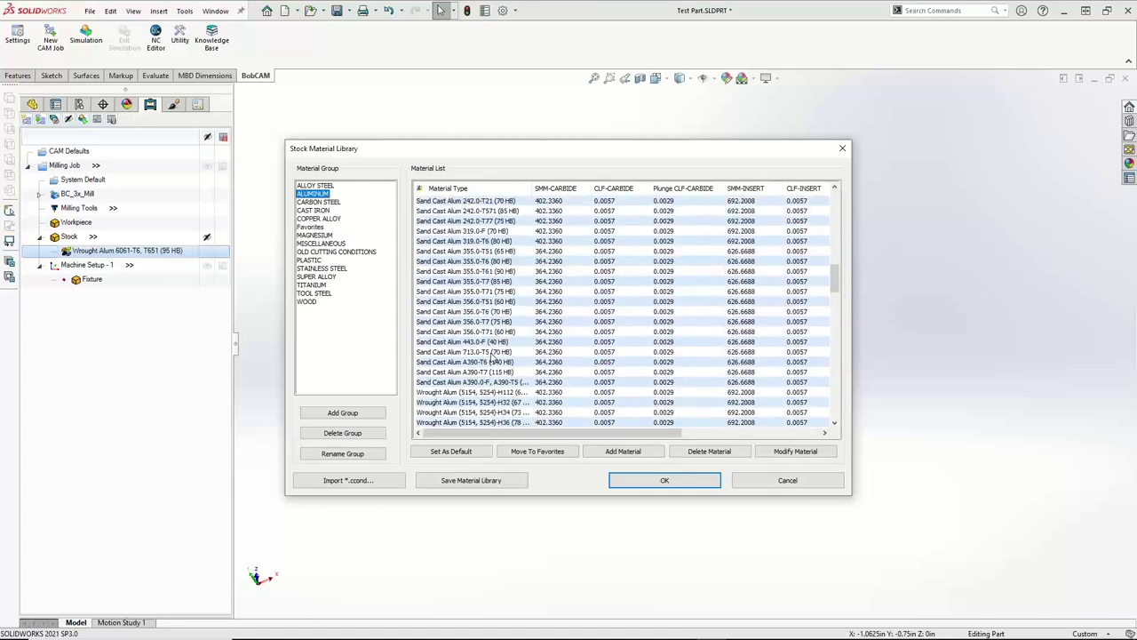
{"action": "scroll", "coordinate": [492, 355], "scroll_direction": "down", "scroll_amount": 12}
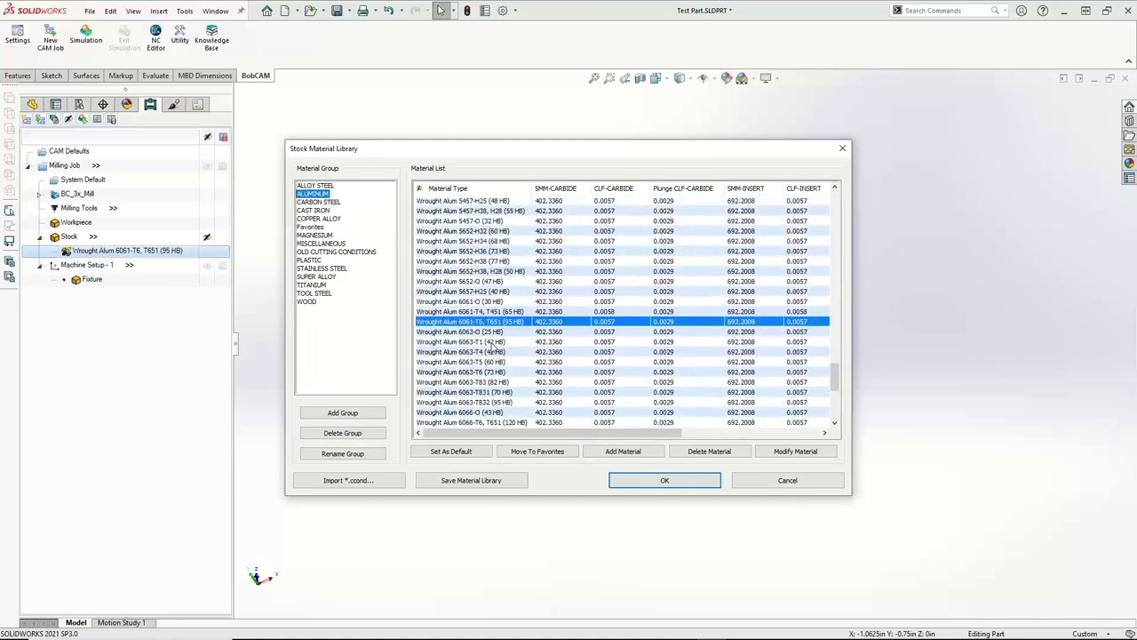
{"action": "scroll", "coordinate": [491, 349], "scroll_direction": "down", "scroll_amount": 3}
{"action": "scroll", "coordinate": [479, 259], "scroll_direction": "up", "scroll_amount": 1}
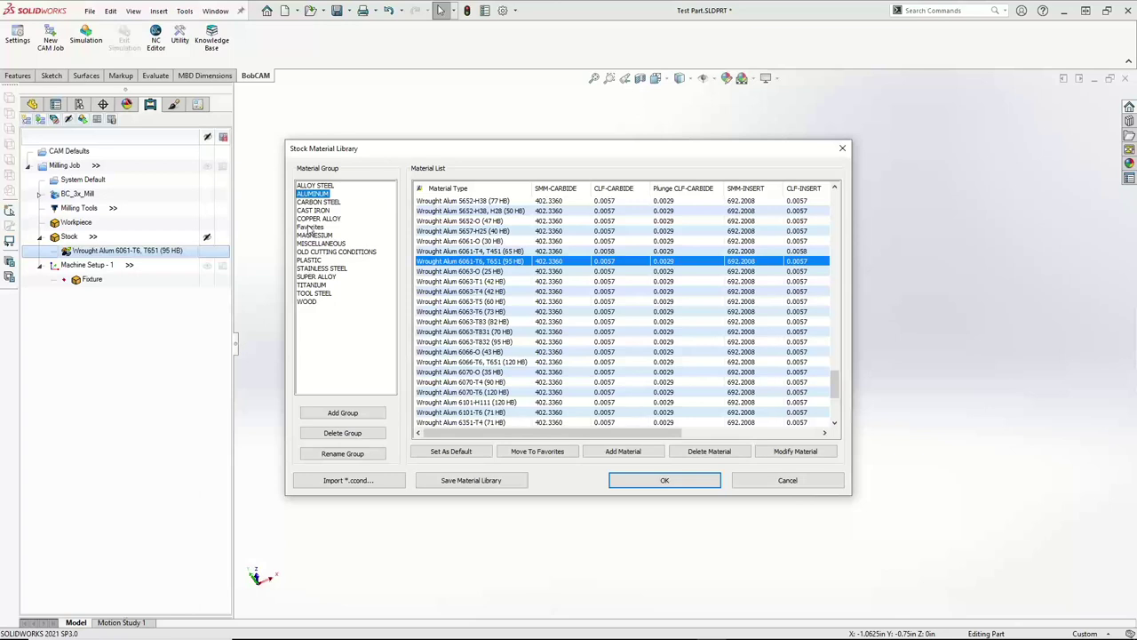
{"action": "left_click", "coordinate": [309, 228]}
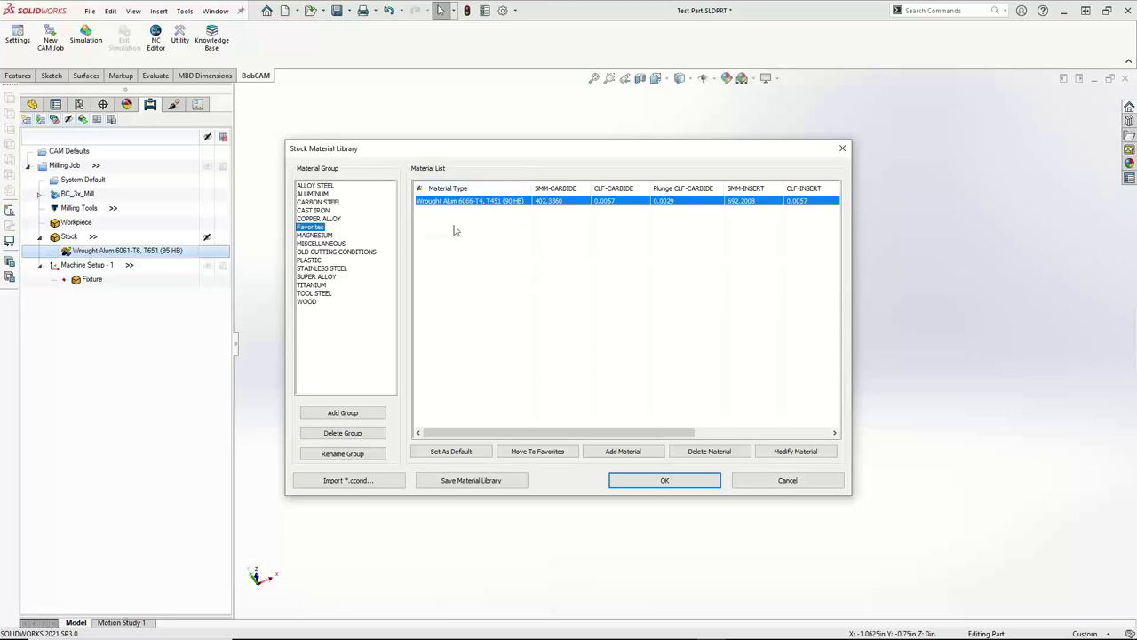
Choose Wrought Alum 6061-T6, T651 (95 HB) from the Aluminum group as the stock material.
{"action": "left_click", "coordinate": [322, 187]}
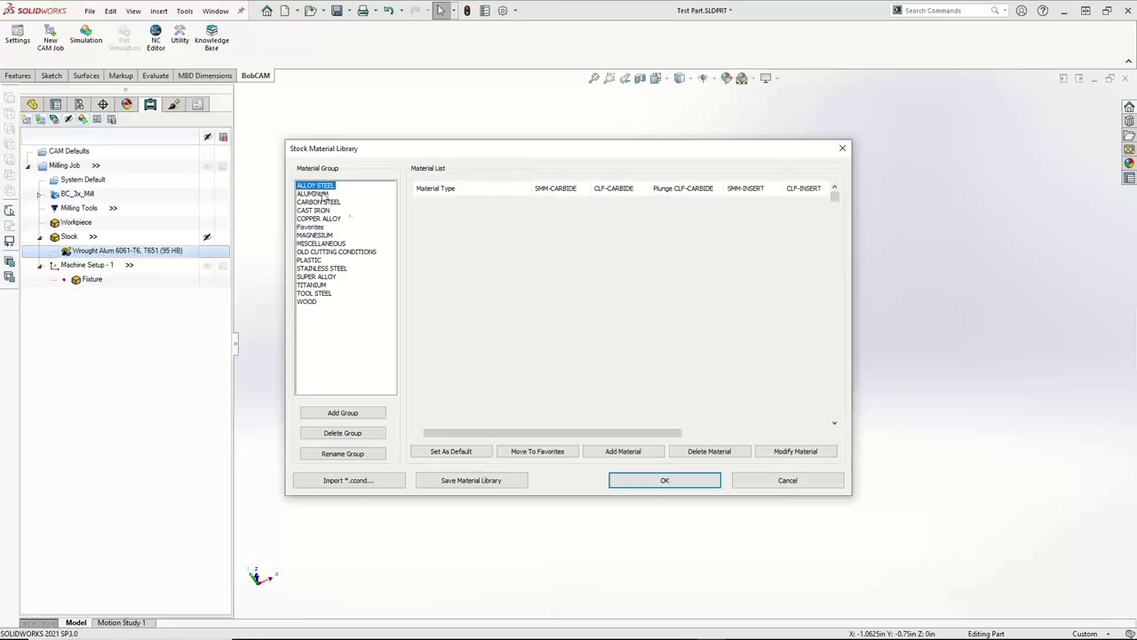
{"action": "left_click", "coordinate": [324, 194]}
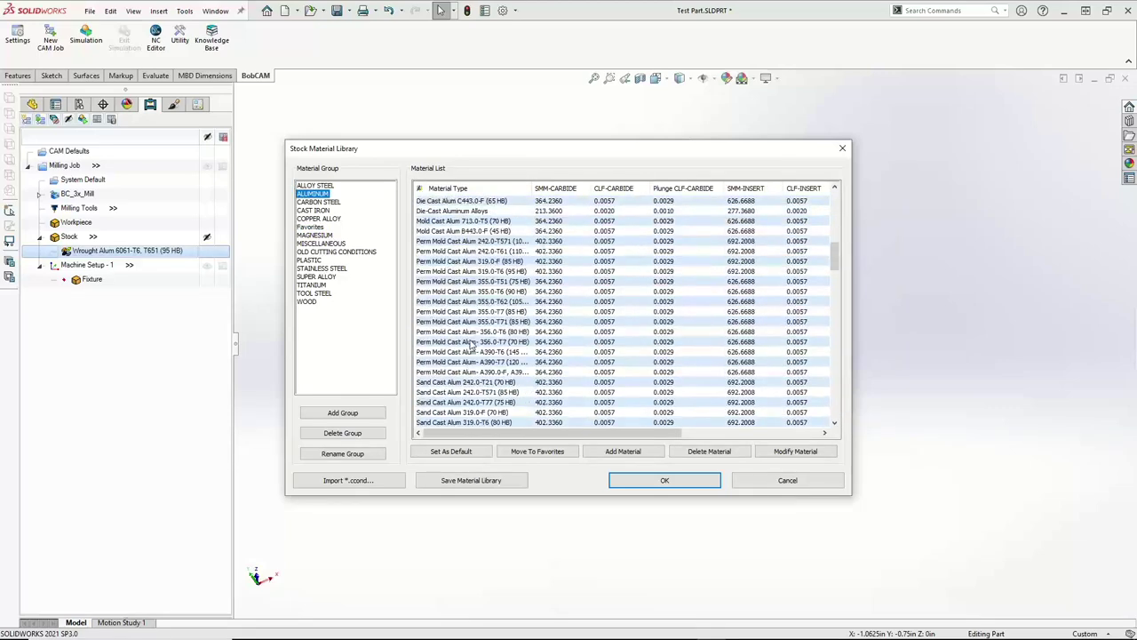
{"action": "scroll", "coordinate": [477, 317], "scroll_direction": "down", "scroll_amount": 20}
{"action": "scroll", "coordinate": [489, 368], "scroll_direction": "down", "scroll_amount": 10}
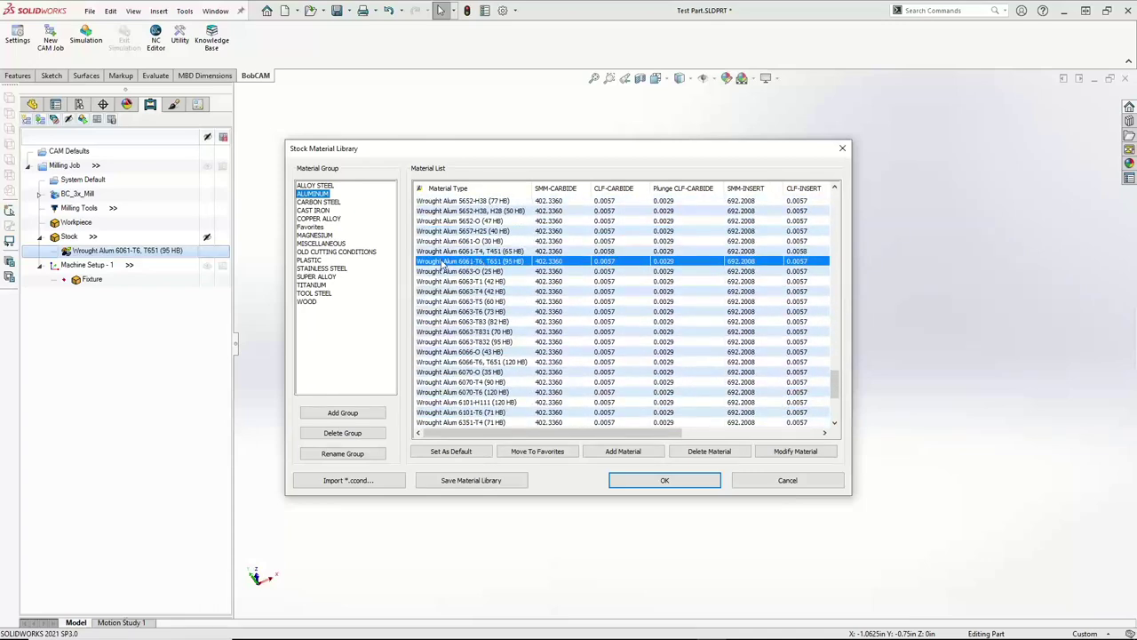
{"action": "left_click", "coordinate": [466, 264]}
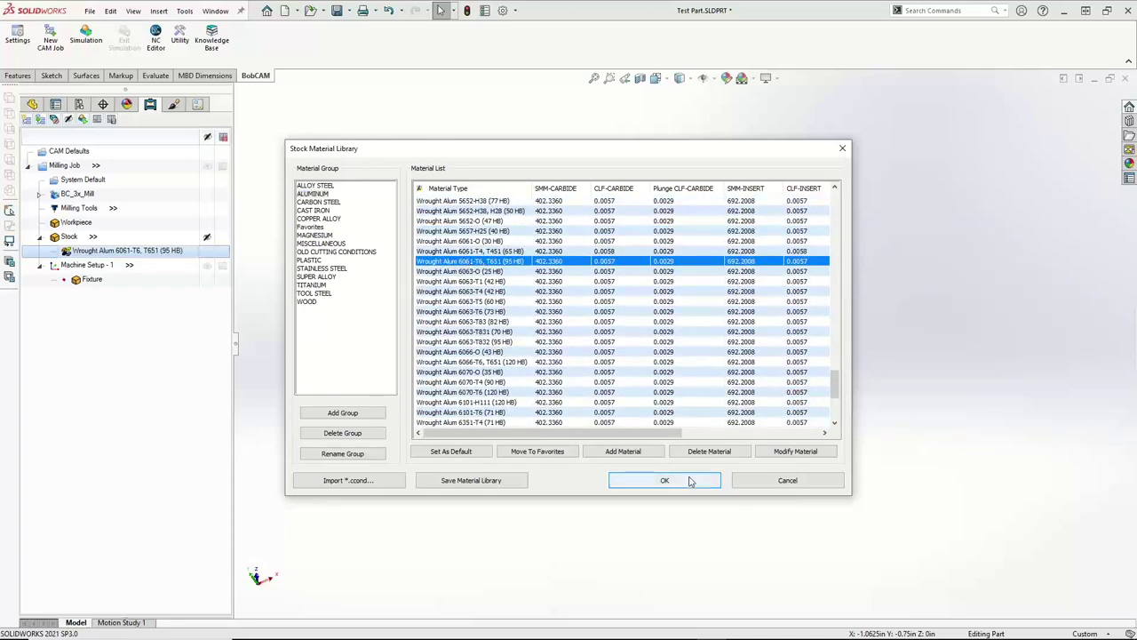
{"action": "left_click", "coordinate": [689, 481]}
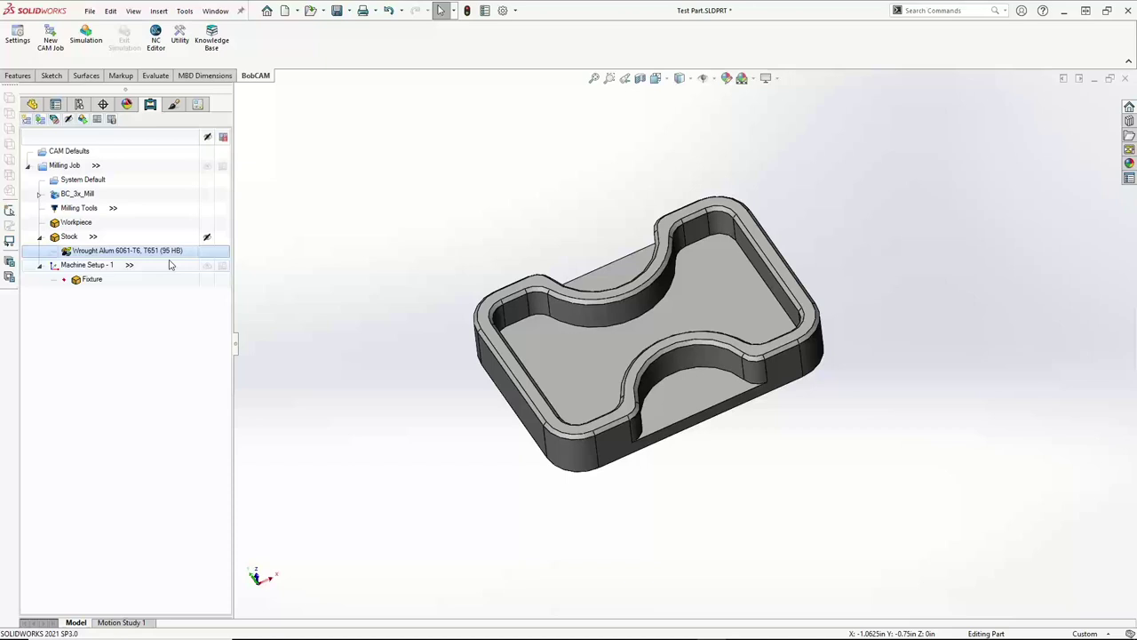
Add a Mill Facing feature to Machine Setup - 1 and pass the Geometry Selection page.
{"action": "right_click", "coordinate": [86, 265]}
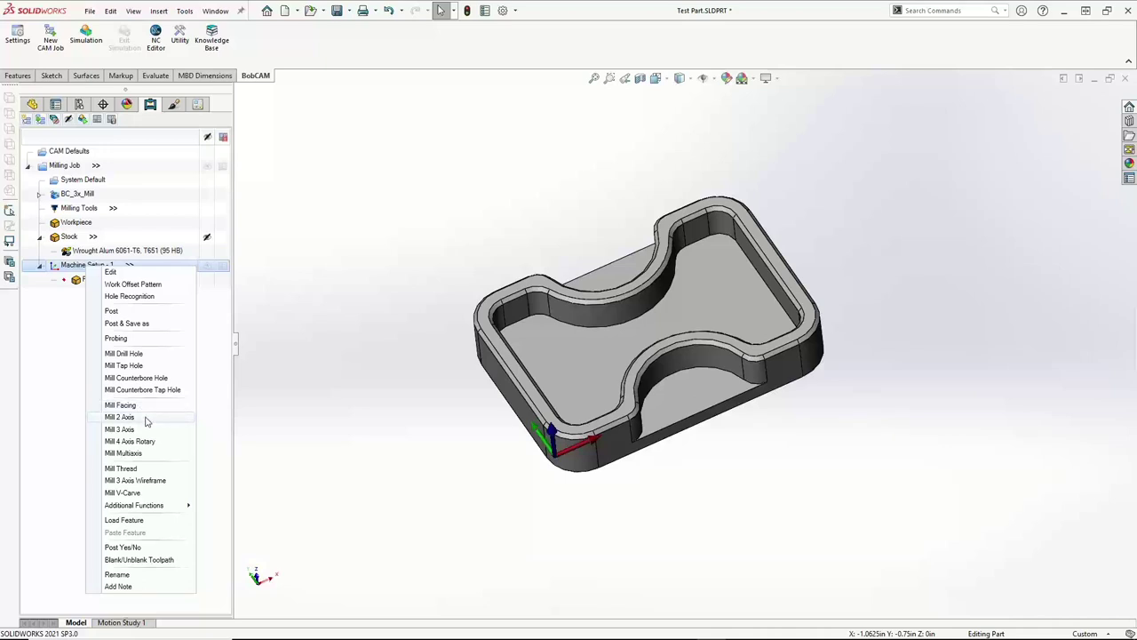
{"action": "left_click", "coordinate": [147, 406]}
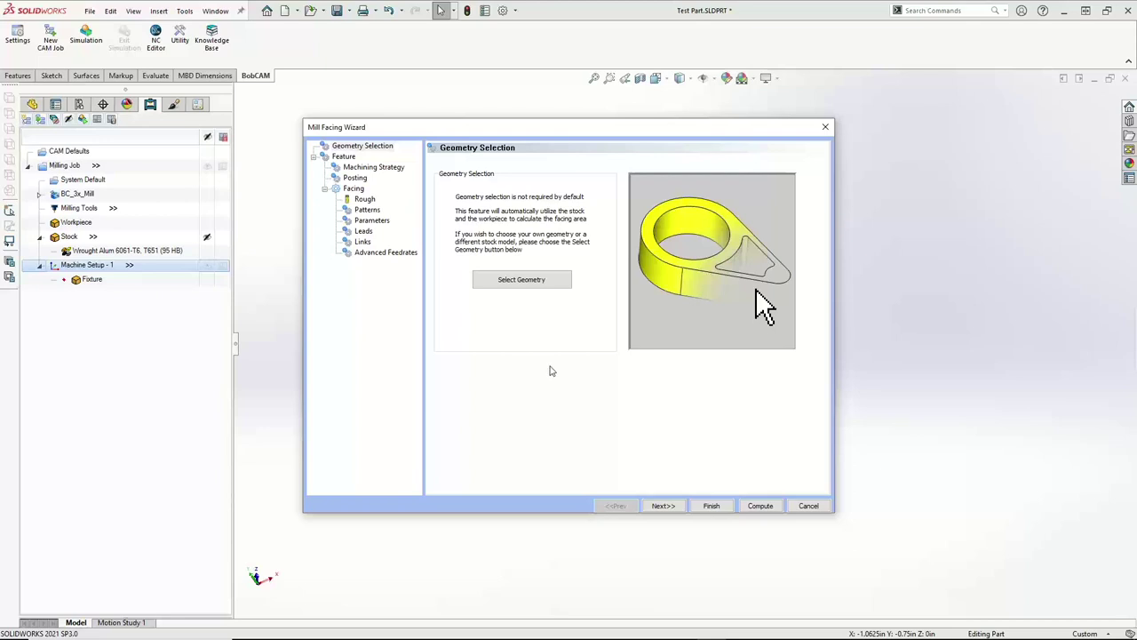
{"action": "left_click", "coordinate": [664, 505]}
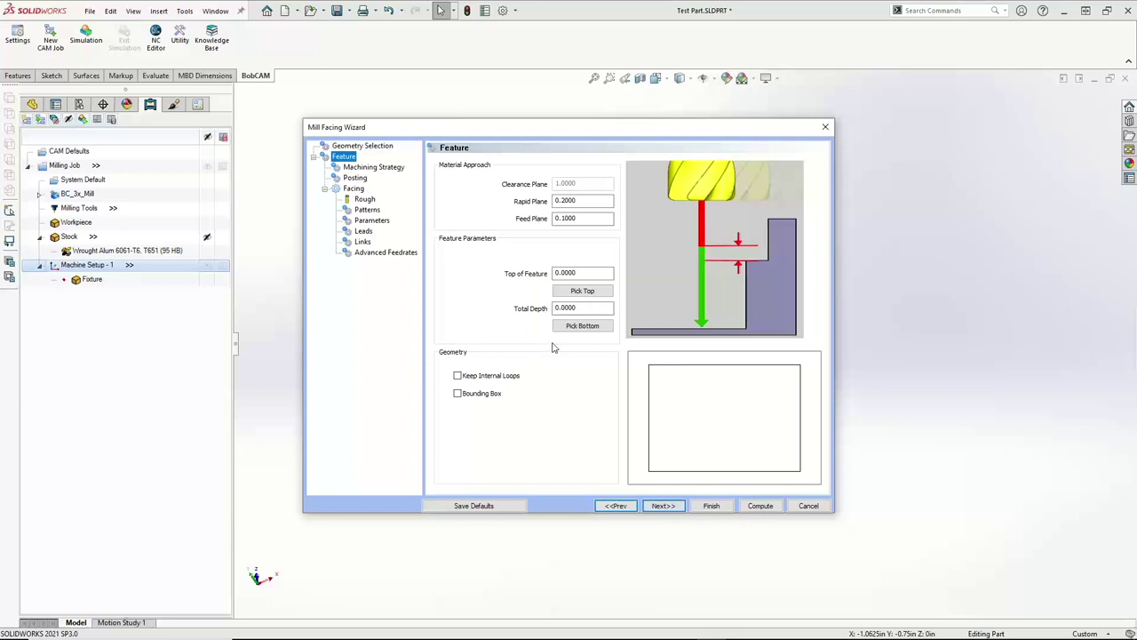
Keep Top of Feature and Total Depth at 0.0000 and advance to Machining Strategy.
{"action": "left_click", "coordinate": [577, 273]}
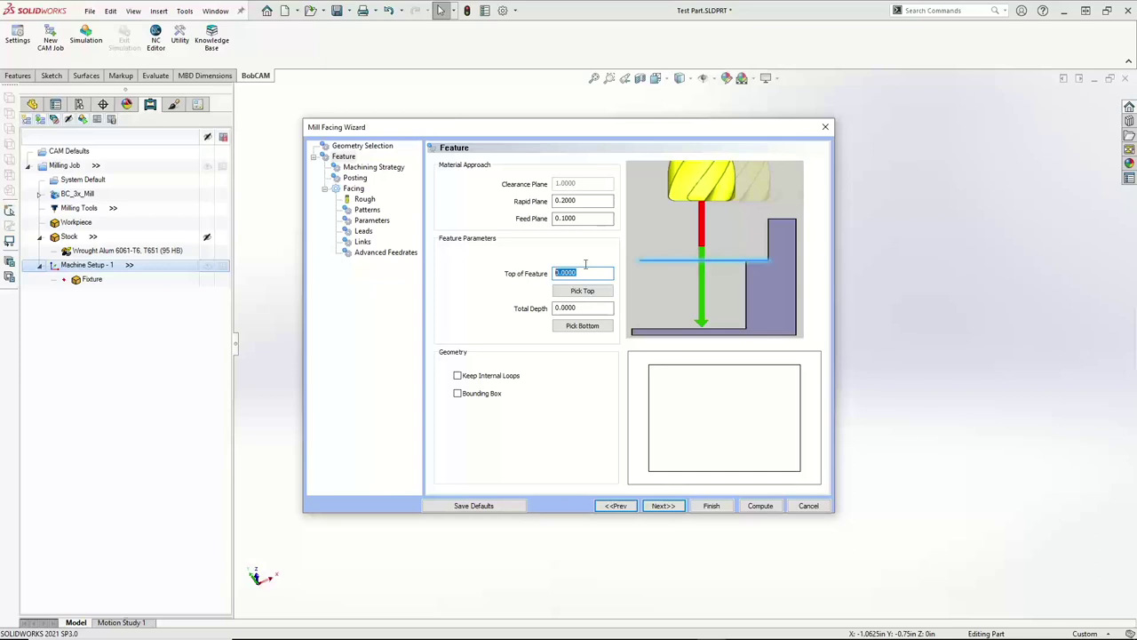
{"action": "left_click", "coordinate": [563, 306]}
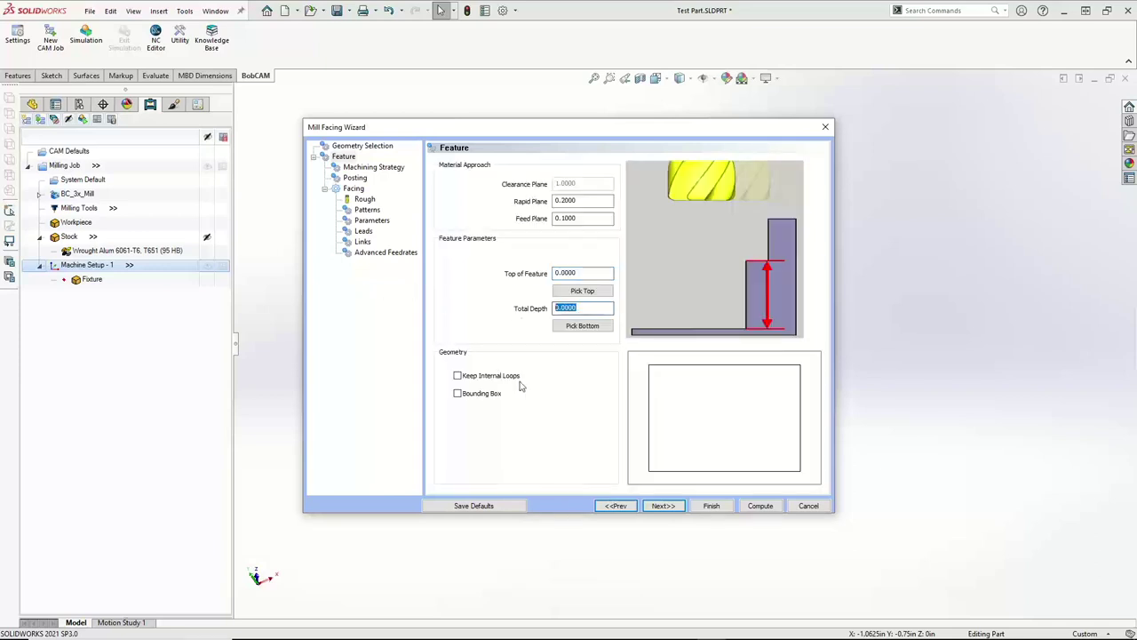
{"action": "left_click", "coordinate": [663, 505]}
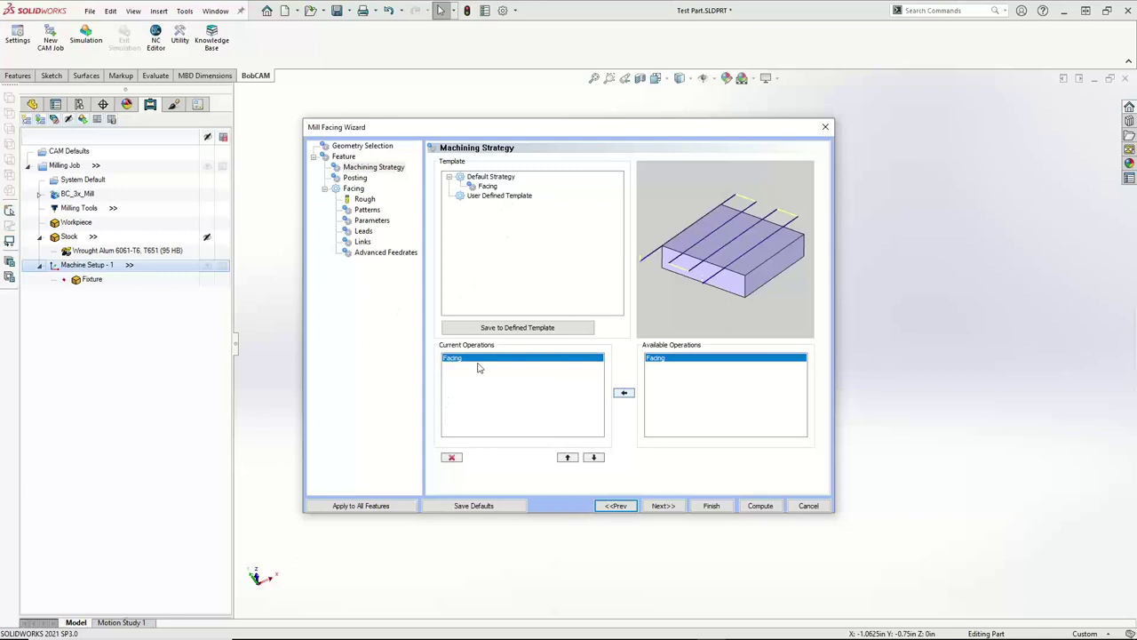
Accept the default Machining Strategy and Posting pages to reach the Rough tool settings.
{"action": "left_click", "coordinate": [662, 506]}
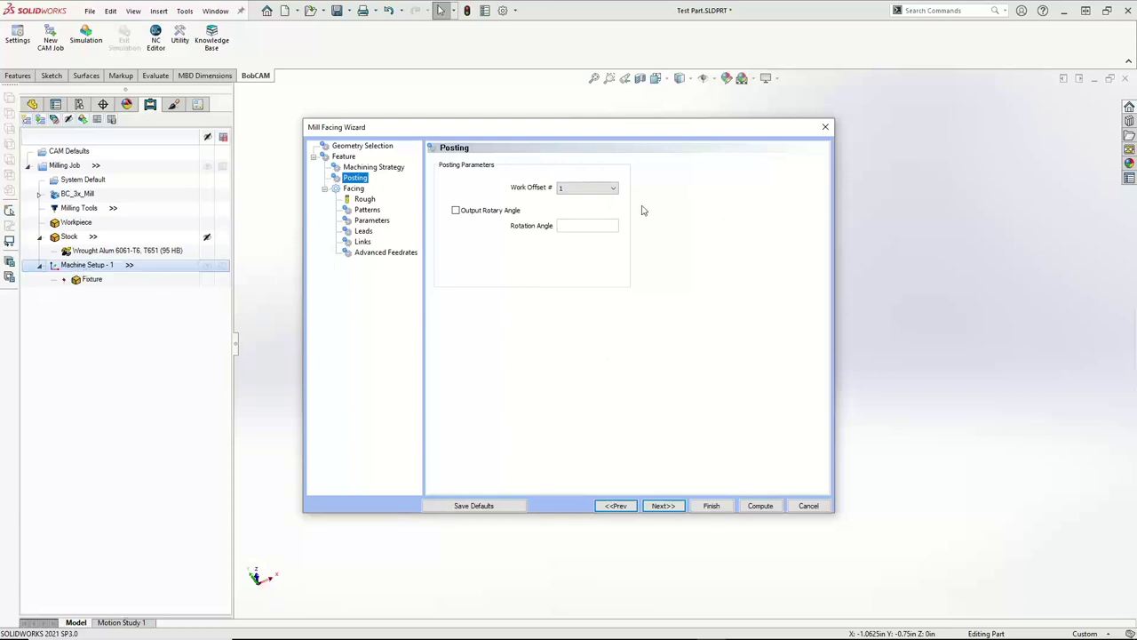
{"action": "left_click", "coordinate": [662, 505]}
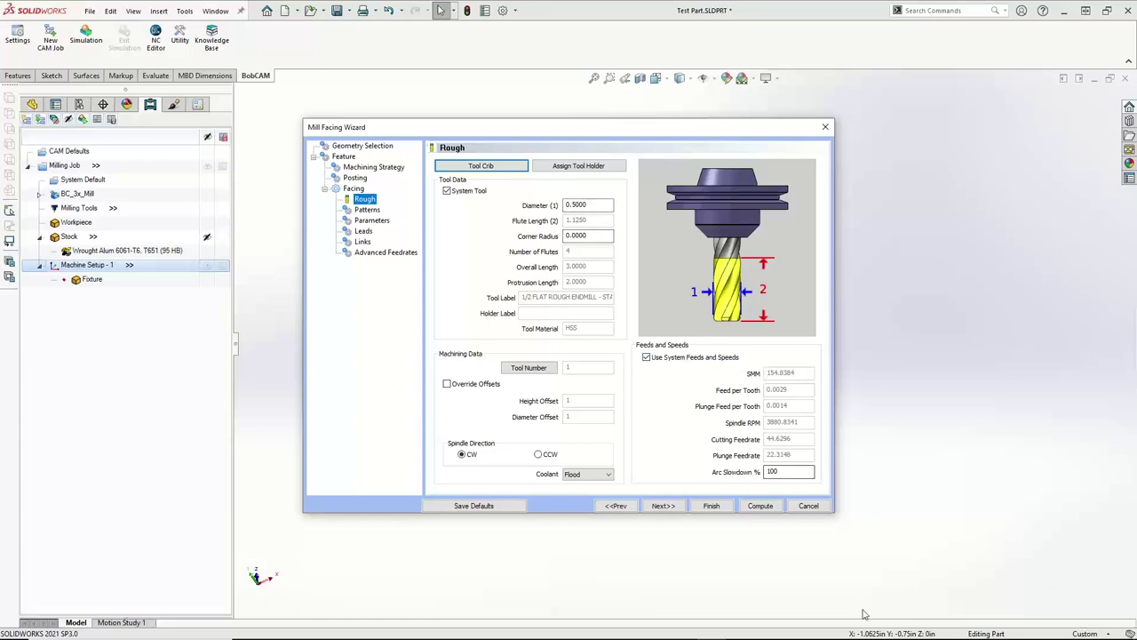
Turn off system feeds and speeds, set Spindle RPM 6000 and Plunge Feedrate 15.
{"action": "mouse_move", "coordinate": [897, 619]}
{"action": "left_click", "coordinate": [646, 357]}
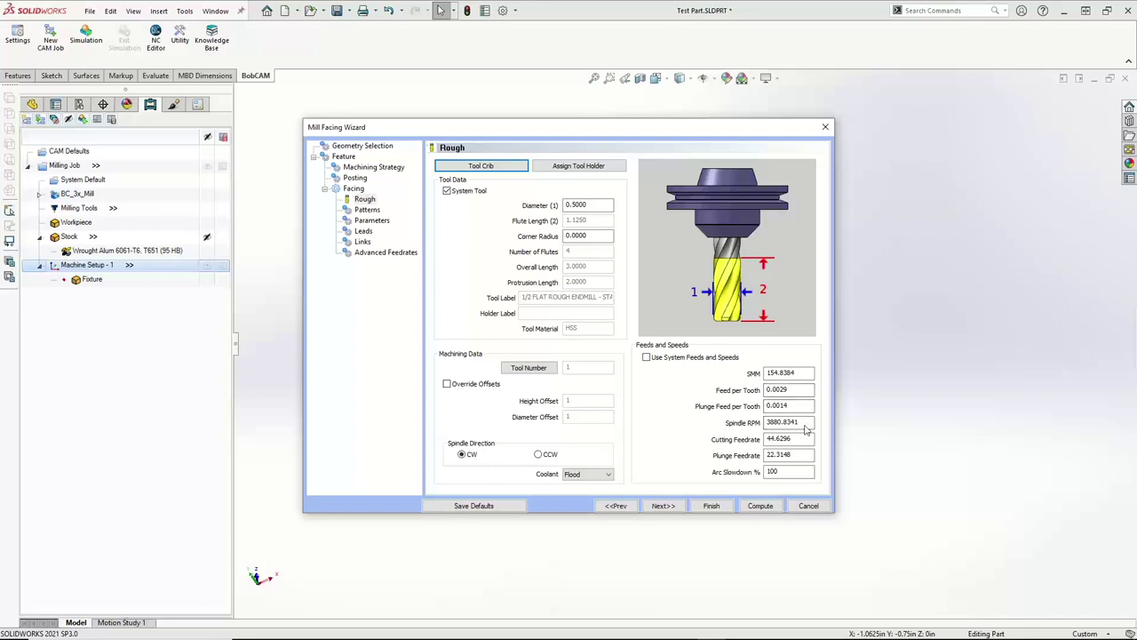
{"action": "double_click", "coordinate": [786, 422]}
{"action": "type", "text": "6000"}
{"action": "key", "text": "Tab"}
{"action": "key", "text": "Tab"}
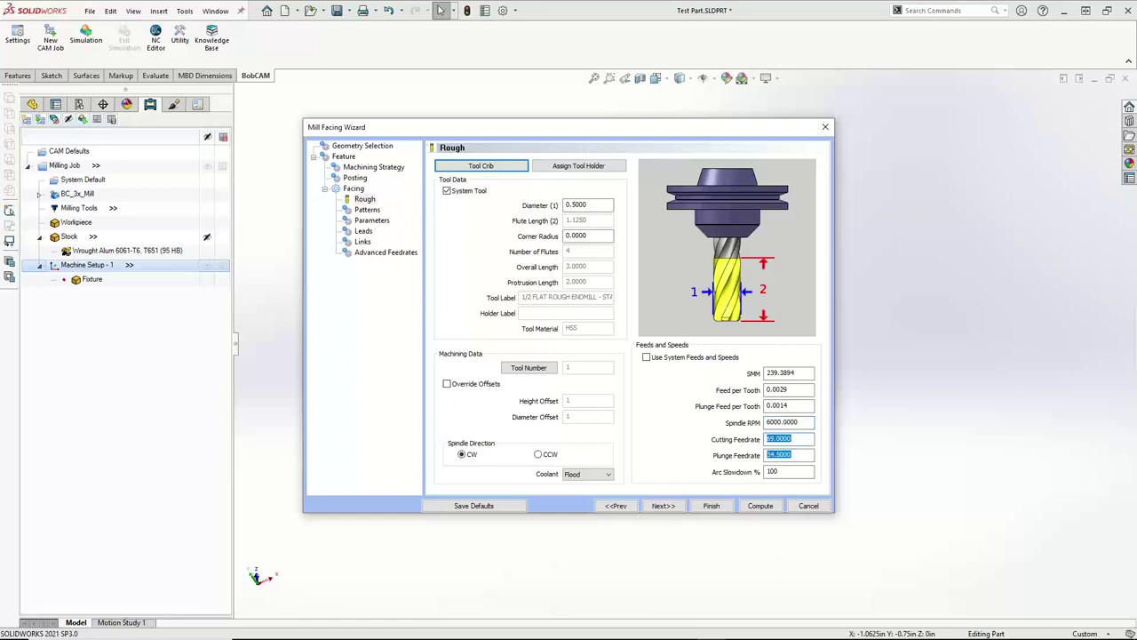
{"action": "type", "text": "15"}
{"action": "left_click", "coordinate": [804, 441]}
{"action": "left_click", "coordinate": [662, 506]}
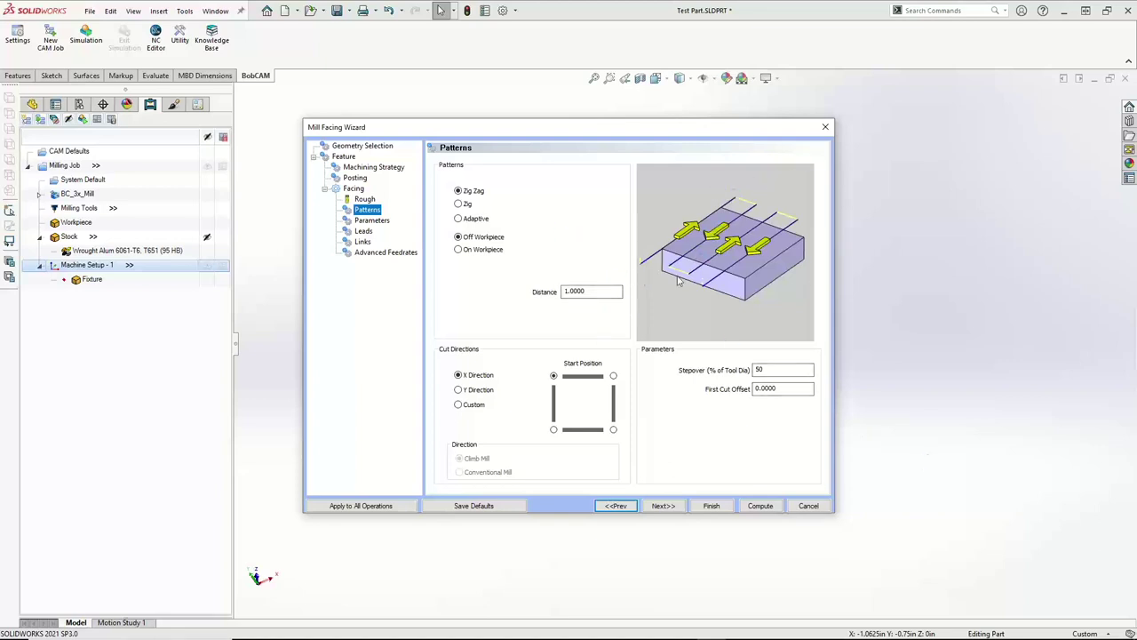
Choose the Adaptive pattern with a 40% tool-diameter stepover and continue to Parameters.
{"action": "left_click", "coordinate": [465, 206]}
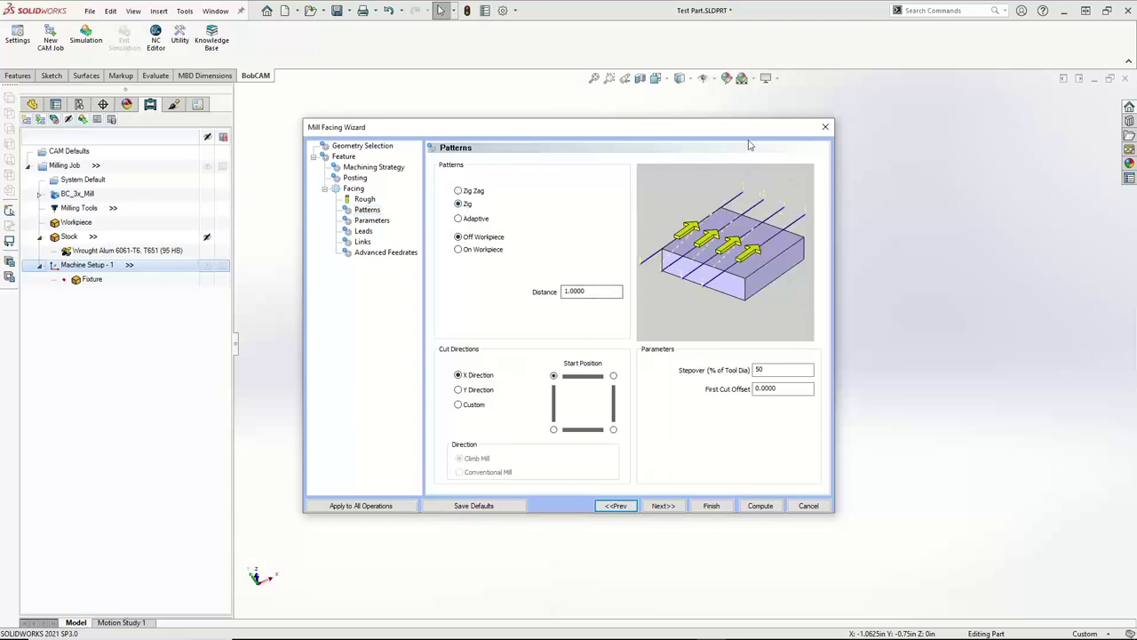
{"action": "left_click", "coordinate": [459, 220]}
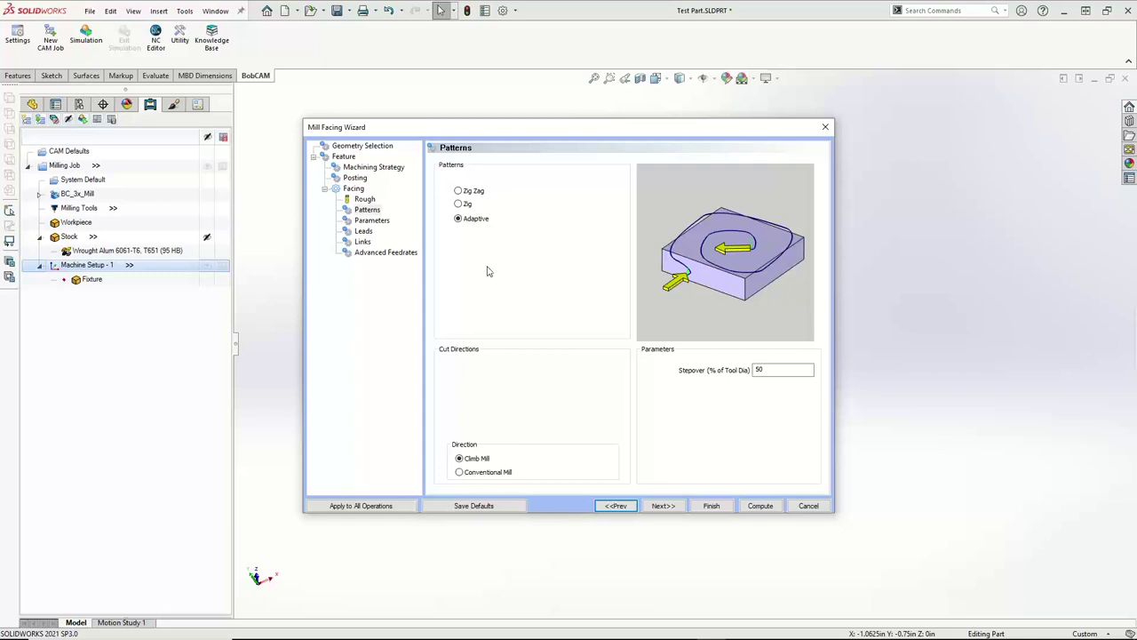
{"action": "double_click", "coordinate": [760, 369]}
{"action": "type", "text": "40"}
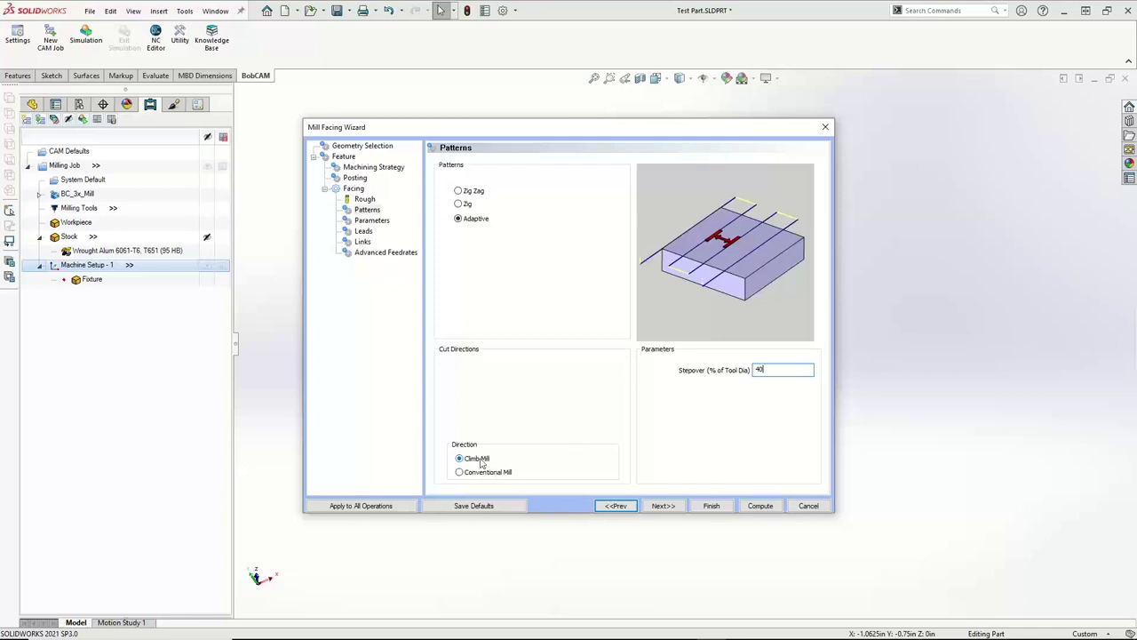
{"action": "left_click", "coordinate": [663, 506]}
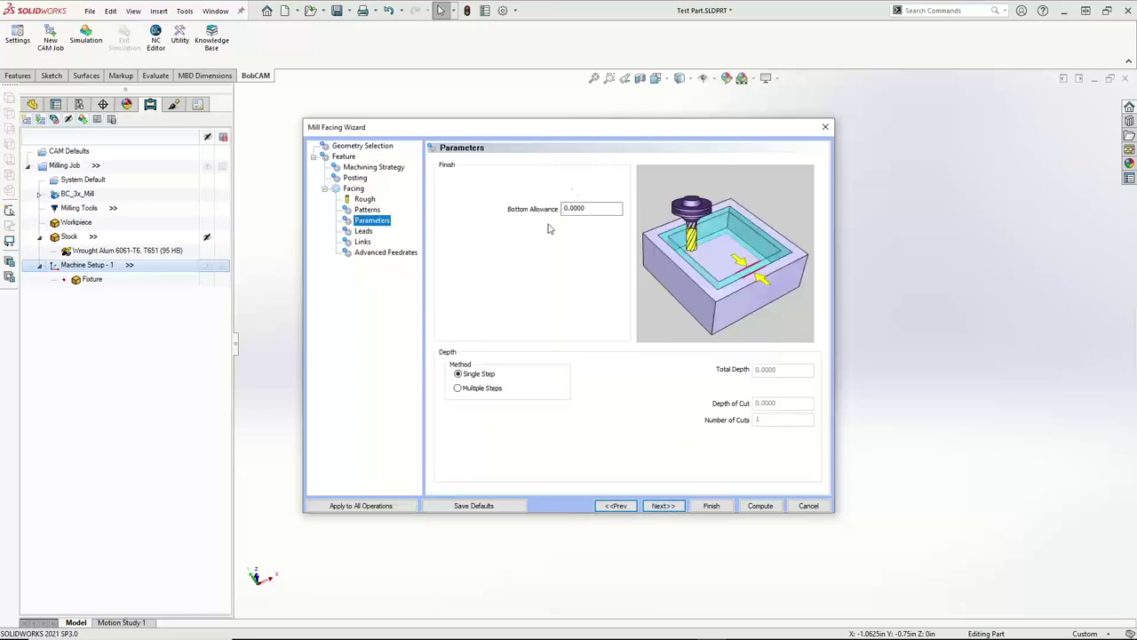
Keep Bottom Allowance 0.0000 with Single Step depth and continue to Leads.
{"action": "double_click", "coordinate": [597, 208]}
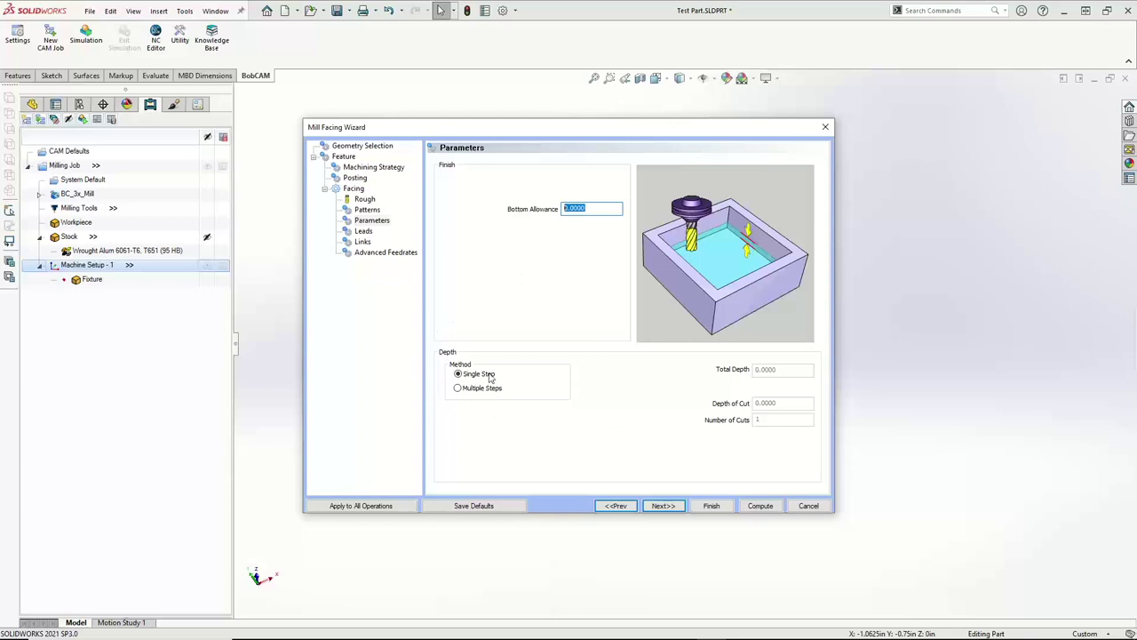
{"action": "mouse_move", "coordinate": [489, 388]}
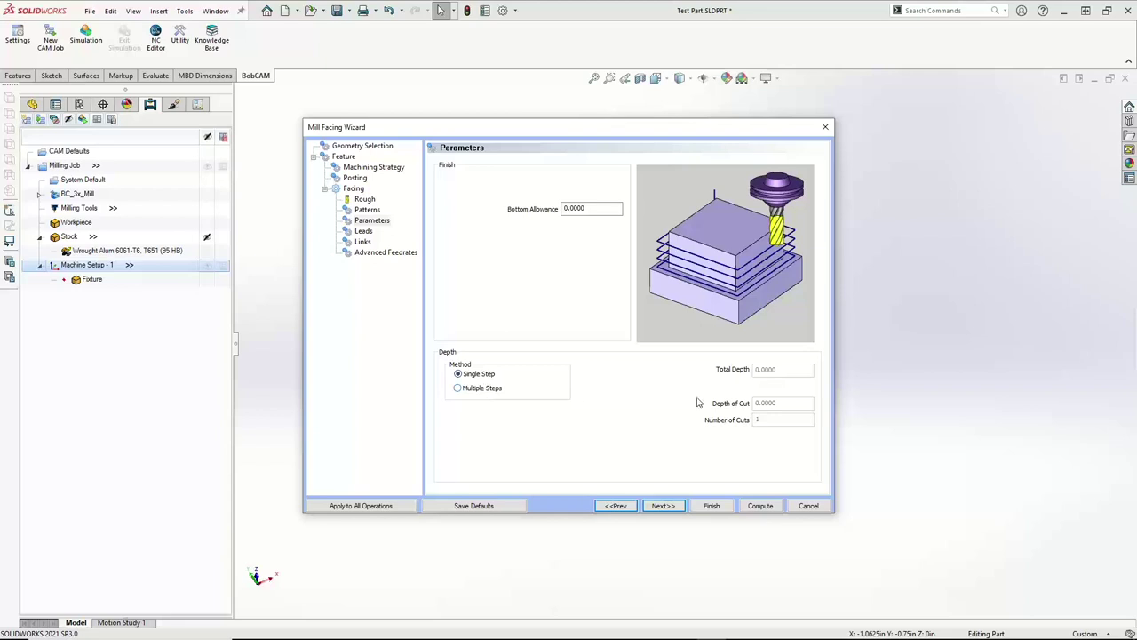
{"action": "left_click", "coordinate": [665, 507]}
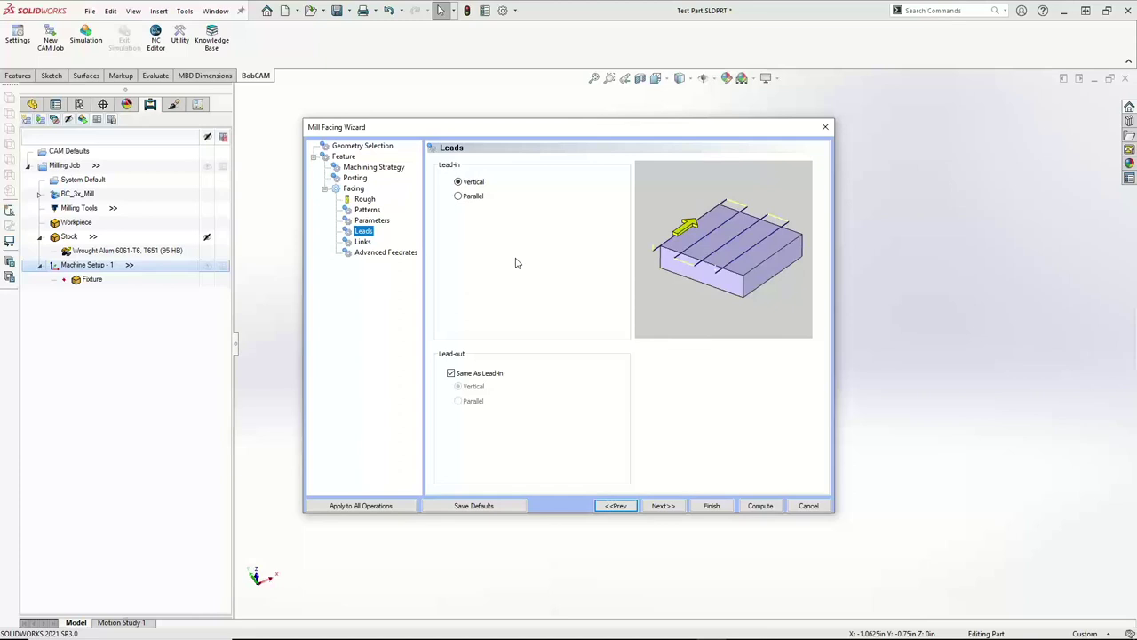
Set a Parallel lead-in of length 0.2500, lead-out same as lead-in, and continue to Links.
{"action": "left_click", "coordinate": [458, 197]}
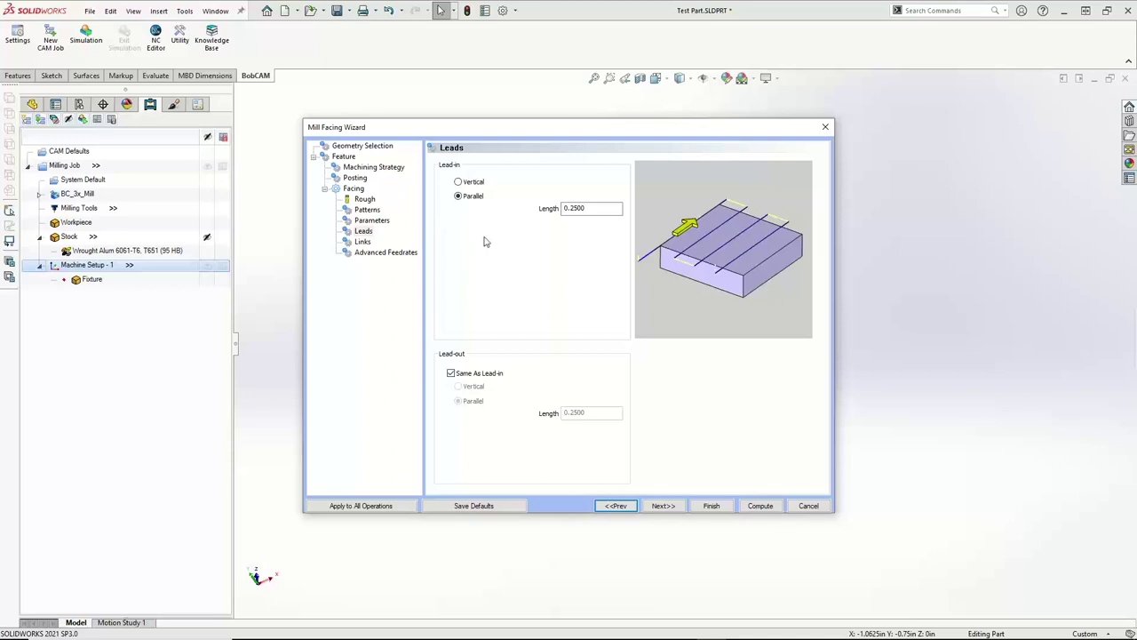
{"action": "double_click", "coordinate": [585, 212]}
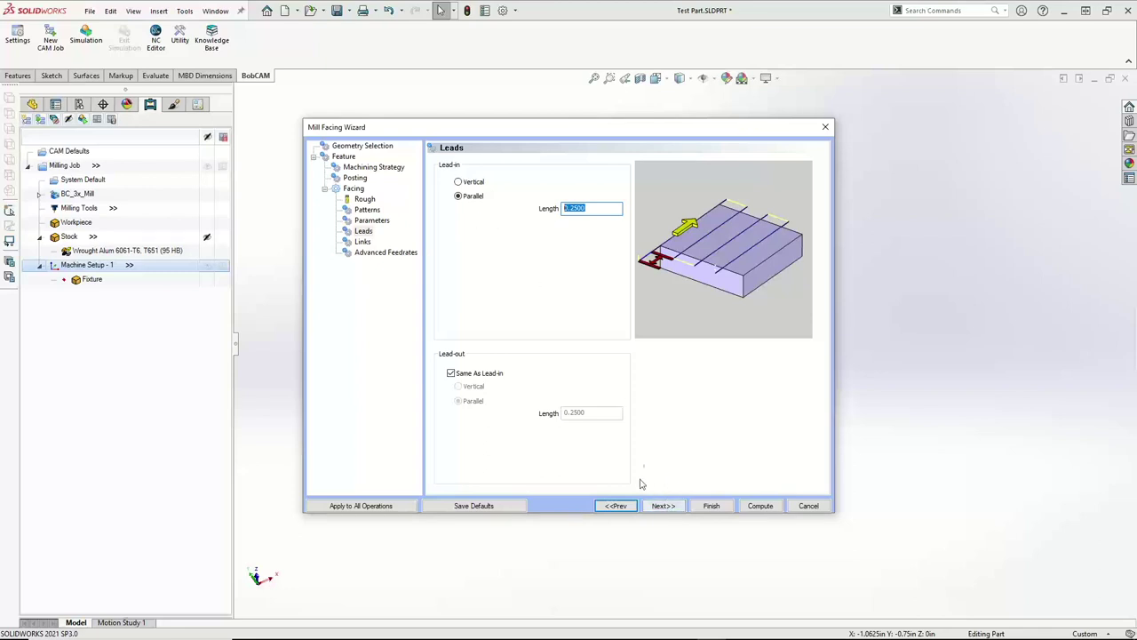
{"action": "left_click", "coordinate": [663, 506]}
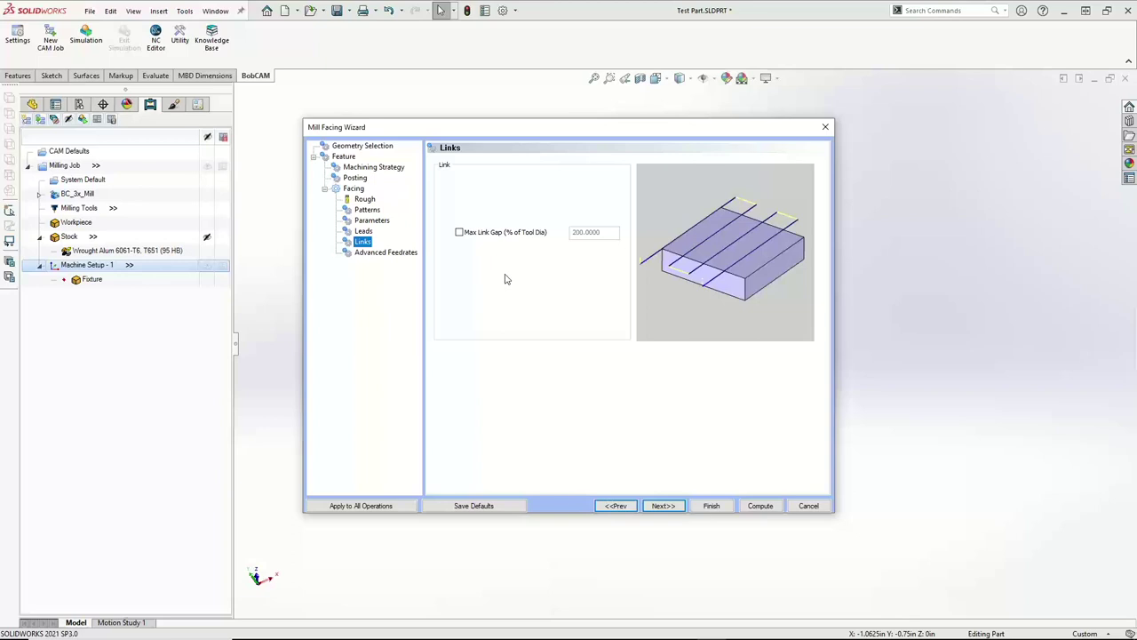
Leave Max Link Gap unchecked and continue to the Advanced Feedrates page.
{"action": "left_click", "coordinate": [475, 235]}
{"action": "left_click", "coordinate": [460, 232]}
{"action": "left_click_drag", "start_coordinate": [596, 135], "coordinate": [636, 110]}
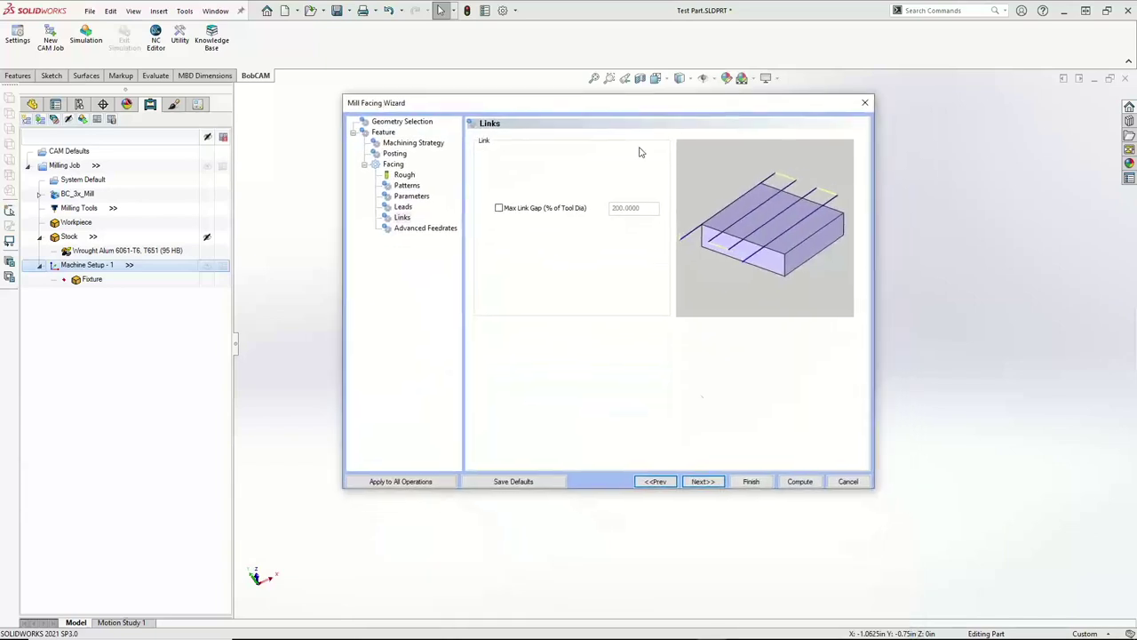
{"action": "left_click", "coordinate": [703, 481]}
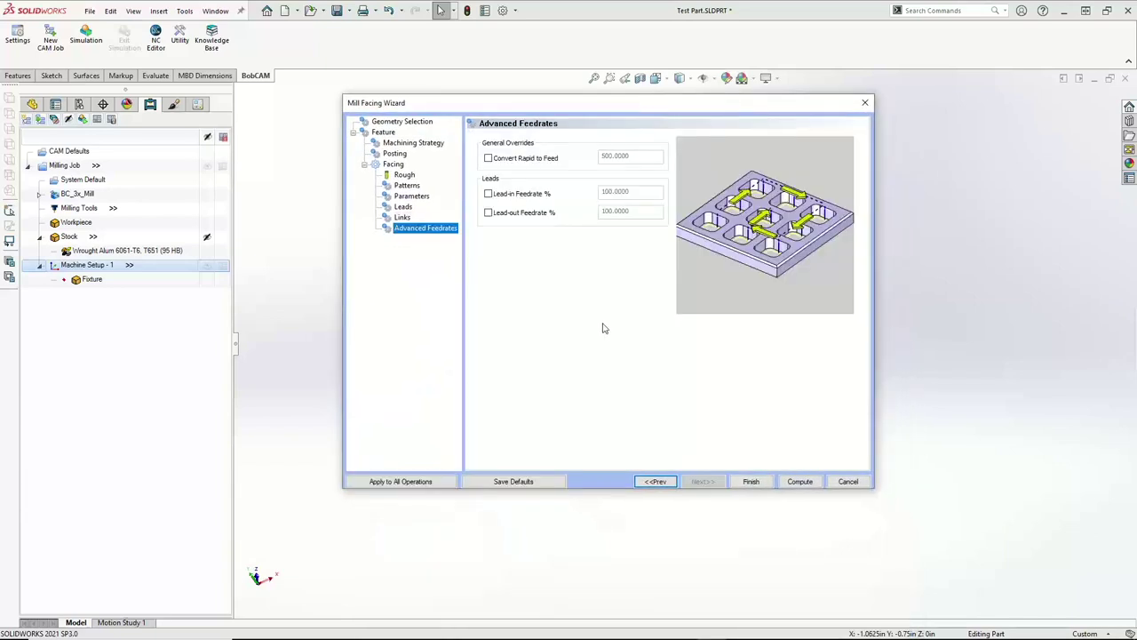
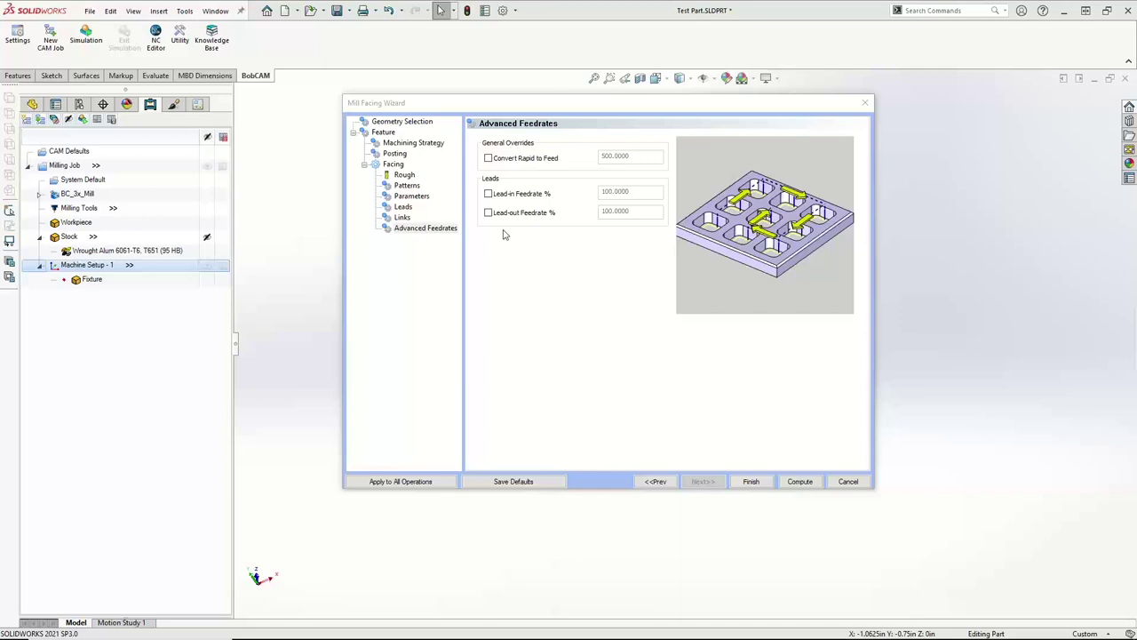
Enter a 50% lead-in feedrate, then switch the lead-in feedrate override back off.
{"action": "left_click", "coordinate": [488, 194]}
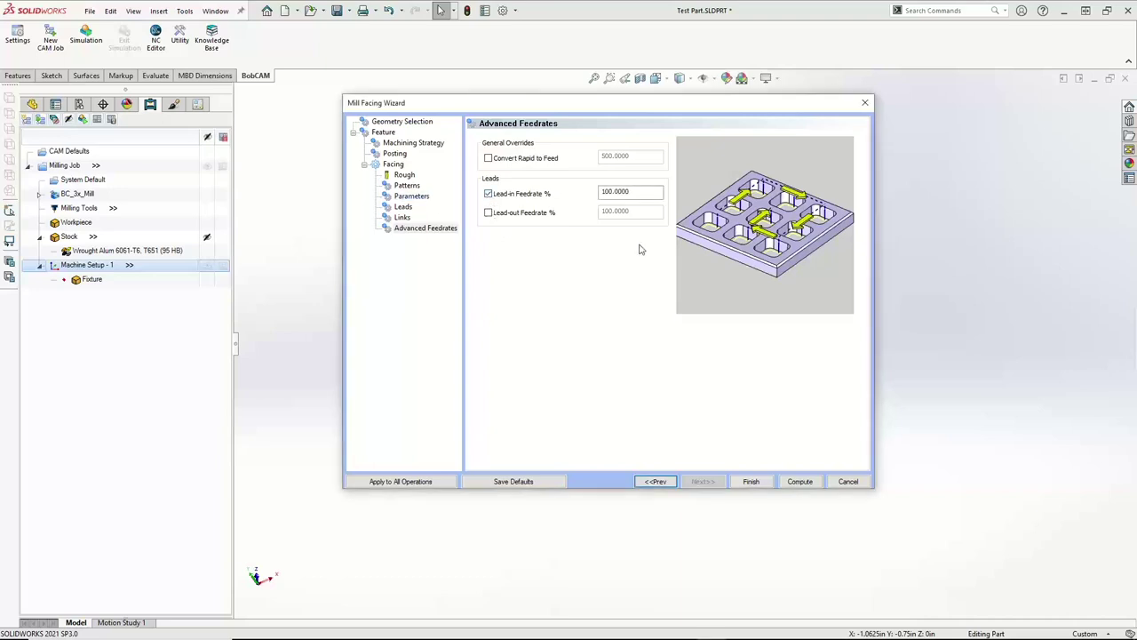
{"action": "double_click", "coordinate": [641, 192]}
{"action": "type", "text": "50"}
{"action": "left_click", "coordinate": [488, 193]}
Compute the facing feature, inspect its toolpath, and collapse the Feature Mill Facing node.
{"action": "left_click", "coordinate": [803, 482]}
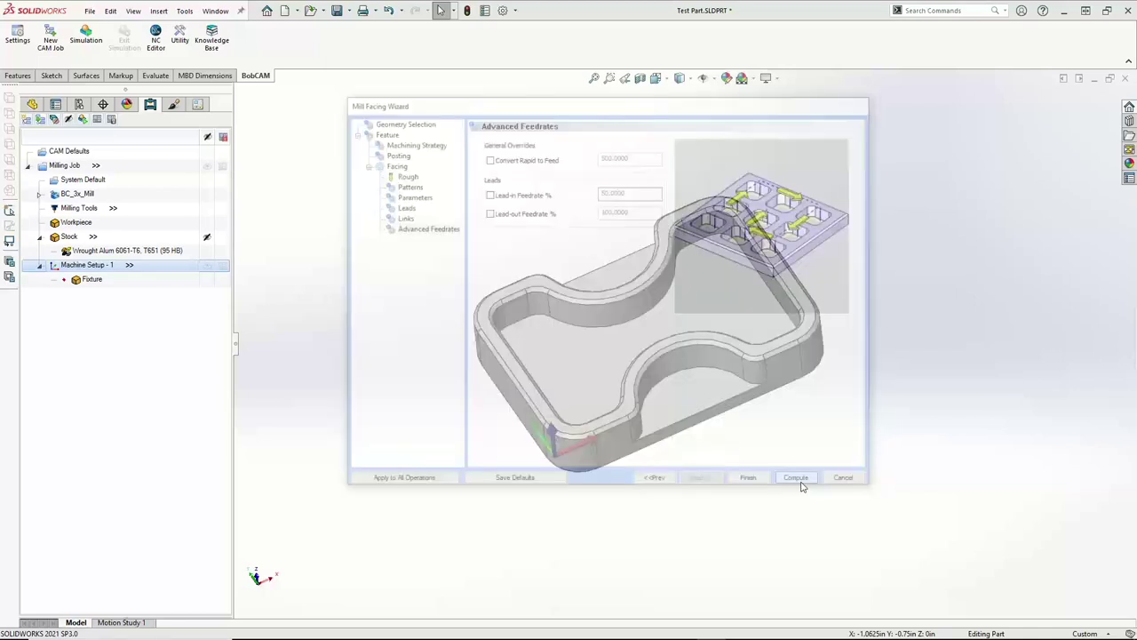
{"action": "middle_click_drag", "start_coordinate": [672, 432], "coordinate": [673, 337]}
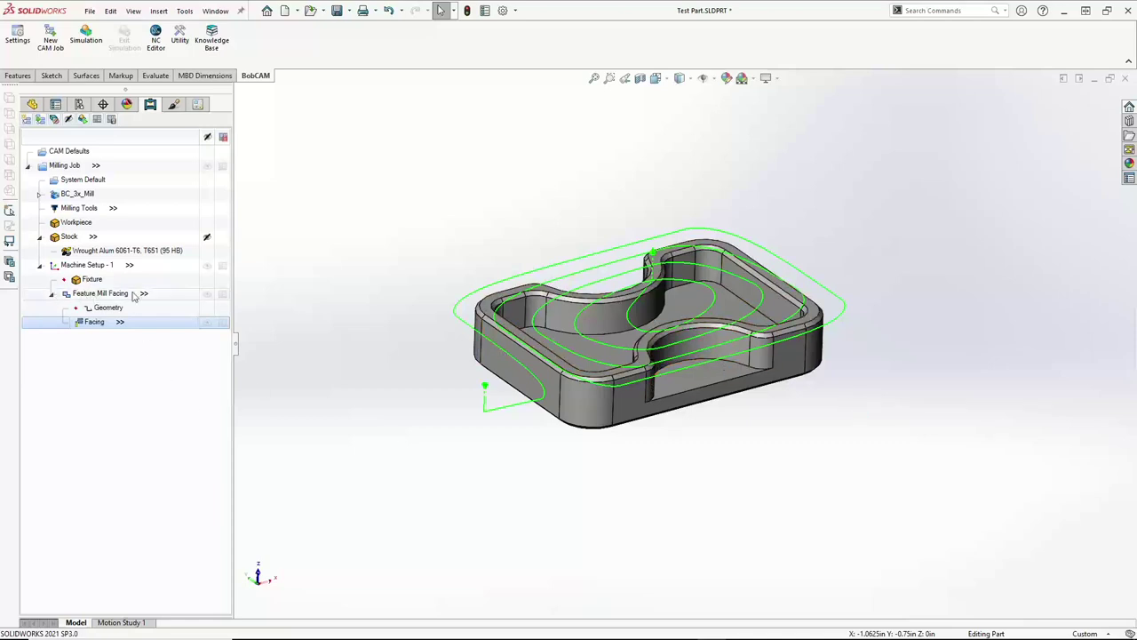
{"action": "left_click", "coordinate": [206, 297]}
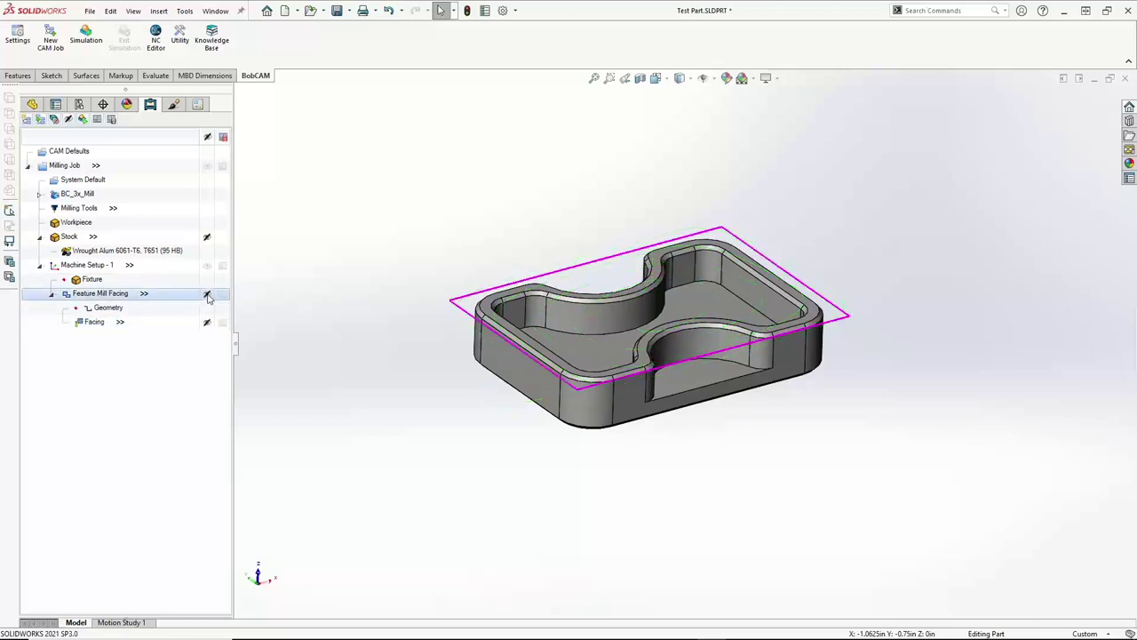
{"action": "left_click", "coordinate": [51, 294]}
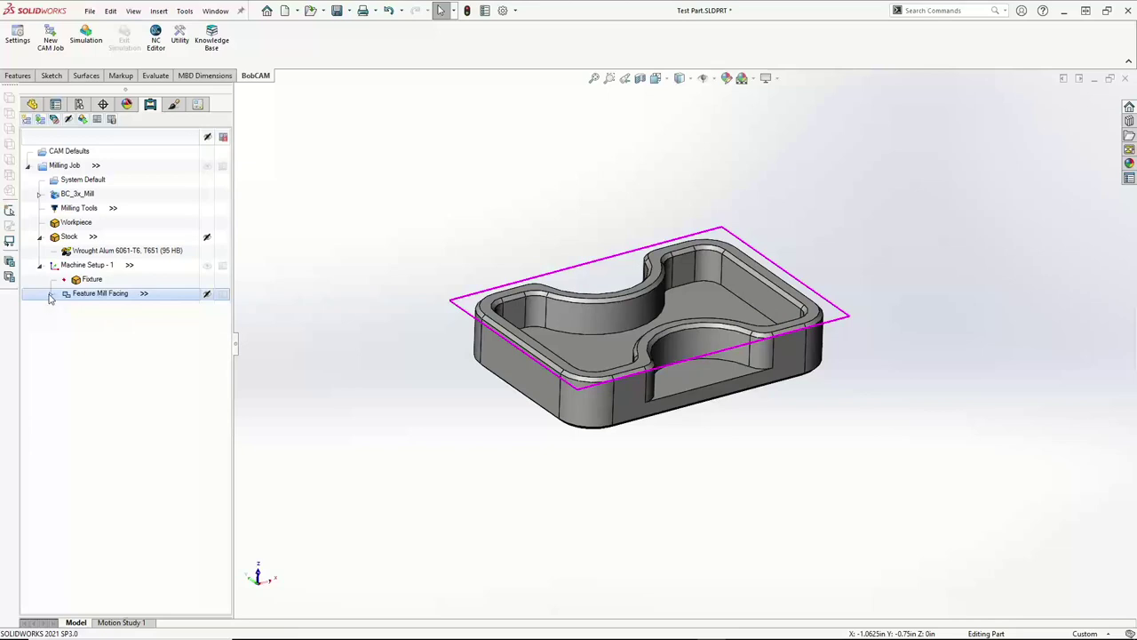
{"action": "left_click", "coordinate": [51, 295]}
{"action": "left_click", "coordinate": [51, 295]}
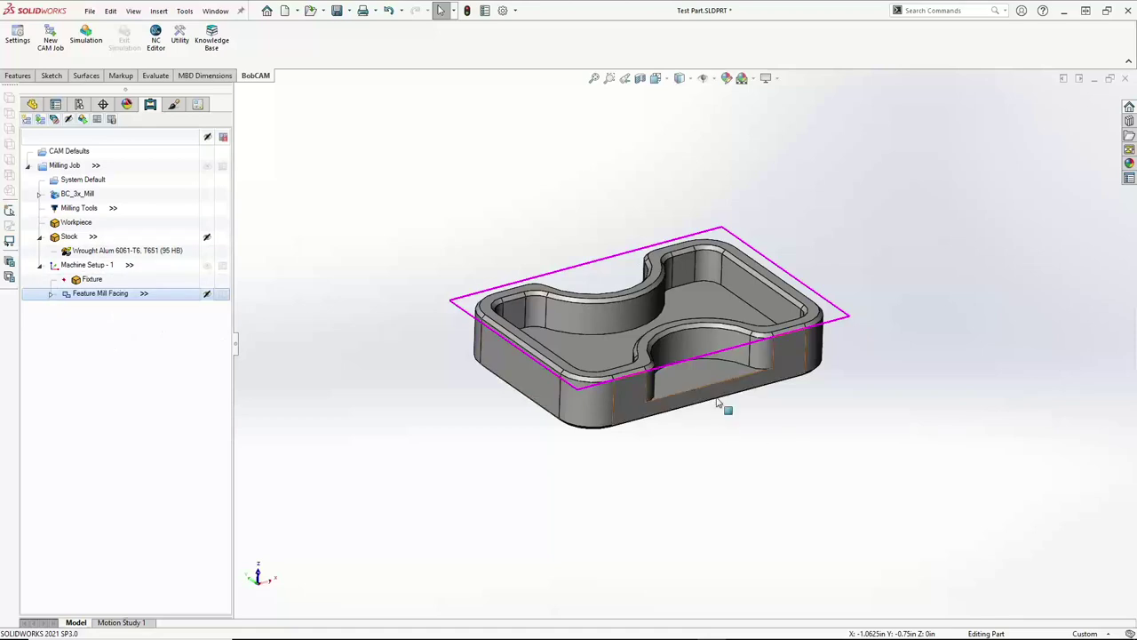
{"action": "middle_click_drag", "start_coordinate": [697, 410], "coordinate": [681, 444]}
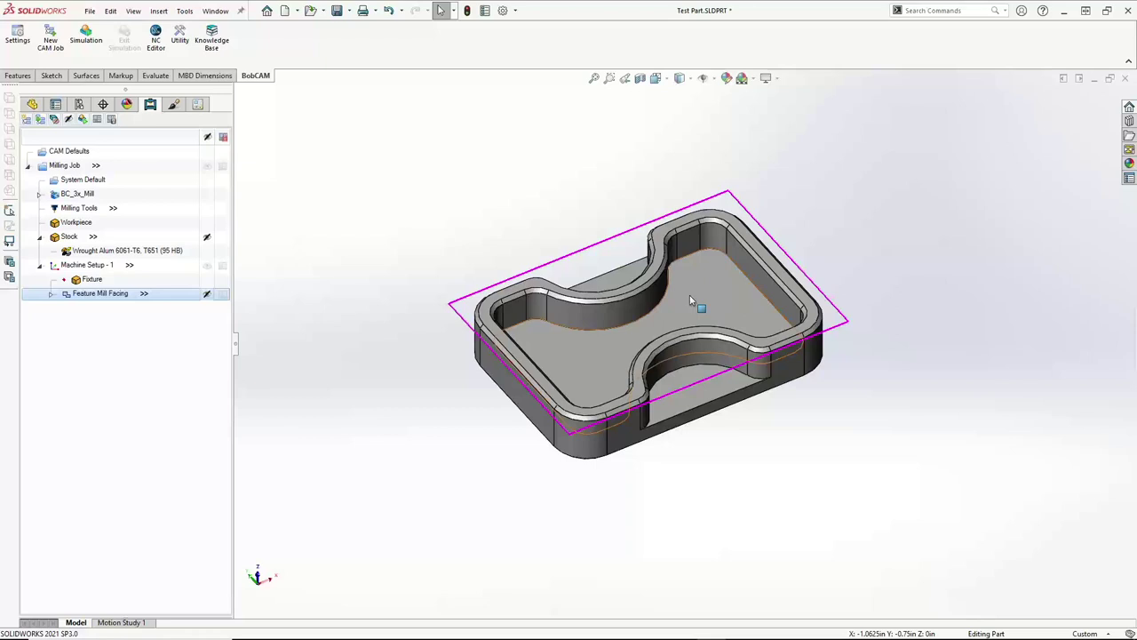
Add a Mill 2 Axis feature under Machine Setup - 1 with the pocket floor face as its geometry.
{"action": "right_click", "coordinate": [97, 265]}
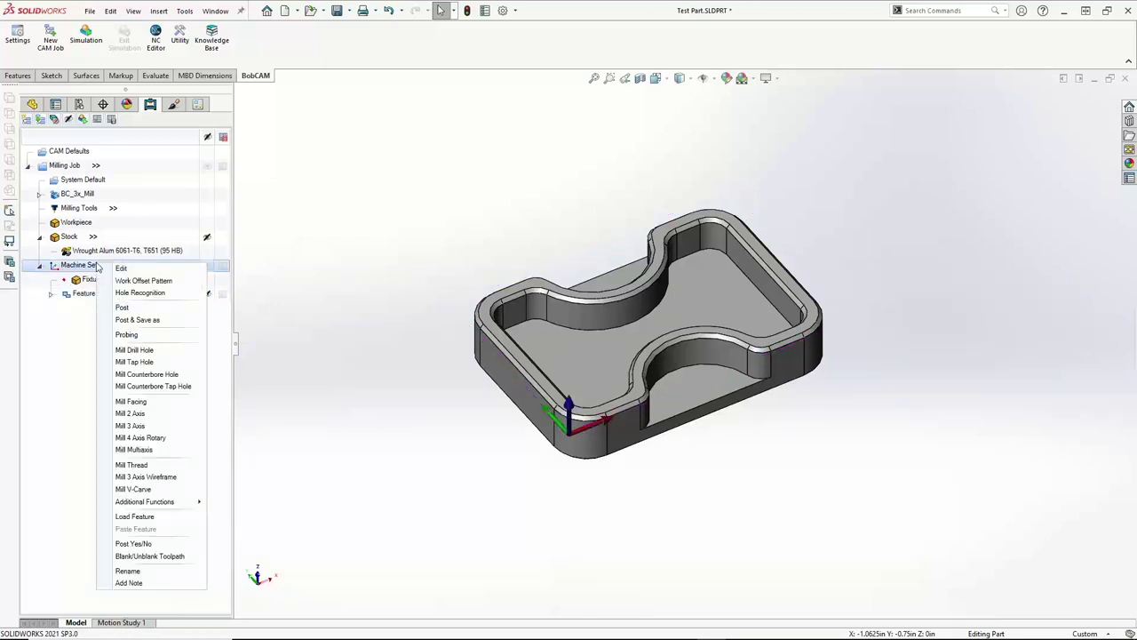
{"action": "left_click", "coordinate": [133, 414]}
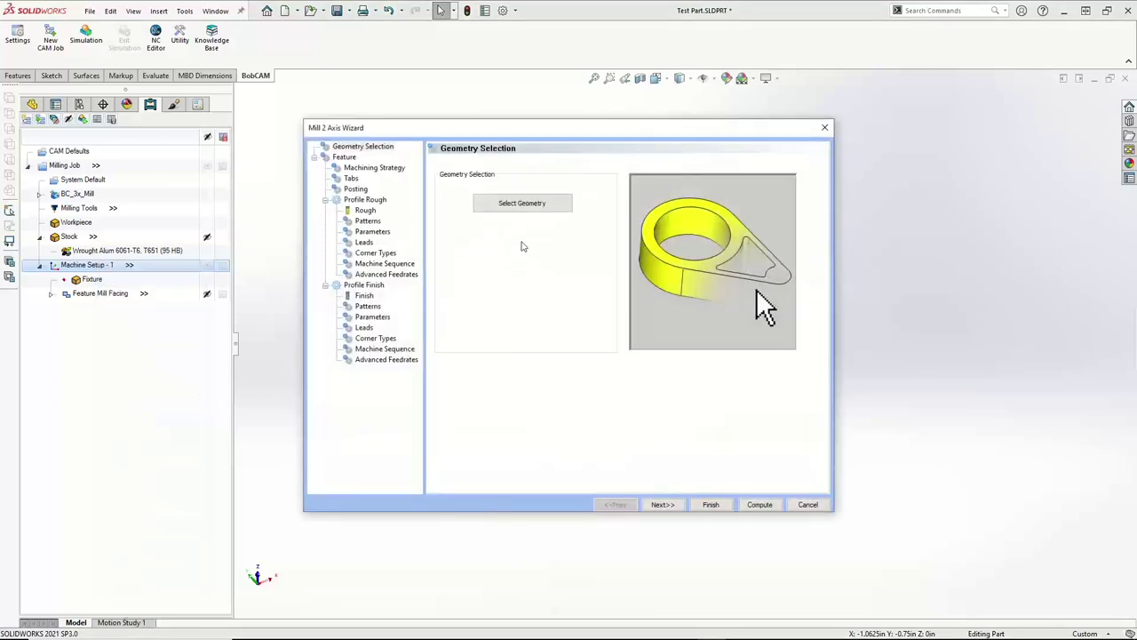
{"action": "left_click", "coordinate": [523, 203]}
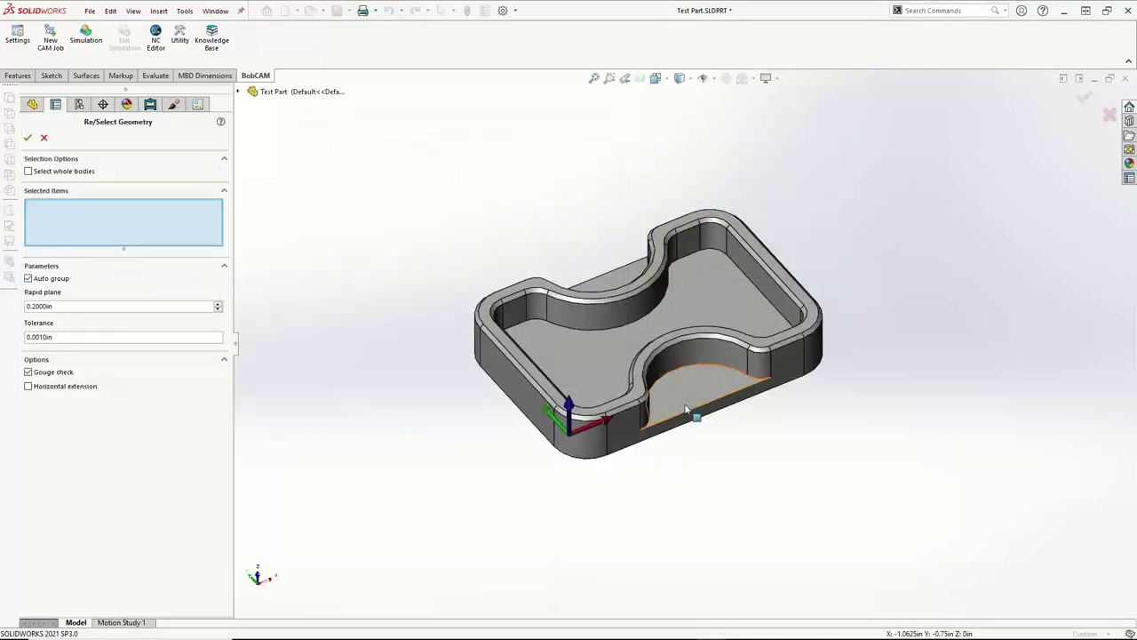
{"action": "middle_click_drag", "start_coordinate": [689, 440], "coordinate": [737, 299]}
{"action": "left_click", "coordinate": [737, 300]}
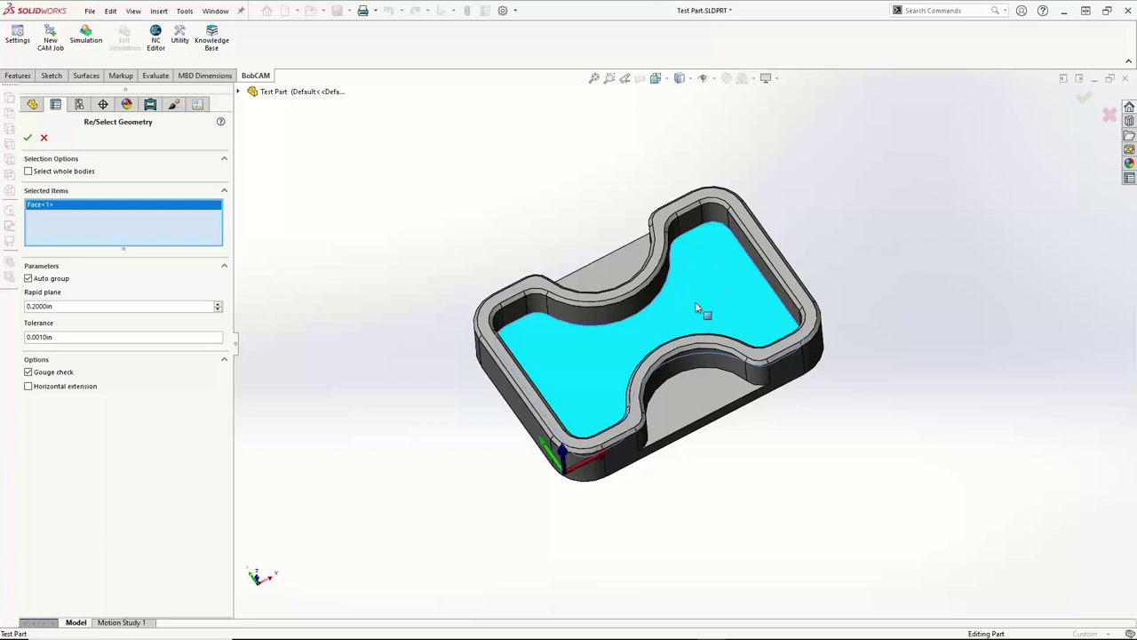
{"action": "left_click", "coordinate": [28, 140]}
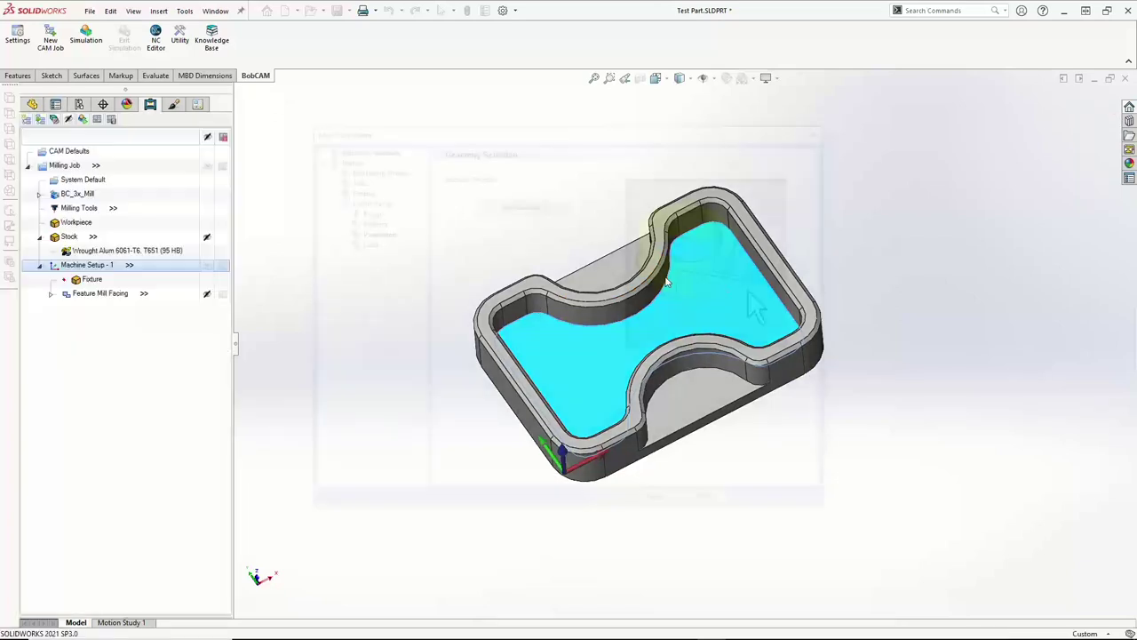
Pick the pocket floor edge as the feature bottom, giving a 0.2500 total depth.
{"action": "left_click", "coordinate": [661, 503]}
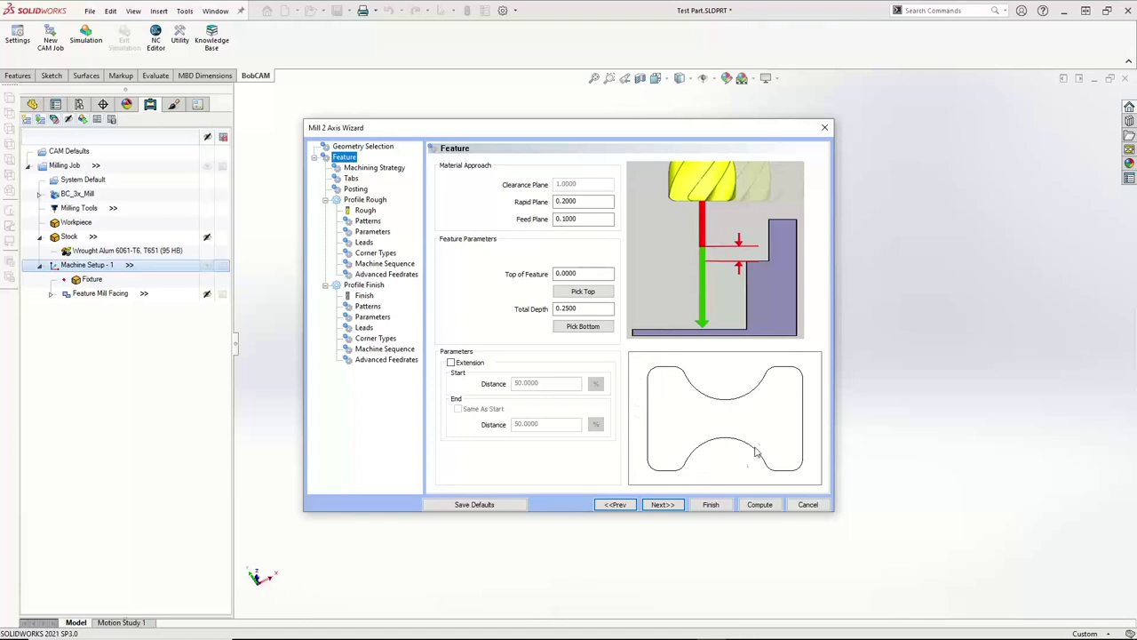
{"action": "left_click", "coordinate": [573, 274]}
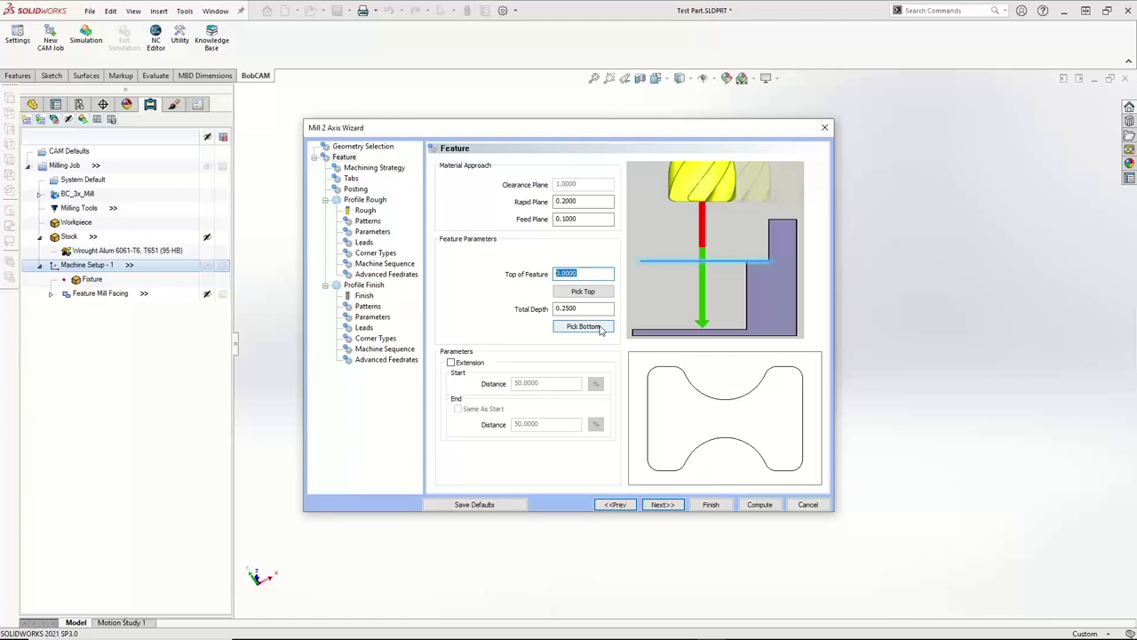
{"action": "left_click", "coordinate": [599, 329]}
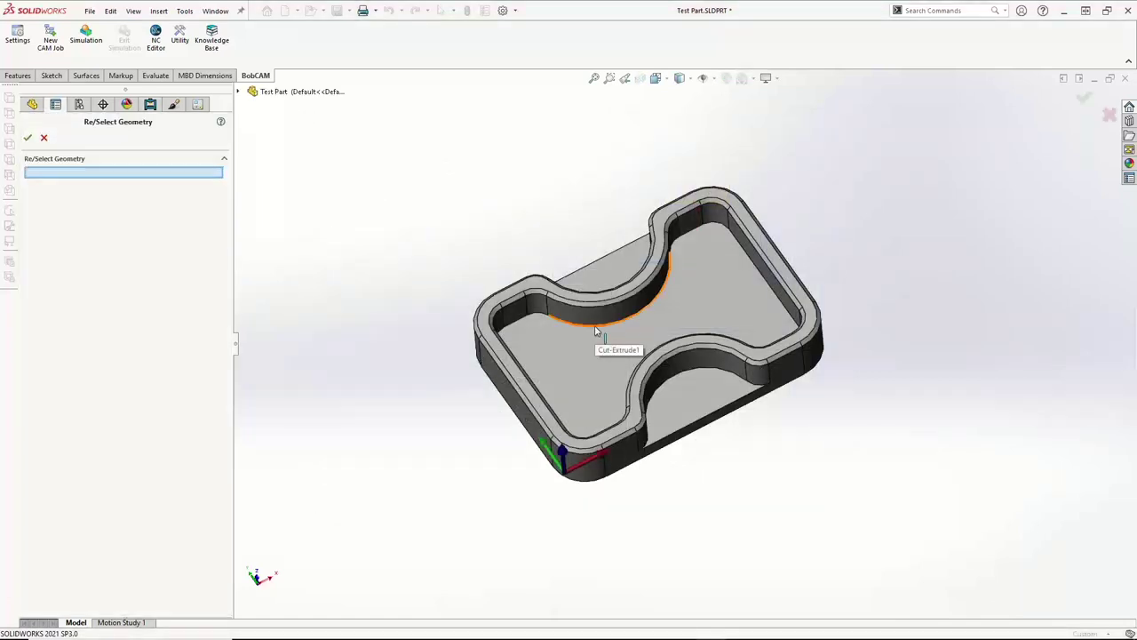
{"action": "left_click", "coordinate": [596, 332]}
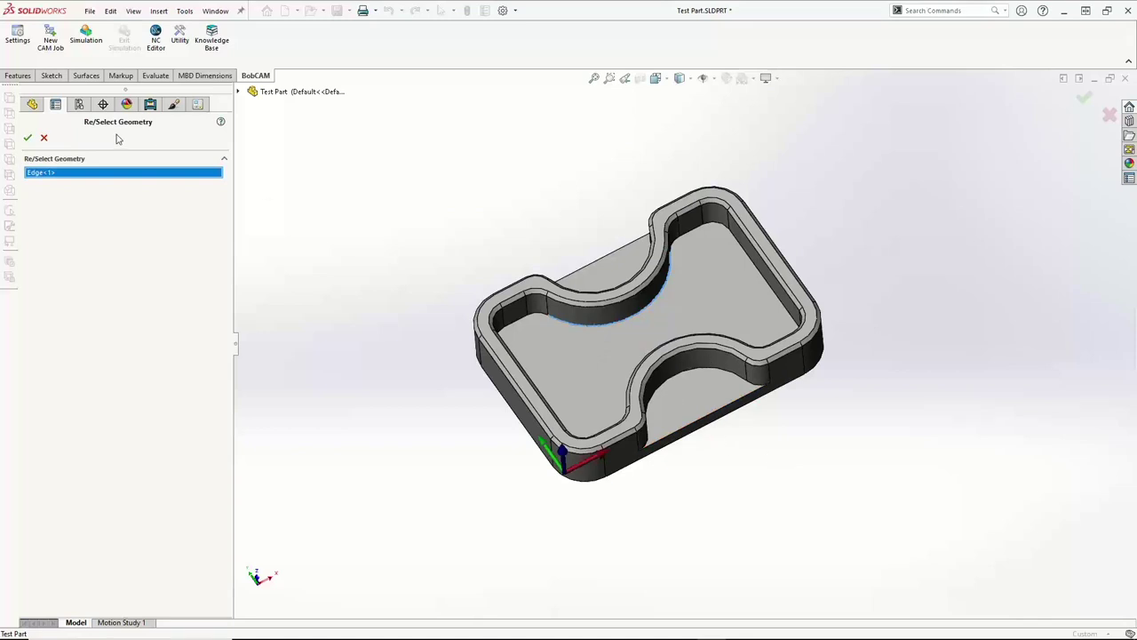
{"action": "left_click", "coordinate": [27, 138]}
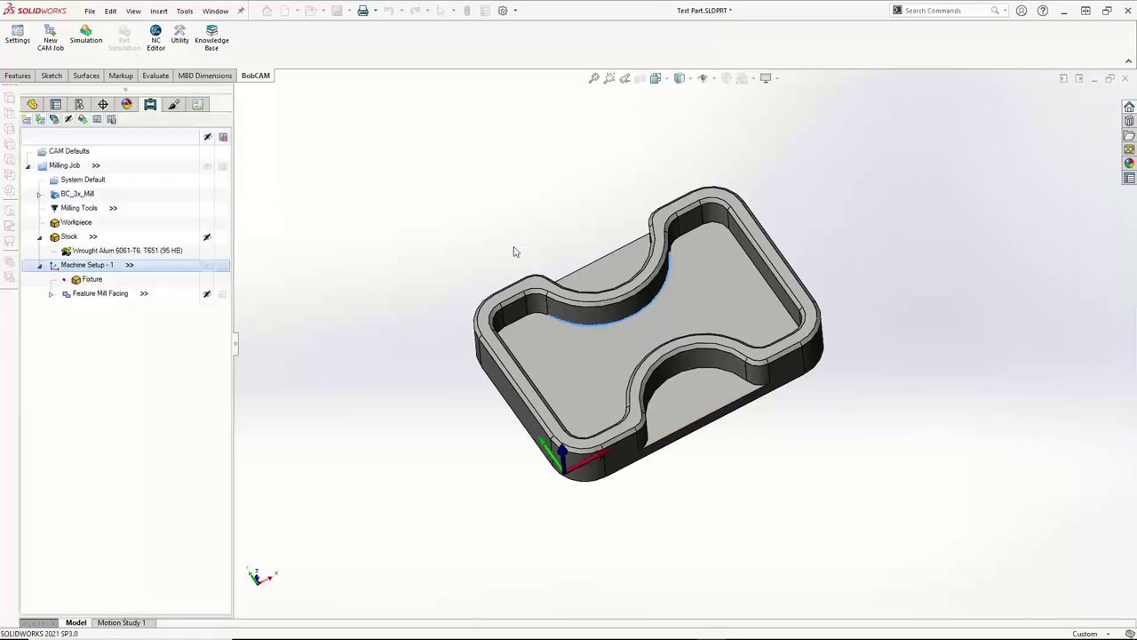
{"action": "left_click", "coordinate": [562, 309]}
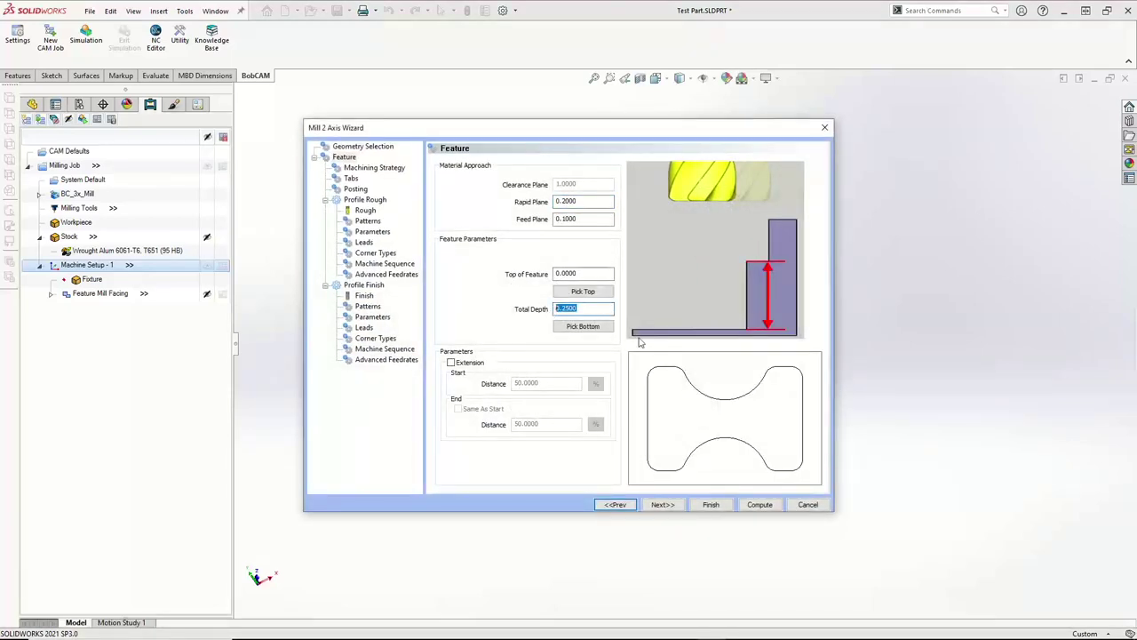
{"action": "left_click", "coordinate": [675, 505]}
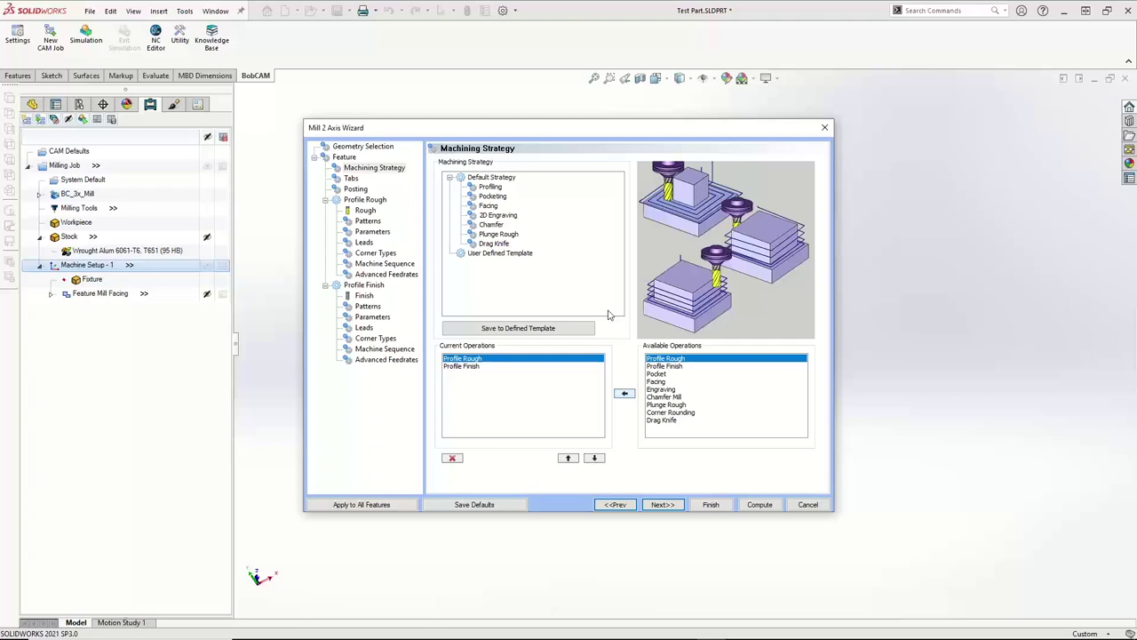
Choose the Pocketing strategy and add a second Pocket operation.
{"action": "left_click", "coordinate": [494, 196]}
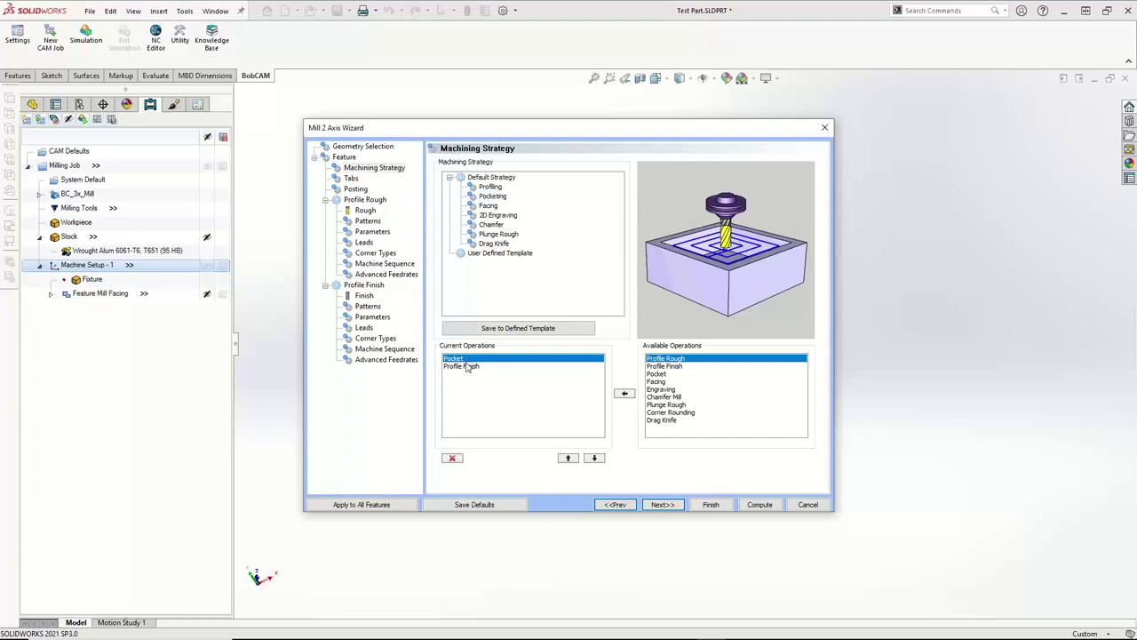
{"action": "left_click", "coordinate": [466, 367]}
{"action": "left_click", "coordinate": [465, 361]}
{"action": "left_click", "coordinate": [659, 374]}
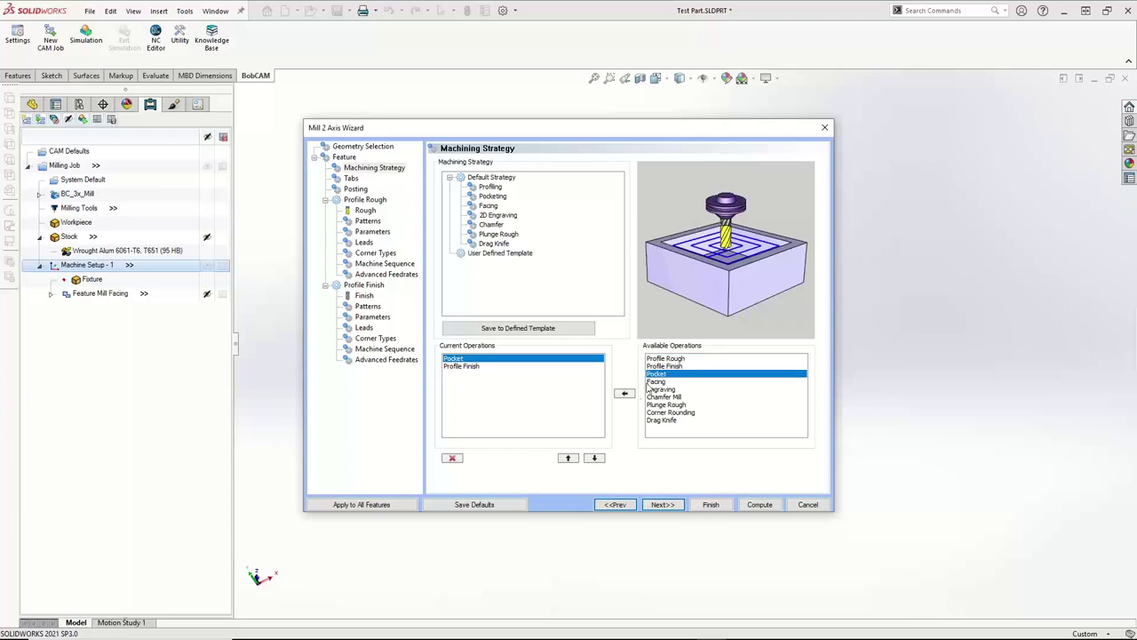
{"action": "left_click", "coordinate": [626, 394]}
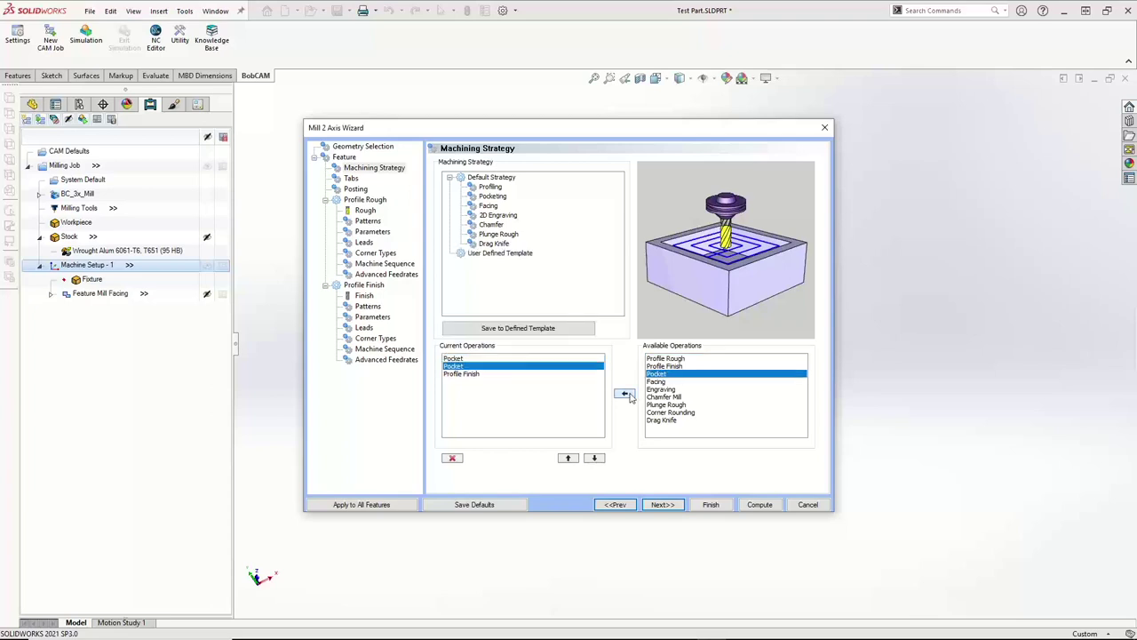
{"action": "left_click", "coordinate": [460, 359]}
{"action": "left_click", "coordinate": [457, 367]}
{"action": "left_click", "coordinate": [459, 377]}
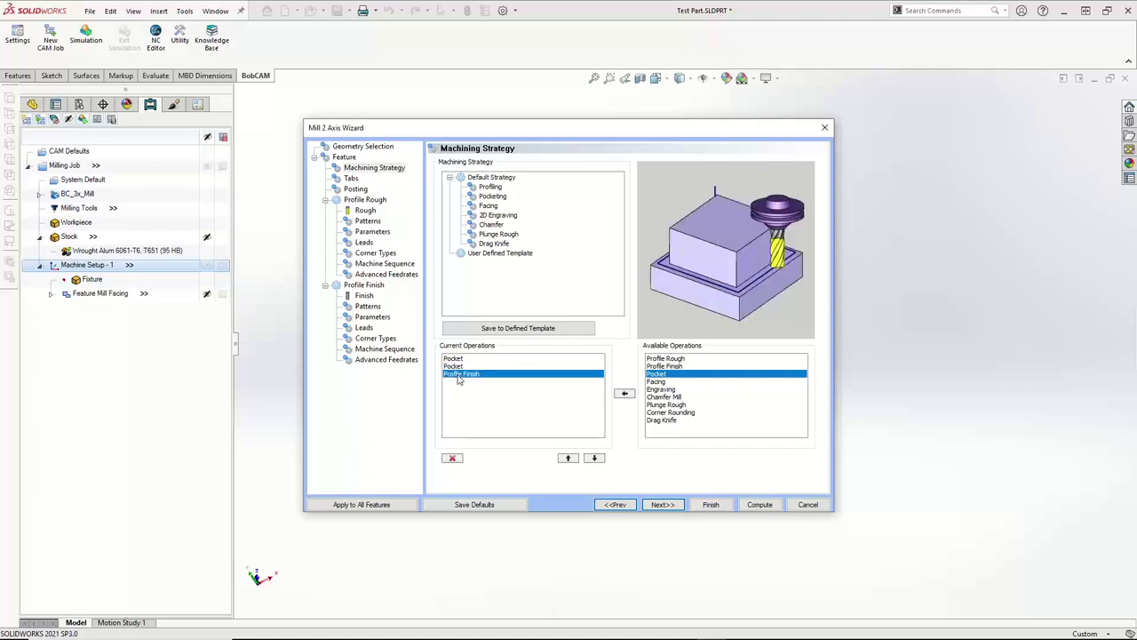
Add Chamfer Mill after Profile Finish and review the four operations.
{"action": "left_click", "coordinate": [654, 397]}
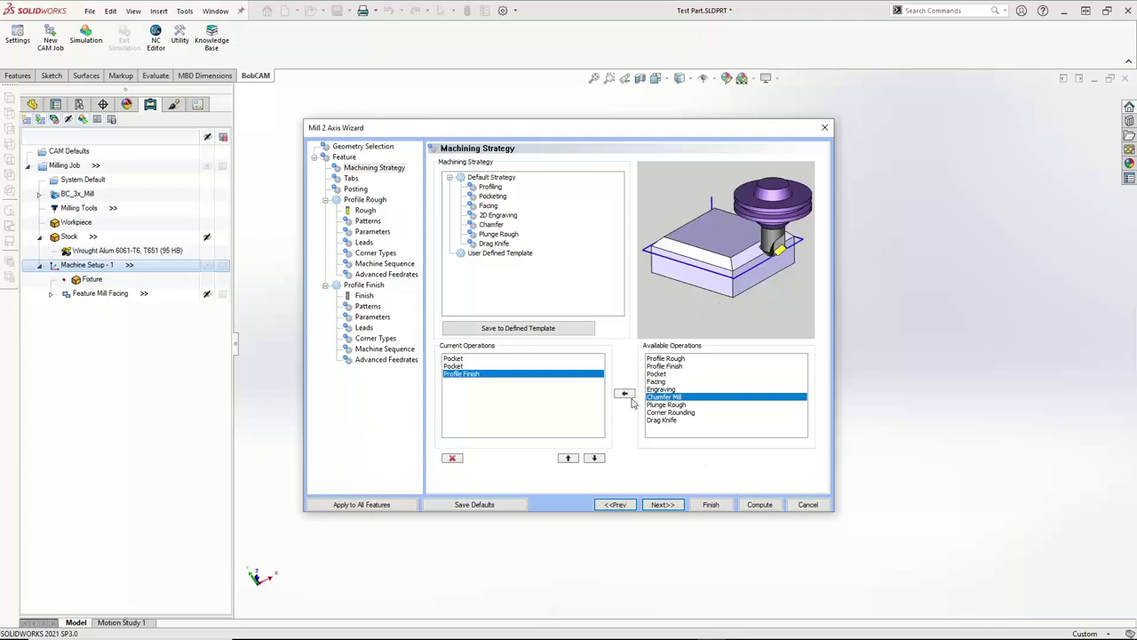
{"action": "left_click", "coordinate": [624, 393]}
{"action": "left_click", "coordinate": [459, 359]}
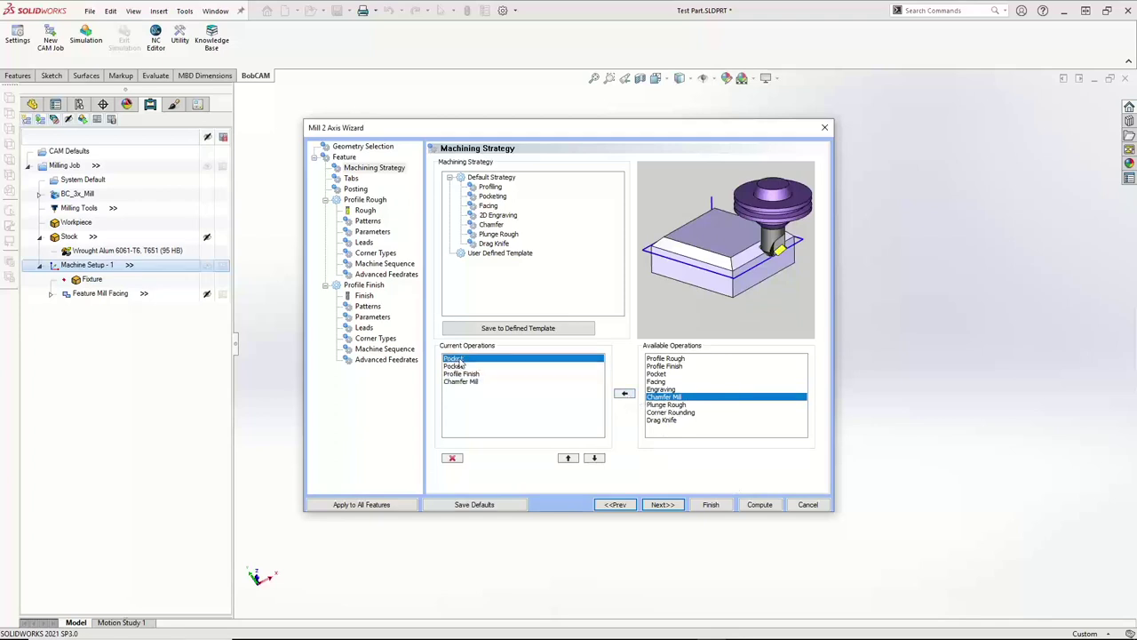
{"action": "left_click", "coordinate": [459, 366]}
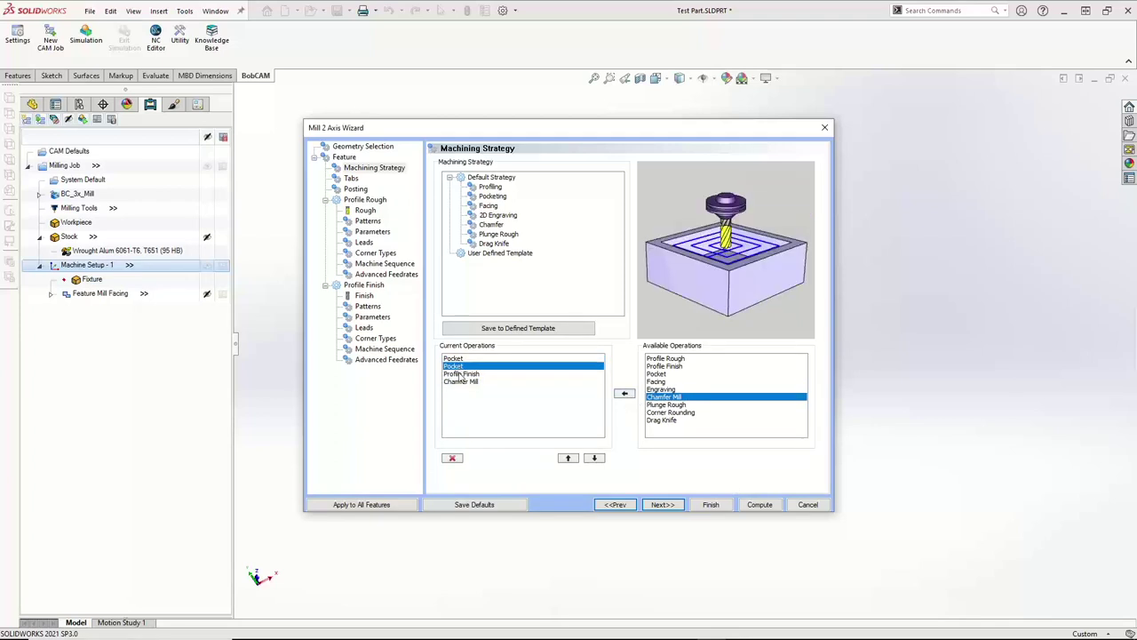
{"action": "left_click", "coordinate": [461, 373]}
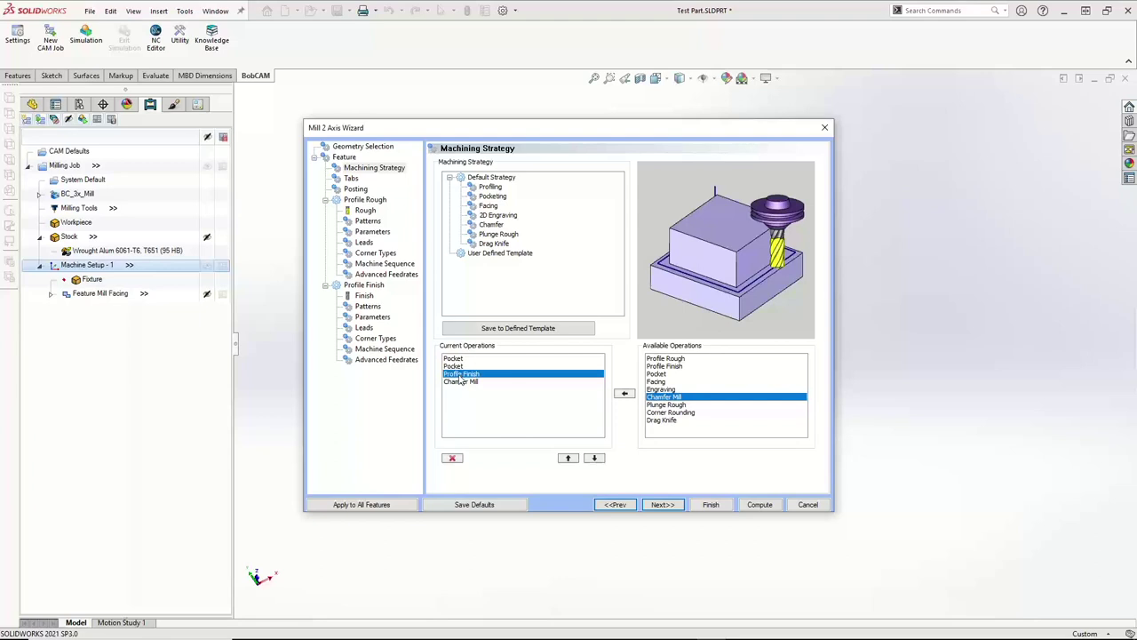
{"action": "left_click", "coordinate": [461, 380]}
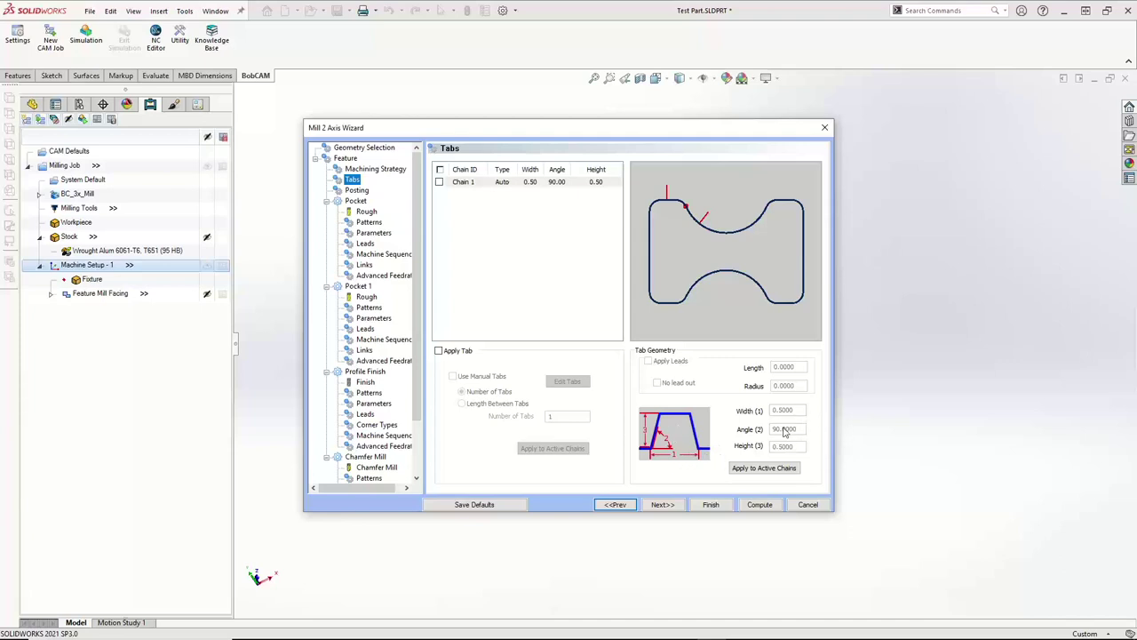
Advance from the Tabs page to the Posting page with work offset 1 and Arc Moves ramping.
{"action": "left_click", "coordinate": [662, 505]}
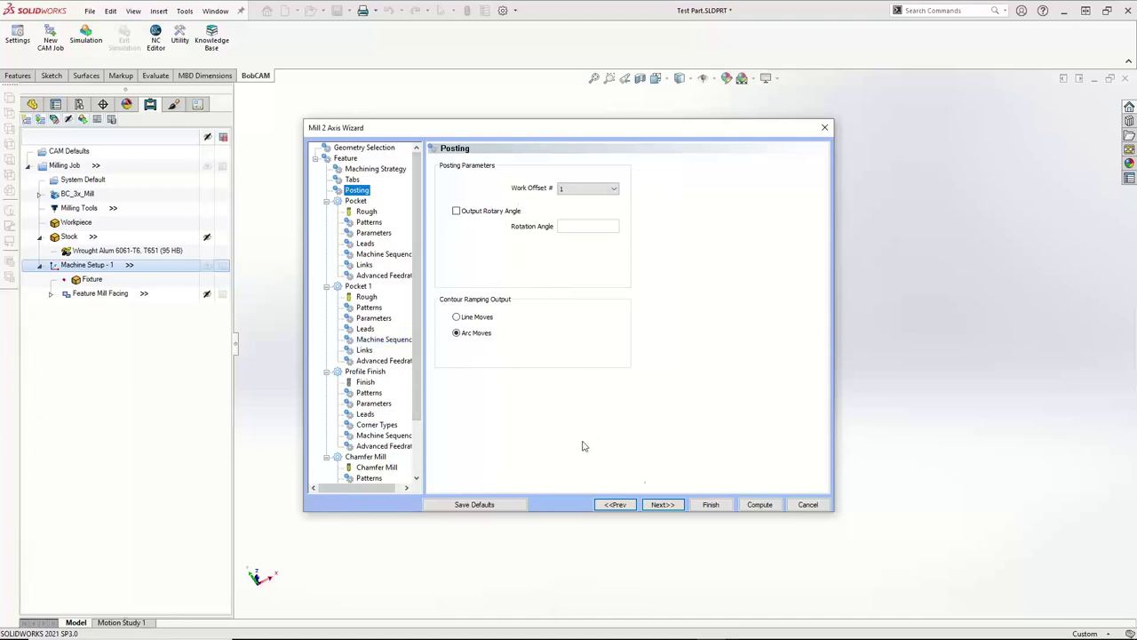
Continue to the Pocket Rough tool page showing the 0.5000 flat rough endmill.
{"action": "left_click", "coordinate": [662, 504]}
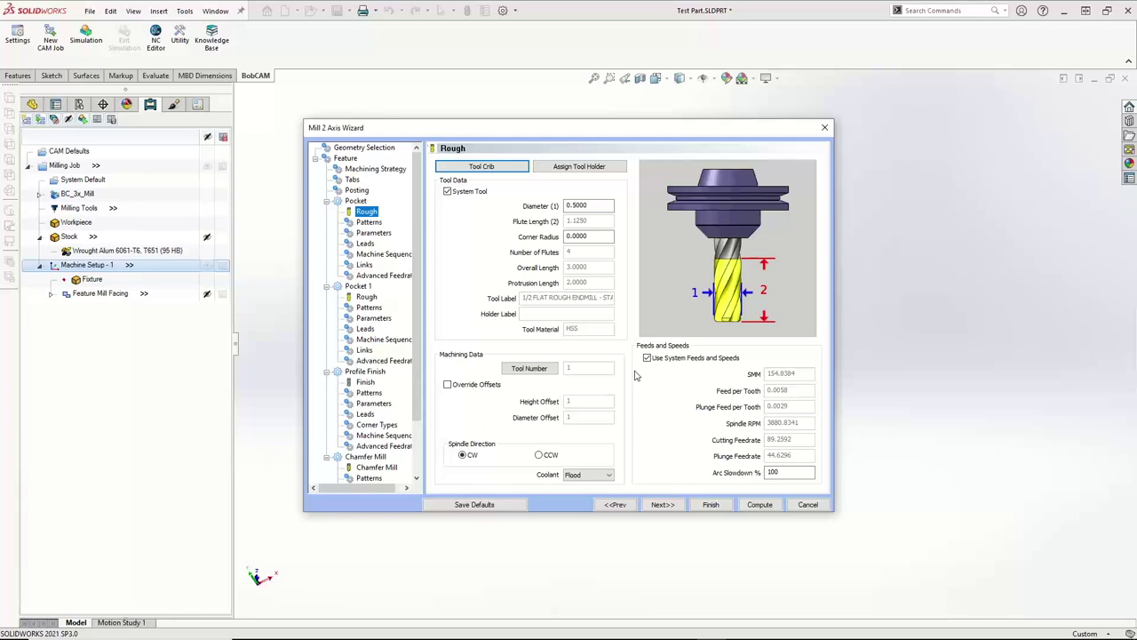
Swap the roughing tool for the 3/8 FLAT ENDMILL from the Tool Crib.
{"action": "left_click", "coordinate": [499, 169]}
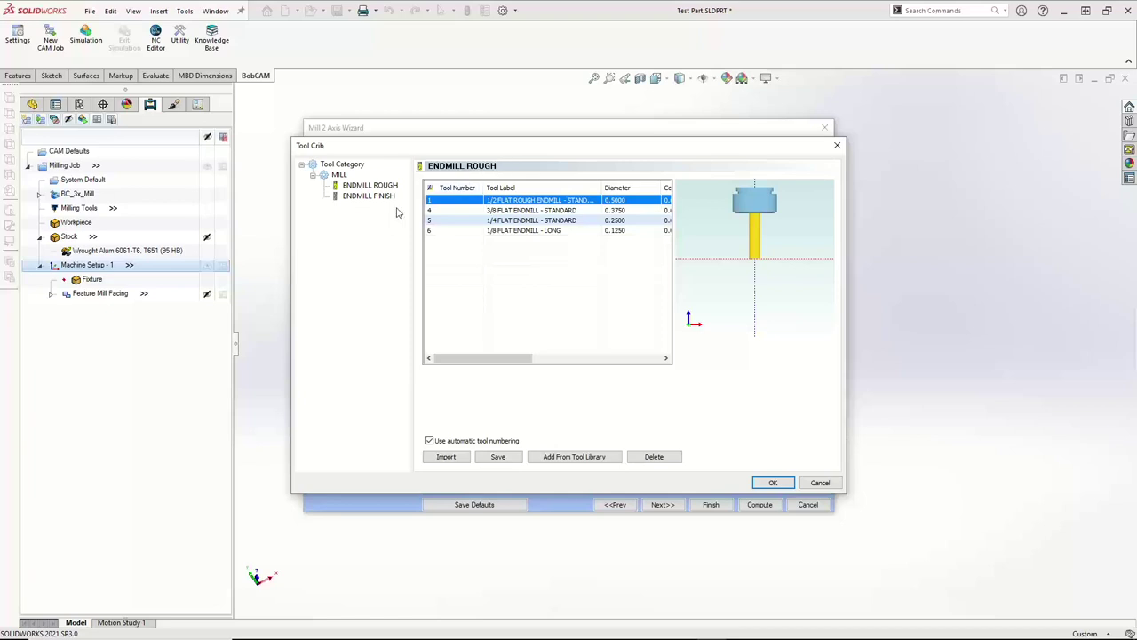
{"action": "left_click", "coordinate": [524, 211]}
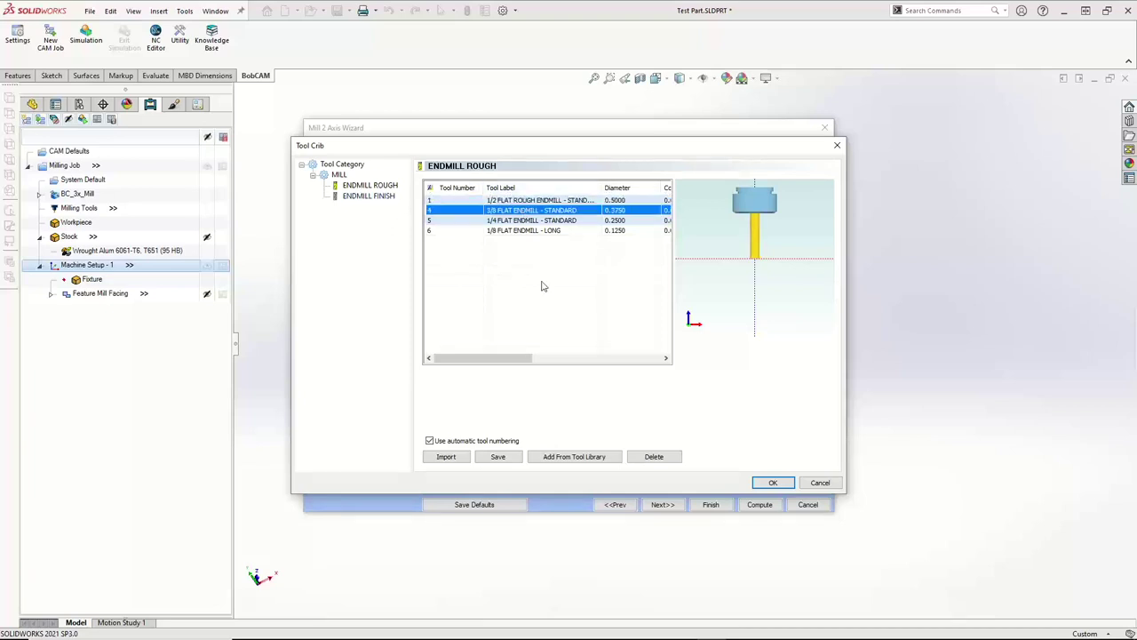
{"action": "left_click", "coordinate": [769, 483]}
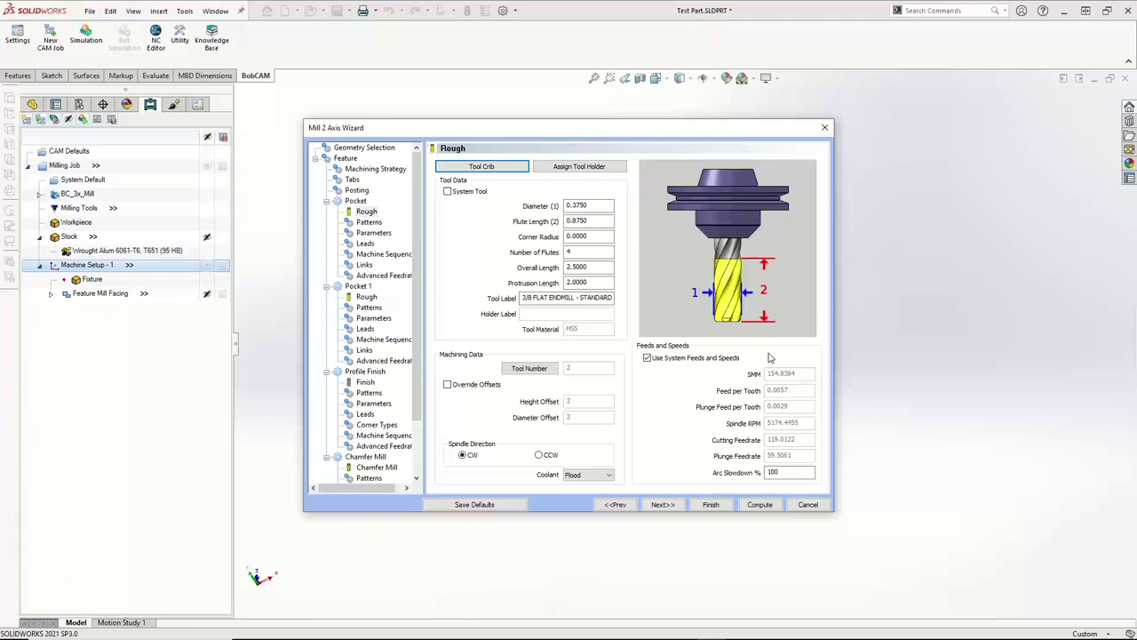
Set manual feeds and speeds: 6000 RPM, cutting feed 50, plunge feed 15.
{"action": "left_click", "coordinate": [713, 358]}
{"action": "type", "text": "63"}
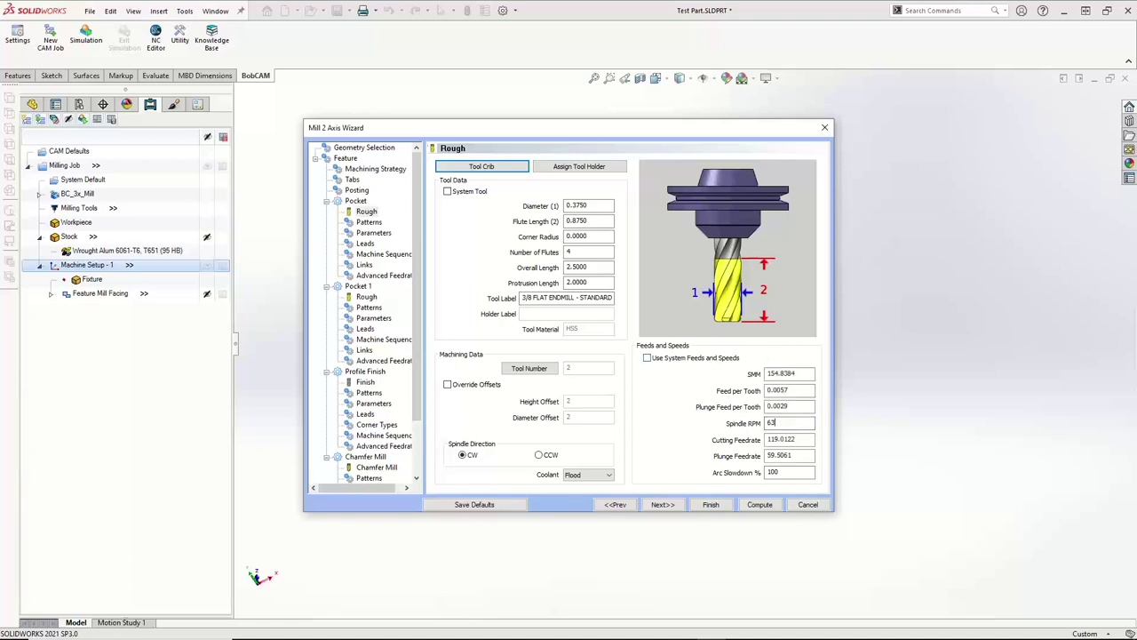
{"action": "type", "text": "000"}
{"action": "key", "text": "Tab"}
{"action": "type", "text": "50"}
{"action": "key", "text": "Tab"}
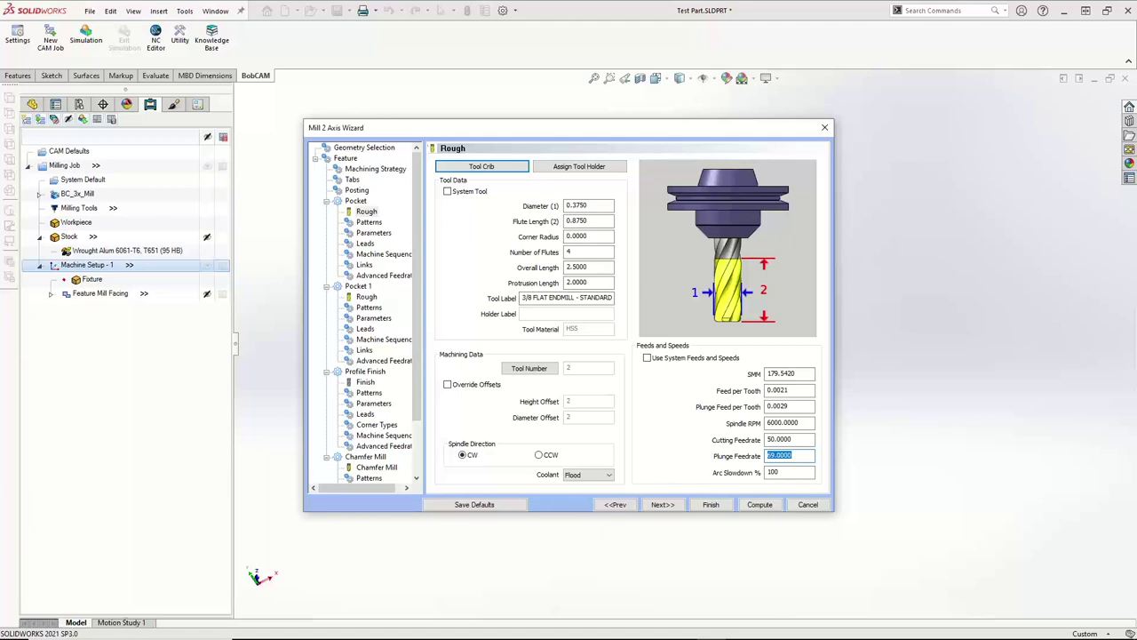
{"action": "type", "text": "15"}
{"action": "left_click", "coordinate": [801, 439]}
{"action": "left_click", "coordinate": [671, 504]}
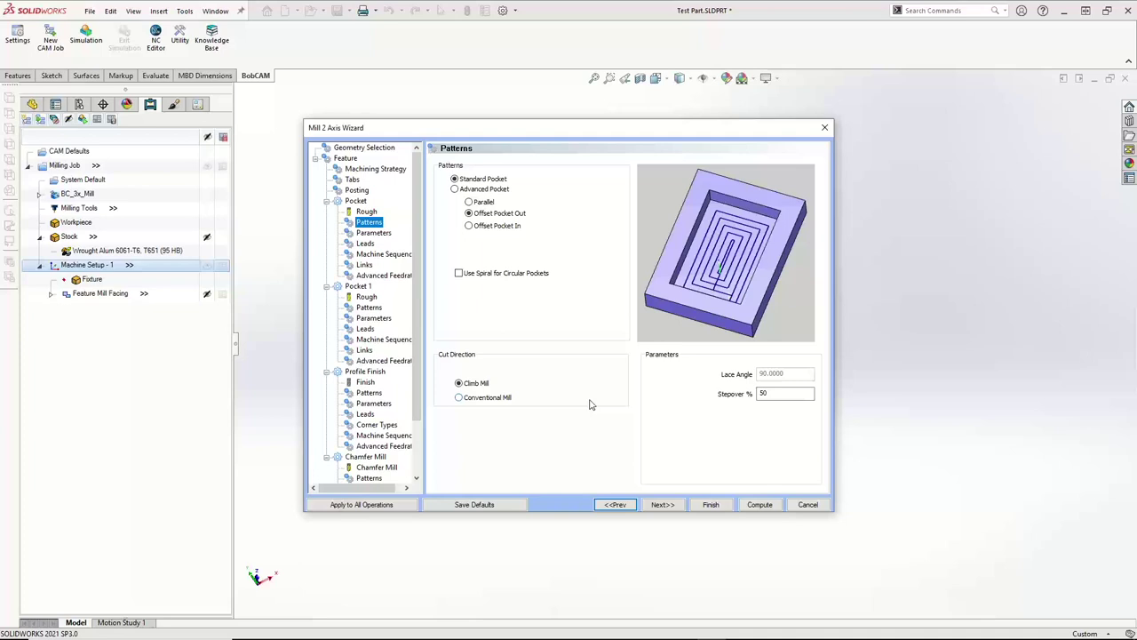
Switch to Advanced Pocket, choose Offset Pocket Out, and set the stepover to 25%.
{"action": "left_click", "coordinate": [454, 189]}
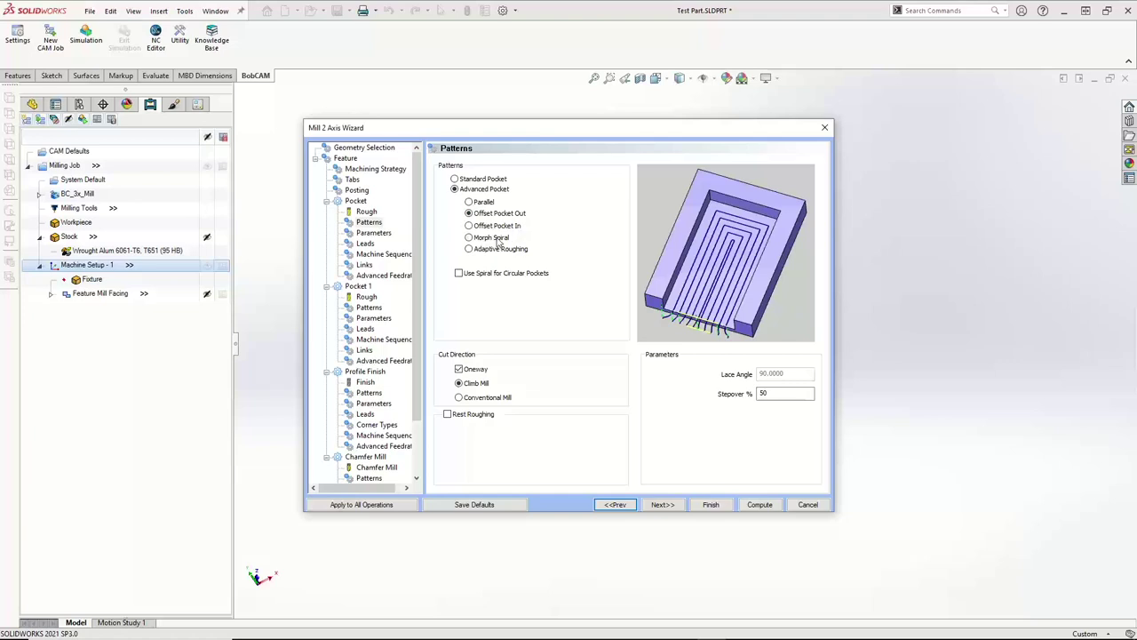
{"action": "left_click", "coordinate": [500, 240]}
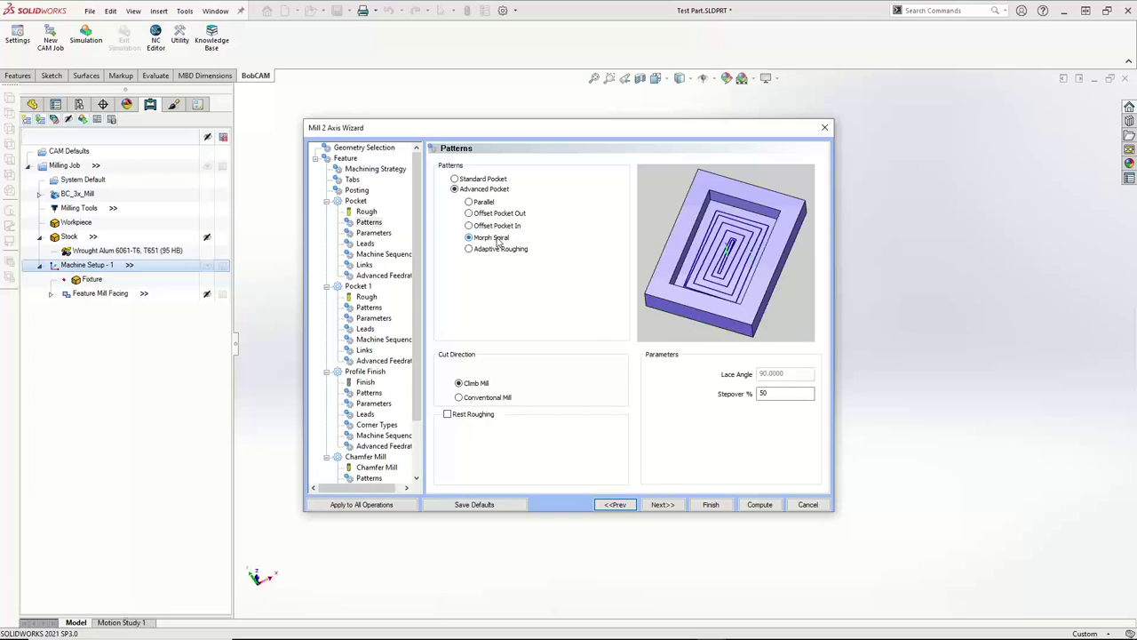
{"action": "left_click", "coordinate": [496, 250]}
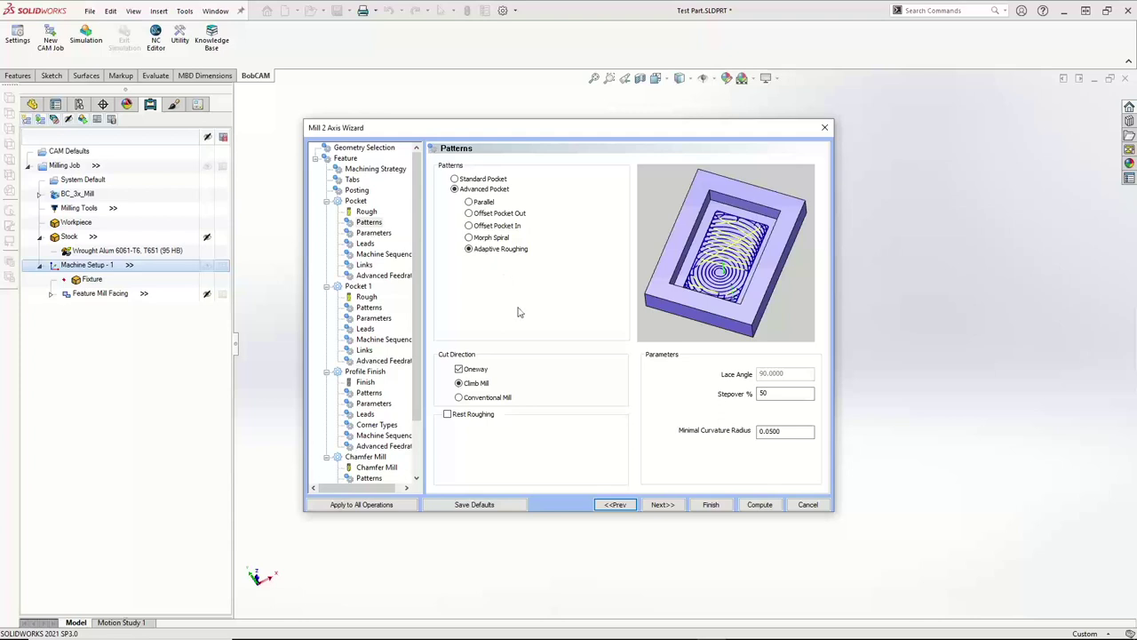
{"action": "left_click", "coordinate": [496, 217]}
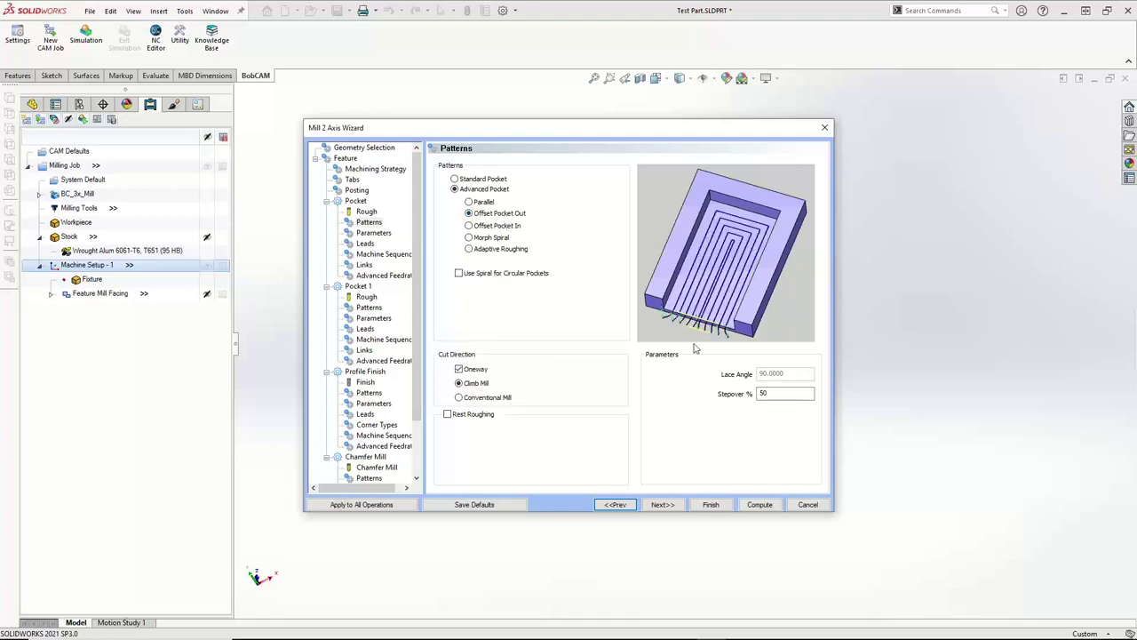
{"action": "double_click", "coordinate": [777, 394]}
{"action": "type", "text": "25"}
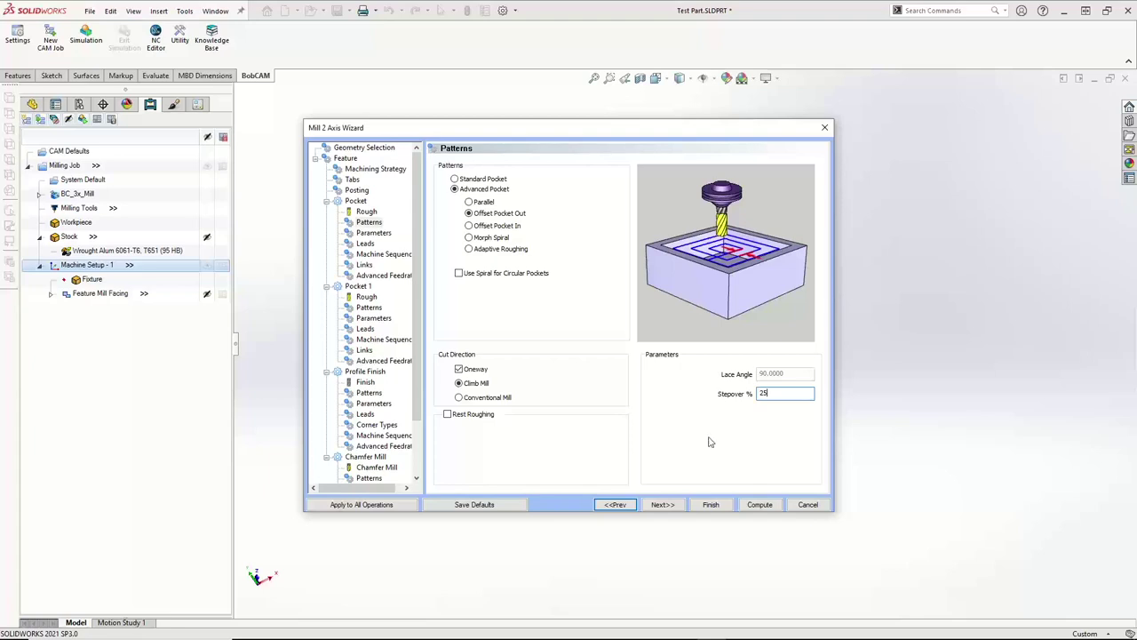
{"action": "left_click", "coordinate": [662, 504]}
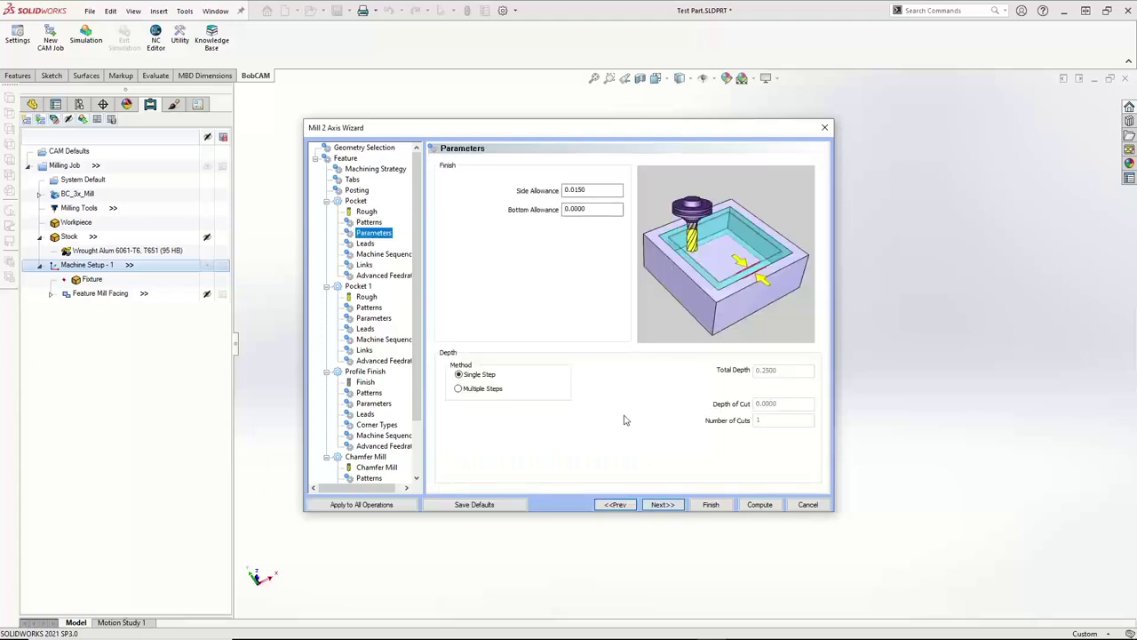
Set a 0.01 side allowance and cut the pocket in Multiple Steps of 0.1250 depth.
{"action": "left_click", "coordinate": [601, 190]}
{"action": "left_click_drag", "start_coordinate": [601, 190], "coordinate": [551, 185]}
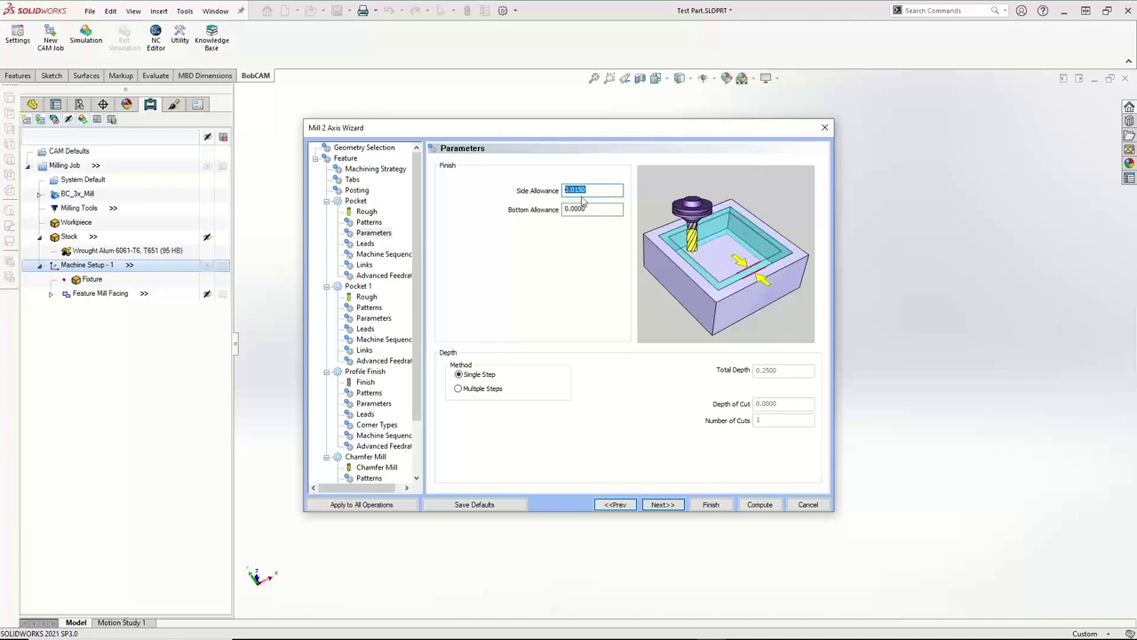
{"action": "type", "text": "0.01"}
{"action": "key", "text": "Tab"}
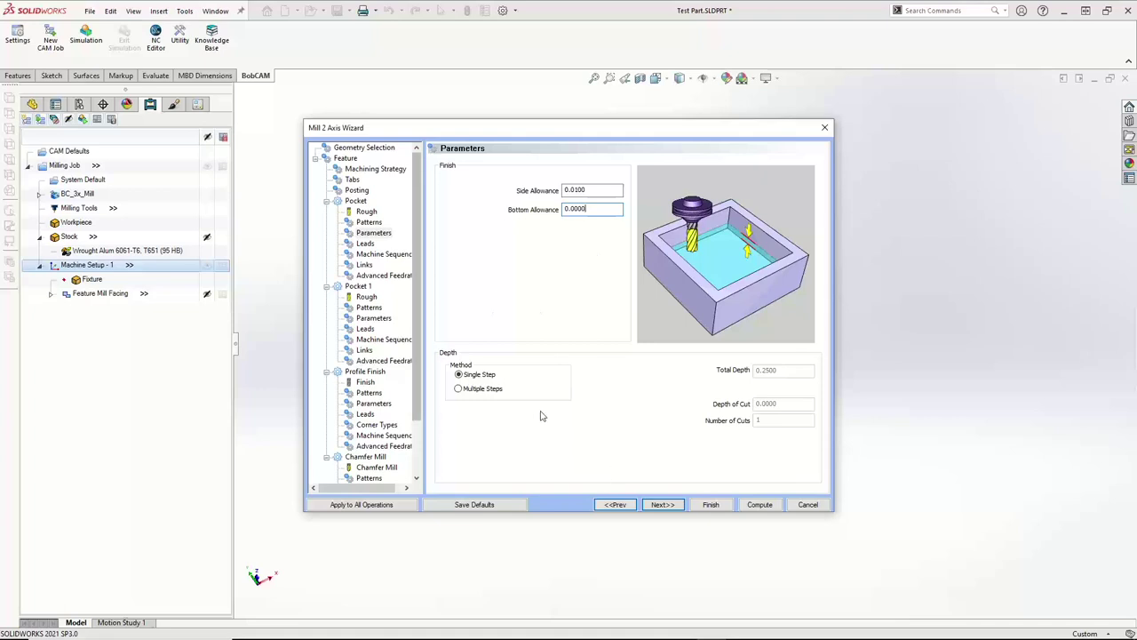
{"action": "left_click", "coordinate": [460, 376]}
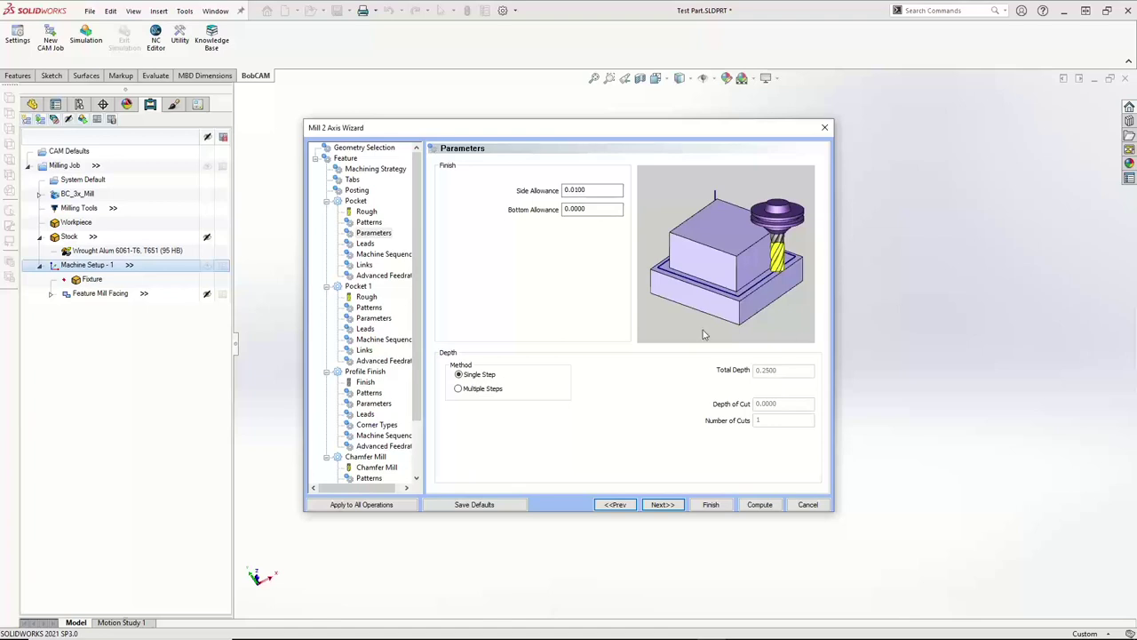
{"action": "left_click", "coordinate": [458, 390]}
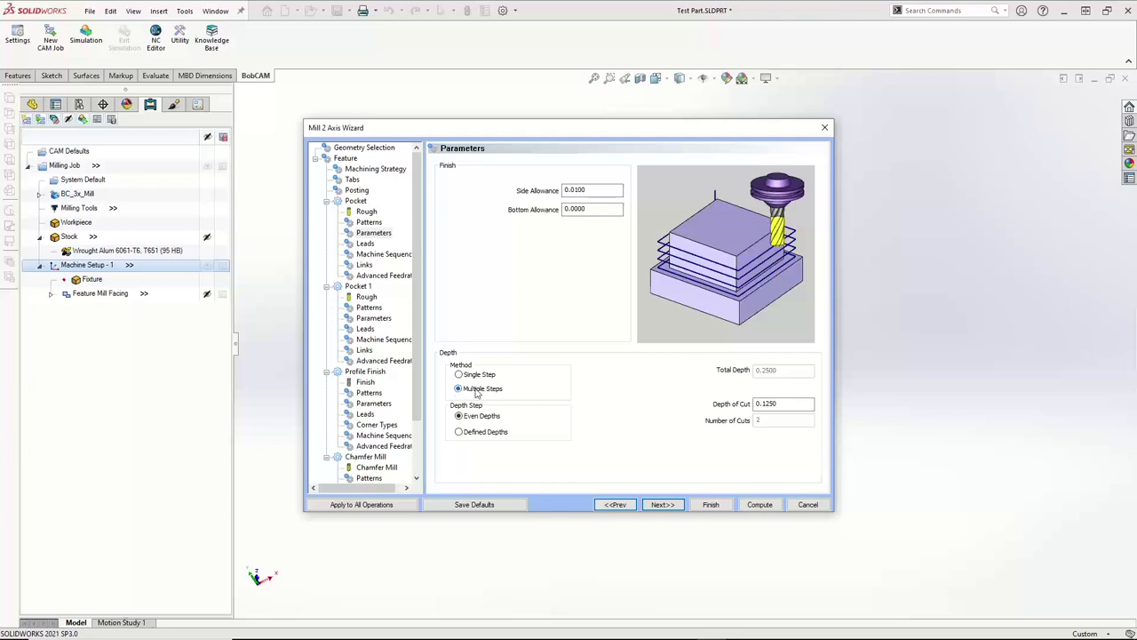
{"action": "double_click", "coordinate": [793, 403]}
{"action": "left_click", "coordinate": [668, 505]}
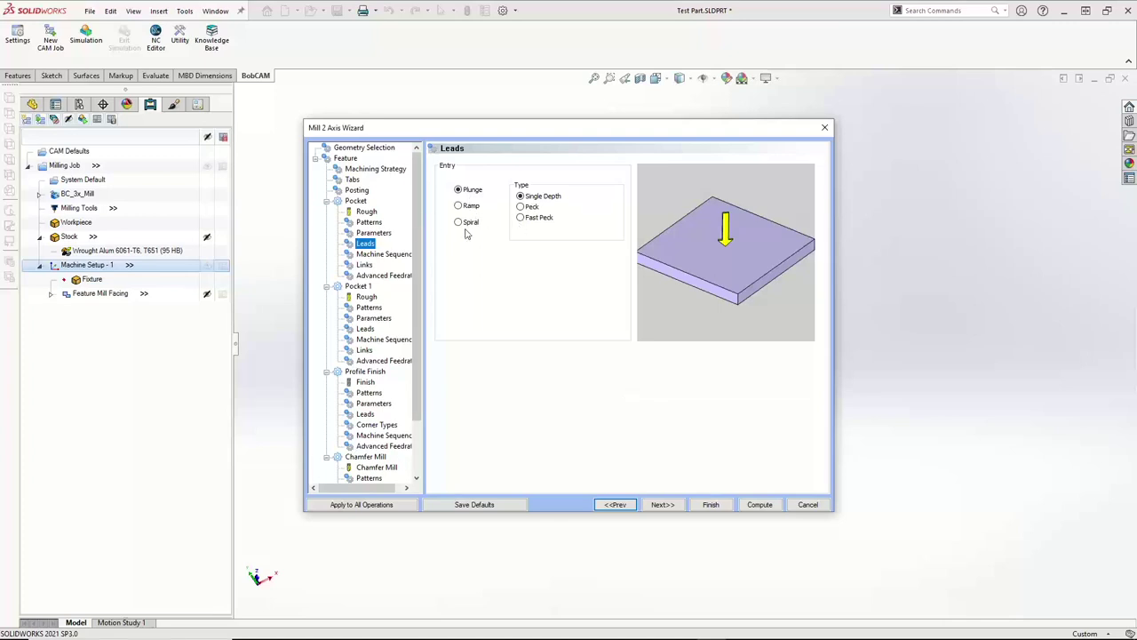
Use a Spiral entry with a 0.125 ramp radius for the pocket leads.
{"action": "left_click", "coordinate": [465, 224]}
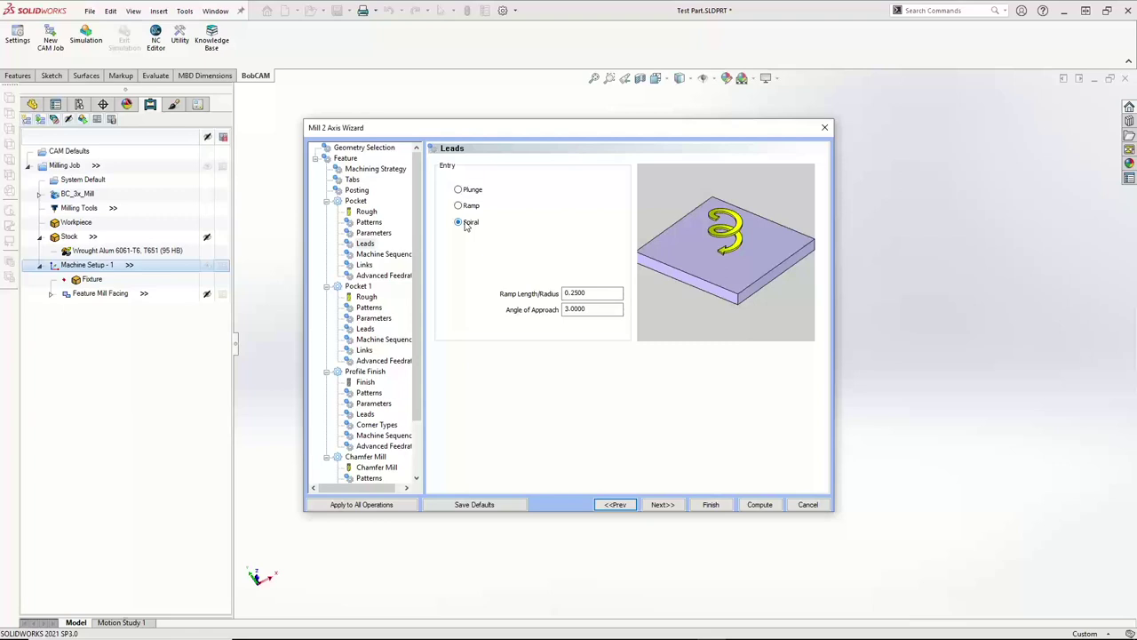
{"action": "left_click_drag", "start_coordinate": [604, 293], "coordinate": [503, 296]}
{"action": "type", "text": ".125"}
{"action": "left_click", "coordinate": [593, 308]}
{"action": "left_click", "coordinate": [662, 504]}
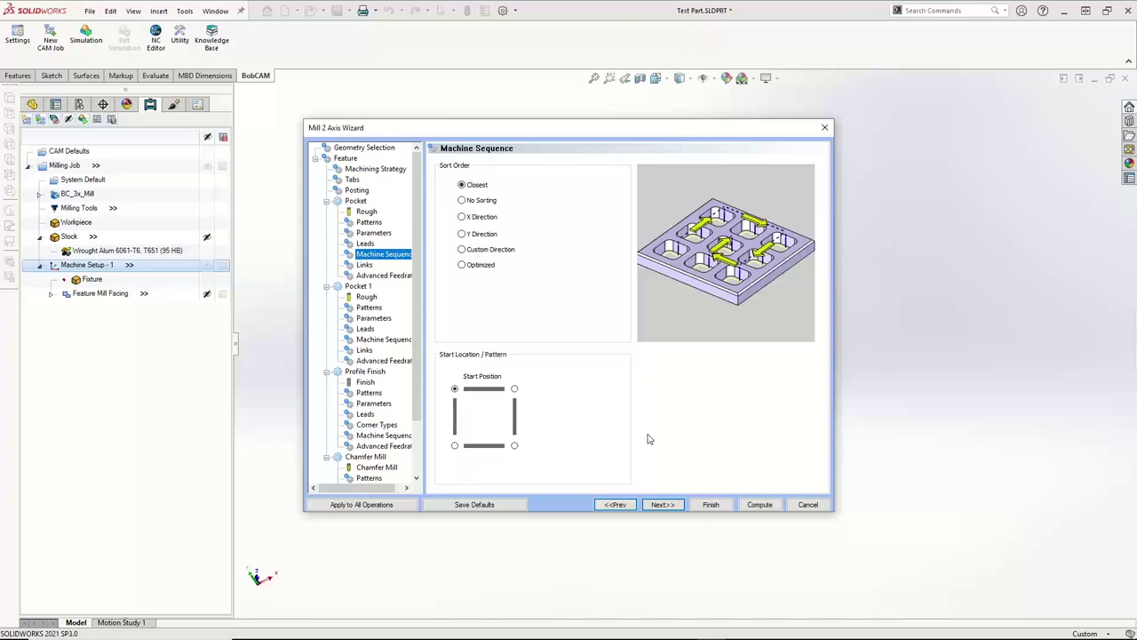
Compare Closest, None and directional sort orders, then machine the pockets in Optimized order.
{"action": "left_click", "coordinate": [479, 265]}
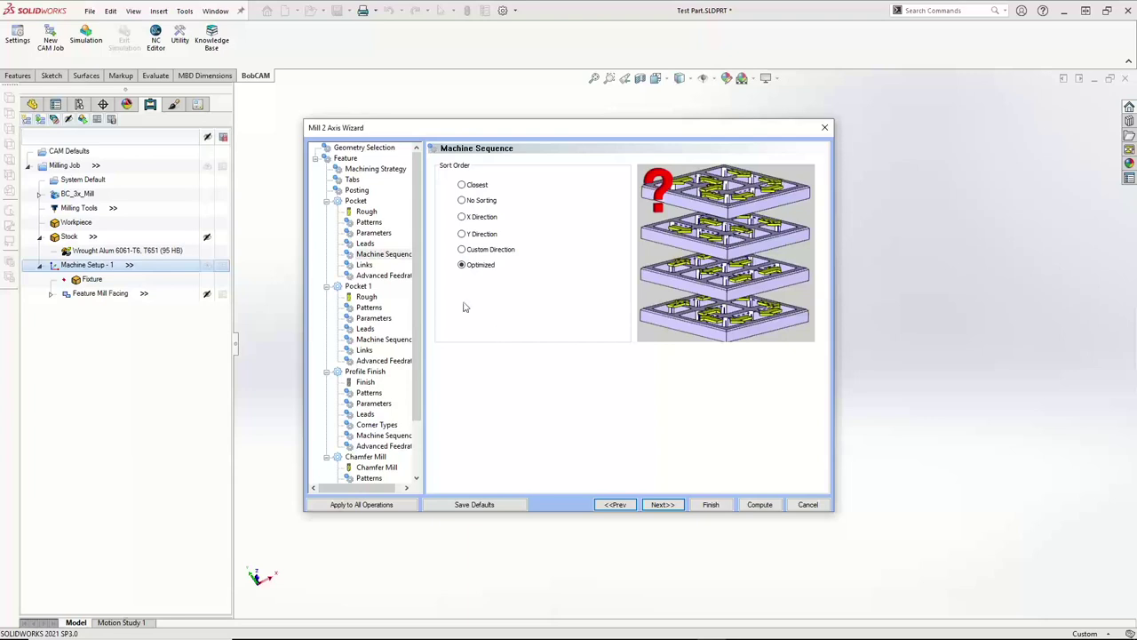
{"action": "left_click", "coordinate": [477, 185]}
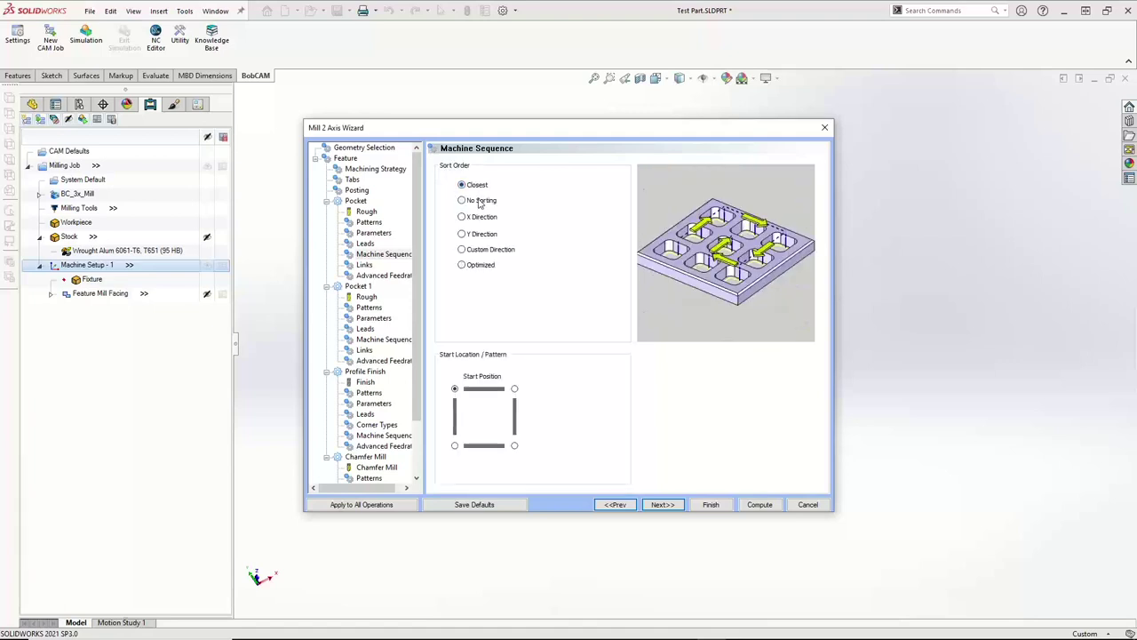
{"action": "left_click", "coordinate": [479, 201]}
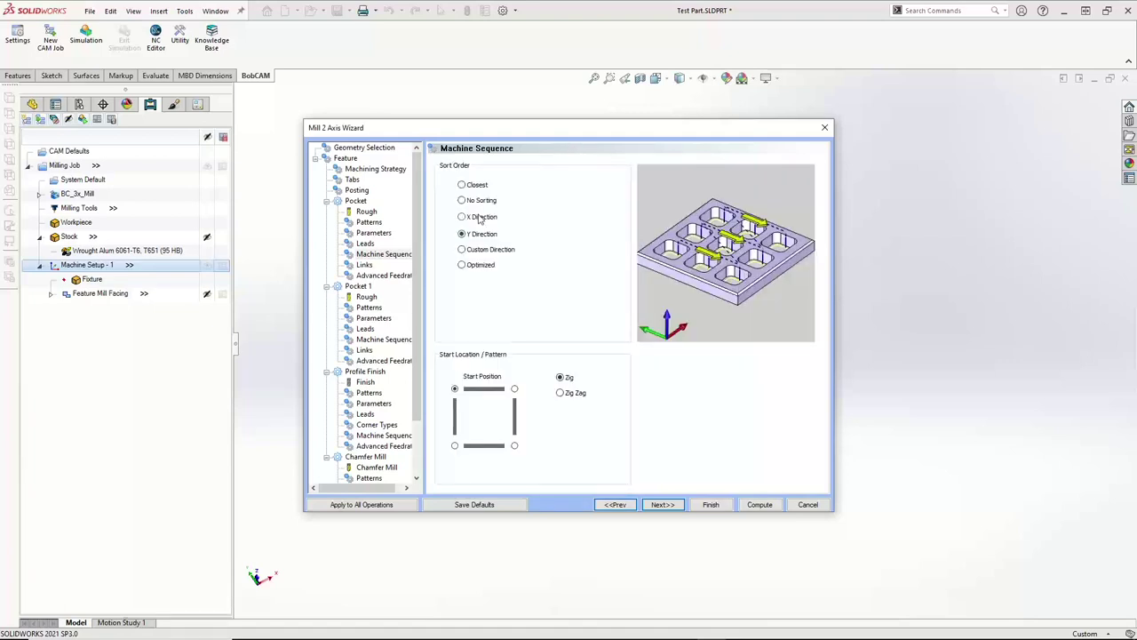
{"action": "left_click", "coordinate": [480, 216]}
{"action": "left_click", "coordinate": [480, 201]}
{"action": "left_click", "coordinate": [480, 185]}
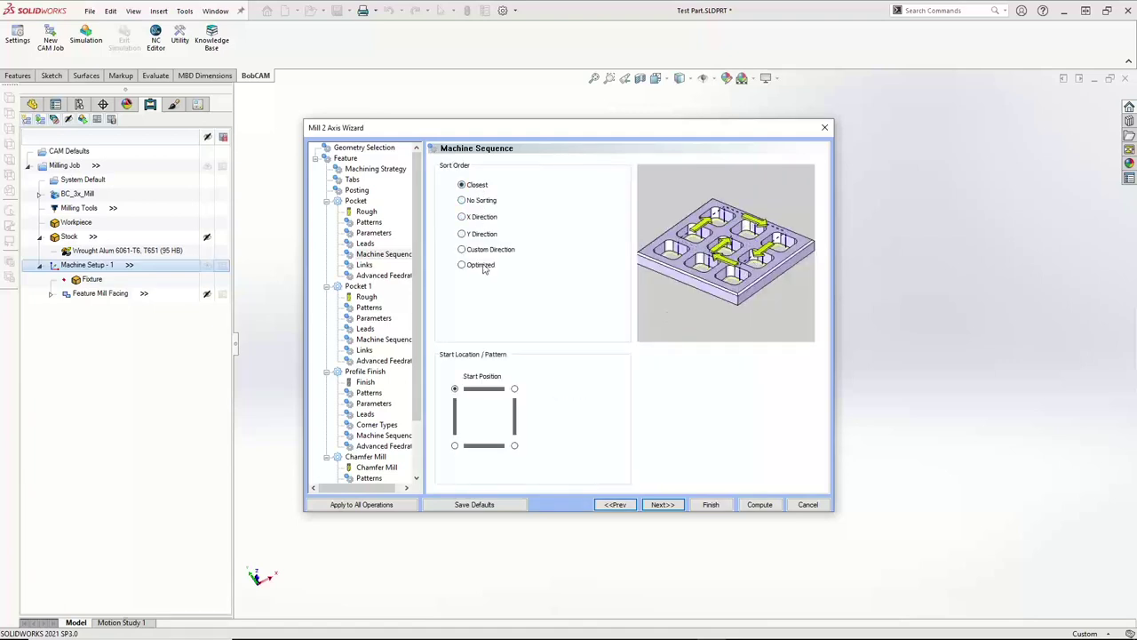
{"action": "left_click", "coordinate": [480, 265]}
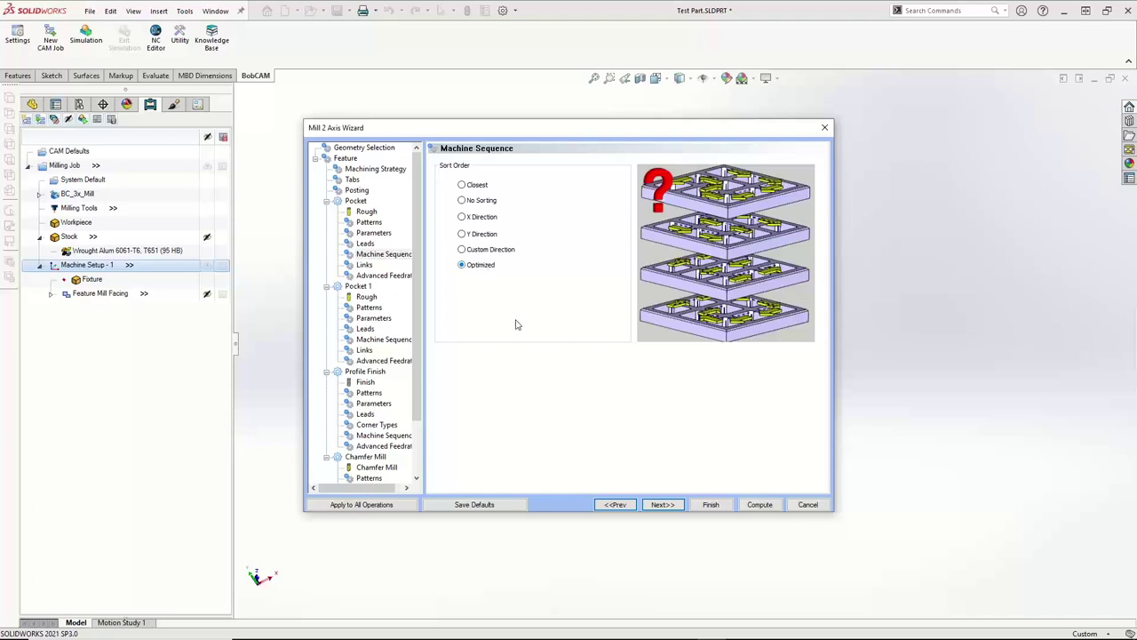
{"action": "left_click", "coordinate": [666, 505]}
{"action": "left_click", "coordinate": [666, 504]}
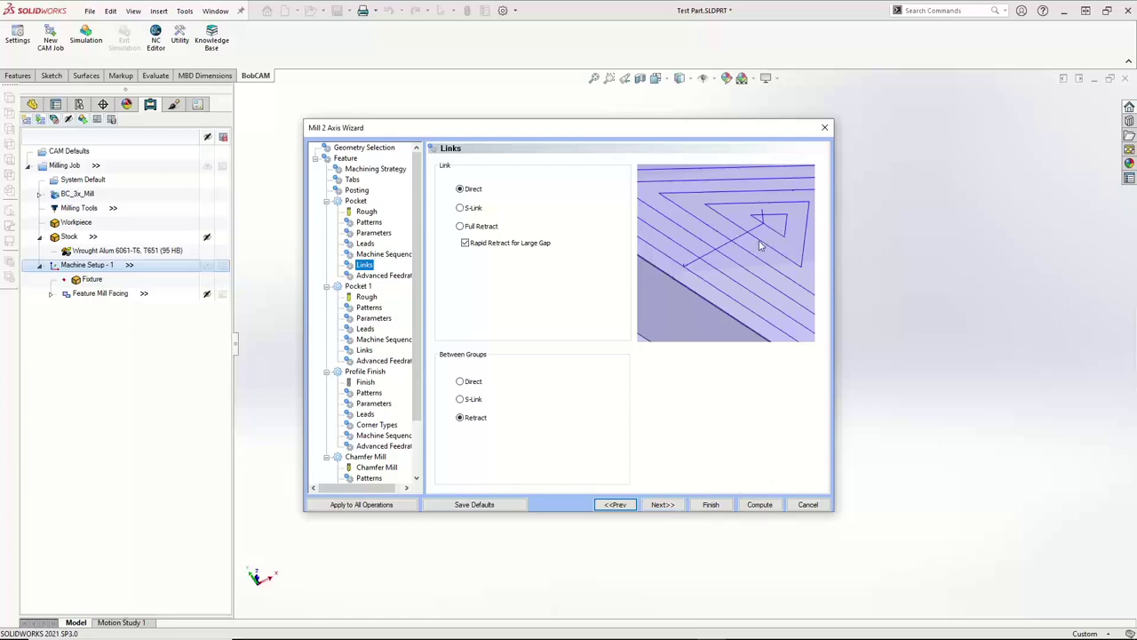
Preview Retract links between cuts, then keep Direct linking while checking the part.
{"action": "left_click", "coordinate": [461, 190]}
{"action": "left_click", "coordinate": [461, 228]}
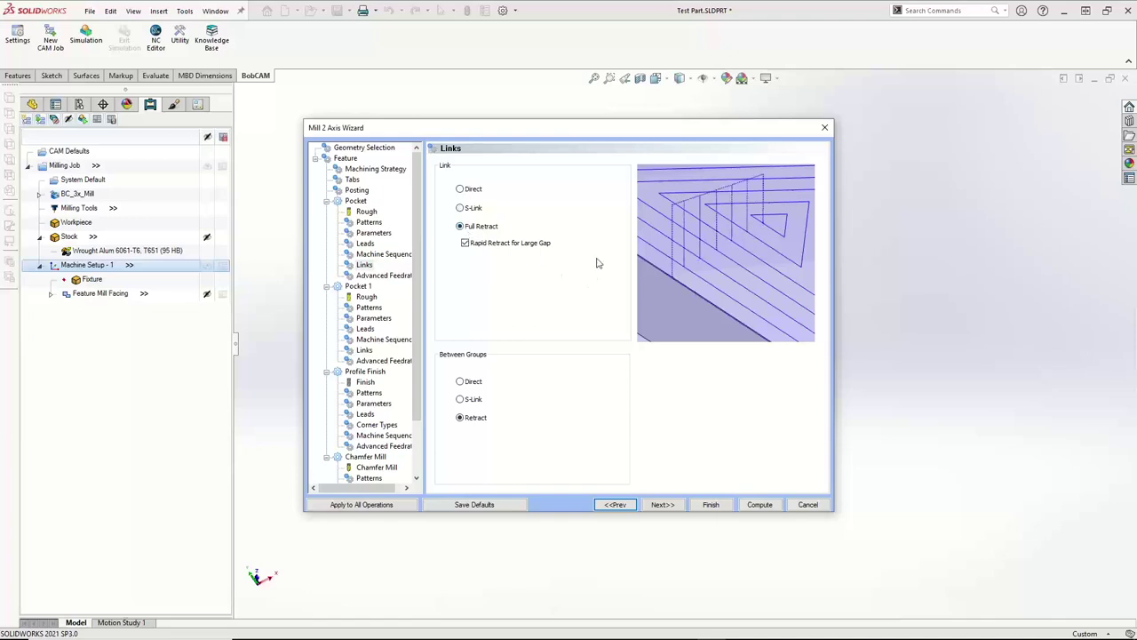
{"action": "left_click", "coordinate": [460, 189]}
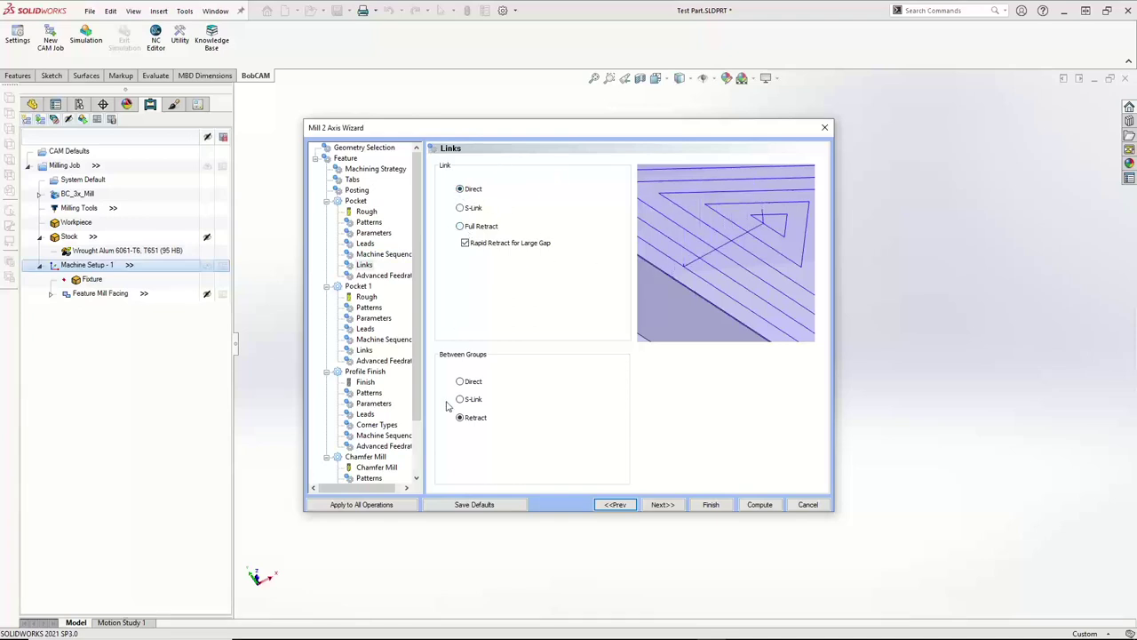
{"action": "left_click_drag", "start_coordinate": [578, 128], "coordinate": [724, 503]}
{"action": "left_click", "coordinate": [661, 441]}
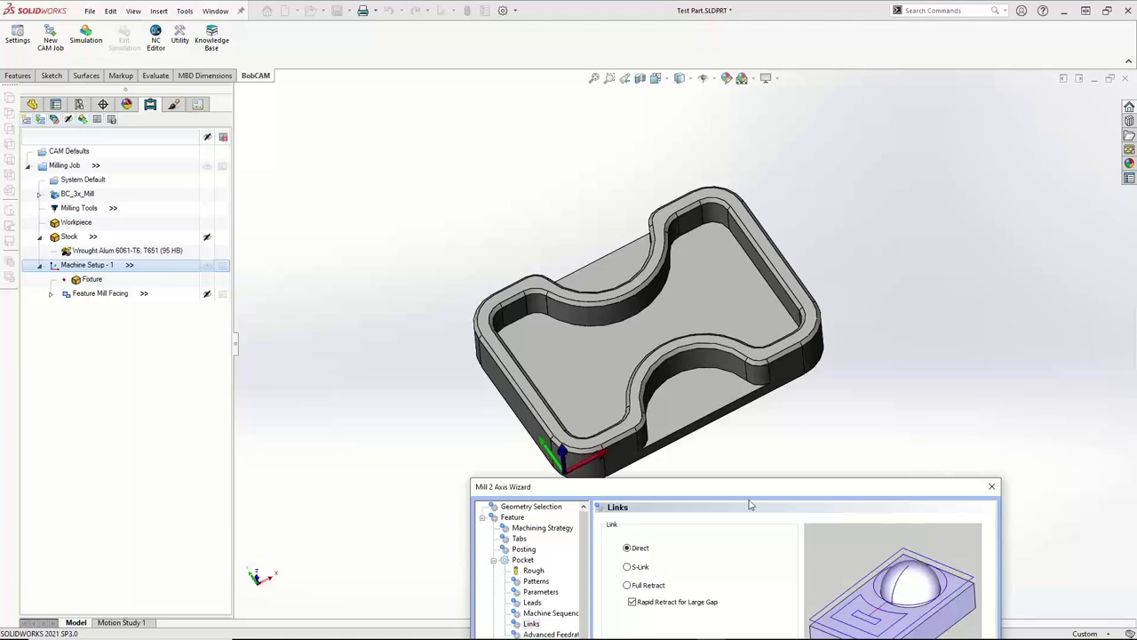
{"action": "left_click_drag", "start_coordinate": [748, 487], "coordinate": [644, 261]}
Set Between Groups to Retract after trying S-link, repositioning the wizard to view the part.
{"action": "left_click", "coordinate": [552, 532]}
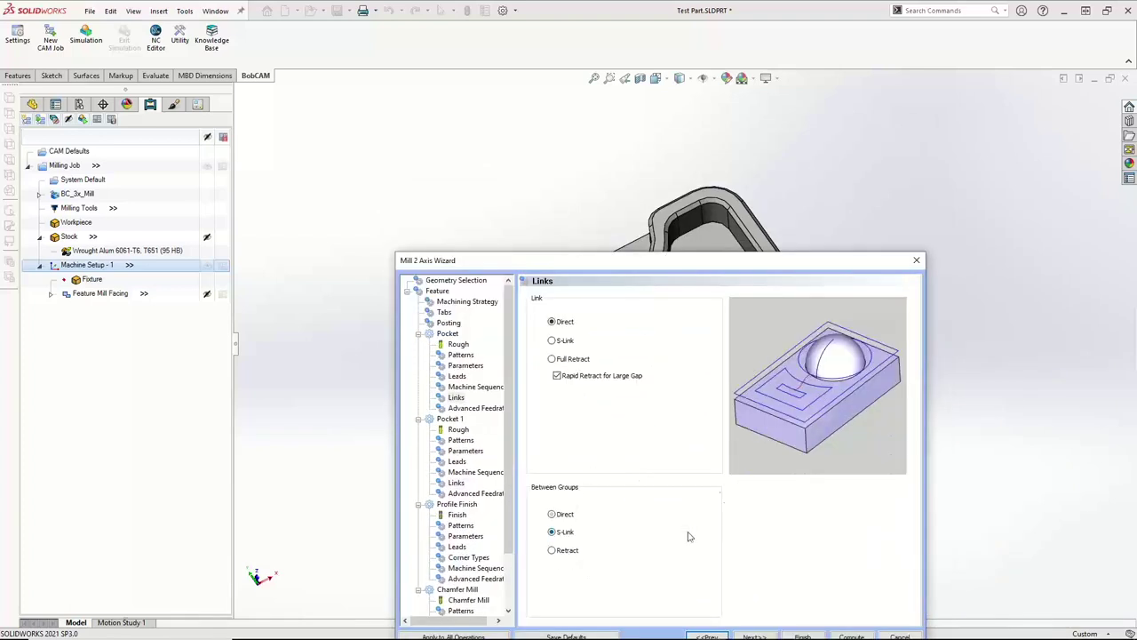
{"action": "left_click", "coordinate": [552, 551]}
{"action": "left_click_drag", "start_coordinate": [616, 266], "coordinate": [651, 564]}
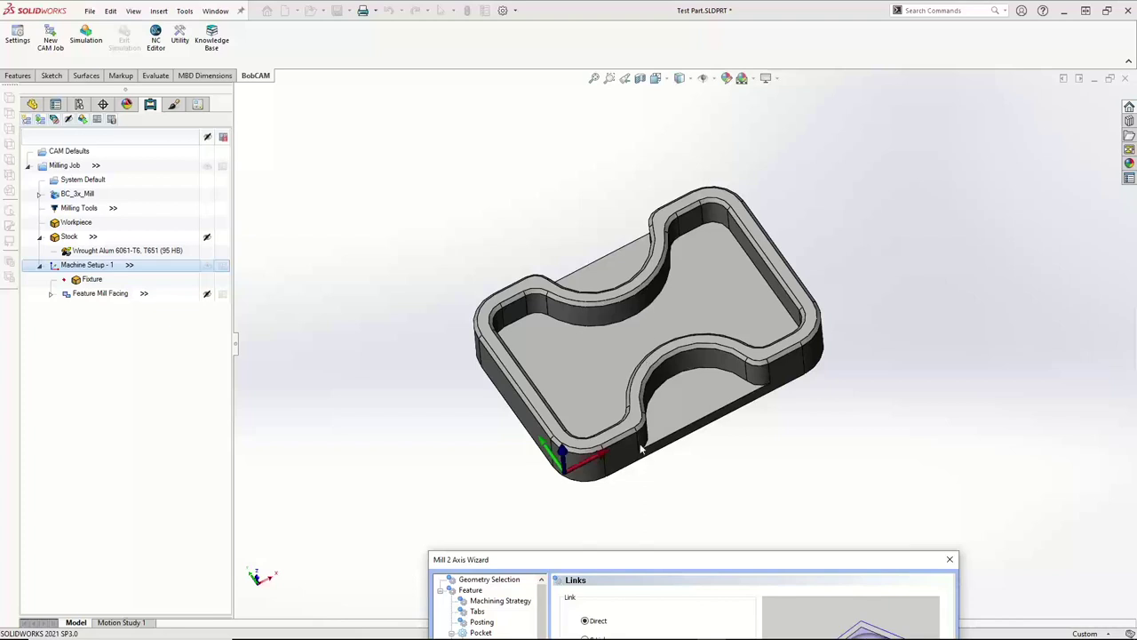
{"action": "left_click_drag", "start_coordinate": [668, 577], "coordinate": [603, 505]}
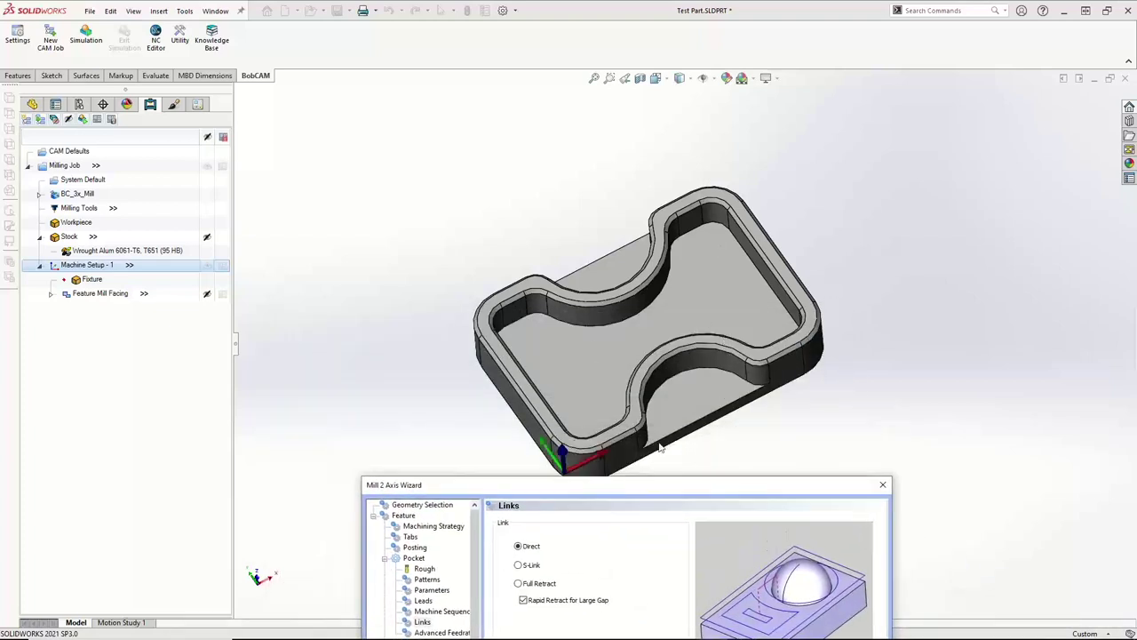
{"action": "left_click_drag", "start_coordinate": [680, 492], "coordinate": [647, 141]}
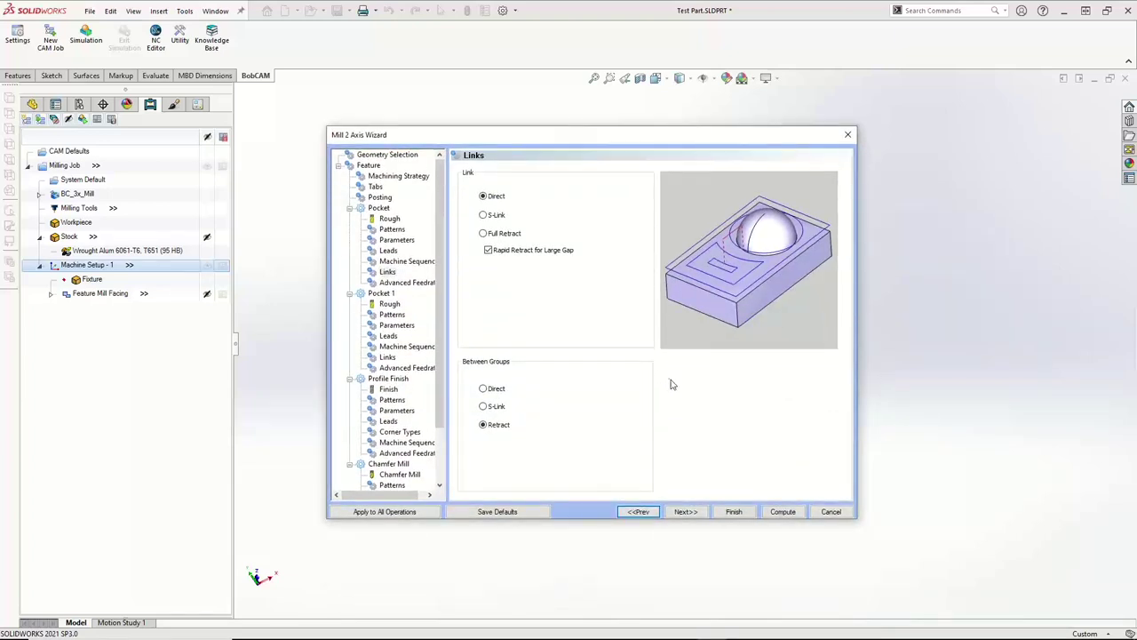
Leave the Pocket's Link Feedrate off and feedrates on Standard after trying Adaptive.
{"action": "left_click", "coordinate": [685, 512]}
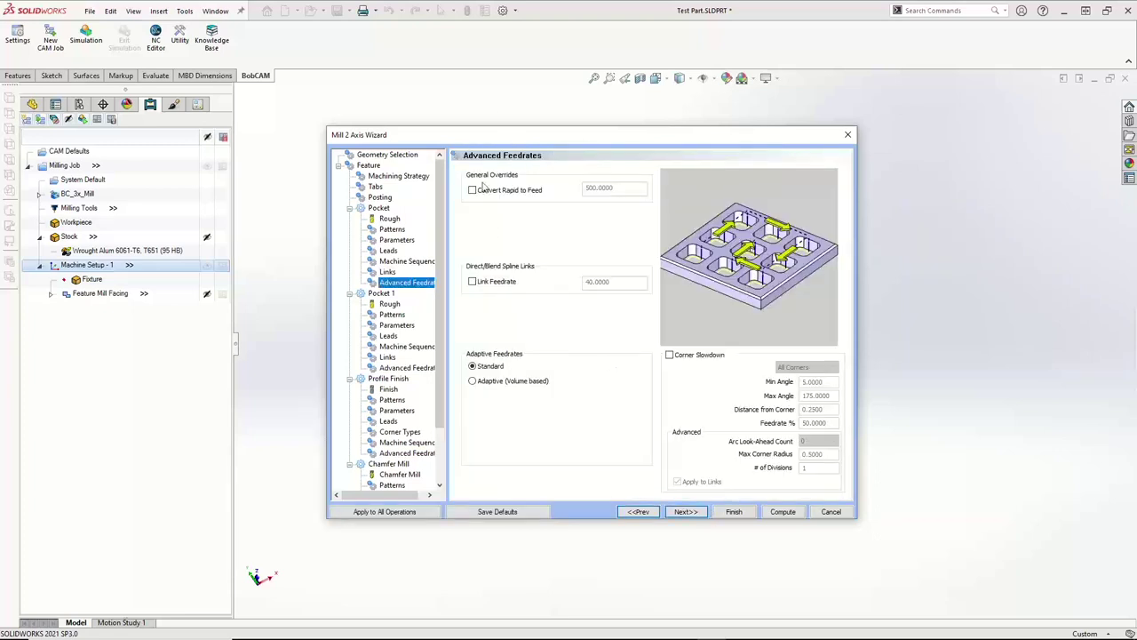
{"action": "left_click", "coordinate": [473, 282]}
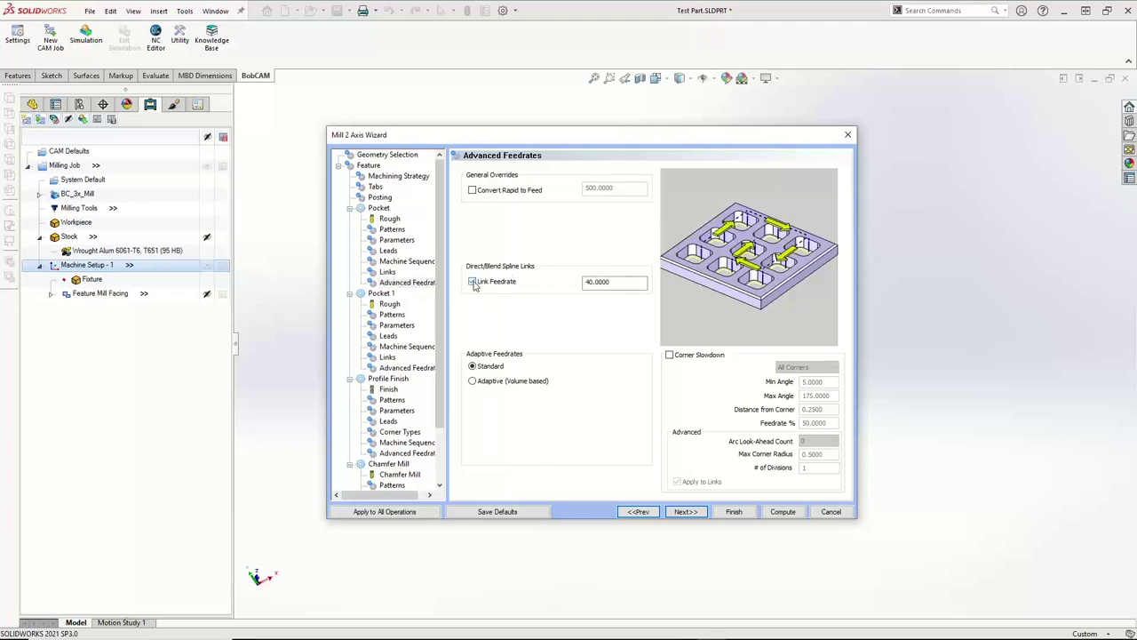
{"action": "left_click", "coordinate": [472, 282]}
{"action": "left_click", "coordinate": [473, 382]}
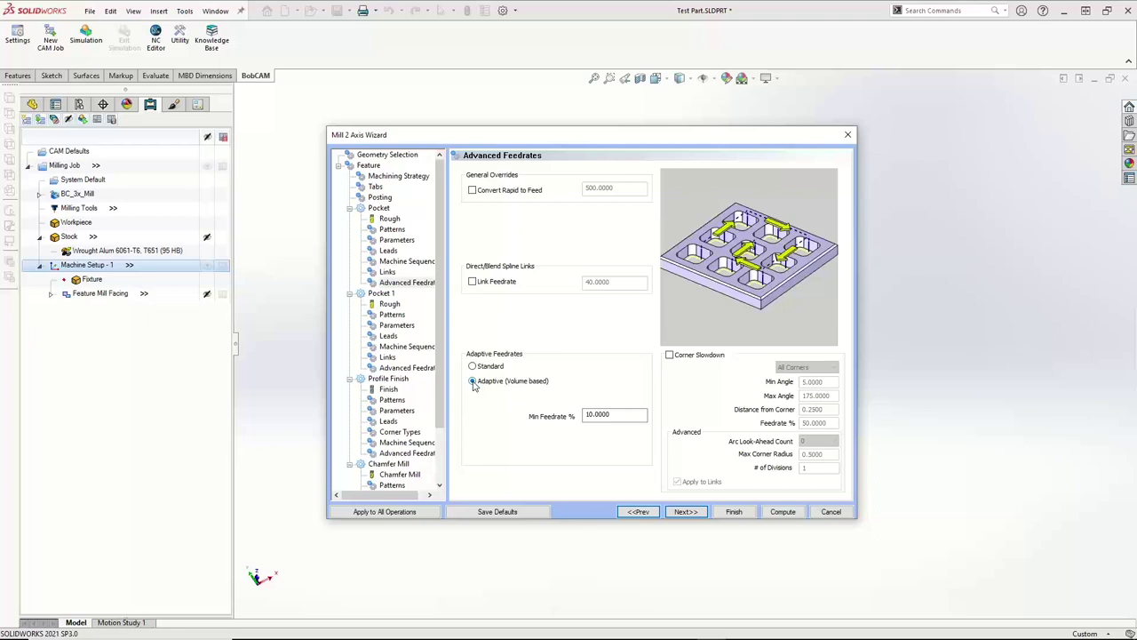
{"action": "left_click", "coordinate": [473, 366]}
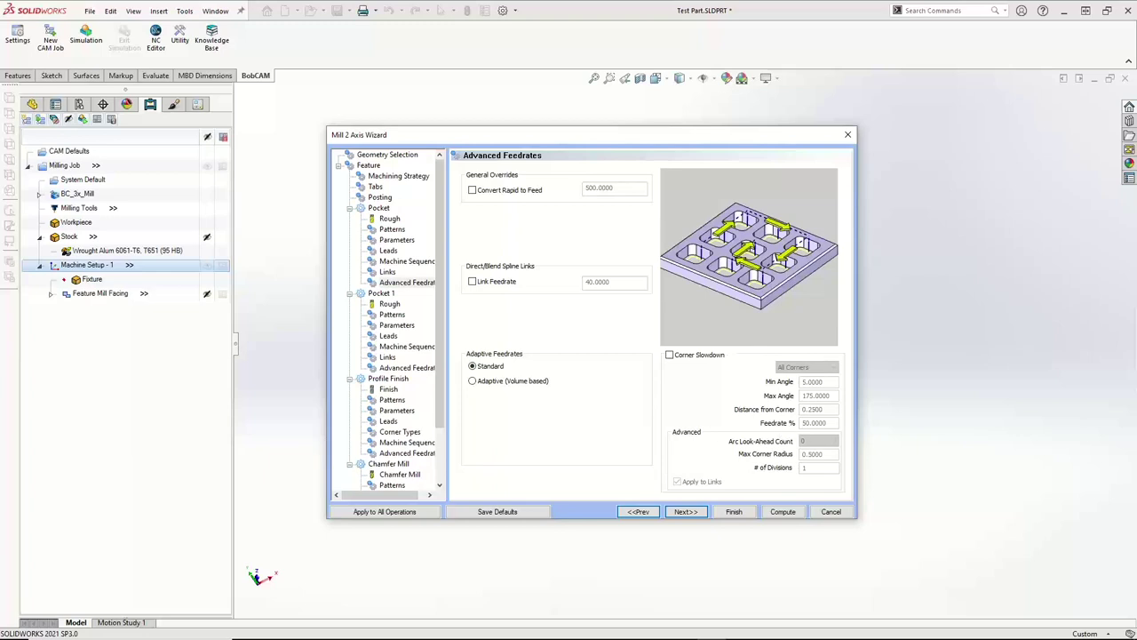
{"action": "left_click", "coordinate": [693, 512]}
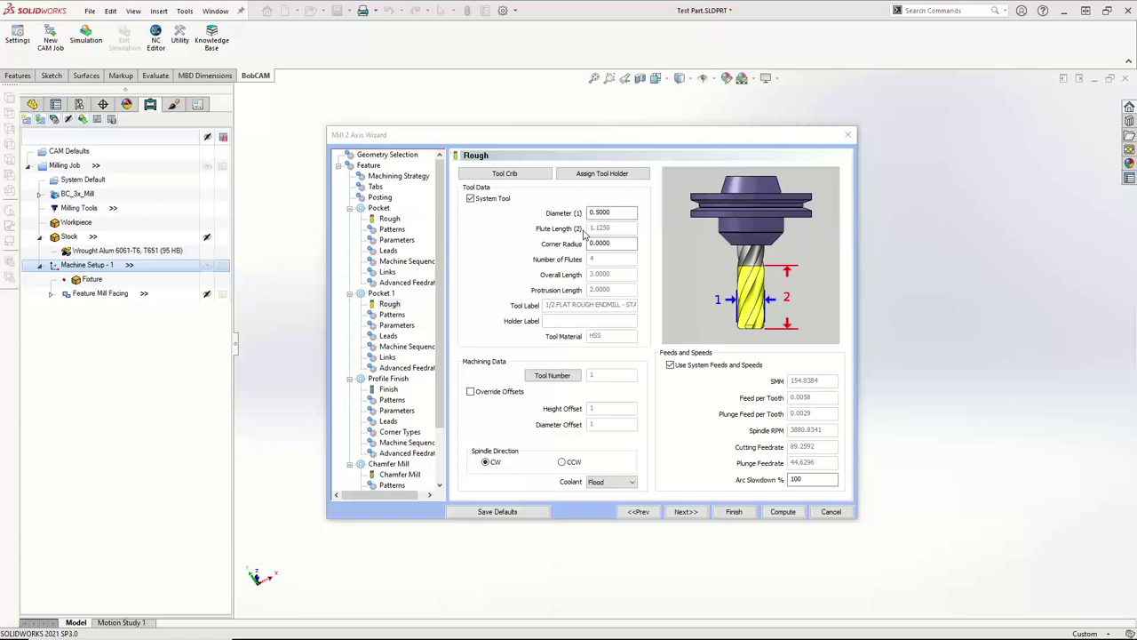
Choose the 1/4 FLAT ENDMILL - STANDARD from the Tool Crib for Pocket 1's roughing.
{"action": "left_click", "coordinate": [526, 175]}
{"action": "left_click", "coordinate": [538, 227]}
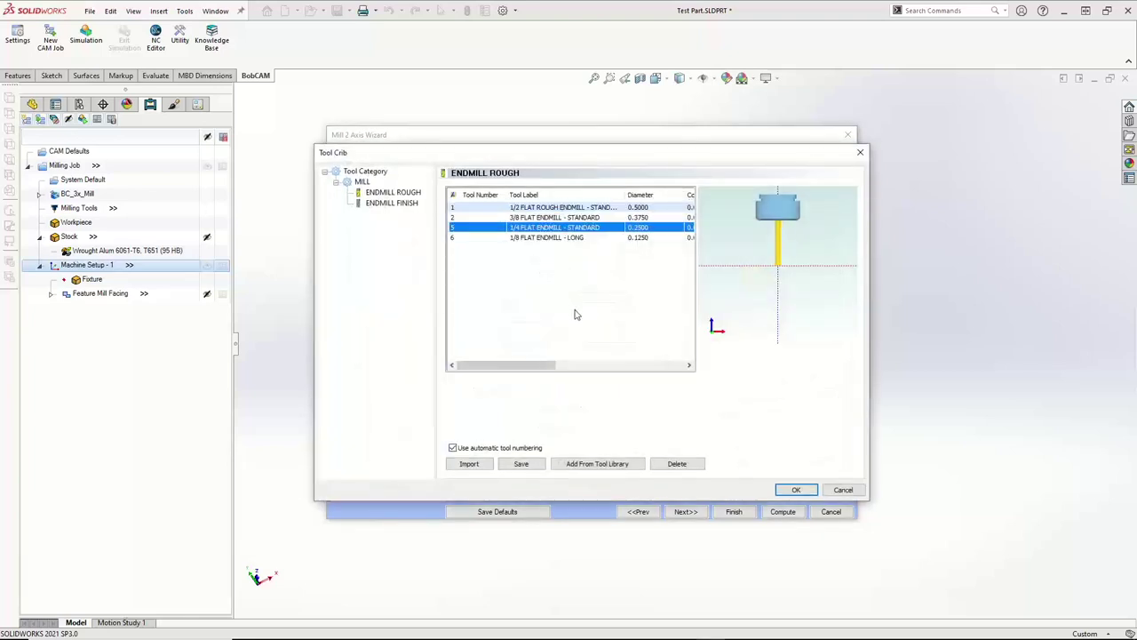
{"action": "left_click", "coordinate": [797, 490]}
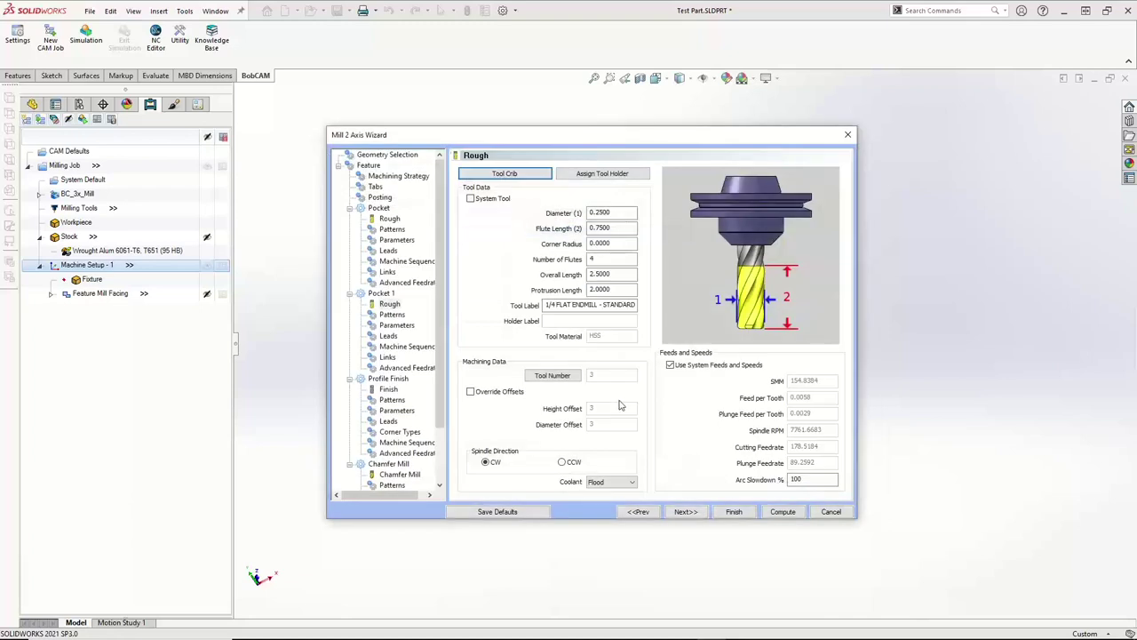
Override system feeds with 6000 RPM, cutting feedrate 35 and plunge feedrate 20.
{"action": "left_click", "coordinate": [671, 365]}
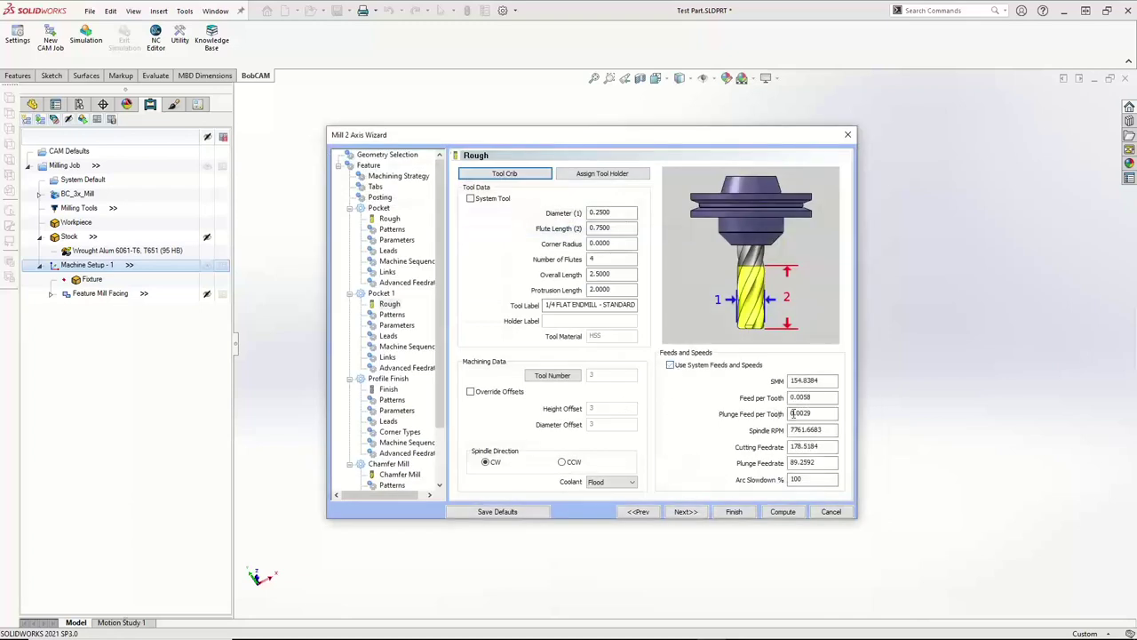
{"action": "double_click", "coordinate": [828, 429]}
{"action": "type", "text": "6000"}
{"action": "key", "text": "Tab"}
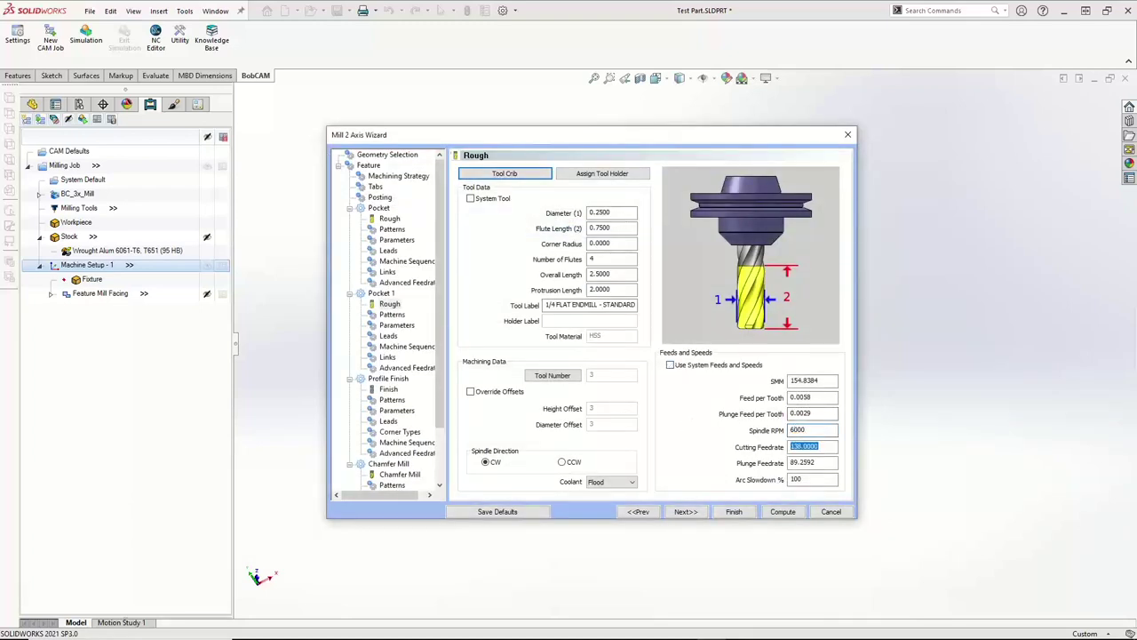
{"action": "type", "text": "35"}
{"action": "key", "text": "Tab"}
{"action": "type", "text": "20"}
{"action": "key", "text": "Tab"}
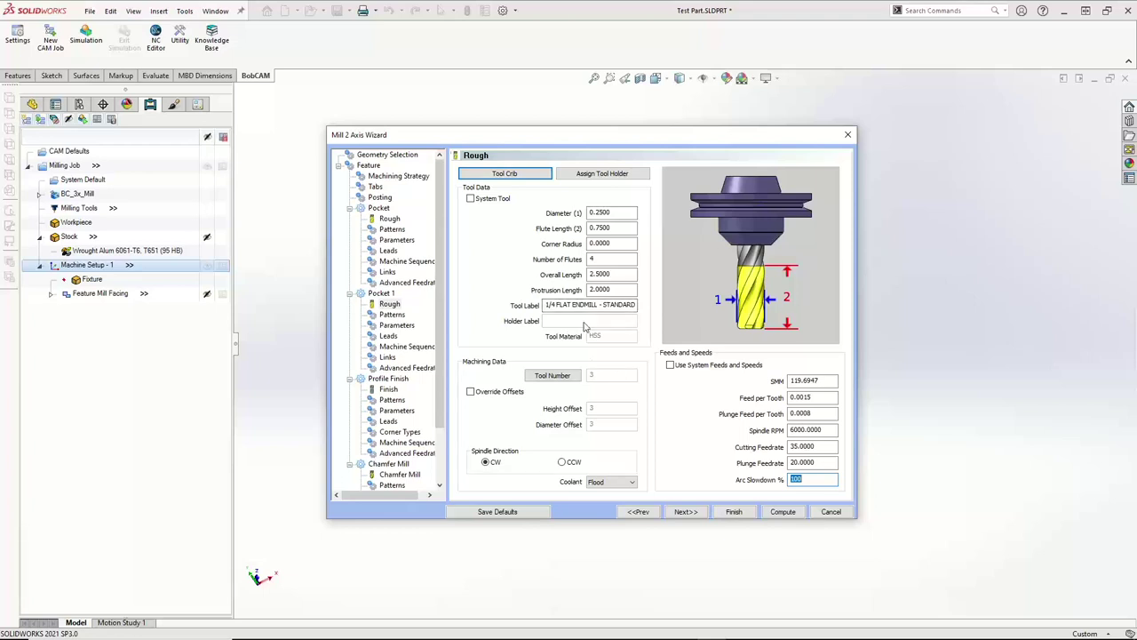
Switch Pocket 1 to Advanced Pocket with 25% stepover and Rest Roughing enabled.
{"action": "left_click", "coordinate": [685, 511]}
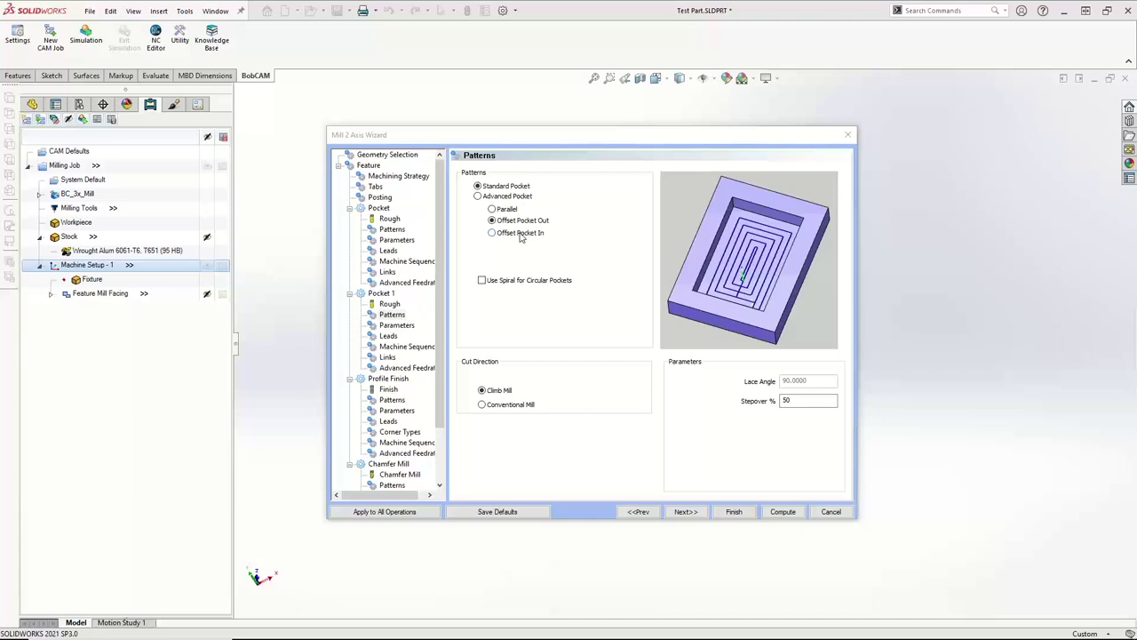
{"action": "left_click", "coordinate": [508, 196]}
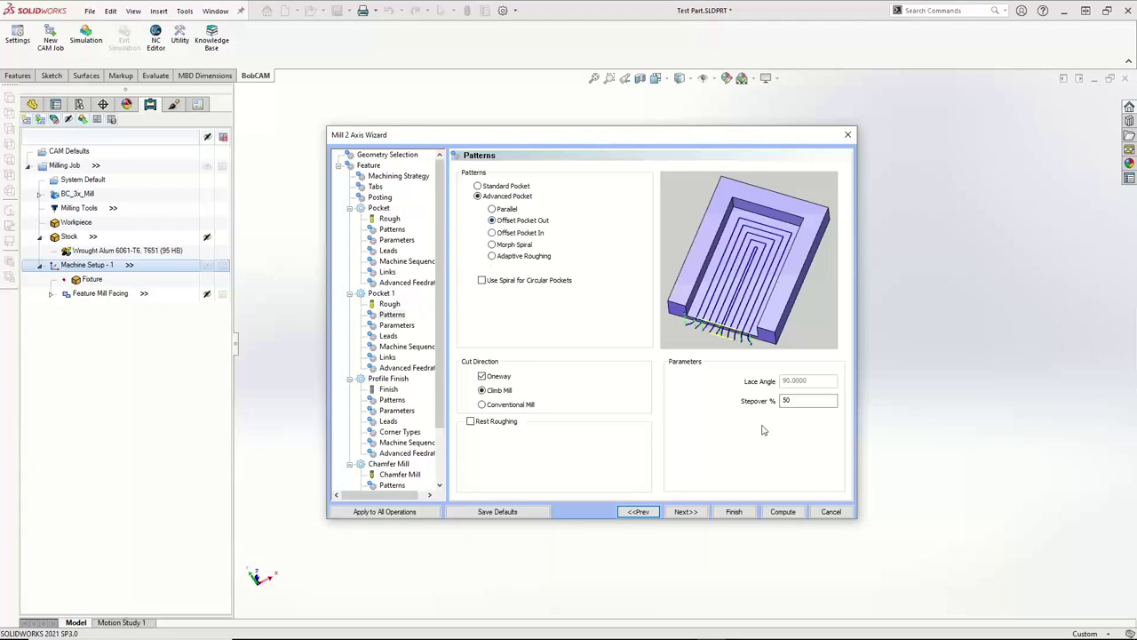
{"action": "double_click", "coordinate": [798, 400]}
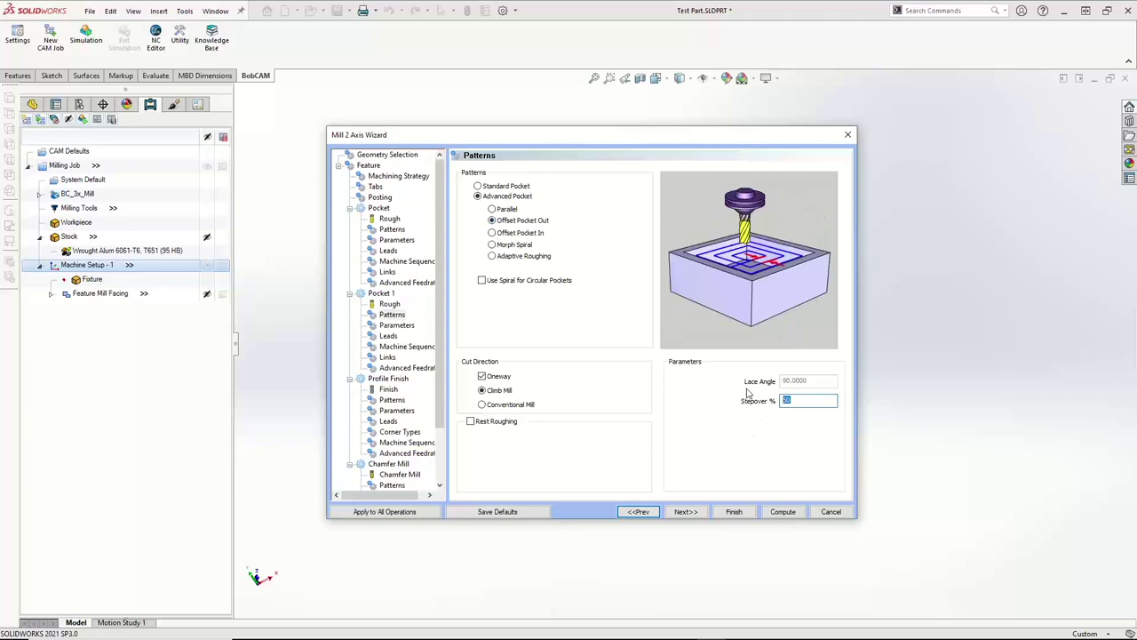
{"action": "type", "text": "25"}
{"action": "left_click", "coordinate": [470, 422]}
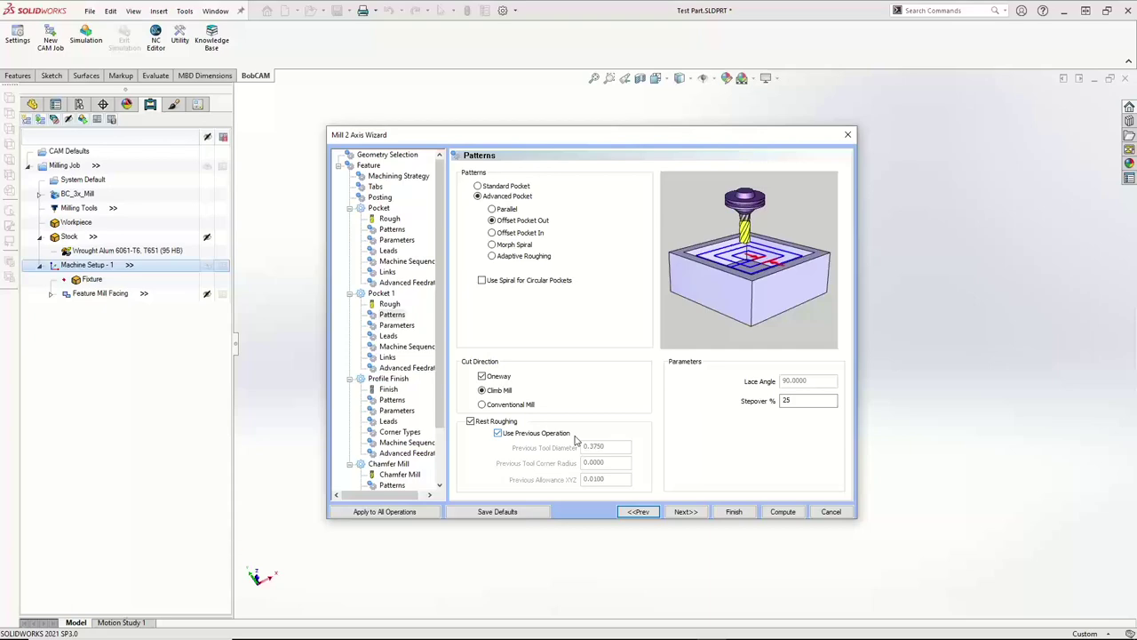
{"action": "left_click_drag", "start_coordinate": [610, 139], "coordinate": [650, 503]}
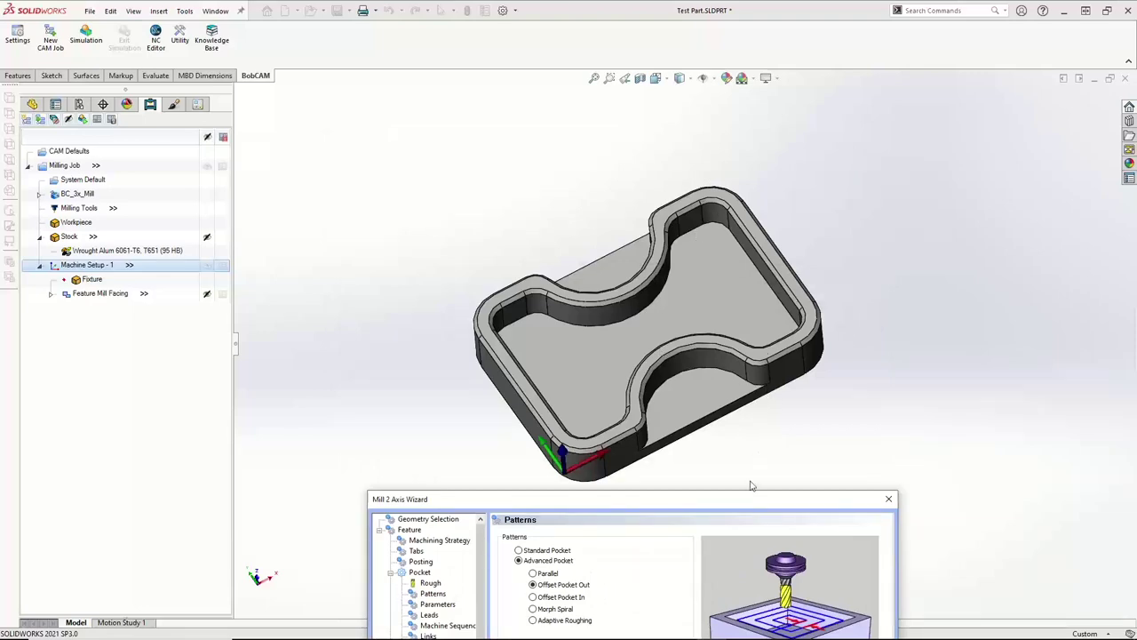
{"action": "left_click_drag", "start_coordinate": [753, 498], "coordinate": [745, 133]}
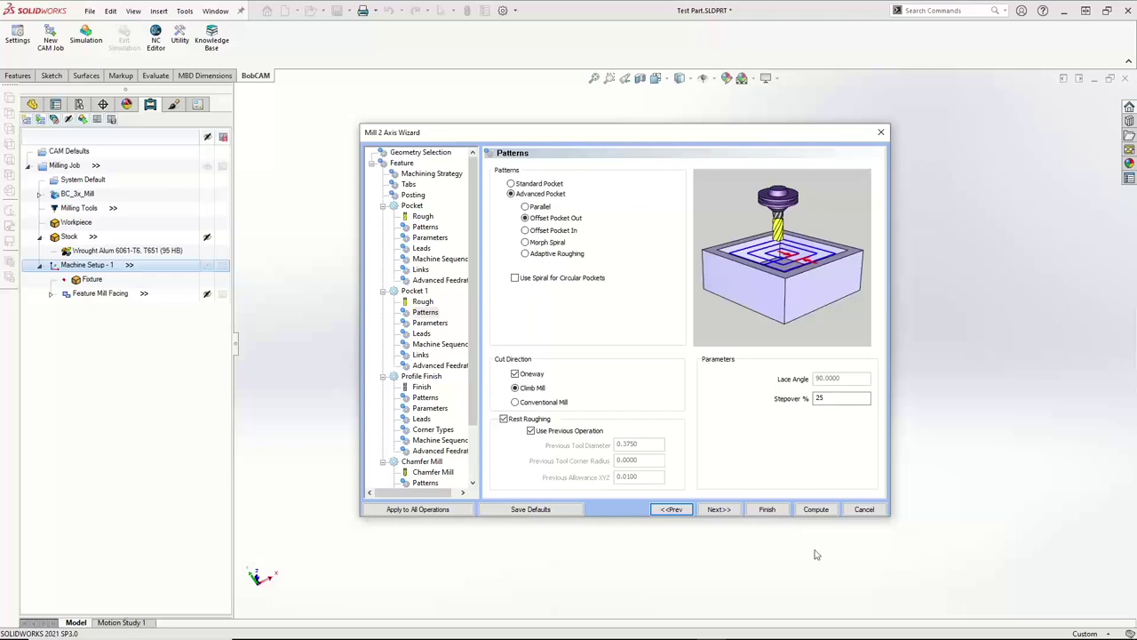
Set Pocket 1's side allowance to 0.0100 and cut it in multiple 0.1250 depth steps.
{"action": "left_click", "coordinate": [718, 509]}
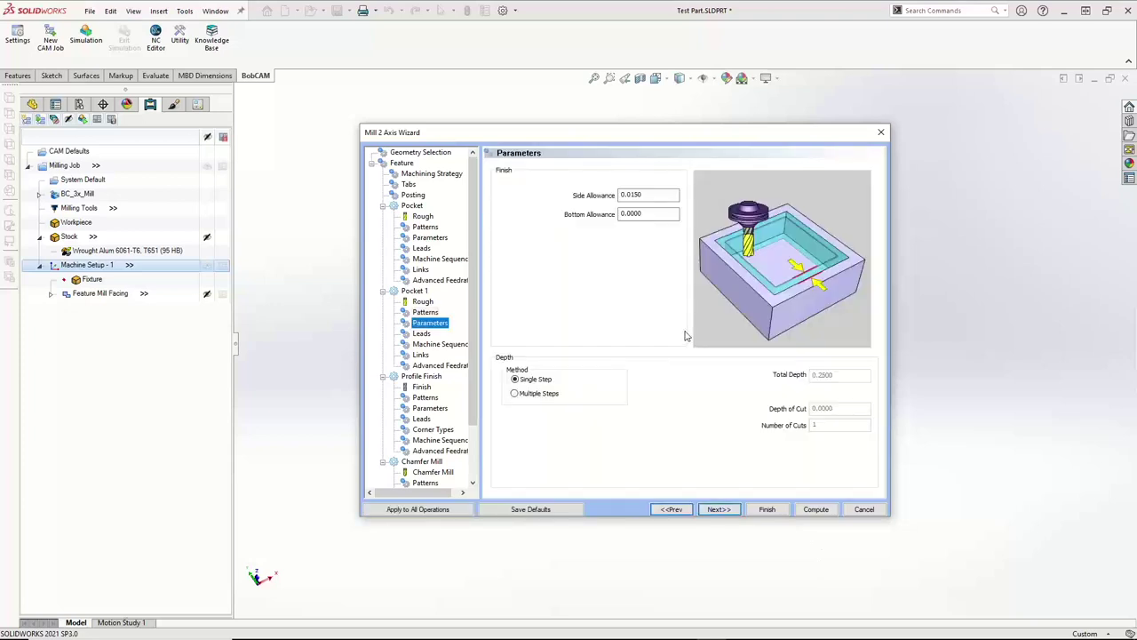
{"action": "left_click", "coordinate": [640, 193]}
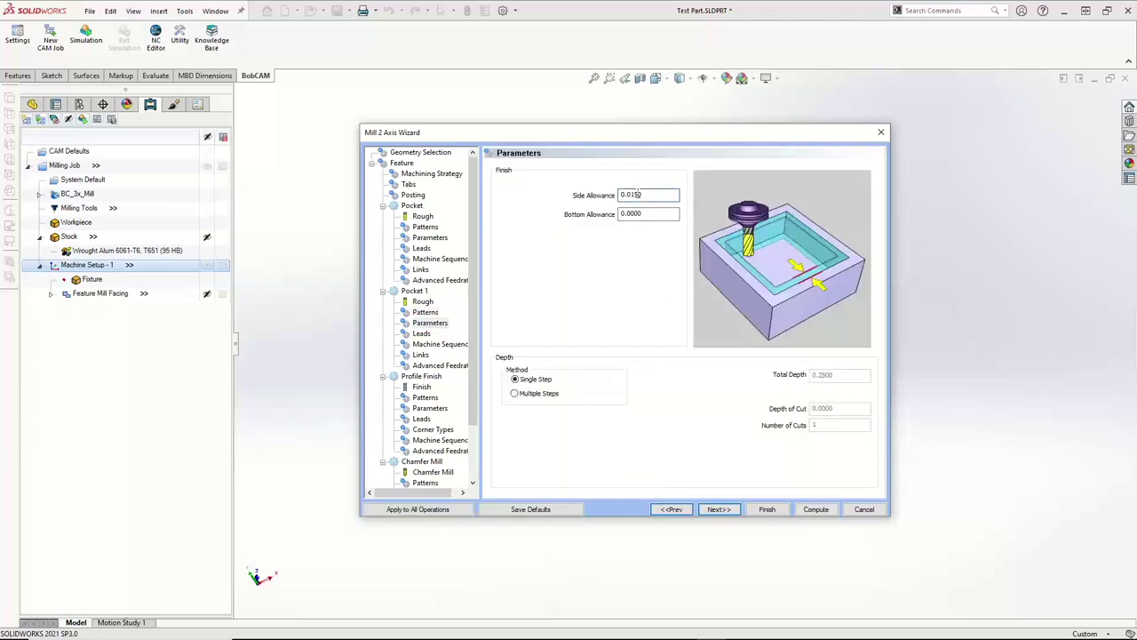
{"action": "key", "text": "BackSpace"}
{"action": "key", "text": "BackSpace"}
{"action": "left_click", "coordinate": [648, 214]}
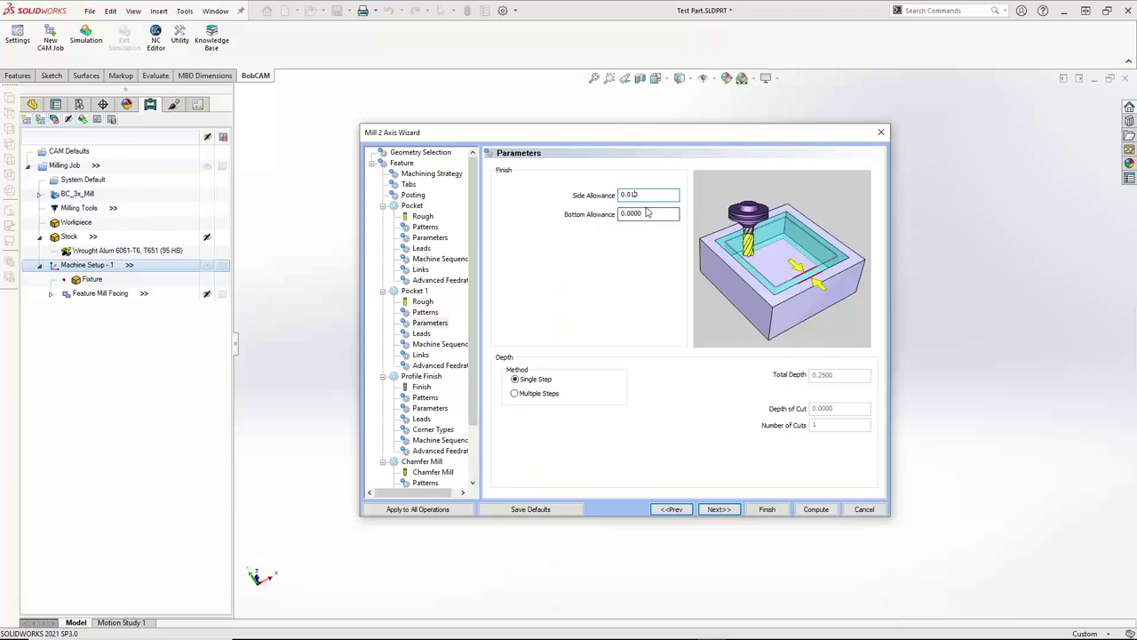
{"action": "left_click", "coordinate": [521, 396]}
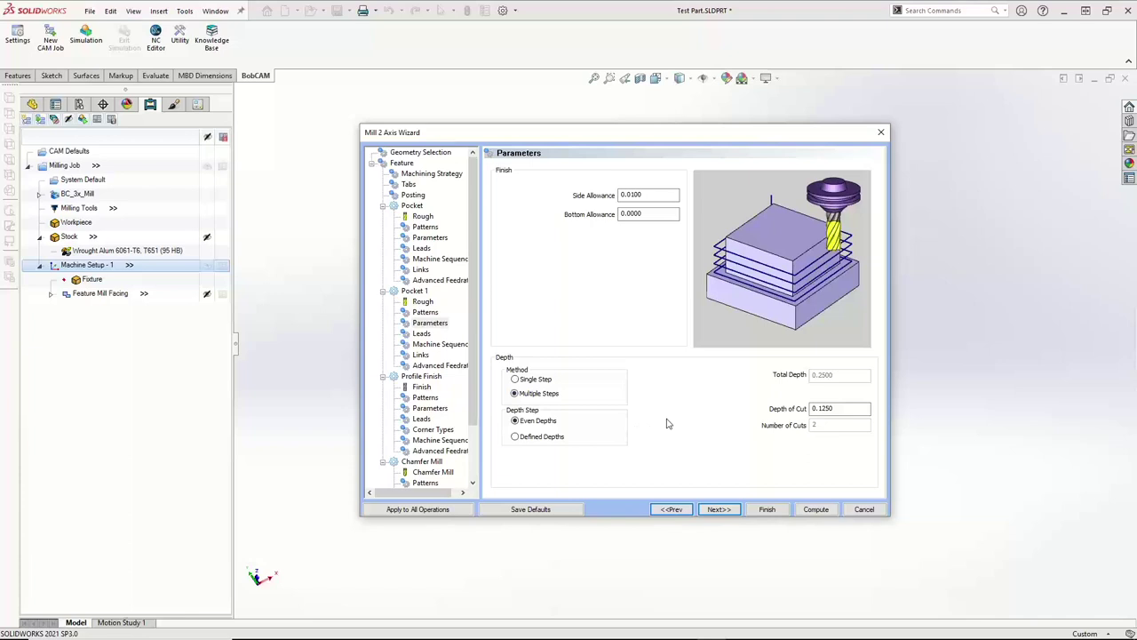
{"action": "left_click", "coordinate": [718, 509]}
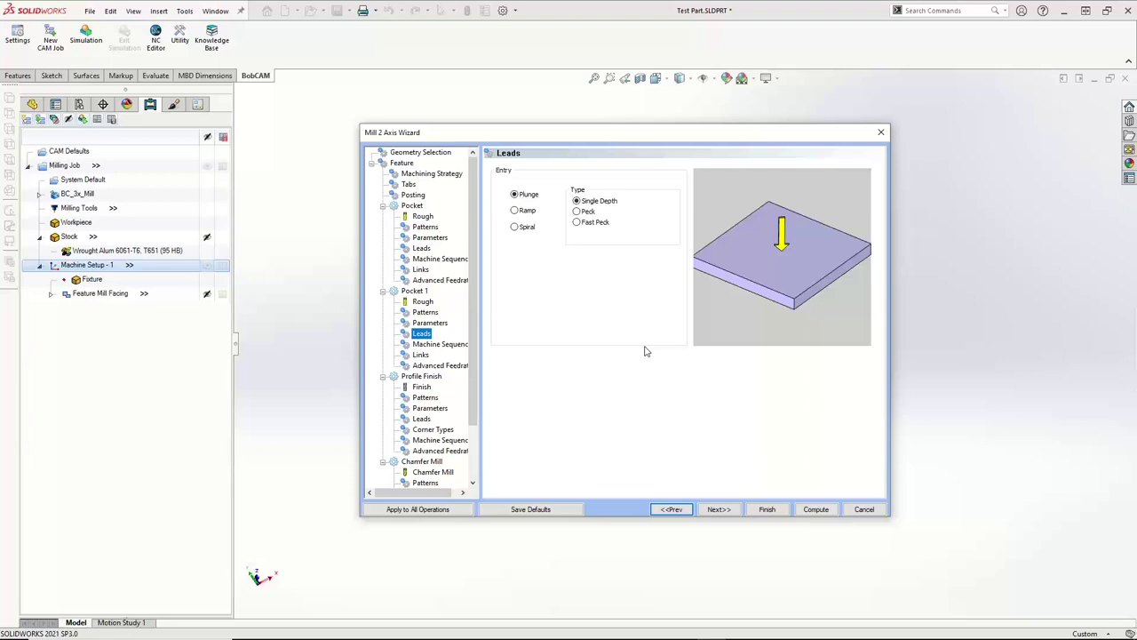
Confirm Optimized sorting, Direct links and Retract between groups for Pocket 1, skipping past Advanced Feedrates.
{"action": "left_click", "coordinate": [734, 510]}
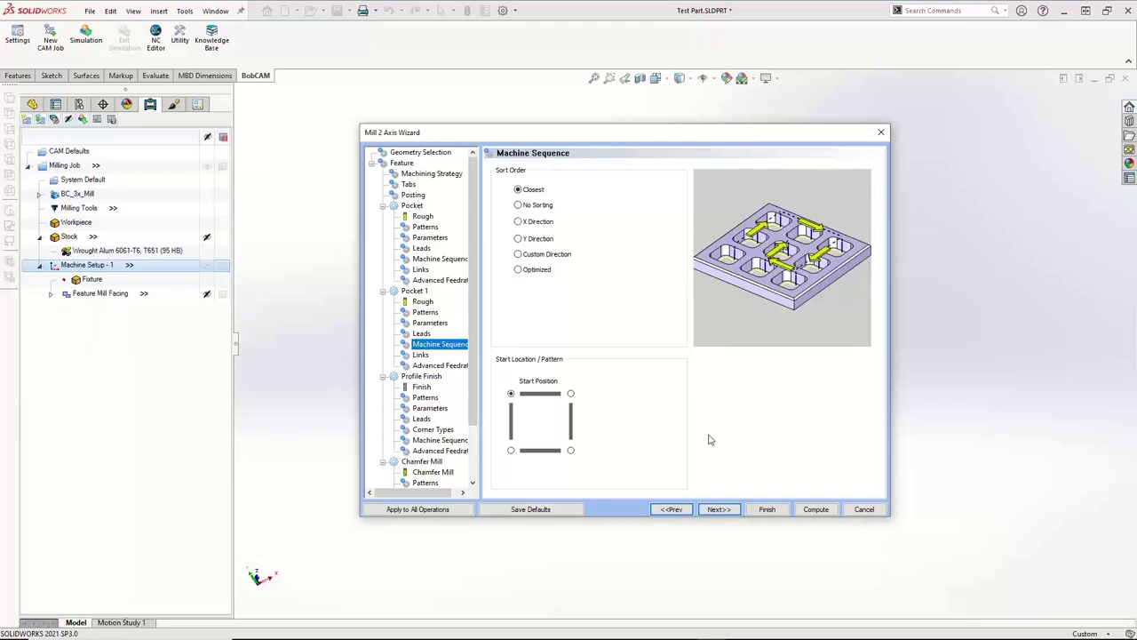
{"action": "left_click", "coordinate": [532, 273]}
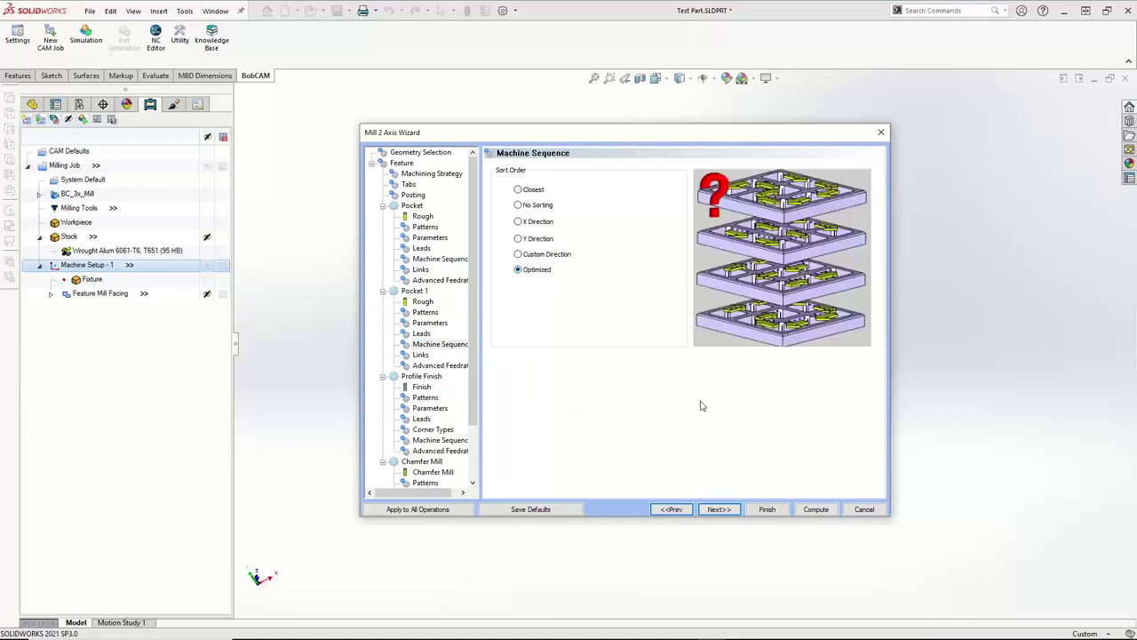
{"action": "left_click", "coordinate": [719, 509]}
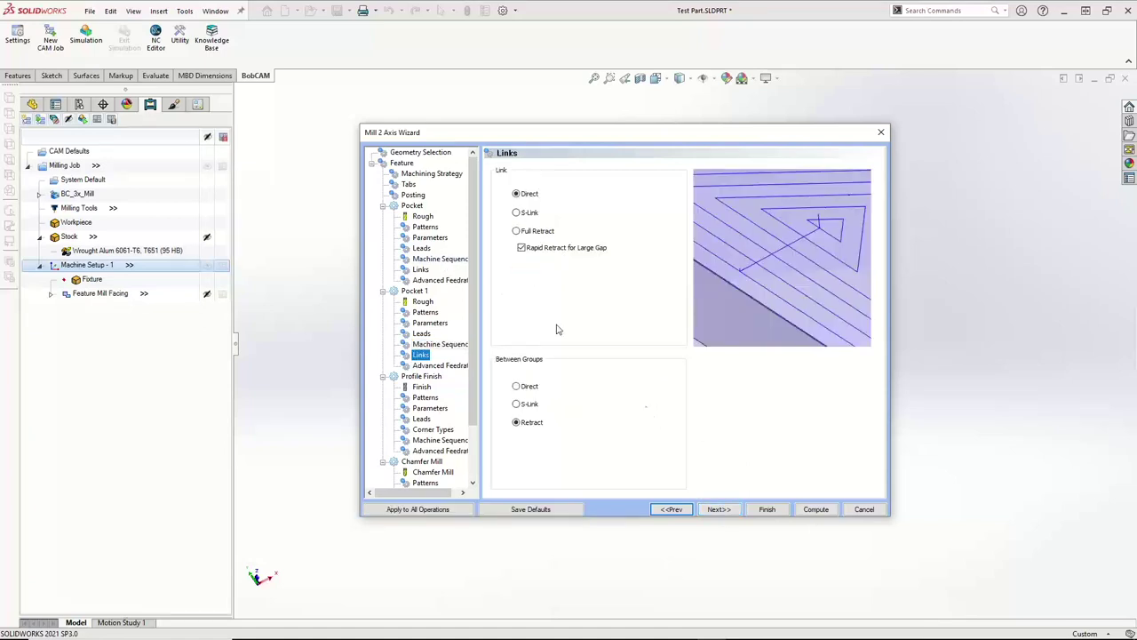
{"action": "left_click", "coordinate": [530, 194]}
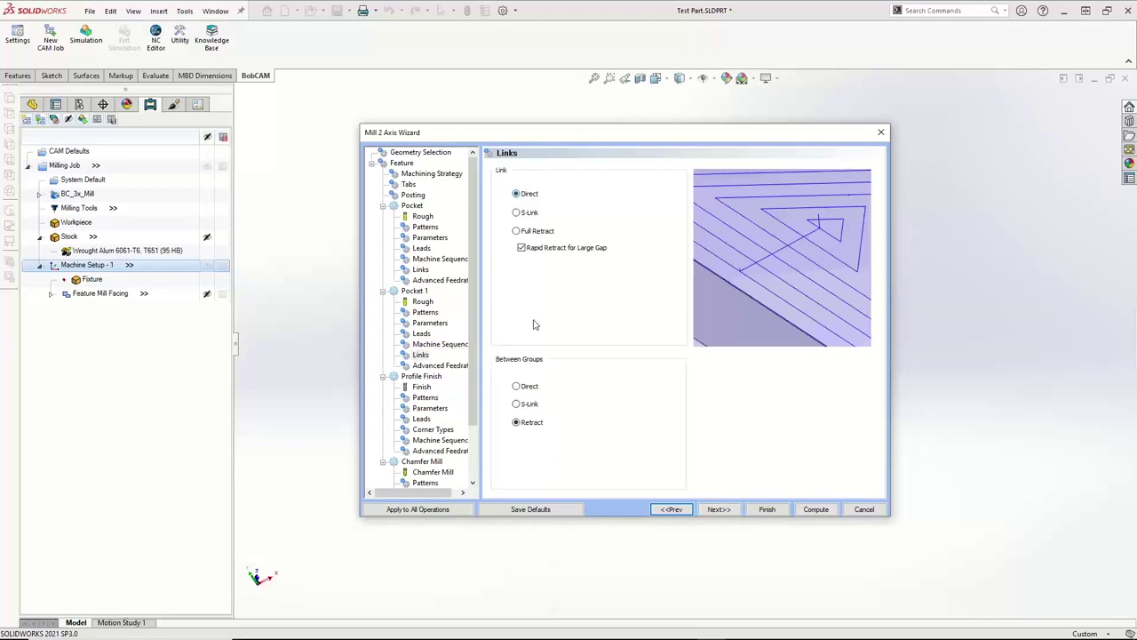
{"action": "left_click", "coordinate": [531, 423]}
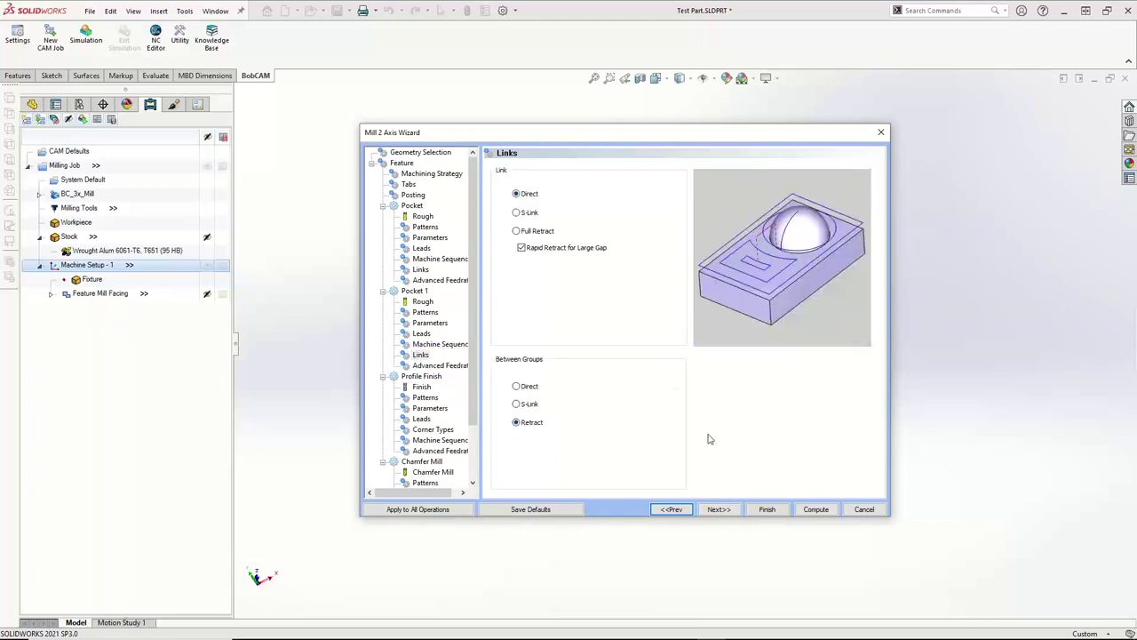
{"action": "left_click", "coordinate": [719, 508]}
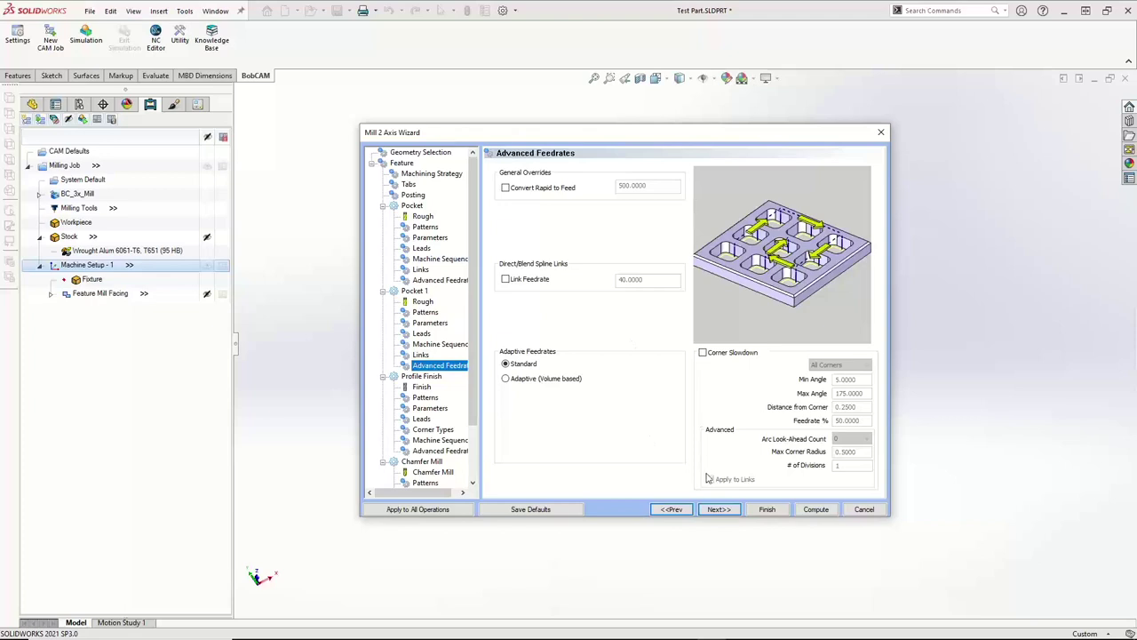
{"action": "left_click", "coordinate": [718, 509]}
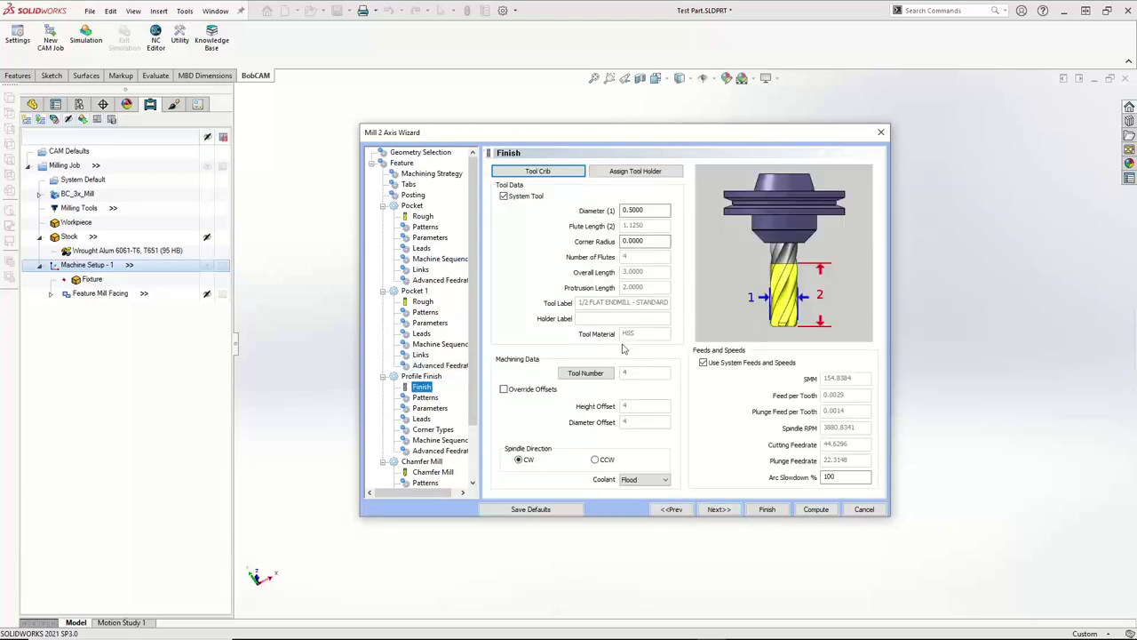
Pick the 1/8 FLAT ENDMILL - LONG from the Tool Crib for the Profile Finish.
{"action": "left_click", "coordinate": [538, 173]}
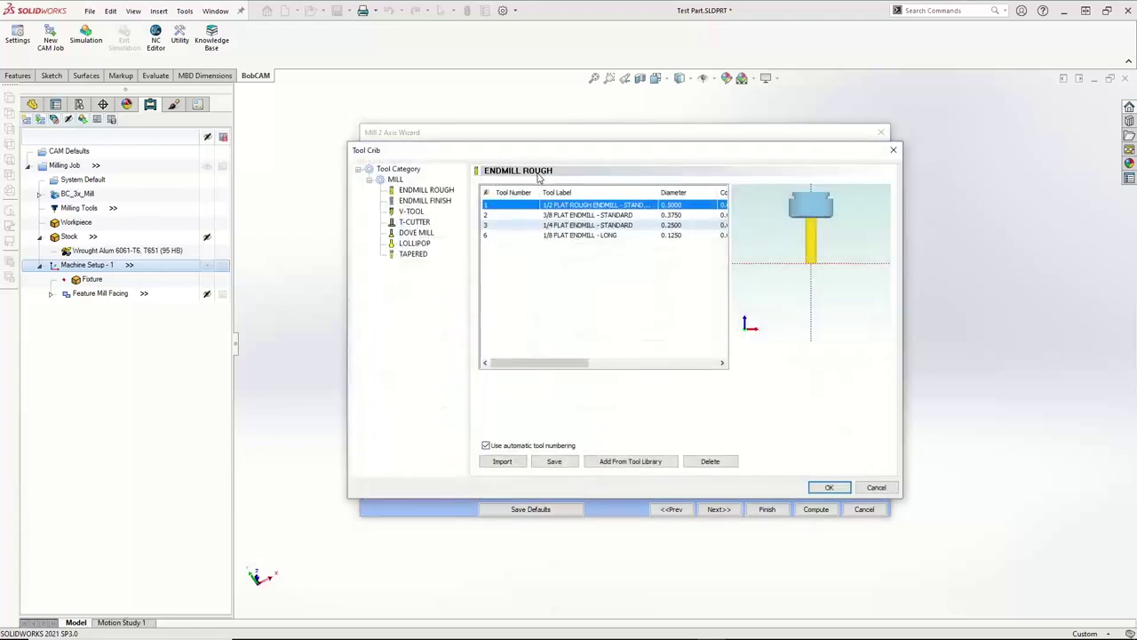
{"action": "left_click", "coordinate": [563, 235]}
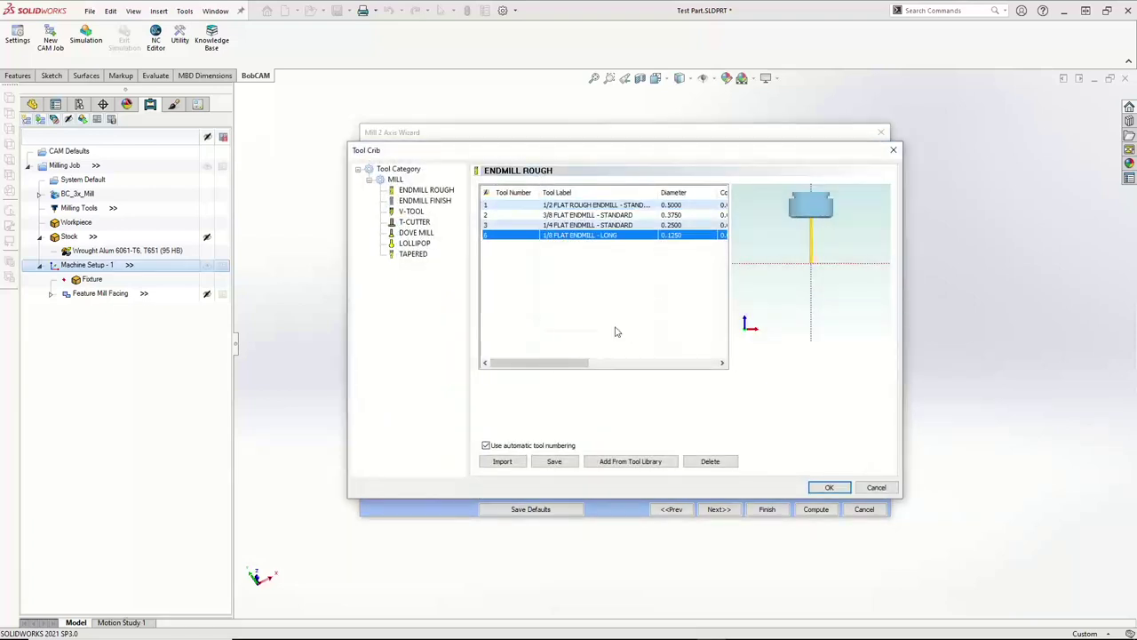
{"action": "left_click", "coordinate": [827, 486]}
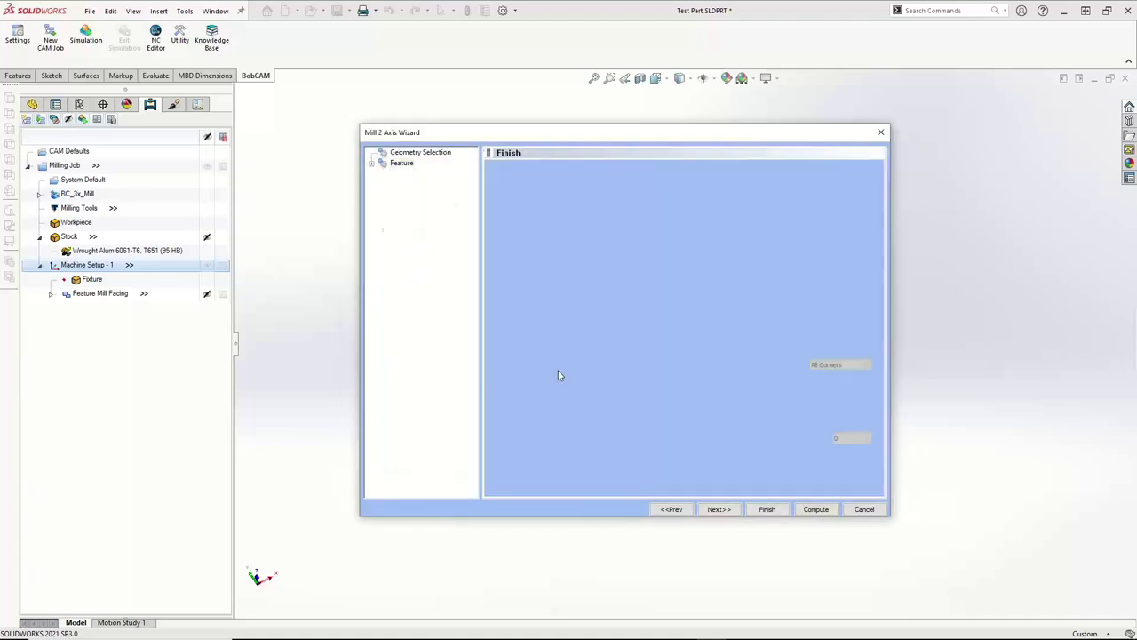
Set spindle speed 6000 RPM, cutting feedrate 40 and plunge feedrate 20.
{"action": "left_click", "coordinate": [844, 428]}
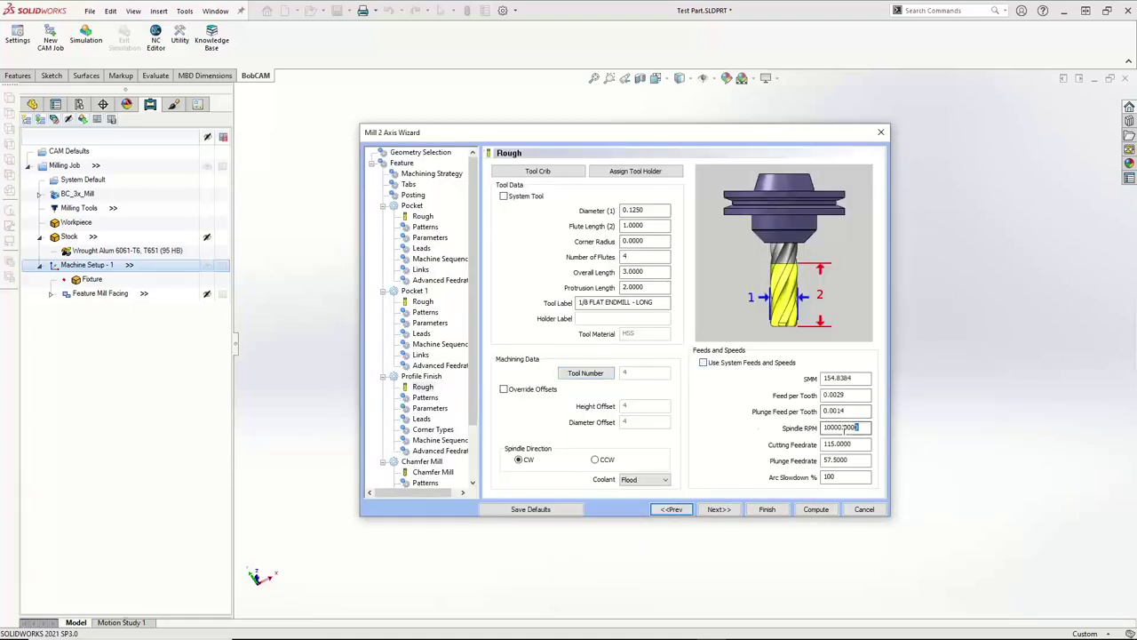
{"action": "double_click", "coordinate": [844, 428]}
{"action": "type", "text": "6000"}
{"action": "key", "text": "Tab"}
{"action": "type", "text": "40"}
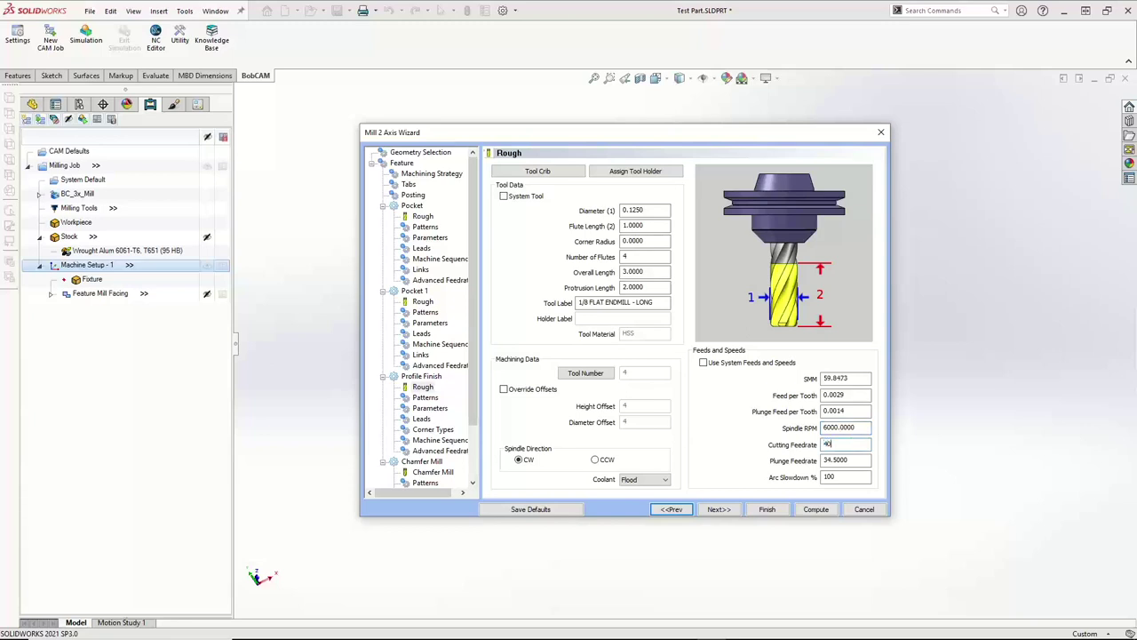
{"action": "key", "text": "Tab"}
{"action": "type", "text": "02"}
{"action": "key", "text": "BackSpace"}
{"action": "key", "text": "BackSpace"}
{"action": "type", "text": "20"}
{"action": "left_click", "coordinate": [717, 511]}
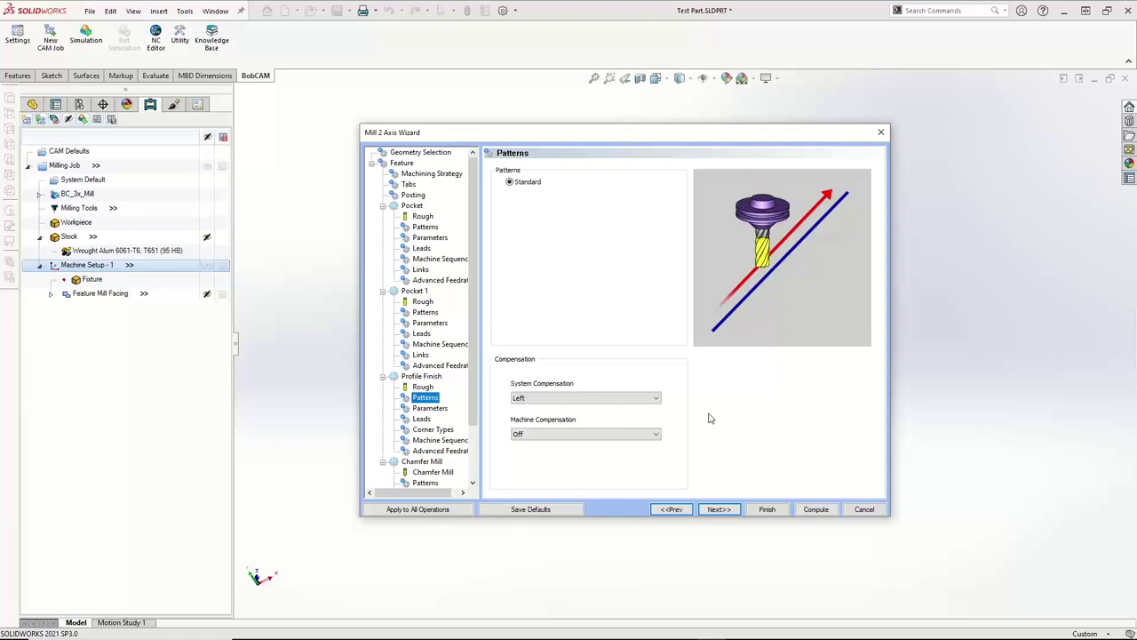
{"action": "left_click", "coordinate": [609, 434]}
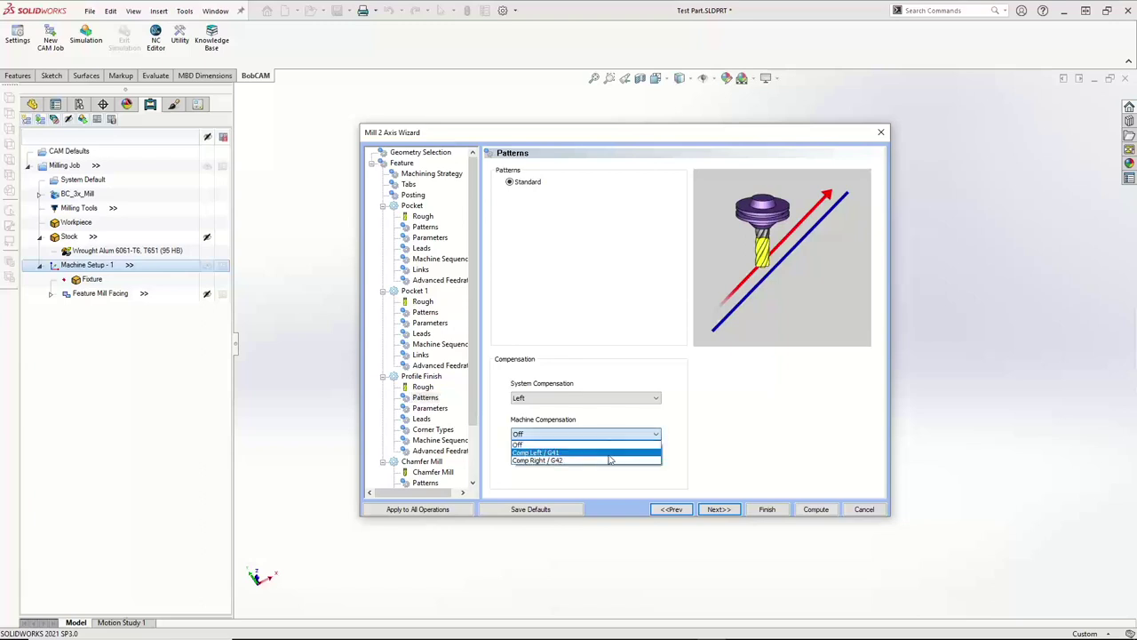
{"action": "left_click", "coordinate": [609, 454]}
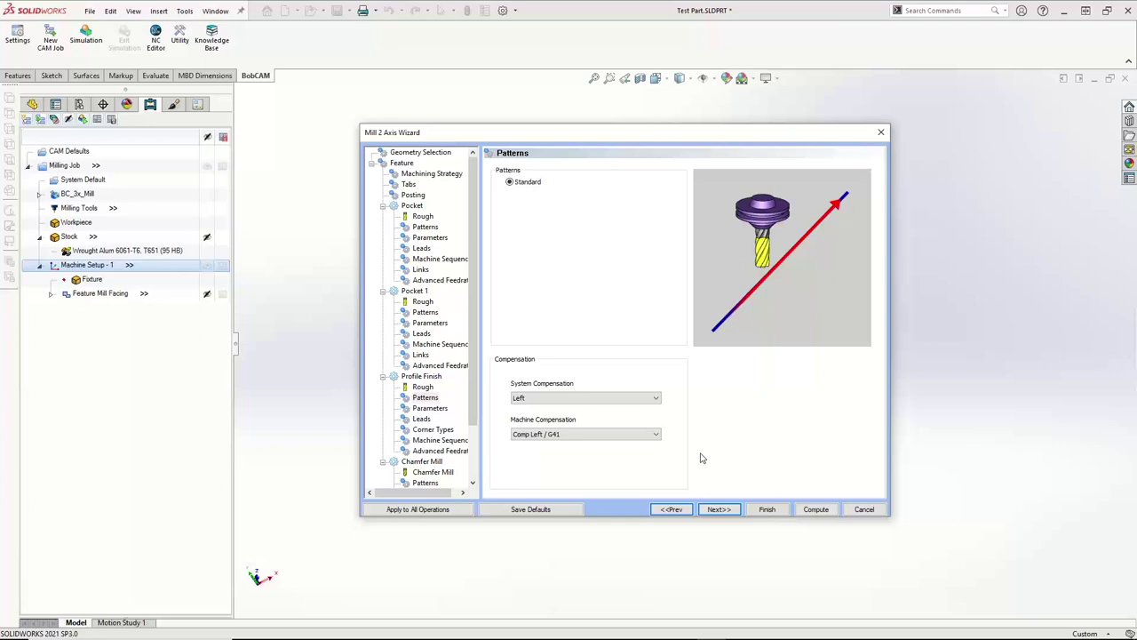
{"action": "left_click", "coordinate": [650, 433]}
{"action": "left_click", "coordinate": [619, 445]}
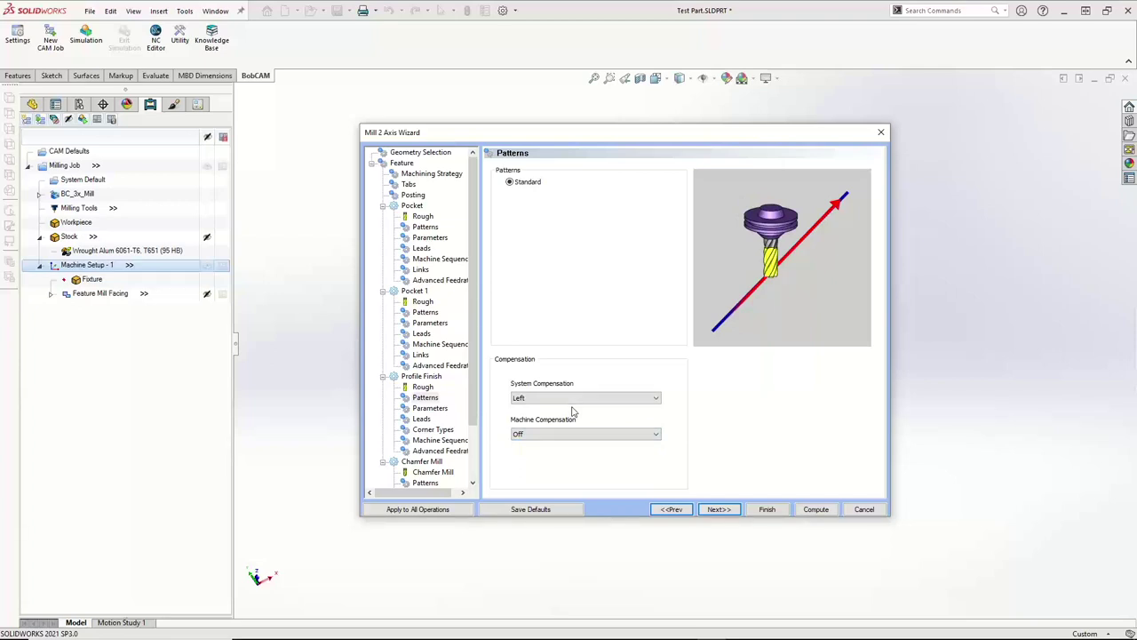
Set the Profile Finish machine compensation to Comp Left / G41 on its Patterns page.
{"action": "left_click", "coordinate": [423, 387]}
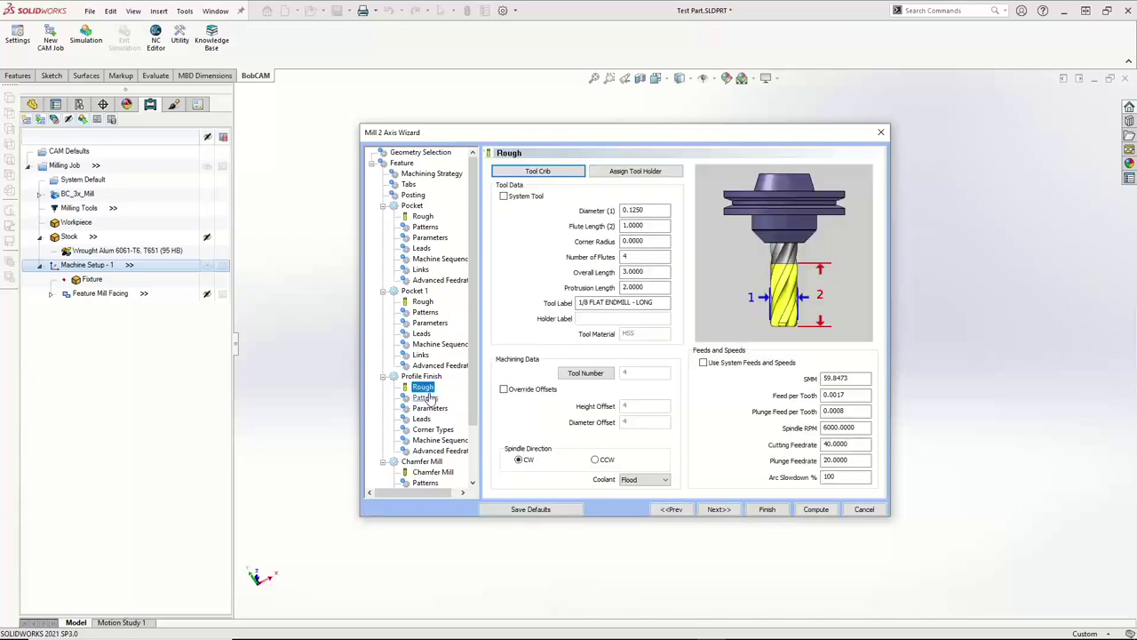
{"action": "left_click", "coordinate": [426, 397]}
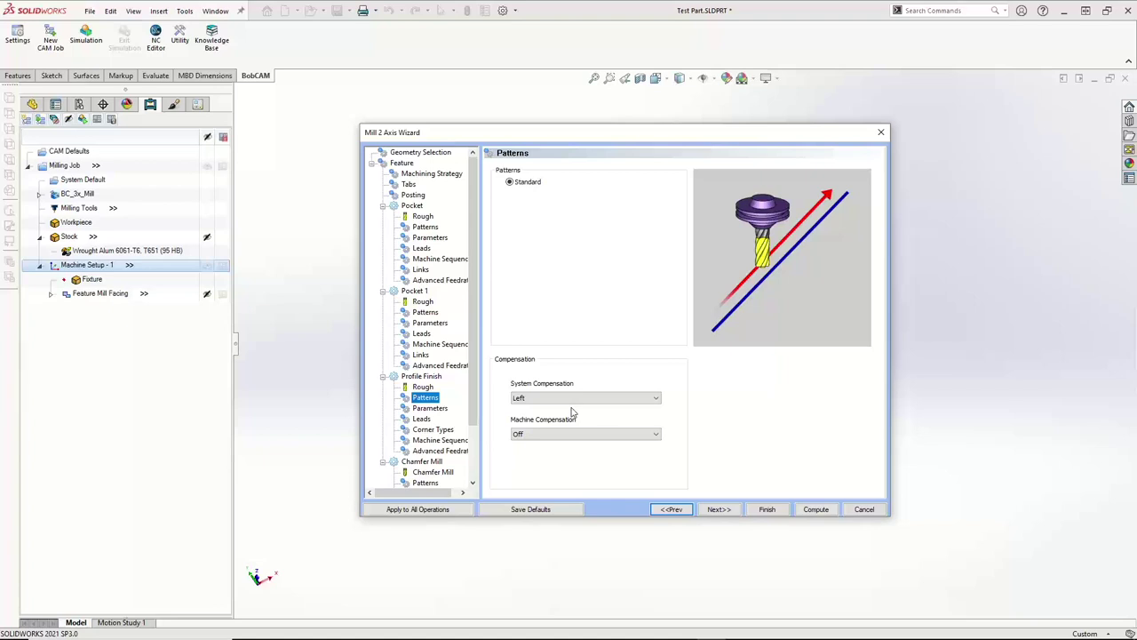
{"action": "left_click", "coordinate": [604, 435]}
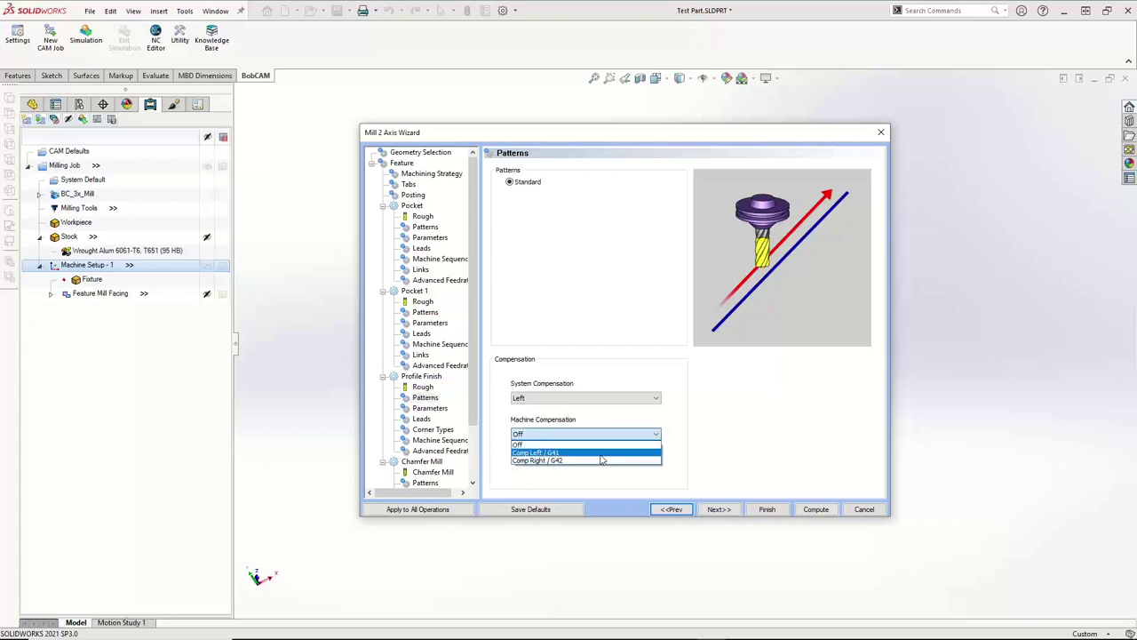
{"action": "left_click", "coordinate": [603, 453]}
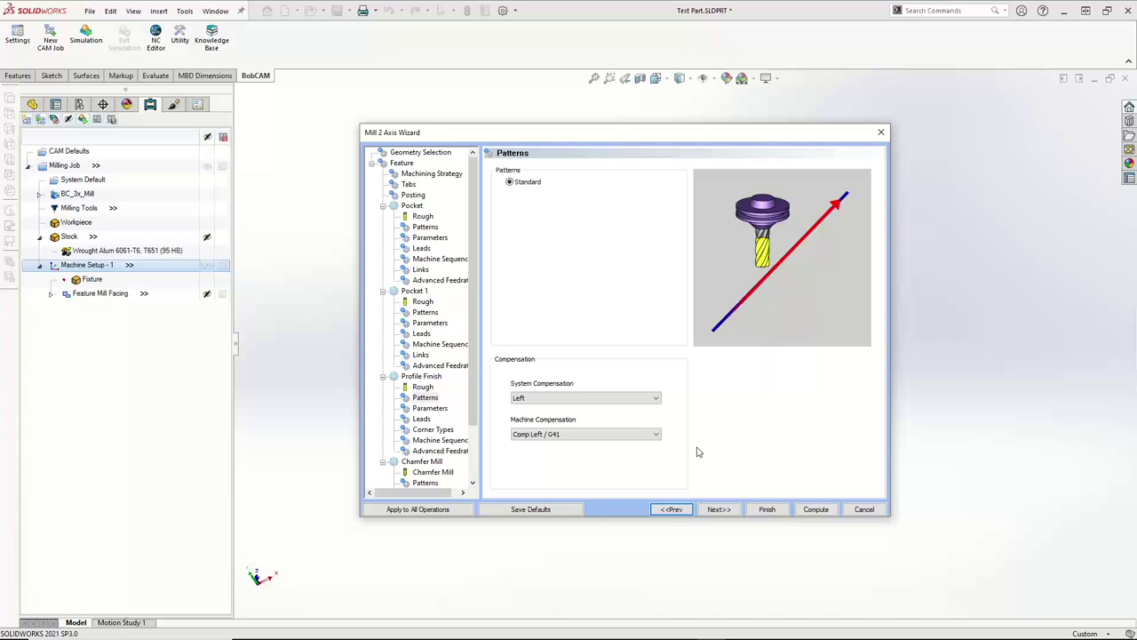
{"action": "left_click", "coordinate": [718, 509]}
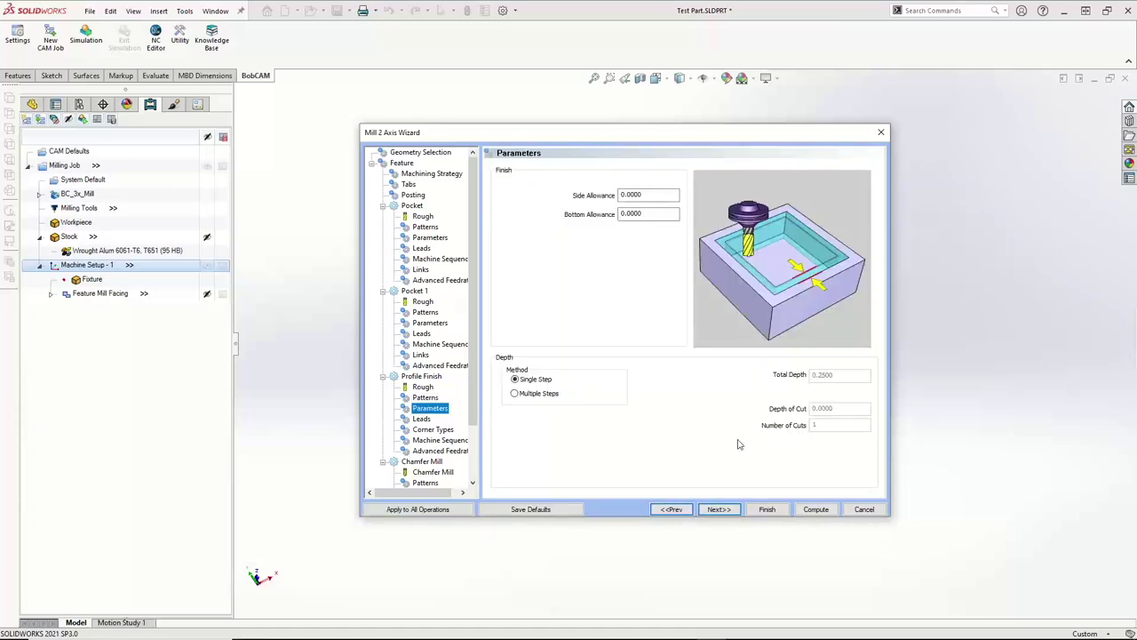
Leave the Profile Finish side allowance at 0.0000 and advance to the Leads page.
{"action": "double_click", "coordinate": [626, 195]}
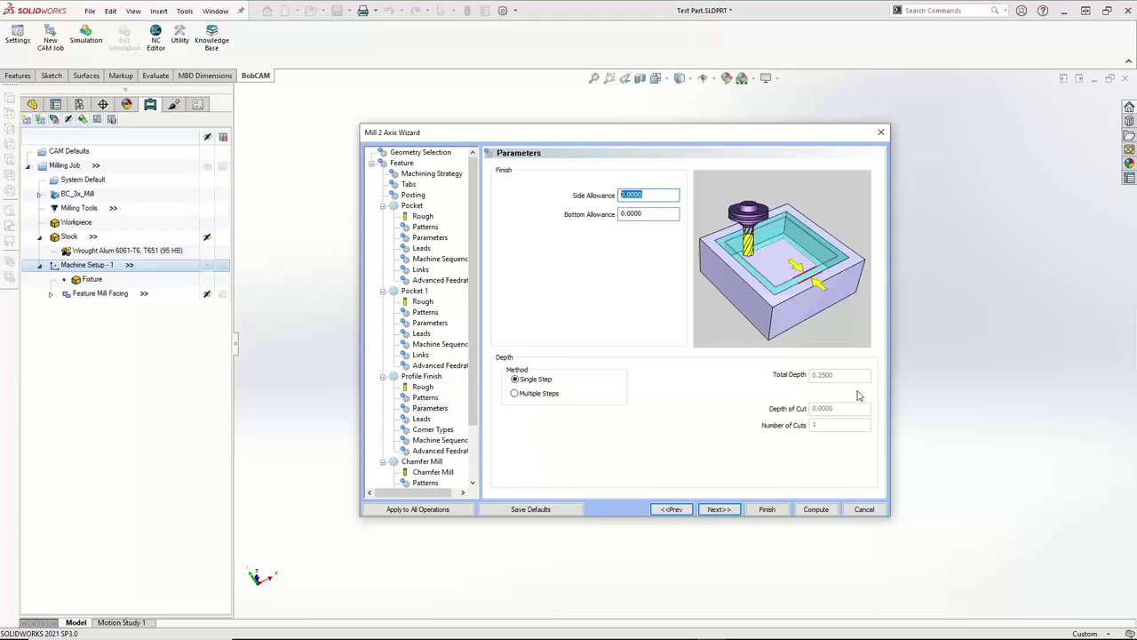
{"action": "left_click", "coordinate": [719, 508]}
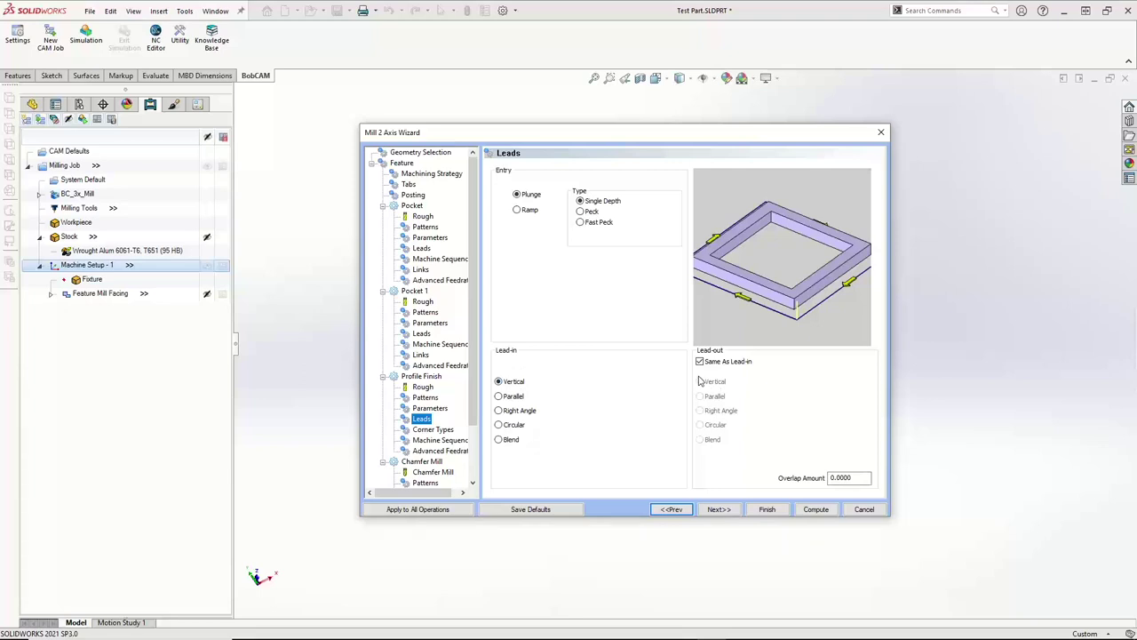
Switch the Profile Finish lead-in to Circular with 0.125 length and 0.125 radius, then advance to Corner Types.
{"action": "left_click", "coordinate": [498, 425]}
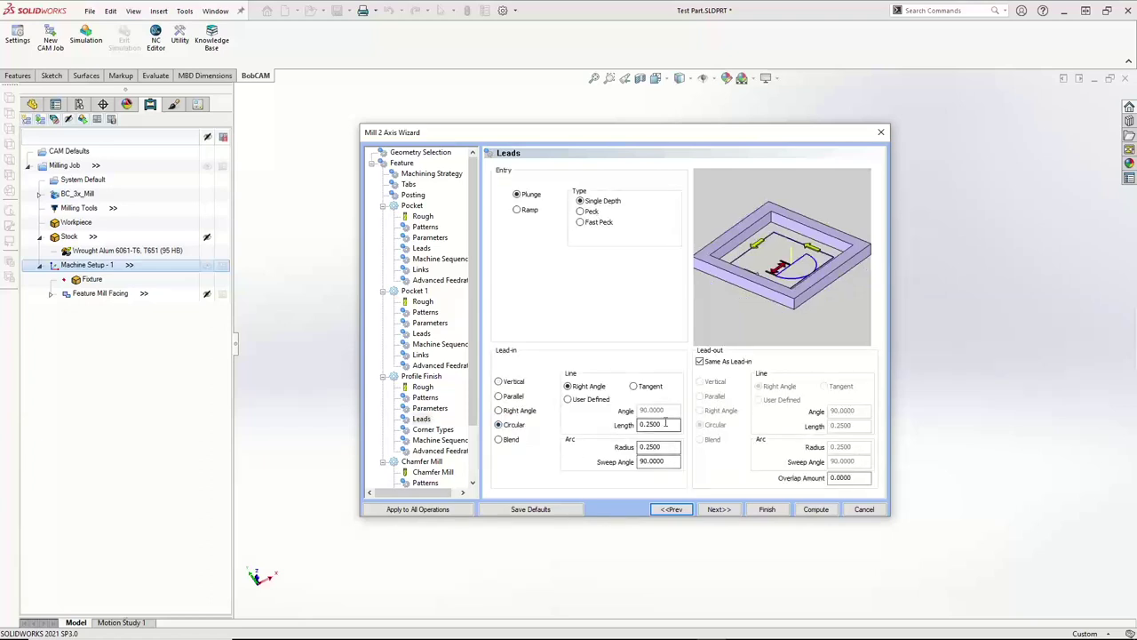
{"action": "left_click_drag", "start_coordinate": [664, 424], "coordinate": [613, 427]}
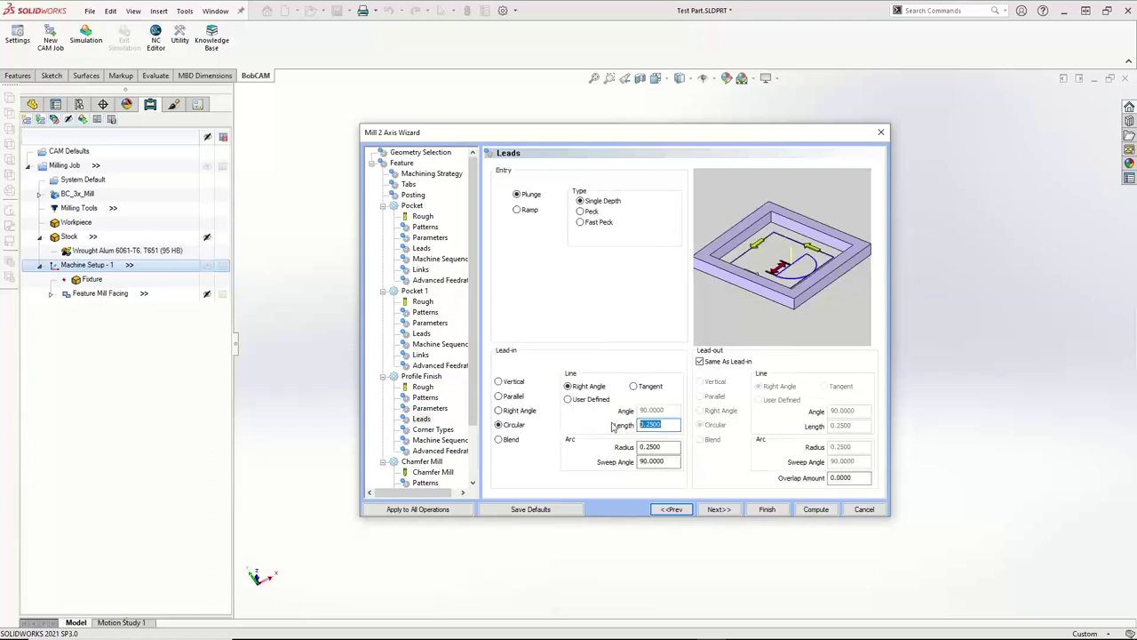
{"action": "type", "text": ".125"}
{"action": "key", "text": "Tab"}
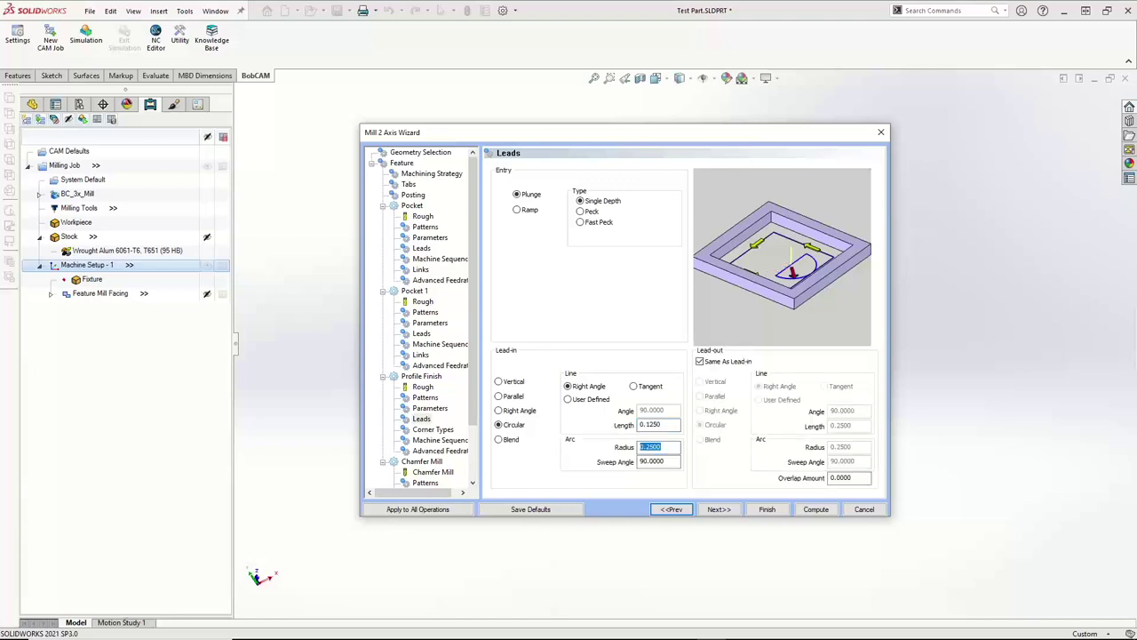
{"action": "type", "text": ".125"}
{"action": "left_click", "coordinate": [425, 397]}
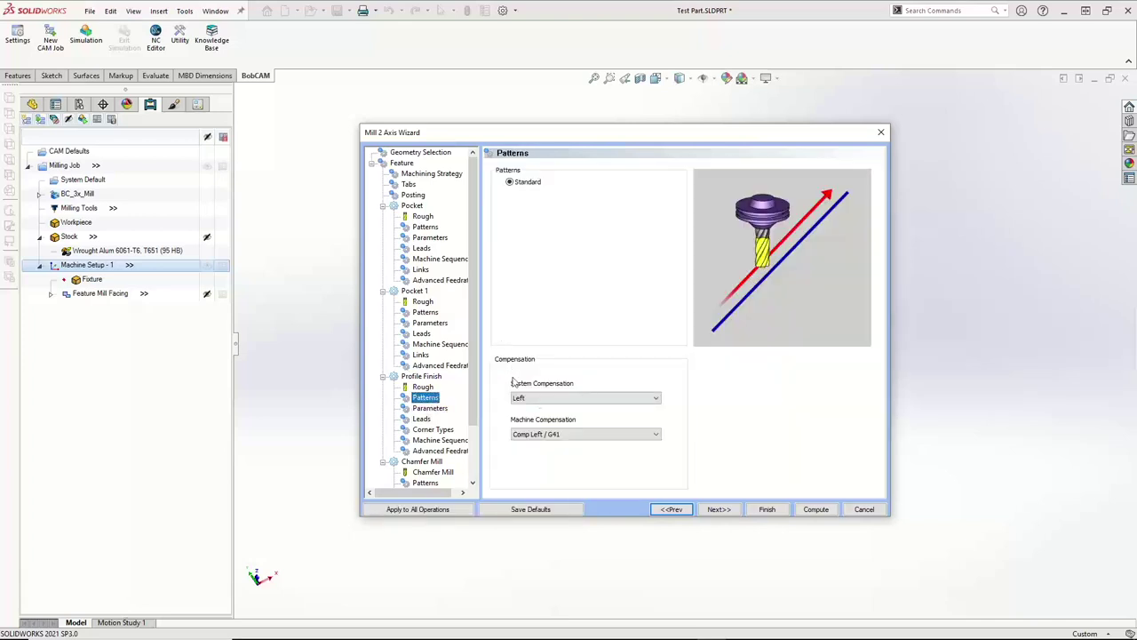
{"action": "left_click", "coordinate": [422, 419]}
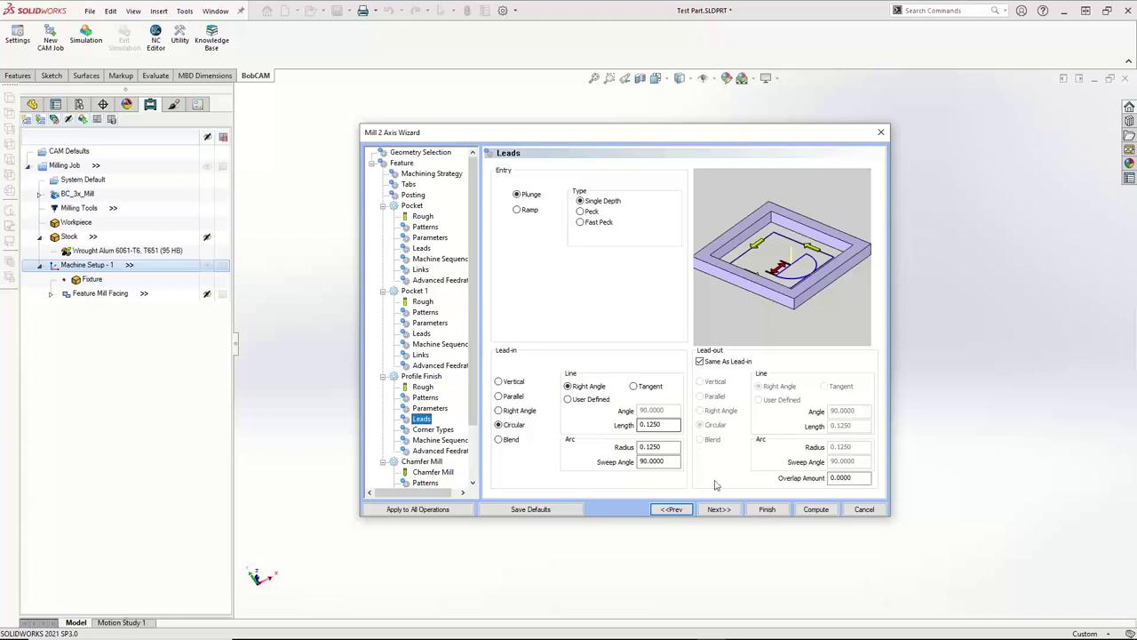
{"action": "left_click", "coordinate": [718, 509]}
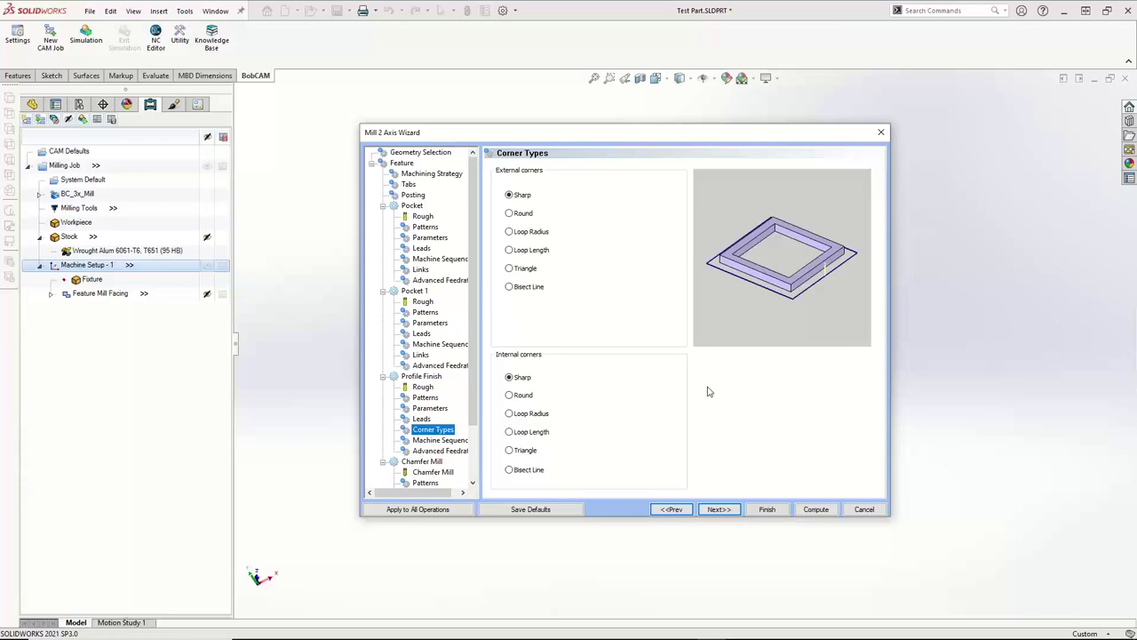
Page past Machine Sequence and Advanced Feedrates to reach the Chamfer Mill tool page.
{"action": "left_click", "coordinate": [719, 509]}
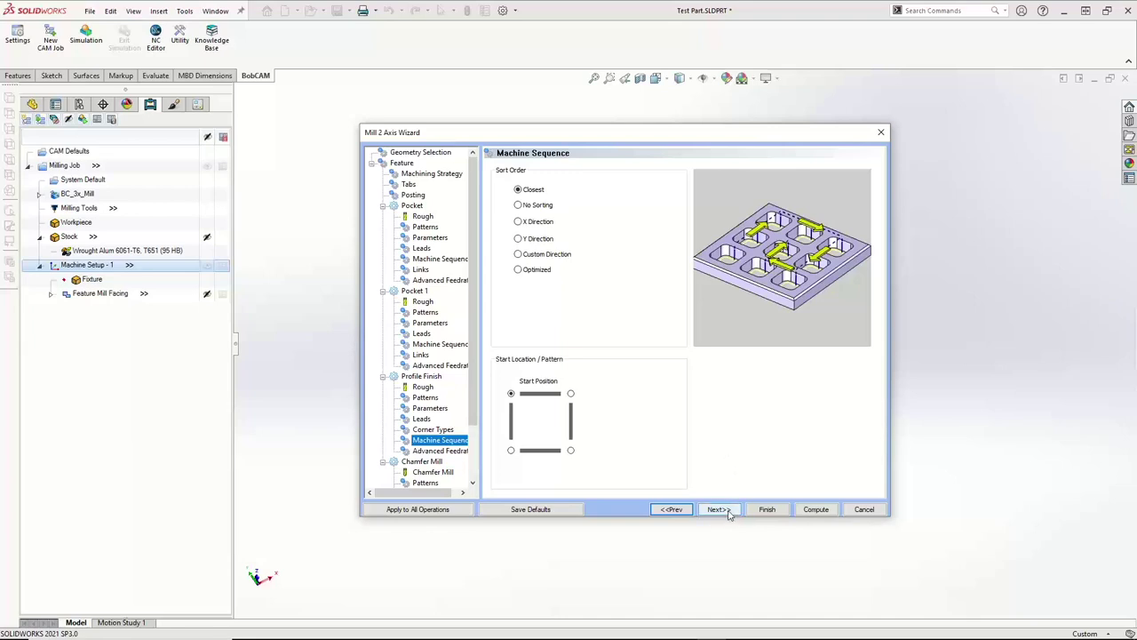
{"action": "left_click", "coordinate": [727, 511]}
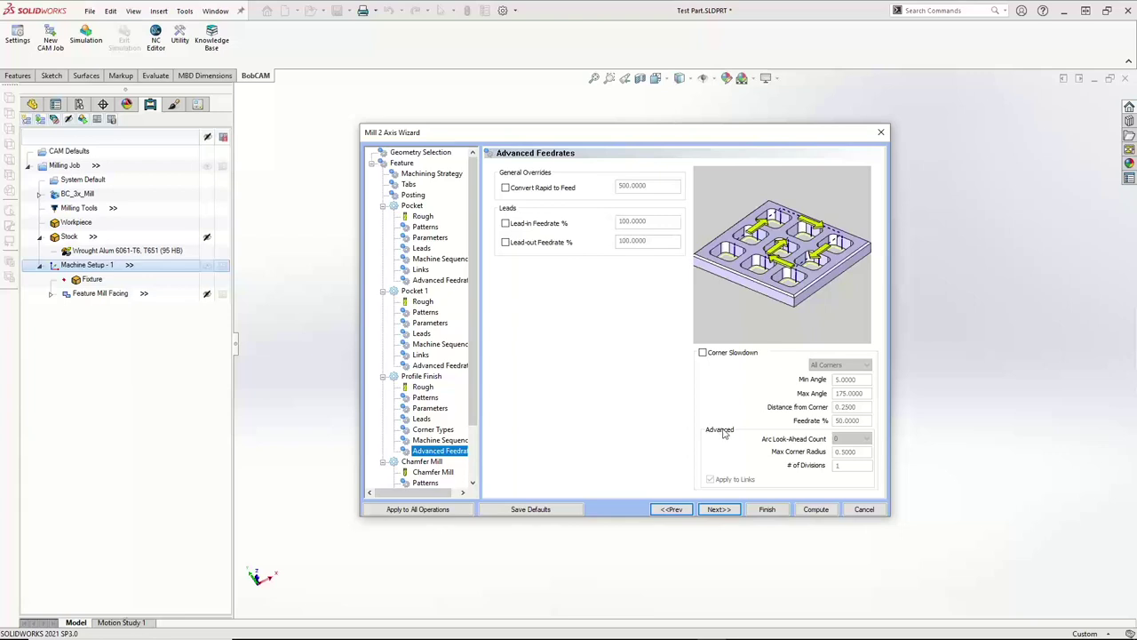
{"action": "left_click", "coordinate": [720, 509]}
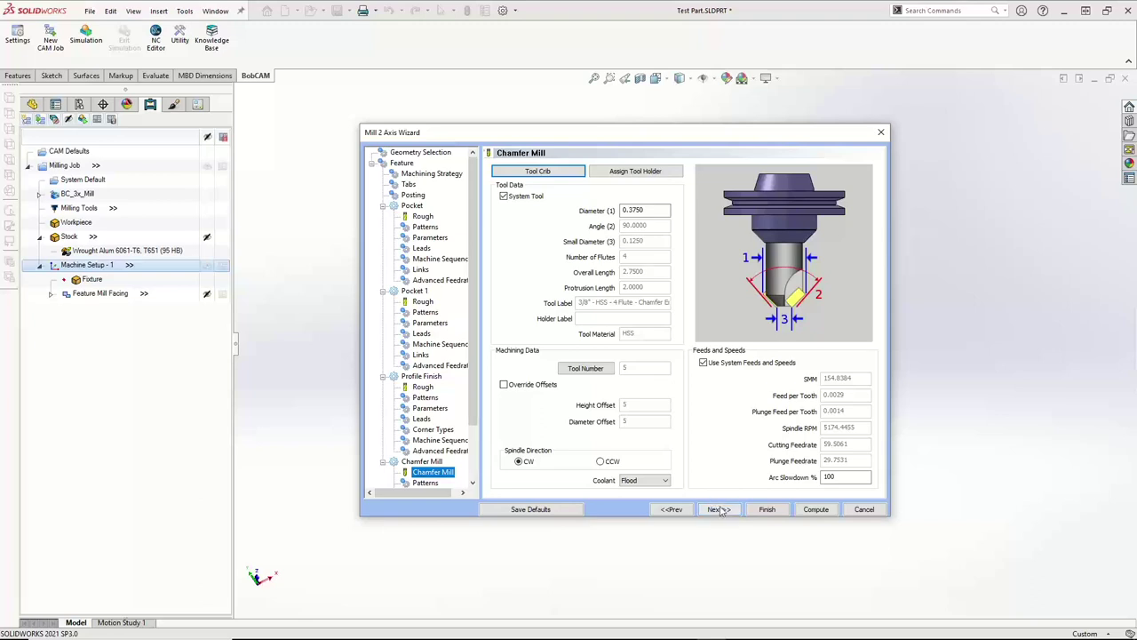
Turn off system feeds and give the chamfer mill 6000 RPM, feedrate 64 and plunge feedrate 15.
{"action": "left_click", "coordinate": [703, 362]}
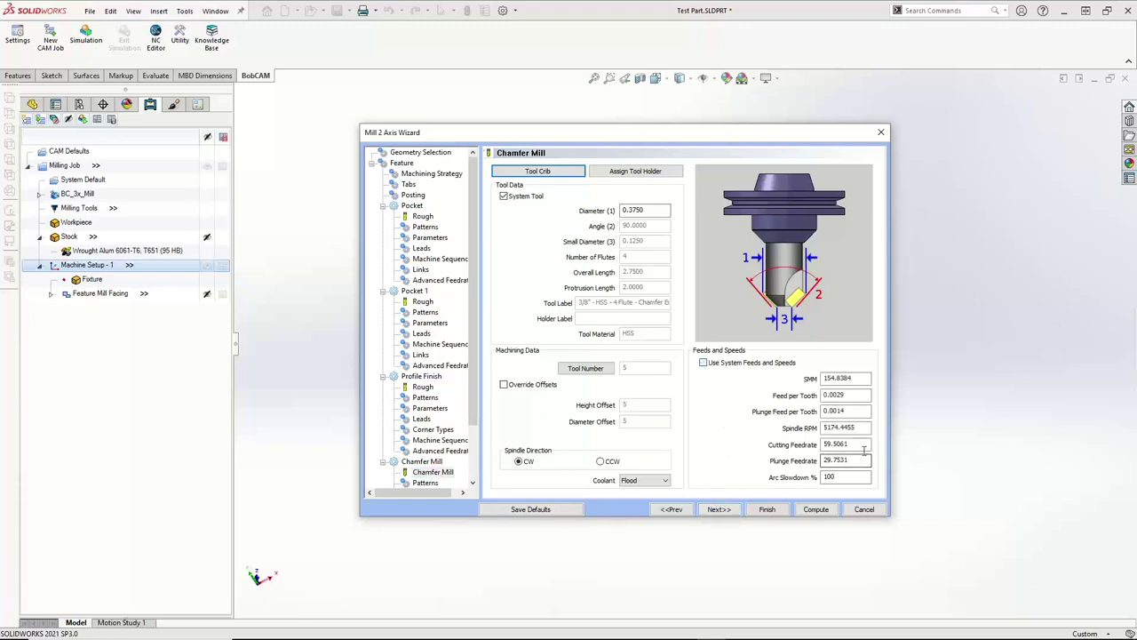
{"action": "left_click_drag", "start_coordinate": [869, 428], "coordinate": [788, 433]}
{"action": "type", "text": "6000"}
{"action": "key", "text": "Tab"}
{"action": "type", "text": "64"}
{"action": "key", "text": "Tab"}
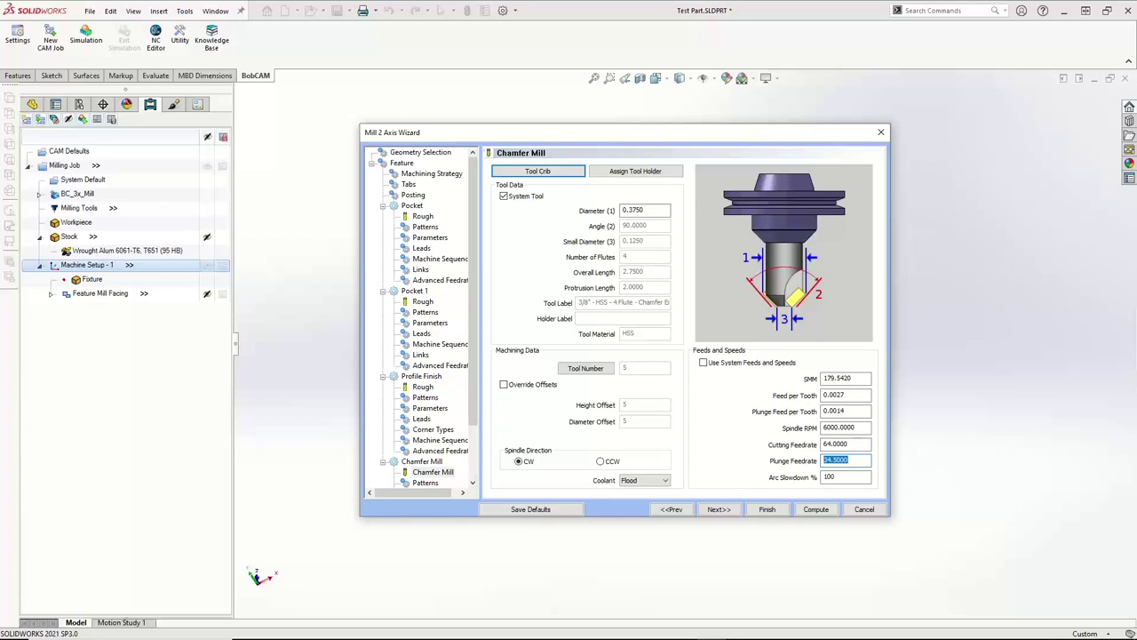
{"action": "type", "text": "15"}
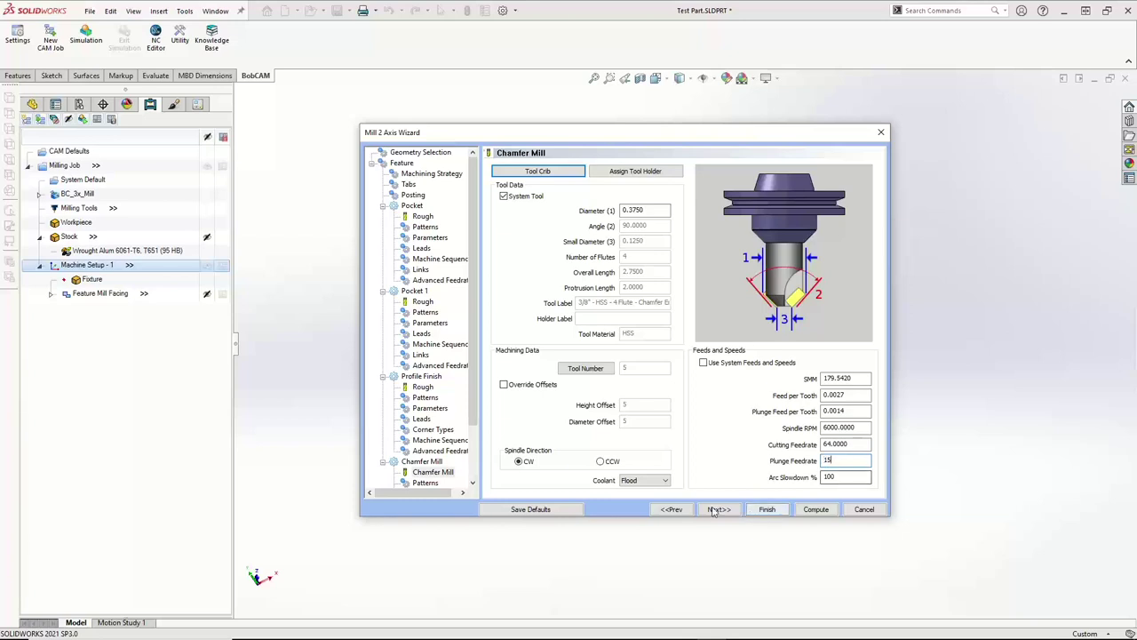
On the chamfer Patterns page, set machine compensation to Comp Left / G41.
{"action": "left_click", "coordinate": [719, 509]}
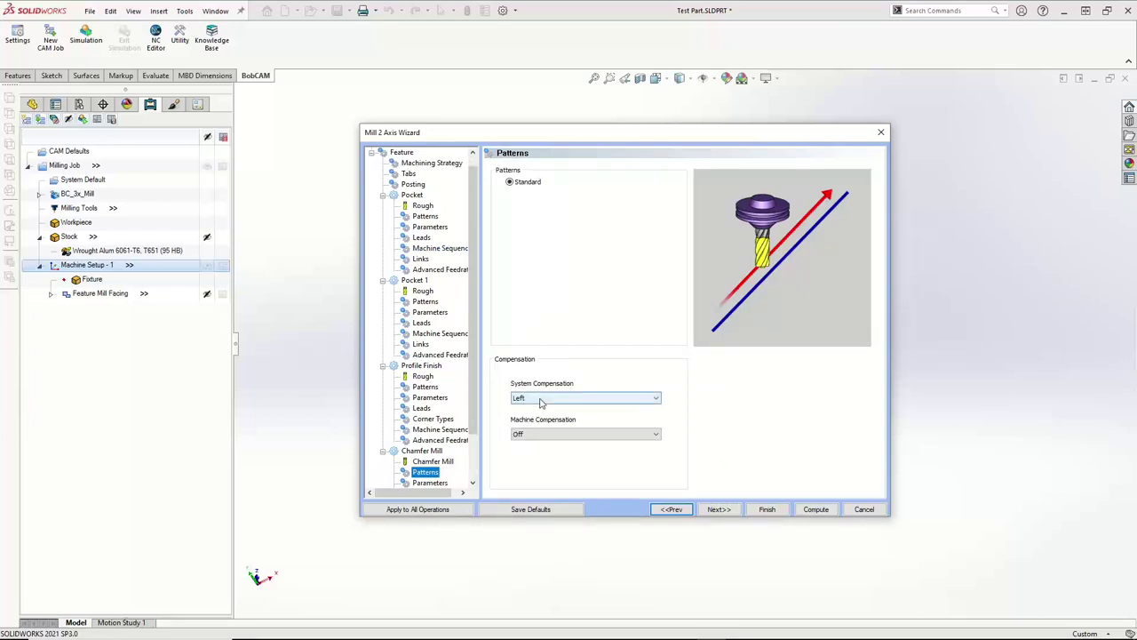
{"action": "left_click", "coordinate": [547, 433]}
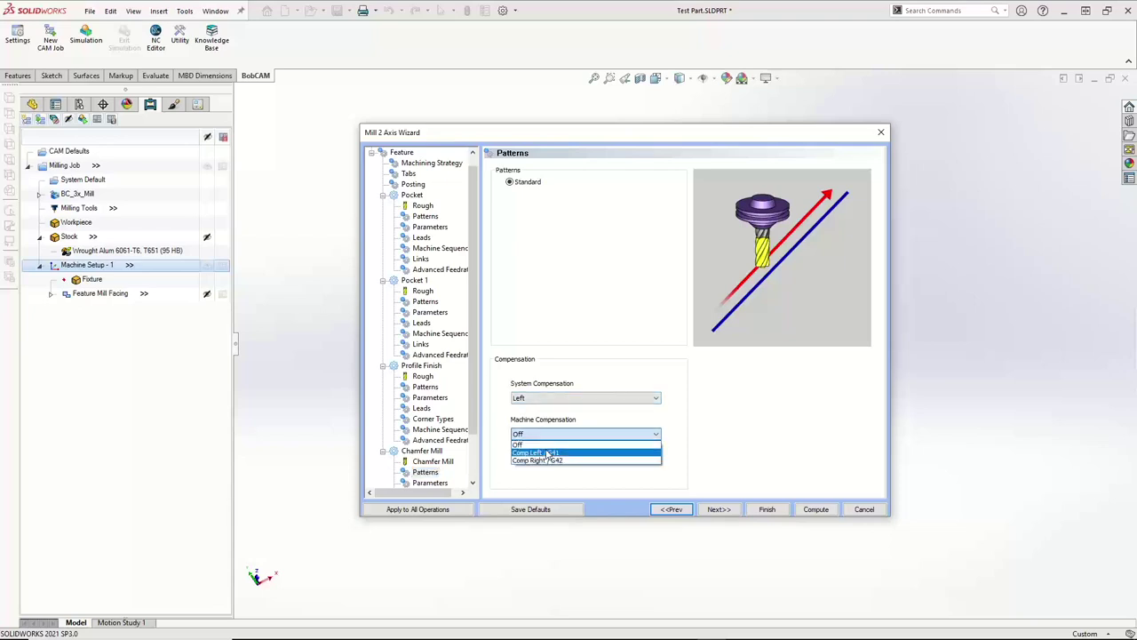
{"action": "left_click", "coordinate": [548, 451]}
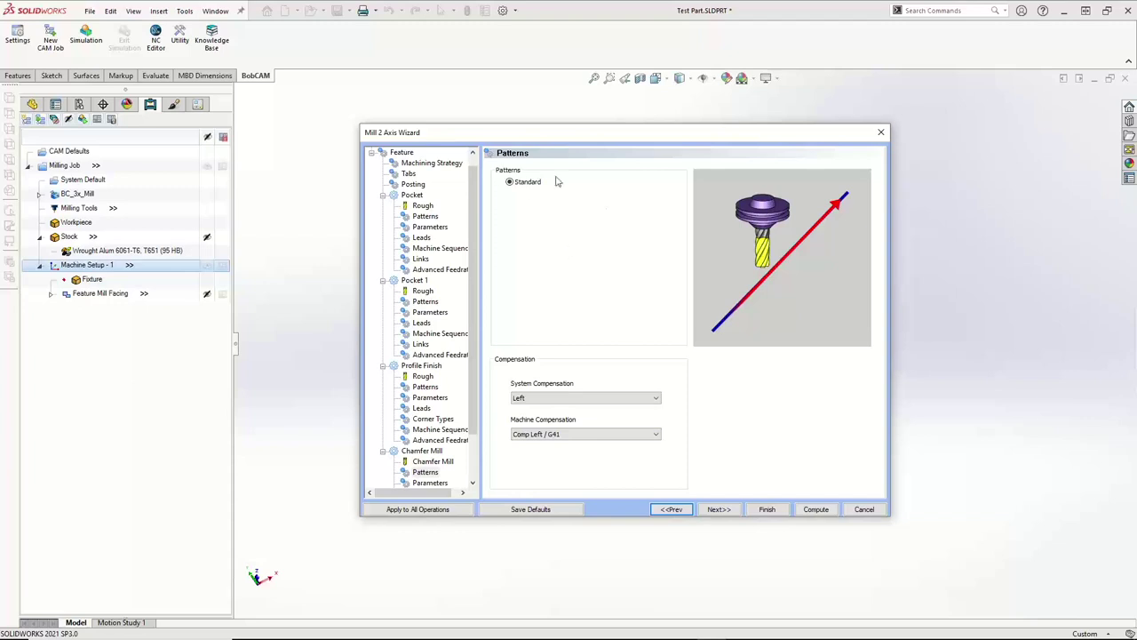
{"action": "left_click", "coordinate": [721, 509]}
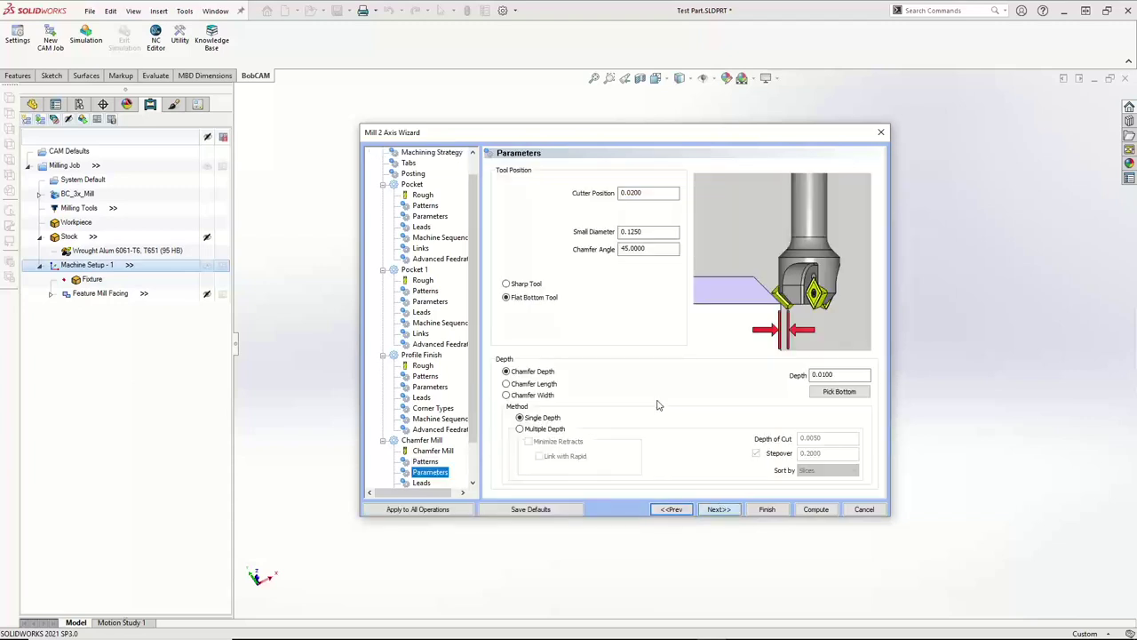
{"action": "double_click", "coordinate": [656, 193]}
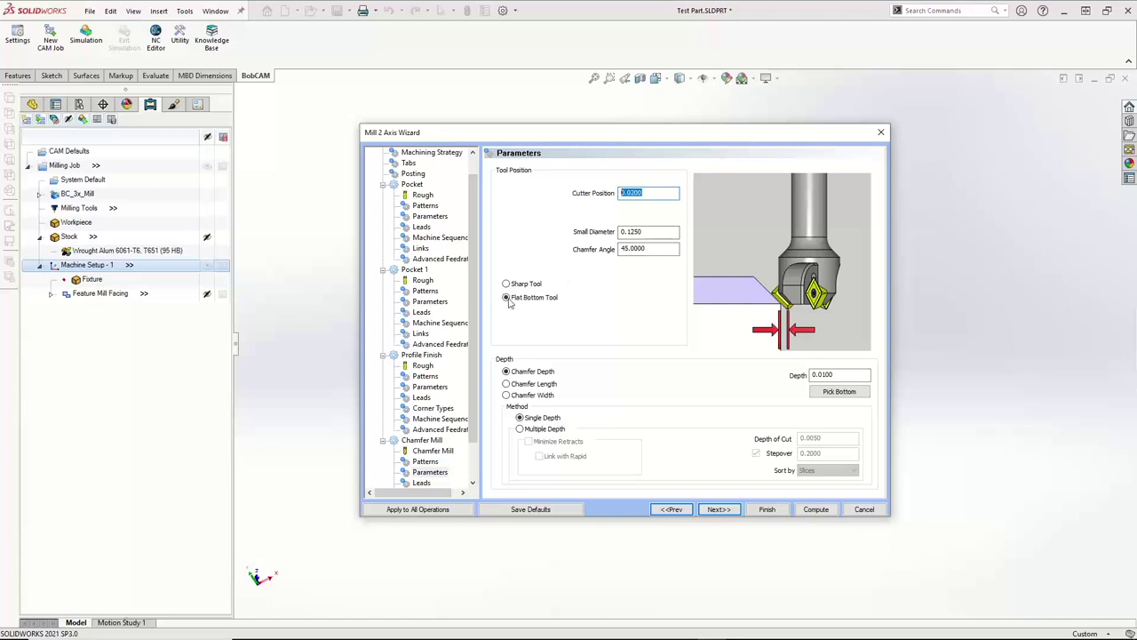
{"action": "left_click", "coordinate": [433, 451]}
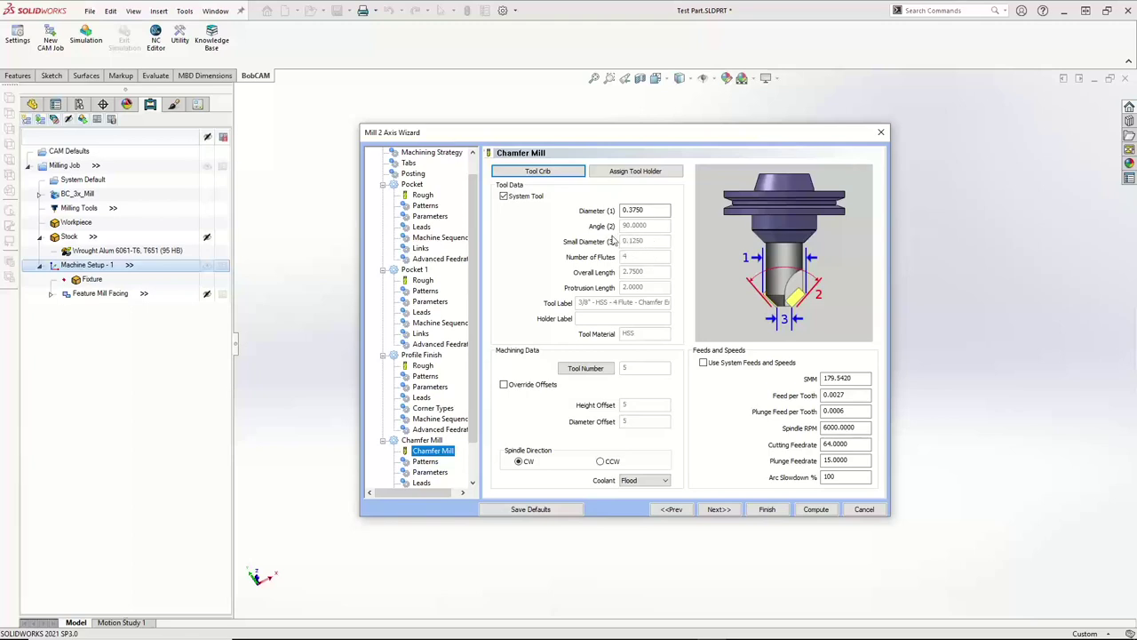
{"action": "left_click", "coordinate": [425, 462]}
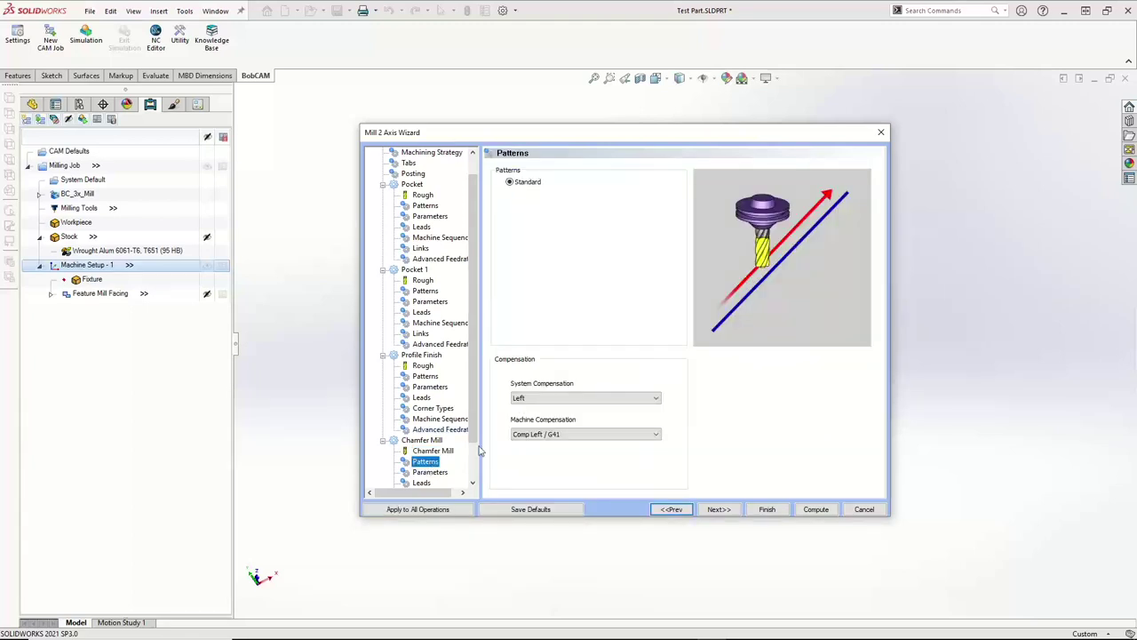
{"action": "left_click", "coordinate": [431, 472]}
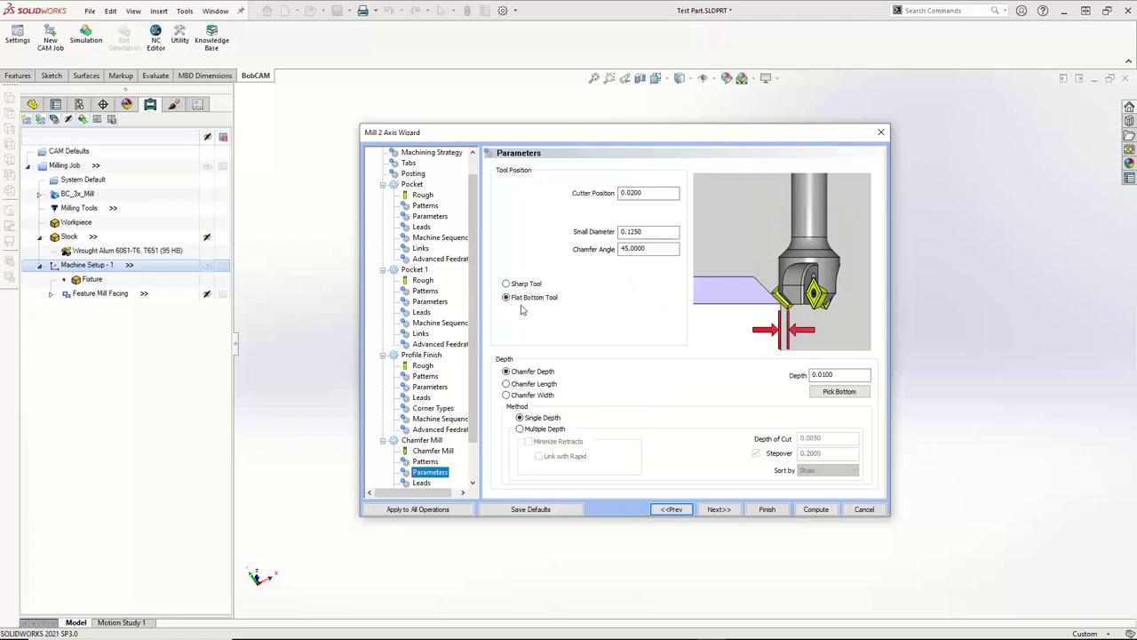
{"action": "left_click", "coordinate": [640, 232]}
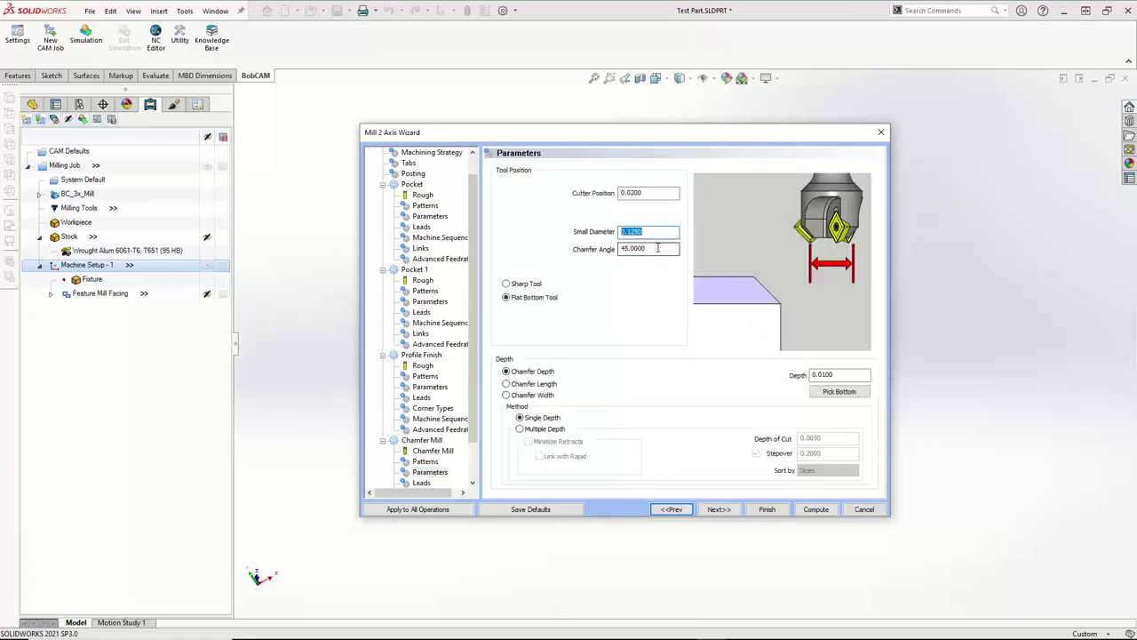
{"action": "key", "text": "Tab"}
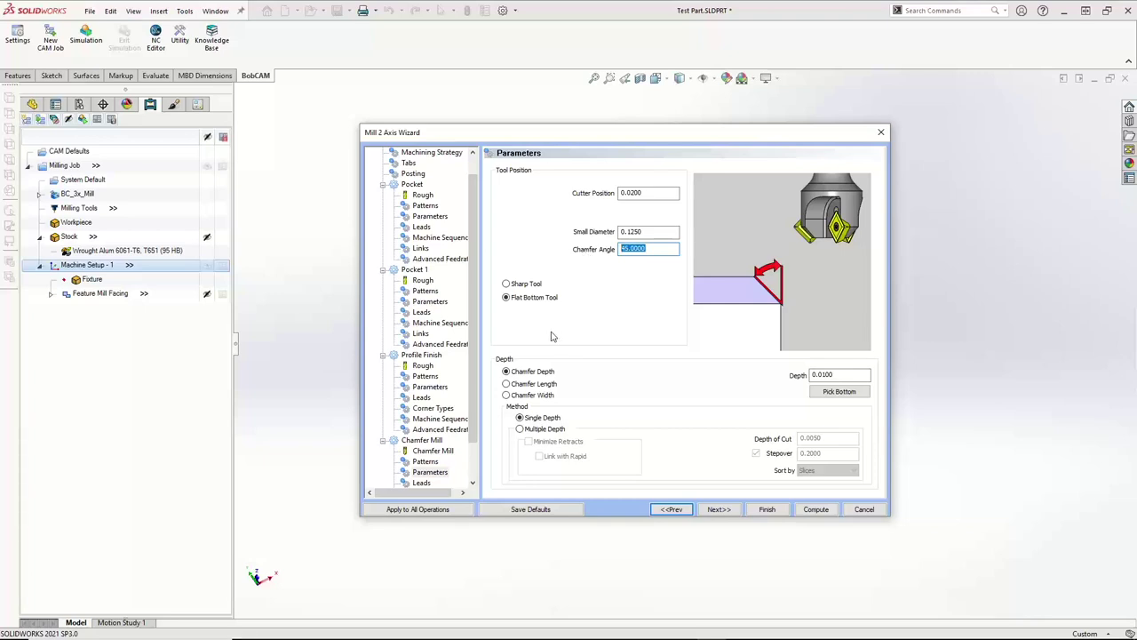
{"action": "left_click", "coordinate": [520, 375]}
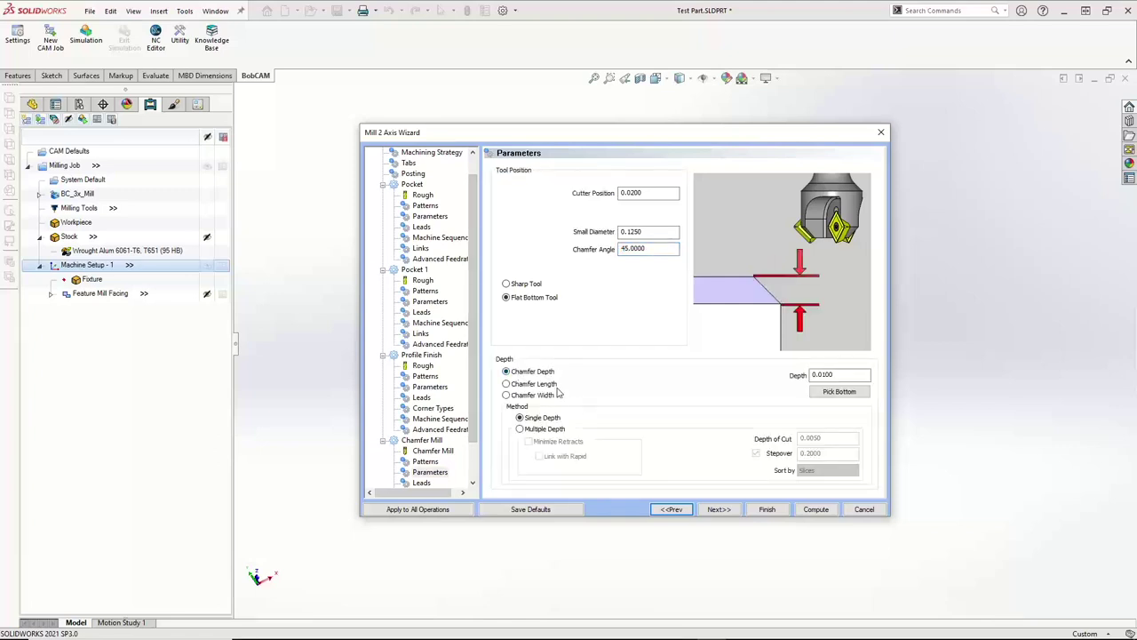
{"action": "left_click", "coordinate": [533, 384]}
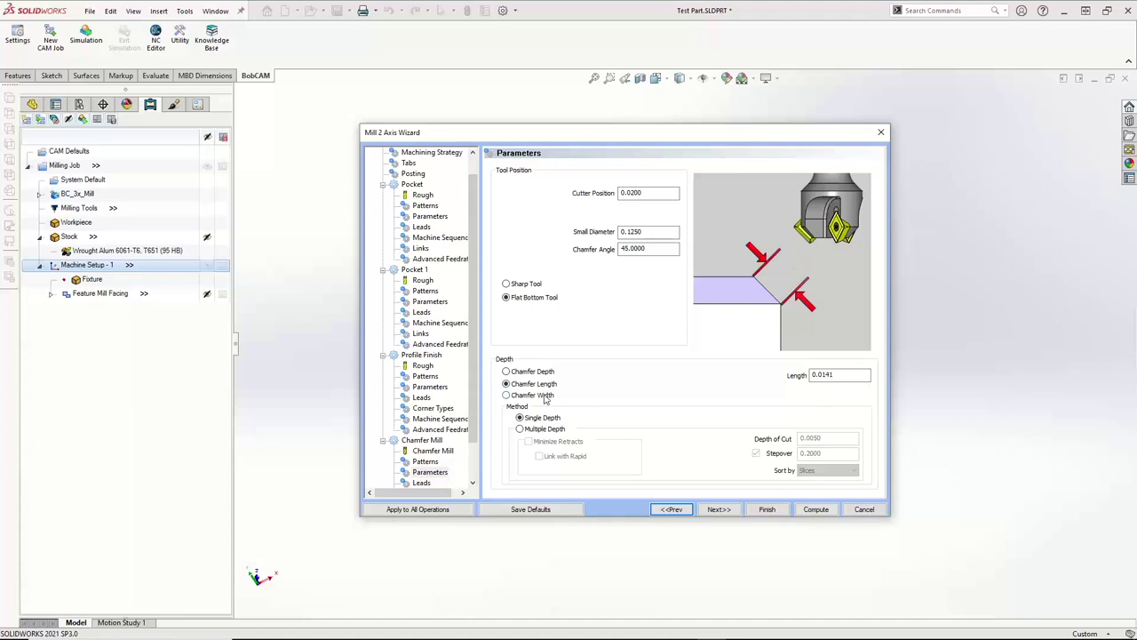
{"action": "left_click", "coordinate": [545, 398]}
{"action": "left_click", "coordinate": [543, 375]}
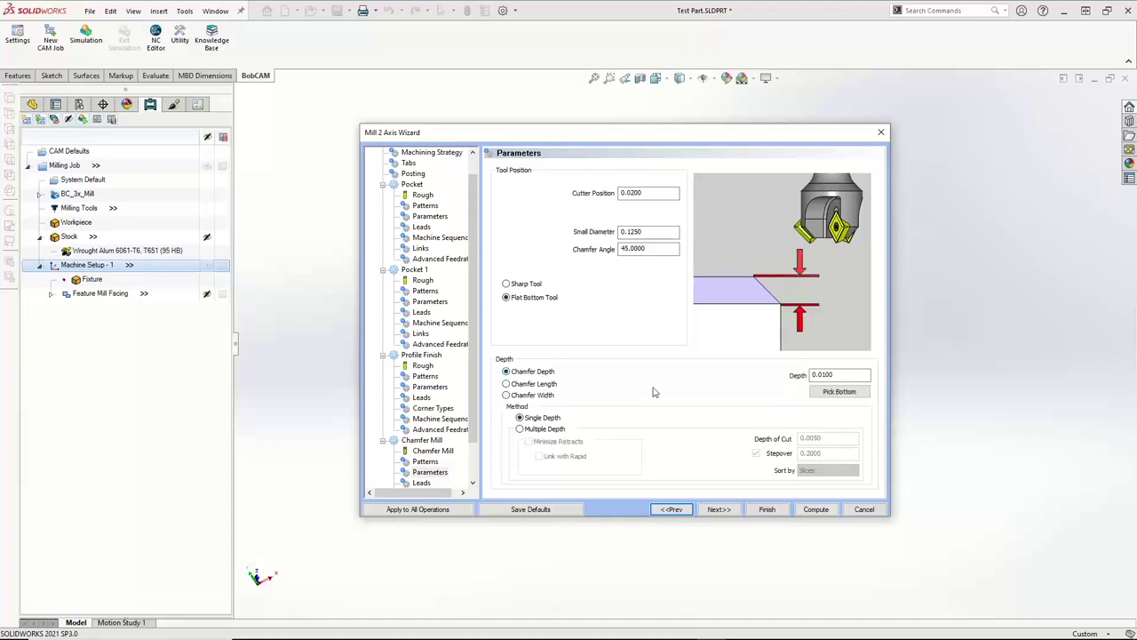
Pick the part's inner wall edge as the chamfer bottom, giving a 0.0250 depth.
{"action": "left_click", "coordinate": [837, 392]}
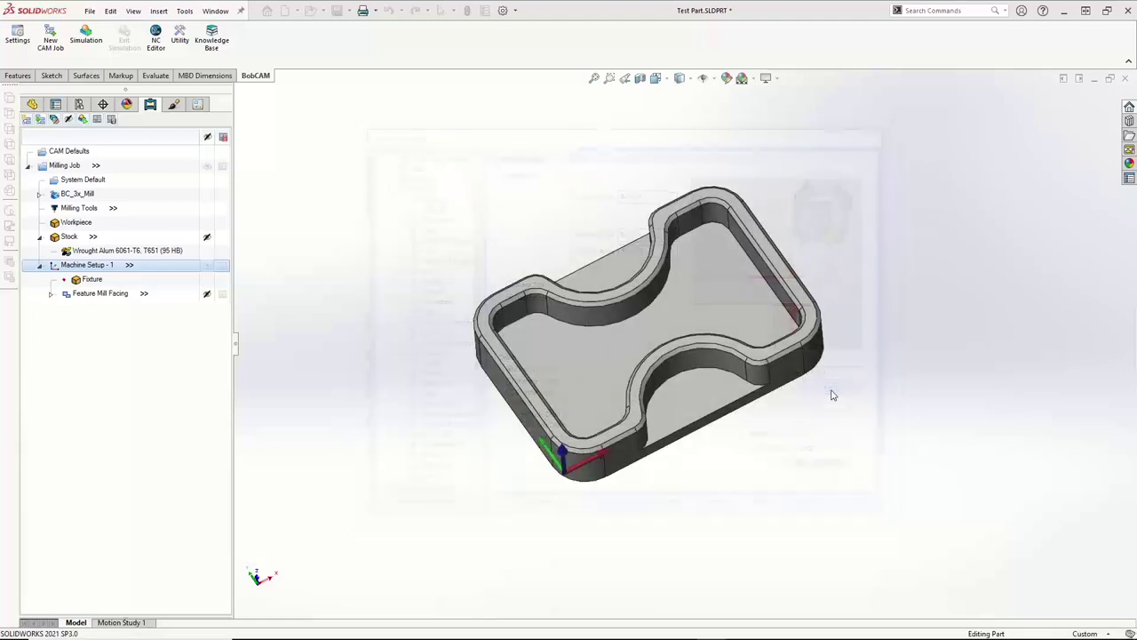
{"action": "left_click", "coordinate": [743, 235]}
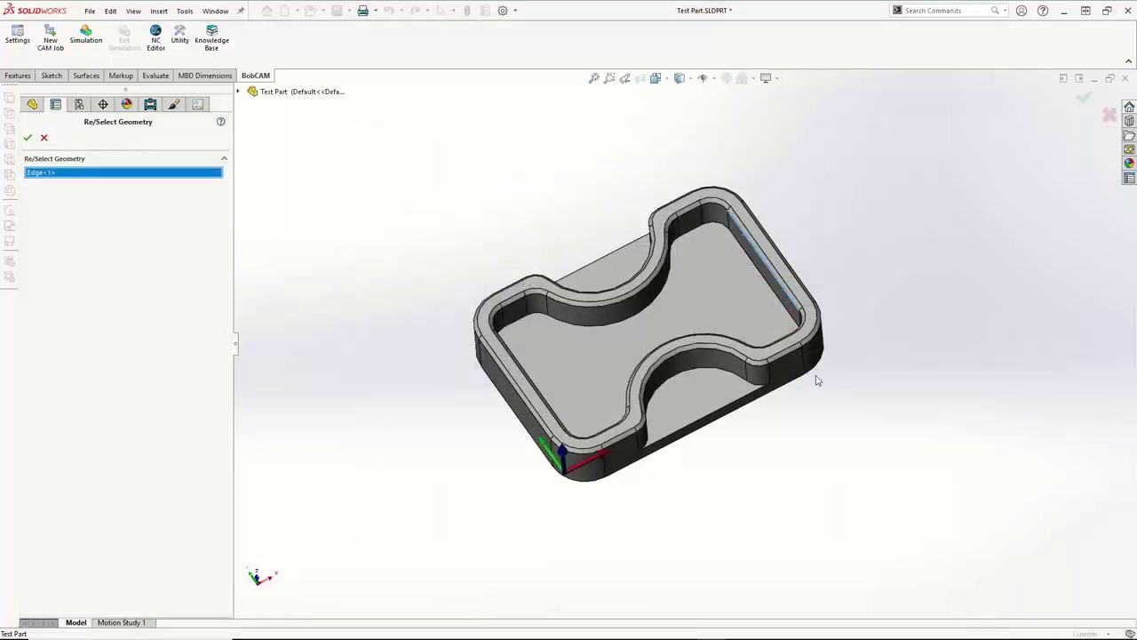
{"action": "left_click", "coordinate": [27, 139]}
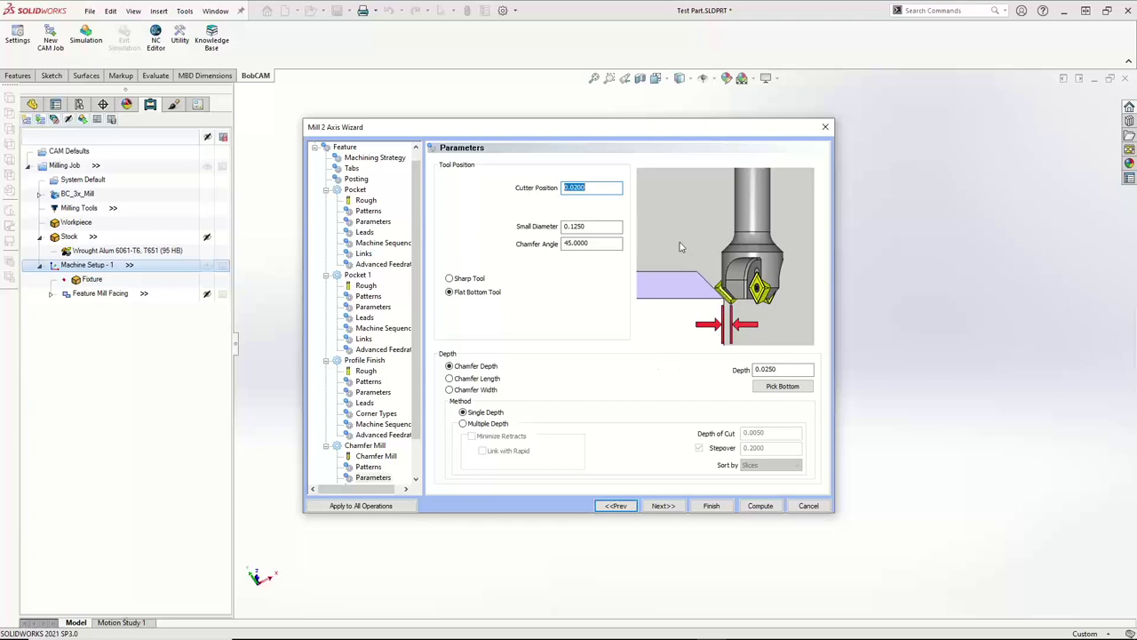
Try multiple depth passes of 0.0125, revert to a single-depth pass, and advance to Leads.
{"action": "left_click", "coordinate": [462, 423]}
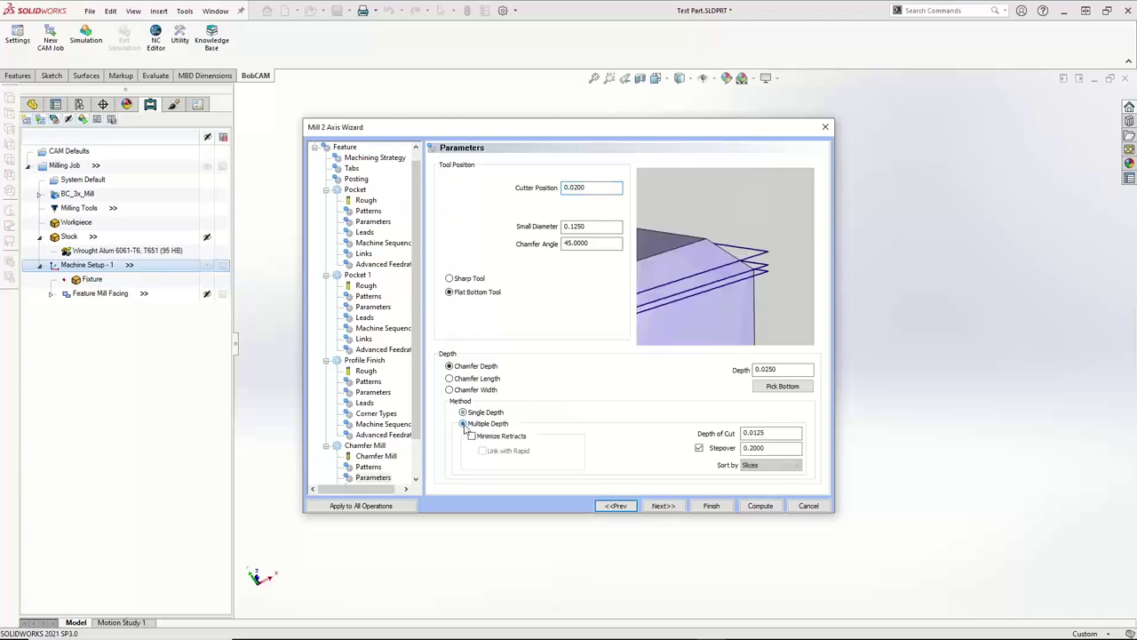
{"action": "double_click", "coordinate": [764, 433]}
{"action": "type", "text": "0.0125"}
{"action": "key", "text": "ctrl+a"}
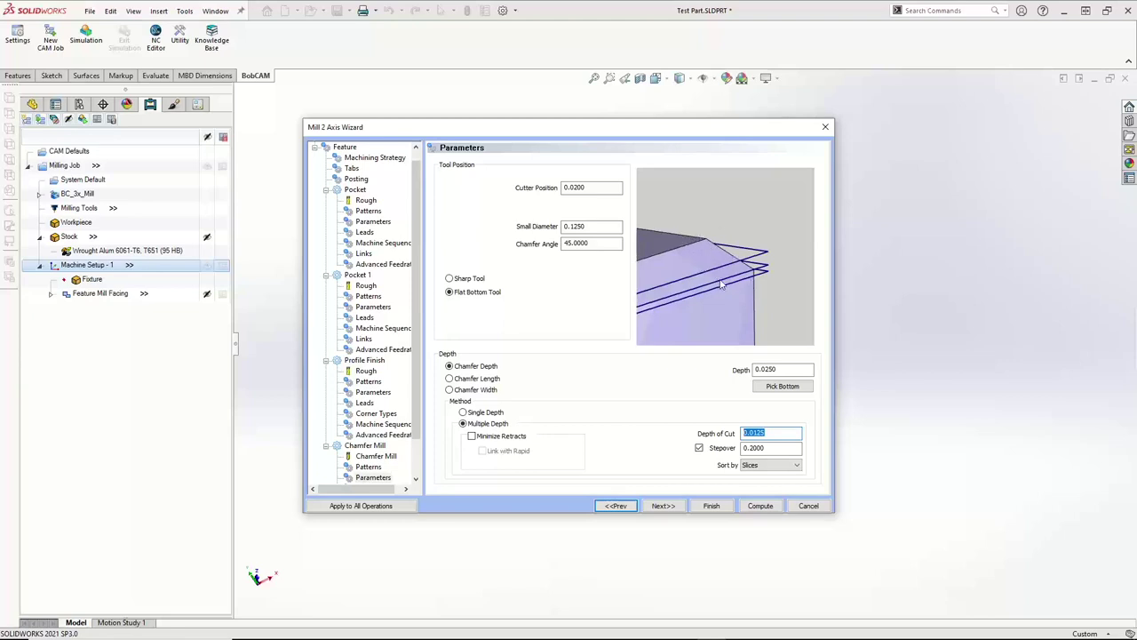
{"action": "key", "text": "Tab"}
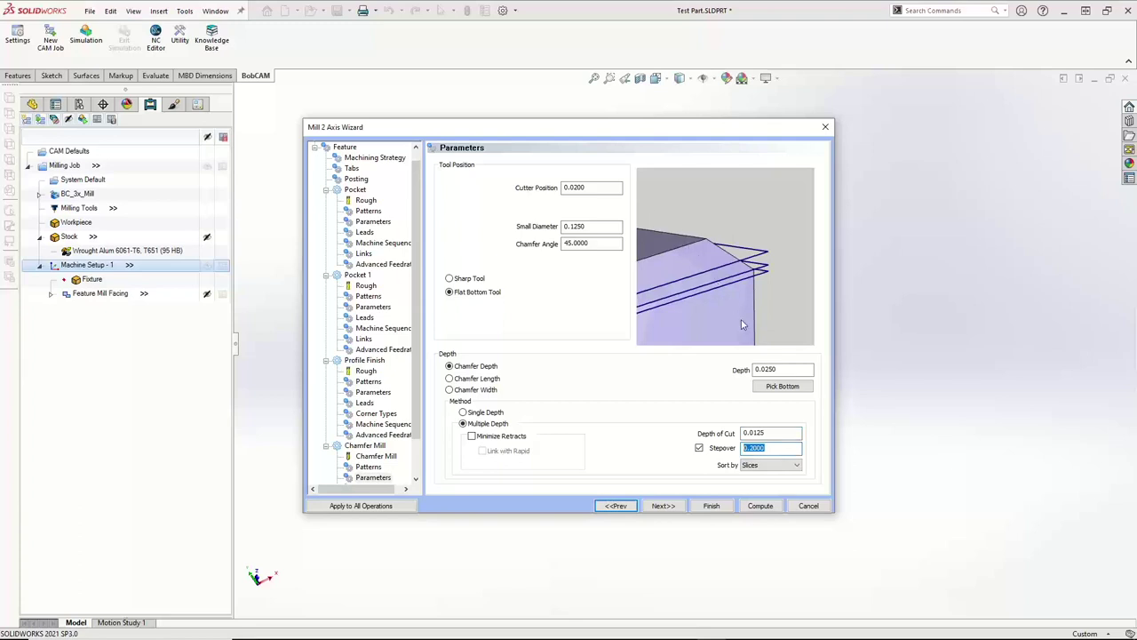
{"action": "left_click", "coordinate": [463, 412]}
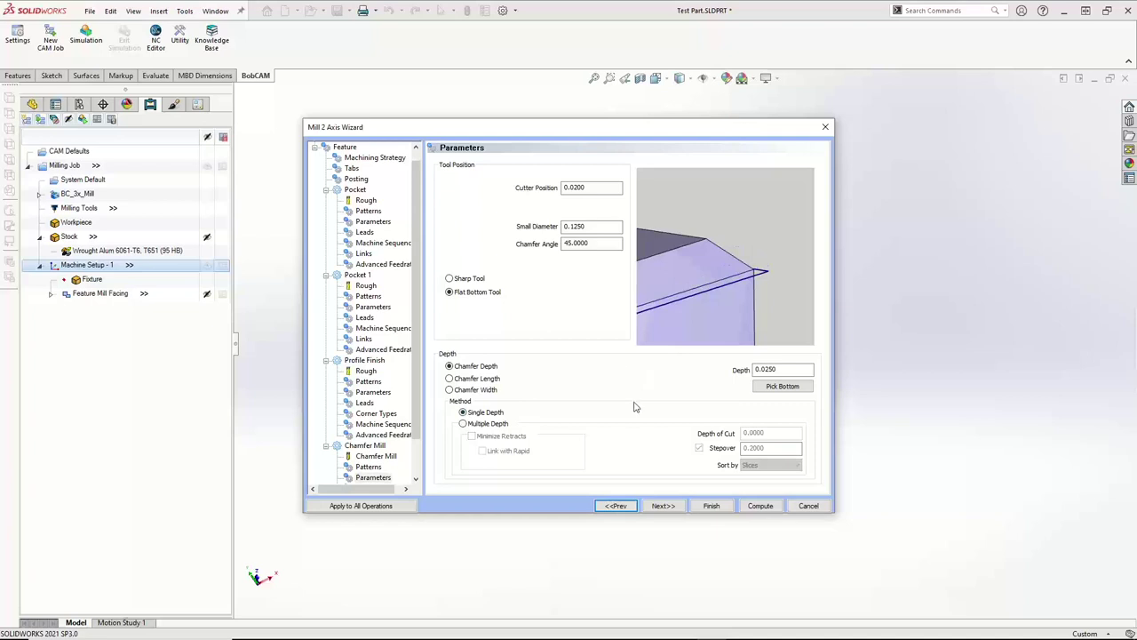
{"action": "left_click", "coordinate": [664, 505]}
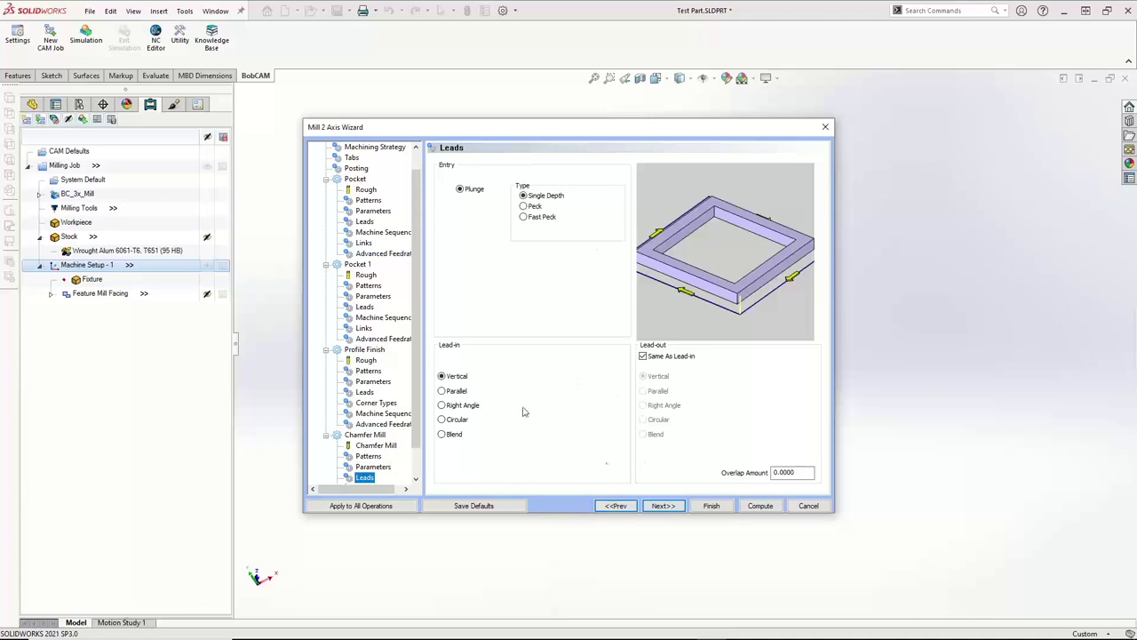
Give the chamfer a circular 0.2500 lead-in and page through to Advanced Feedrates.
{"action": "left_click", "coordinate": [442, 420]}
{"action": "left_click_drag", "start_coordinate": [614, 419], "coordinate": [563, 420]}
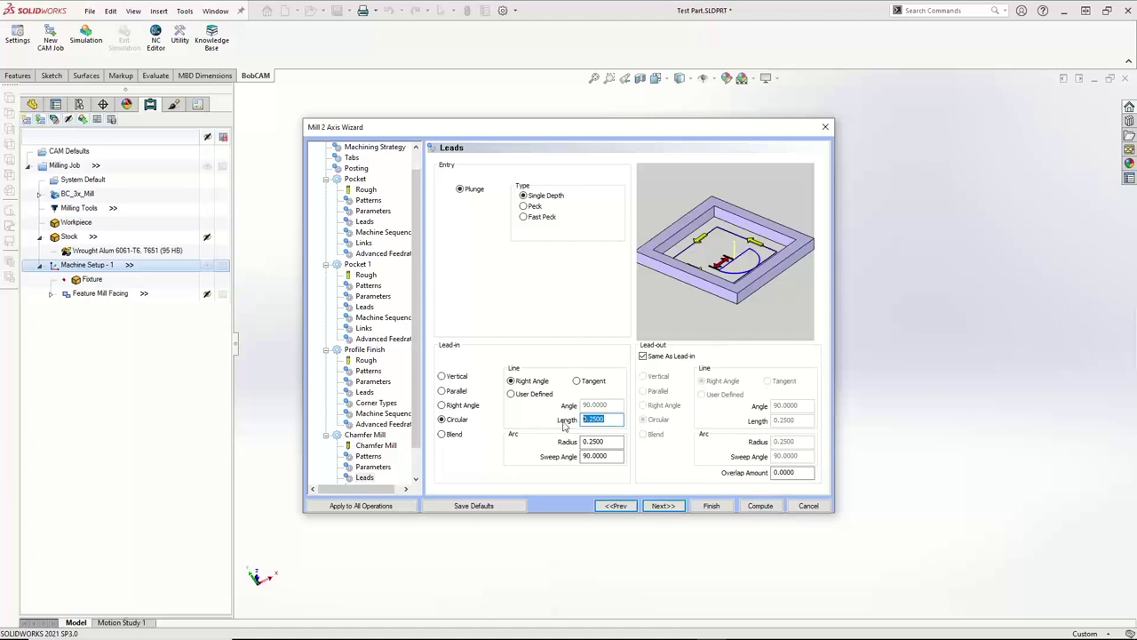
{"action": "left_click", "coordinate": [665, 506]}
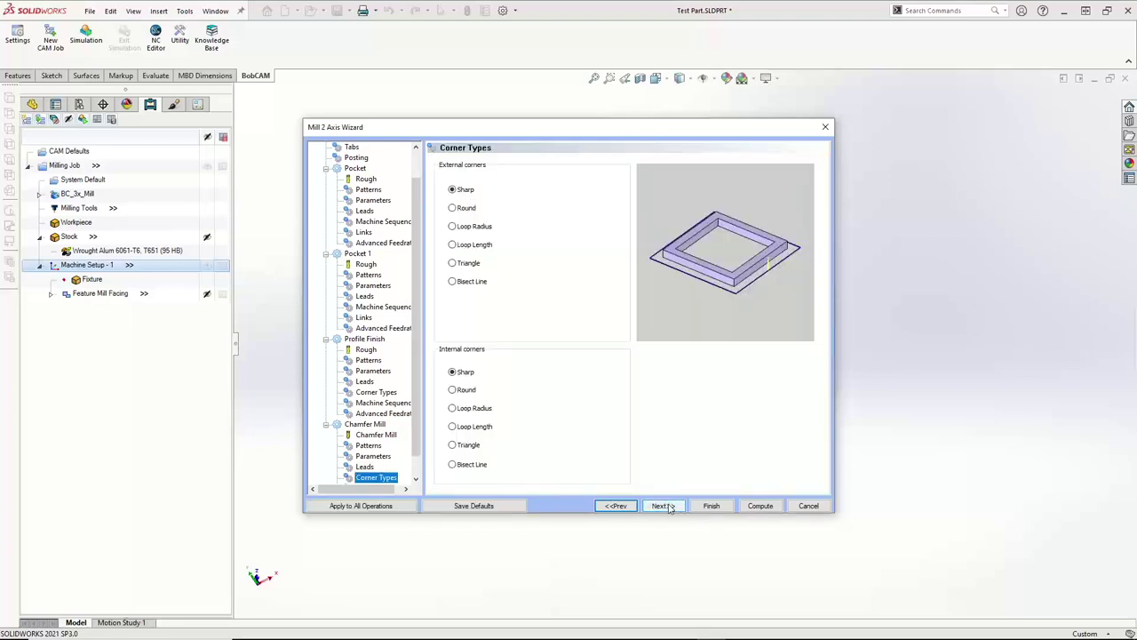
{"action": "left_click", "coordinate": [664, 505]}
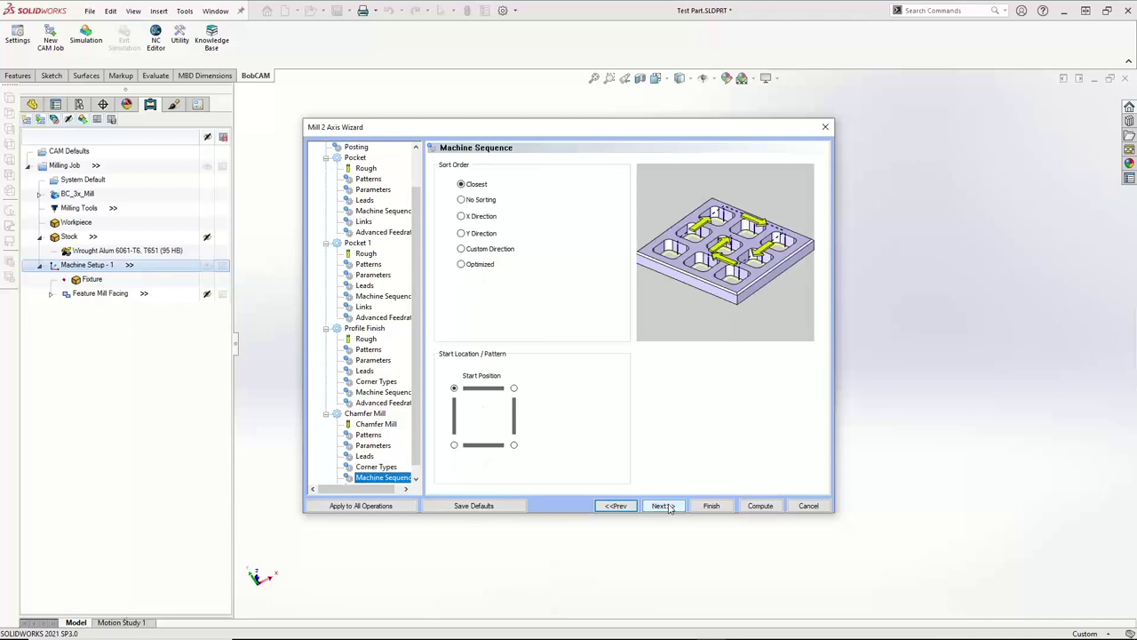
{"action": "left_click", "coordinate": [665, 505]}
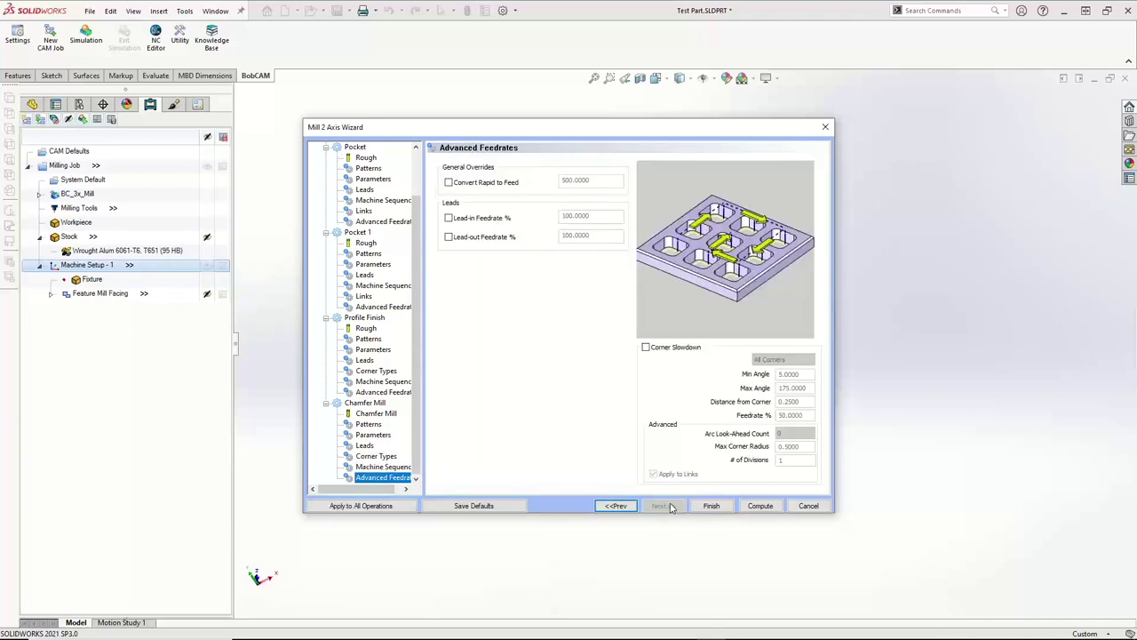
Generate the Feature 2 Axis toolpaths and show the Pocket toolpath from an edge-on side view.
{"action": "left_click", "coordinate": [759, 505]}
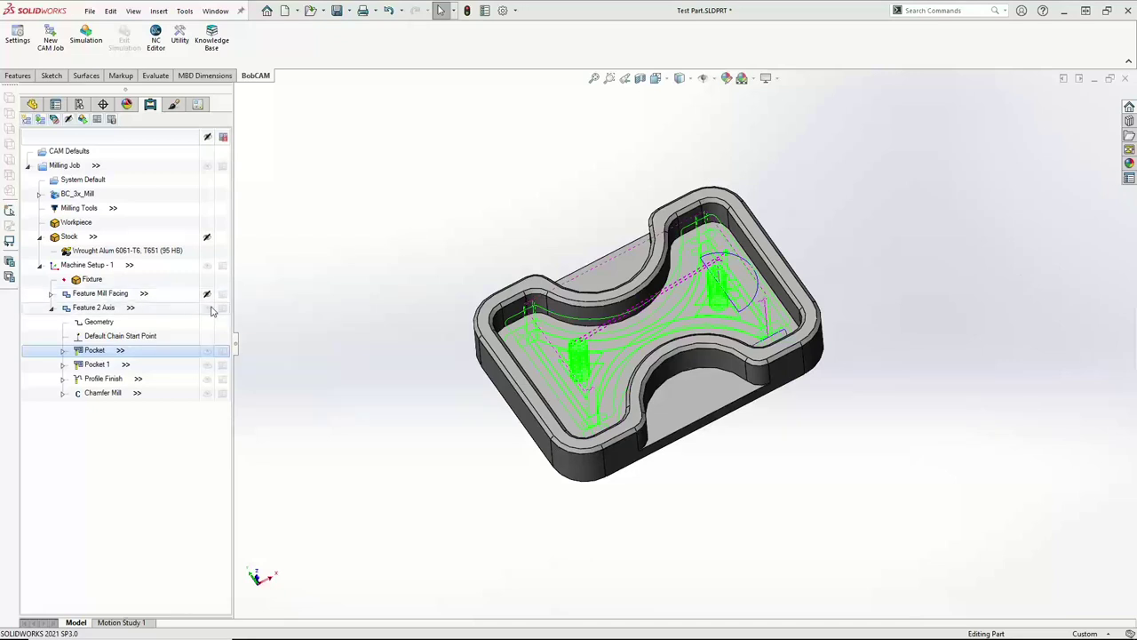
{"action": "left_click", "coordinate": [206, 310]}
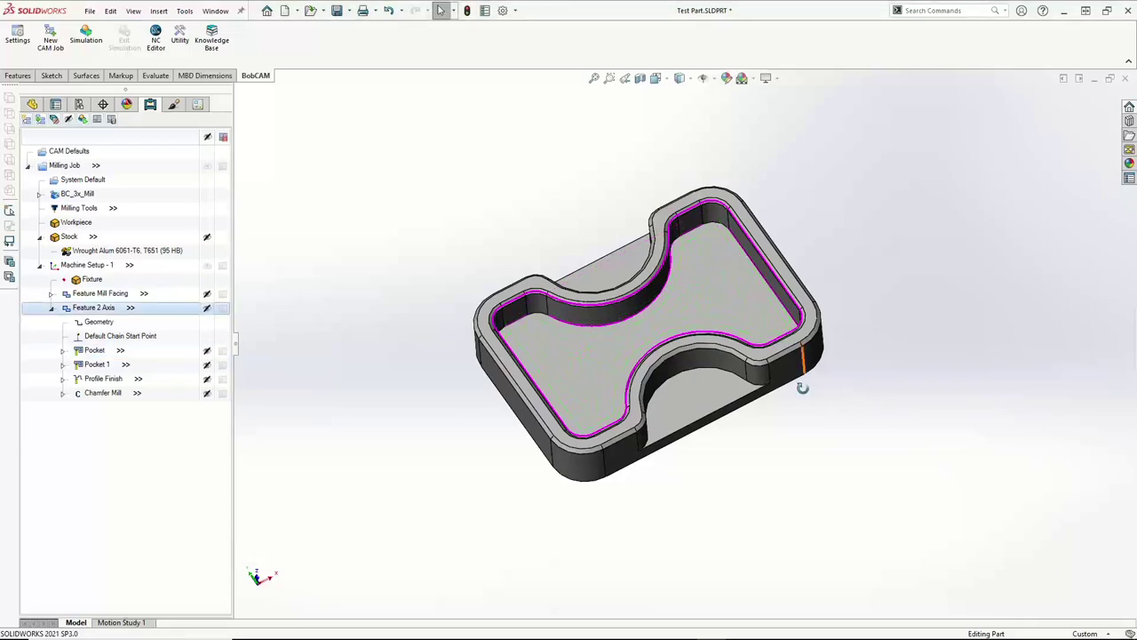
{"action": "middle_click_drag", "start_coordinate": [969, 426], "coordinate": [614, 482]}
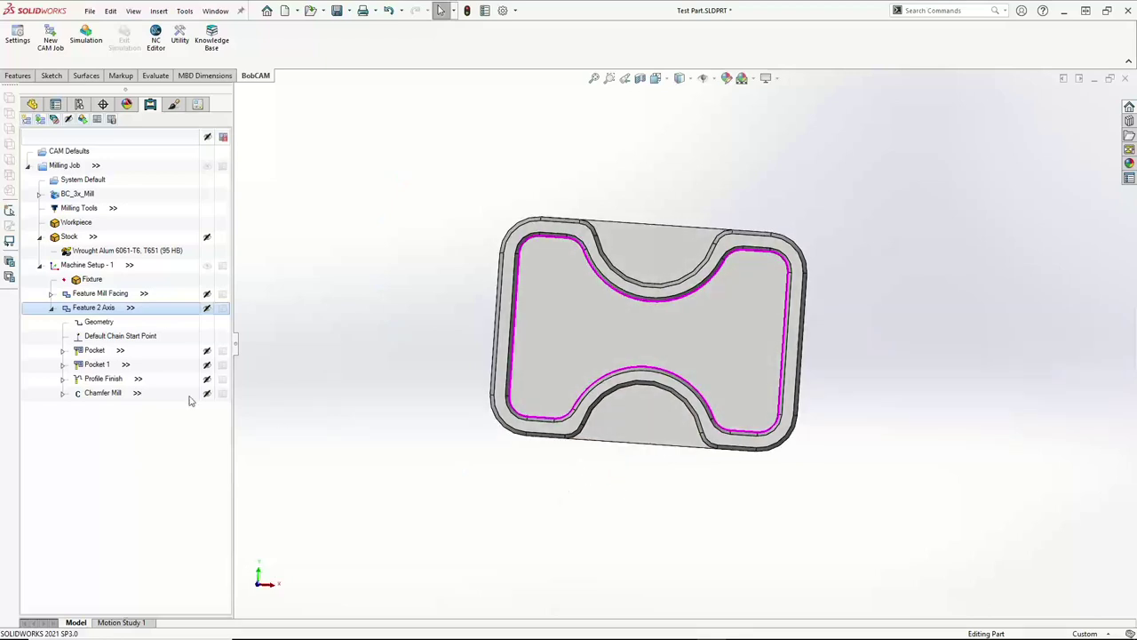
{"action": "left_click", "coordinate": [95, 350]}
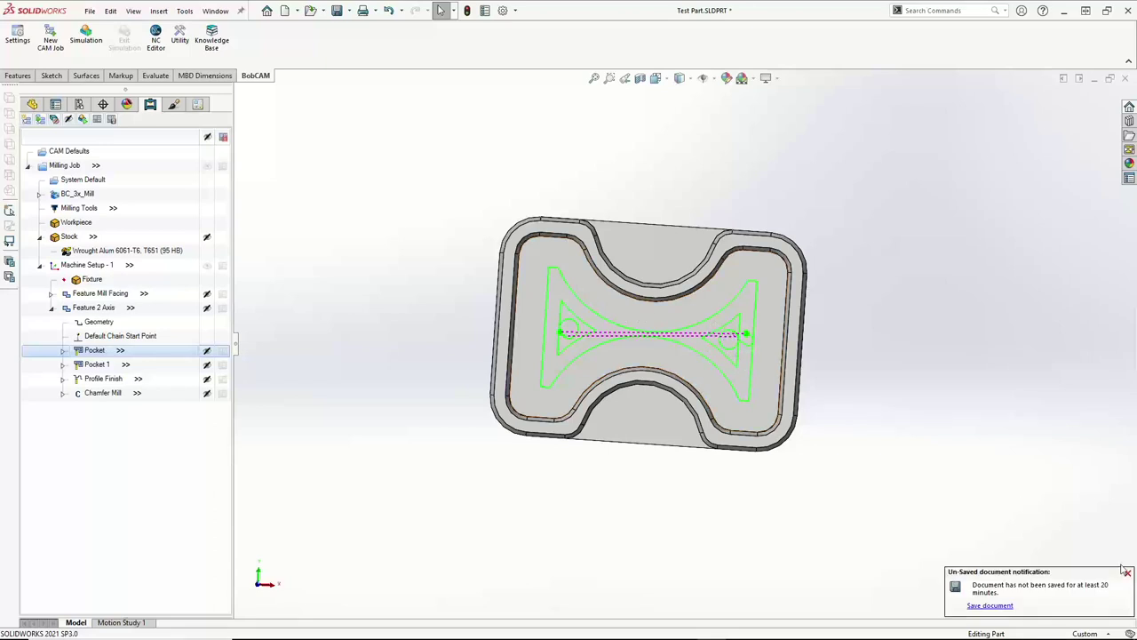
Save Test Part.SLDPRT and show the Pocket 1 toolpath.
{"action": "left_click", "coordinate": [1128, 573]}
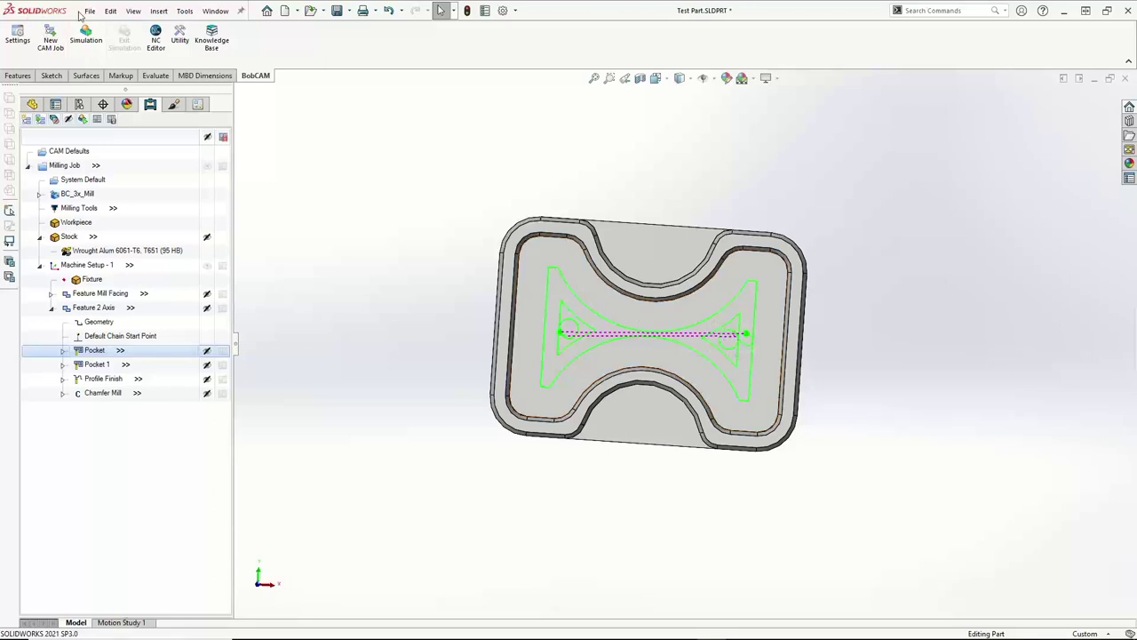
{"action": "left_click", "coordinate": [337, 10]}
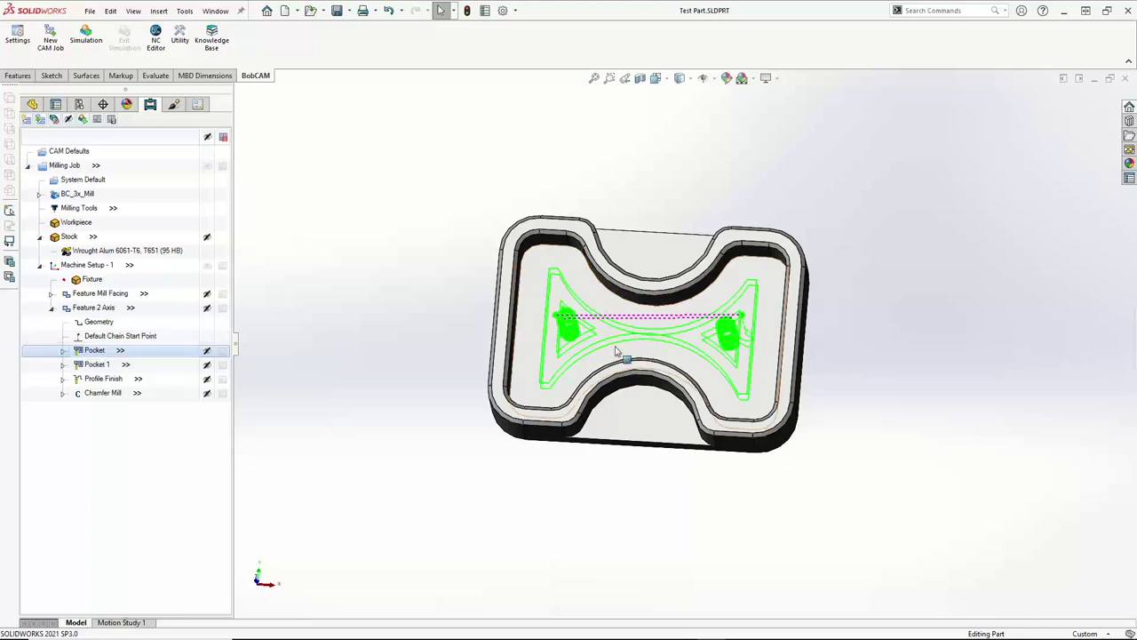
{"action": "left_click", "coordinate": [98, 364]}
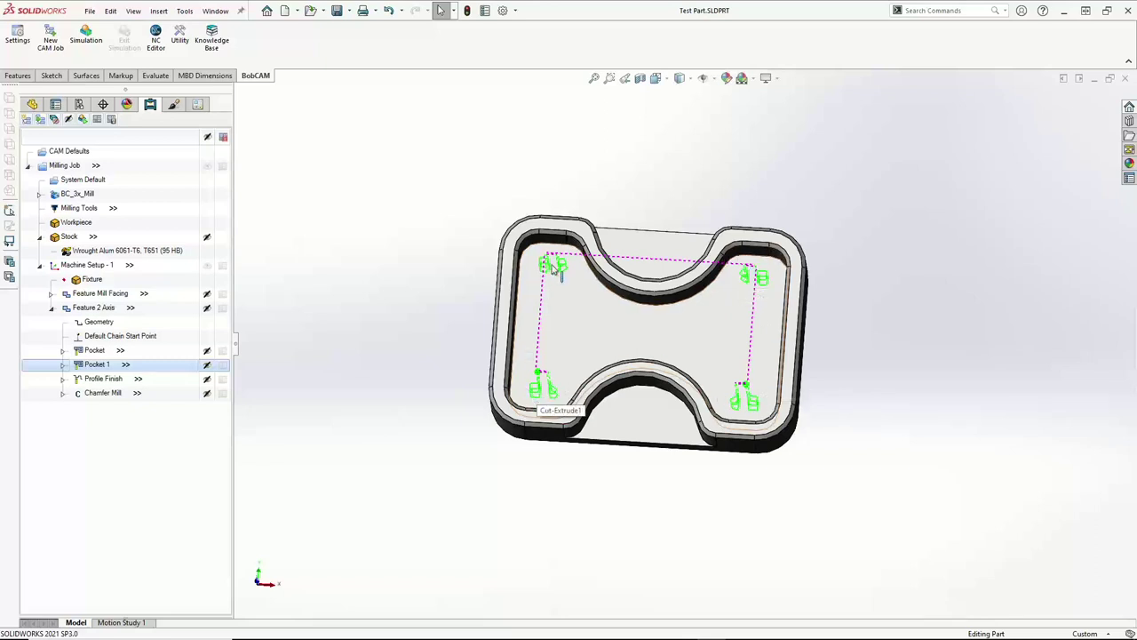
Review the Profile Finish and Chamfer Mill toolpaths from top-down and tilted views.
{"action": "left_click", "coordinate": [104, 380]}
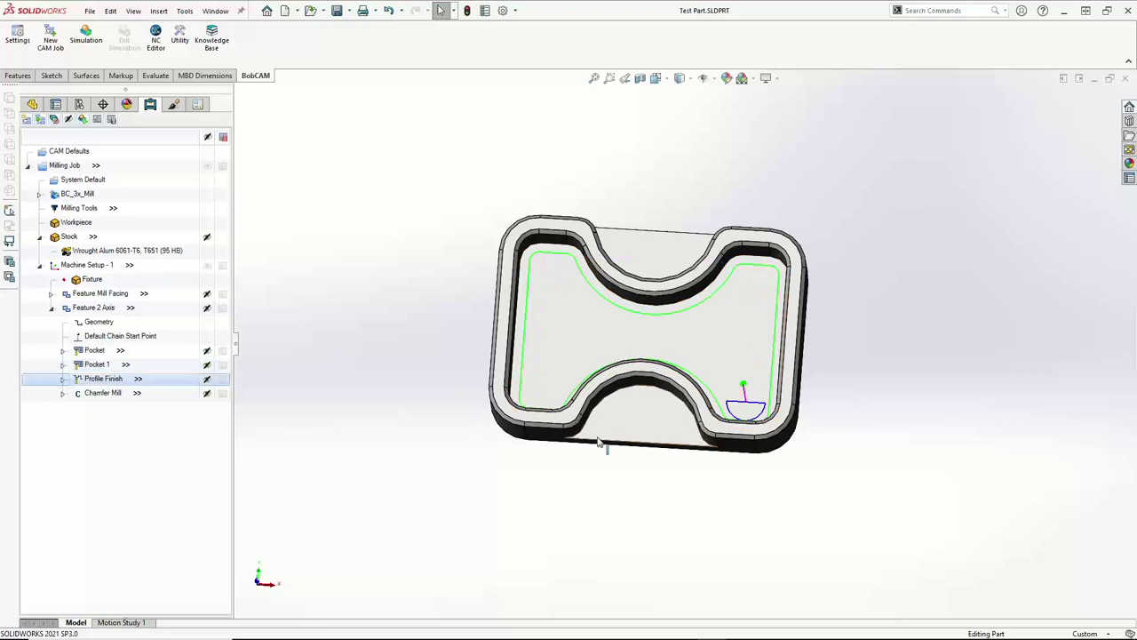
{"action": "middle_click_drag", "start_coordinate": [601, 447], "coordinate": [749, 389]}
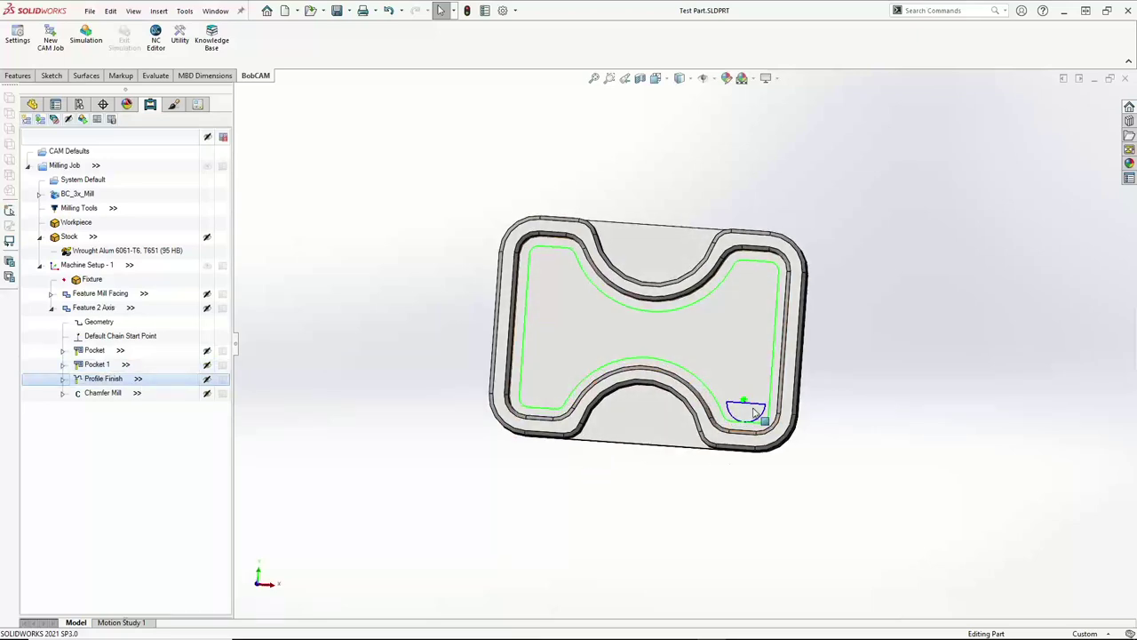
{"action": "scroll", "coordinate": [751, 396], "scroll_direction": "down", "scroll_amount": 5}
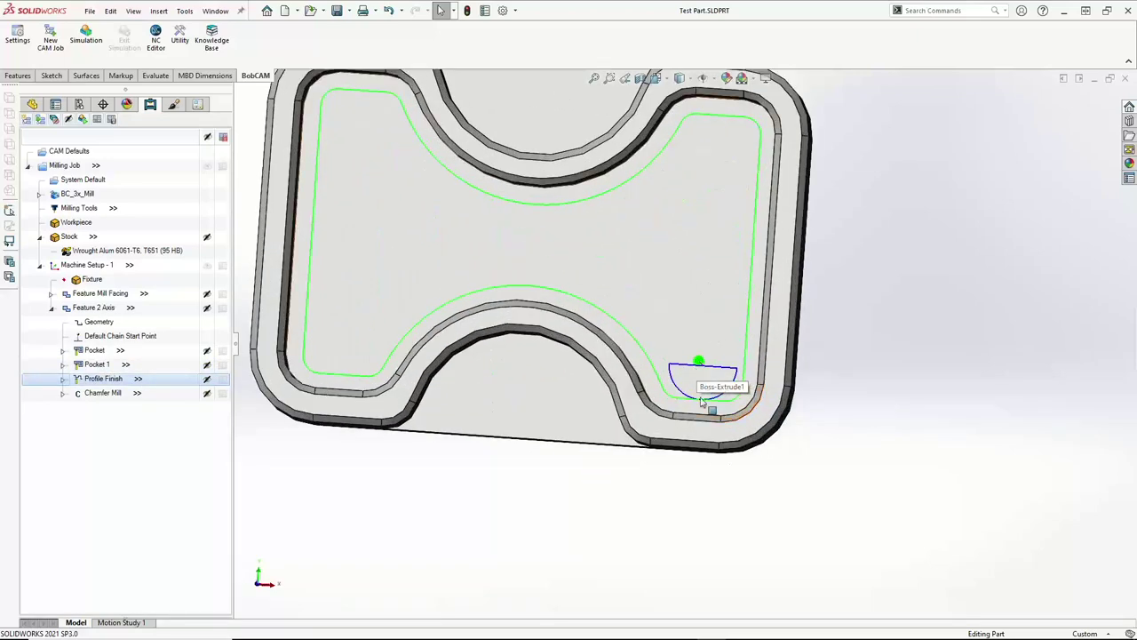
{"action": "left_click", "coordinate": [101, 392]}
{"action": "scroll", "coordinate": [550, 464], "scroll_direction": "up", "scroll_amount": 5}
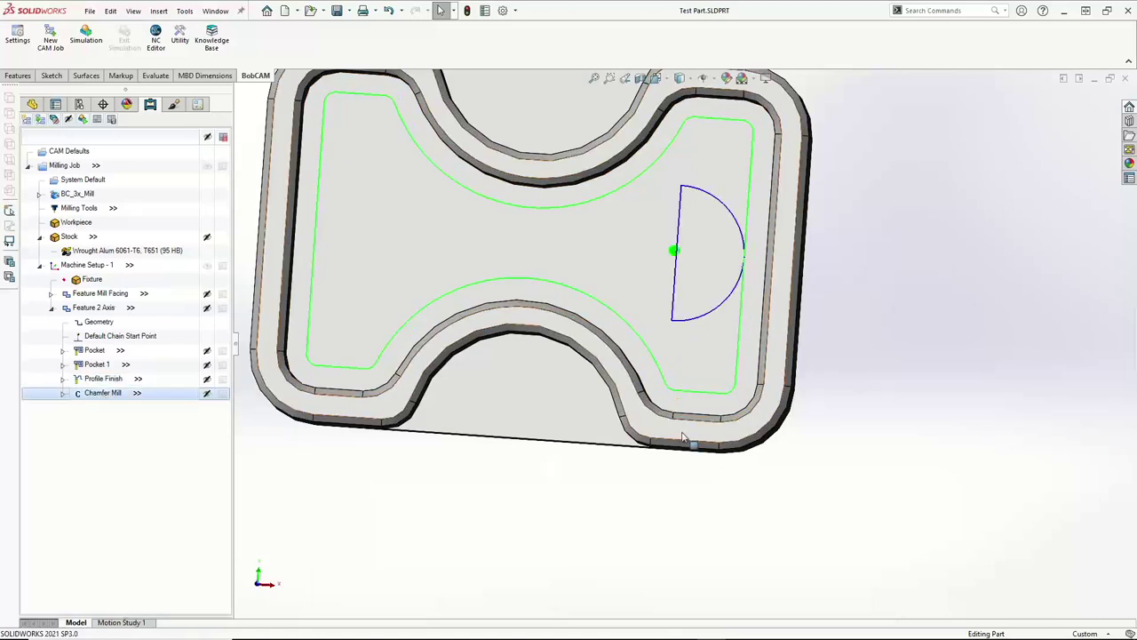
{"action": "middle_click_drag", "start_coordinate": [689, 401], "coordinate": [711, 293]}
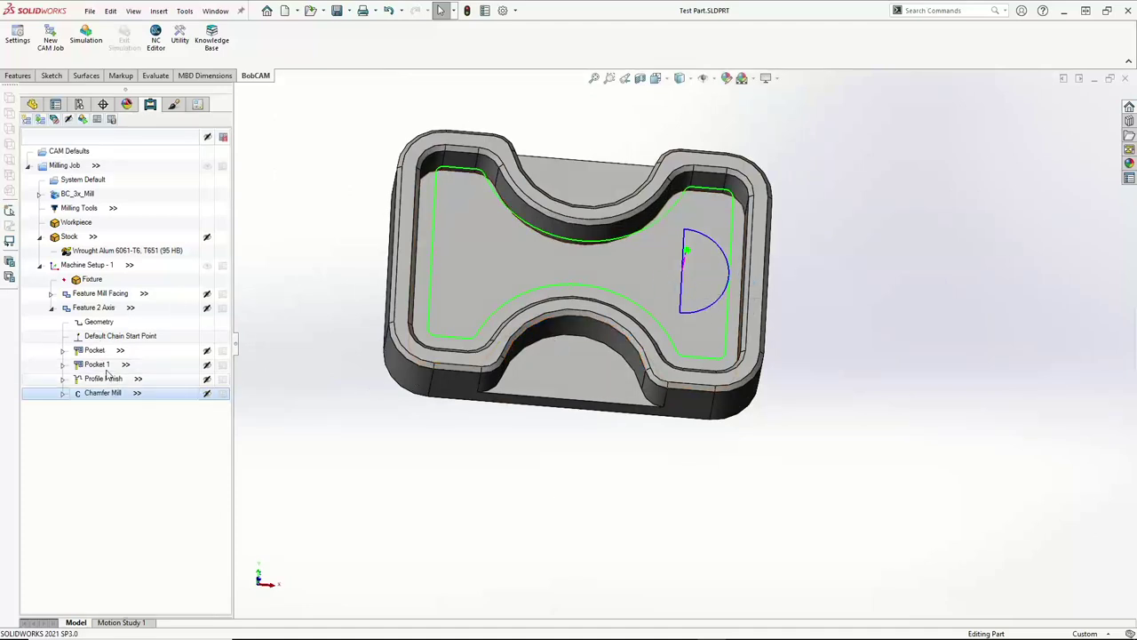
Display the feature's geometry chain and its default chain start point.
{"action": "left_click", "coordinate": [120, 336]}
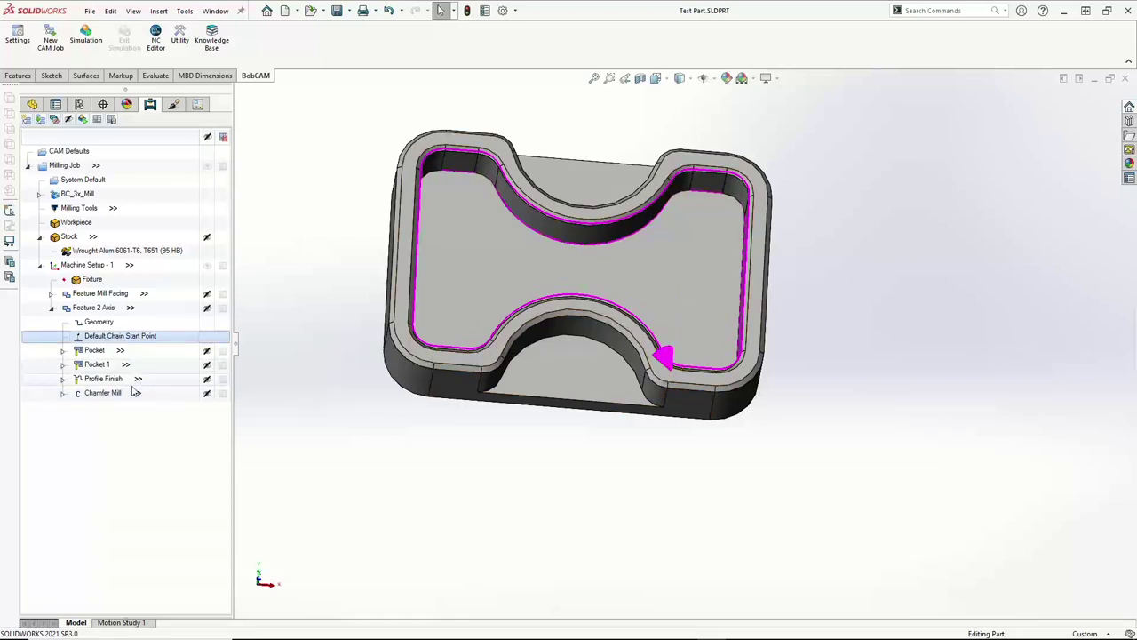
{"action": "left_click", "coordinate": [100, 397]}
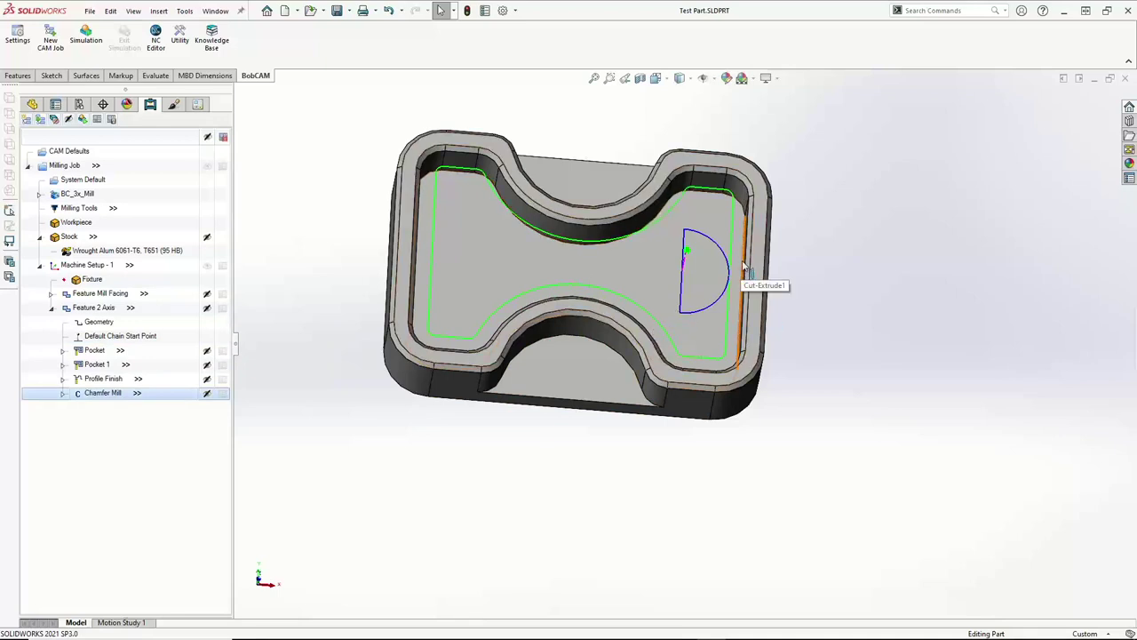
{"action": "left_click", "coordinate": [107, 338]}
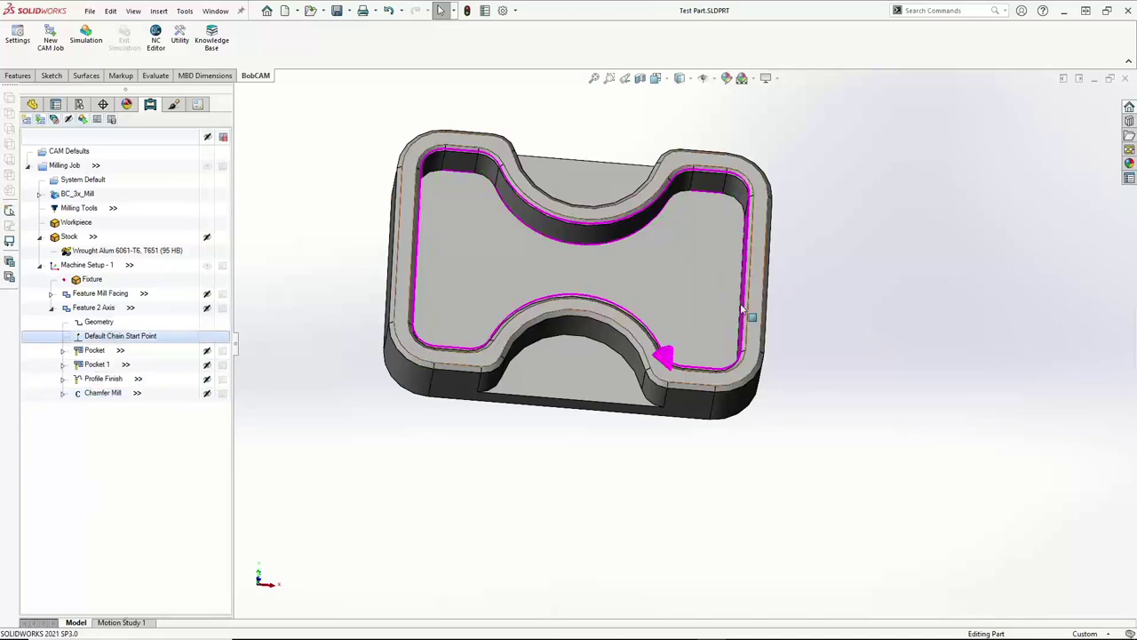
Modify the Default Chain Start Point, reselecting it on the pocket's right wall edge, and confirm.
{"action": "right_click", "coordinate": [130, 342]}
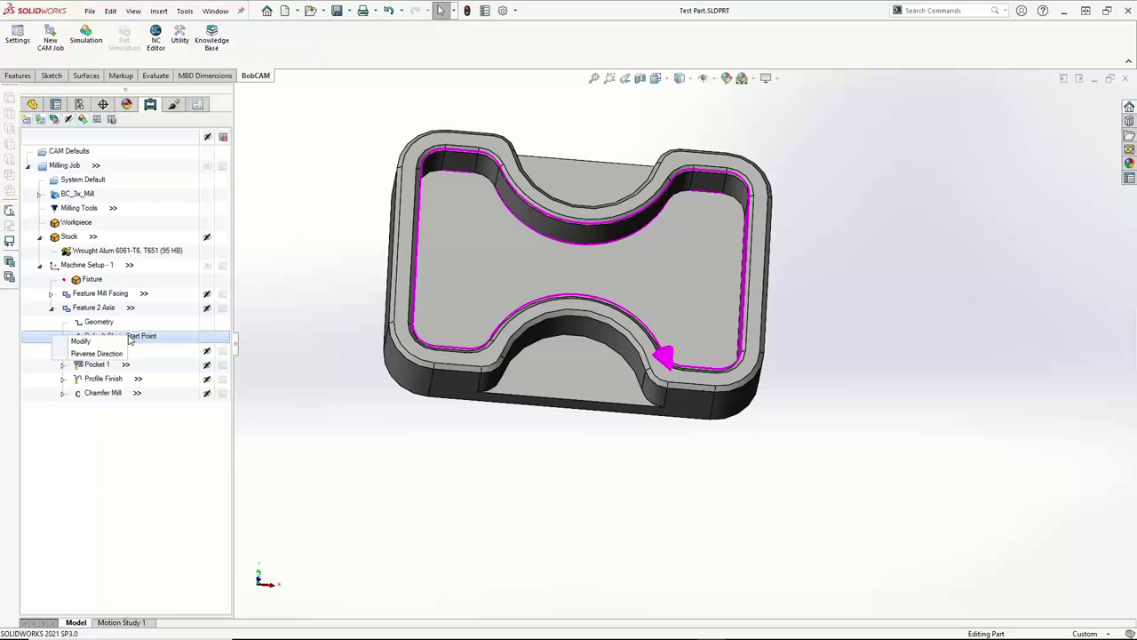
{"action": "left_click", "coordinate": [94, 345]}
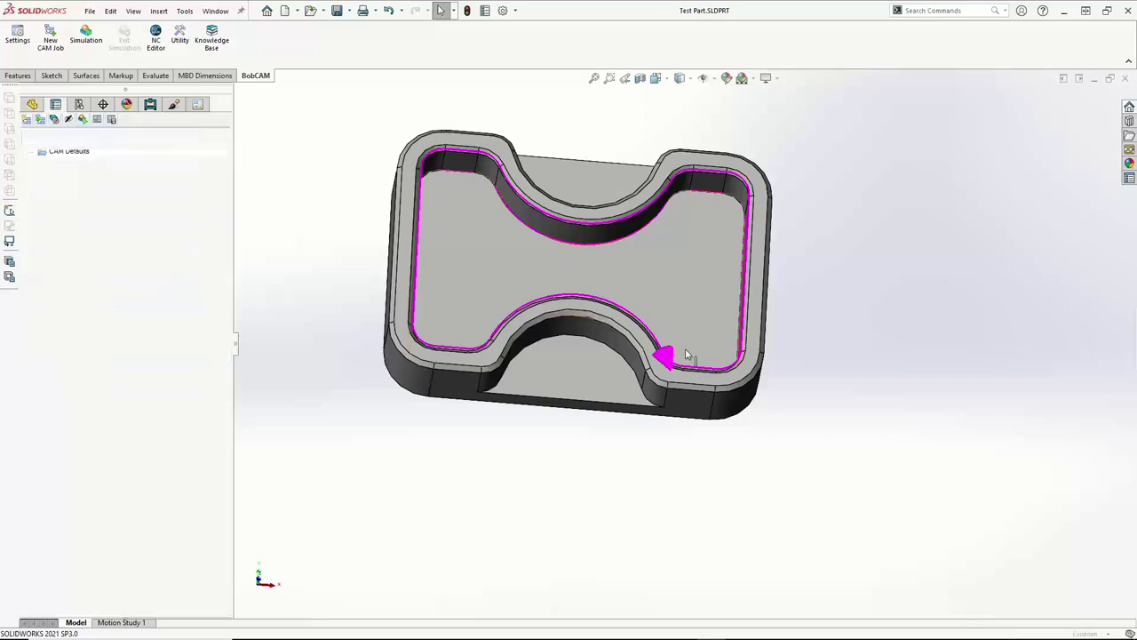
{"action": "left_click", "coordinate": [747, 279]}
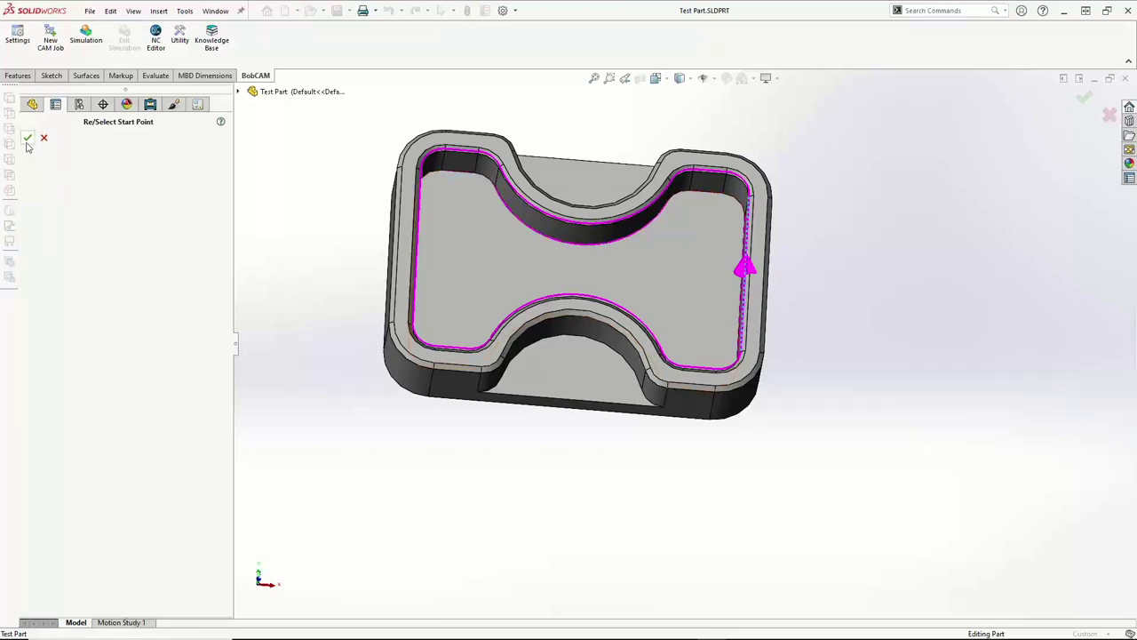
{"action": "left_click", "coordinate": [28, 139]}
Run Compute All Toolpath on Feature 2 Axis and inspect the Chamfer Mill and Profile Finish results.
{"action": "right_click", "coordinate": [104, 311]}
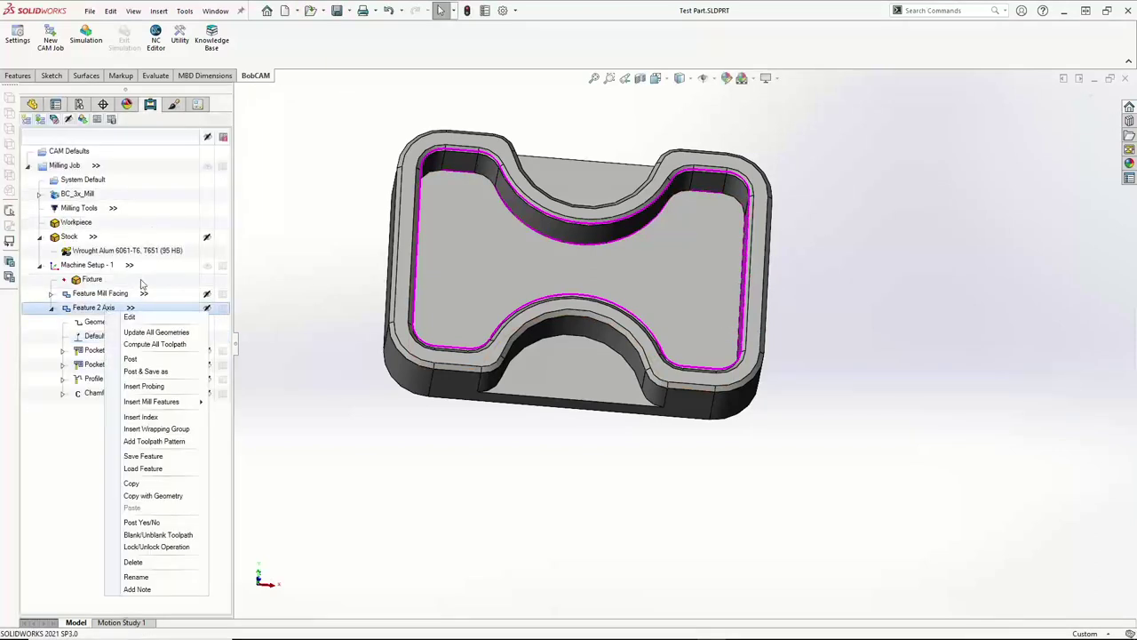
{"action": "left_click", "coordinate": [148, 344]}
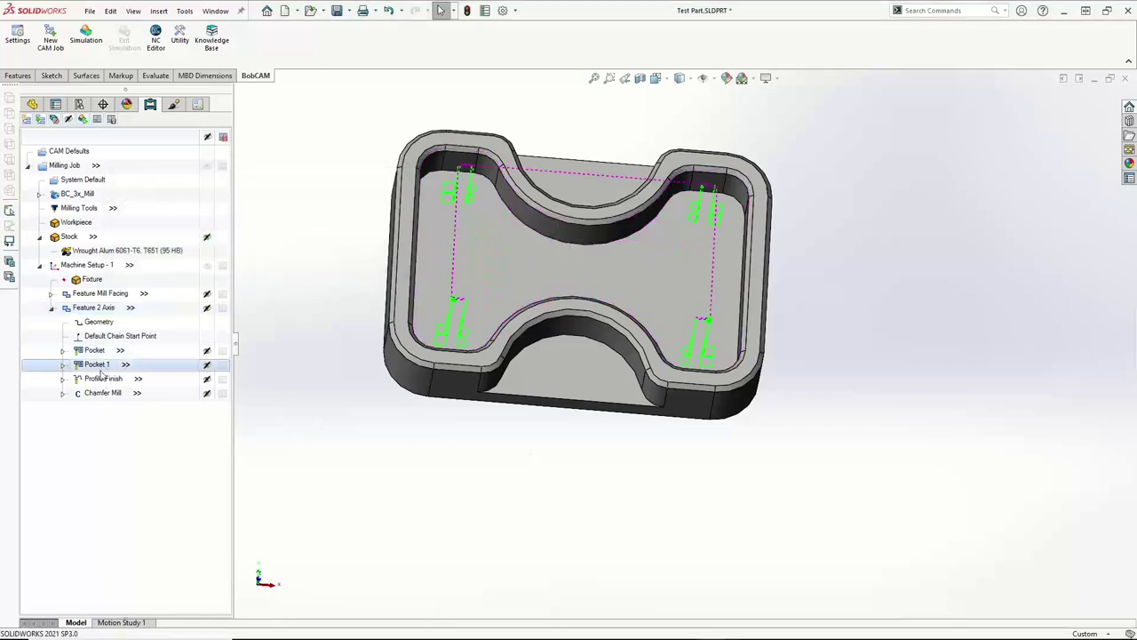
{"action": "left_click", "coordinate": [103, 380]}
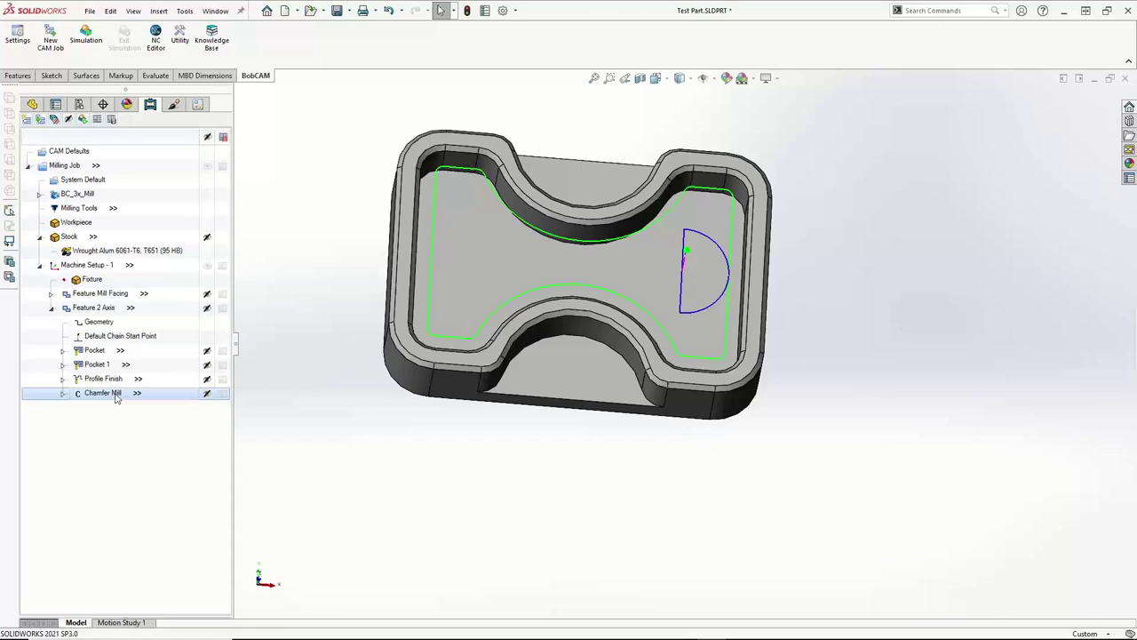
{"action": "left_click", "coordinate": [110, 380]}
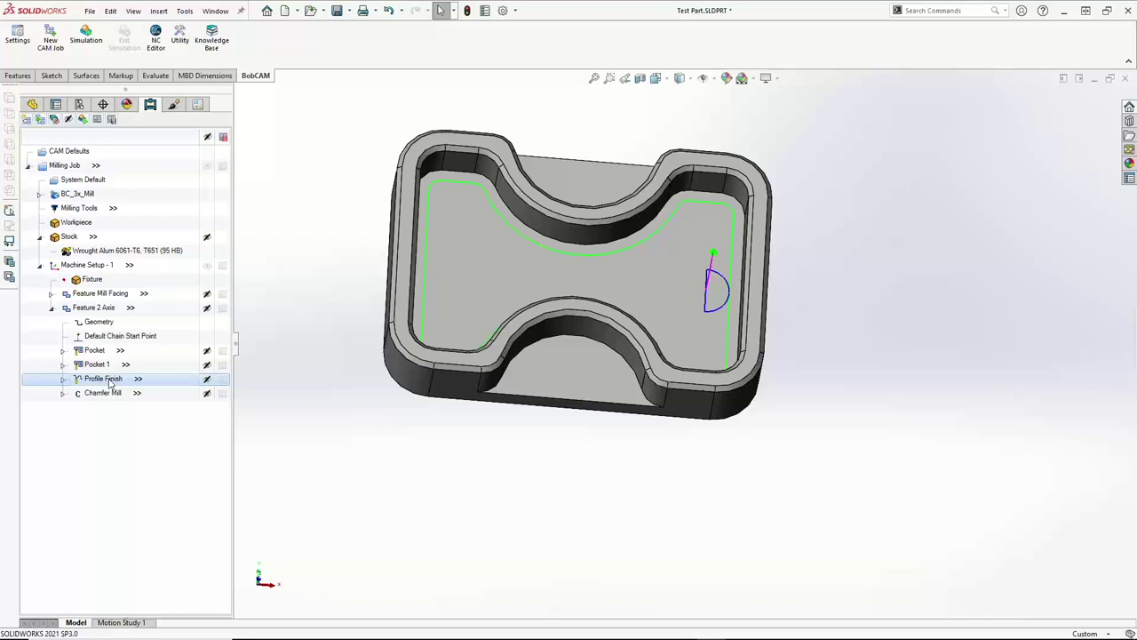
{"action": "left_click", "coordinate": [109, 380]}
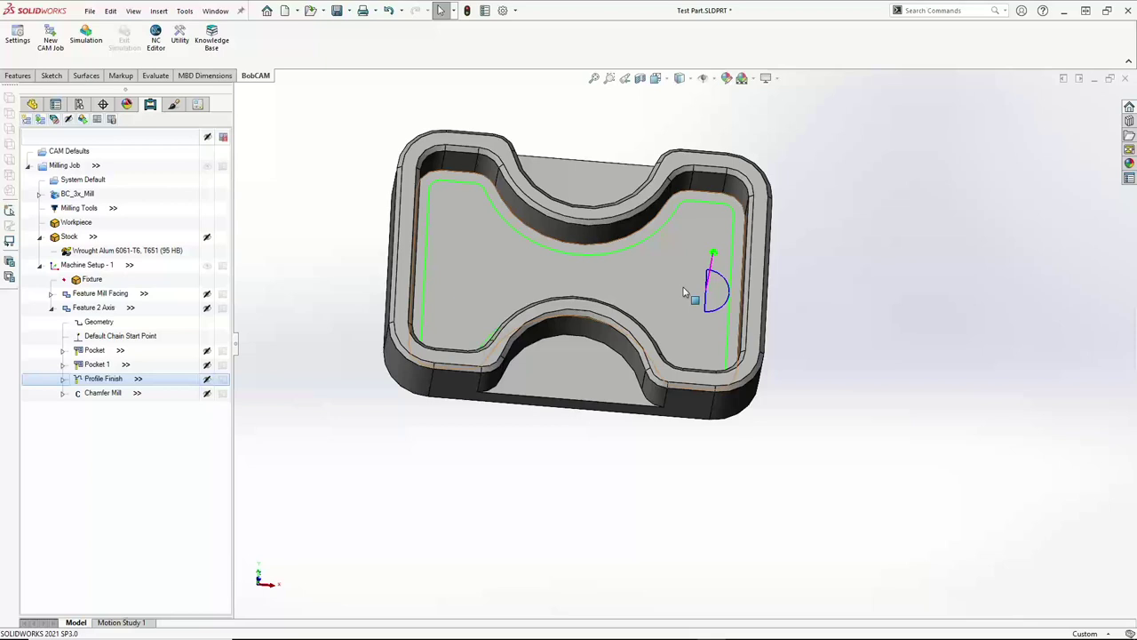
Start a backplot of the Profile Finish toolpath and orbit to a low side angle.
{"action": "right_click", "coordinate": [116, 383]}
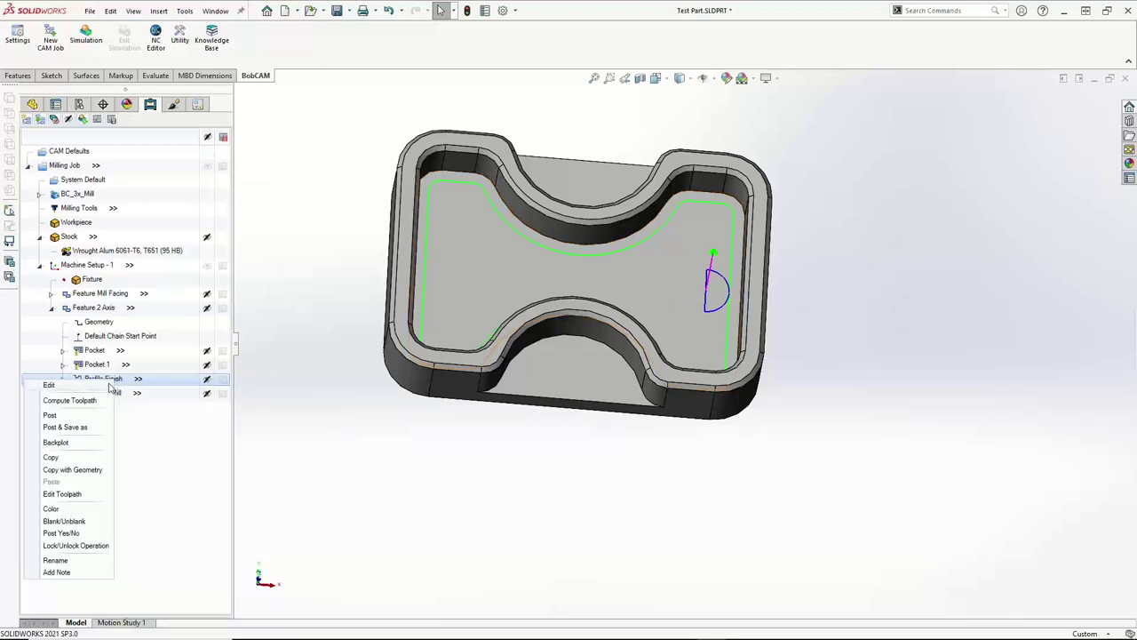
{"action": "left_click", "coordinate": [76, 443]}
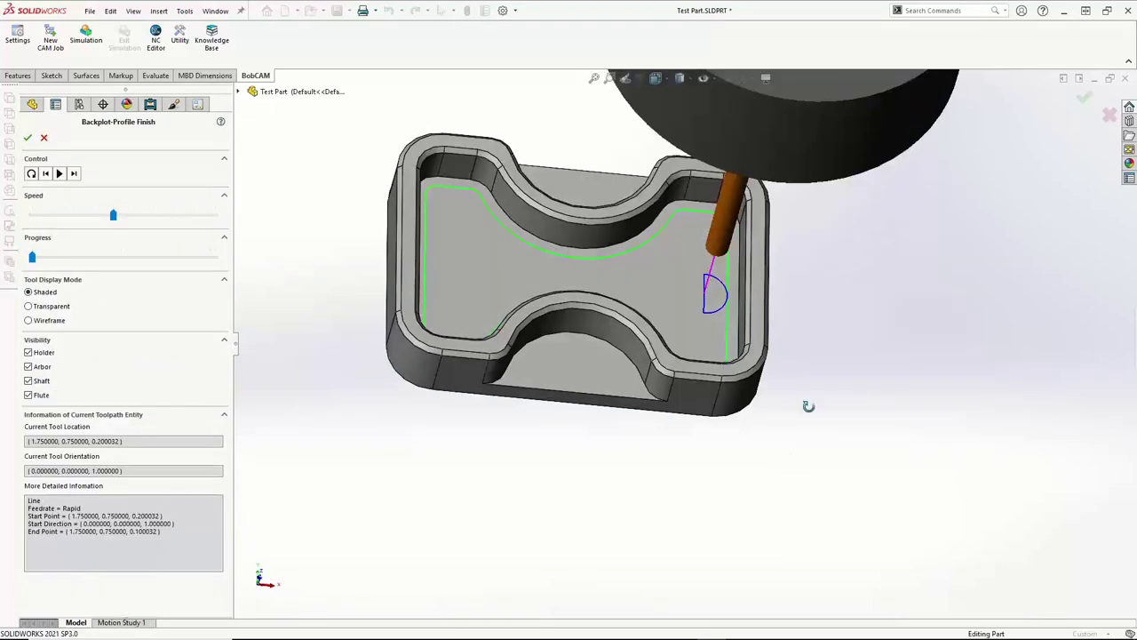
{"action": "middle_click_drag", "start_coordinate": [808, 406], "coordinate": [768, 493]}
{"action": "scroll", "coordinate": [648, 320], "scroll_direction": "down", "scroll_amount": 5}
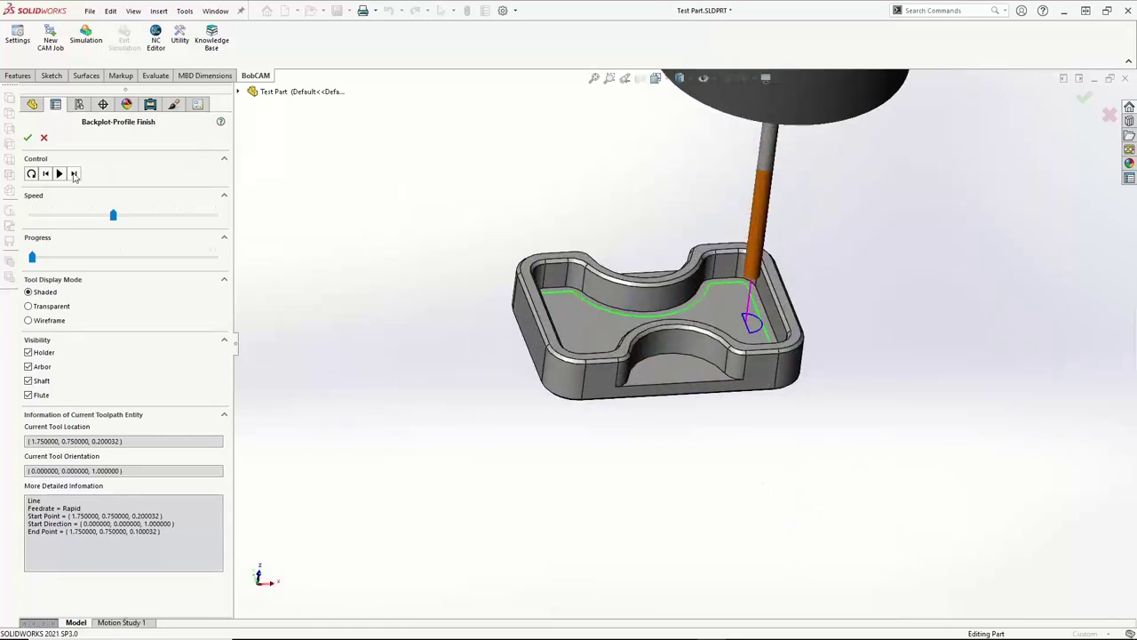
Step the tool from its plunge through the lead-in arc and around the pocket.
{"action": "left_click", "coordinate": [75, 174]}
{"action": "left_click", "coordinate": [74, 174]}
{"action": "left_click", "coordinate": [75, 174]}
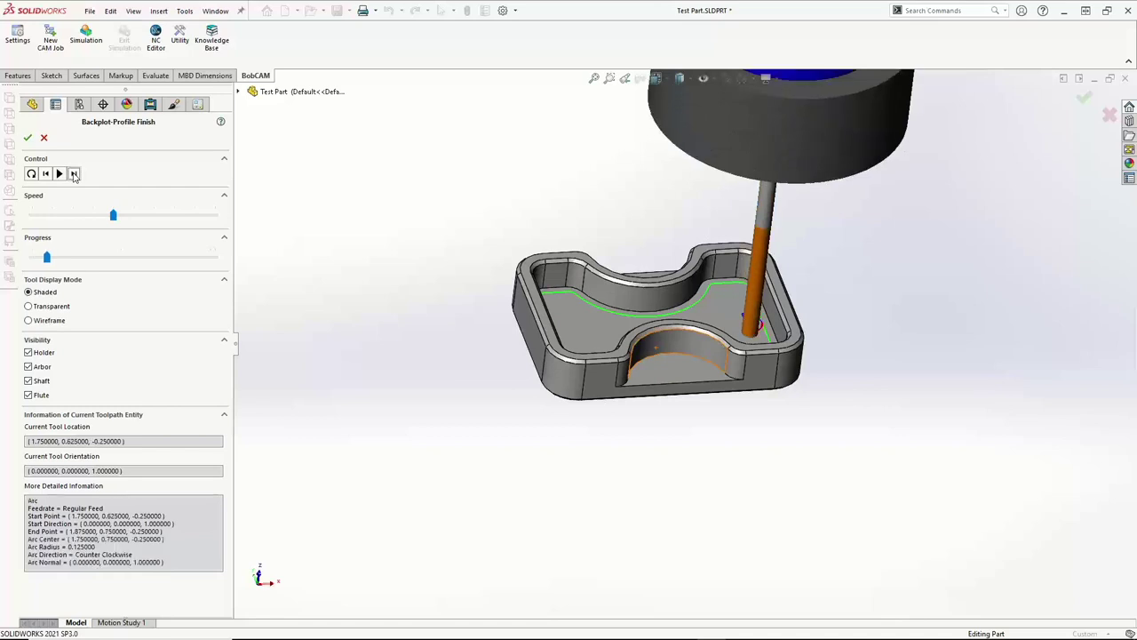
{"action": "left_click", "coordinate": [74, 174]}
{"action": "left_click", "coordinate": [75, 175]}
{"action": "left_click", "coordinate": [75, 174]}
{"action": "left_click", "coordinate": [74, 174]}
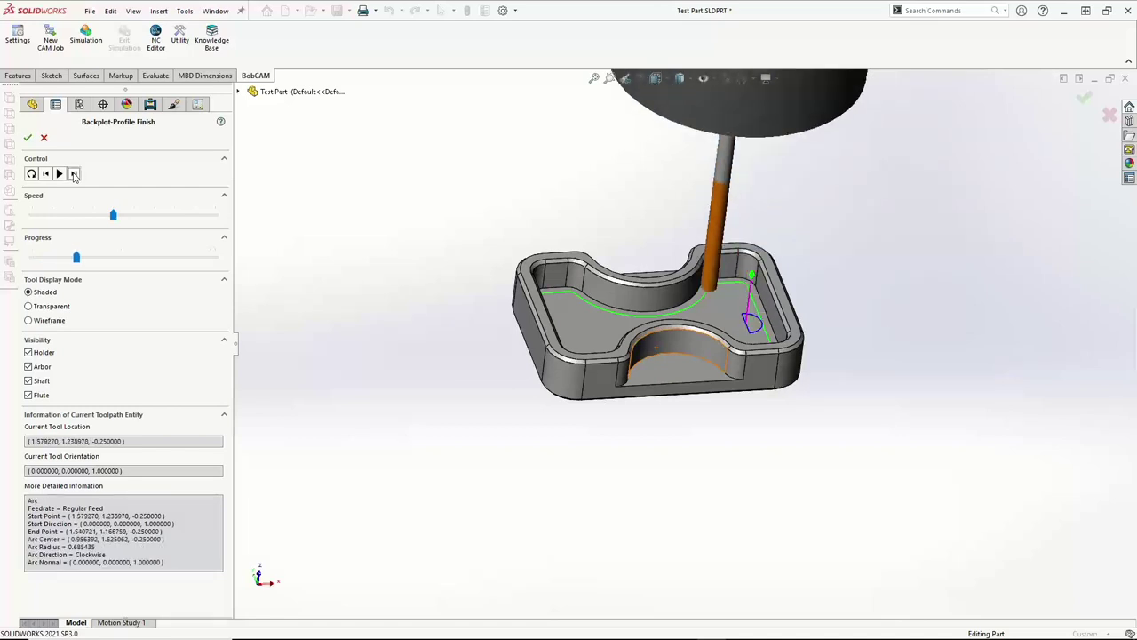
{"action": "left_click", "coordinate": [74, 174]}
{"action": "left_click", "coordinate": [75, 174]}
{"action": "left_click", "coordinate": [74, 174]}
{"action": "left_click", "coordinate": [75, 174]}
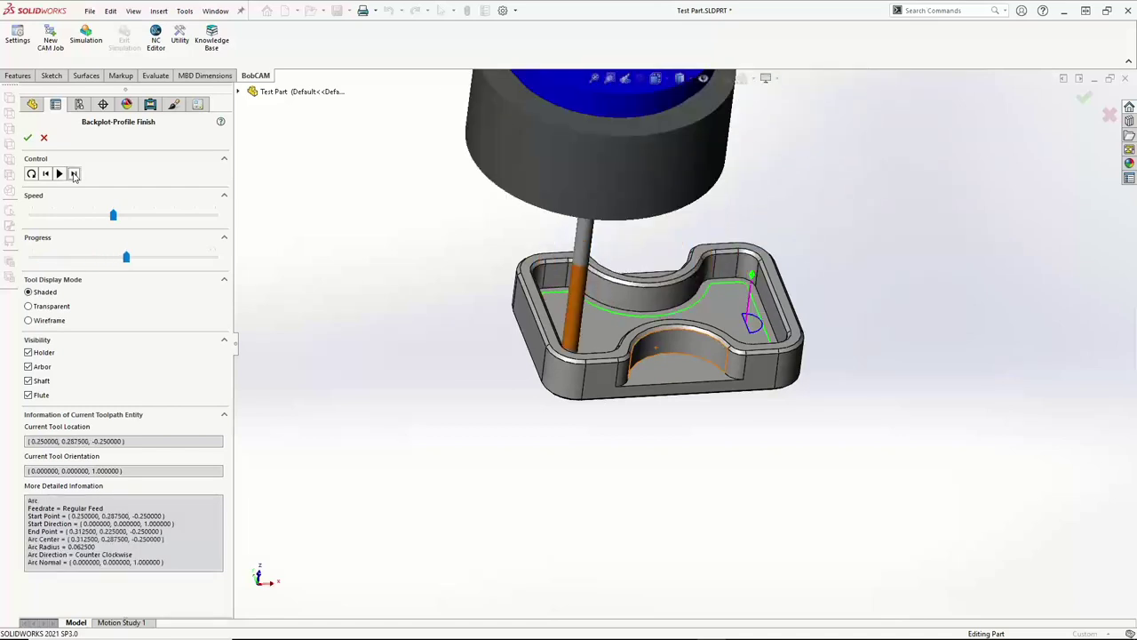
{"action": "left_click", "coordinate": [75, 174]}
{"action": "left_click", "coordinate": [75, 174]}
Step through the lead-out overlap to the final retract, then close the backplot.
{"action": "left_click", "coordinate": [74, 174]}
{"action": "left_click", "coordinate": [75, 174]}
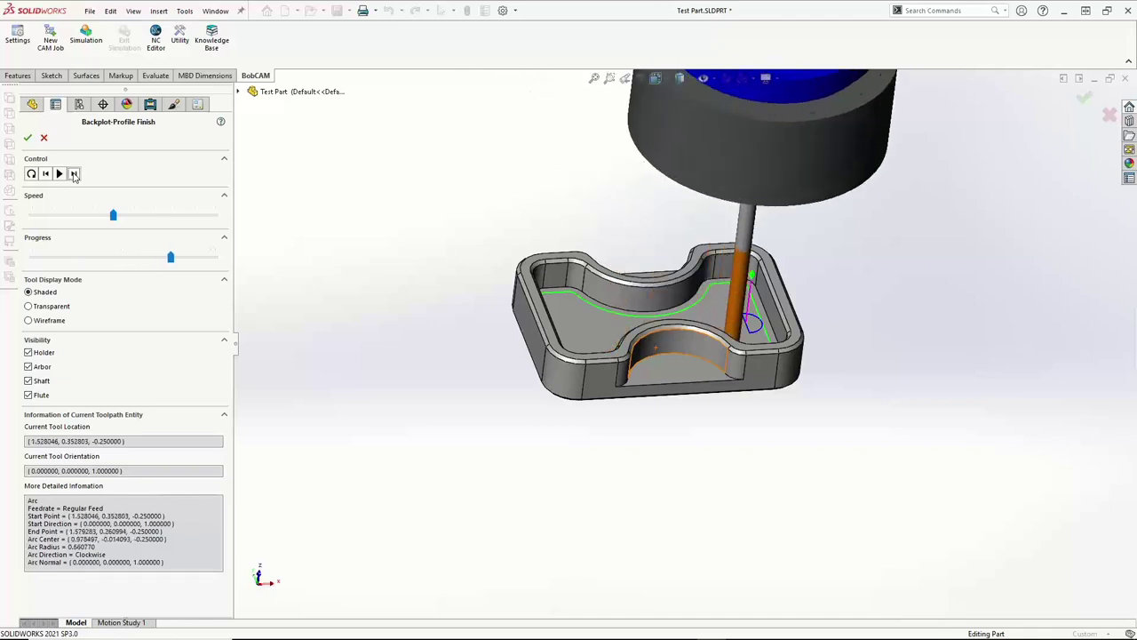
{"action": "left_click", "coordinate": [75, 174]}
{"action": "left_click", "coordinate": [75, 174]}
{"action": "left_click", "coordinate": [74, 175]}
{"action": "left_click", "coordinate": [75, 174]}
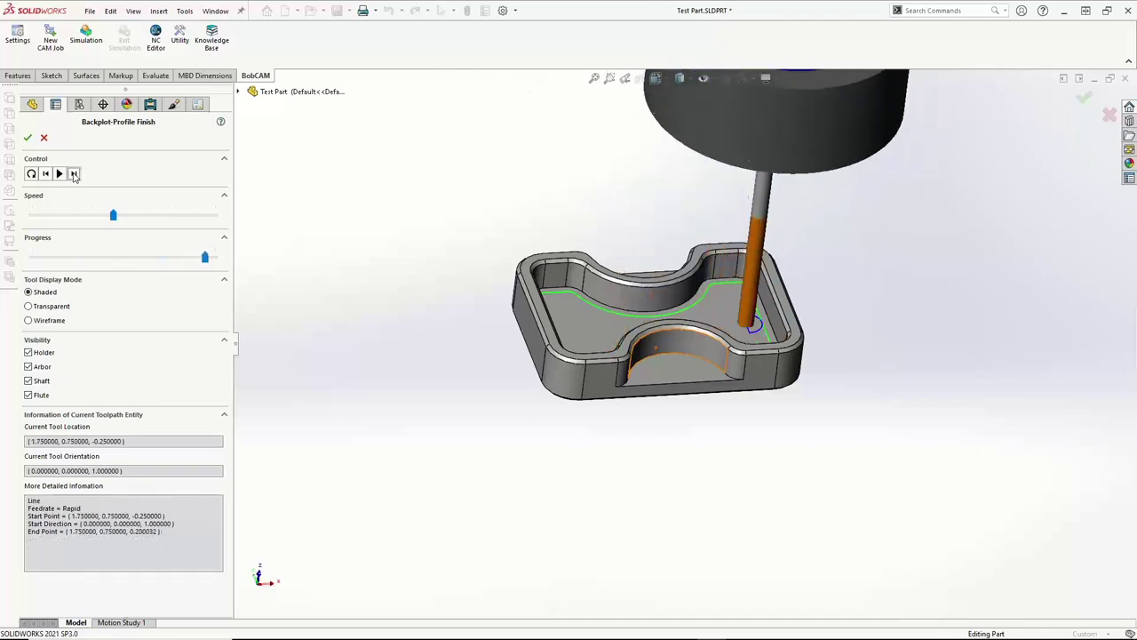
{"action": "left_click", "coordinate": [75, 174]}
{"action": "left_click", "coordinate": [74, 175]}
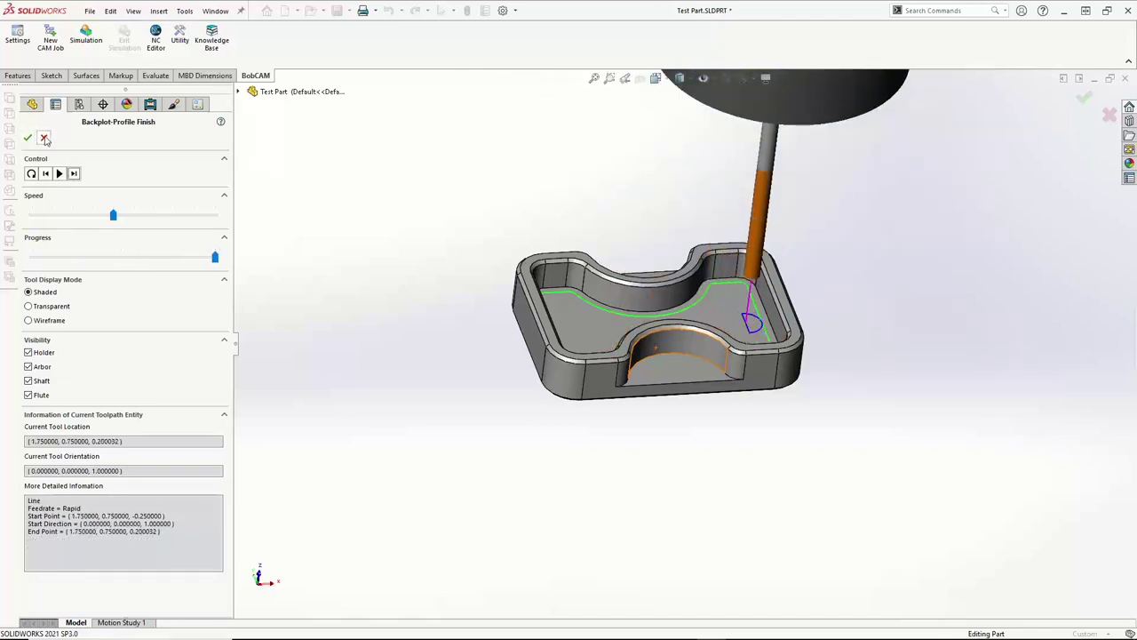
{"action": "left_click", "coordinate": [43, 137]}
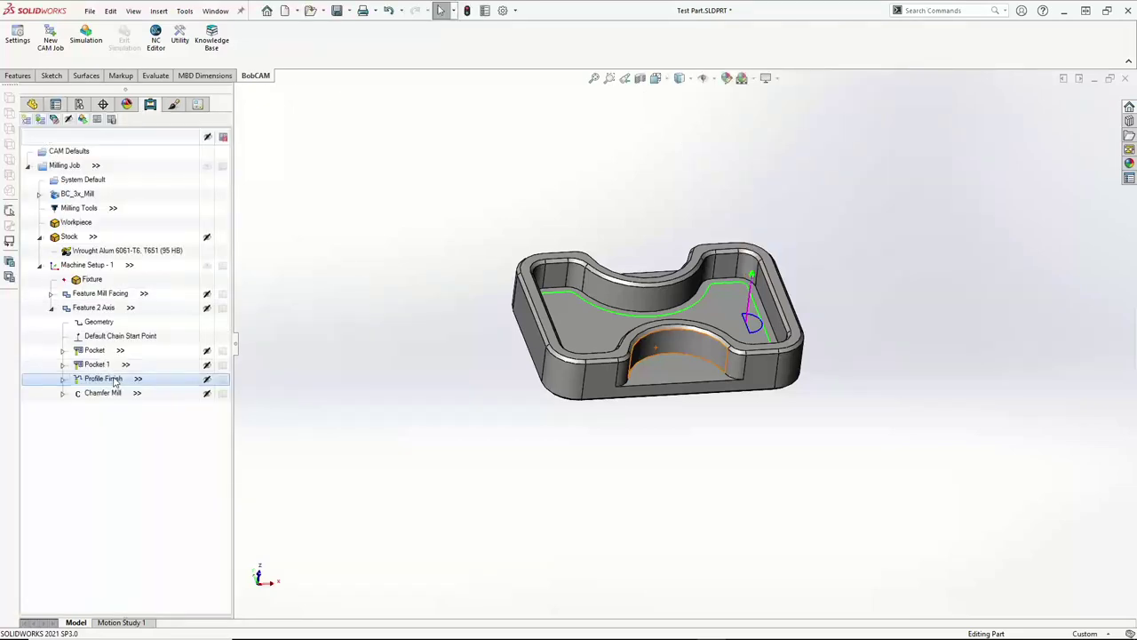
Replace the Profile Finish lead-out Overlap Amount with a small value and recompute the toolpath.
{"action": "double_click", "coordinate": [114, 381]}
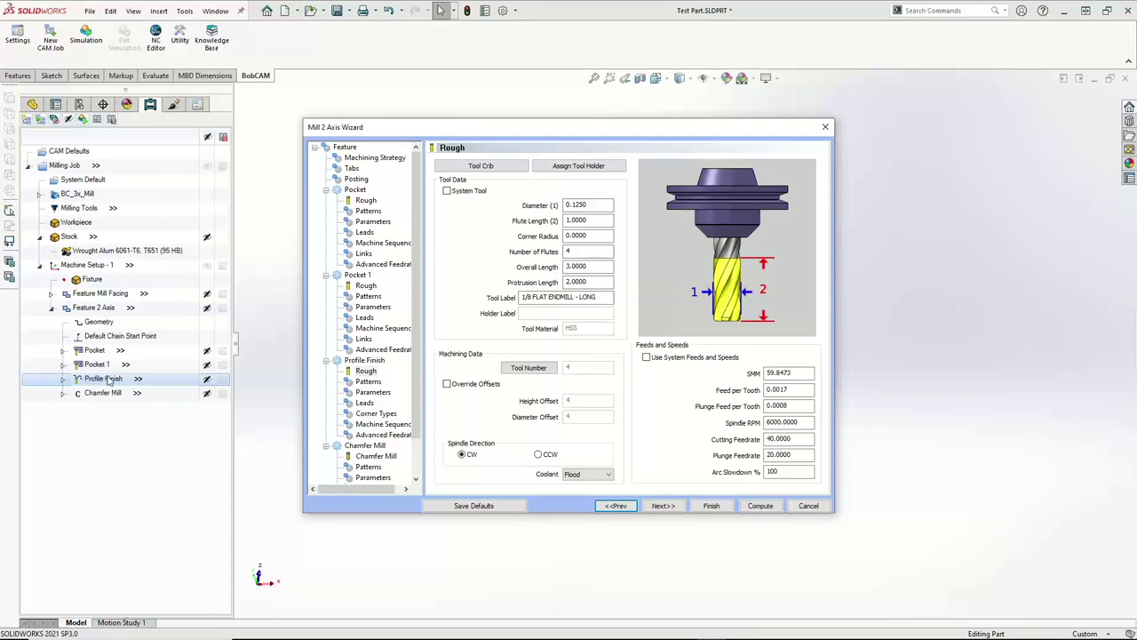
{"action": "left_click", "coordinate": [364, 404]}
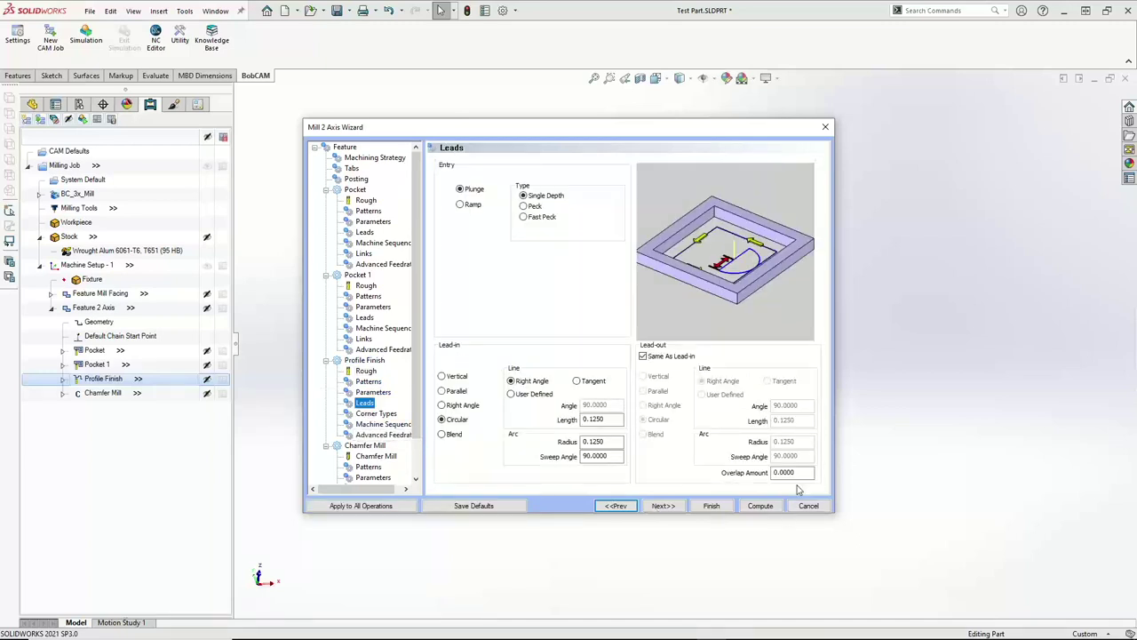
{"action": "left_click_drag", "start_coordinate": [803, 472], "coordinate": [709, 472]}
{"action": "type", "text": ".25"}
{"action": "left_click", "coordinate": [760, 505]}
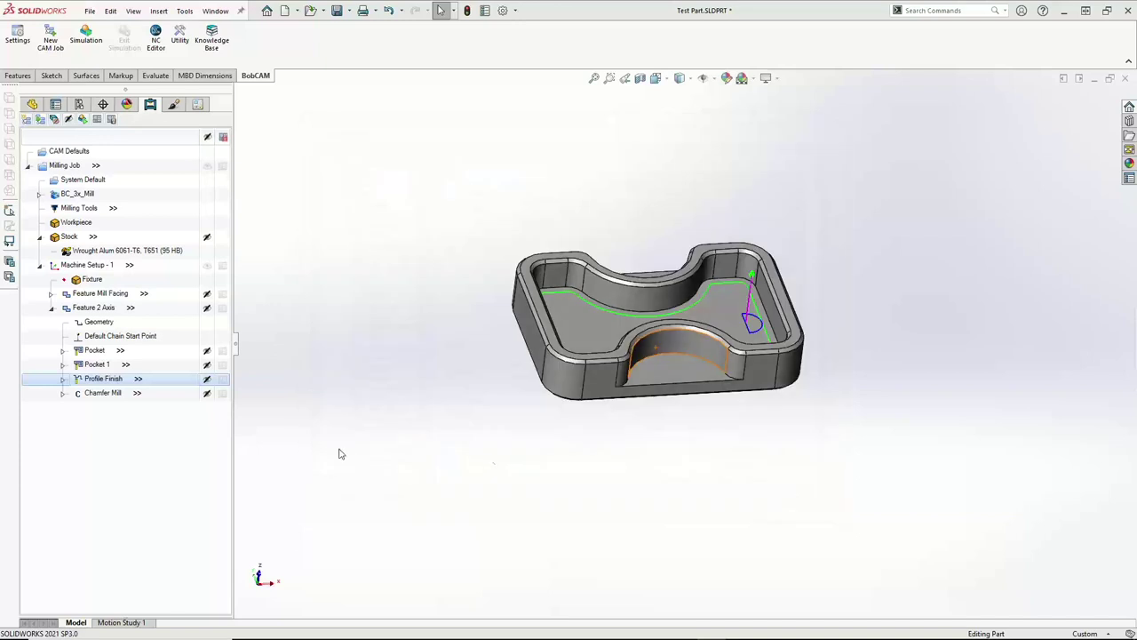
{"action": "left_click", "coordinate": [110, 380]}
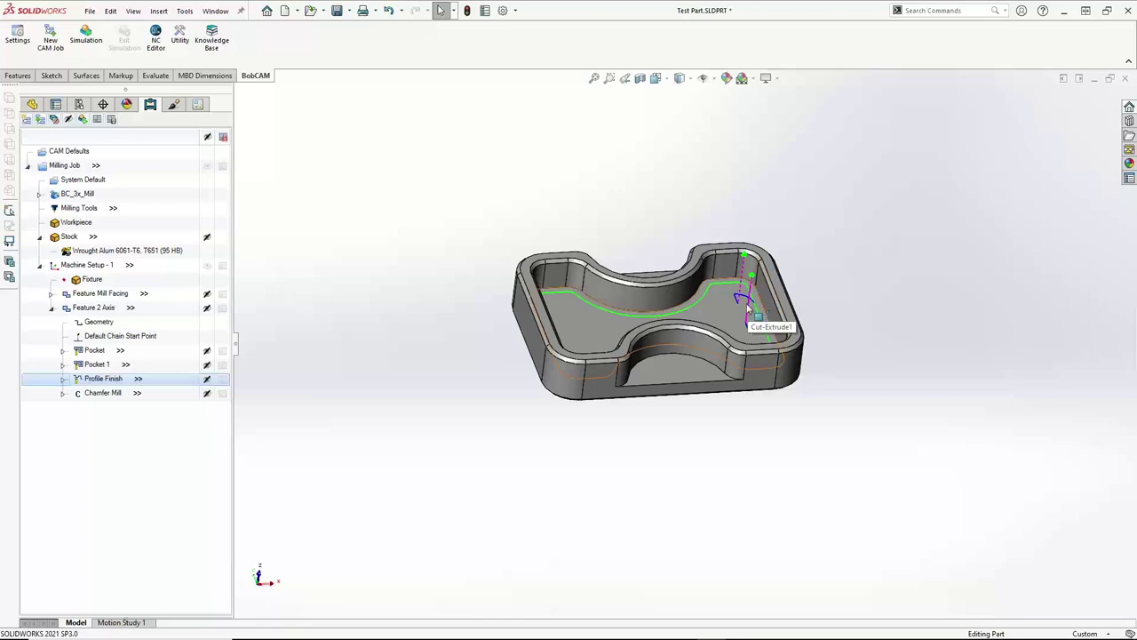
Change the Profile Finish lead-out Overlap Amount from 0.2500 to 20 and recompute the toolpath.
{"action": "double_click", "coordinate": [113, 380]}
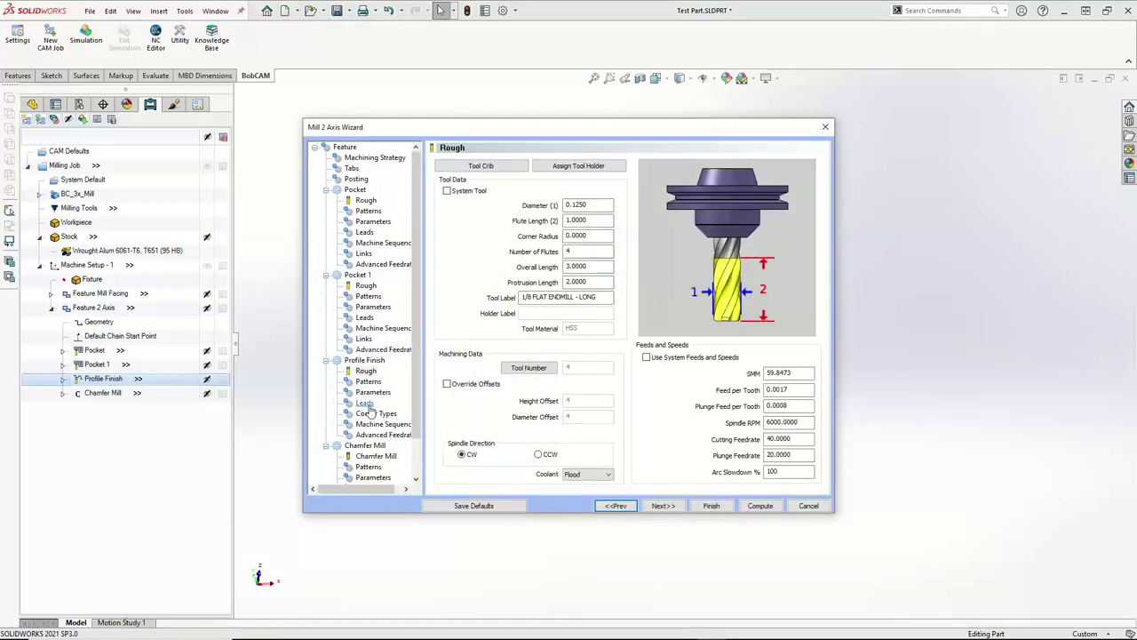
{"action": "scroll", "coordinate": [370, 407], "scroll_direction": "down", "scroll_amount": 1}
{"action": "left_click", "coordinate": [365, 360]}
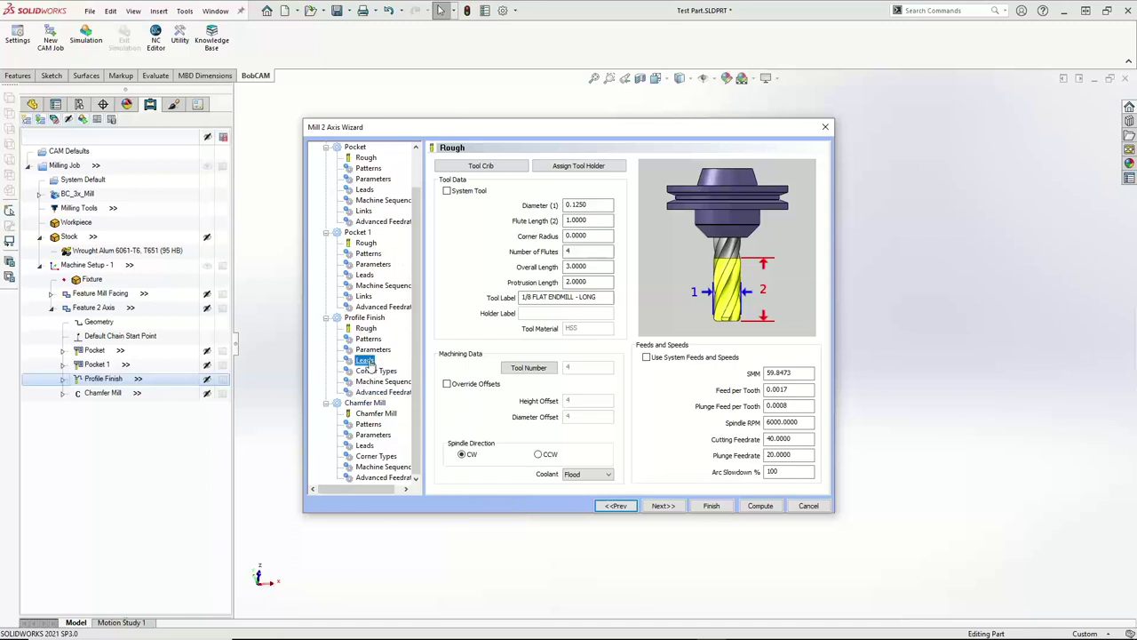
{"action": "left_click_drag", "start_coordinate": [810, 473], "coordinate": [754, 475]}
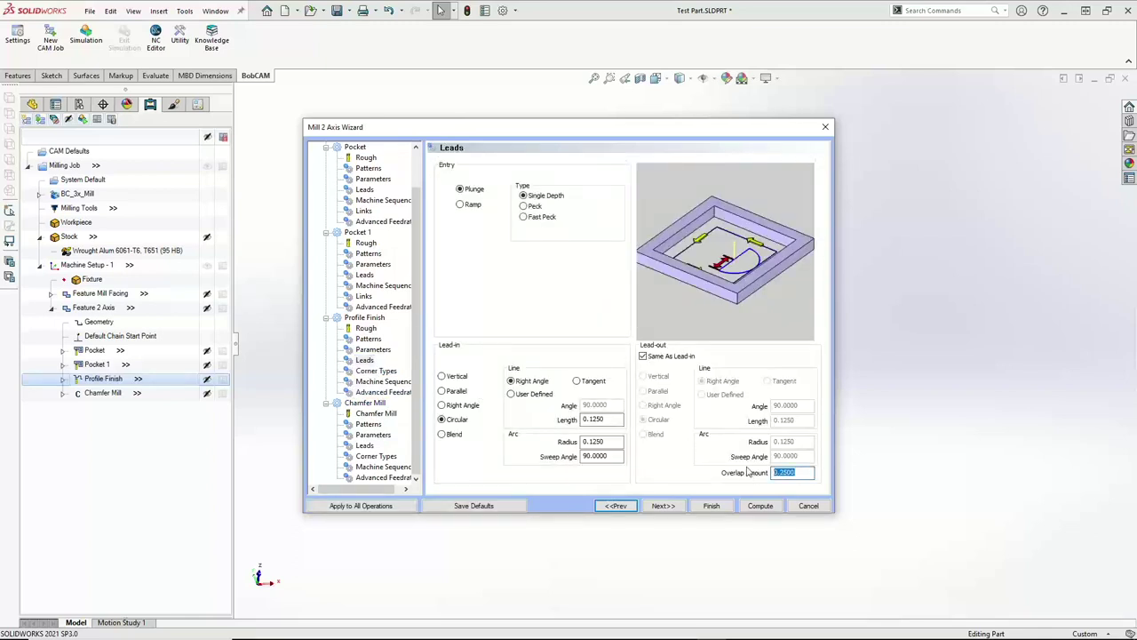
{"action": "left_click_drag", "start_coordinate": [734, 127], "coordinate": [845, 525]}
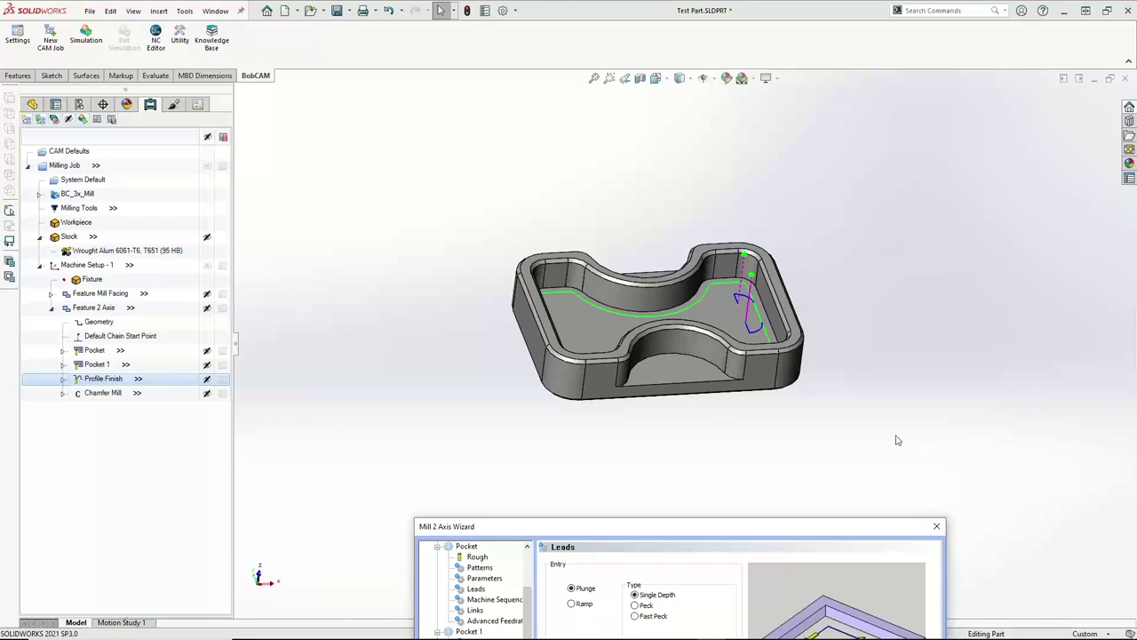
{"action": "left_click_drag", "start_coordinate": [825, 527], "coordinate": [798, 195]}
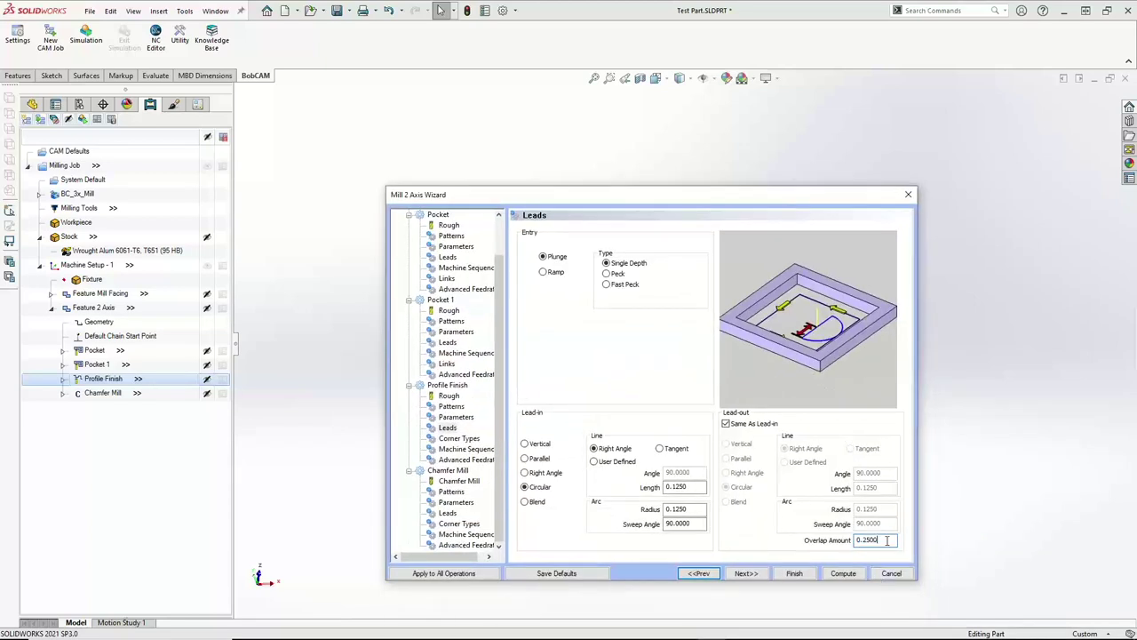
{"action": "double_click", "coordinate": [887, 539]}
{"action": "type", "text": "20"}
{"action": "left_click", "coordinate": [844, 574]}
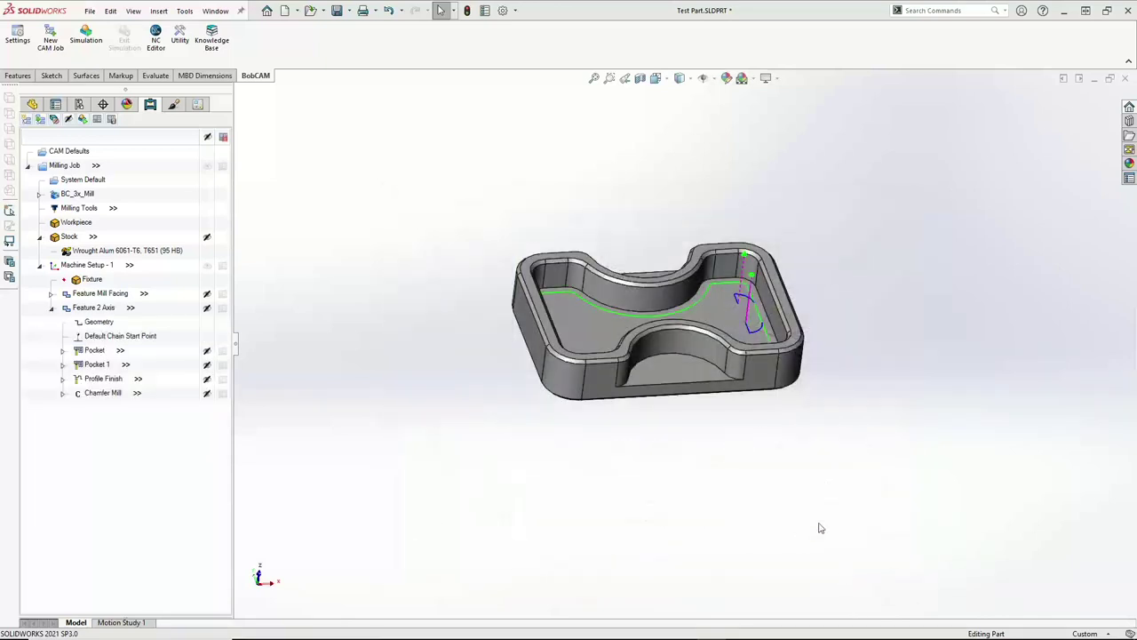
{"action": "middle_click_drag", "start_coordinate": [684, 384], "coordinate": [620, 434]}
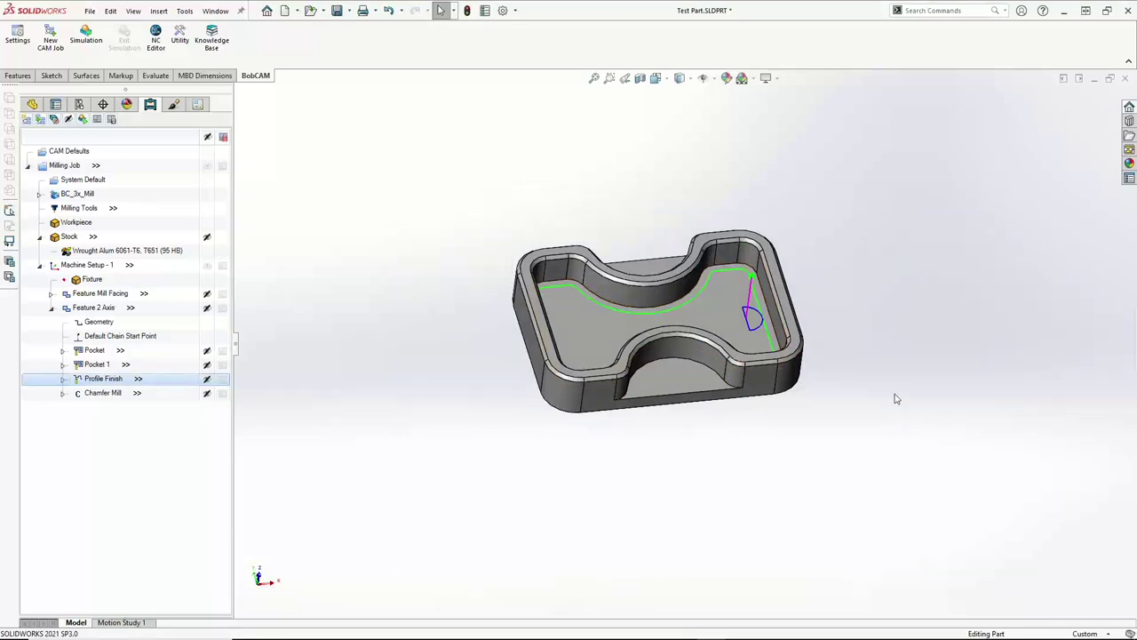
Backplot the recomputed Profile Finish toolpath, stepping into the first arc and along the pocket wall.
{"action": "right_click", "coordinate": [95, 378]}
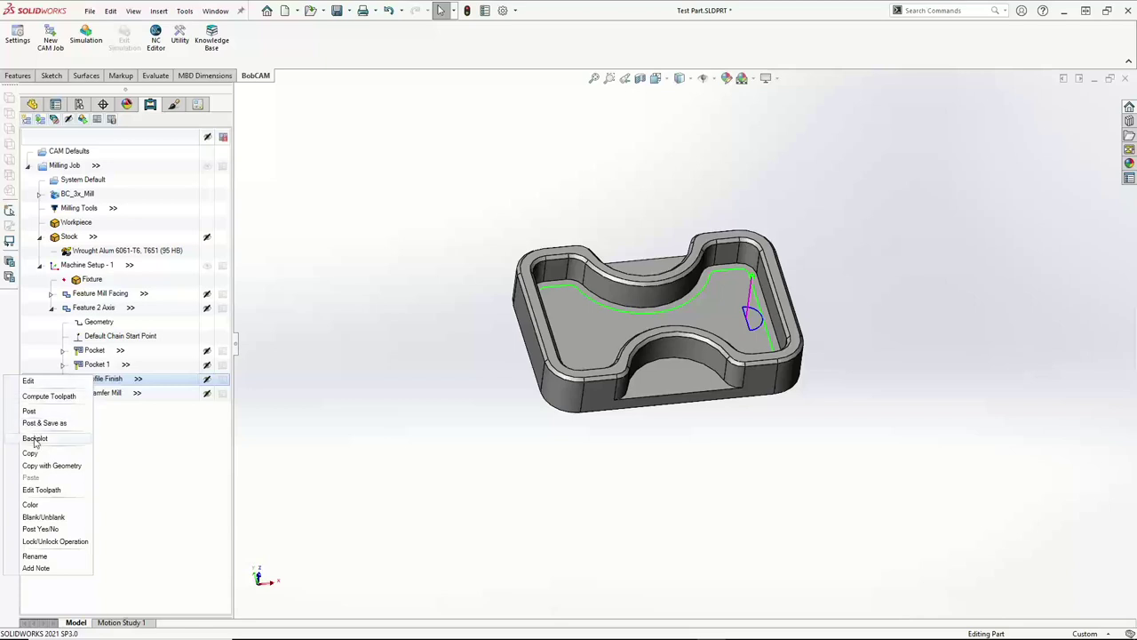
{"action": "left_click", "coordinate": [272, 465]}
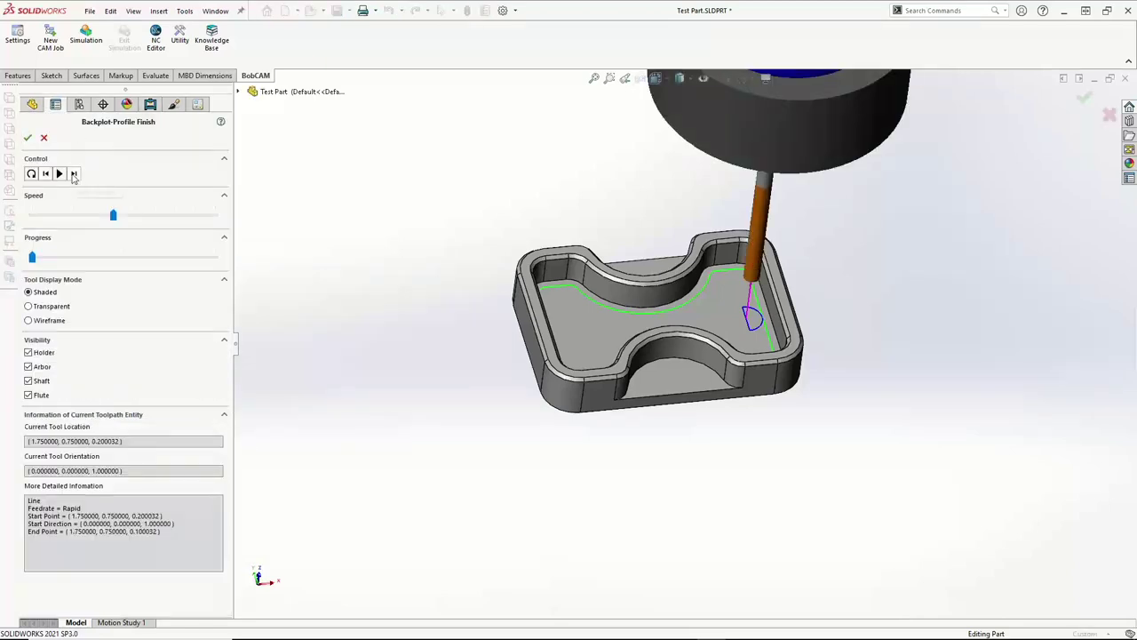
{"action": "left_click", "coordinate": [74, 174]}
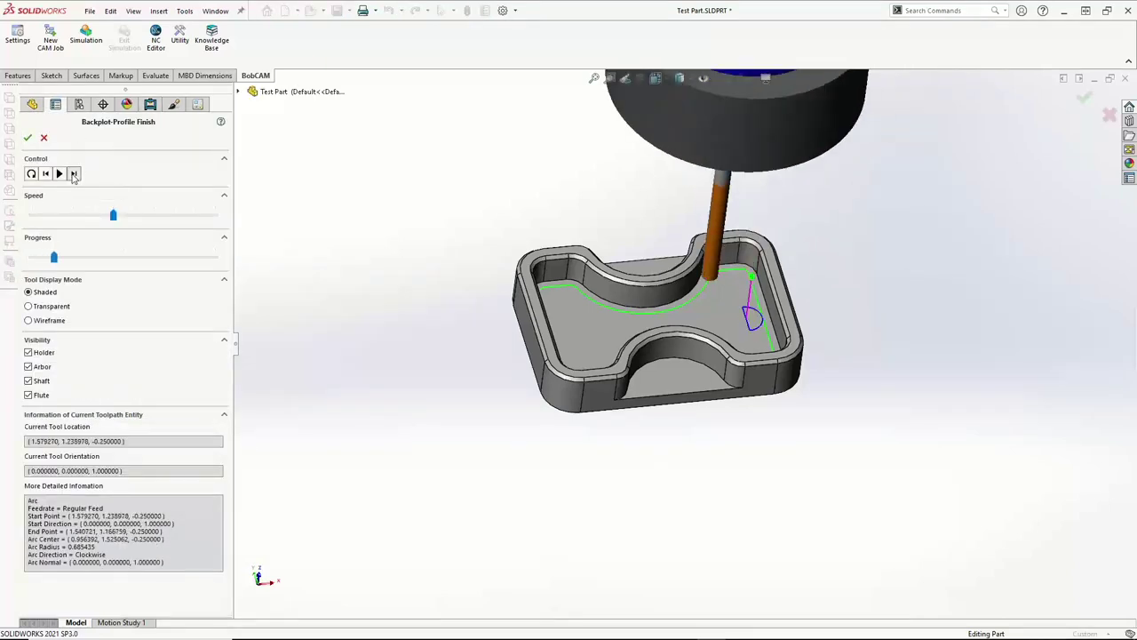
{"action": "left_click", "coordinate": [75, 174]}
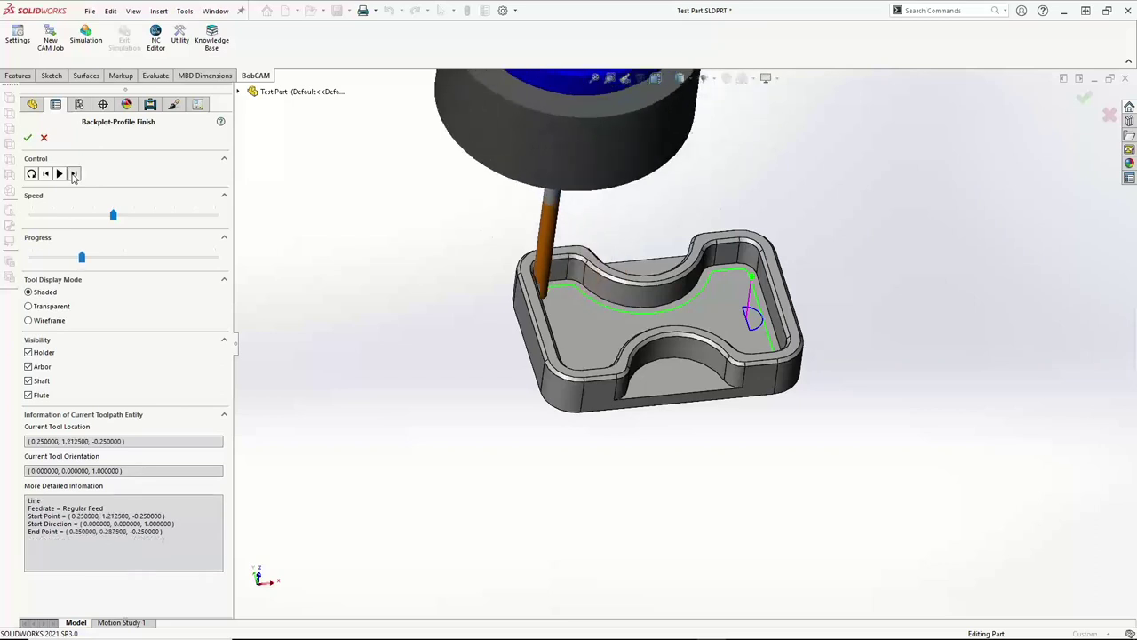
{"action": "left_click", "coordinate": [74, 174]}
{"action": "left_click", "coordinate": [75, 174]}
{"action": "left_click", "coordinate": [74, 174]}
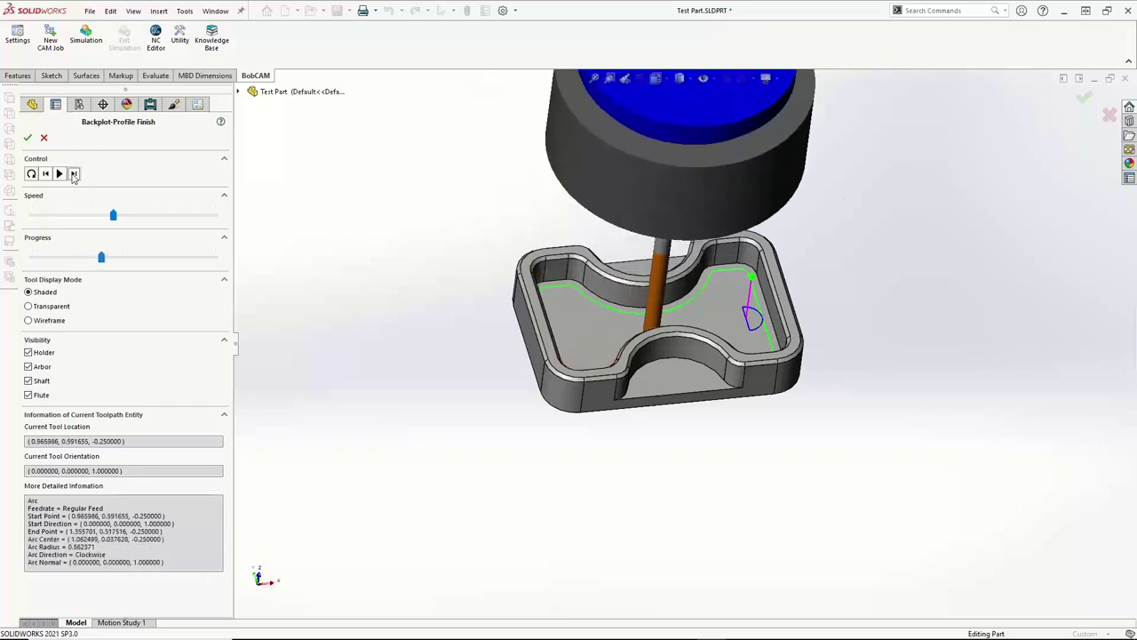
{"action": "left_click", "coordinate": [75, 174]}
{"action": "left_click", "coordinate": [75, 174]}
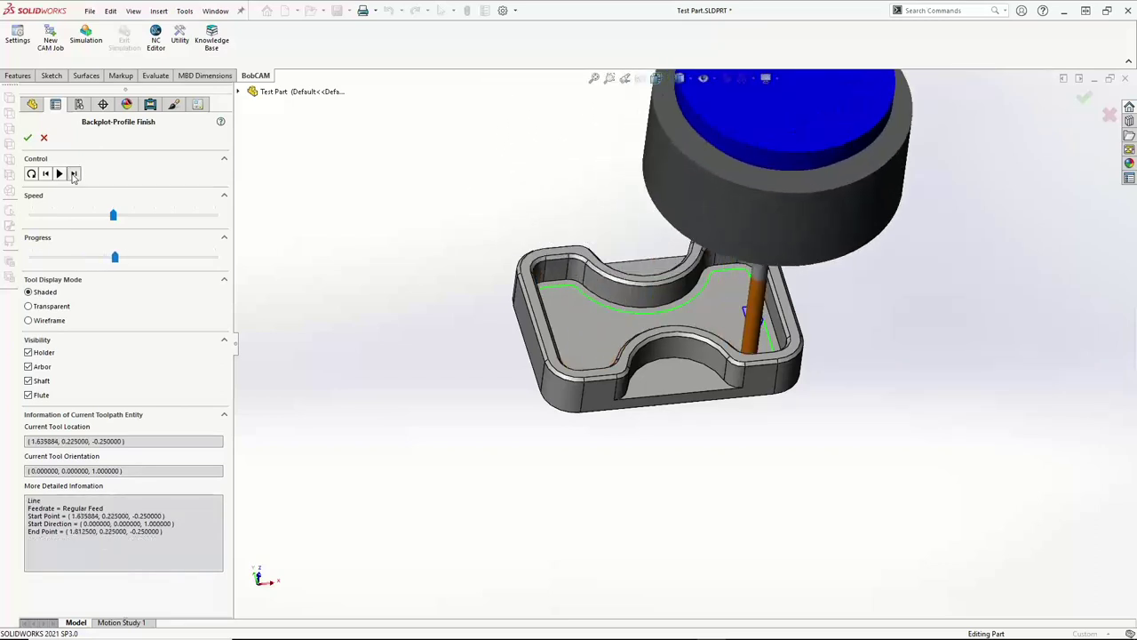
{"action": "left_click", "coordinate": [75, 174]}
Step the tool left along the pocket and over to its right side.
{"action": "left_click", "coordinate": [74, 174]}
{"action": "left_click", "coordinate": [75, 174]}
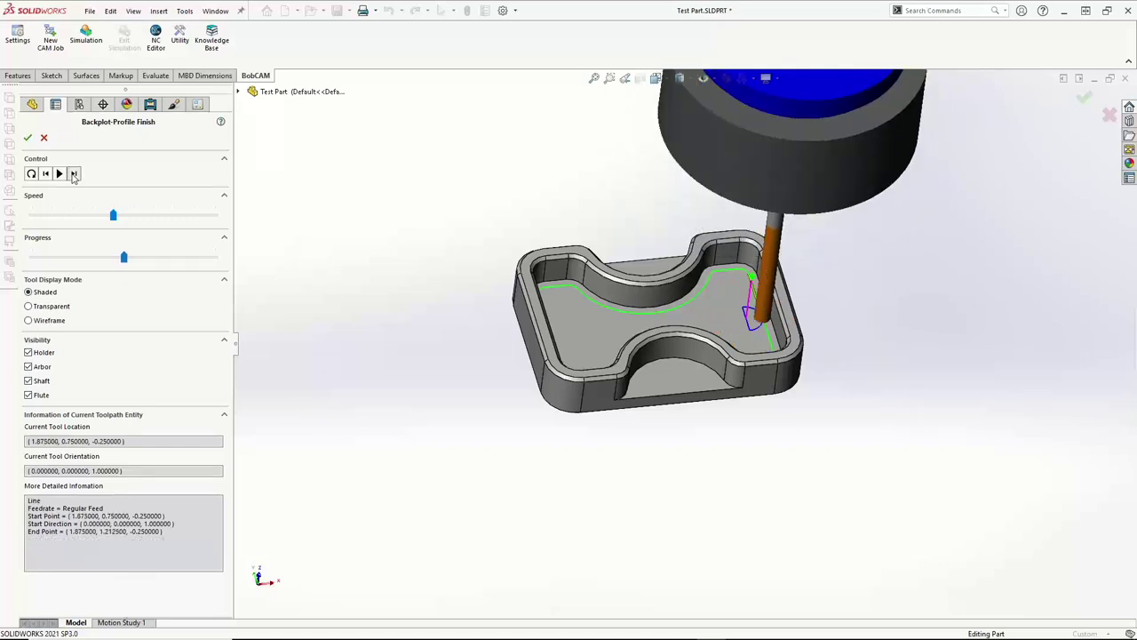
{"action": "left_click", "coordinate": [74, 175]}
{"action": "left_click", "coordinate": [74, 174]}
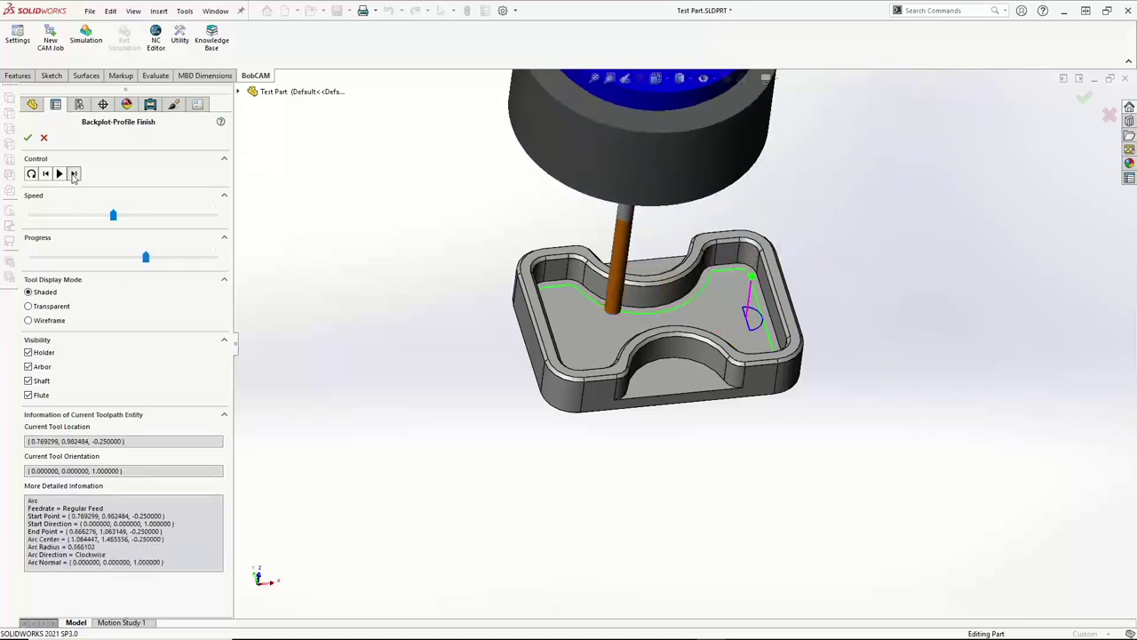
{"action": "left_click", "coordinate": [75, 174]}
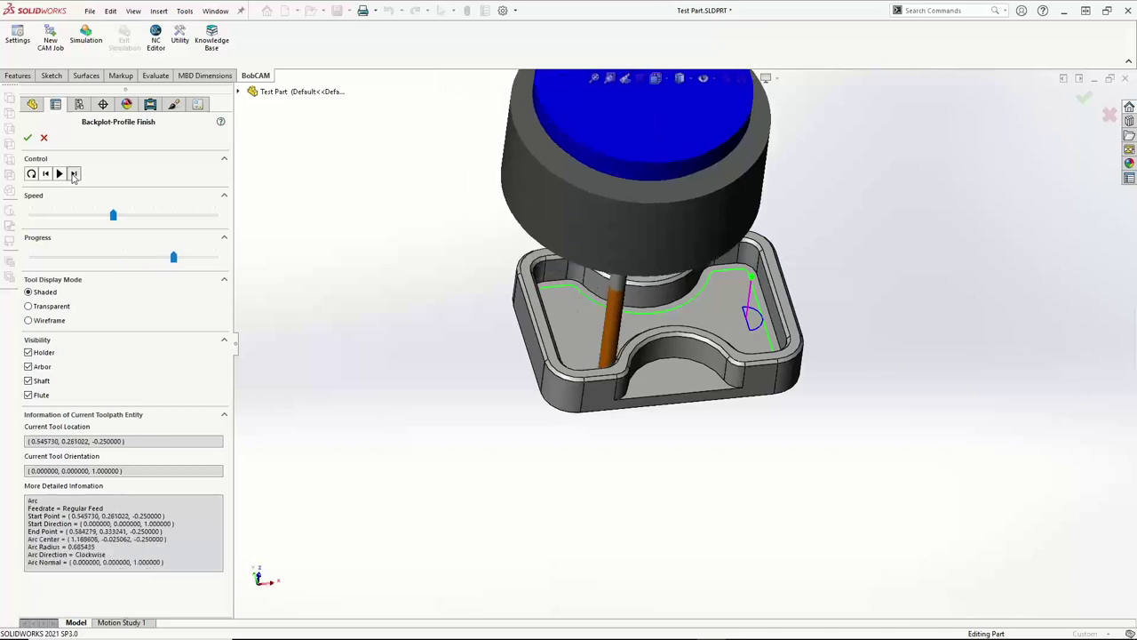
{"action": "left_click", "coordinate": [75, 174]}
{"action": "left_click", "coordinate": [75, 174]}
{"action": "left_click", "coordinate": [75, 174]}
{"action": "left_click", "coordinate": [75, 174]}
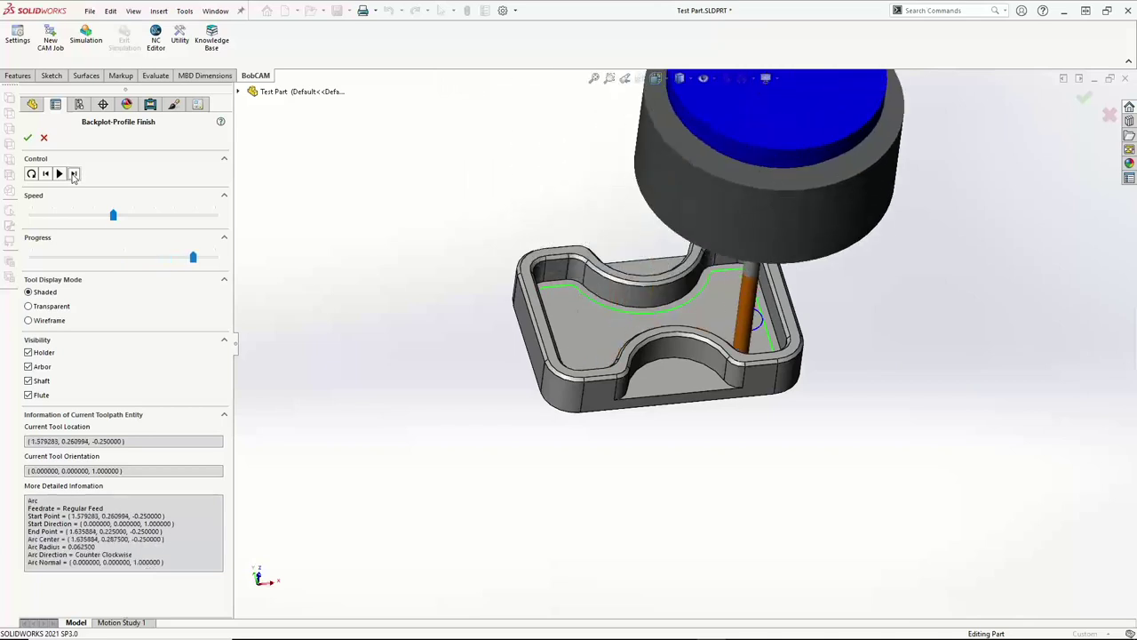
{"action": "left_click", "coordinate": [75, 174]}
Step through the lead-out arc and overlap to the retract, then close the backplot.
{"action": "left_click", "coordinate": [75, 174]}
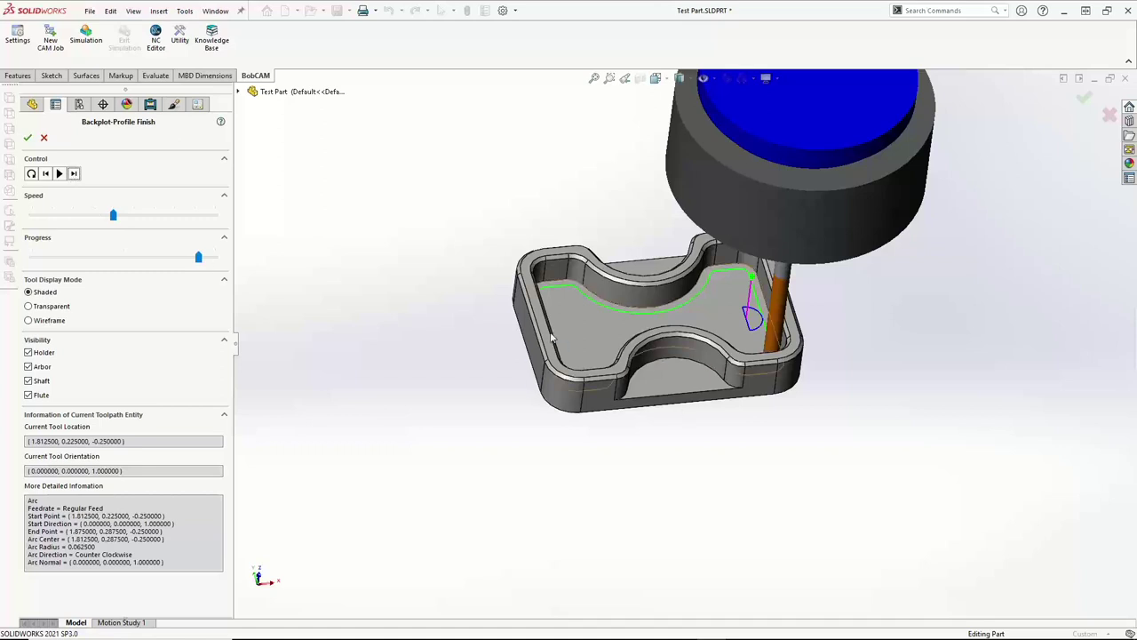
{"action": "left_click", "coordinate": [74, 173]}
{"action": "left_click", "coordinate": [73, 173]}
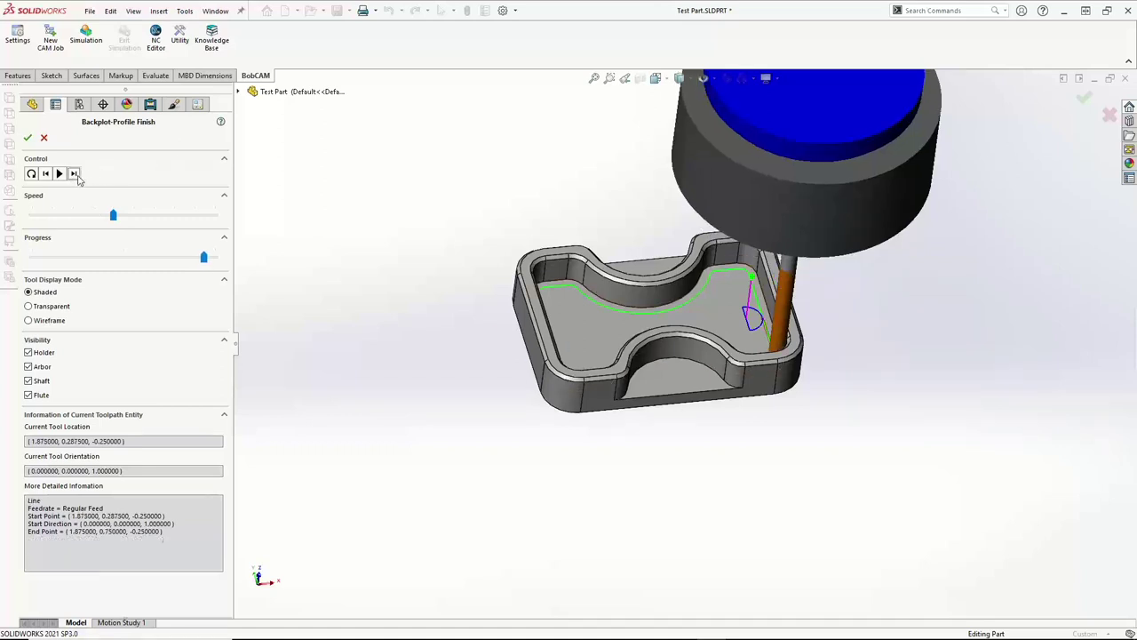
{"action": "left_click", "coordinate": [74, 174]}
{"action": "left_click", "coordinate": [73, 173]}
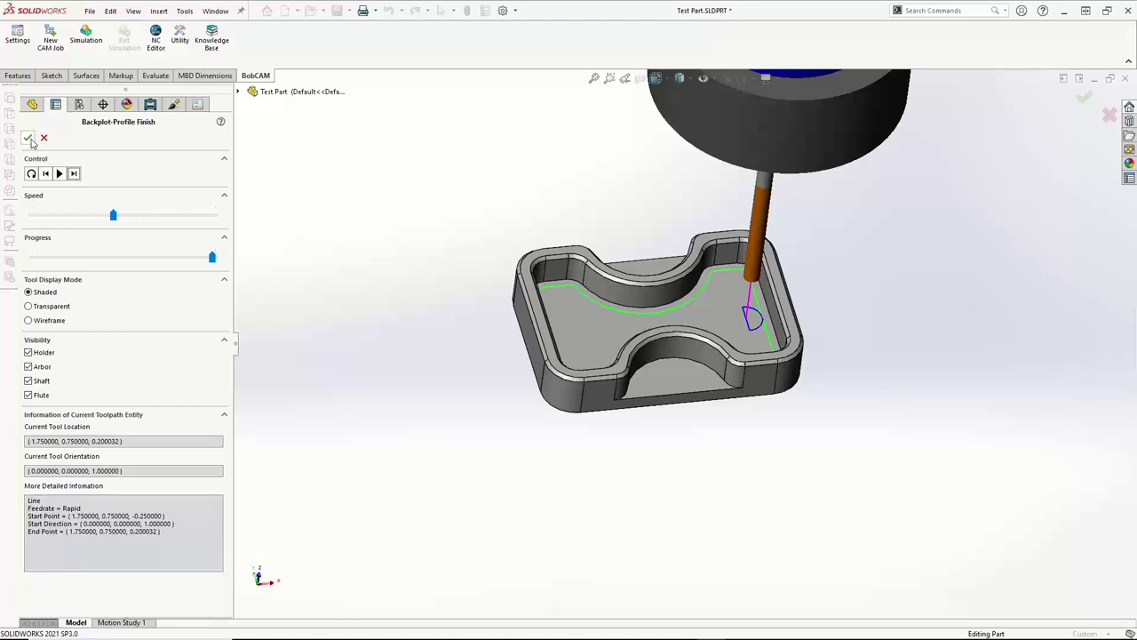
{"action": "left_click", "coordinate": [28, 140]}
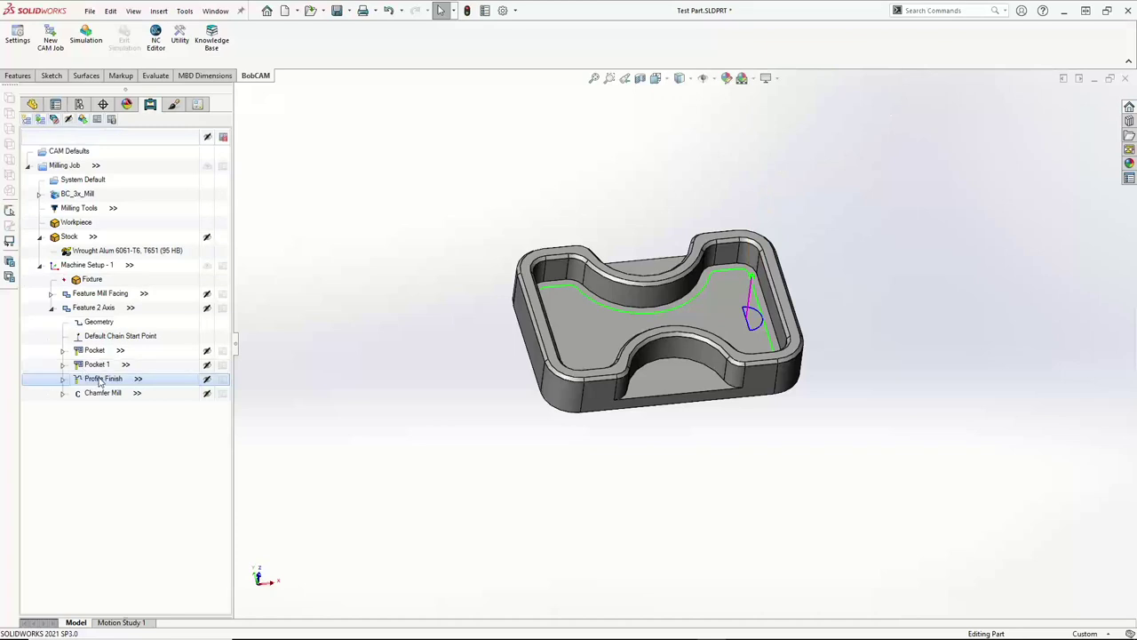
Open the Profile Finish Leads page and select the 20.0000 Overlap Amount for editing.
{"action": "double_click", "coordinate": [98, 380]}
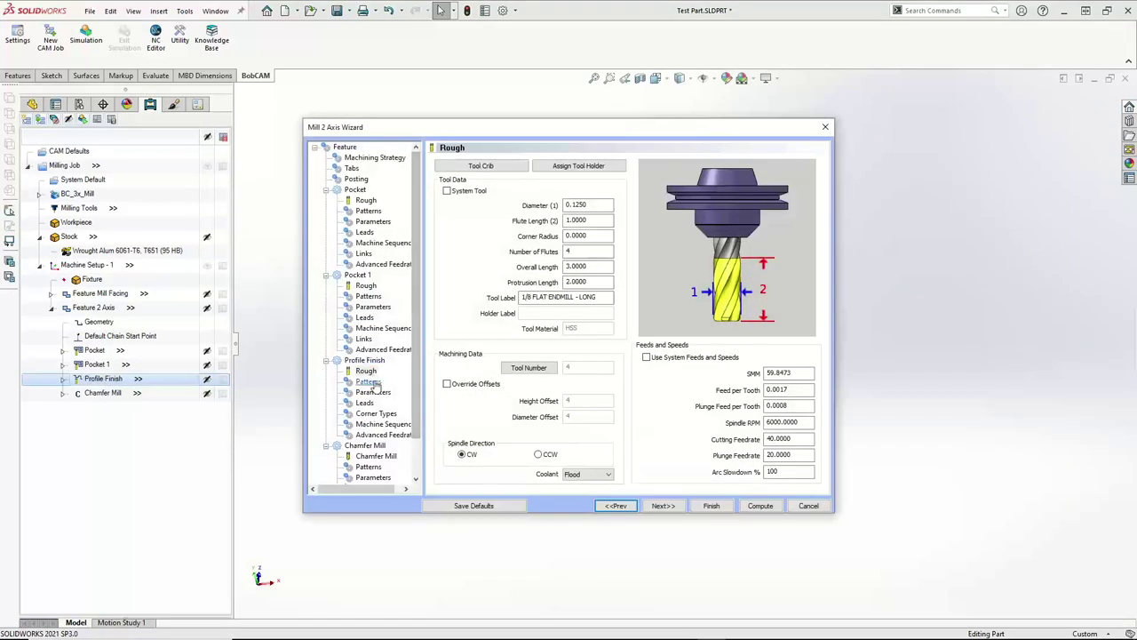
{"action": "left_click", "coordinate": [365, 404]}
{"action": "double_click", "coordinate": [789, 471]}
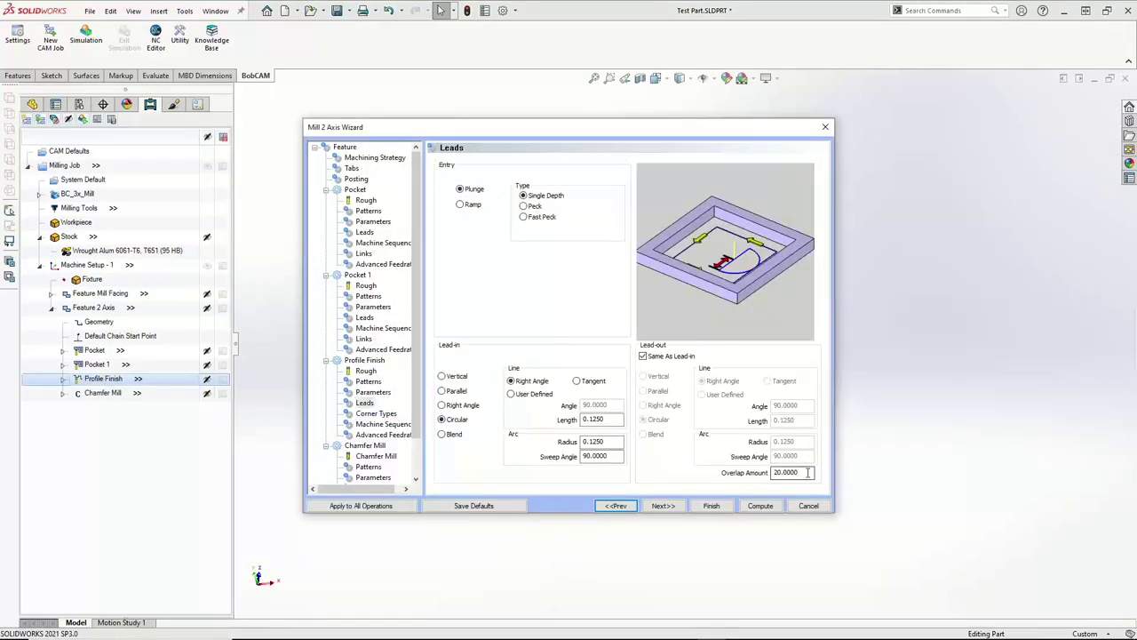
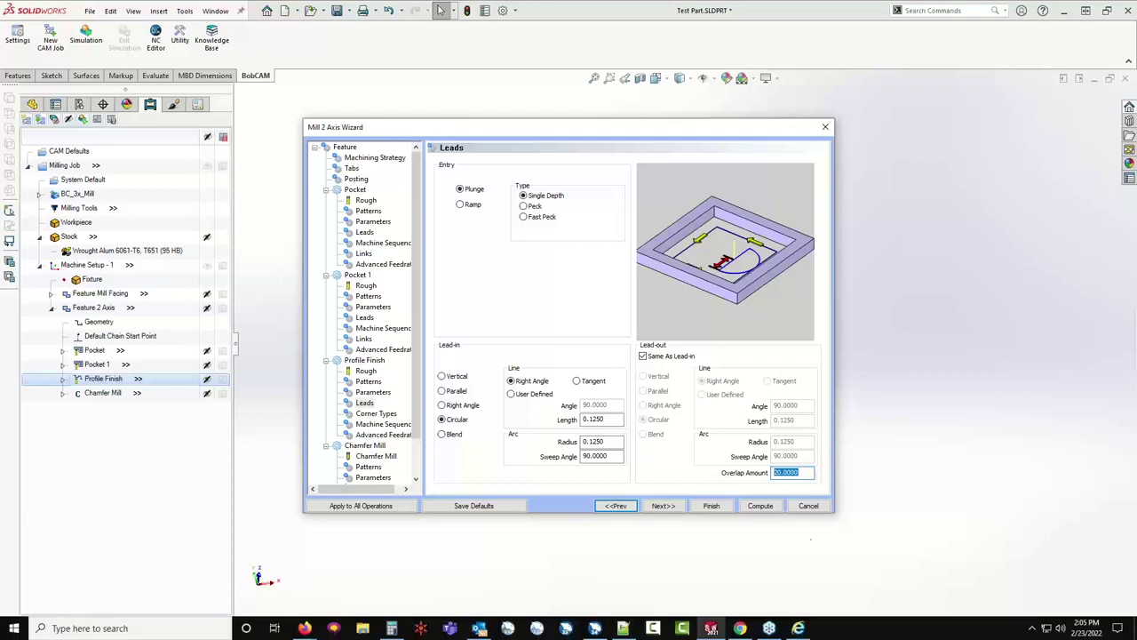
Compute the Feature 2 Axis toolpaths with circular leads, collapse the branch, and inspect them on the part.
{"action": "left_click", "coordinate": [759, 507]}
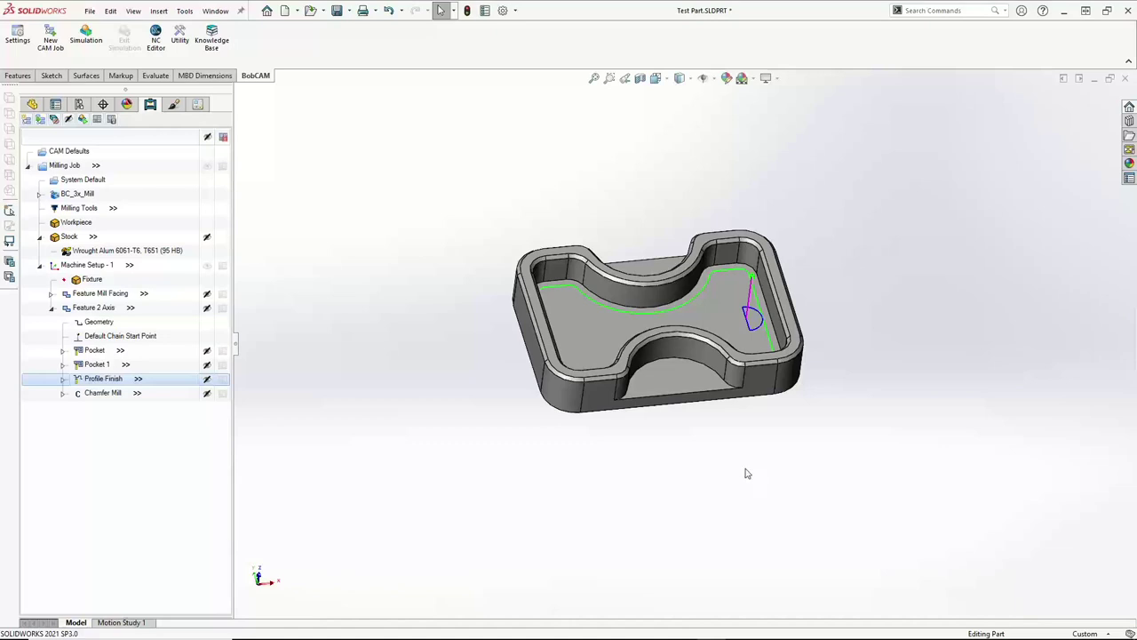
{"action": "left_click", "coordinate": [51, 308]}
{"action": "left_click", "coordinate": [51, 308]}
{"action": "middle_click_drag", "start_coordinate": [695, 430], "coordinate": [690, 400]}
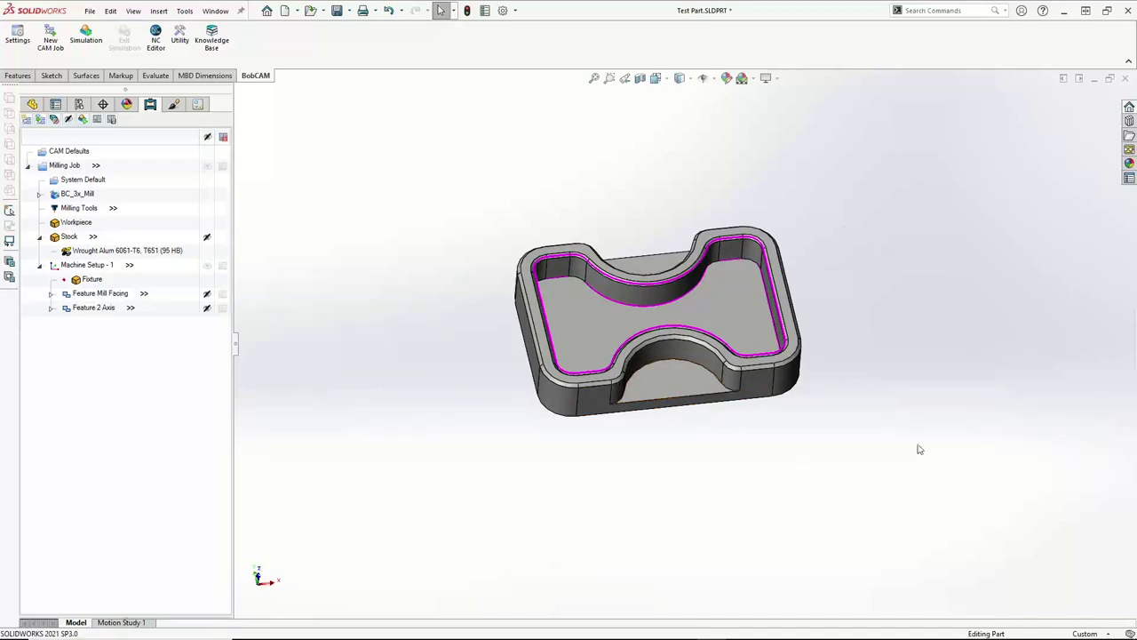
{"action": "middle_click_drag", "start_coordinate": [718, 455], "coordinate": [908, 359]}
{"action": "middle_click_drag", "start_coordinate": [559, 369], "coordinate": [579, 432]}
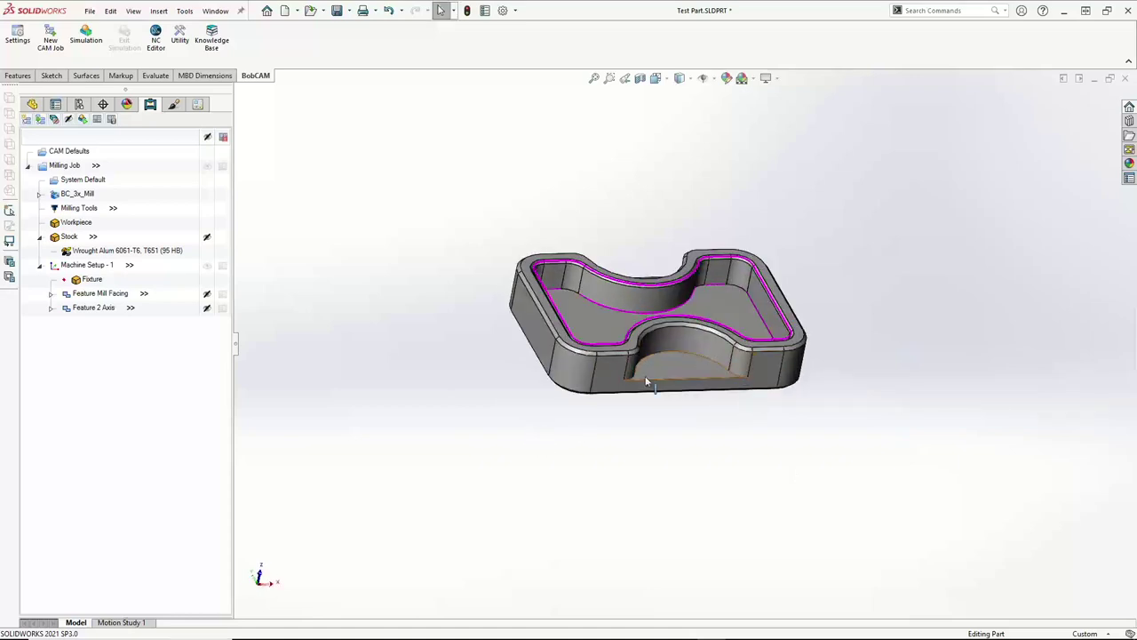
{"action": "middle_click_drag", "start_coordinate": [596, 423], "coordinate": [654, 430]}
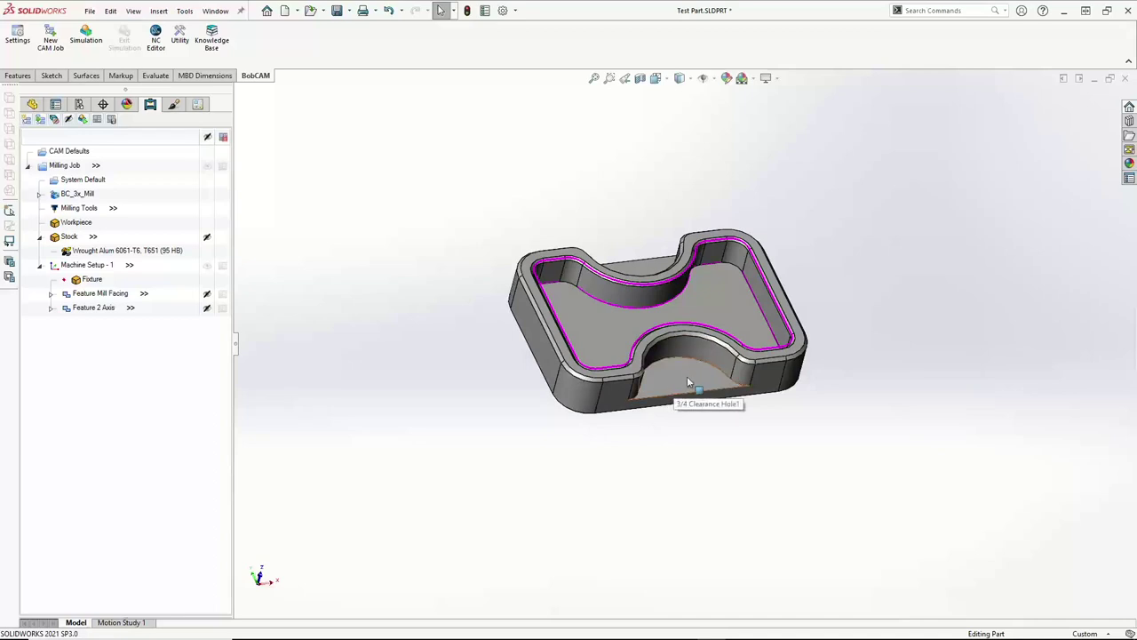
{"action": "right_click", "coordinate": [95, 265]}
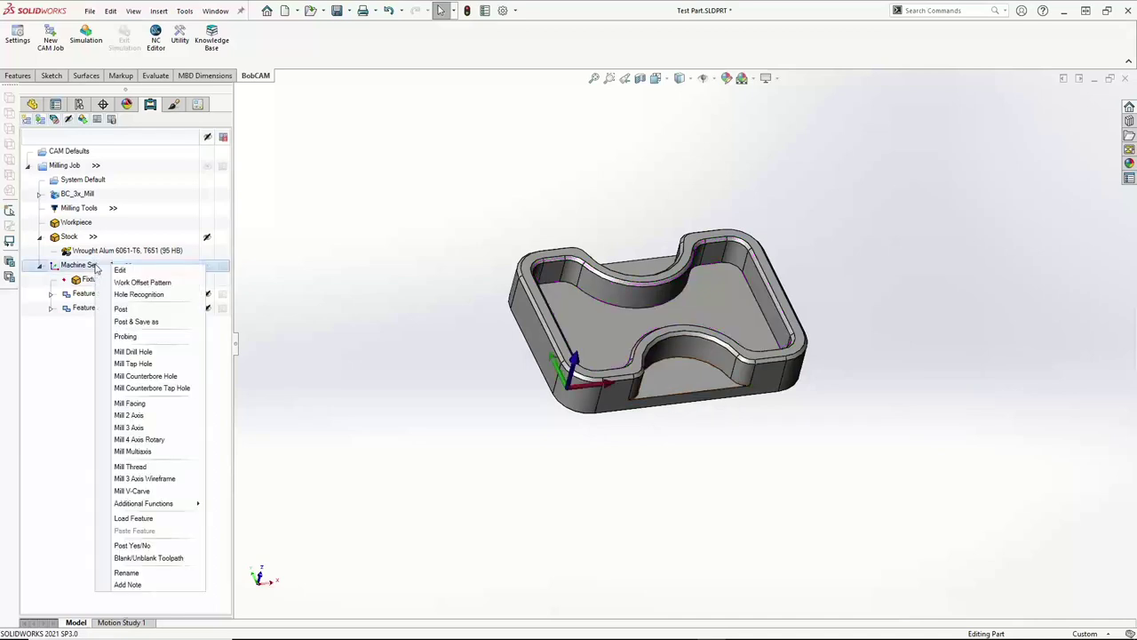
{"action": "key", "text": "Escape"}
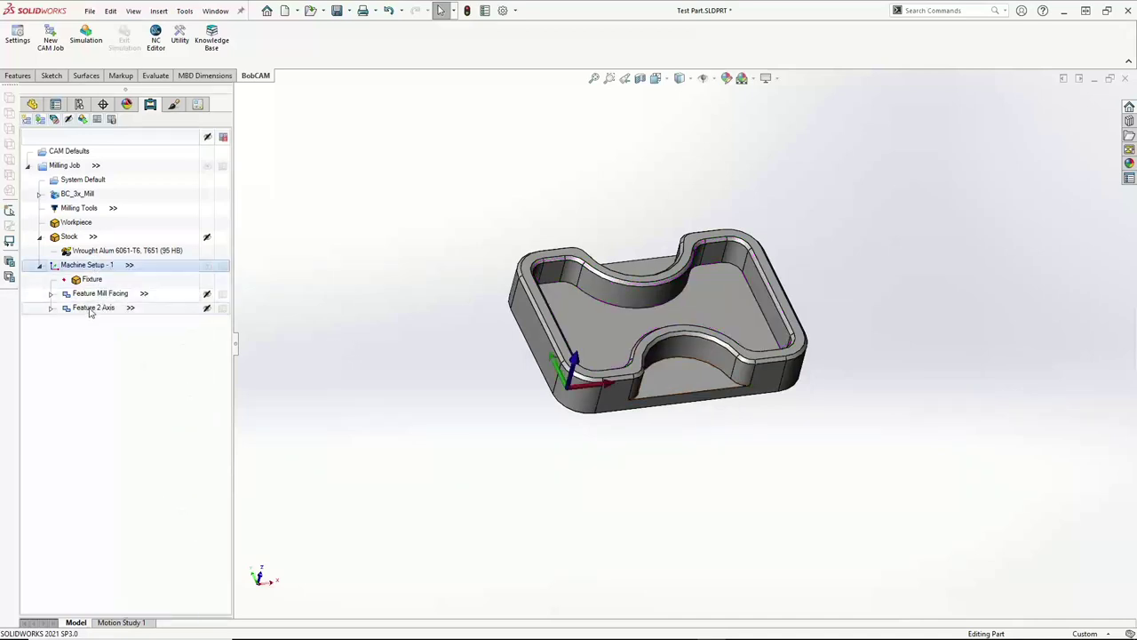
{"action": "left_click", "coordinate": [90, 309]}
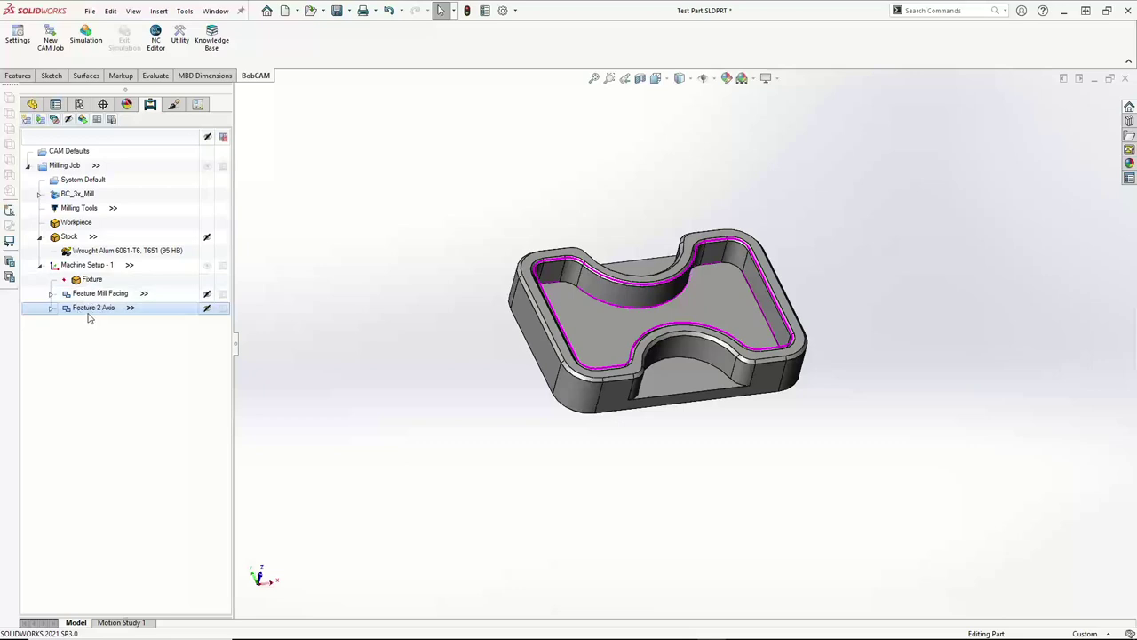
{"action": "right_click", "coordinate": [89, 314]}
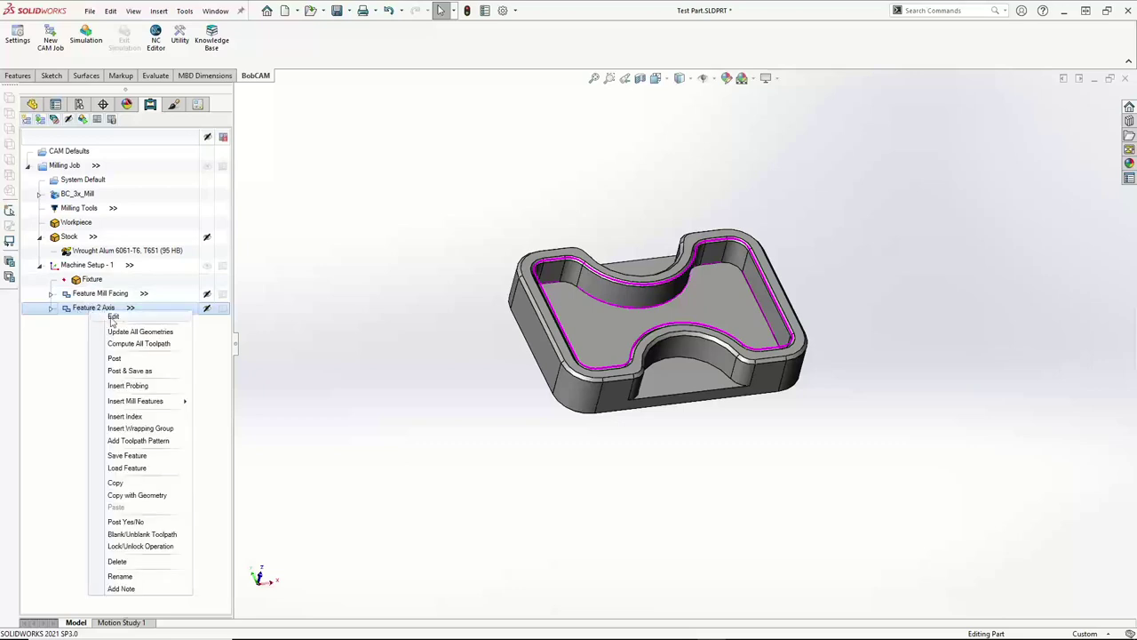
{"action": "left_click", "coordinate": [126, 494]}
{"action": "right_click", "coordinate": [92, 265]}
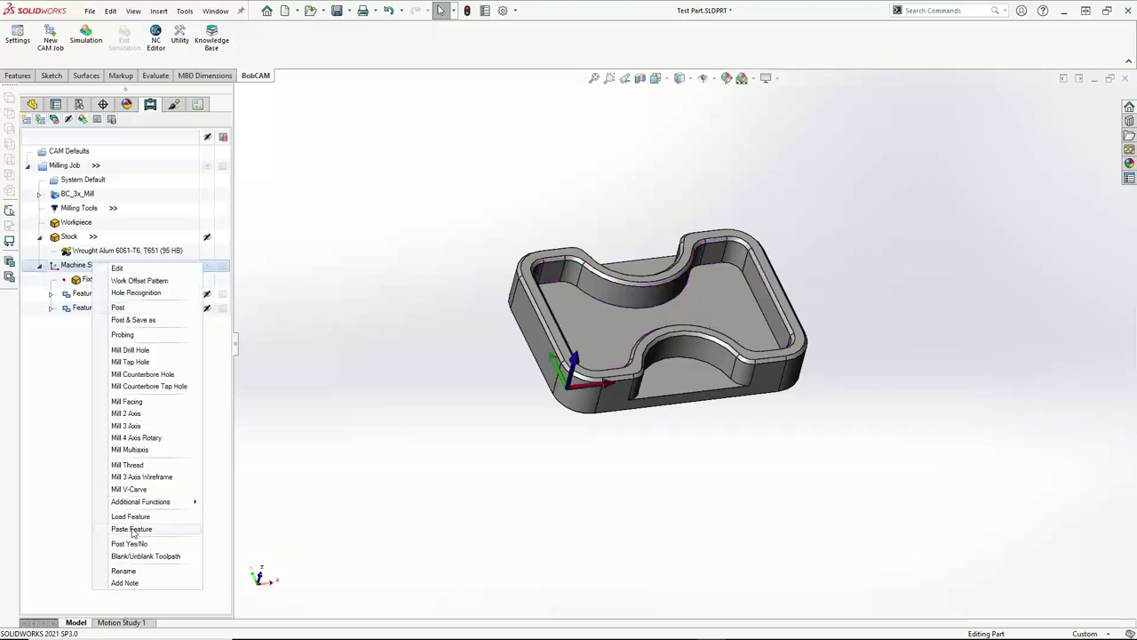
{"action": "left_click", "coordinate": [129, 530]}
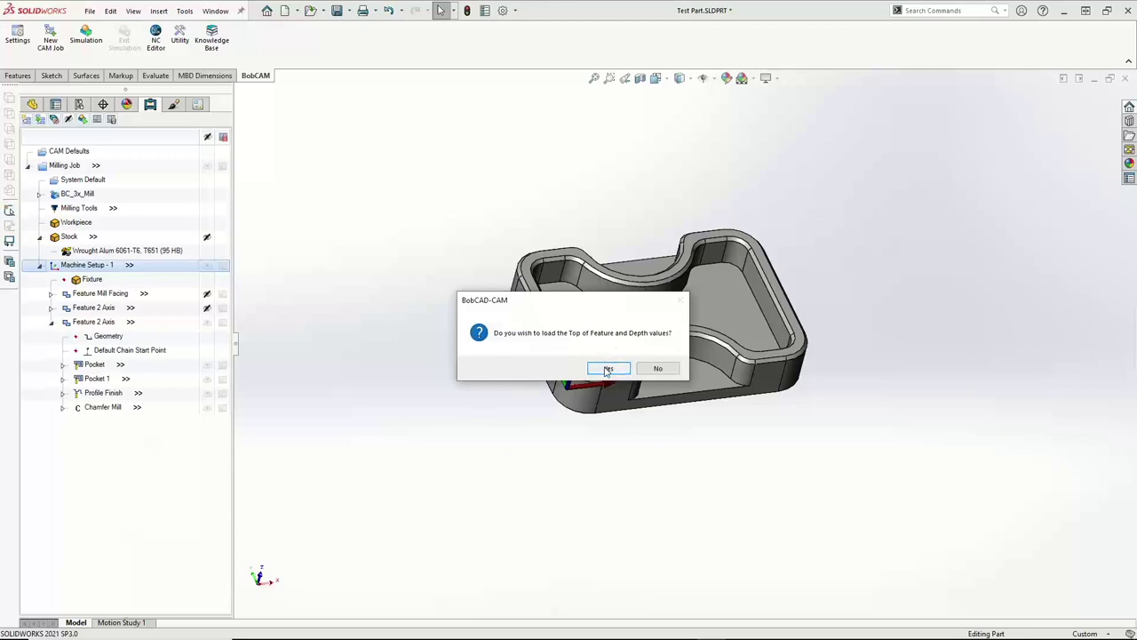
{"action": "left_click", "coordinate": [610, 368]}
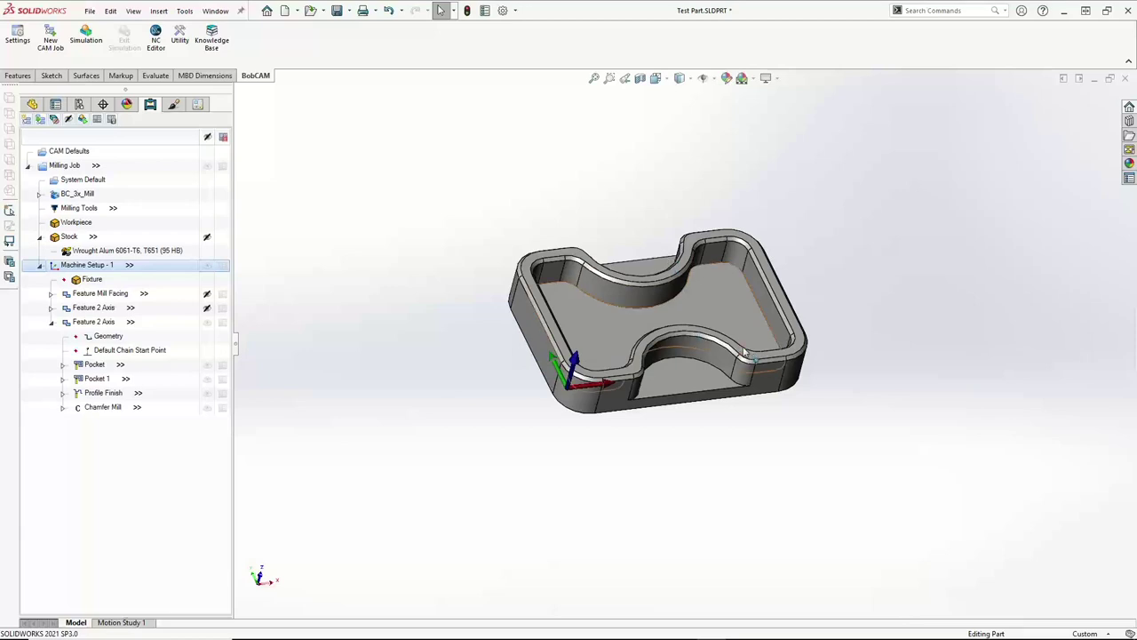
{"action": "right_click", "coordinate": [122, 338]}
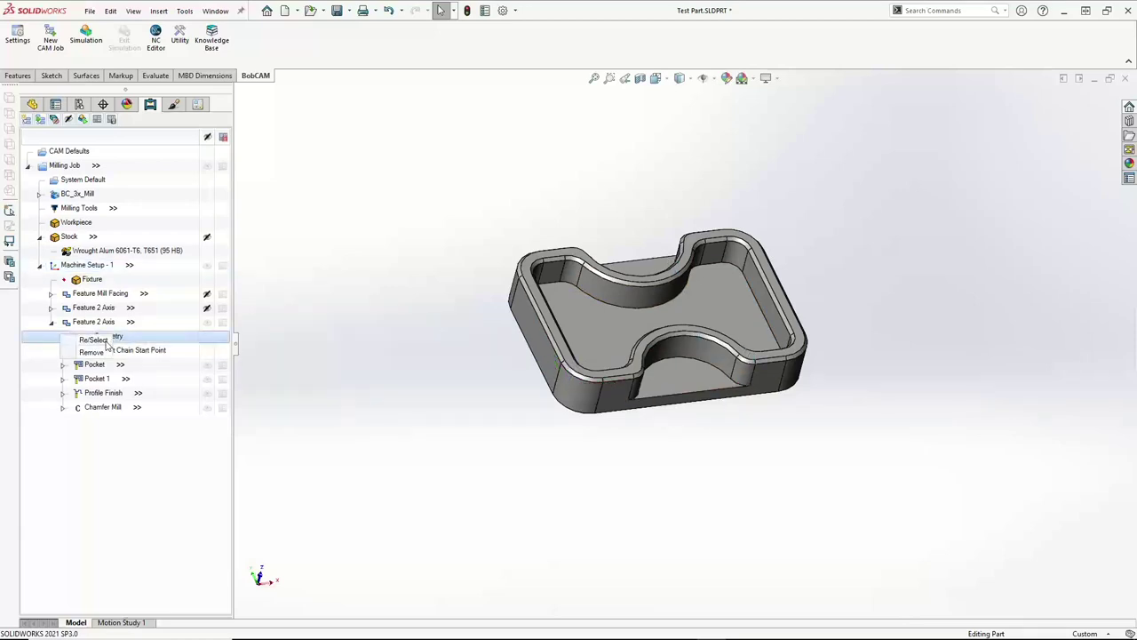
{"action": "left_click", "coordinate": [91, 339]}
{"action": "left_click", "coordinate": [673, 387]}
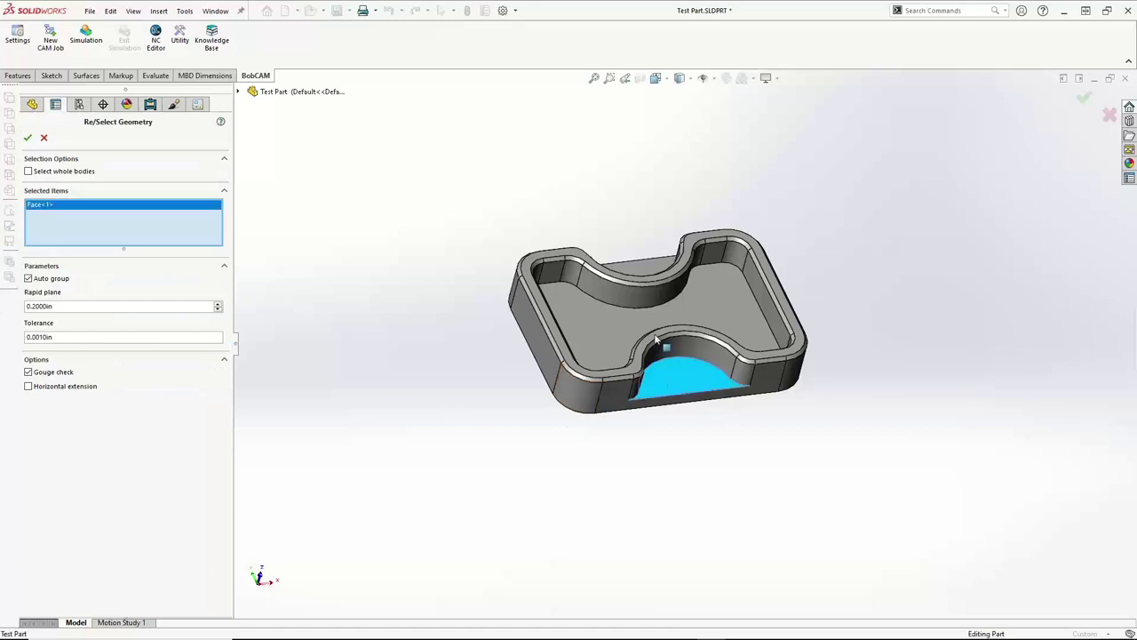
{"action": "left_click", "coordinate": [644, 270]}
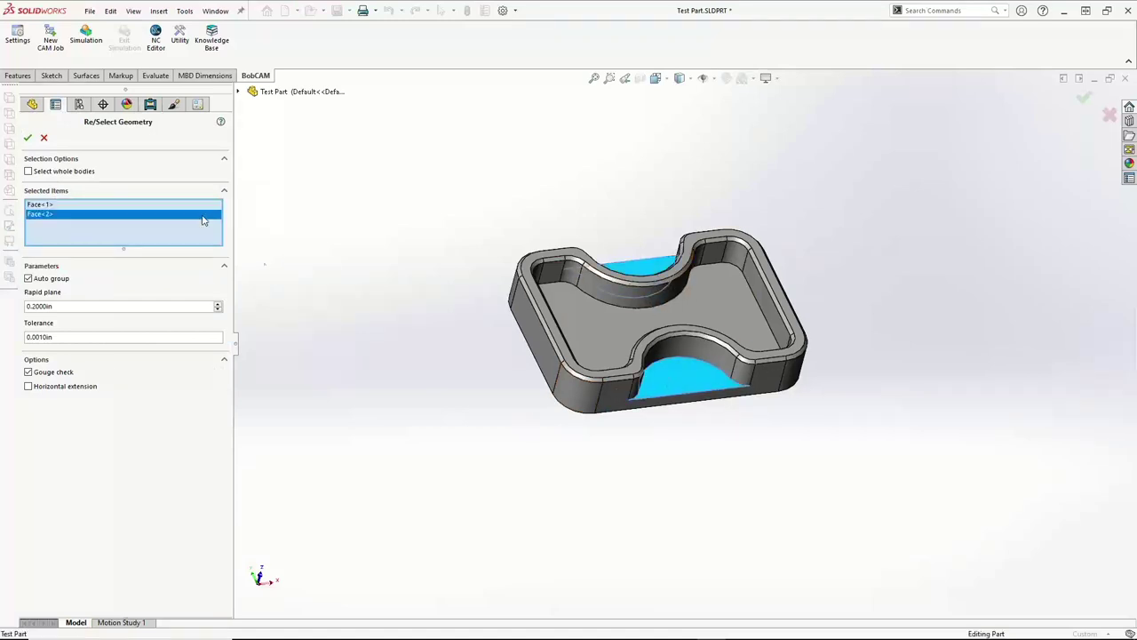
{"action": "left_click", "coordinate": [28, 140]}
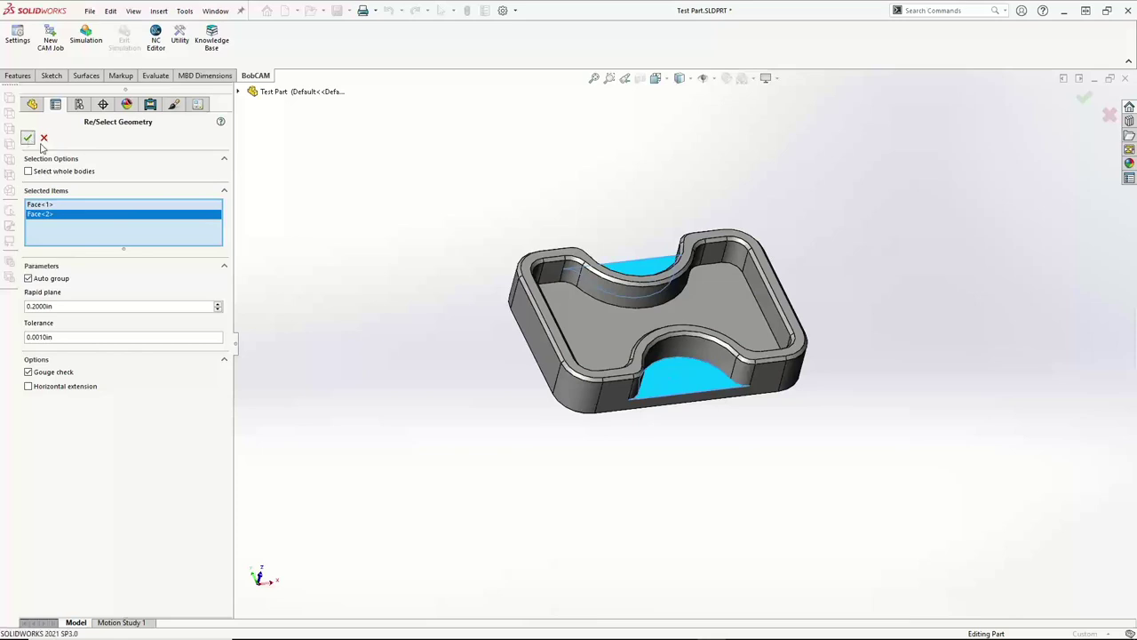
{"action": "right_click", "coordinate": [89, 322]}
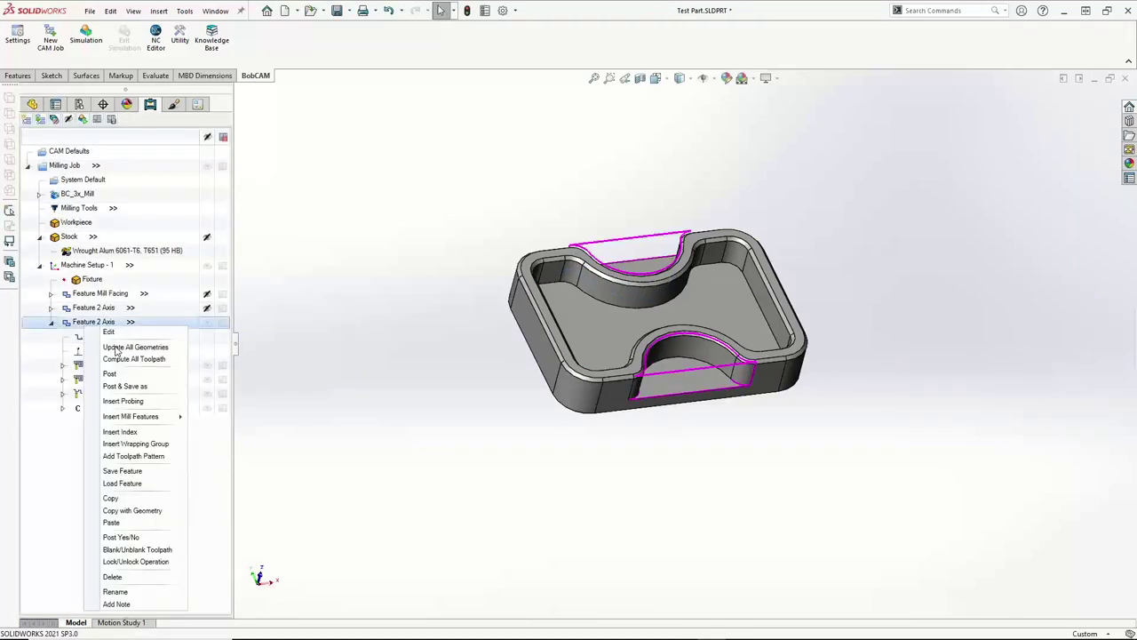
{"action": "left_click", "coordinate": [121, 582]}
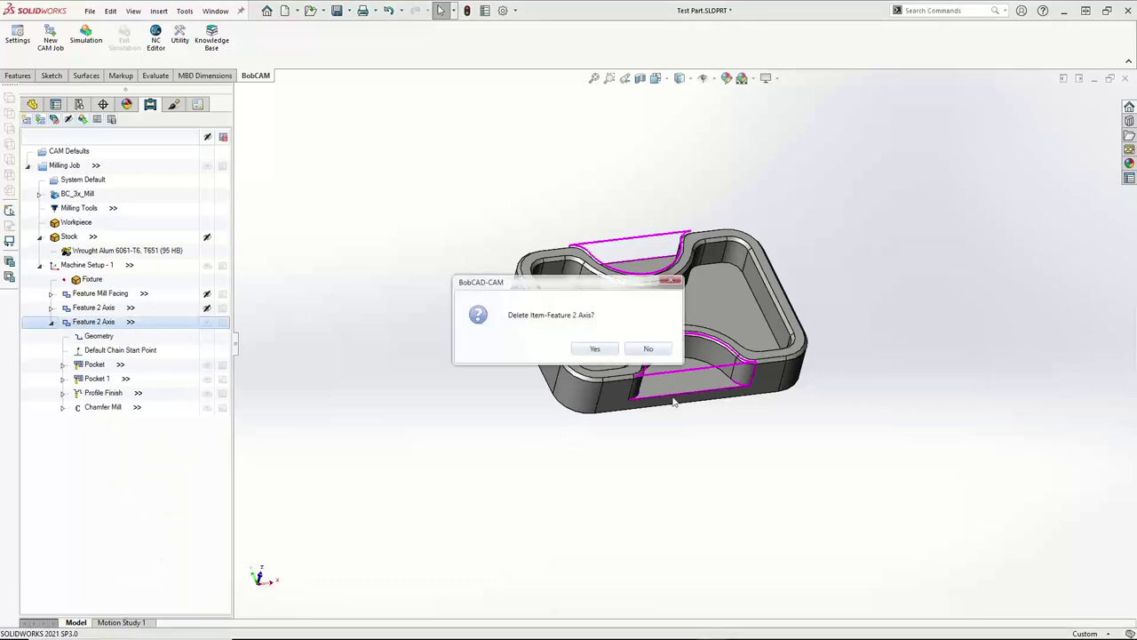
{"action": "left_click", "coordinate": [596, 351]}
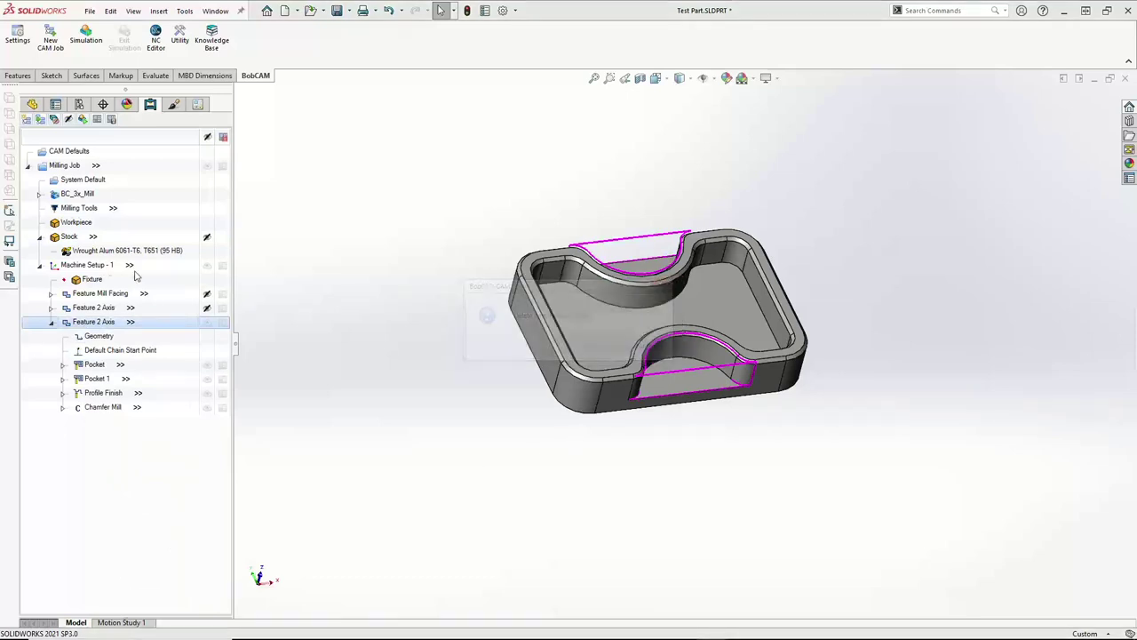
Start a new 2-axis milling feature on the machine setup and begin picking its geometry.
{"action": "right_click", "coordinate": [88, 267]}
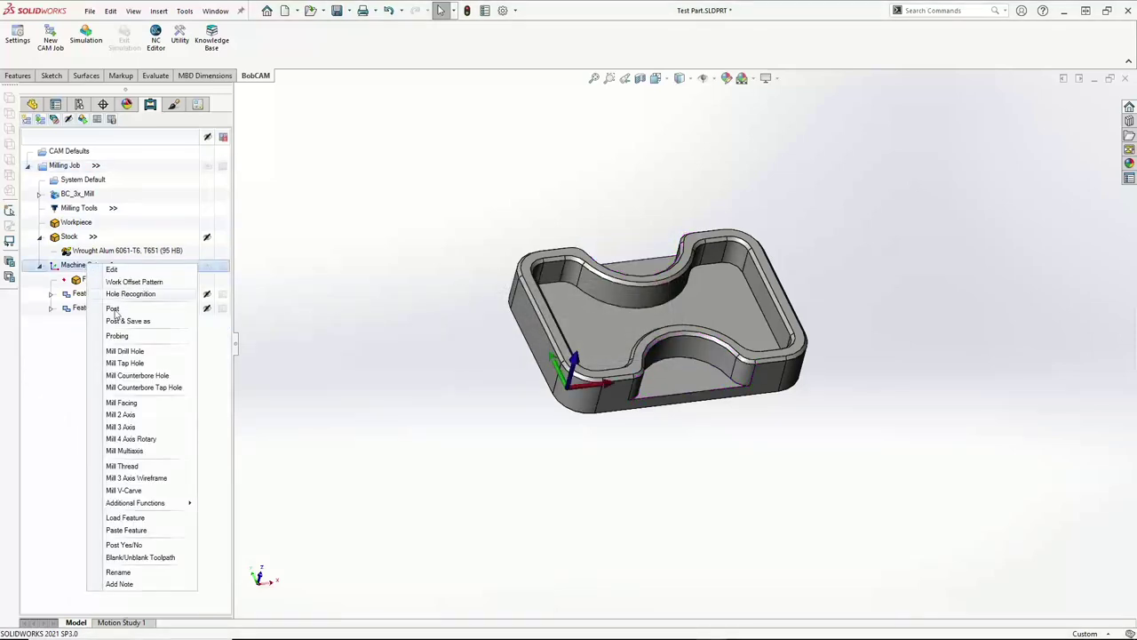
{"action": "left_click", "coordinate": [123, 415]}
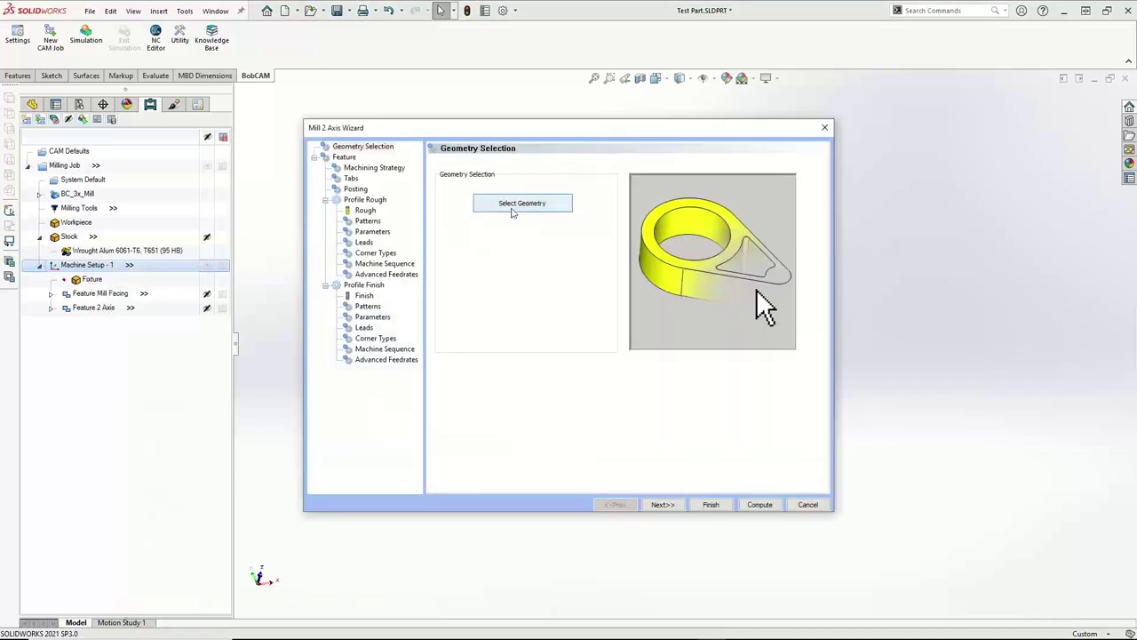
{"action": "left_click", "coordinate": [515, 207]}
{"action": "middle_click_drag", "start_coordinate": [719, 464], "coordinate": [688, 324]}
{"action": "middle_click_drag", "start_coordinate": [625, 462], "coordinate": [592, 393]}
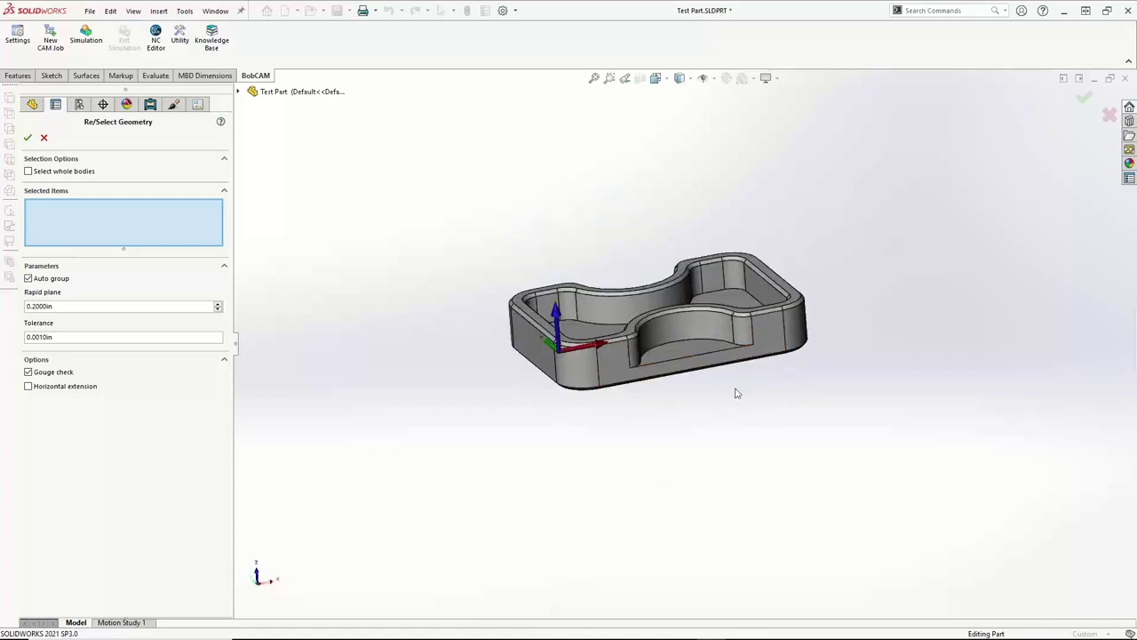
{"action": "middle_click_drag", "start_coordinate": [685, 426], "coordinate": [698, 356]}
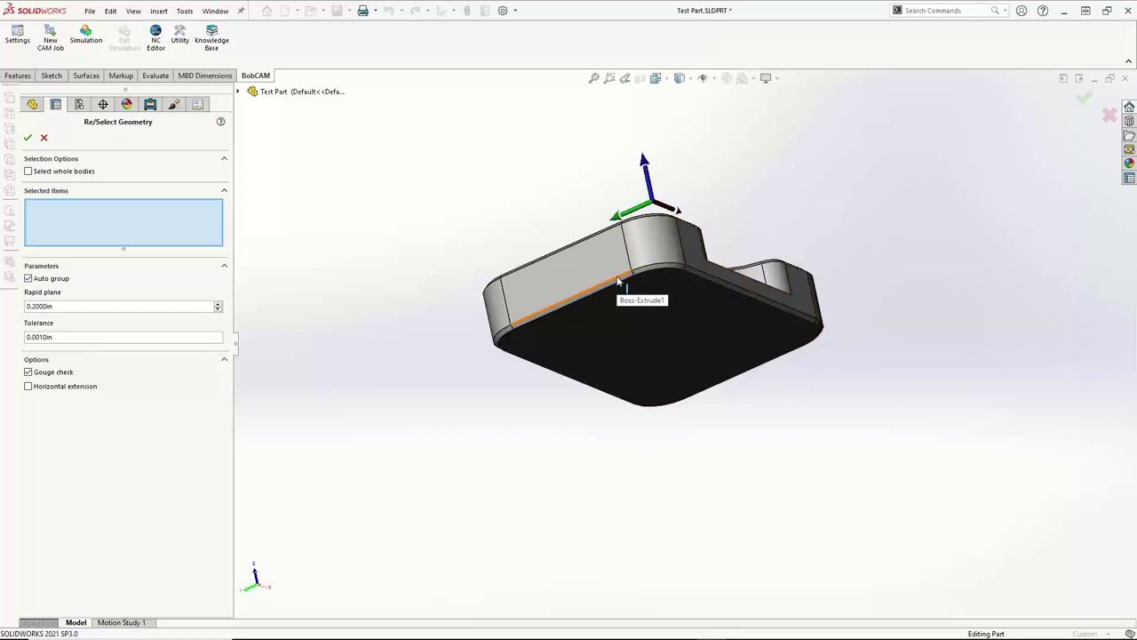
Select the tangent chain of the part's outer bottom edges as the feature geometry and confirm.
{"action": "right_click", "coordinate": [619, 281]}
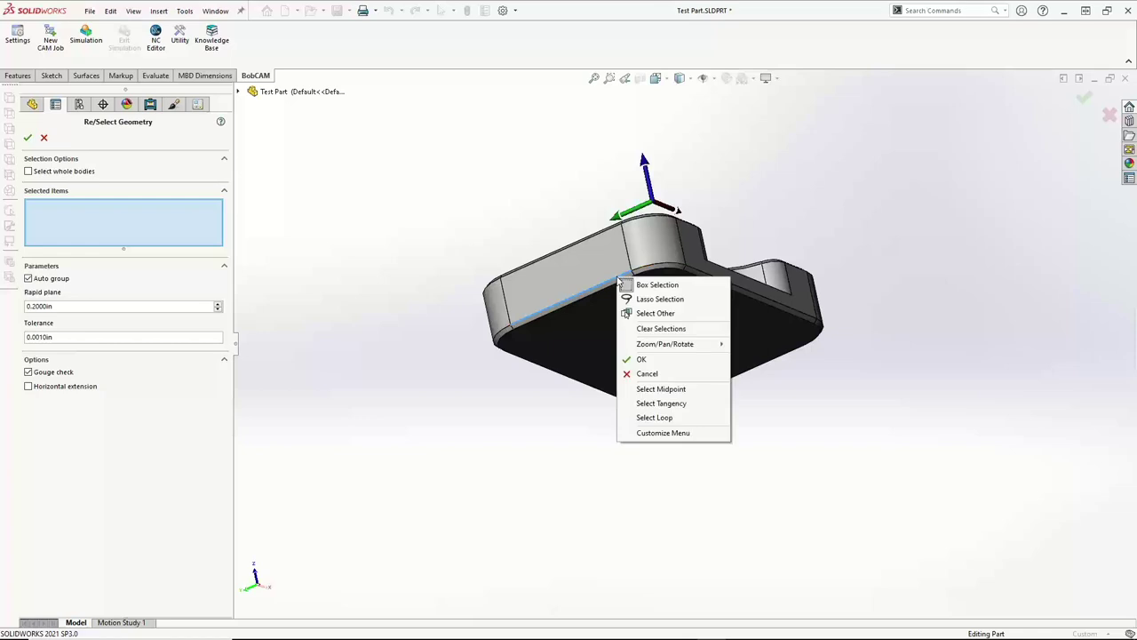
{"action": "left_click", "coordinate": [657, 417]}
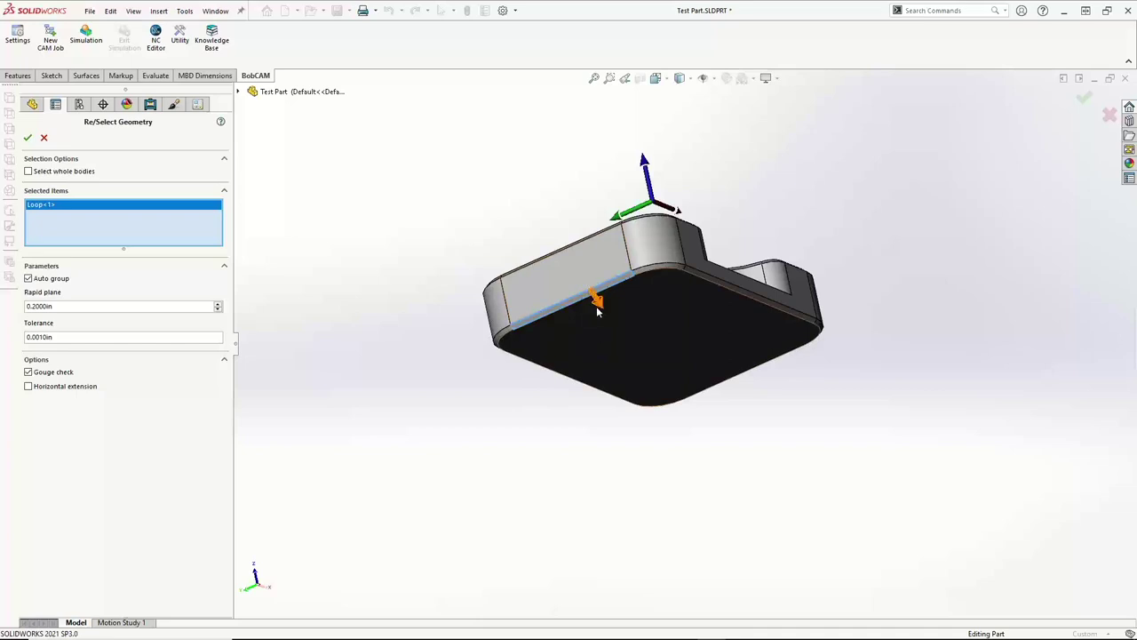
{"action": "right_click", "coordinate": [105, 230]}
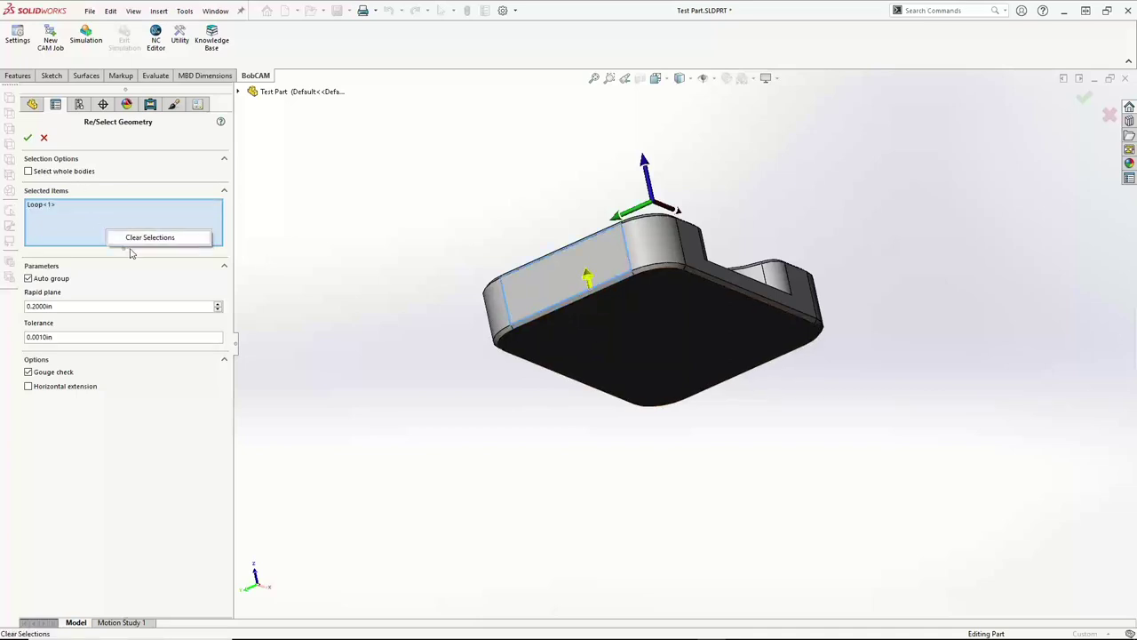
{"action": "left_click", "coordinate": [156, 236]}
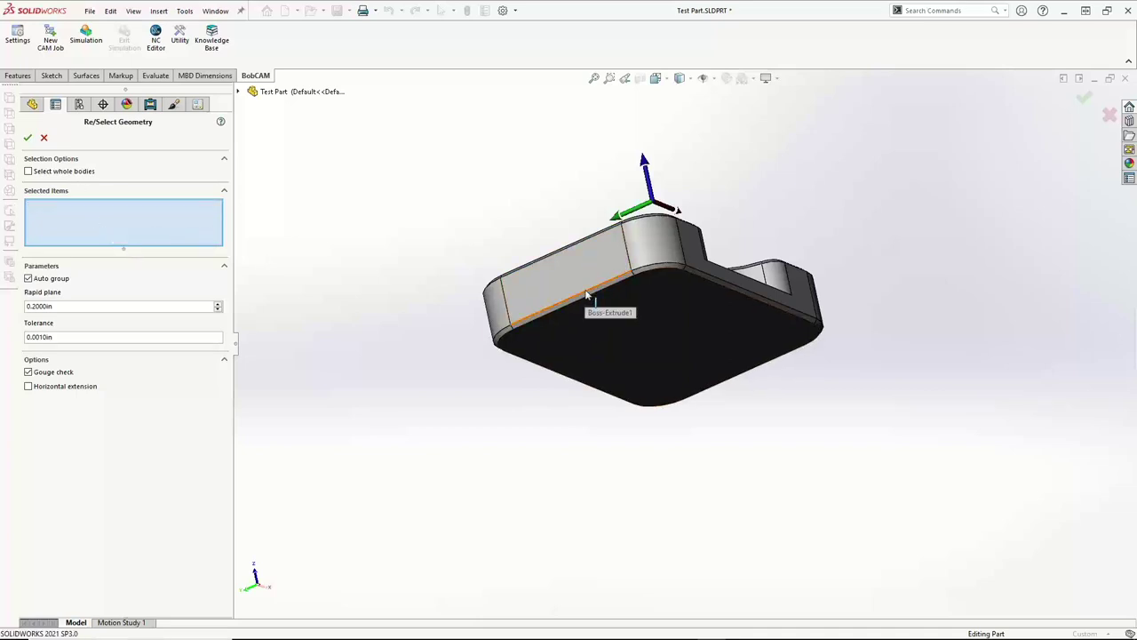
{"action": "right_click", "coordinate": [587, 298]}
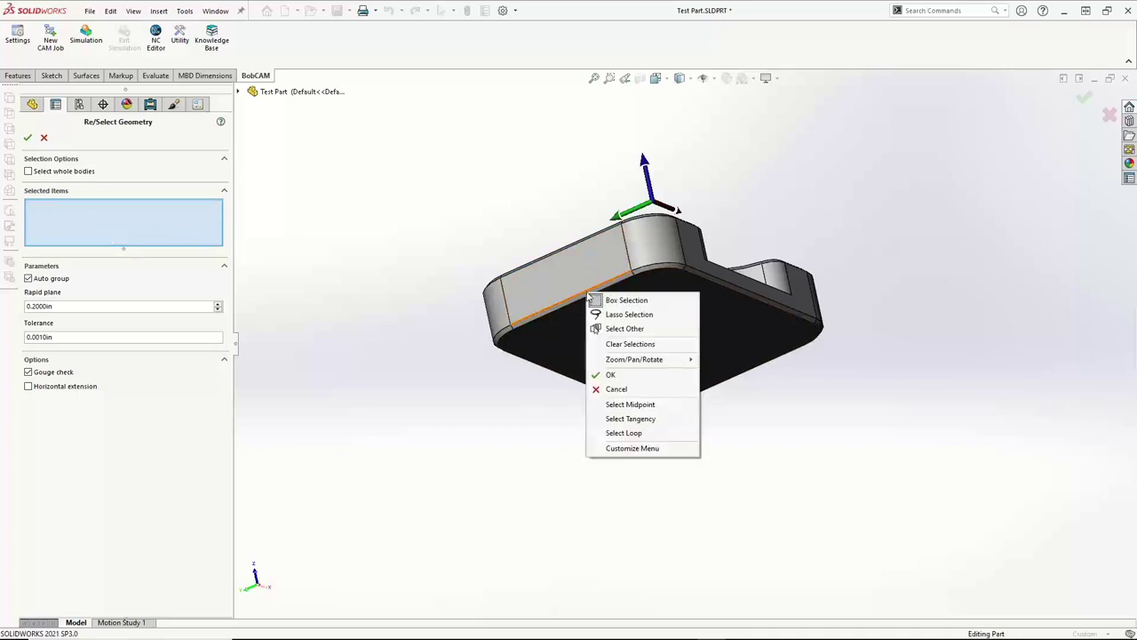
{"action": "left_click", "coordinate": [630, 419]}
{"action": "middle_click_drag", "start_coordinate": [689, 387], "coordinate": [647, 448]}
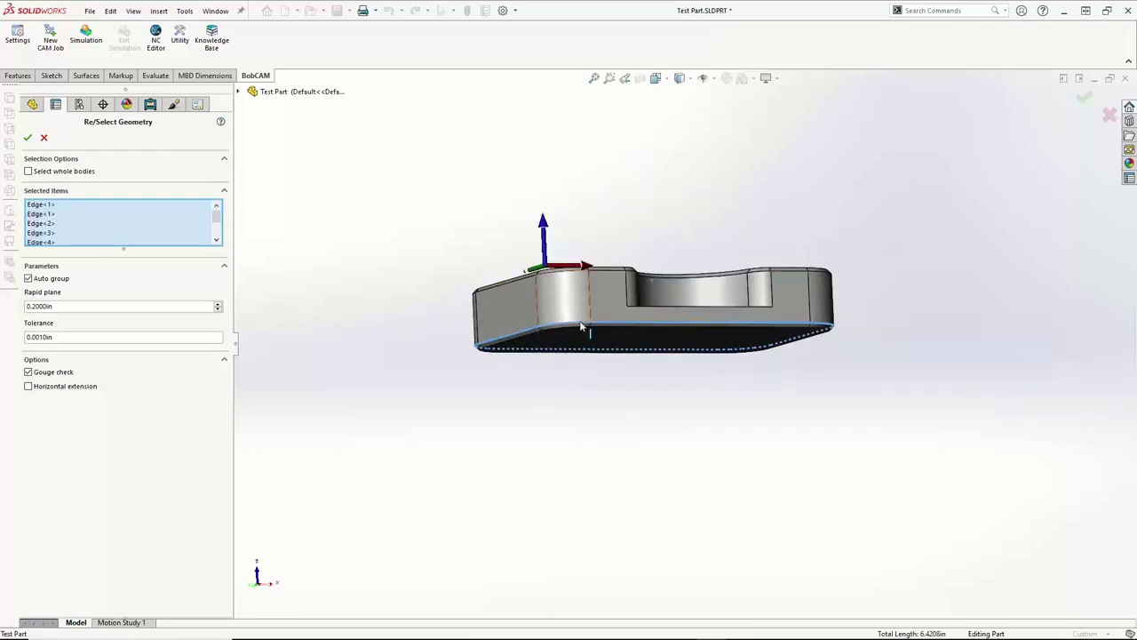
{"action": "middle_click_drag", "start_coordinate": [704, 369], "coordinate": [718, 462]}
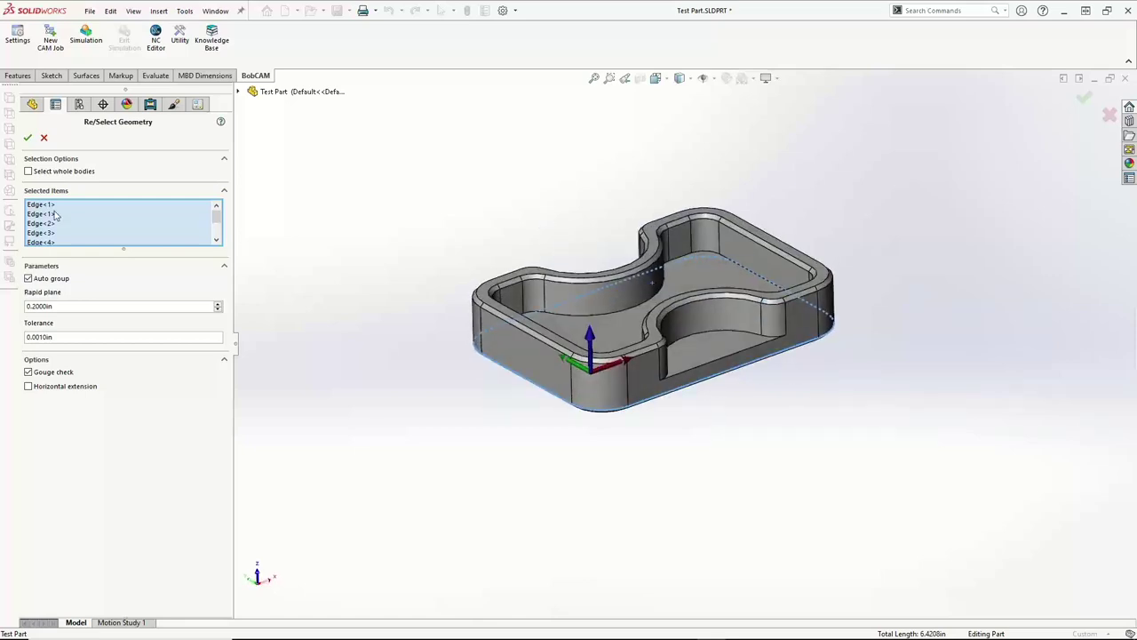
{"action": "left_click", "coordinate": [28, 139]}
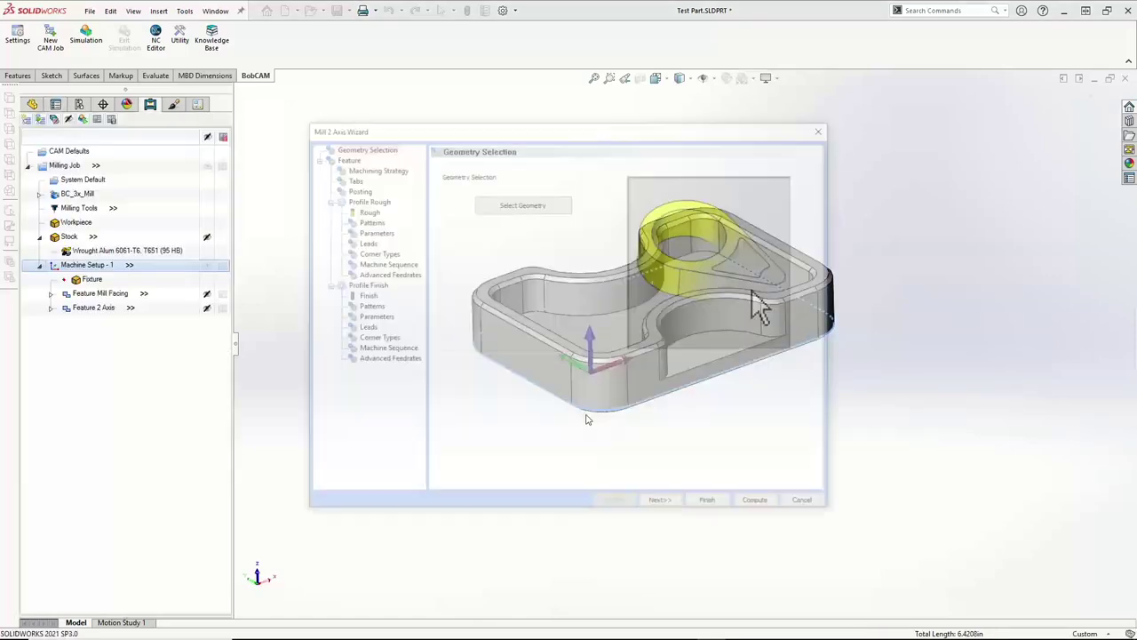
Set the feature's total depth to 0.3750 by picking the part's bottom edge as its bottom.
{"action": "left_click", "coordinate": [659, 505]}
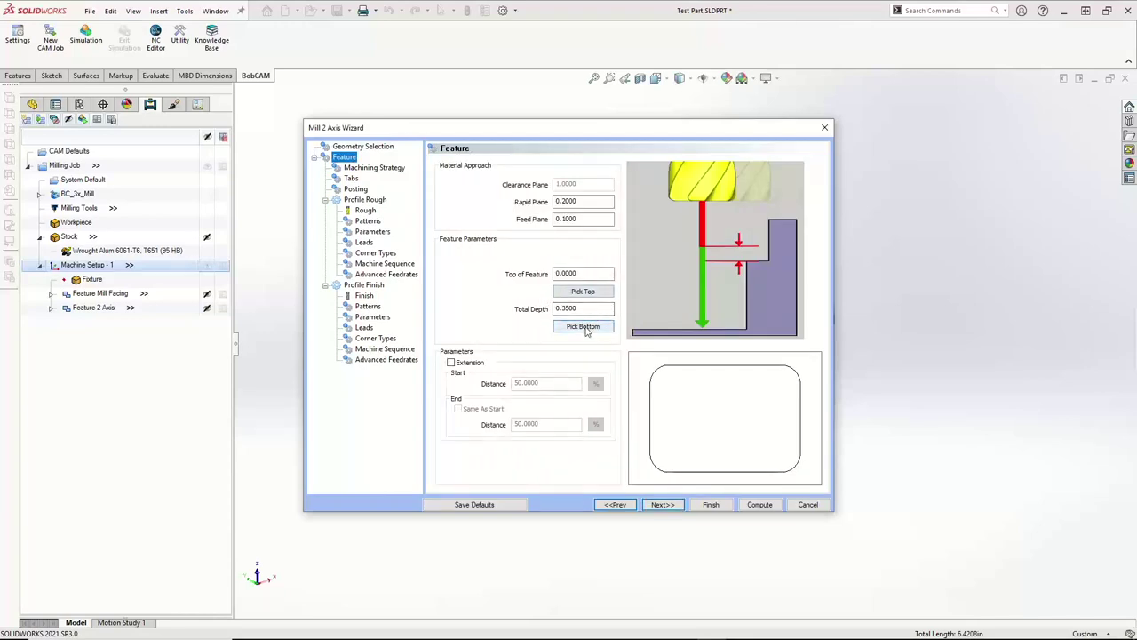
{"action": "left_click", "coordinate": [585, 327]}
{"action": "middle_click_drag", "start_coordinate": [634, 396], "coordinate": [658, 385]}
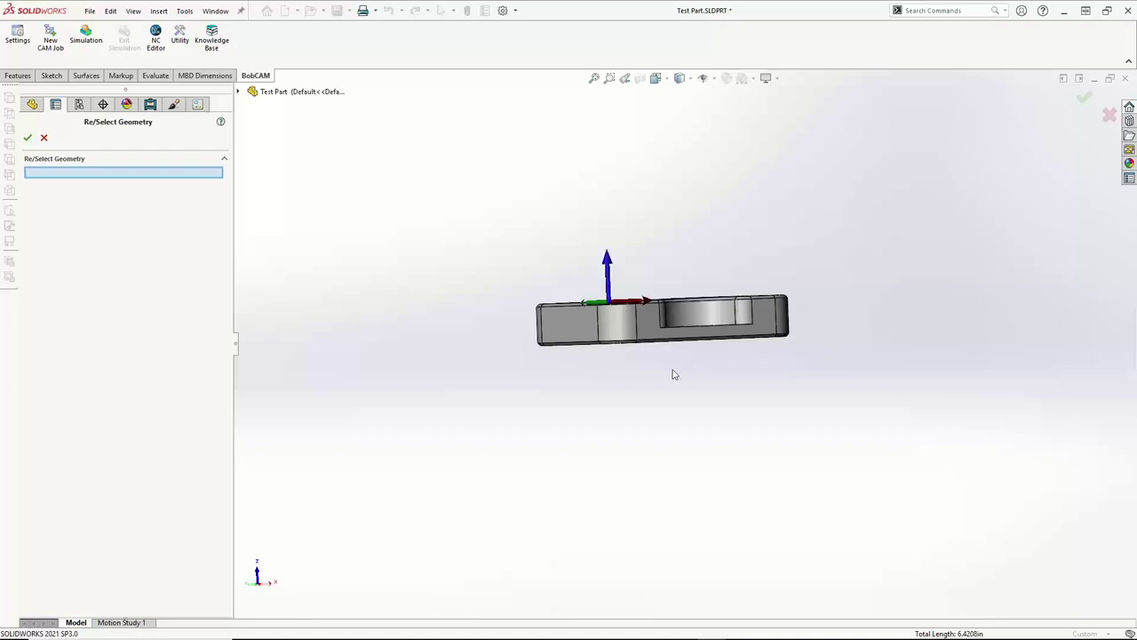
{"action": "scroll", "coordinate": [640, 356], "scroll_direction": "up", "scroll_amount": 2}
{"action": "scroll", "coordinate": [653, 351], "scroll_direction": "down", "scroll_amount": 4}
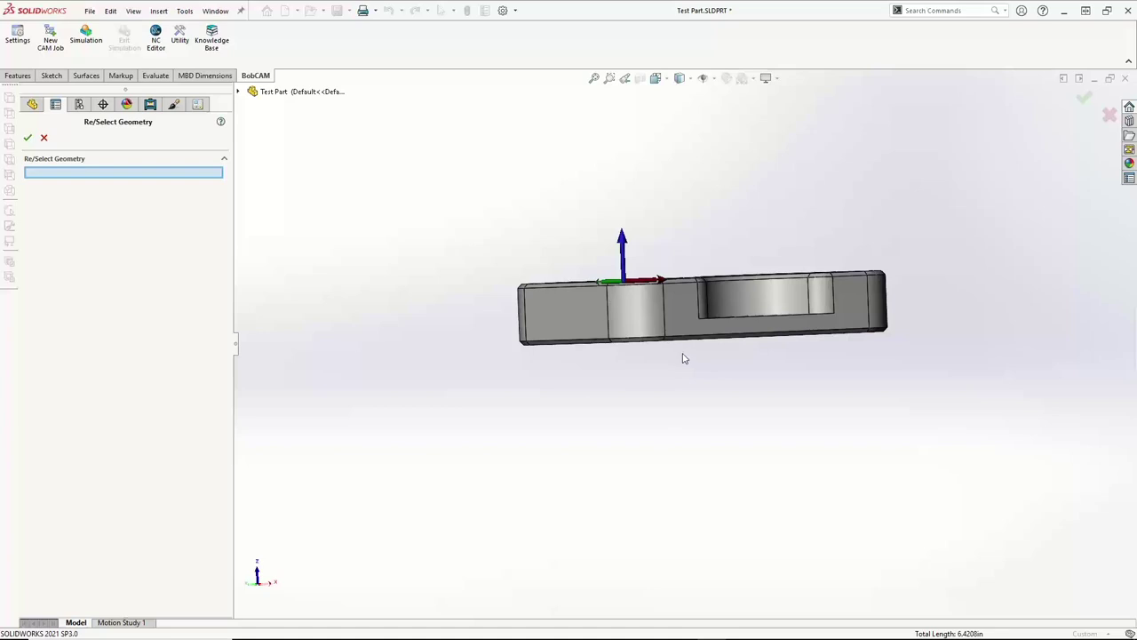
{"action": "left_click", "coordinate": [685, 343]}
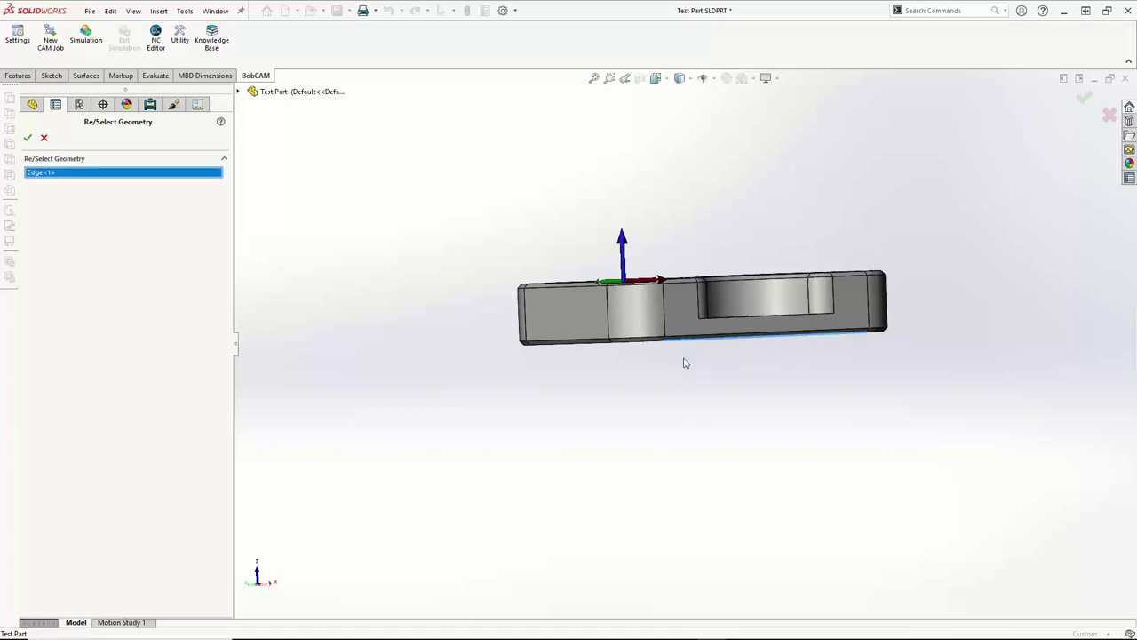
{"action": "middle_click_drag", "start_coordinate": [704, 363], "coordinate": [748, 435]}
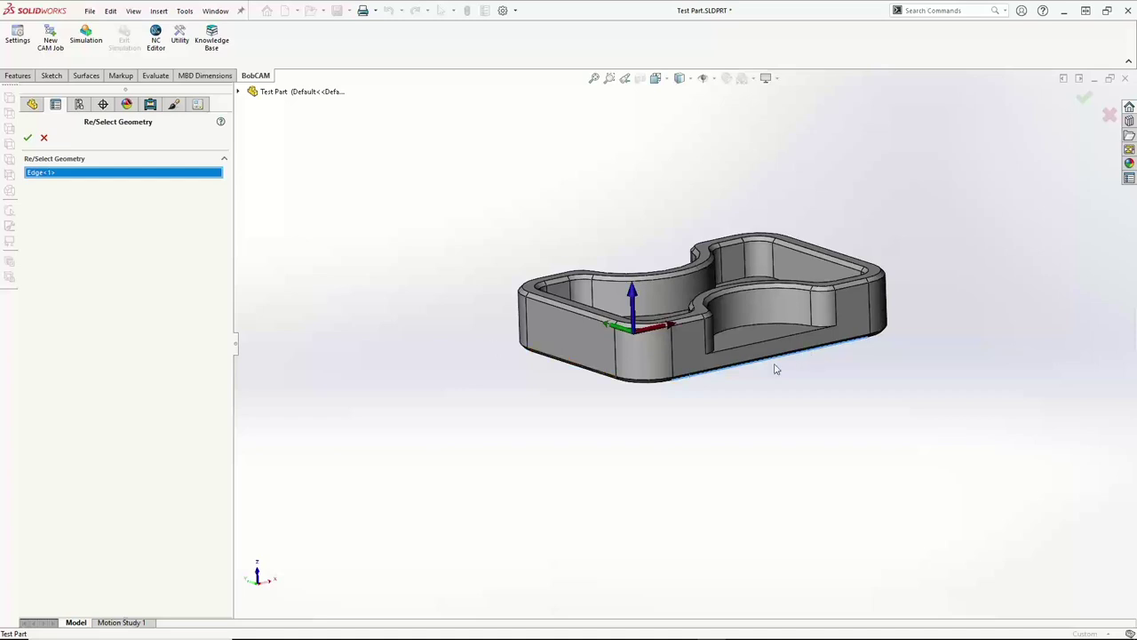
{"action": "left_click", "coordinate": [29, 139]}
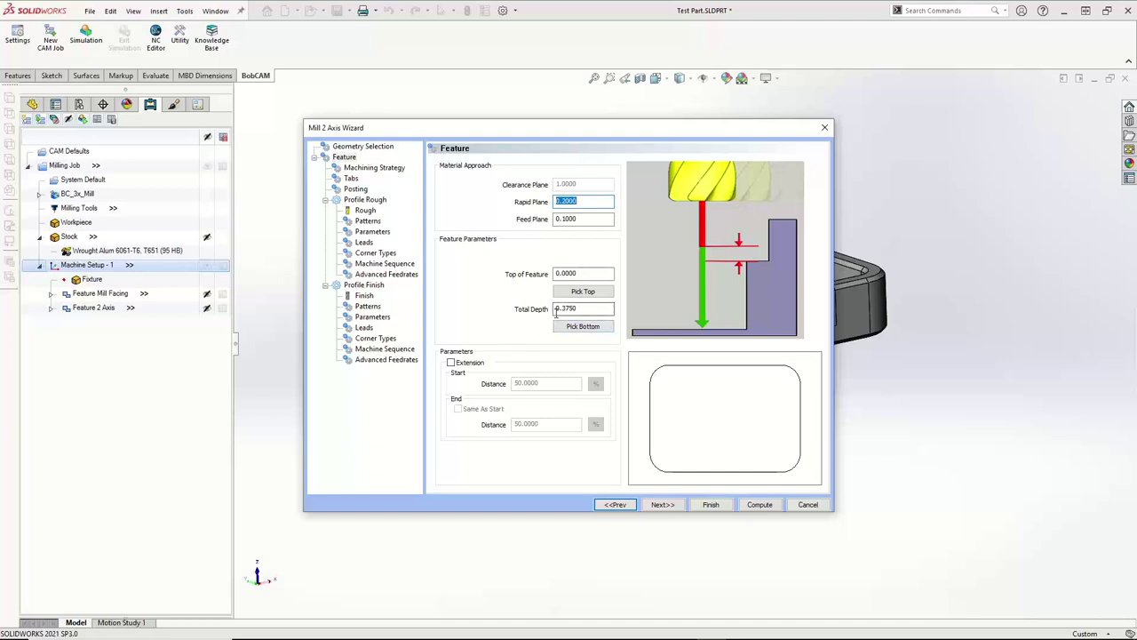
{"action": "left_click", "coordinate": [556, 311]}
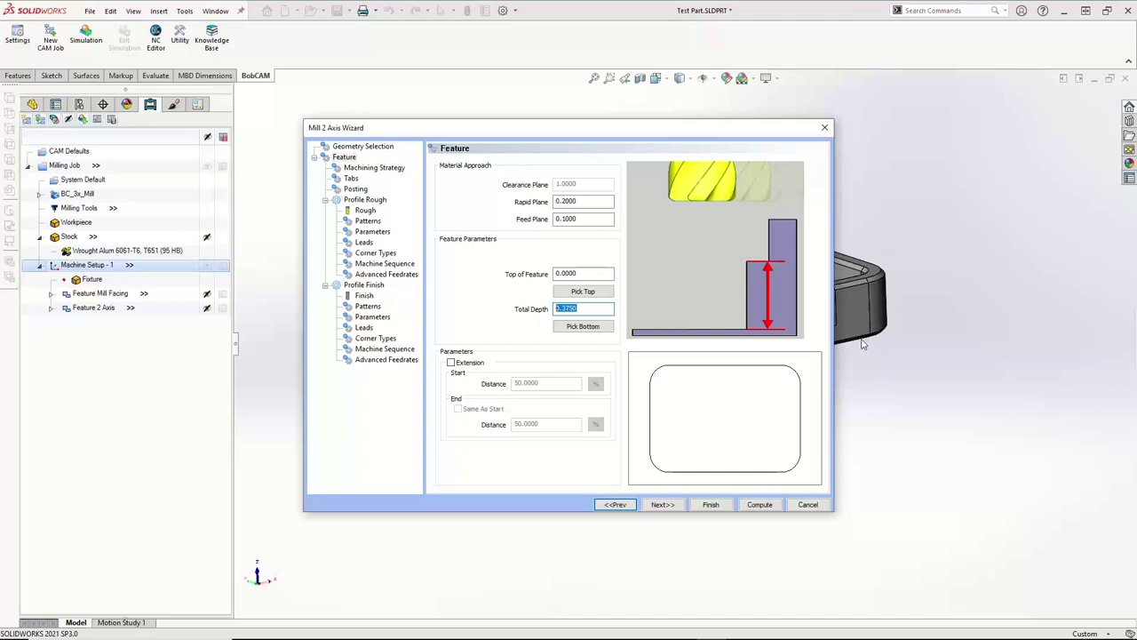
Keep the Profile Rough and Profile Finish strategy and advance through Tabs and Posting to roughing tool settings.
{"action": "left_click", "coordinate": [662, 505]}
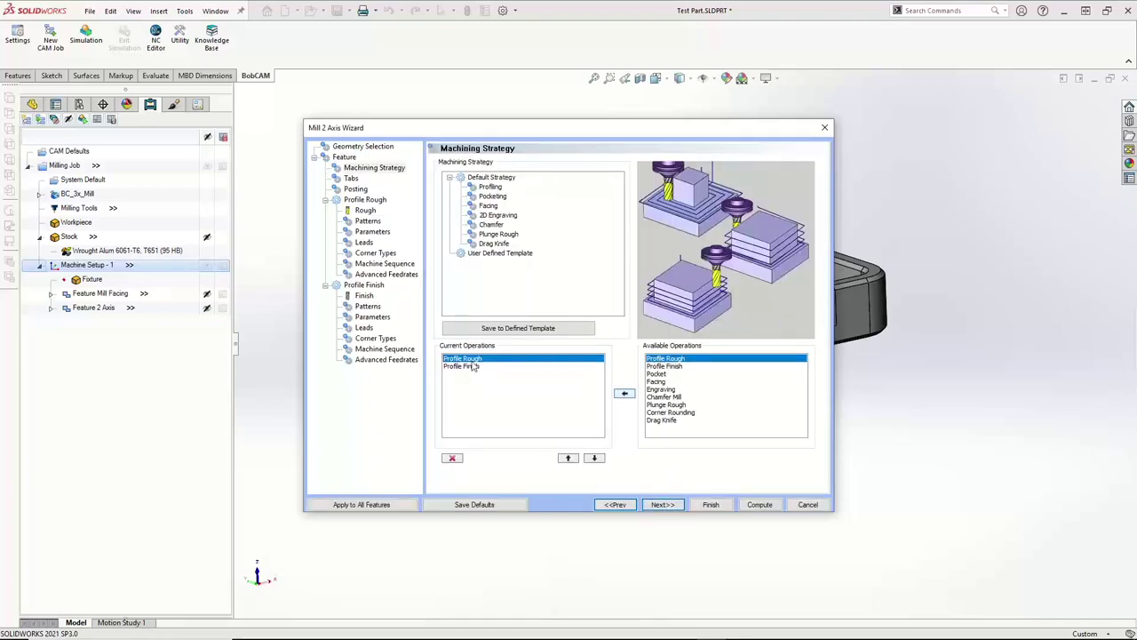
{"action": "left_click", "coordinate": [471, 366]}
{"action": "left_click", "coordinate": [471, 358]}
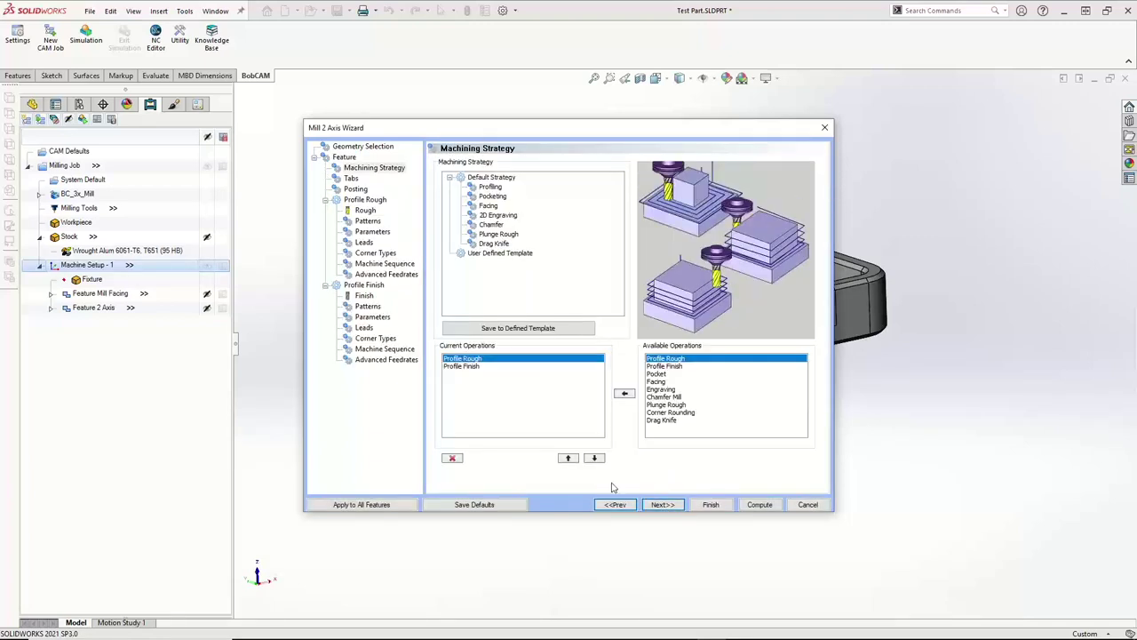
{"action": "left_click", "coordinate": [665, 505]}
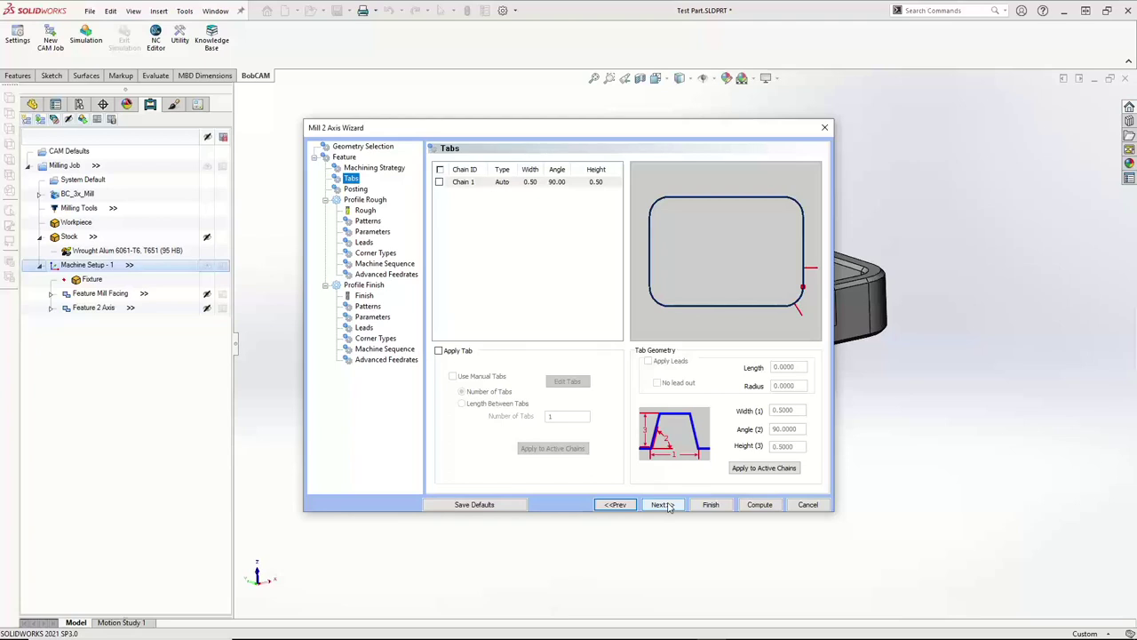
{"action": "left_click", "coordinate": [664, 504]}
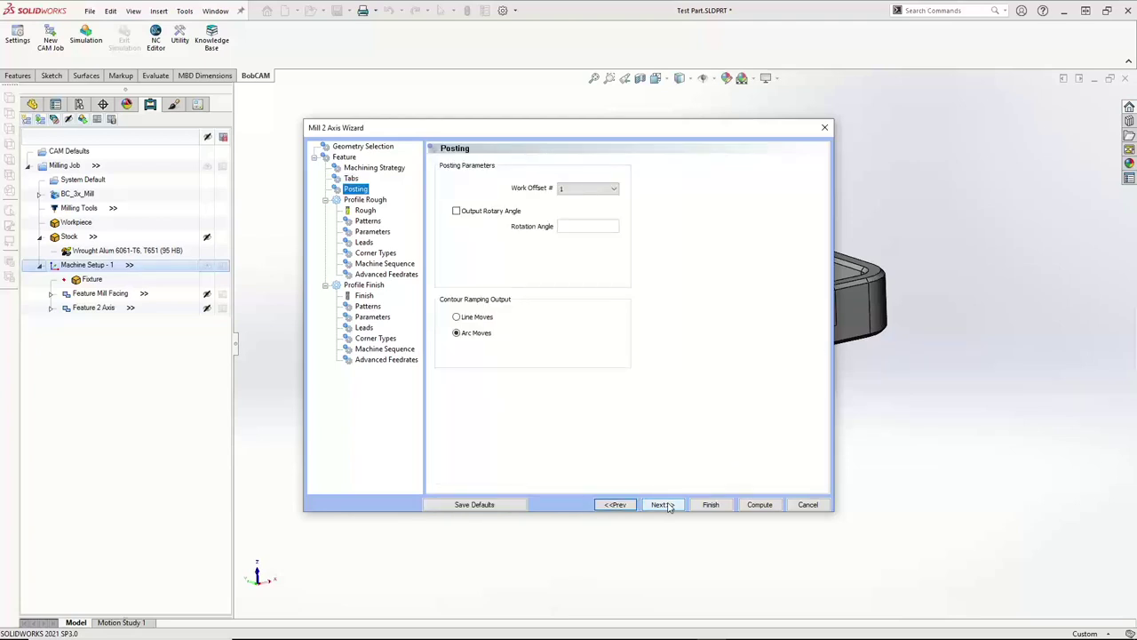
{"action": "left_click", "coordinate": [665, 505]}
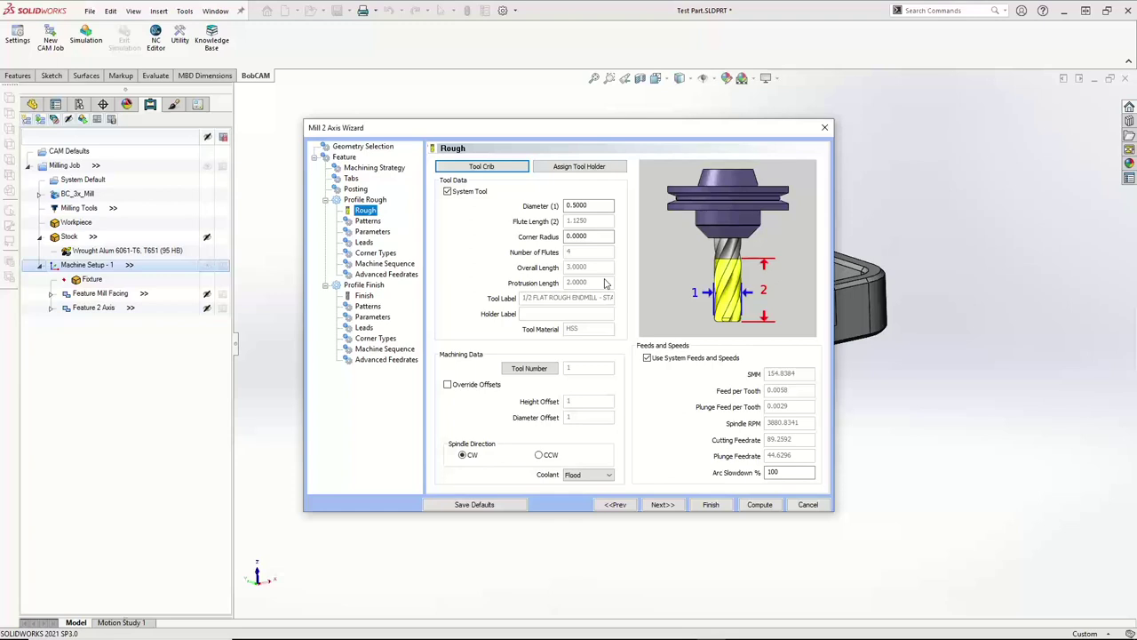
Choose Contour Ramping as the roughing pattern and set the side allowance to 0.015.
{"action": "left_click", "coordinate": [661, 504]}
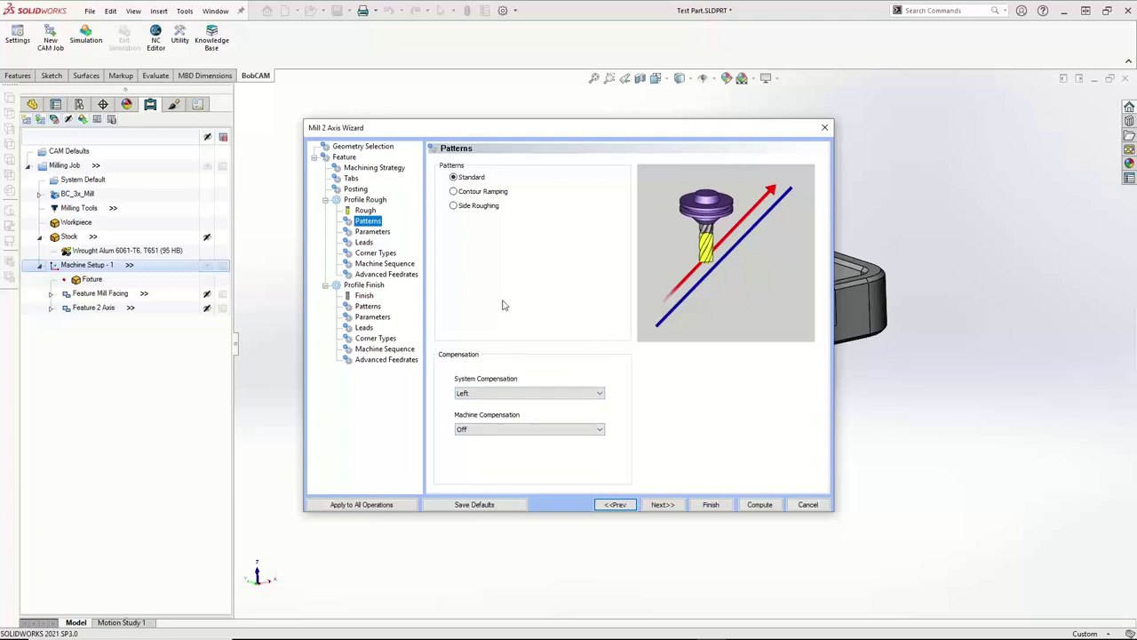
{"action": "left_click", "coordinate": [453, 178]}
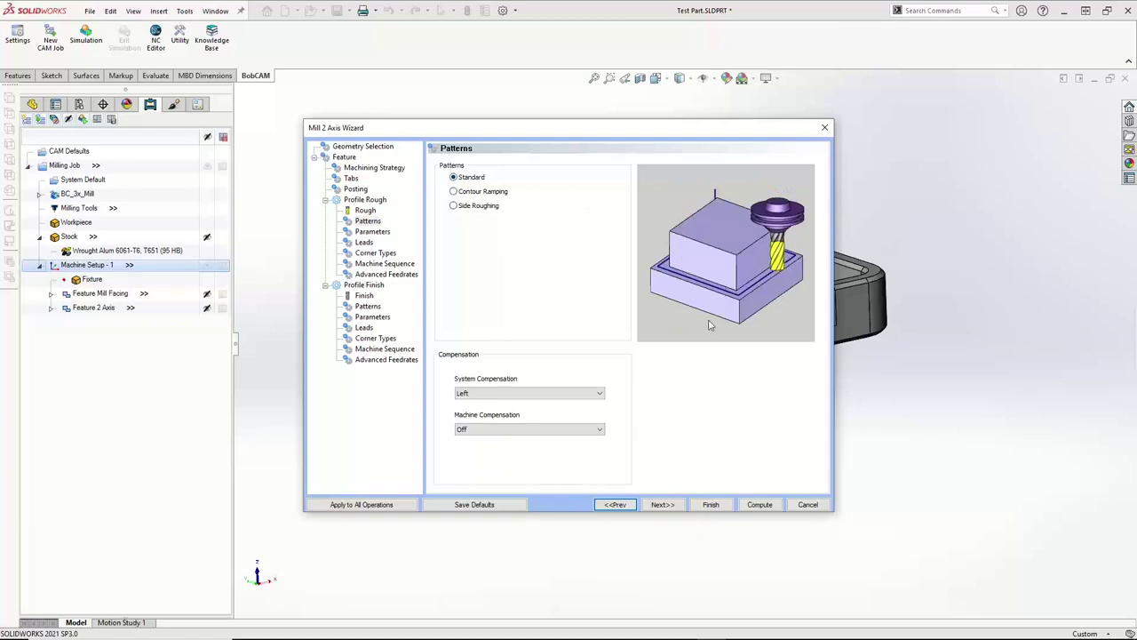
{"action": "left_click", "coordinate": [454, 205]}
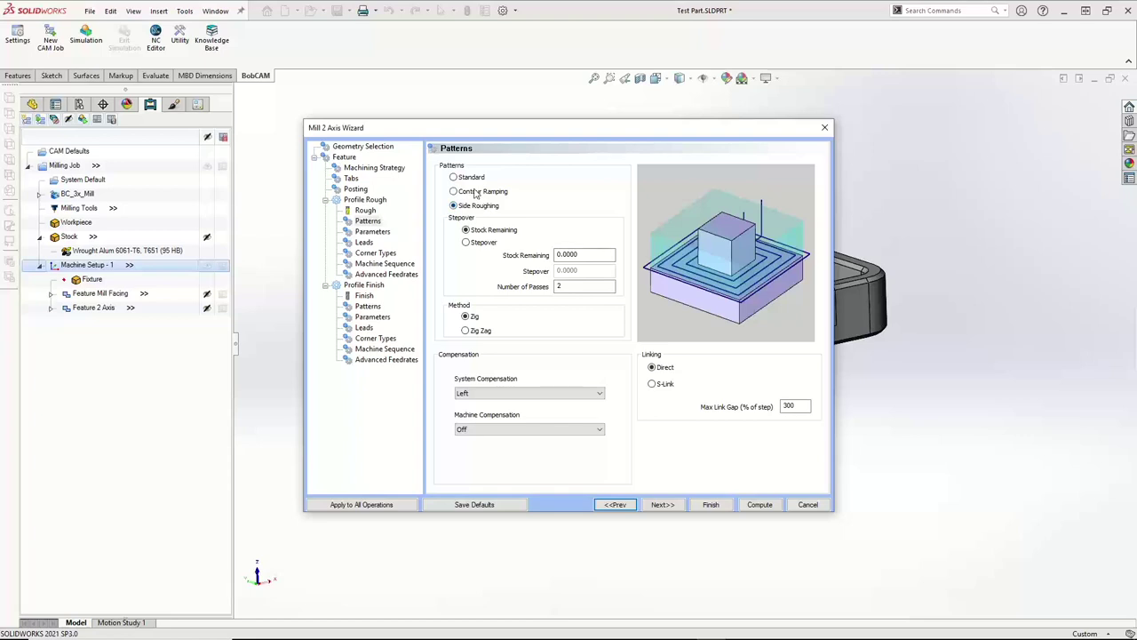
{"action": "left_click", "coordinate": [474, 194]}
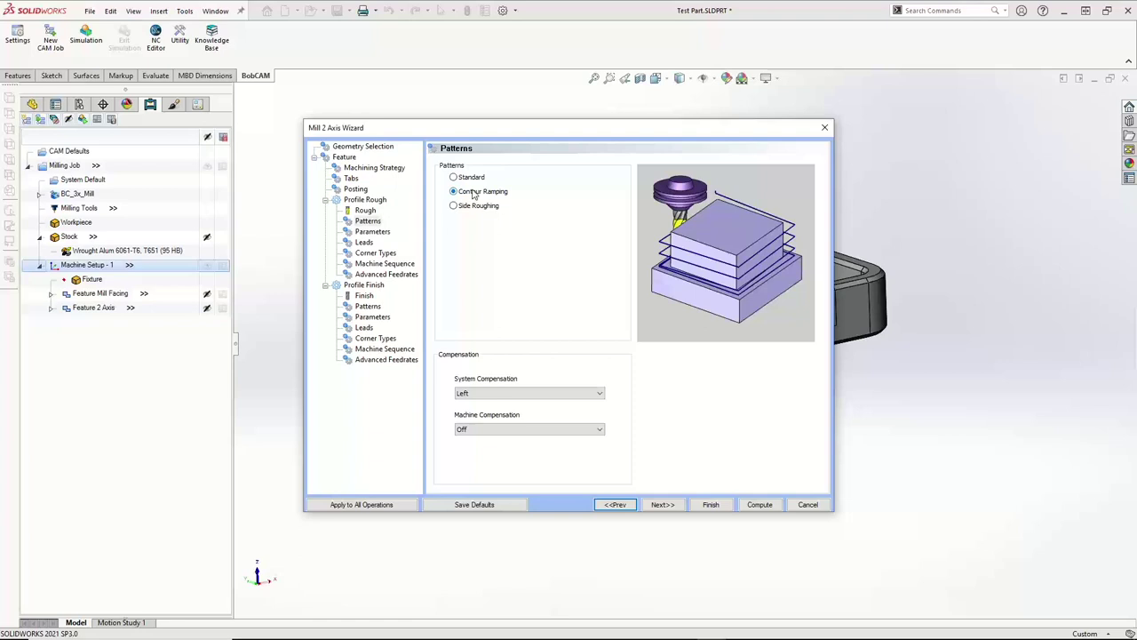
{"action": "left_click", "coordinate": [662, 503]}
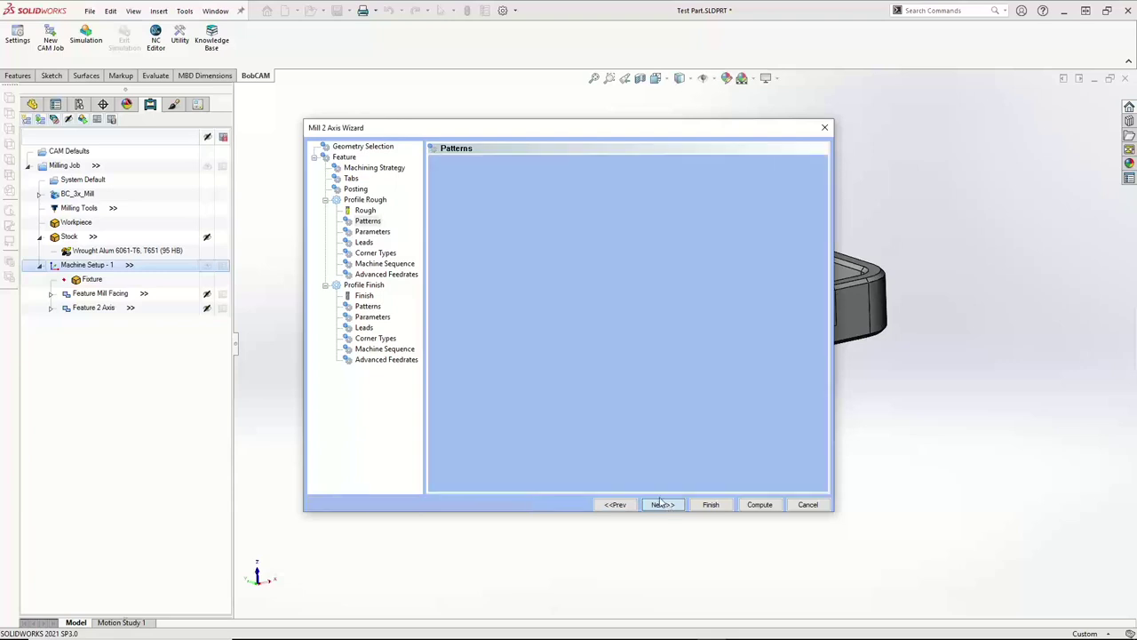
{"action": "double_click", "coordinate": [581, 190]}
{"action": "type", "text": "0.015"}
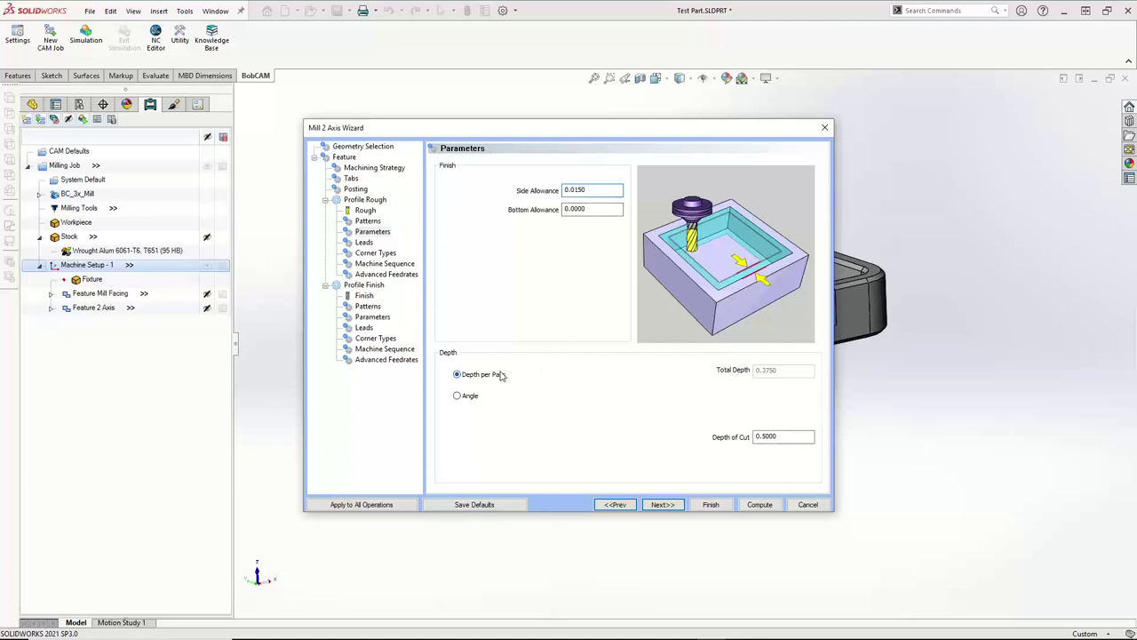
Set the rough depth of cut to .375/3, giving 0.1250 passes.
{"action": "left_click_drag", "start_coordinate": [811, 436], "coordinate": [678, 438]}
{"action": "type", "text": ".375/3"}
{"action": "left_click", "coordinate": [592, 210]}
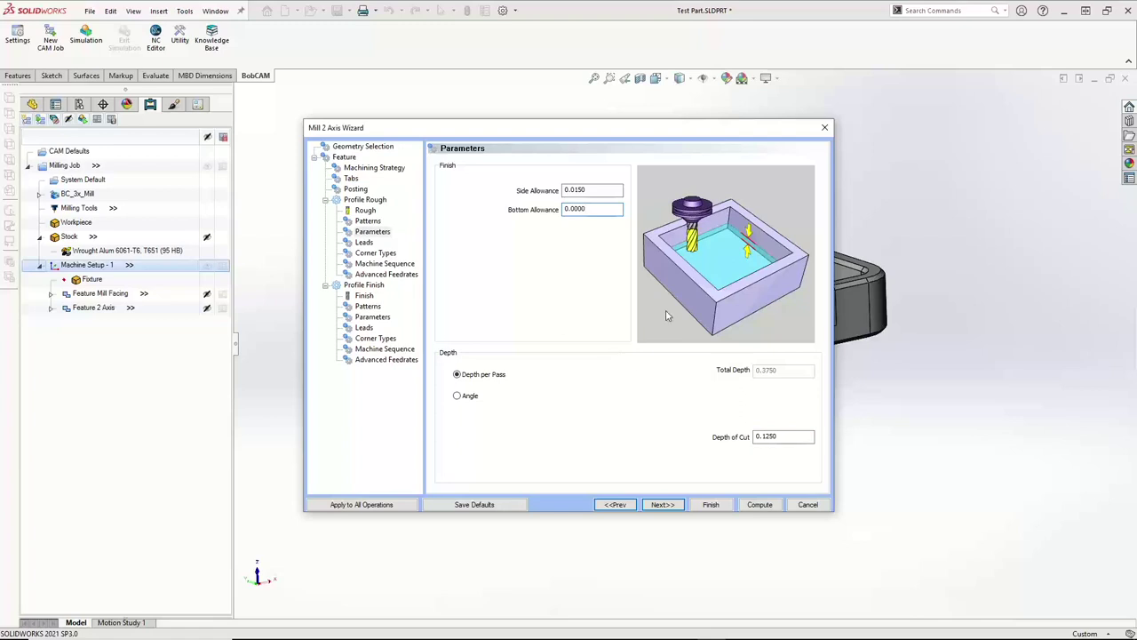
{"action": "left_click_drag", "start_coordinate": [693, 130], "coordinate": [732, 479]}
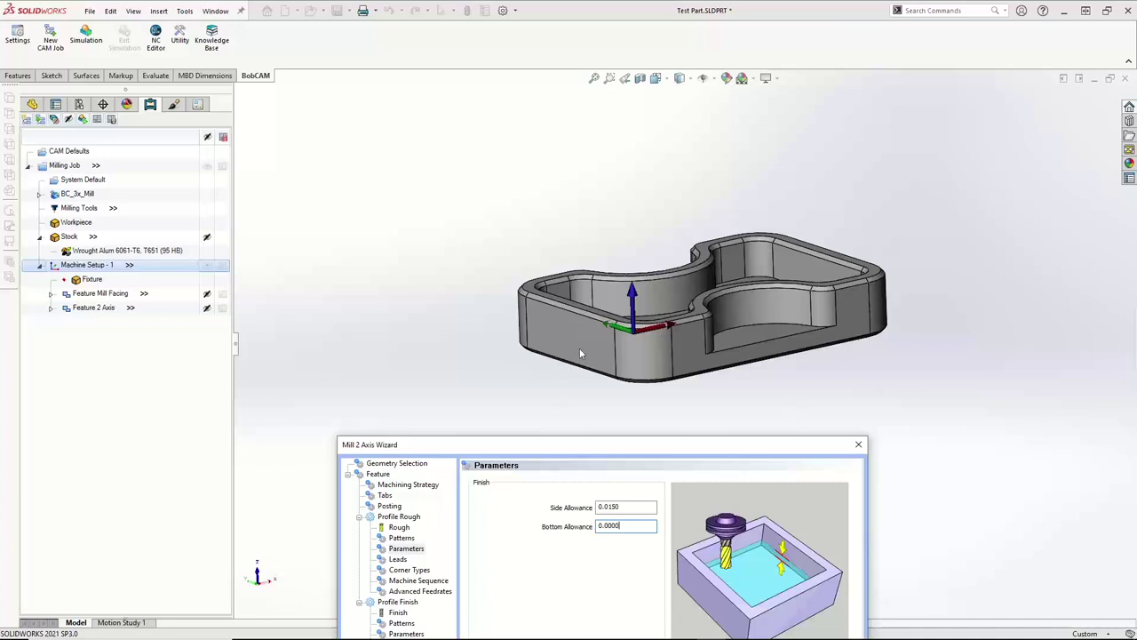
{"action": "left_click_drag", "start_coordinate": [596, 446], "coordinate": [584, 118]}
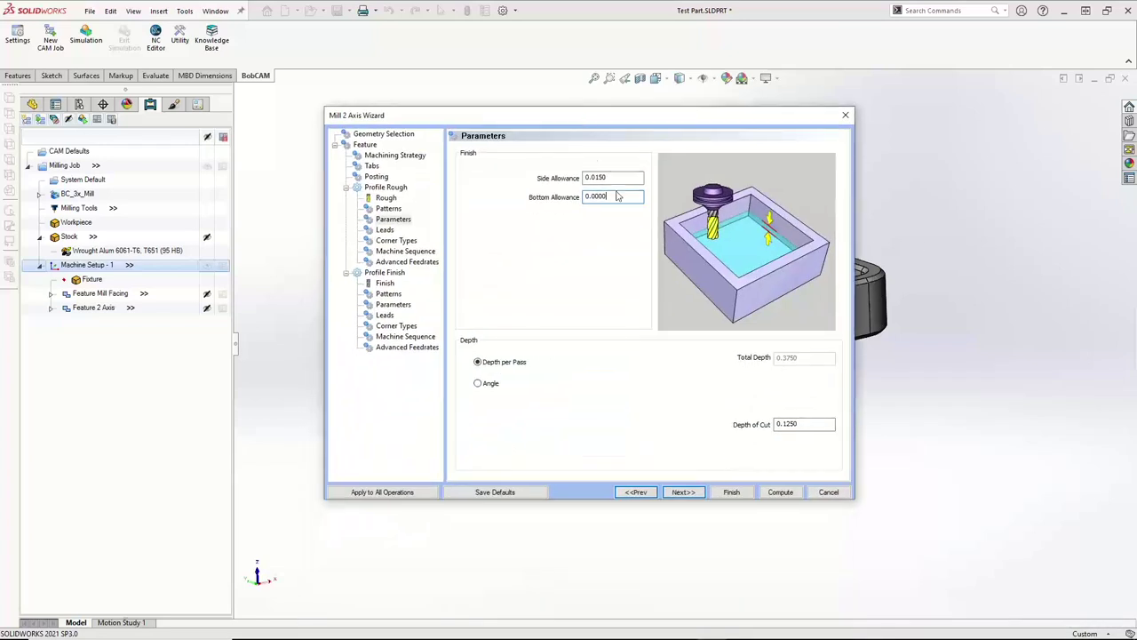
Give the rough pass a circular lead-in of 0.25, then advance past Corner Types and Machine Sequence.
{"action": "left_click", "coordinate": [682, 492]}
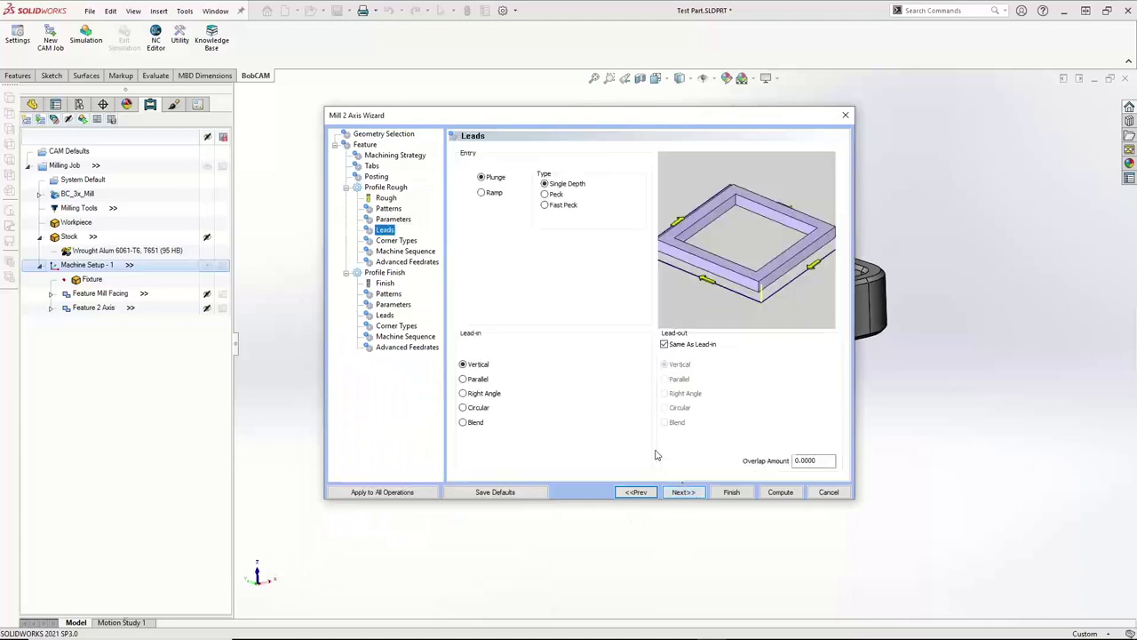
{"action": "left_click", "coordinate": [463, 406]}
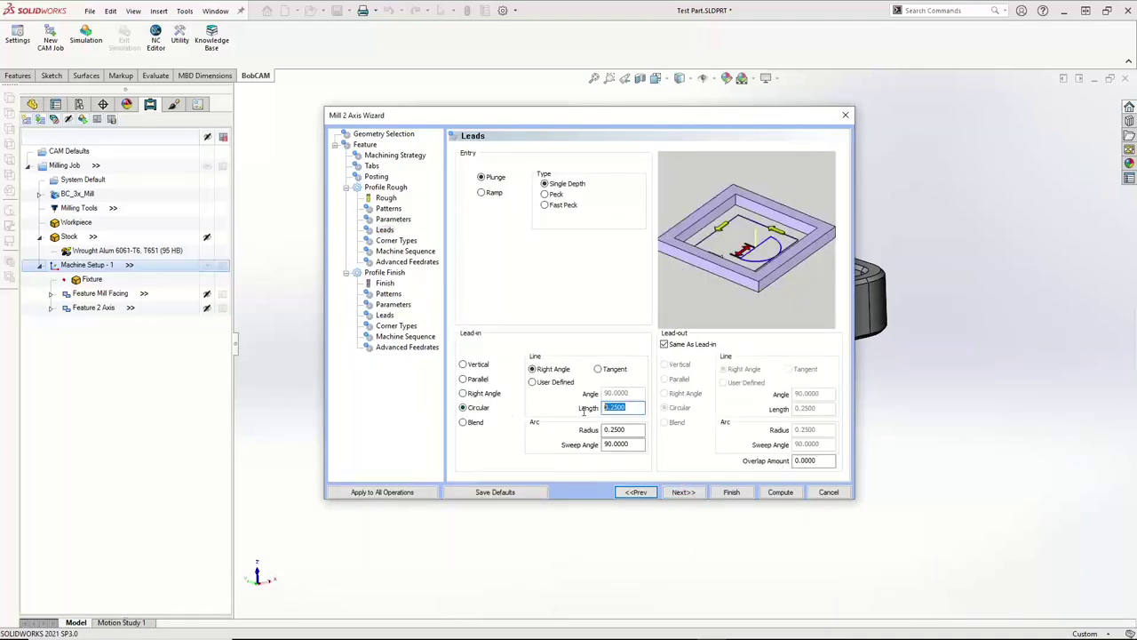
{"action": "double_click", "coordinate": [626, 428]}
{"action": "key", "text": "shift+Tab"}
{"action": "key", "text": "Tab"}
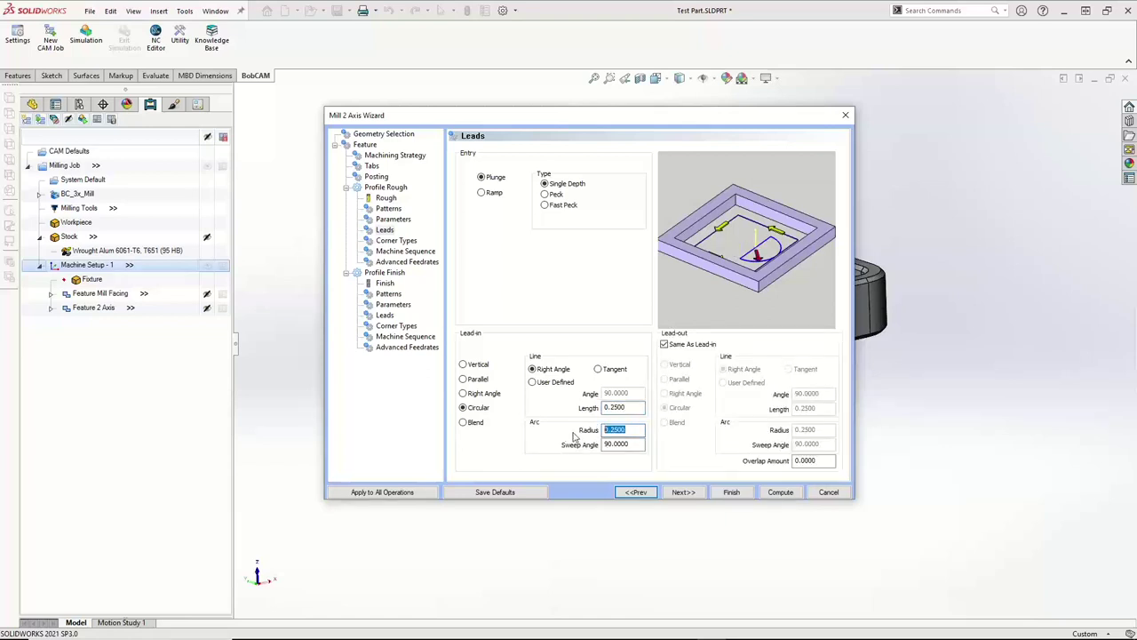
{"action": "left_click", "coordinate": [695, 494]}
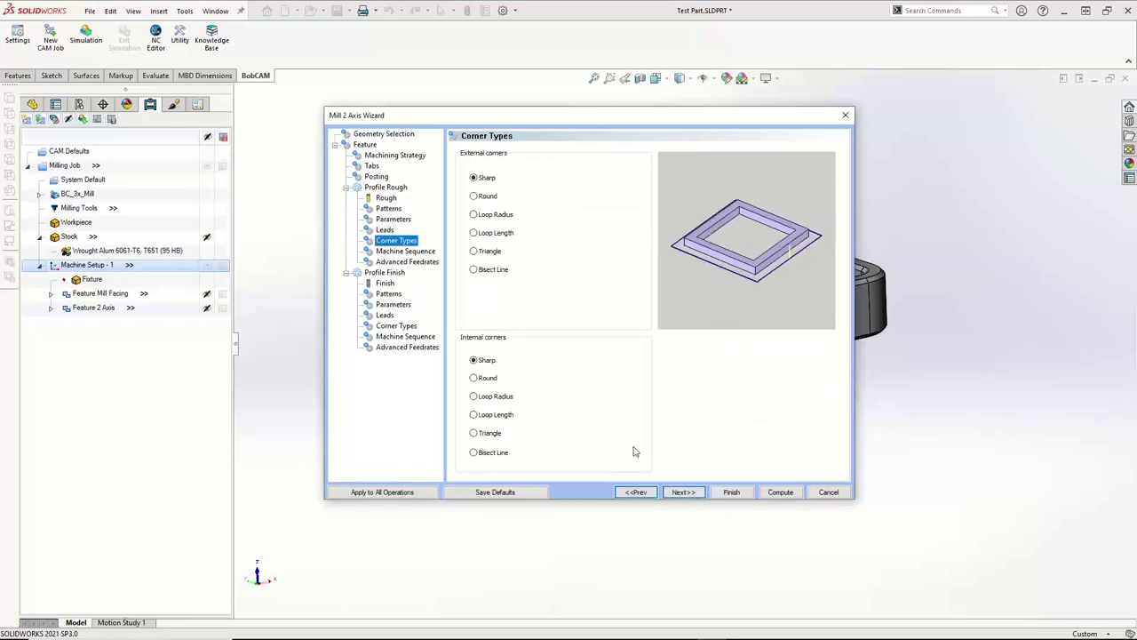
{"action": "left_click", "coordinate": [684, 493]}
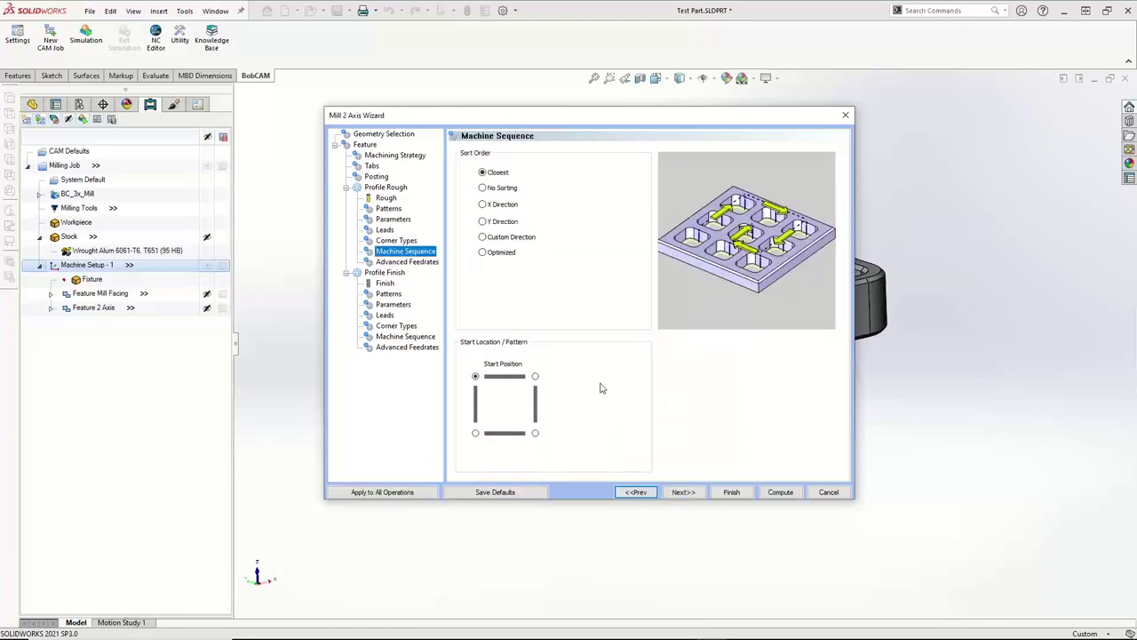
{"action": "left_click", "coordinate": [686, 492]}
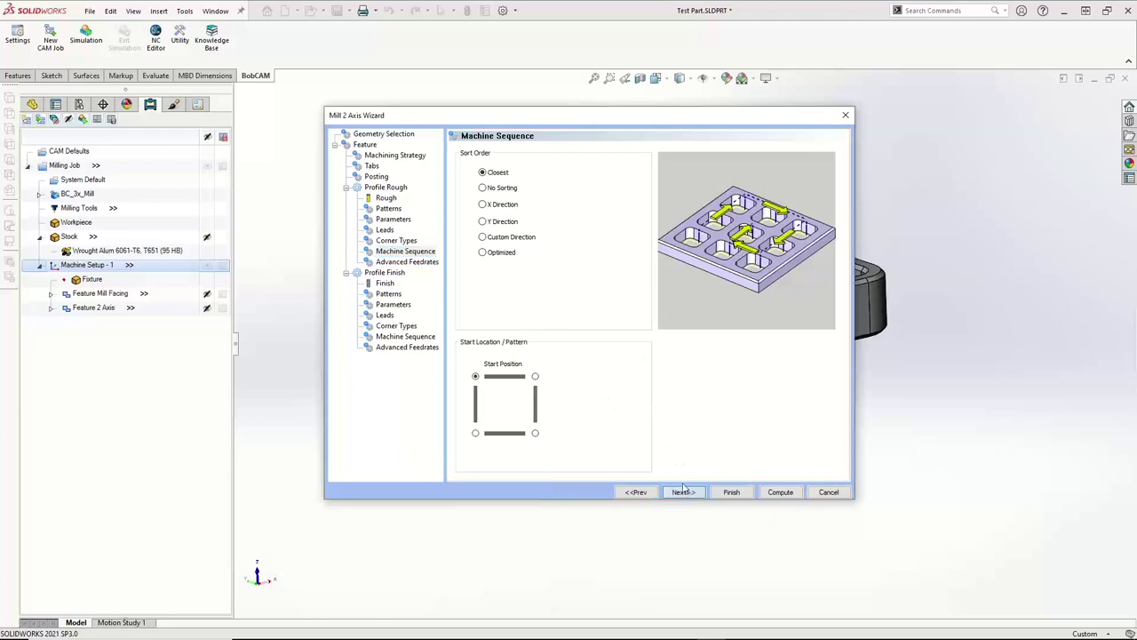
{"action": "left_click", "coordinate": [684, 492]}
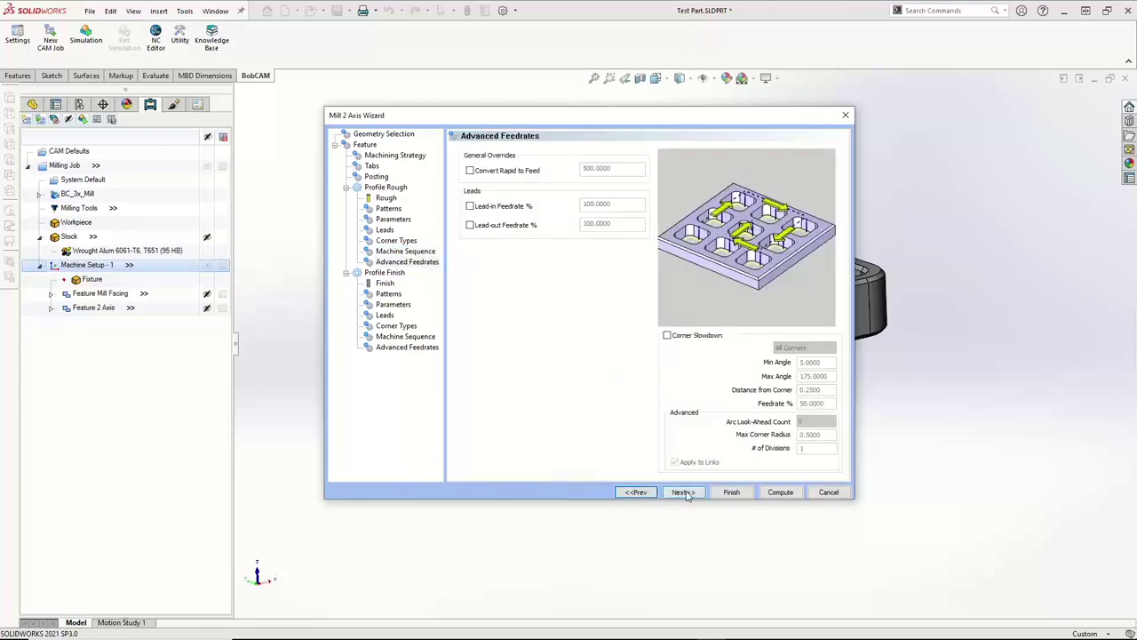
Keep the finishing tool and set the finish pass machine compensation to Comp Left / G41.
{"action": "left_click", "coordinate": [502, 153]}
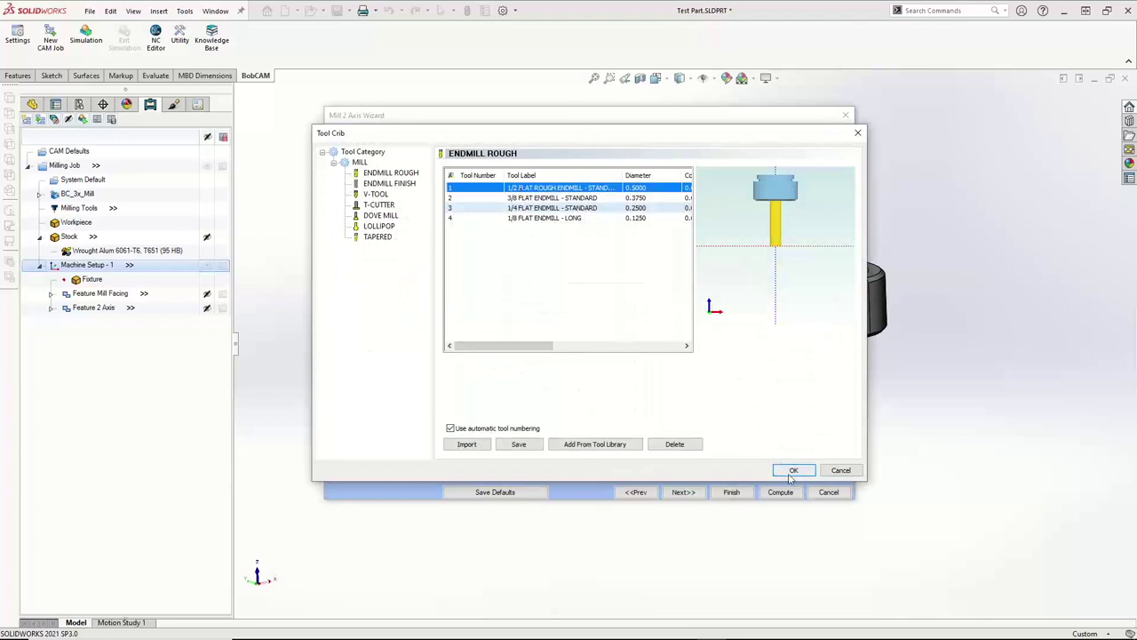
{"action": "left_click", "coordinate": [792, 469]}
{"action": "left_click", "coordinate": [682, 492]}
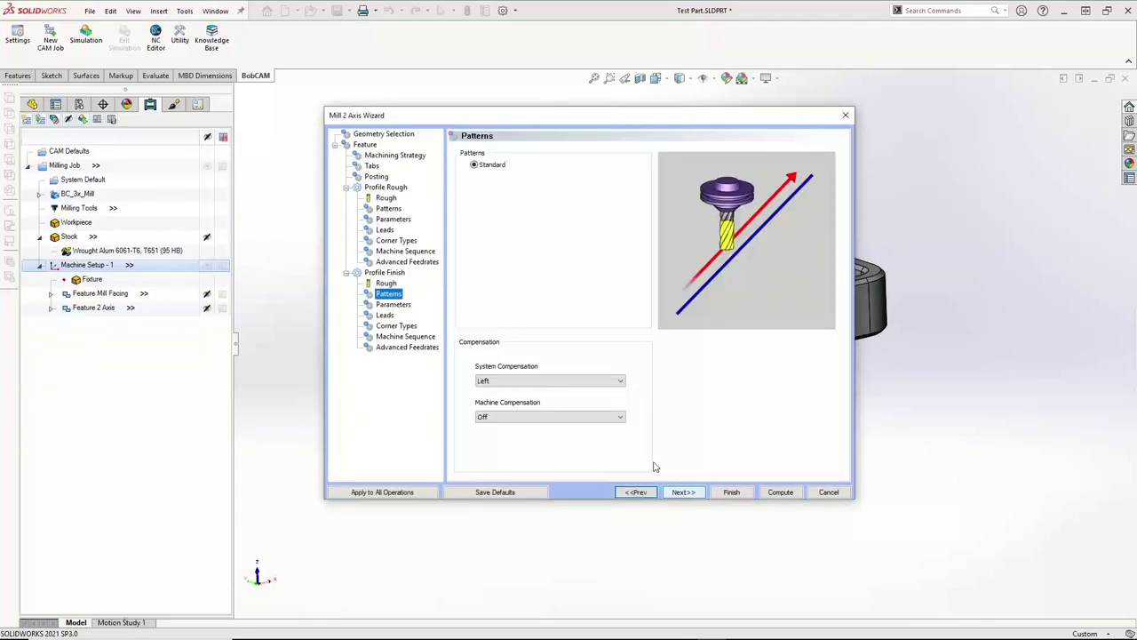
{"action": "left_click", "coordinate": [503, 418]}
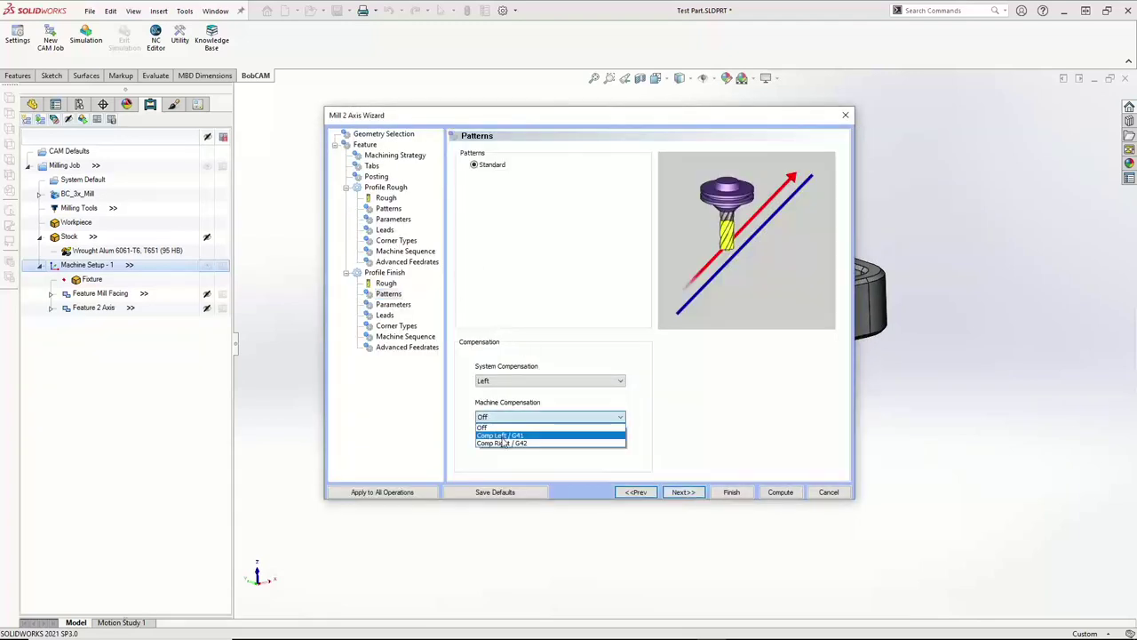
{"action": "left_click", "coordinate": [505, 432]}
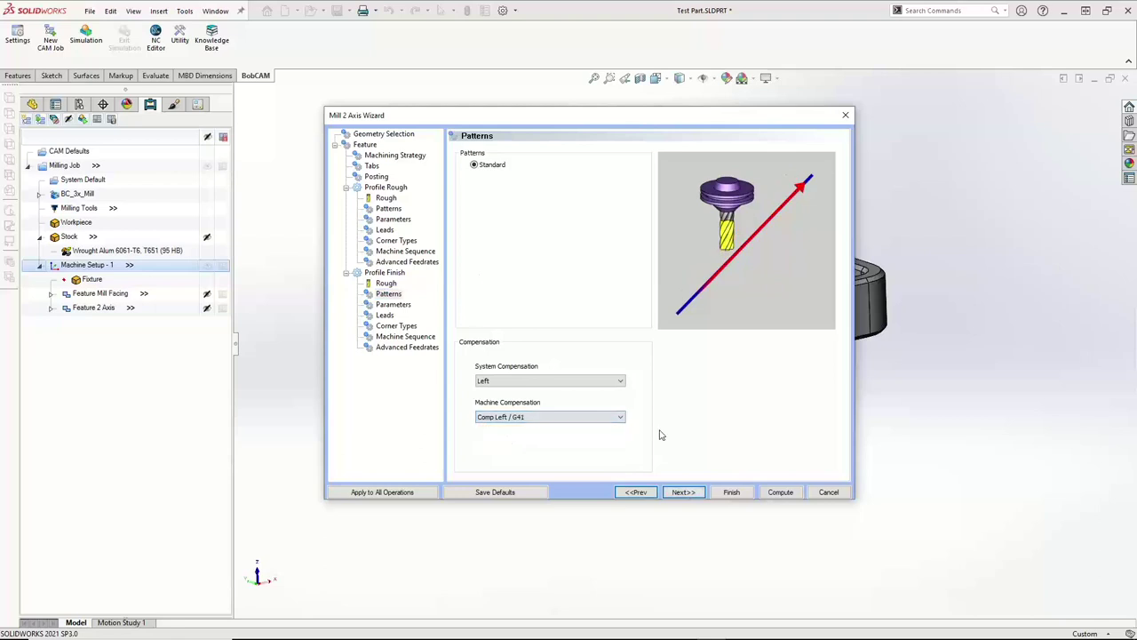
{"action": "left_click", "coordinate": [682, 492]}
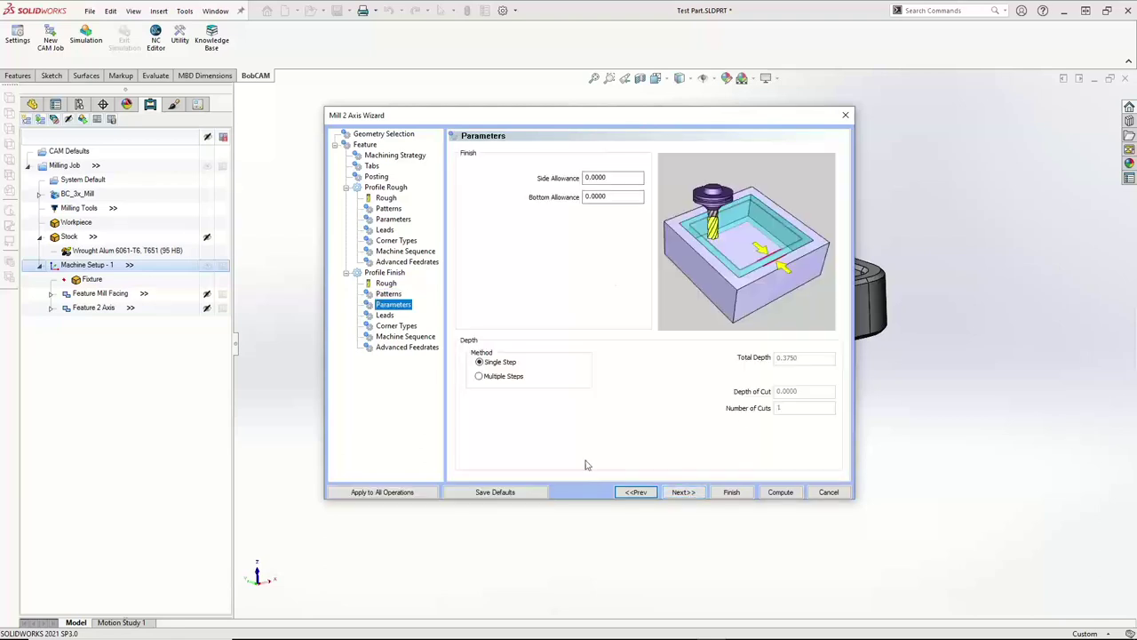
Give the finish pass a circular lead-in with overlap amount 20, advancing to Advanced Feedrates.
{"action": "left_click", "coordinate": [682, 492]}
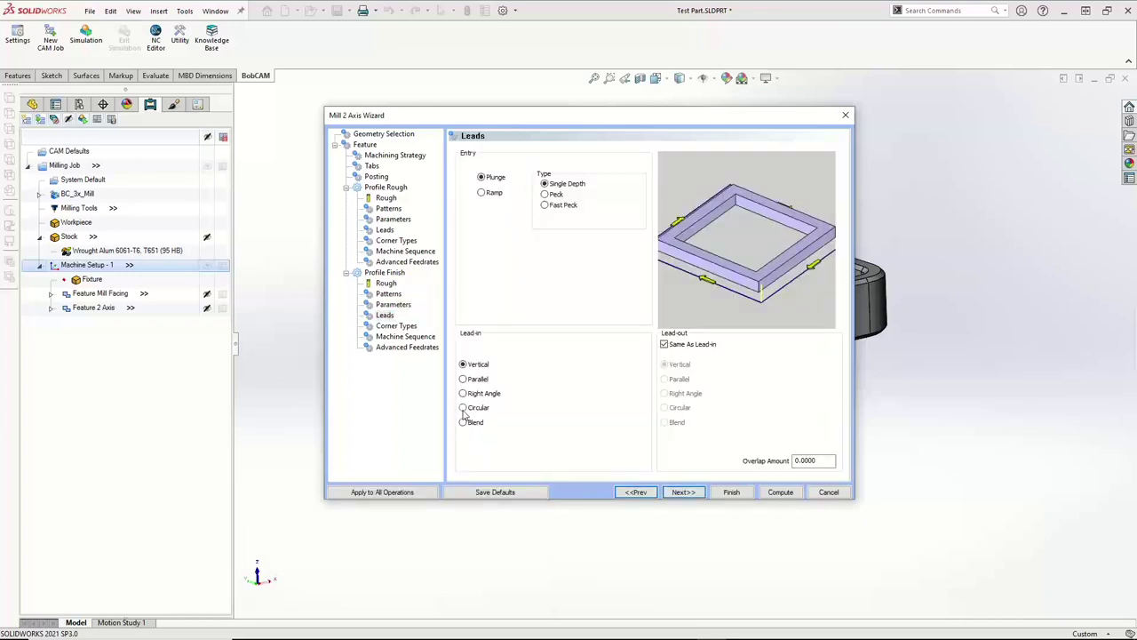
{"action": "left_click", "coordinate": [463, 407]}
{"action": "left_click_drag", "start_coordinate": [821, 460], "coordinate": [743, 469]}
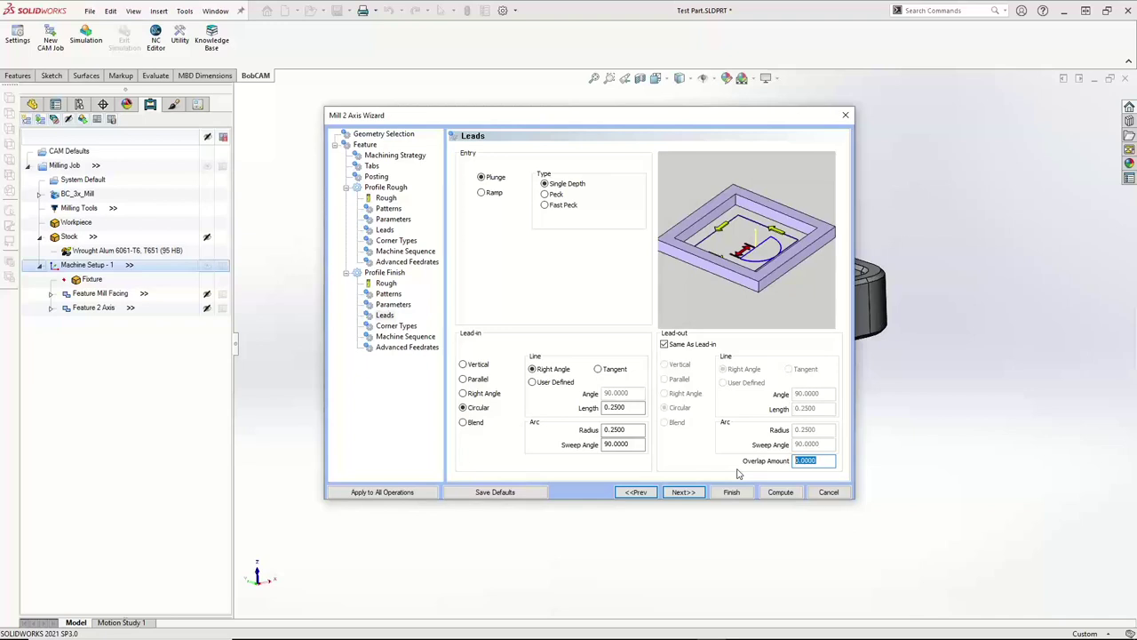
{"action": "type", "text": "20"}
{"action": "left_click", "coordinate": [683, 492]}
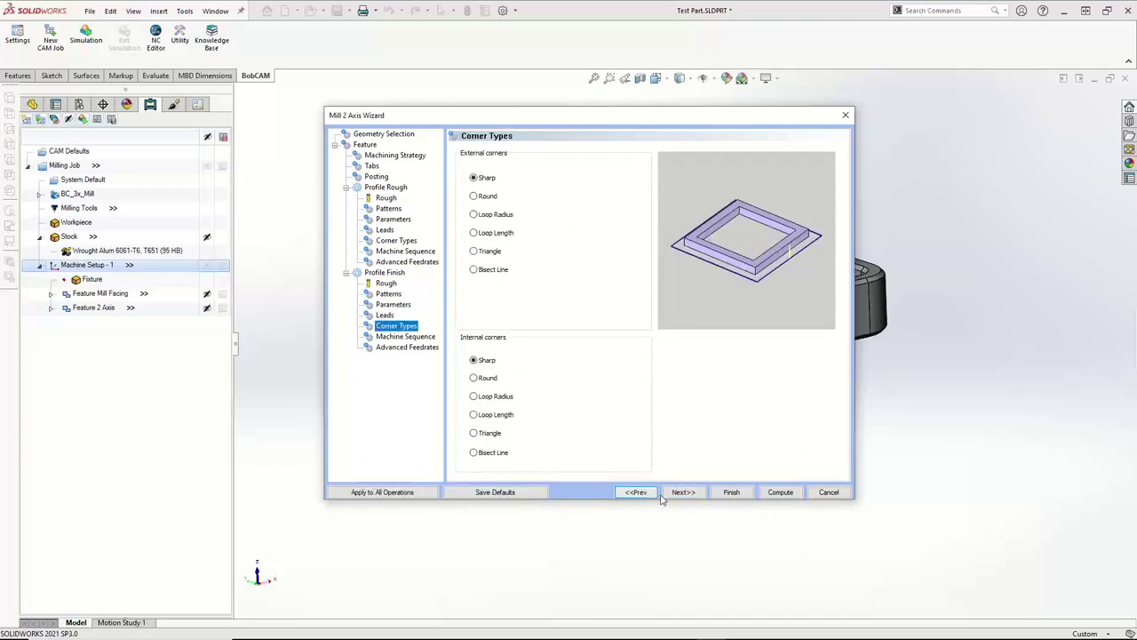
{"action": "left_click", "coordinate": [675, 493]}
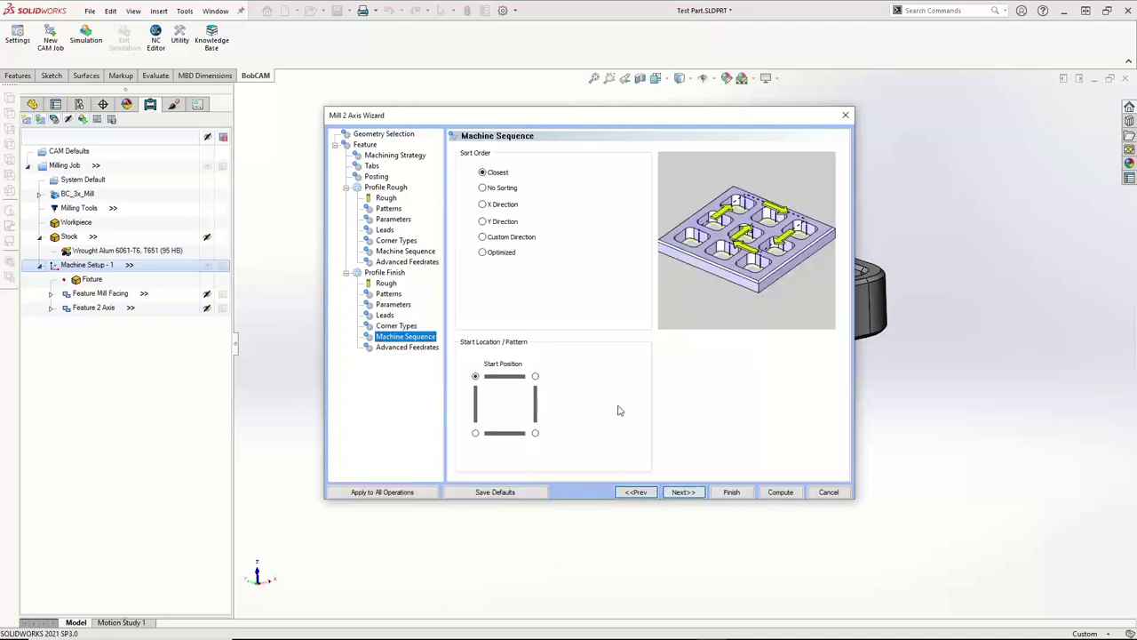
{"action": "left_click", "coordinate": [680, 493]}
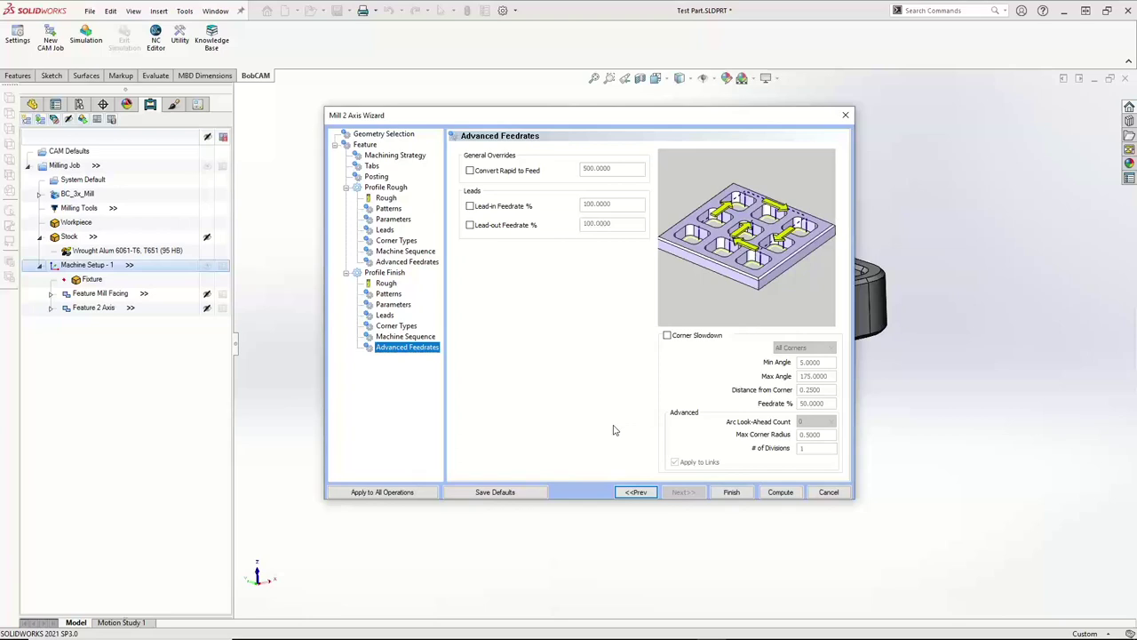
Compute the 2-axis toolpaths, then display the stock and the profile chain's default start point.
{"action": "left_click", "coordinate": [781, 492]}
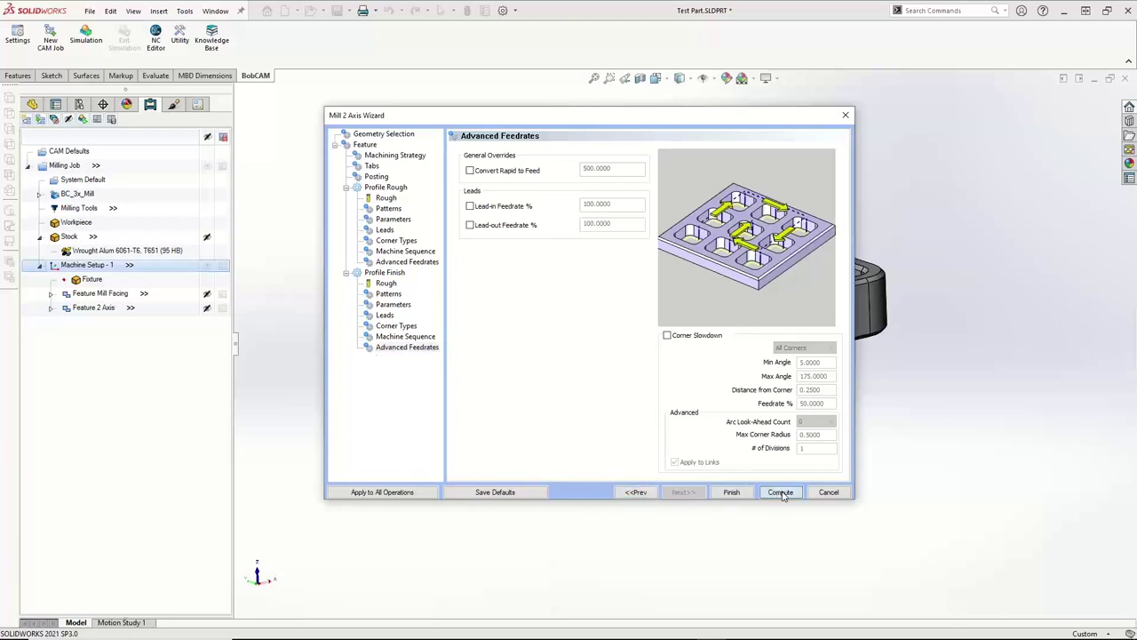
{"action": "middle_click_drag", "start_coordinate": [764, 378], "coordinate": [763, 449]}
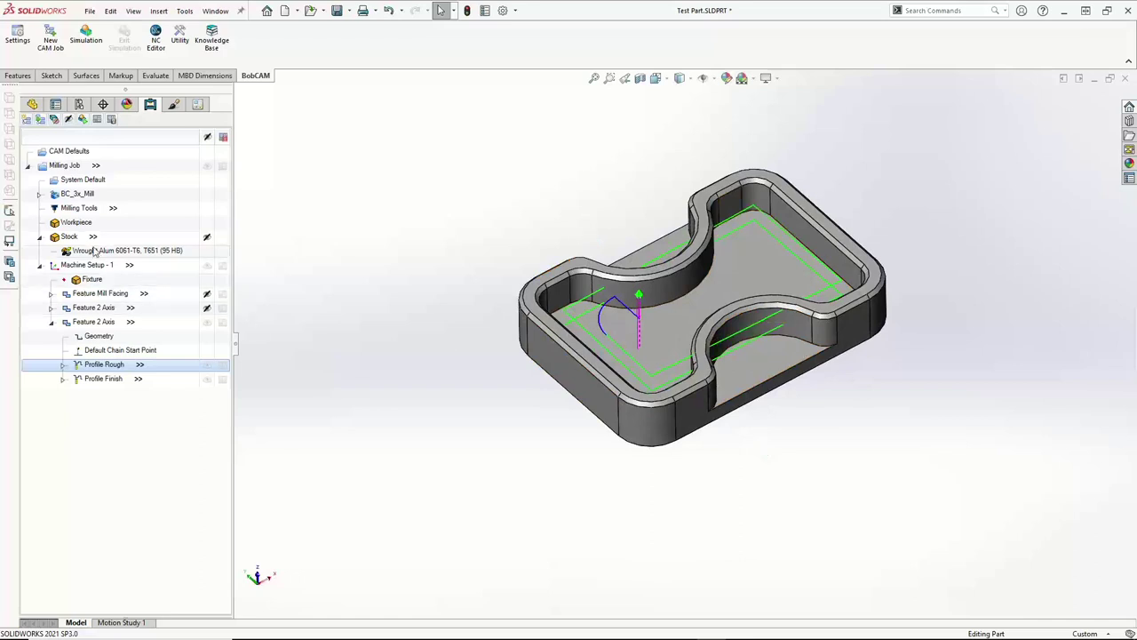
{"action": "left_click", "coordinate": [70, 236]}
{"action": "middle_click_drag", "start_coordinate": [731, 386], "coordinate": [728, 417]}
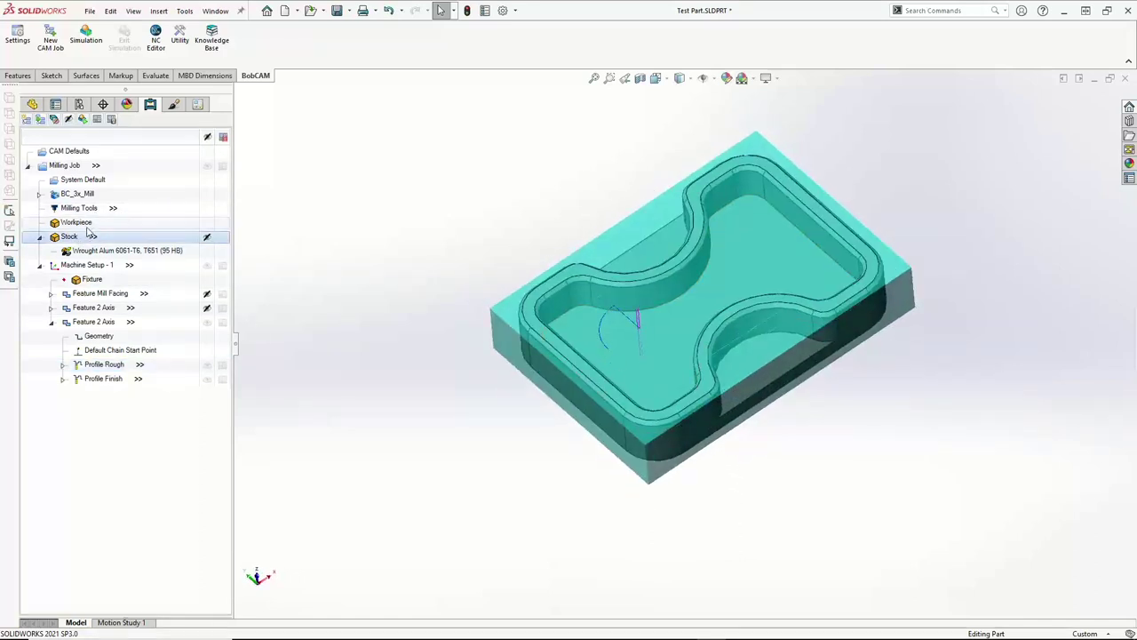
{"action": "left_click", "coordinate": [118, 351]}
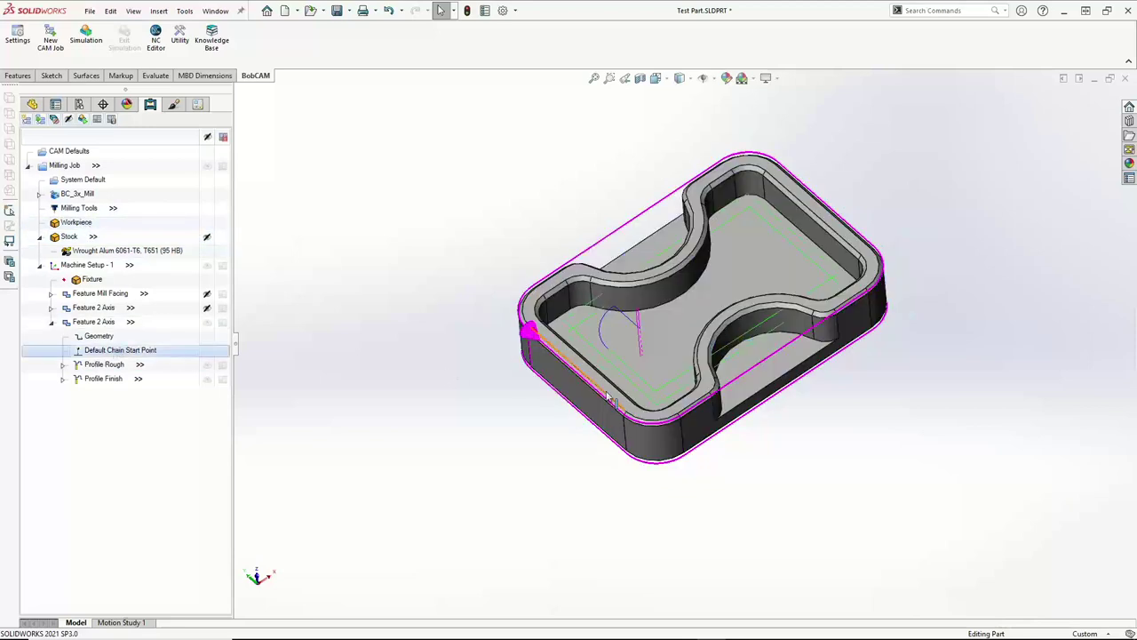
{"action": "middle_click_drag", "start_coordinate": [555, 389], "coordinate": [559, 311]}
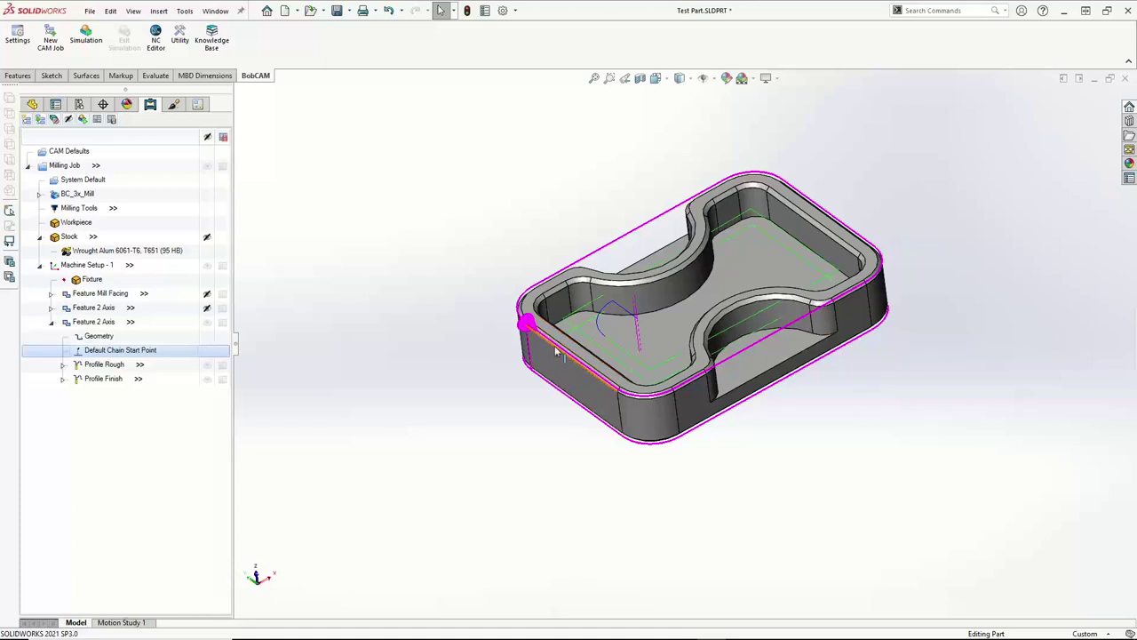
Move the profile chain's default start point onto the part's front edge.
{"action": "right_click", "coordinate": [105, 354]}
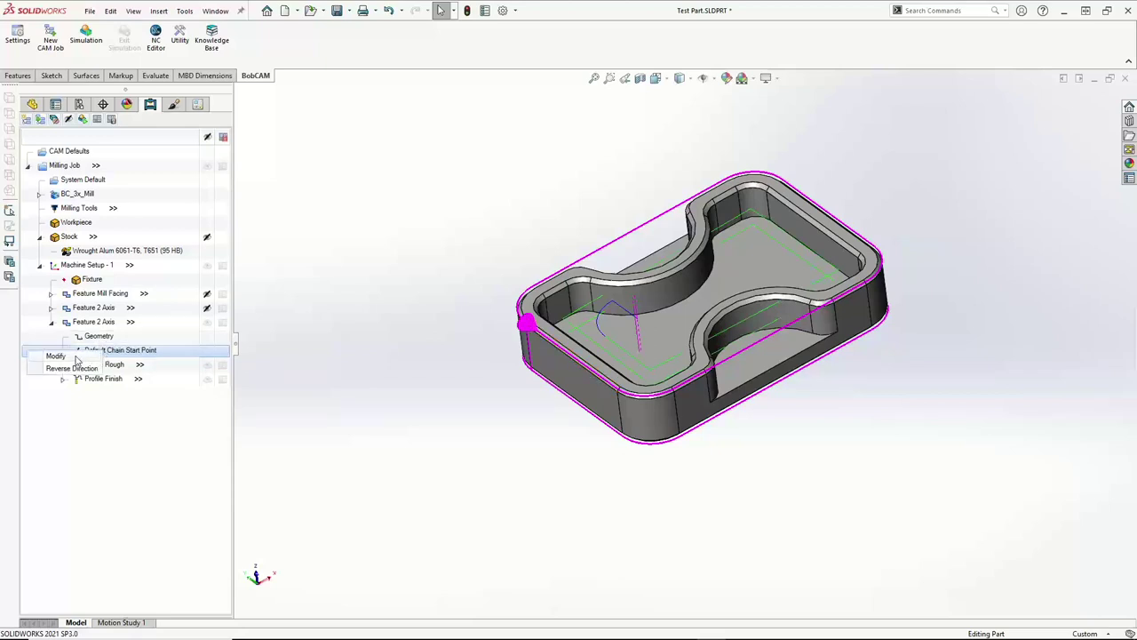
{"action": "left_click", "coordinate": [62, 357]}
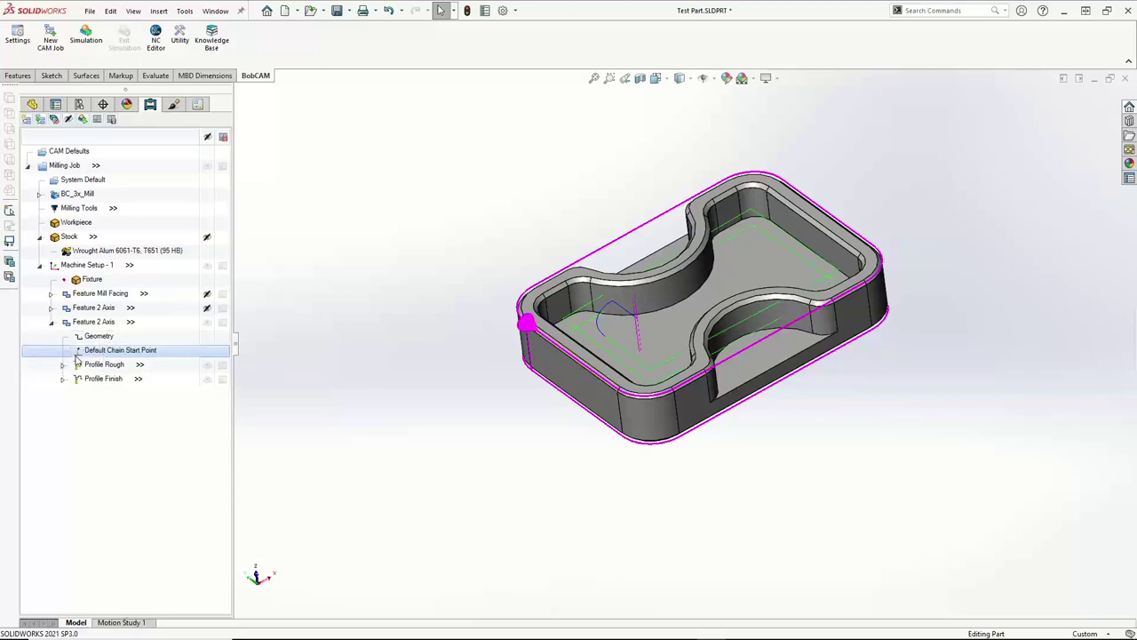
{"action": "left_click", "coordinate": [572, 357]}
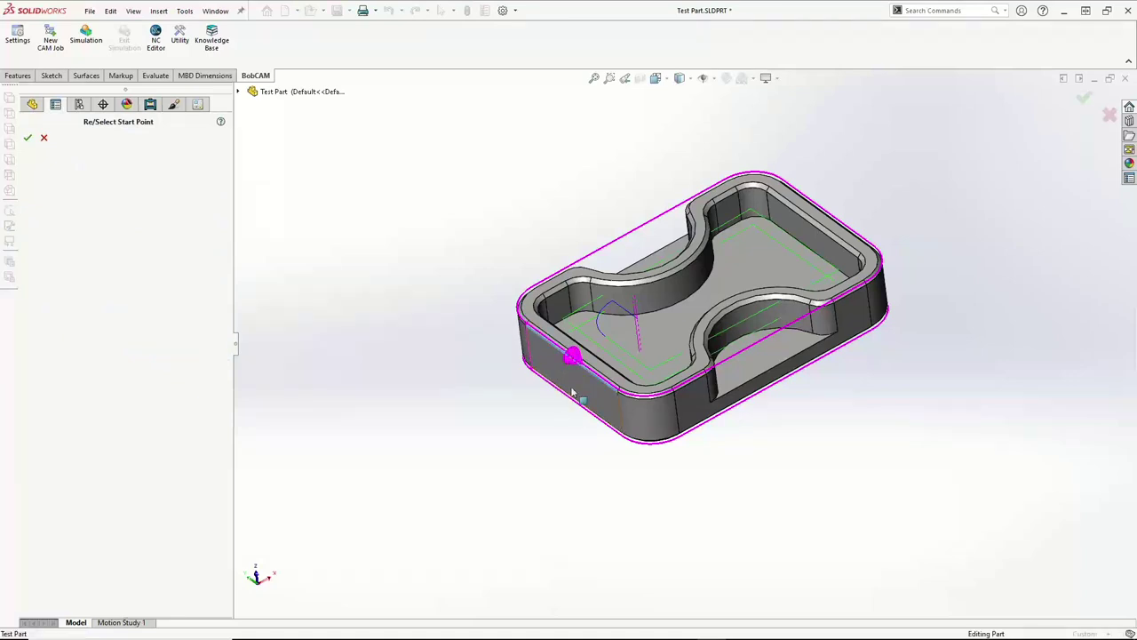
{"action": "mouse_move", "coordinate": [573, 477]}
{"action": "middle_mouse_down"}
{"action": "mouse_move", "coordinate": [583, 496]}
{"action": "mouse_move", "coordinate": [566, 459]}
{"action": "middle_mouse_up"}
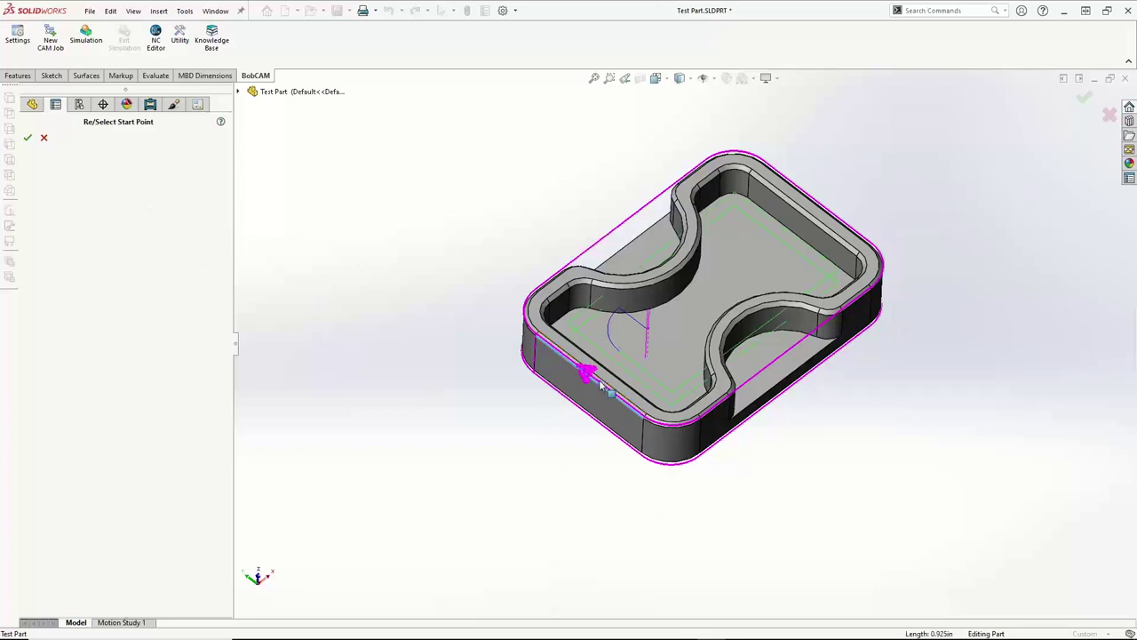
{"action": "left_click", "coordinate": [573, 393]}
{"action": "left_click", "coordinate": [29, 139]}
Recompute all toolpaths for the second 2-axis feature and inspect the loops around the part.
{"action": "right_click", "coordinate": [105, 322]}
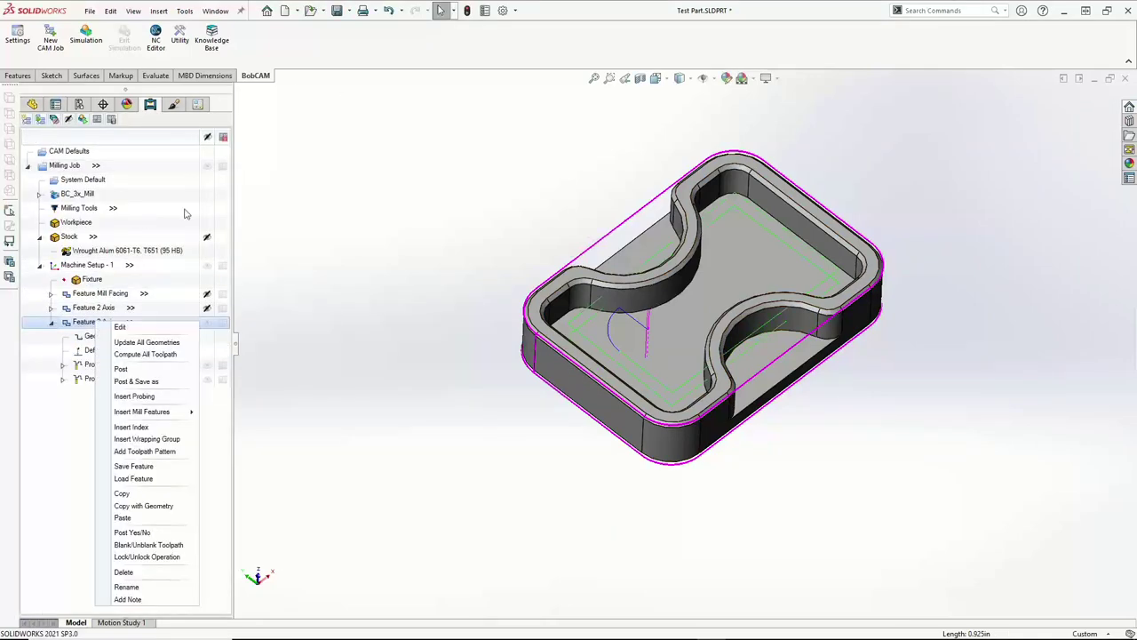
{"action": "left_click", "coordinate": [145, 353]}
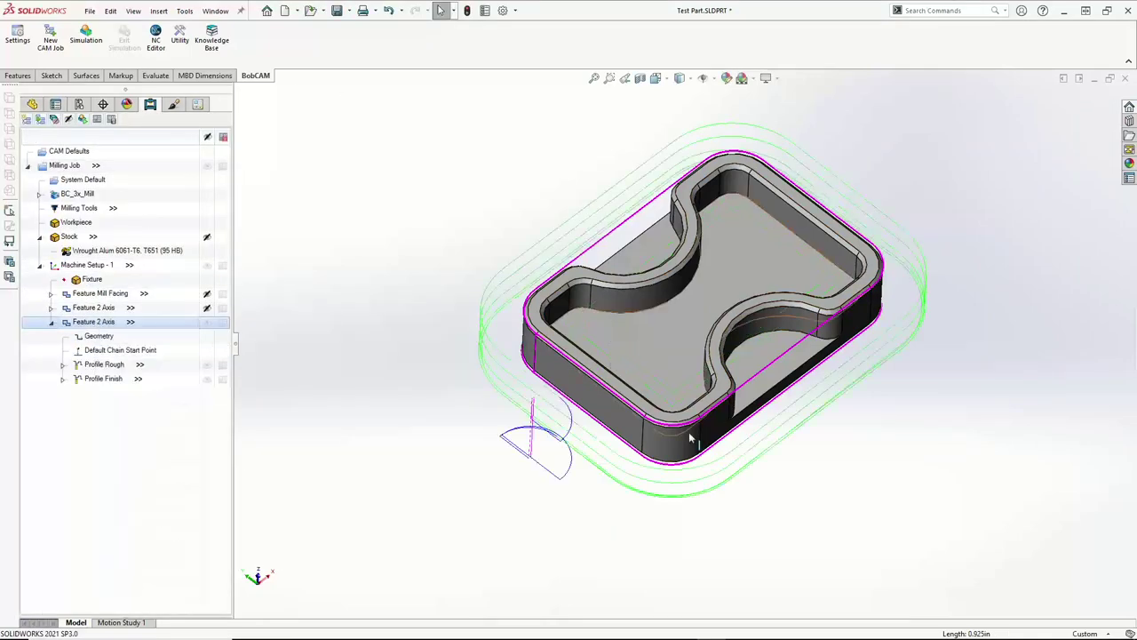
{"action": "middle_click_drag", "start_coordinate": [690, 437], "coordinate": [723, 409]}
Hide the outer toolpath and rename the first 2-axis feature CENTER POCKET.
{"action": "left_click", "coordinate": [51, 323]}
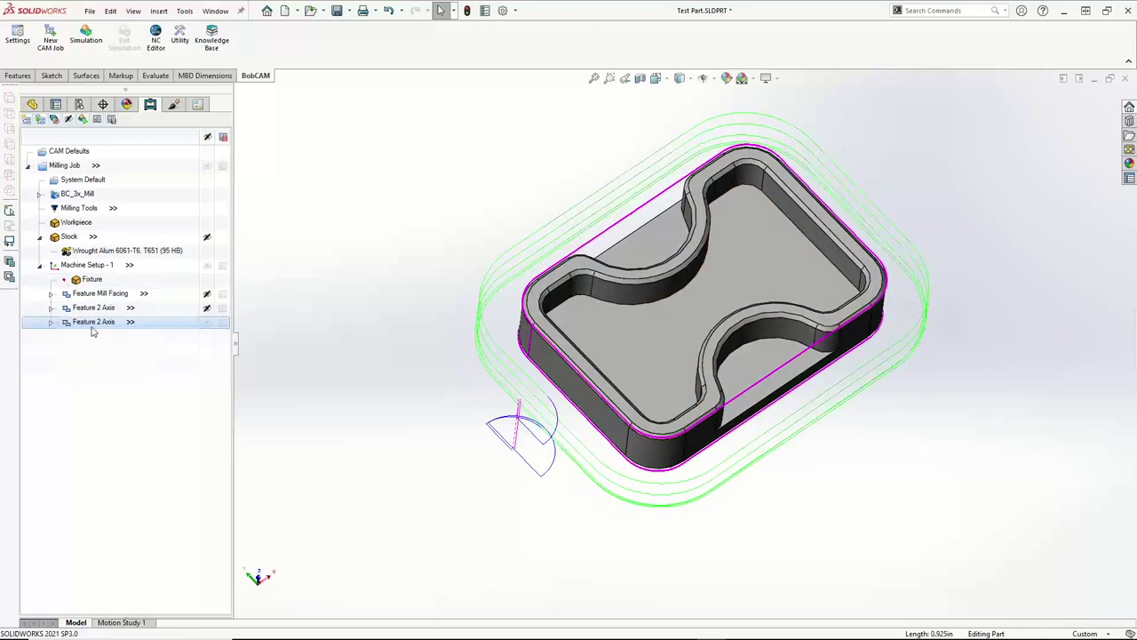
{"action": "left_click", "coordinate": [208, 326]}
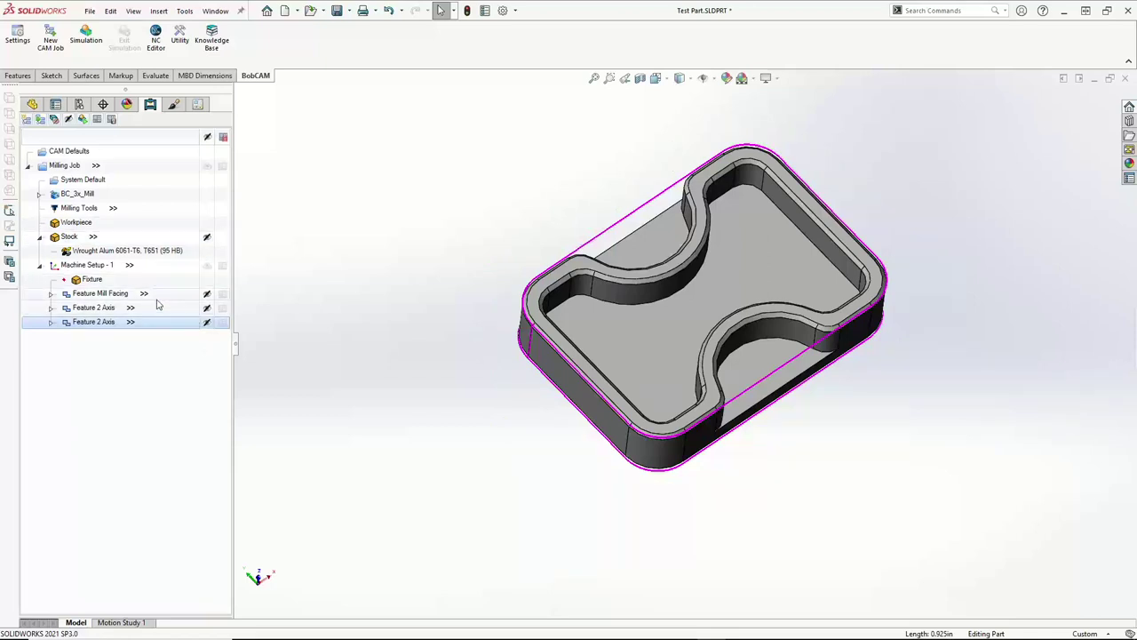
{"action": "left_click", "coordinate": [106, 310]}
{"action": "right_click", "coordinate": [105, 308]}
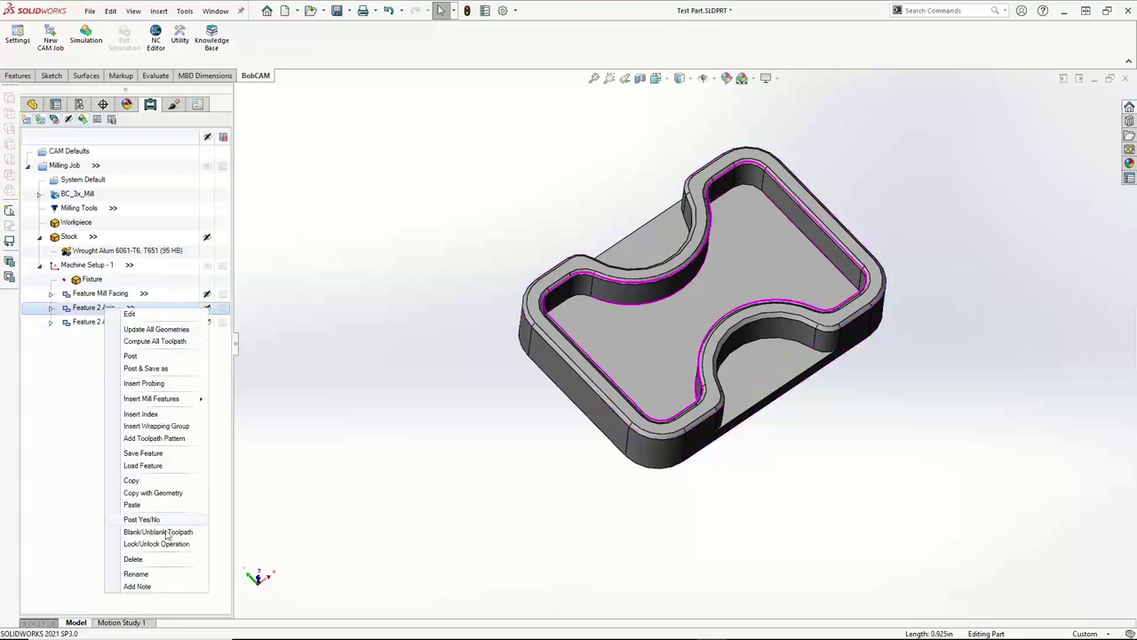
{"action": "left_click", "coordinate": [161, 574]}
{"action": "type", "text": "d"}
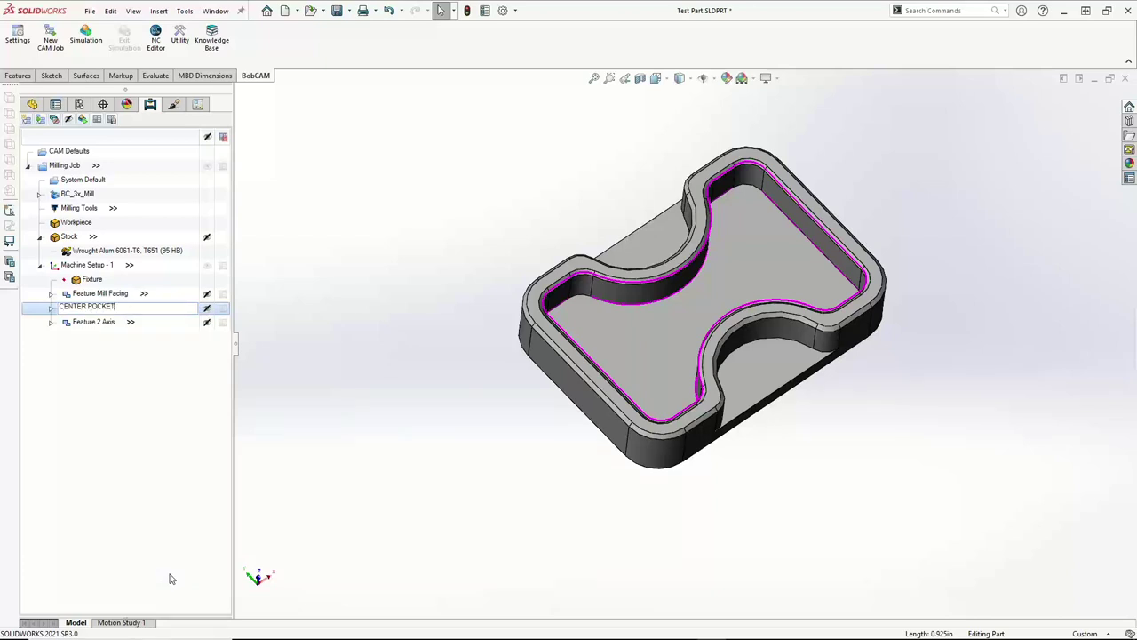
{"action": "left_click", "coordinate": [89, 324]}
Rename the remaining 2-axis feature OUTSIDE PROFILE.
{"action": "right_click", "coordinate": [100, 323]}
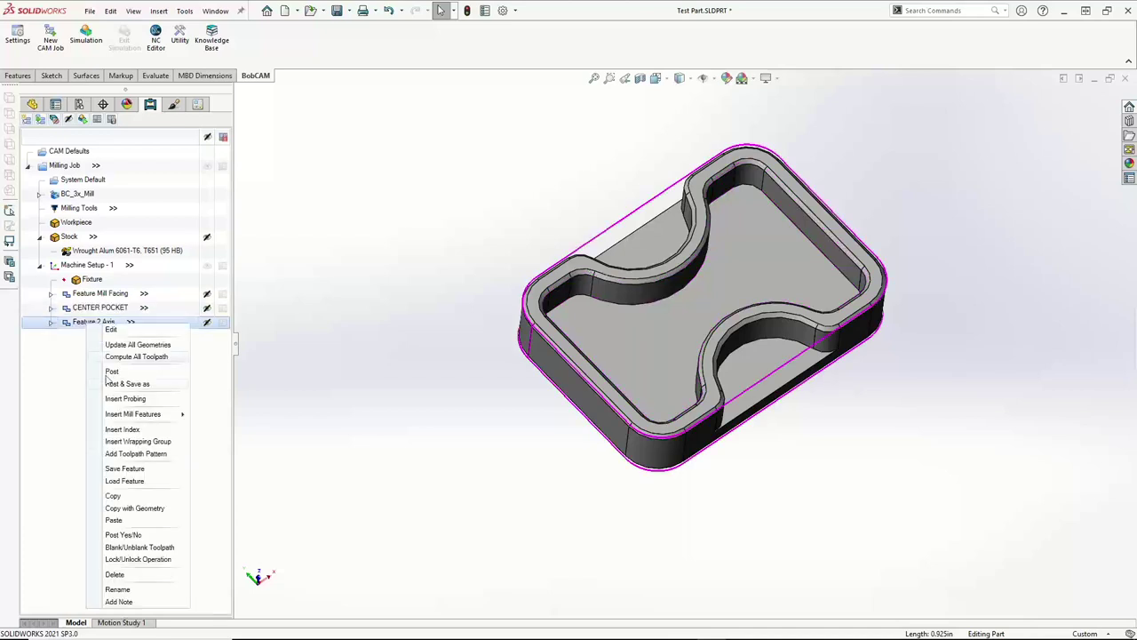
{"action": "left_click", "coordinate": [118, 589]}
{"action": "type", "text": "OUTSIDE PROFILE"}
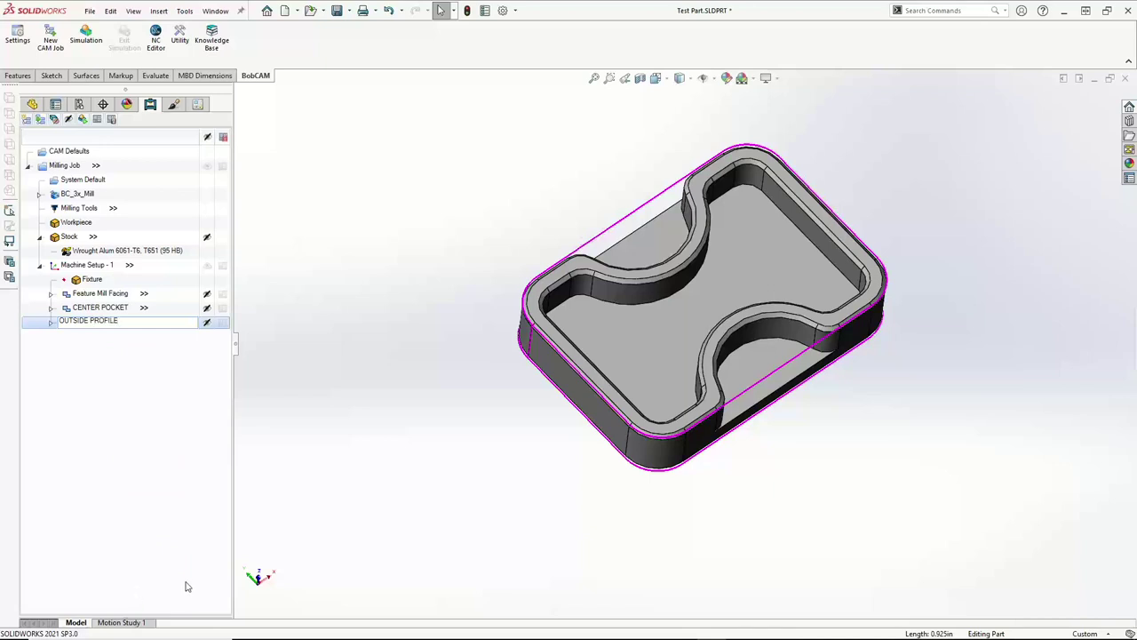
{"action": "key", "text": "Return"}
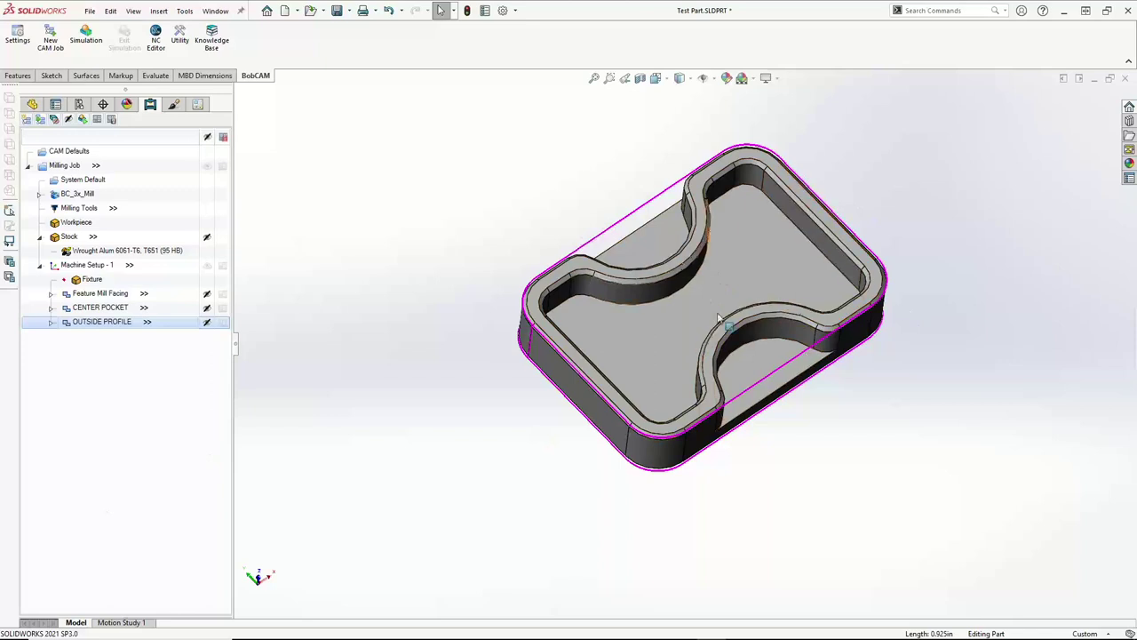
Copy CENTER POCKET and paste it into Machine Setup - 1, loading its top and depth values.
{"action": "middle_click_drag", "start_coordinate": [774, 506], "coordinate": [808, 481]}
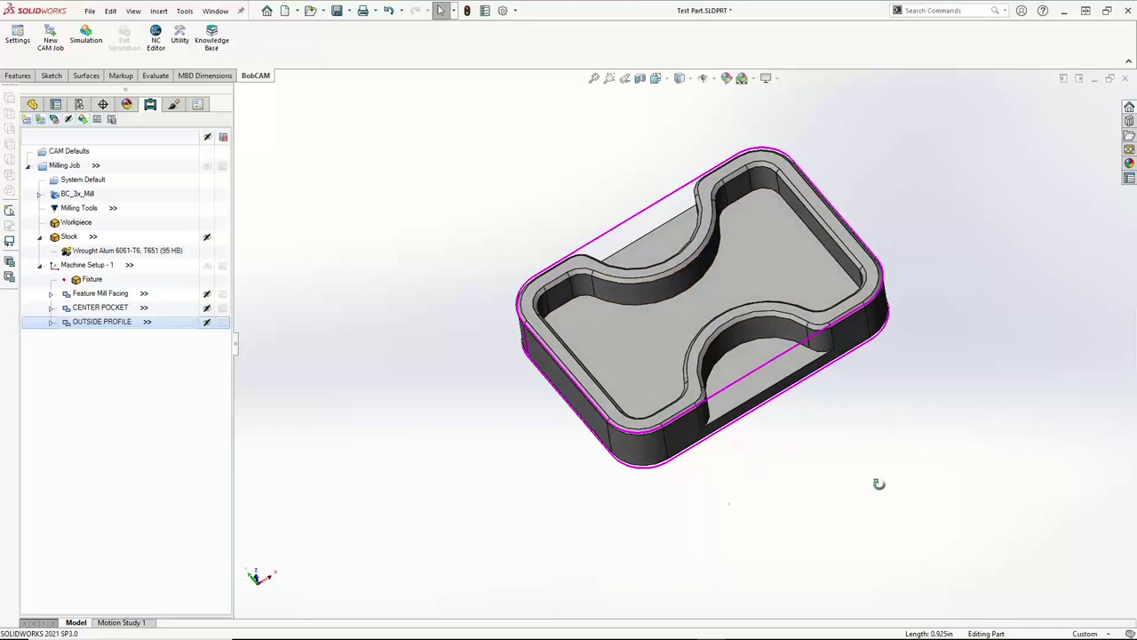
{"action": "left_click", "coordinate": [86, 265]}
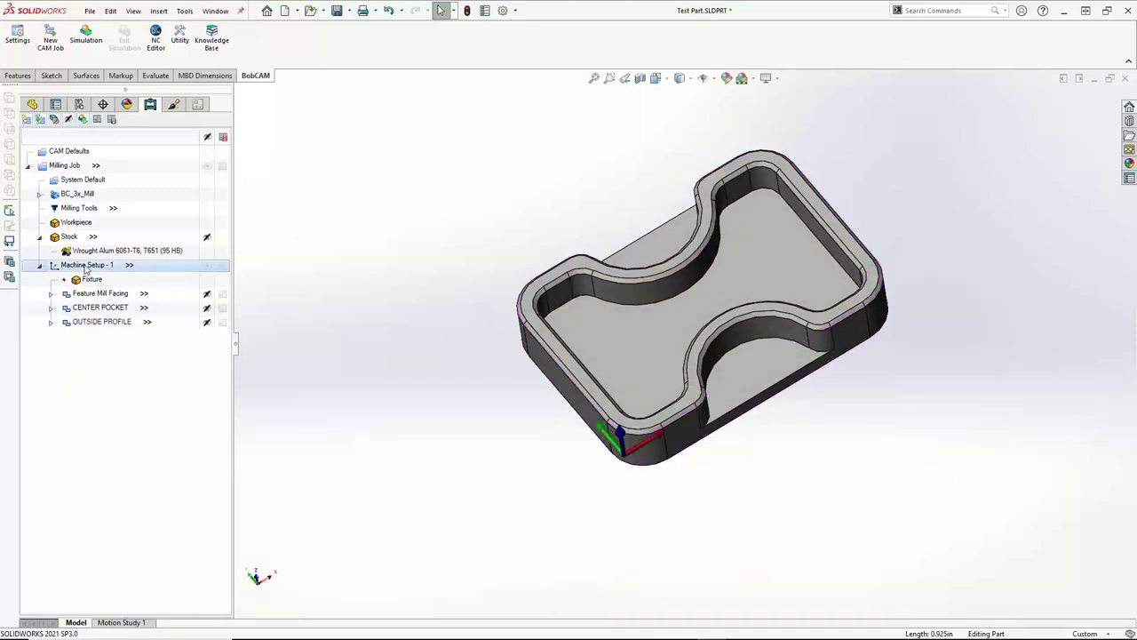
{"action": "right_click", "coordinate": [87, 266]}
{"action": "left_click", "coordinate": [396, 378]}
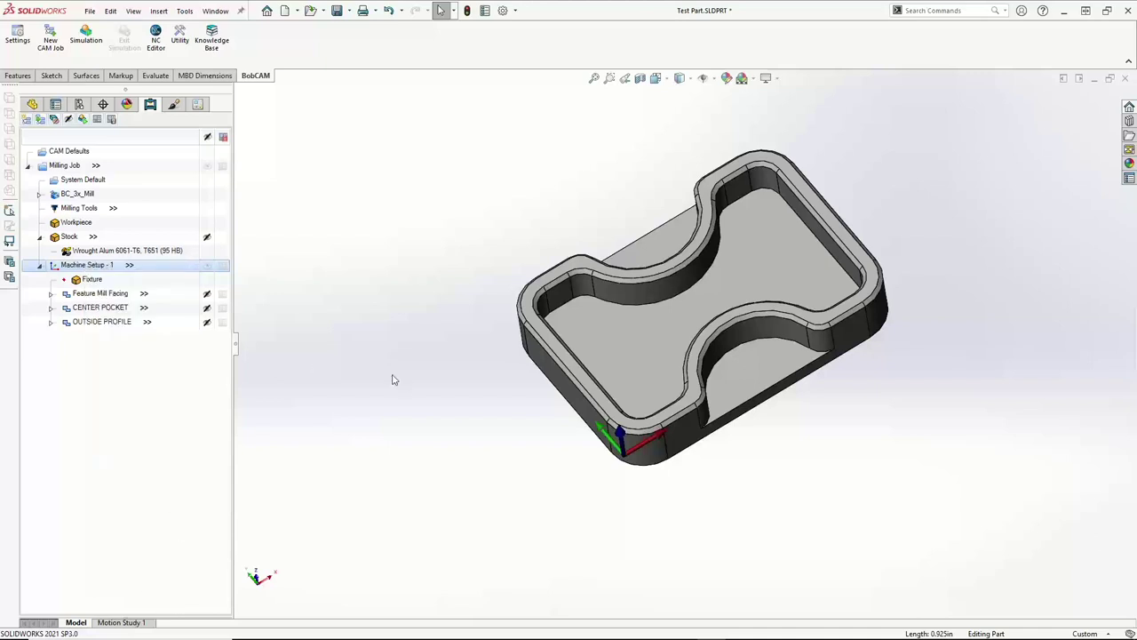
{"action": "left_click", "coordinate": [100, 311]}
{"action": "right_click", "coordinate": [97, 311]}
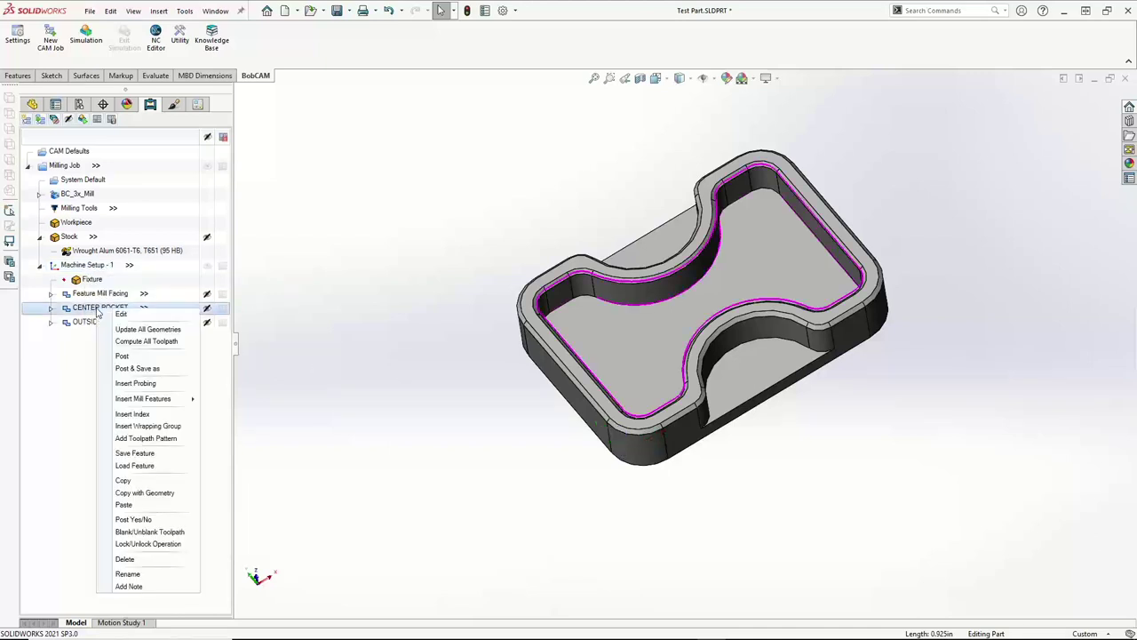
{"action": "left_click", "coordinate": [141, 480]}
{"action": "right_click", "coordinate": [109, 268]}
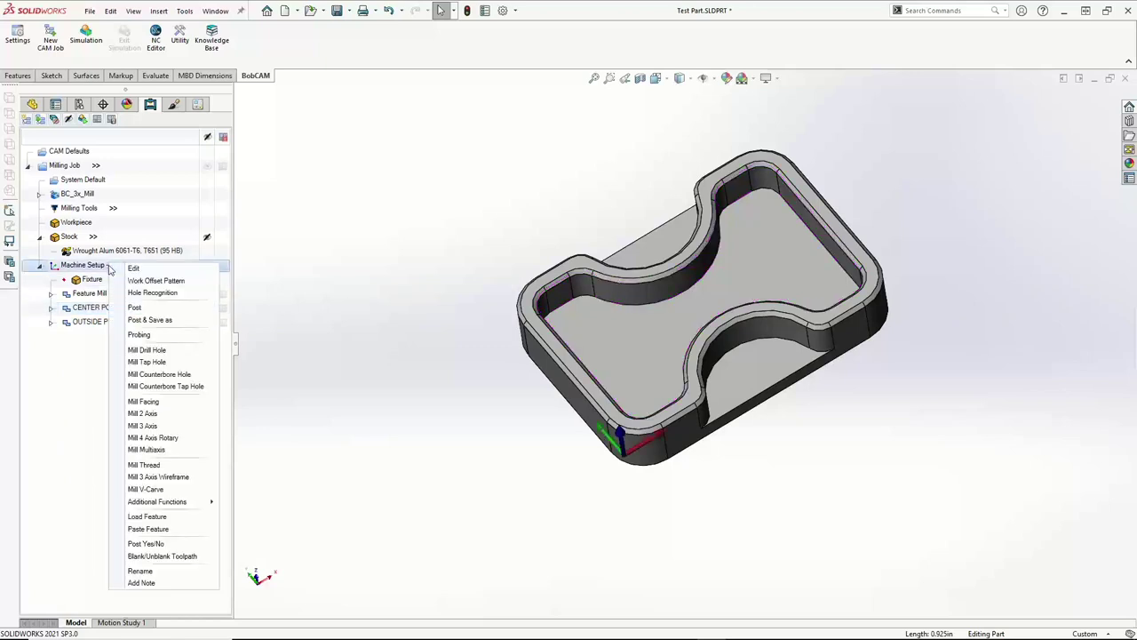
{"action": "left_click", "coordinate": [147, 530]}
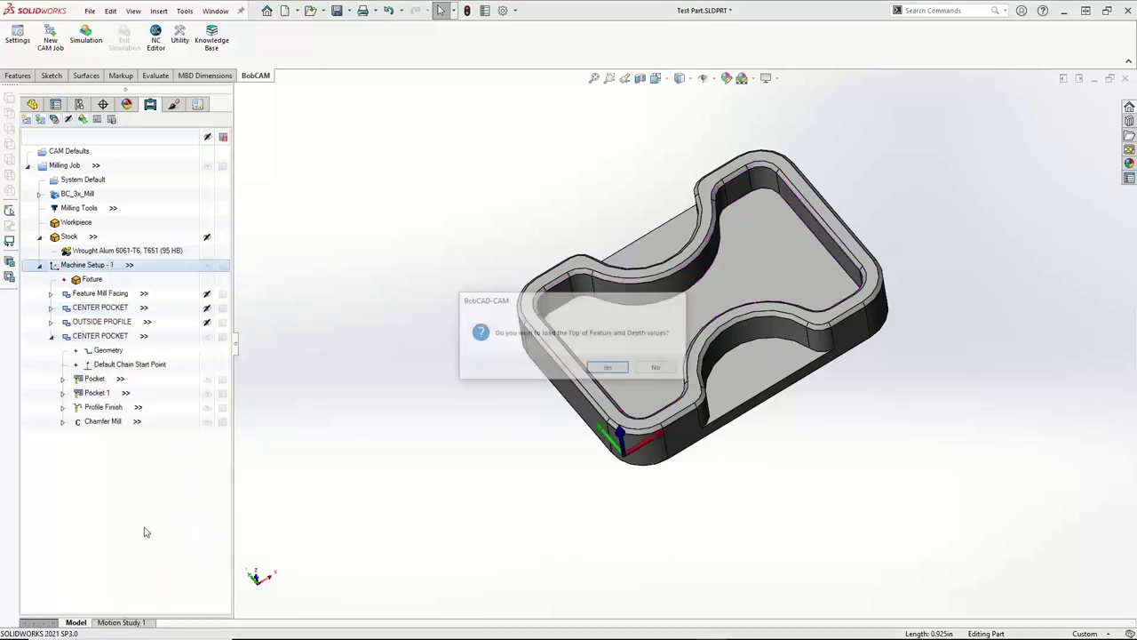
{"action": "left_click", "coordinate": [609, 368]}
Rename the pasted pocket feature WING POCKETS and select its geometry entry.
{"action": "right_click", "coordinate": [102, 337]}
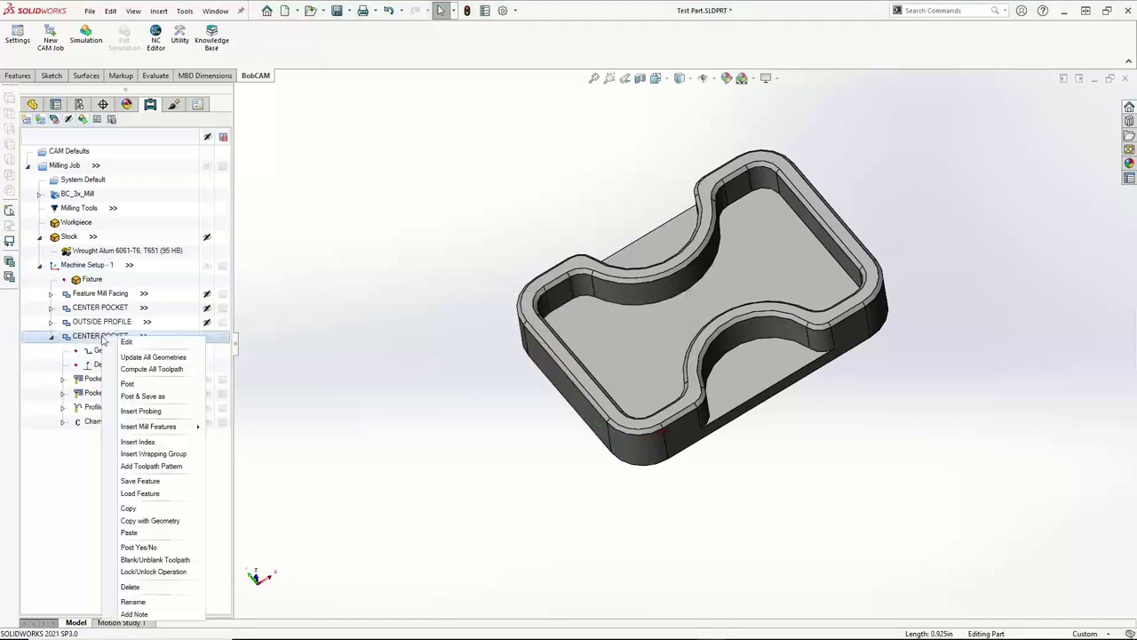
{"action": "left_click", "coordinate": [127, 603]}
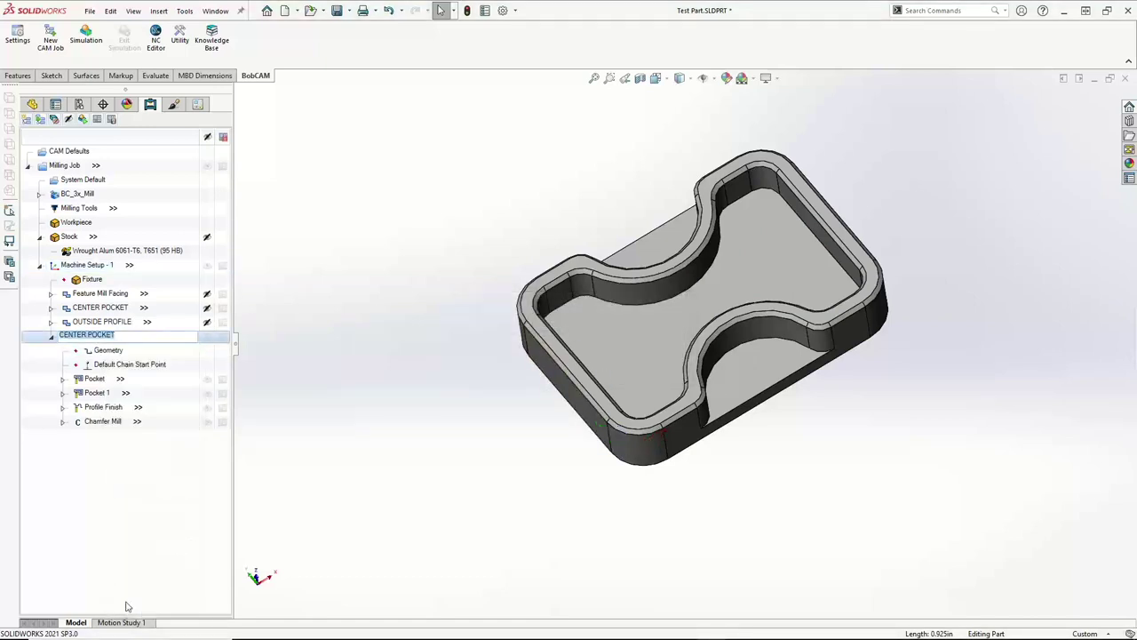
{"action": "type", "text": "WING POCKETS"}
{"action": "left_click", "coordinate": [618, 535]}
{"action": "left_click", "coordinate": [102, 354]}
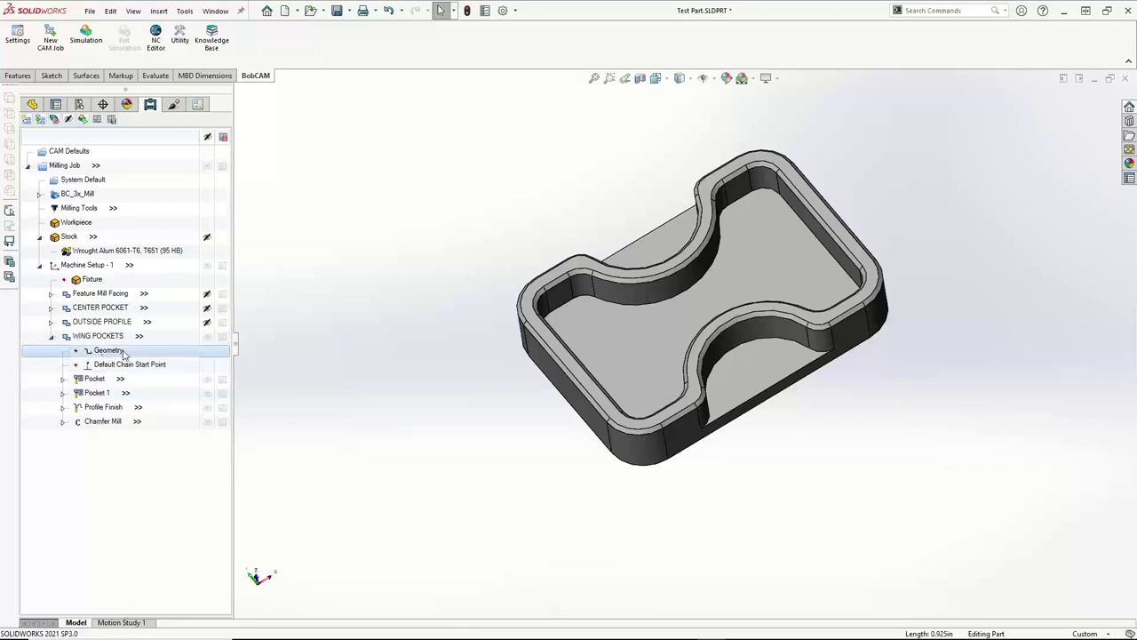
Set WING POCKETS' geometry to the two curved wing faces and compute all its toolpaths.
{"action": "double_click", "coordinate": [124, 354]}
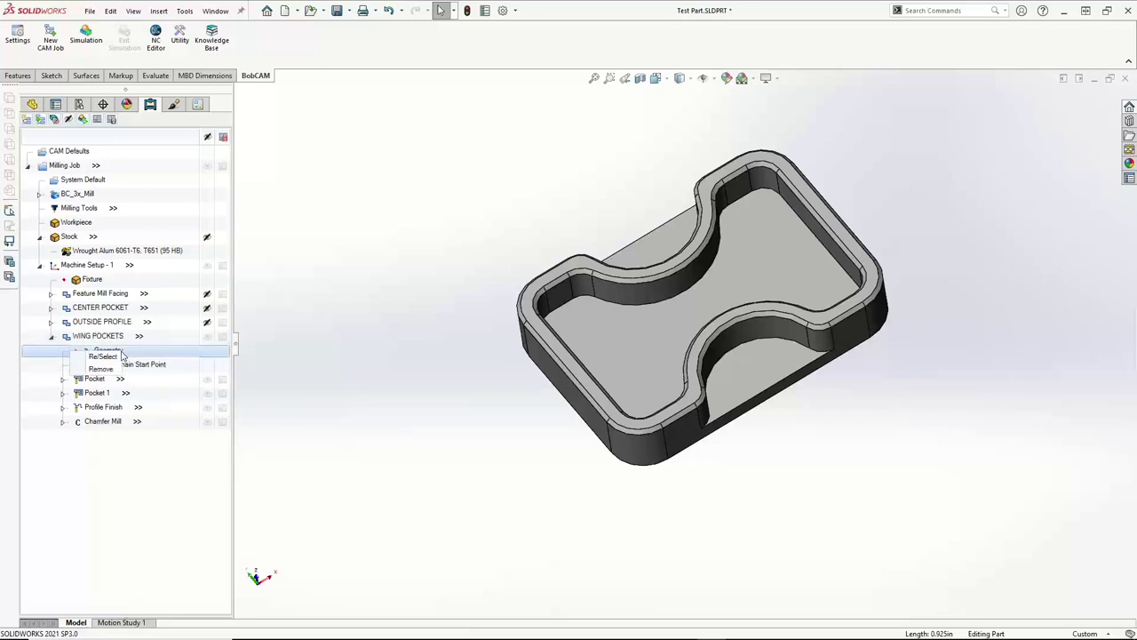
{"action": "left_click", "coordinate": [762, 369]}
{"action": "left_click", "coordinate": [667, 251]}
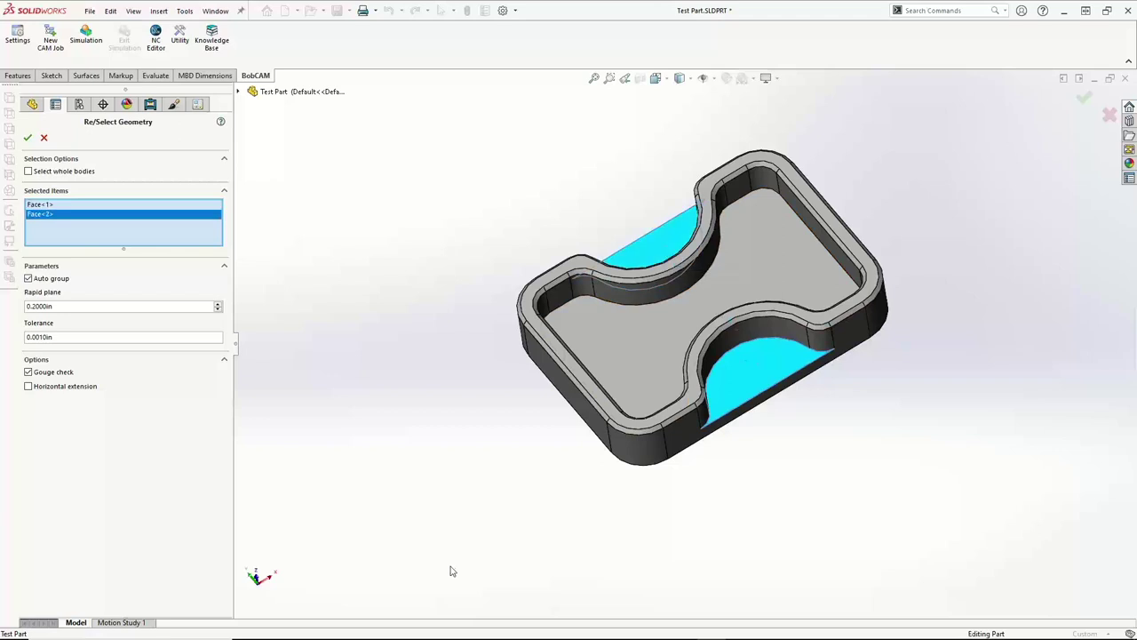
{"action": "left_click", "coordinate": [27, 137]}
{"action": "right_click", "coordinate": [113, 335]}
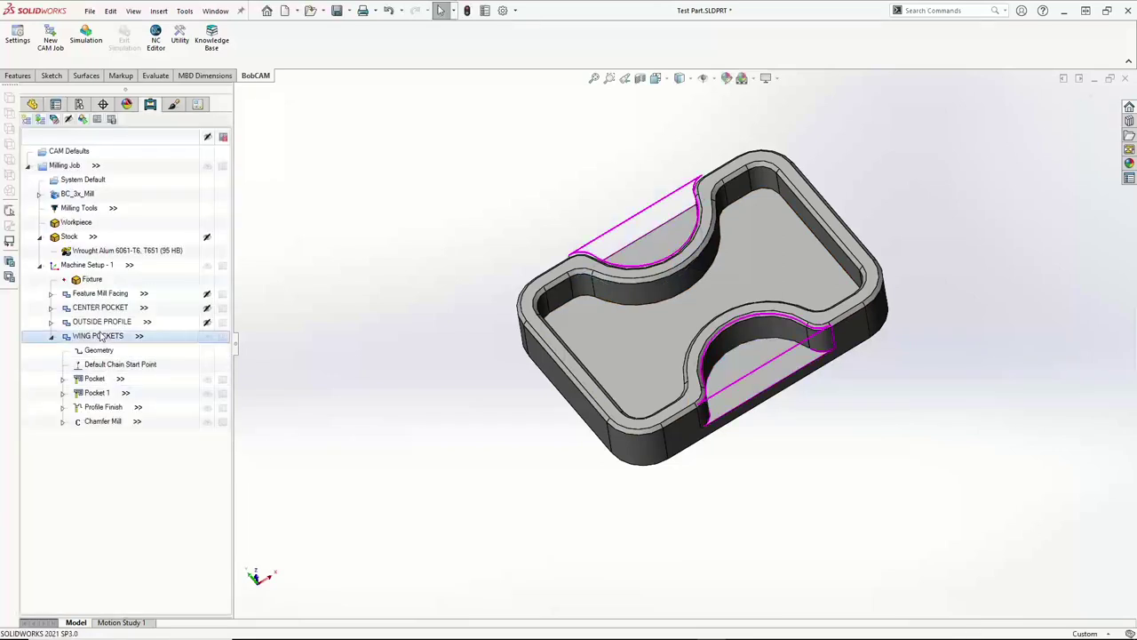
{"action": "left_click", "coordinate": [142, 366]}
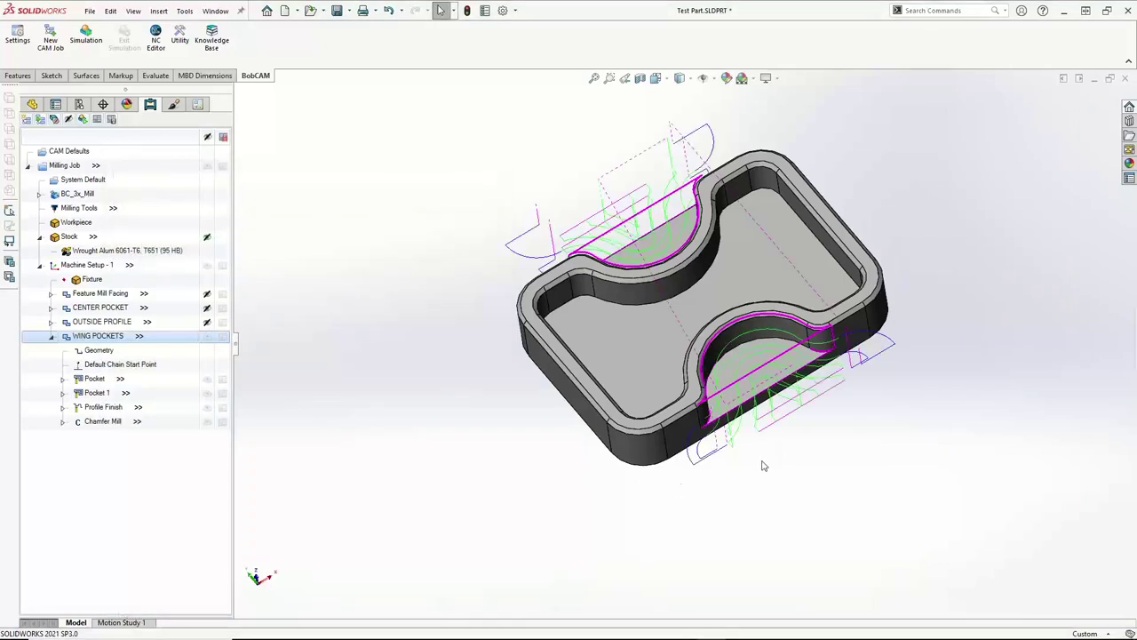
Review the Pocket, Pocket 1, Profile Finish and Chamfer Mill toolpaths on the wing cutouts.
{"action": "middle_click_drag", "start_coordinate": [763, 465], "coordinate": [604, 452]}
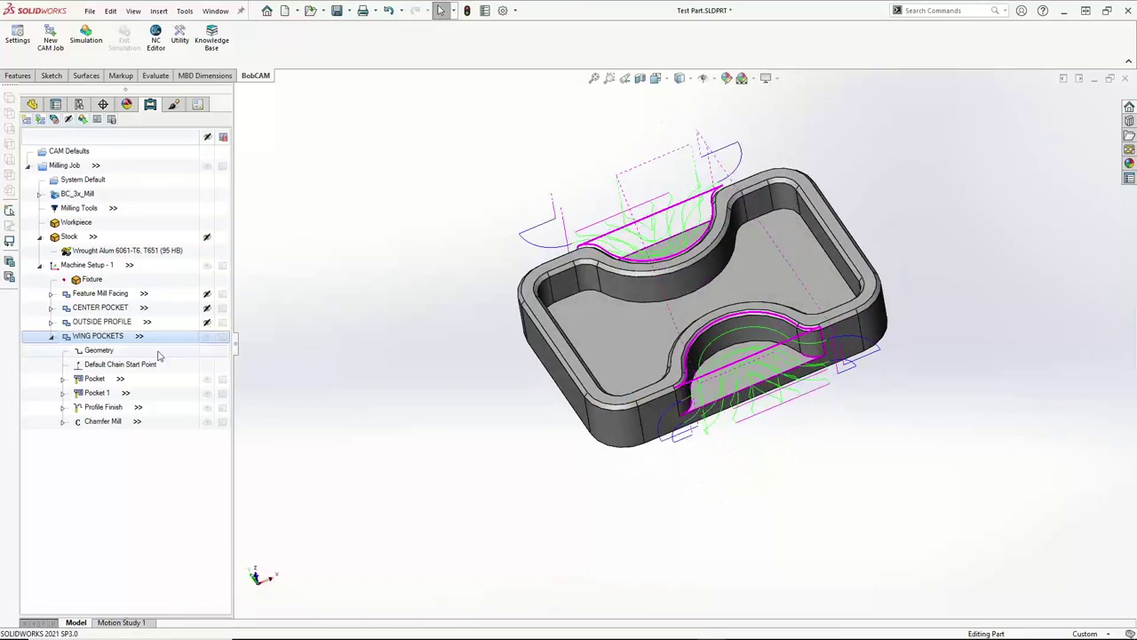
{"action": "left_click", "coordinate": [96, 378]}
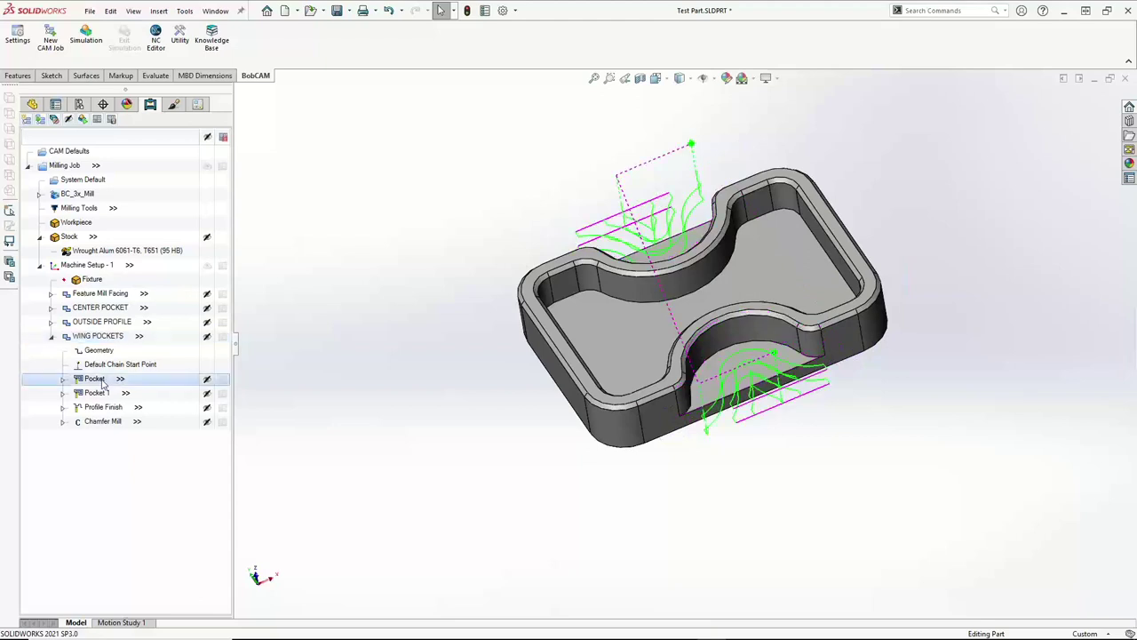
{"action": "middle_click_drag", "start_coordinate": [757, 414], "coordinate": [768, 420]}
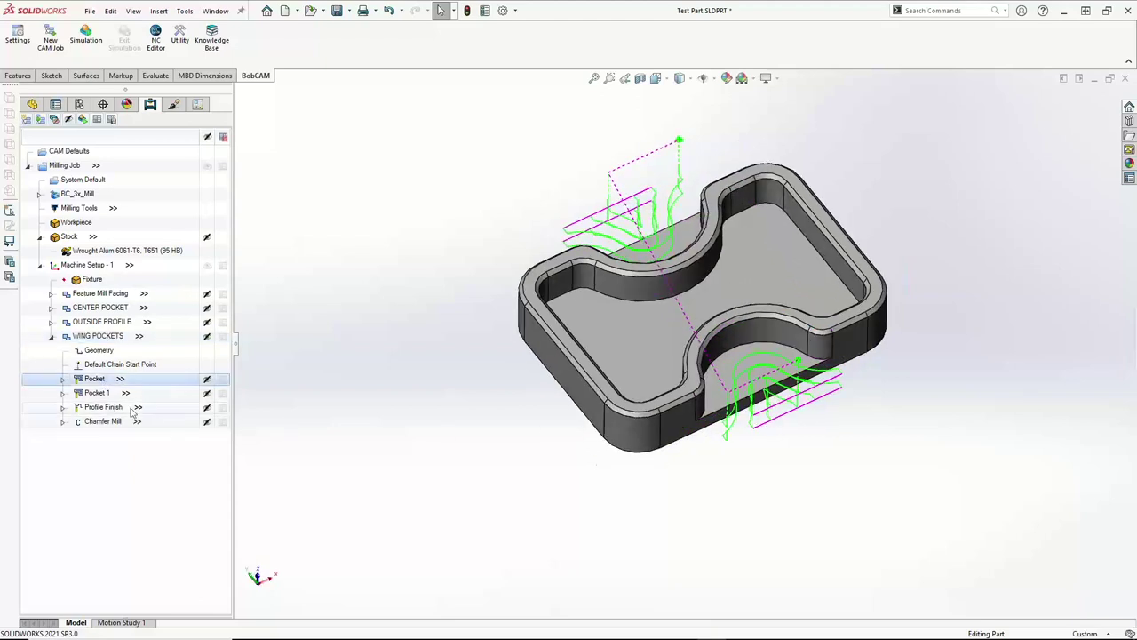
{"action": "left_click", "coordinate": [96, 393]}
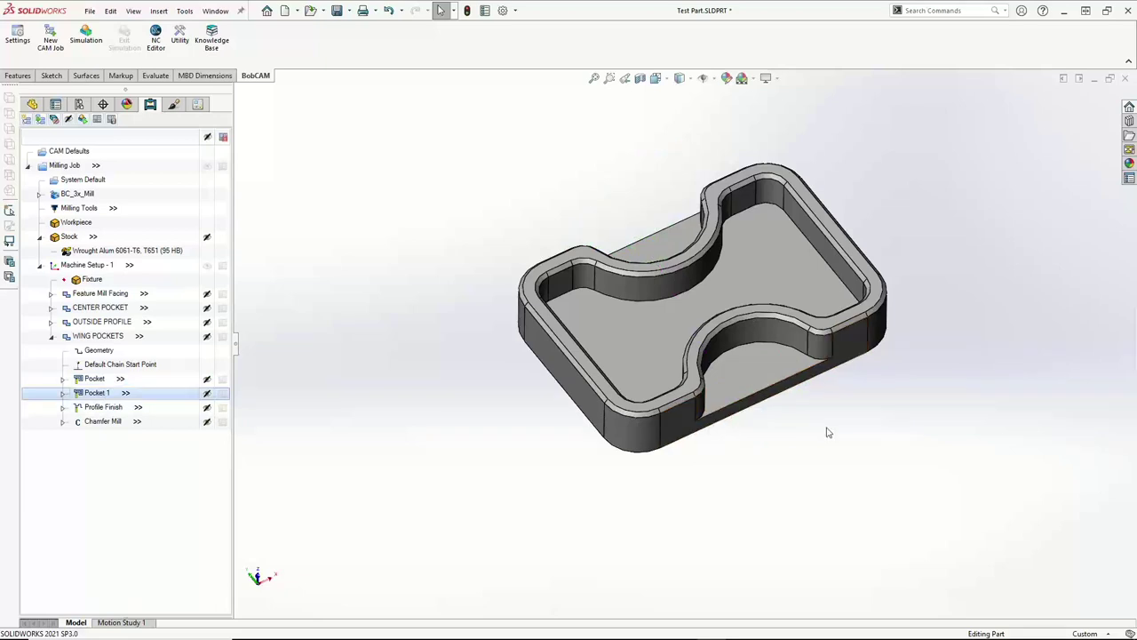
{"action": "left_click", "coordinate": [109, 409]}
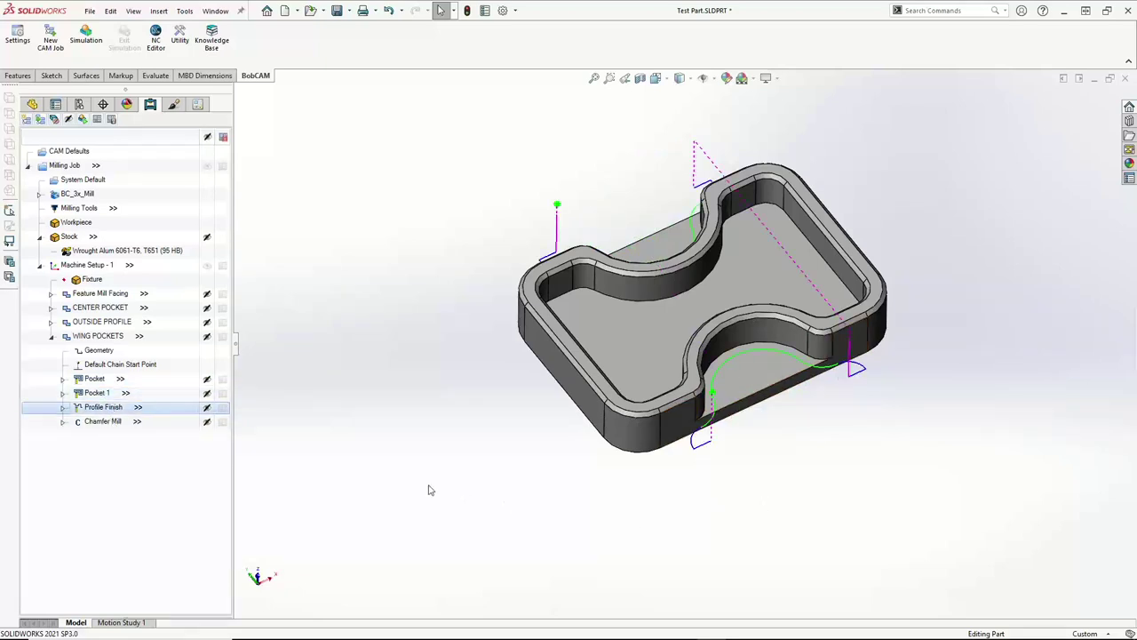
{"action": "left_click", "coordinate": [114, 423]}
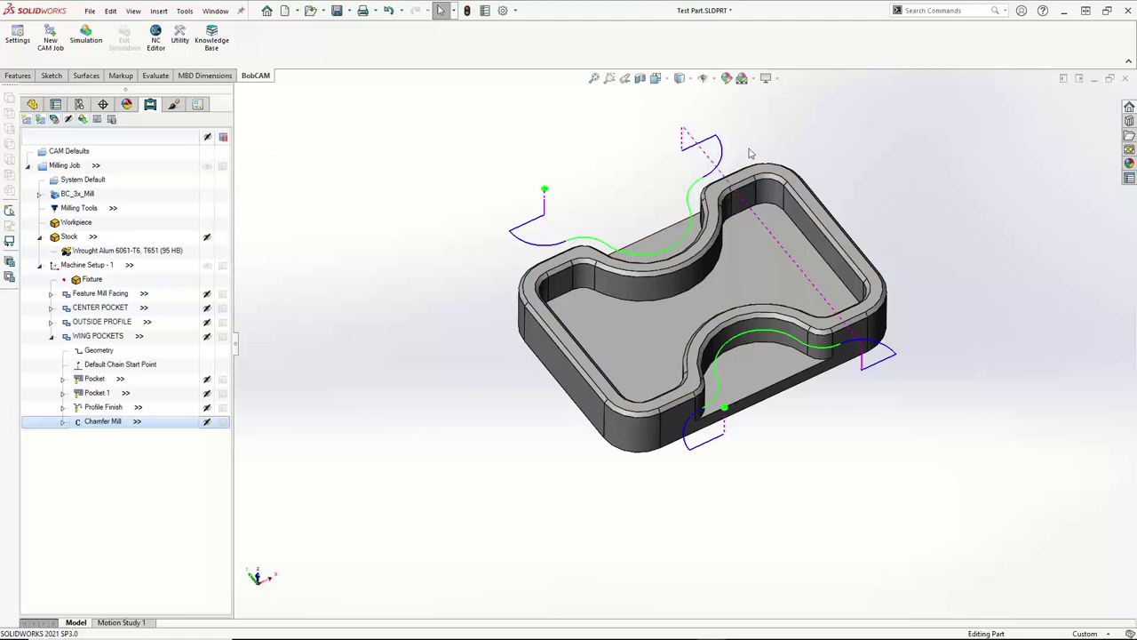
{"action": "right_click", "coordinate": [116, 339]}
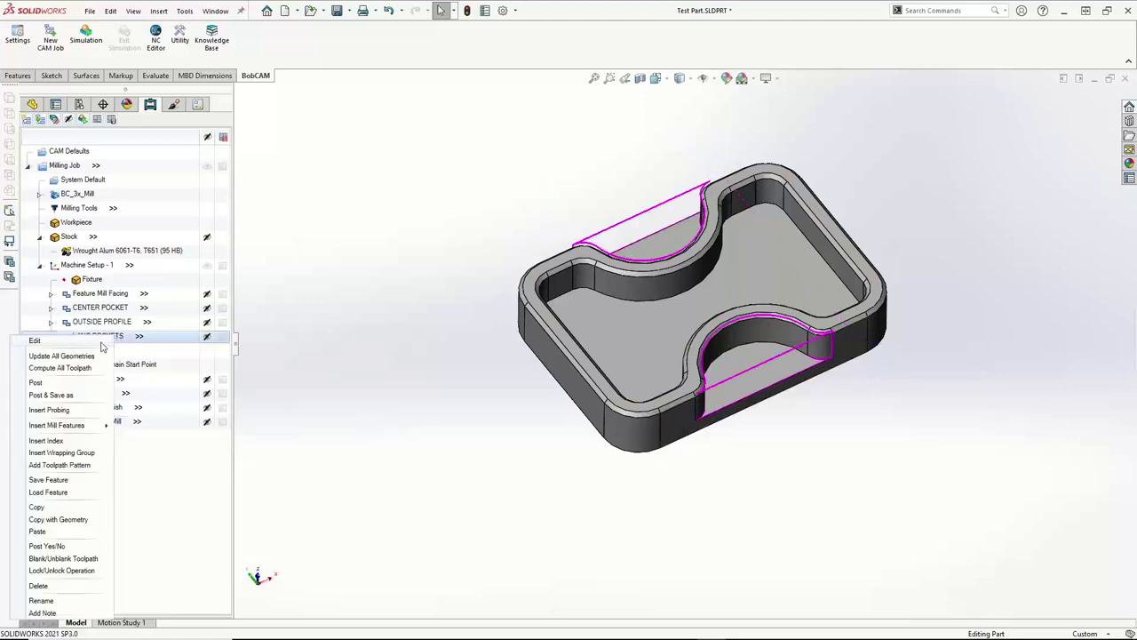
Delete Pocket 1 and Chamfer Mill from WING POCKETS' strategy, keeping Pocket and Profile Finish, and proceed to Posting.
{"action": "left_click", "coordinate": [114, 342]}
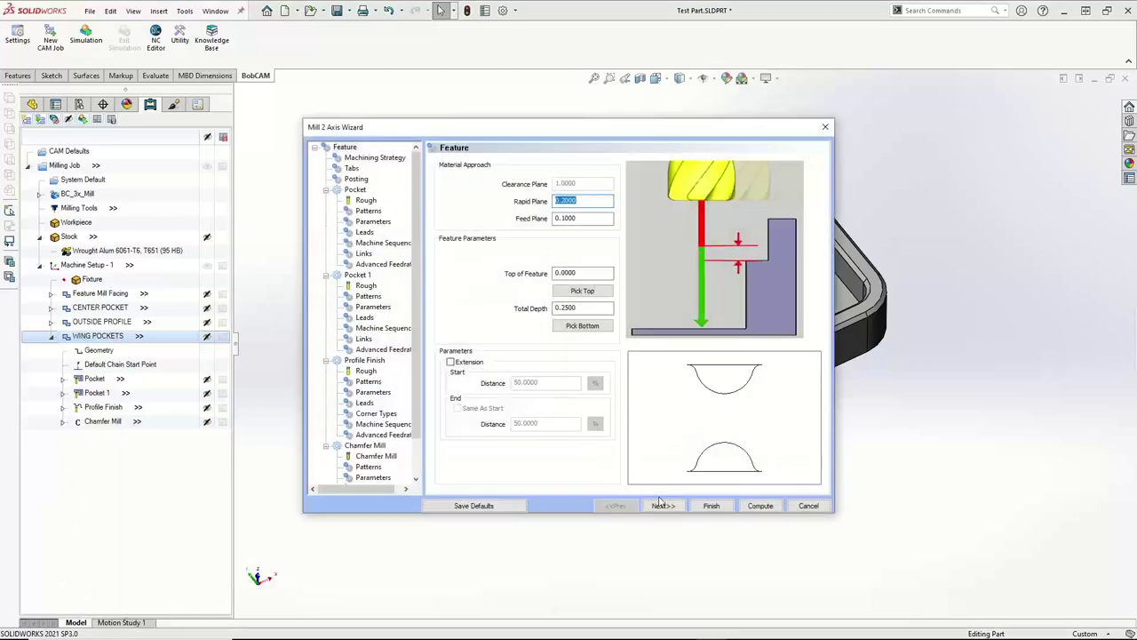
{"action": "left_click", "coordinate": [662, 505]}
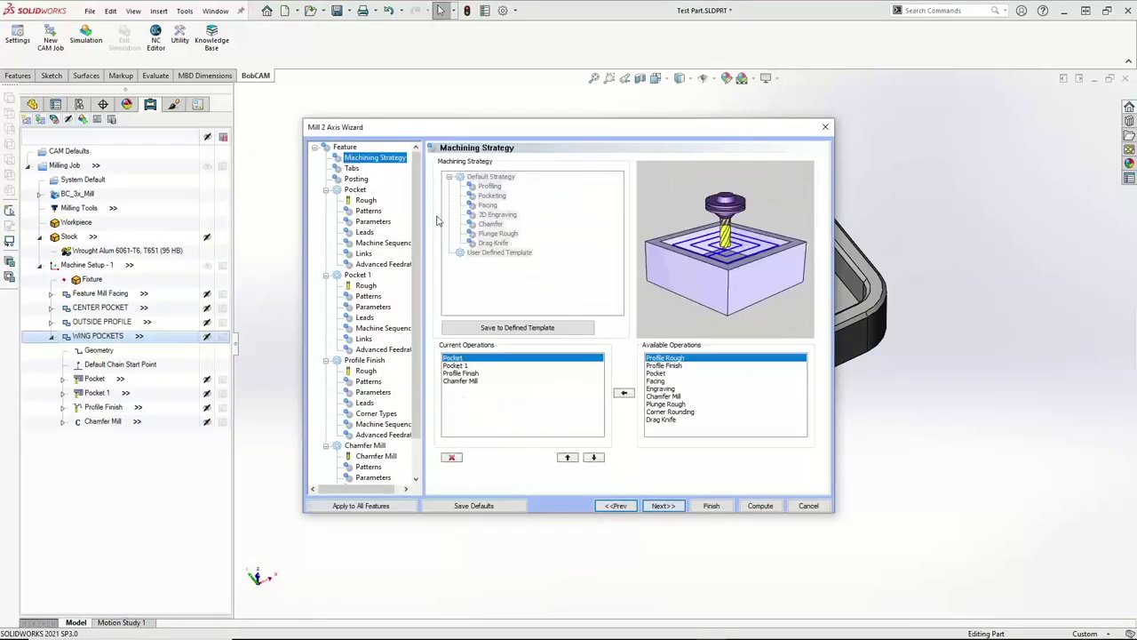
{"action": "left_click", "coordinate": [460, 366]}
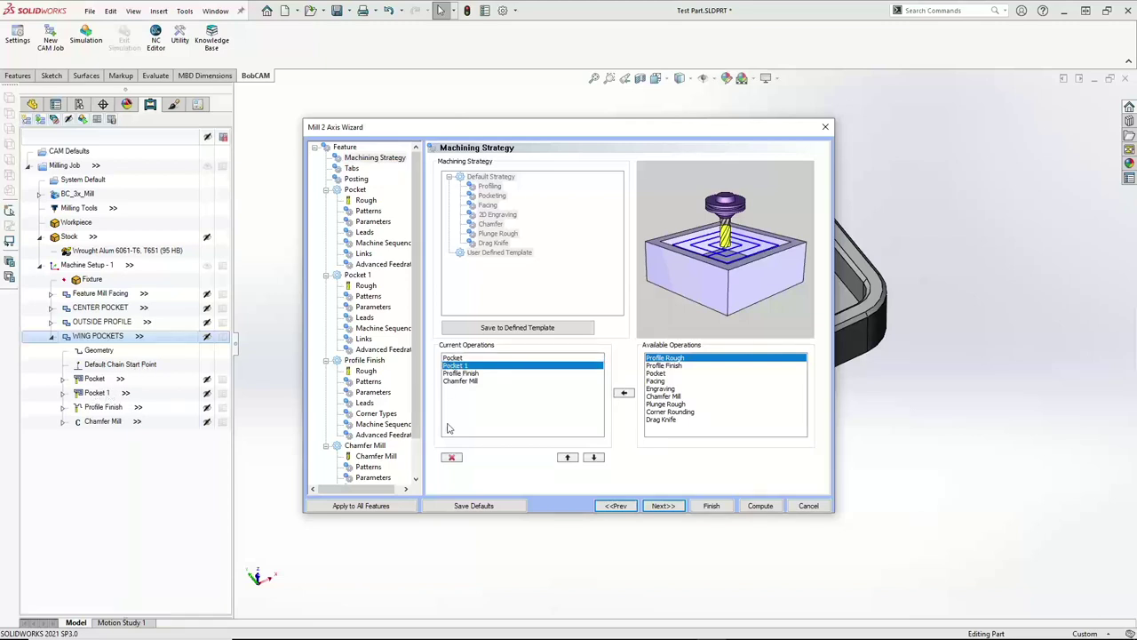
{"action": "left_click", "coordinate": [451, 458]}
{"action": "left_click", "coordinate": [459, 373]}
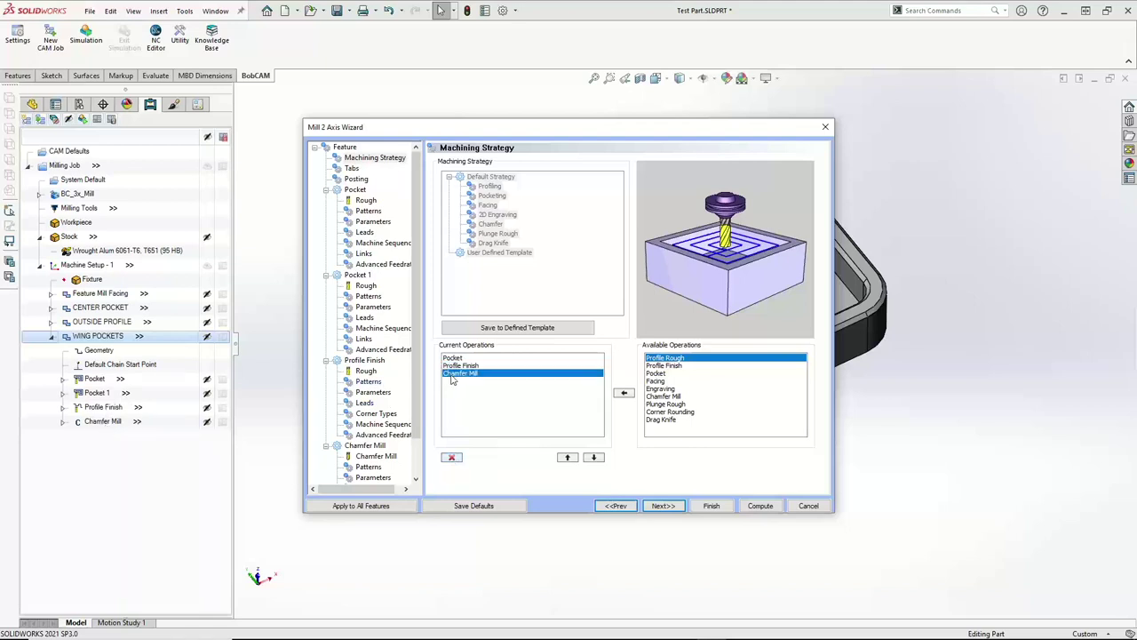
{"action": "left_click", "coordinate": [451, 458]}
{"action": "left_click", "coordinate": [454, 358]}
{"action": "left_click", "coordinate": [455, 365]}
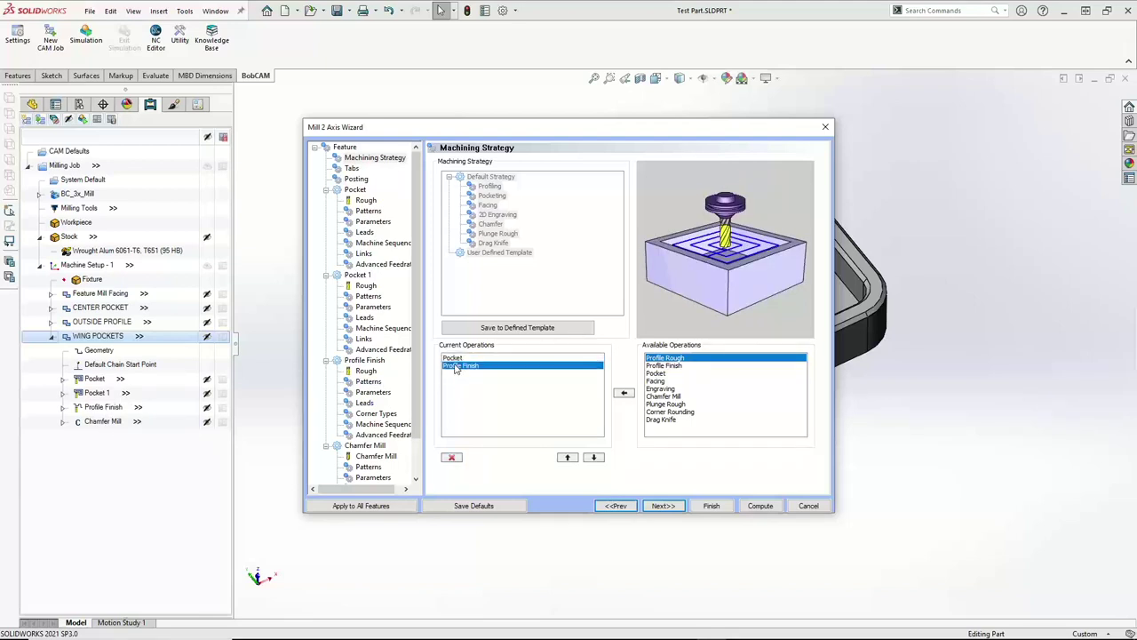
{"action": "left_click", "coordinate": [662, 506]}
{"action": "left_click", "coordinate": [663, 506]}
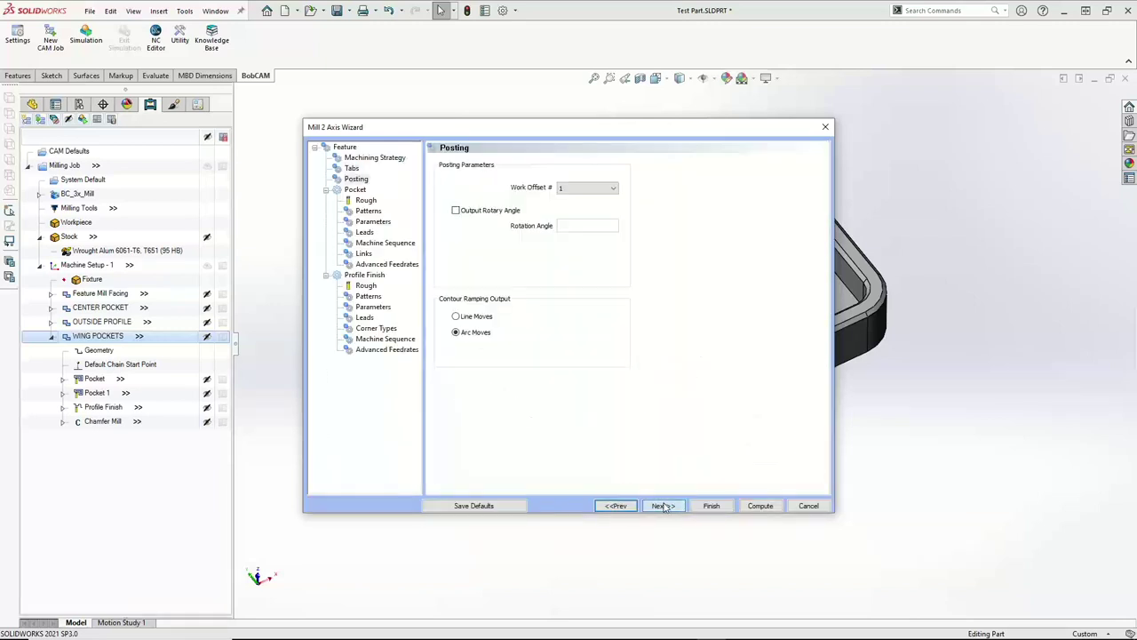
Switch the WING POCKETS pocket pattern to Adaptive Roughing.
{"action": "left_click", "coordinate": [663, 506]}
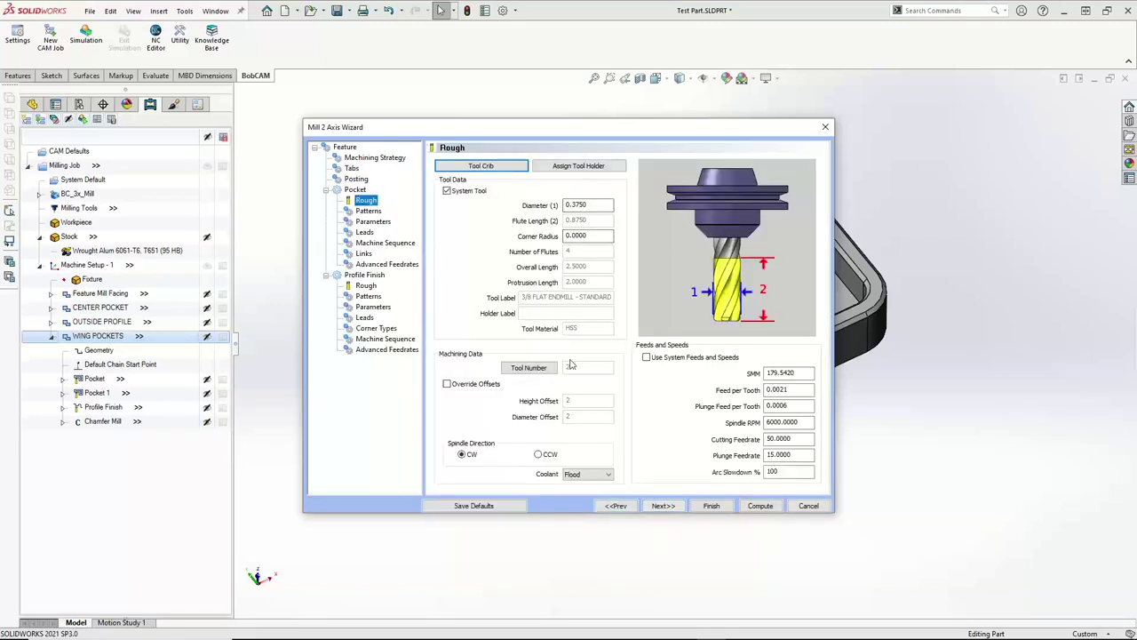
{"action": "left_click", "coordinate": [663, 505]}
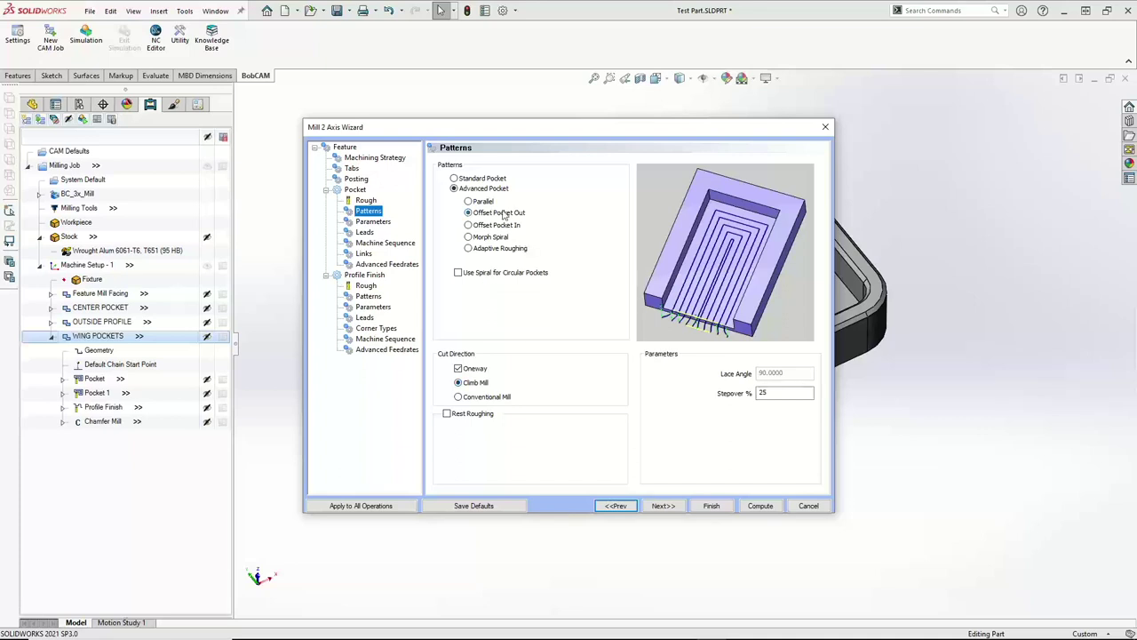
{"action": "left_click", "coordinate": [496, 249]}
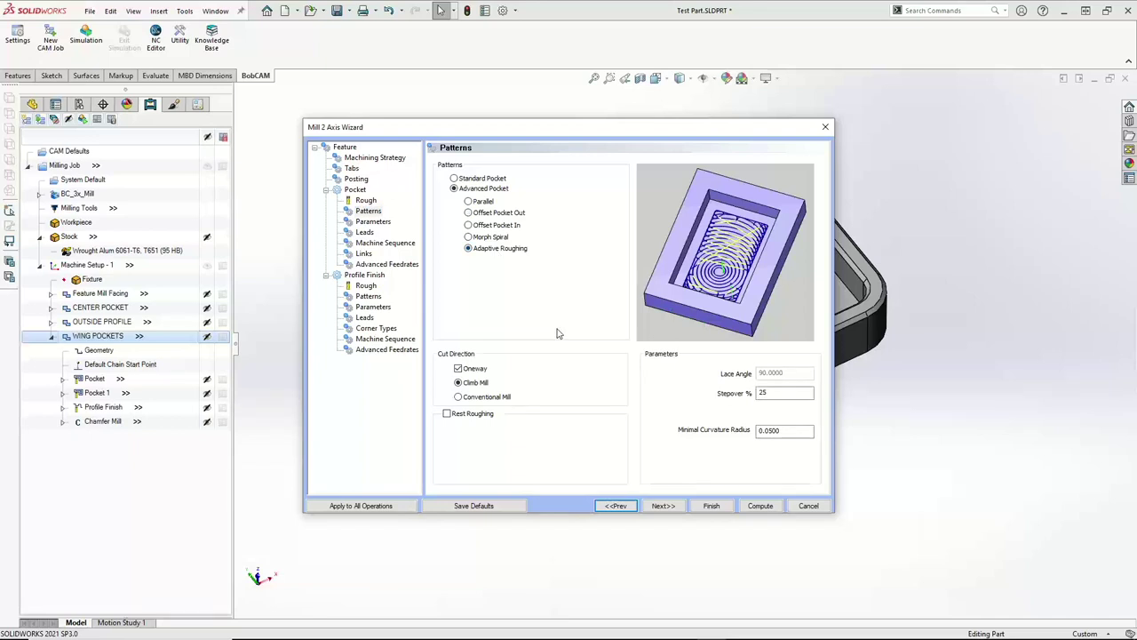
{"action": "key", "text": "Tab"}
{"action": "key", "text": "shift+Tab"}
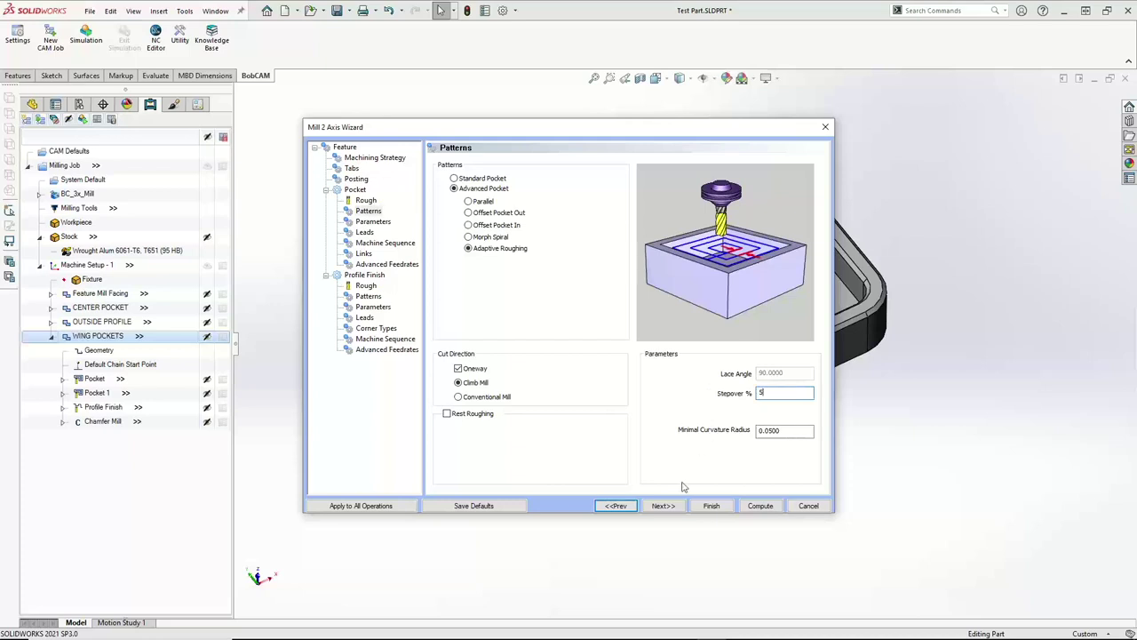
{"action": "left_click", "coordinate": [676, 507]}
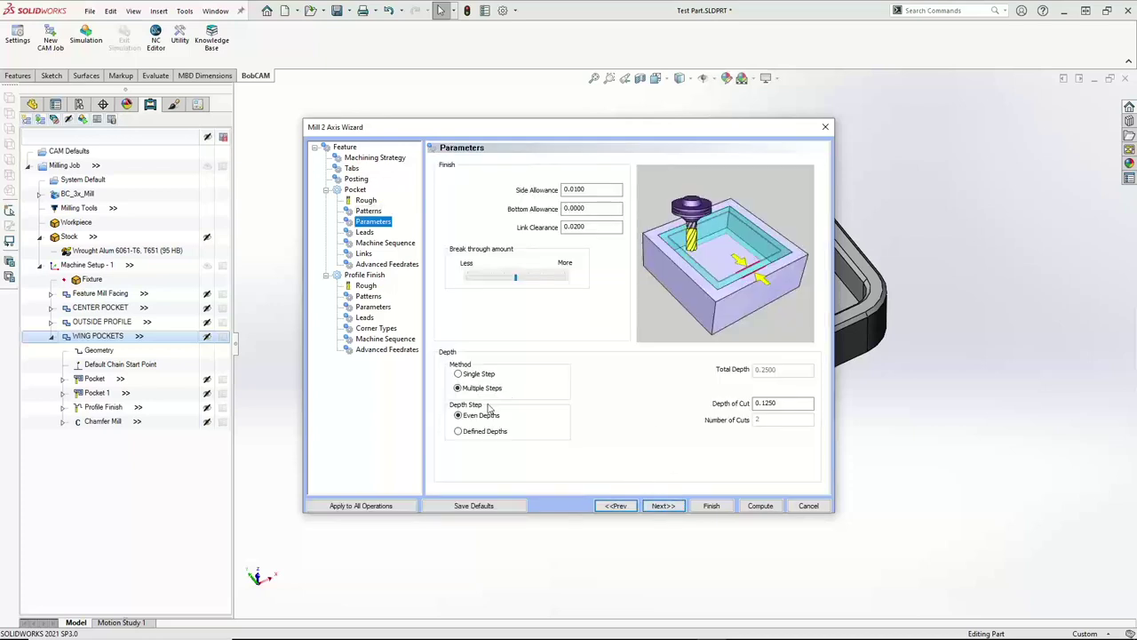
Cut the pocket depth in a single step with a straight plunge entry.
{"action": "left_click", "coordinate": [458, 373]}
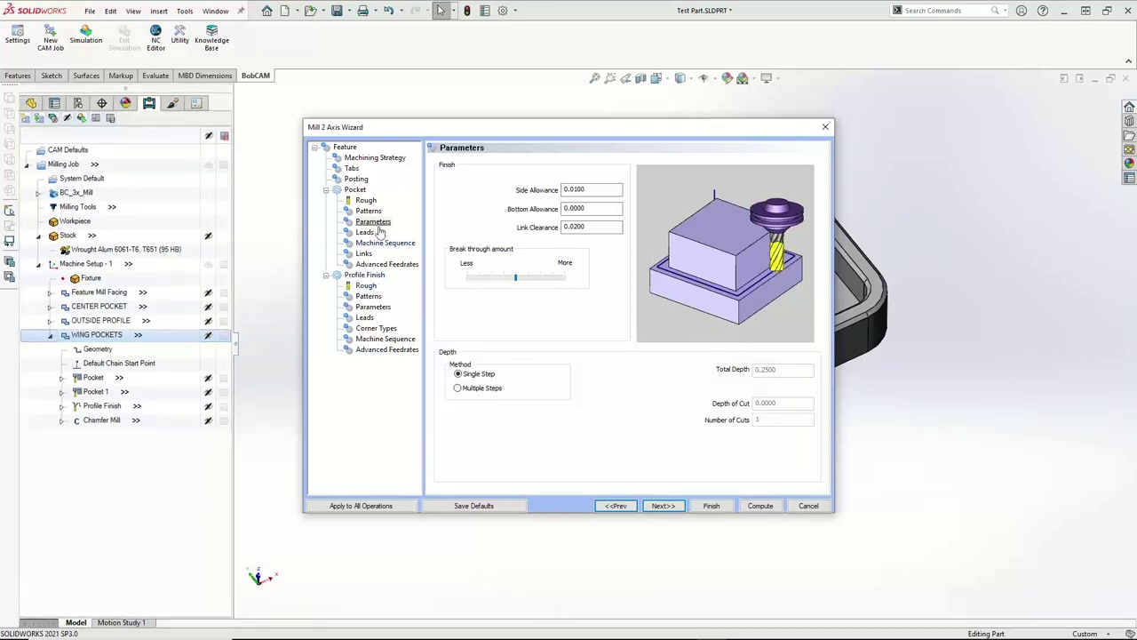
{"action": "left_click", "coordinate": [662, 507]}
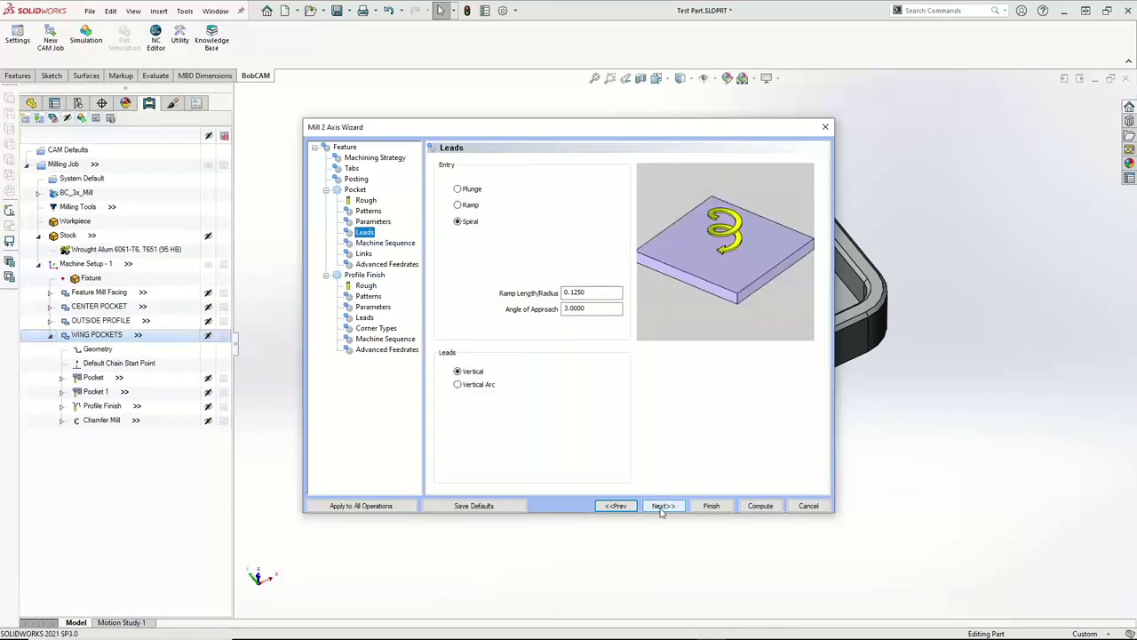
{"action": "left_click", "coordinate": [661, 506]}
{"action": "left_click", "coordinate": [615, 506]}
{"action": "left_click", "coordinate": [457, 188]}
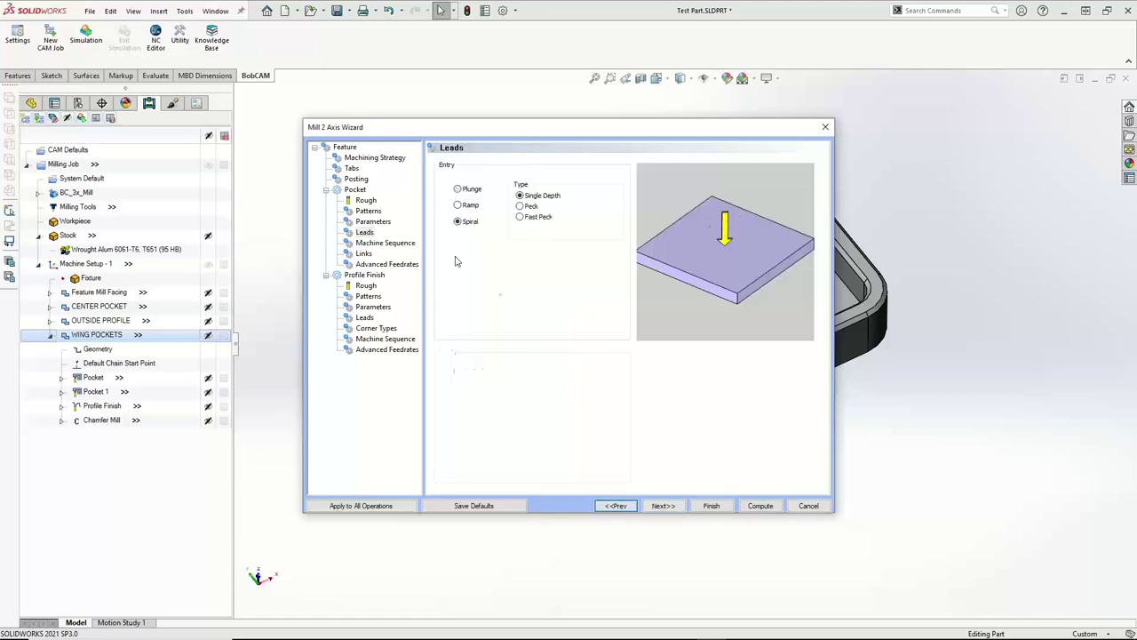
{"action": "left_click", "coordinate": [662, 506]}
{"action": "left_click", "coordinate": [663, 506]}
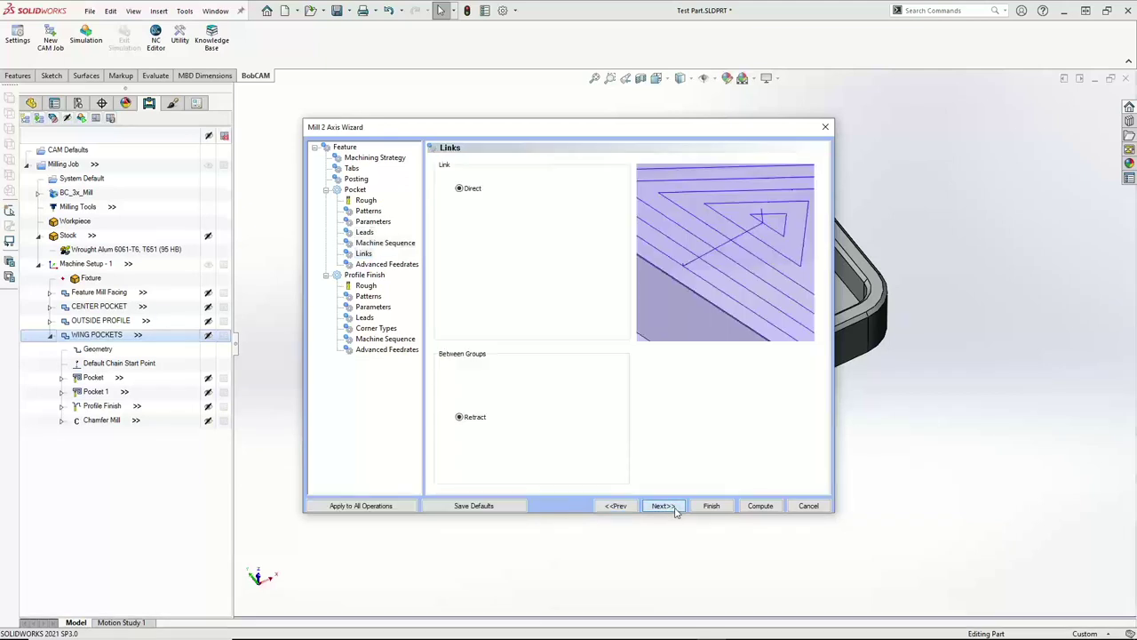
{"action": "left_click", "coordinate": [663, 505]}
{"action": "left_click", "coordinate": [663, 505]}
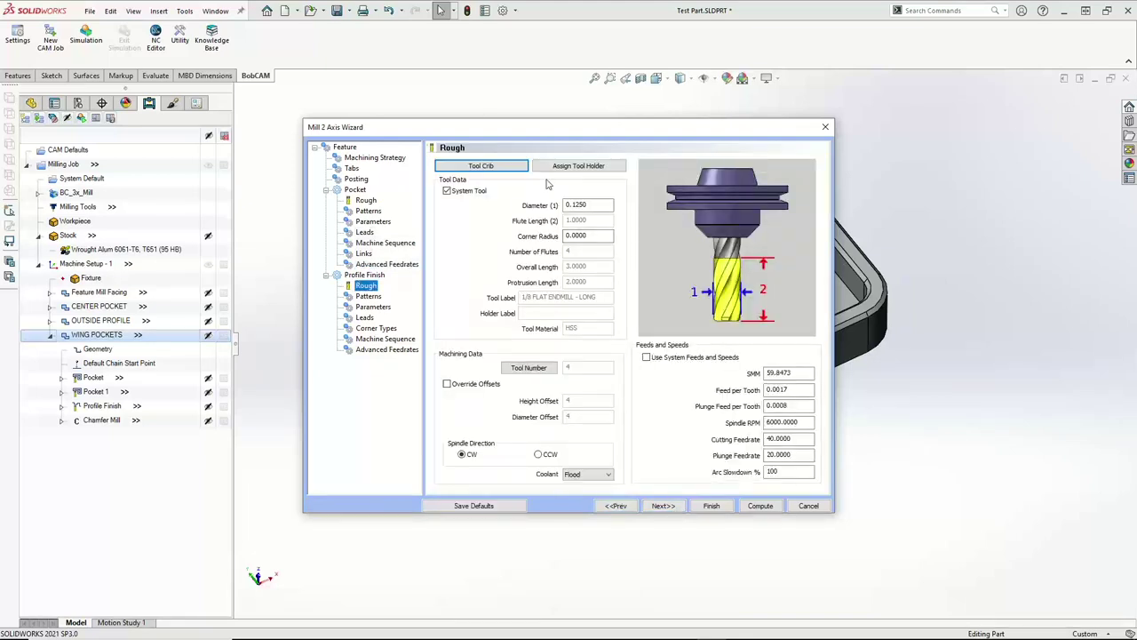
Give the Profile Finish the 3/8 FLAT ENDMILL - STANDARD tool from the Tool Crib.
{"action": "left_click", "coordinate": [481, 166]}
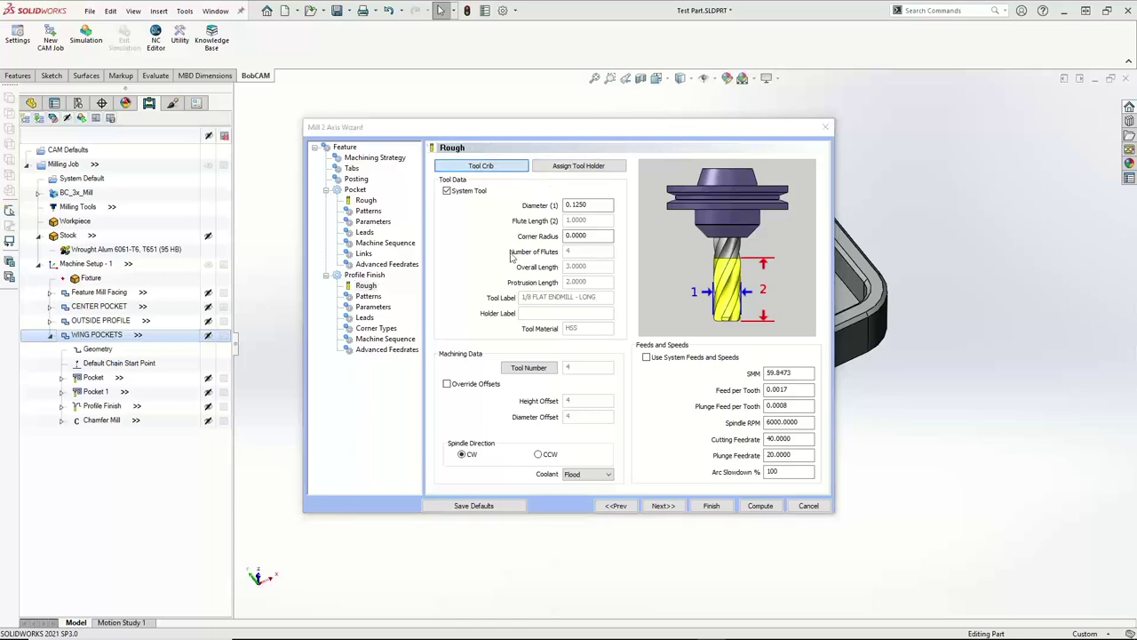
{"action": "left_click", "coordinate": [502, 211]}
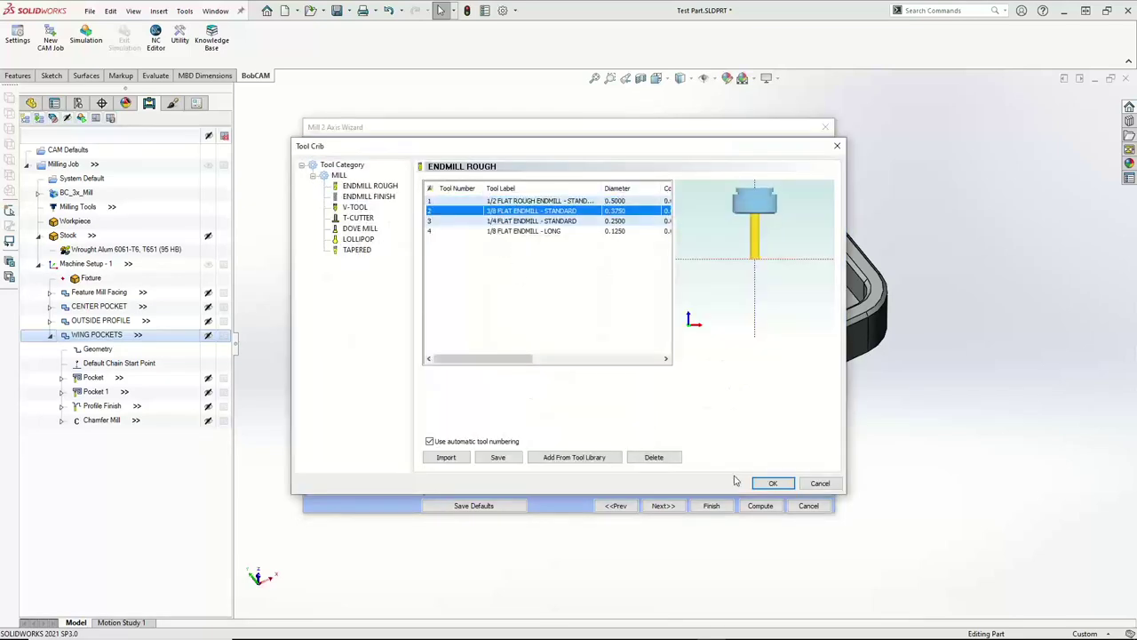
{"action": "left_click", "coordinate": [784, 488]}
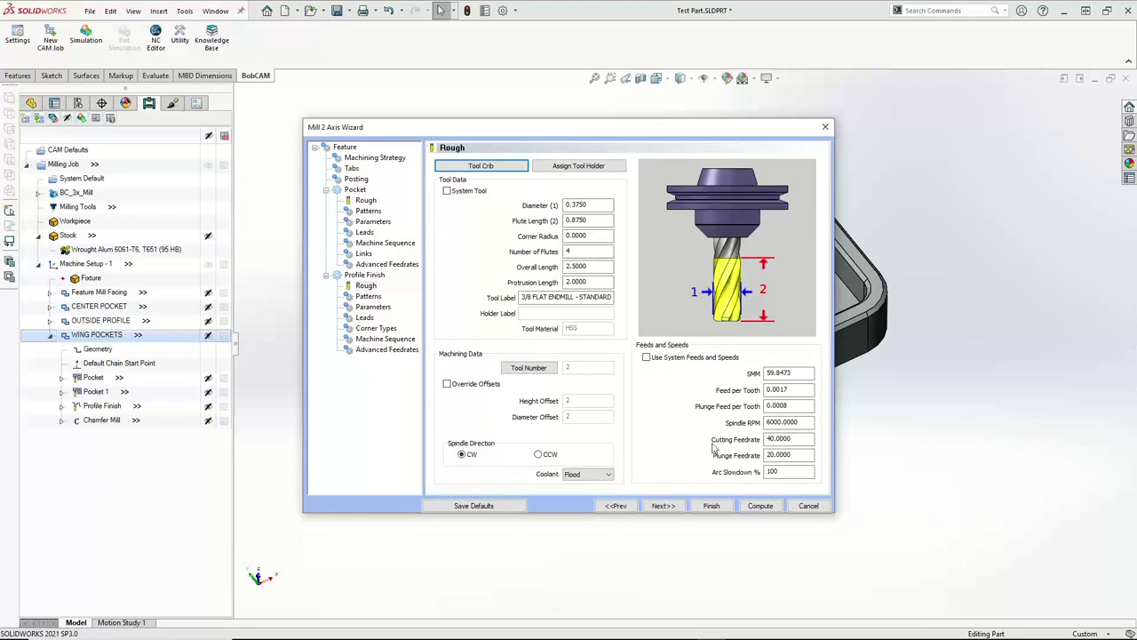
{"action": "left_click", "coordinate": [664, 506]}
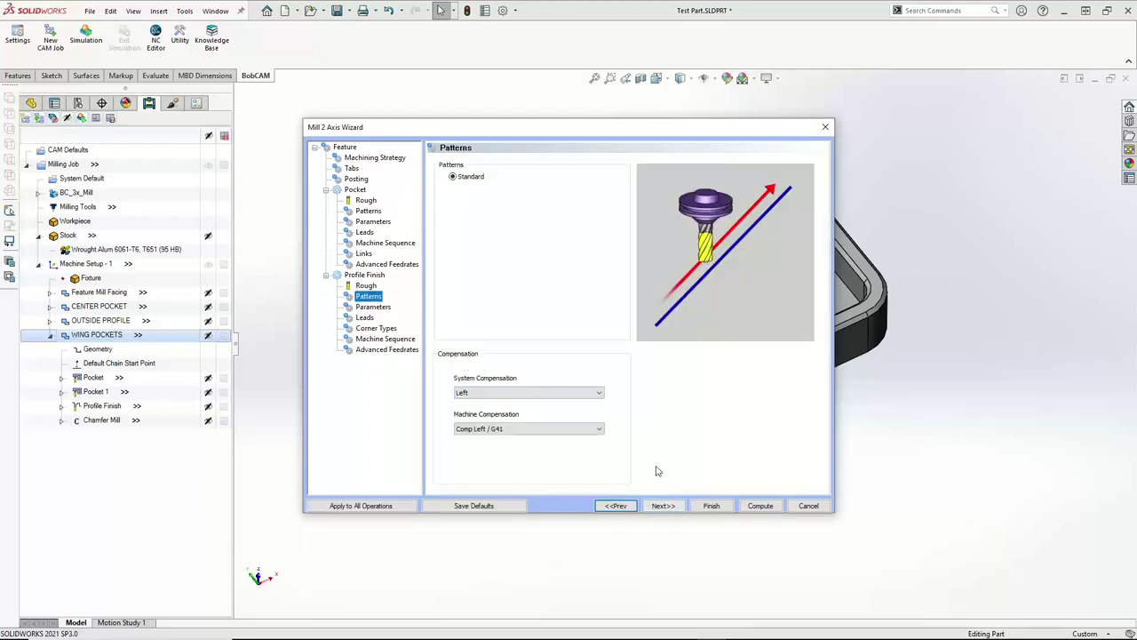
{"action": "left_click", "coordinate": [675, 507]}
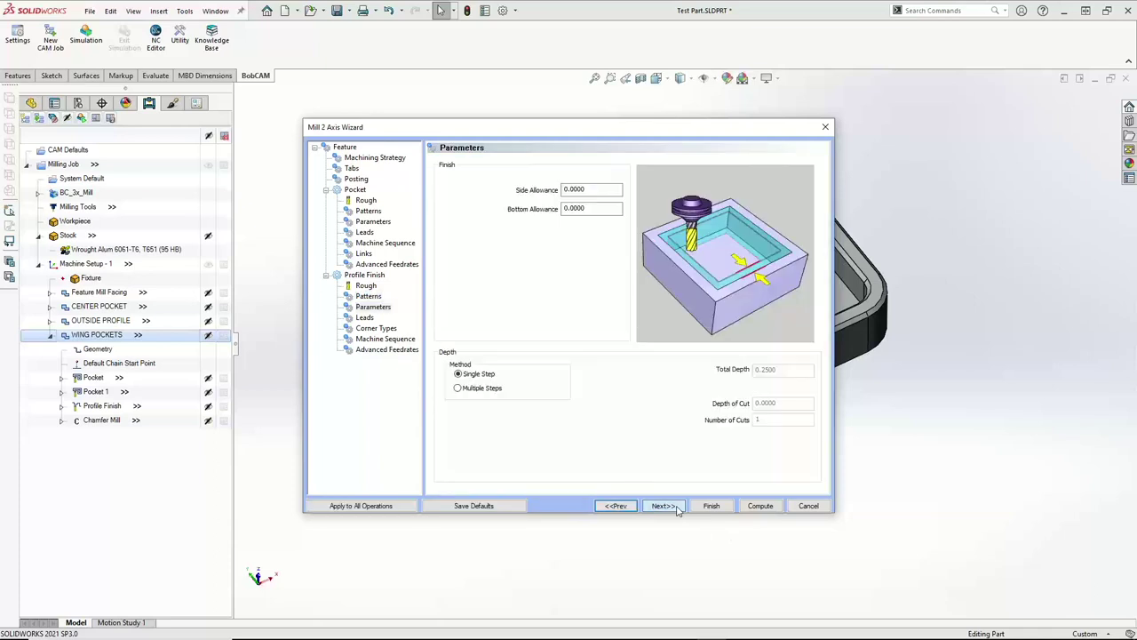
{"action": "left_click", "coordinate": [664, 505]}
Enter lead-in length .3 and radius 0.1875, set overlap 0, and compute the toolpaths.
{"action": "left_click_drag", "start_coordinate": [622, 419], "coordinate": [558, 413]}
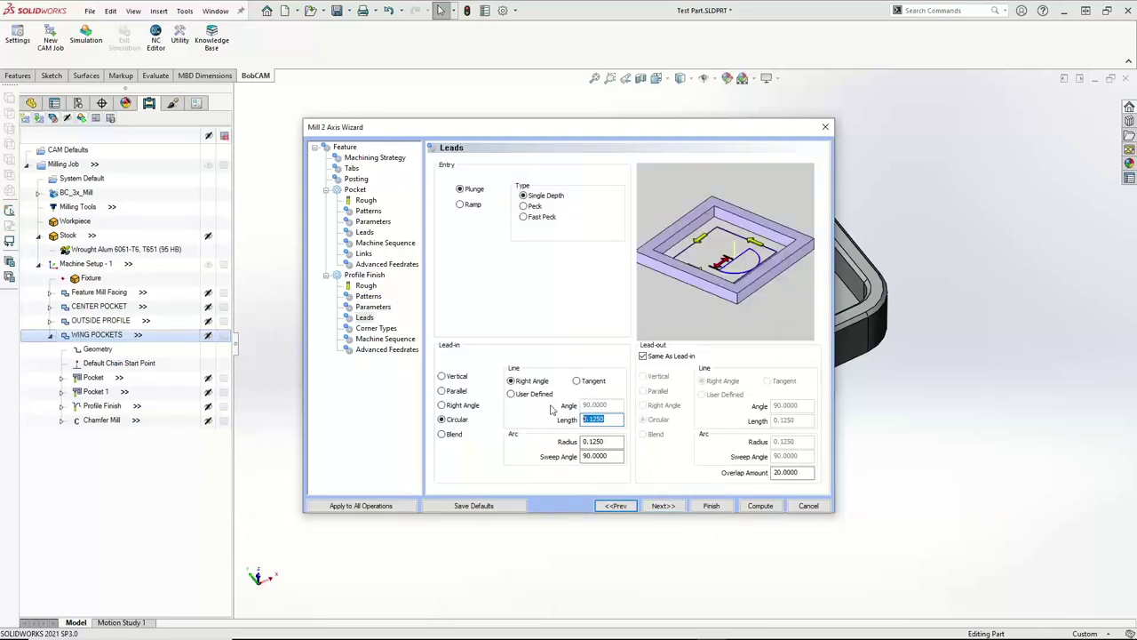
{"action": "type", "text": ".375/2"}
{"action": "key", "text": "Tab"}
{"action": "type", "text": ".1"}
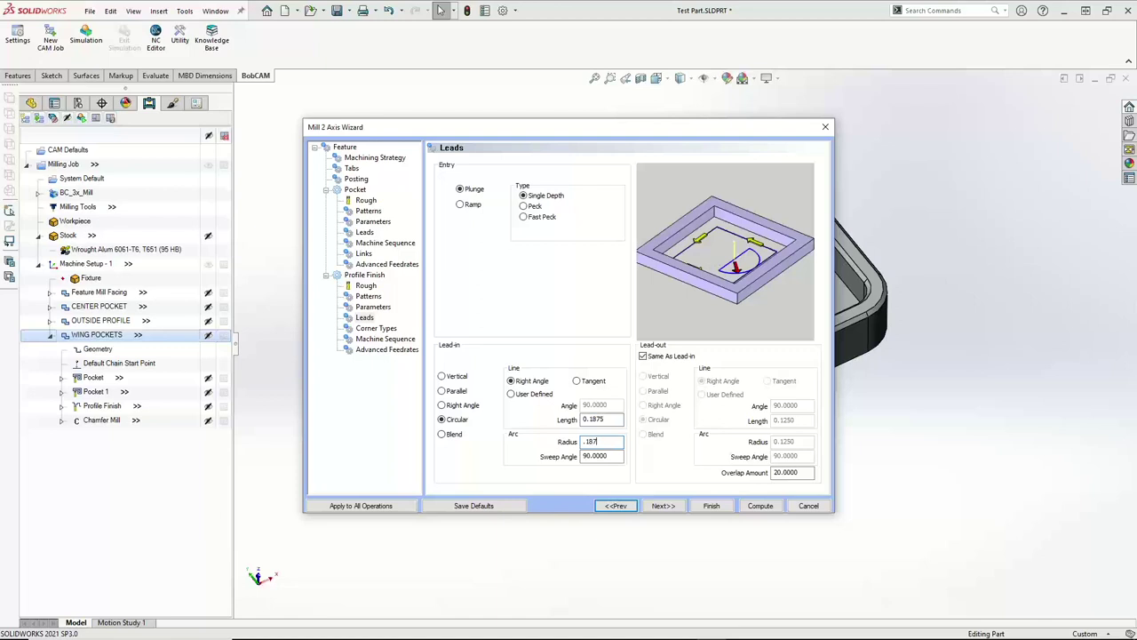
{"action": "type", "text": "875"}
{"action": "key", "text": "shift+Tab"}
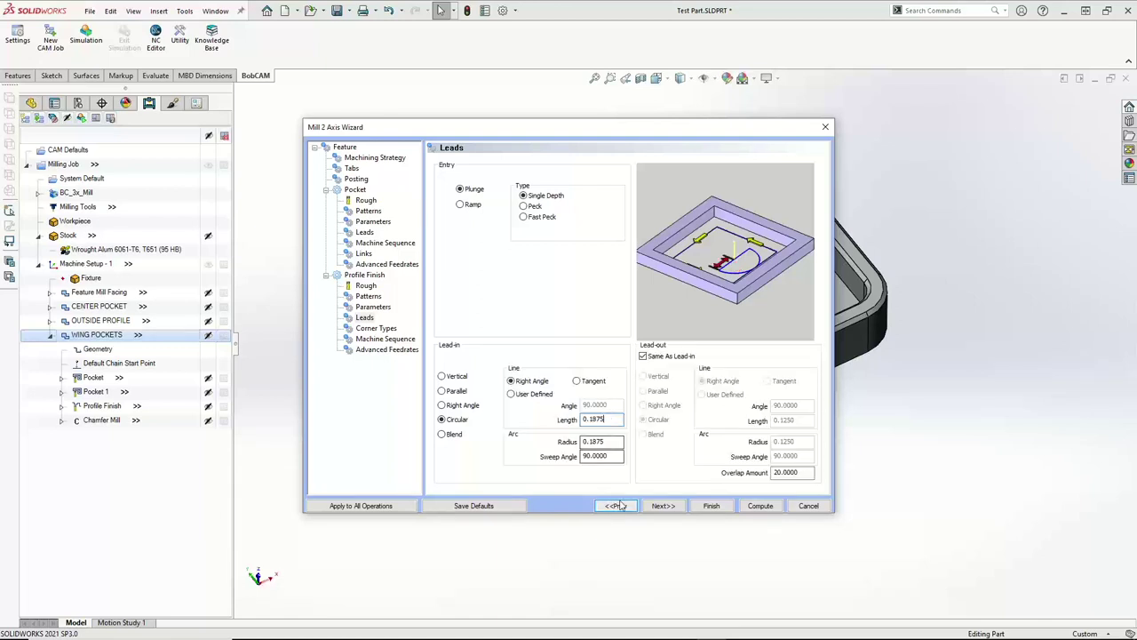
{"action": "left_click_drag", "start_coordinate": [811, 471], "coordinate": [759, 471]}
{"action": "type", "text": "0"}
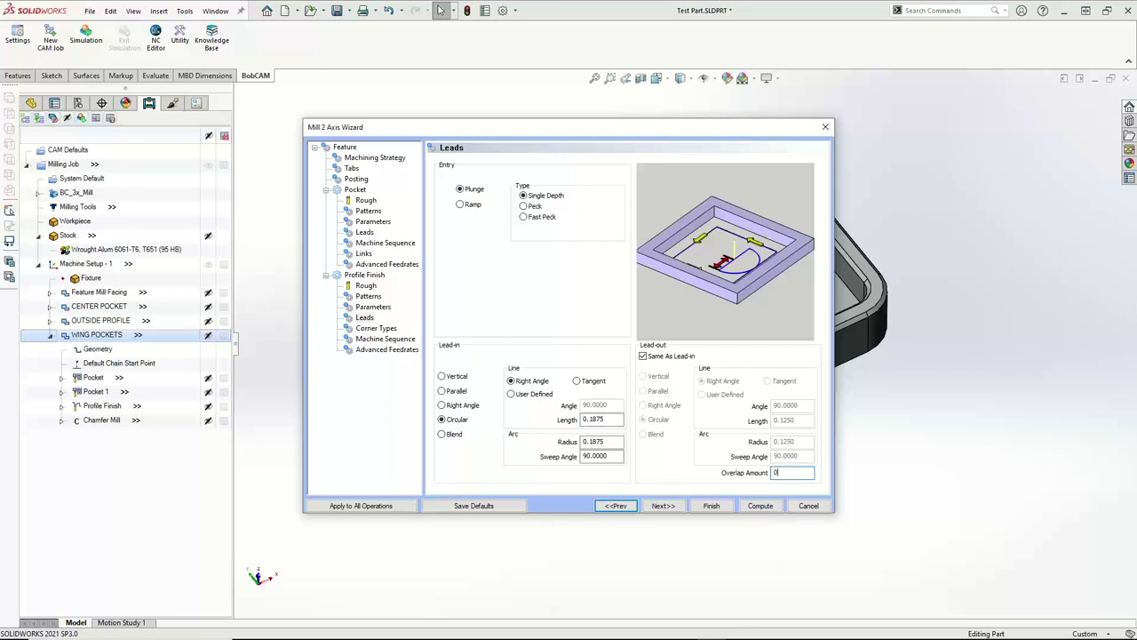
{"action": "left_click", "coordinate": [761, 506]}
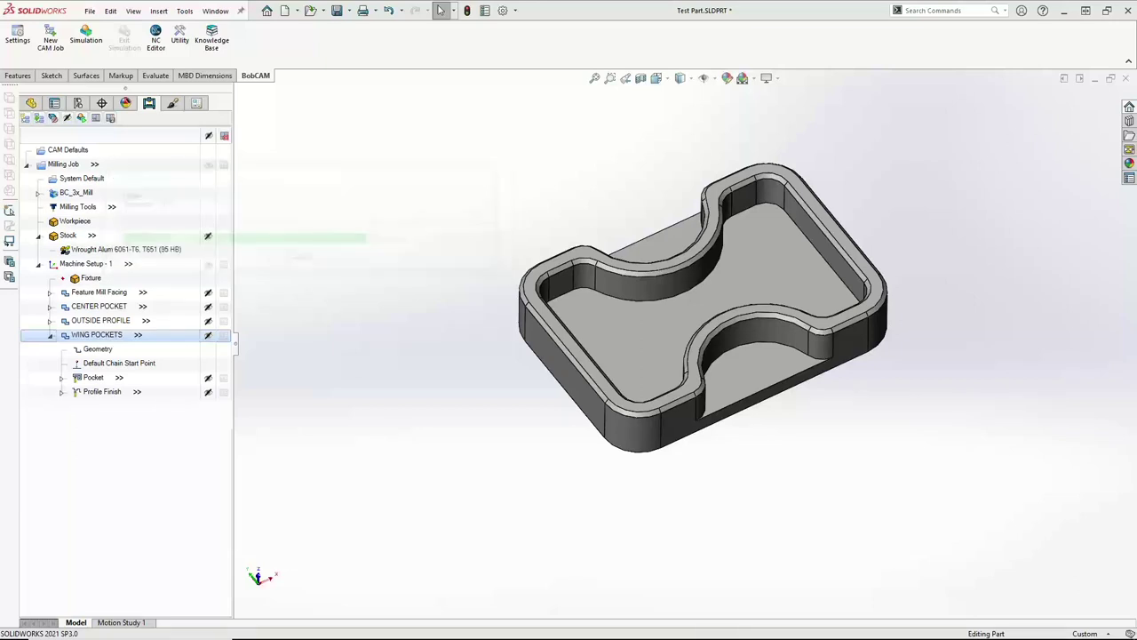
Preview the Pocket and Profile Finish toolpaths on the wing pockets, then collapse WING POCKETS.
{"action": "left_click", "coordinate": [93, 378]}
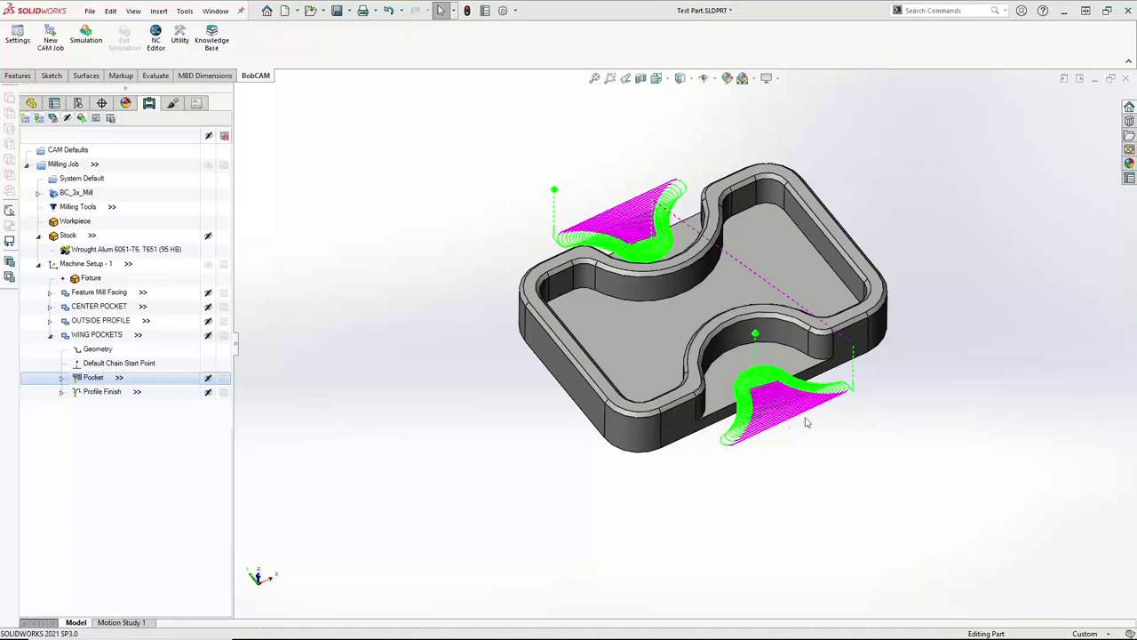
{"action": "middle_click_drag", "start_coordinate": [787, 422], "coordinate": [791, 457]}
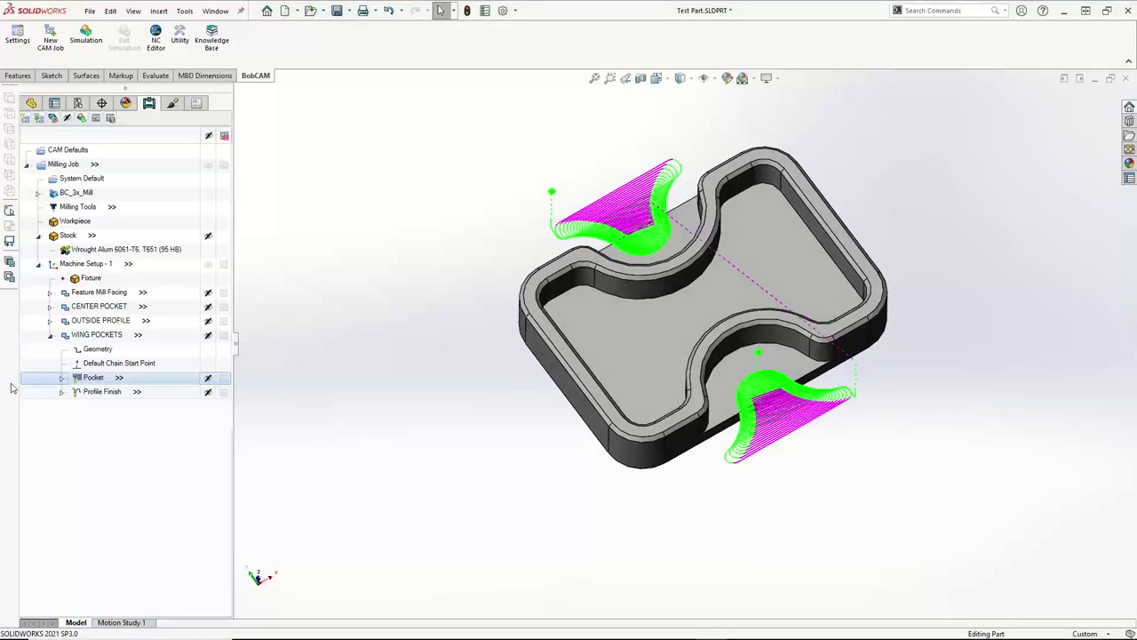
{"action": "left_click", "coordinate": [100, 393]}
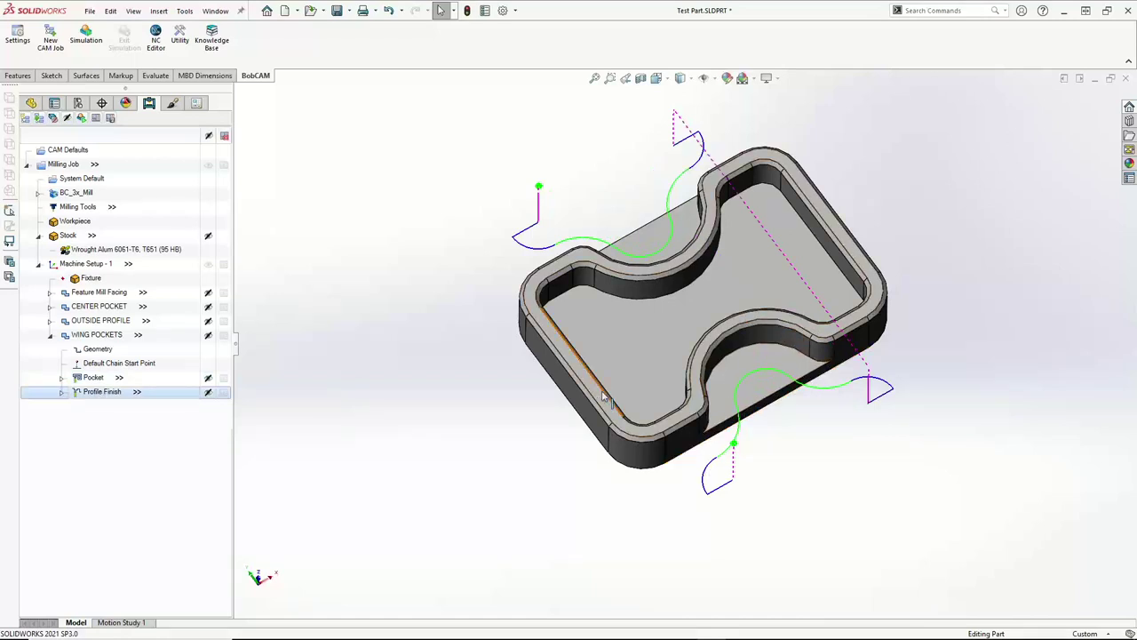
{"action": "left_click", "coordinate": [51, 336]}
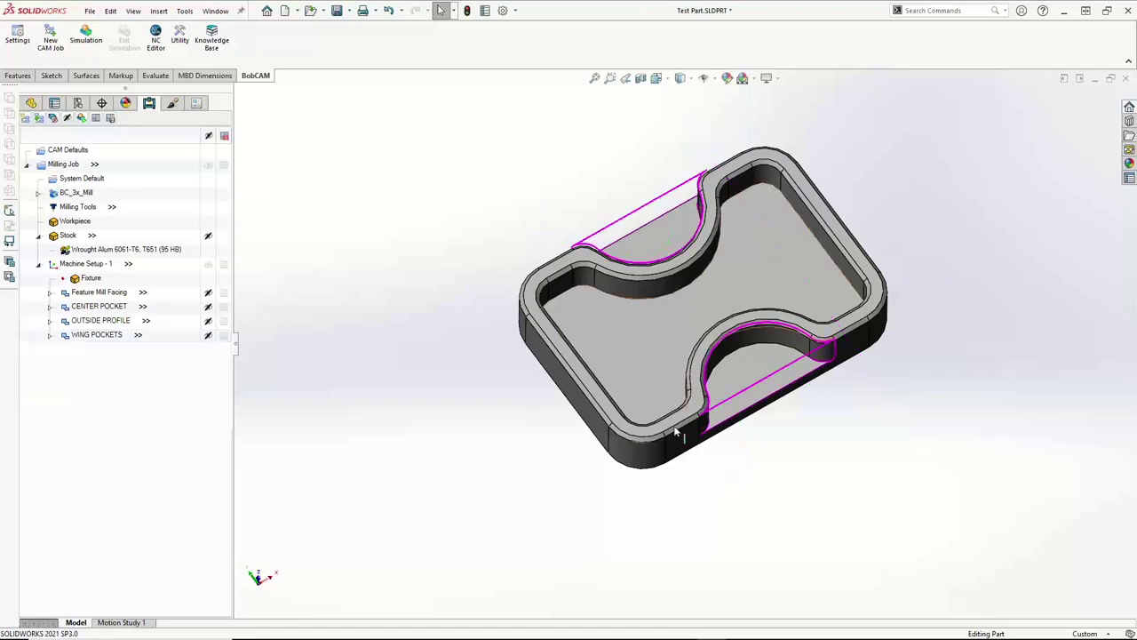
Copy CENTER POCKET and paste it into Machine Setup - 1, loading its top and depth values.
{"action": "middle_click_drag", "start_coordinate": [680, 482], "coordinate": [675, 445]}
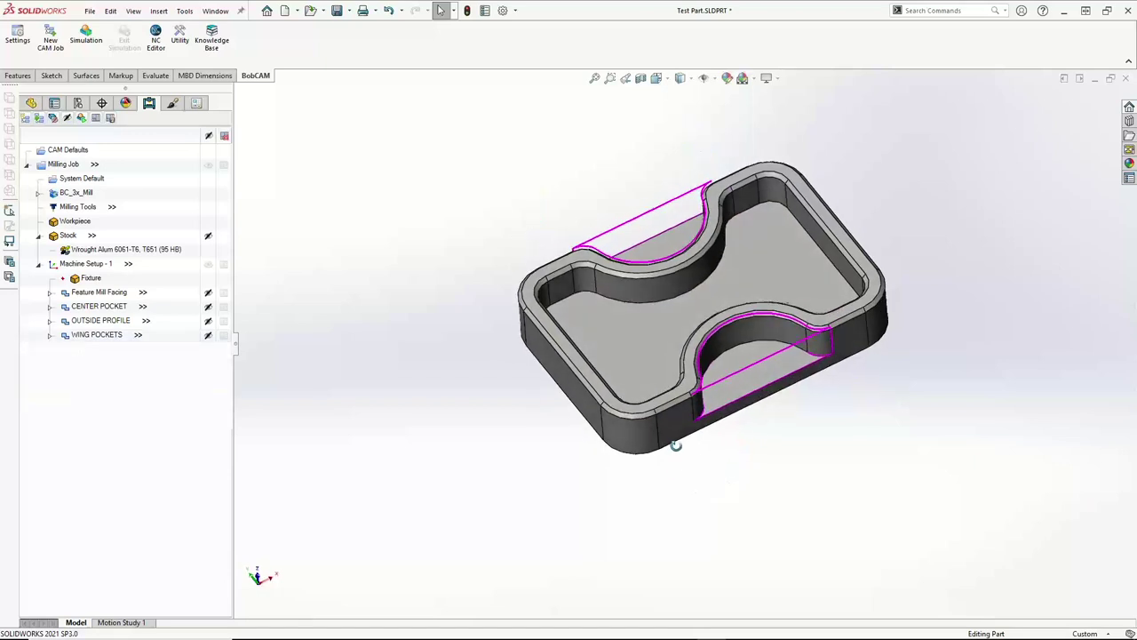
{"action": "right_click", "coordinate": [99, 308]}
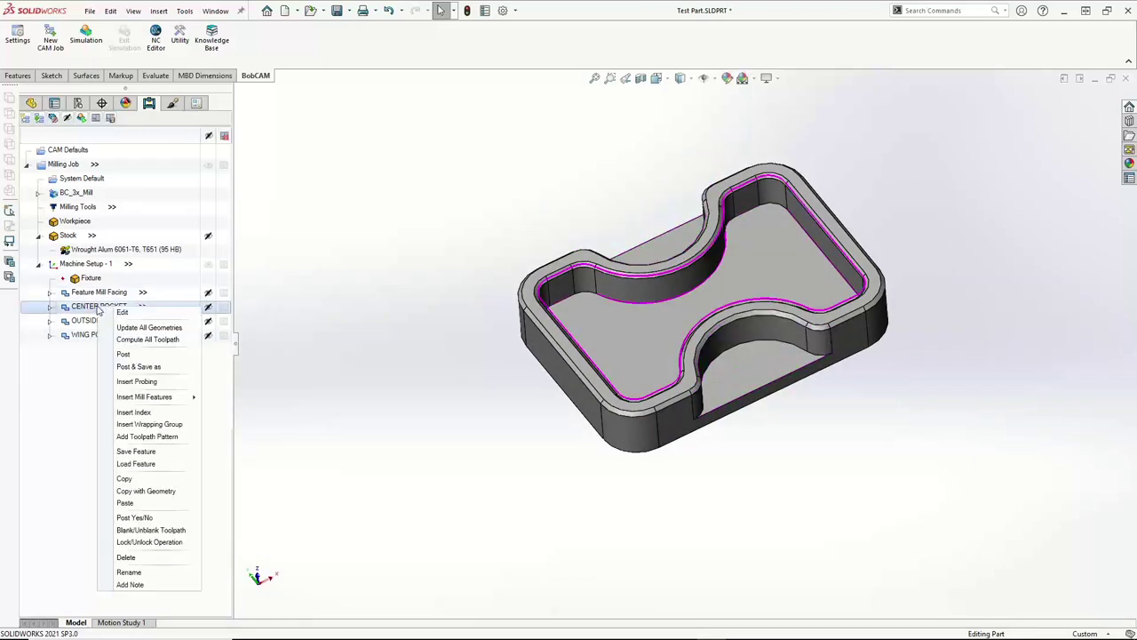
{"action": "left_click", "coordinate": [141, 481]}
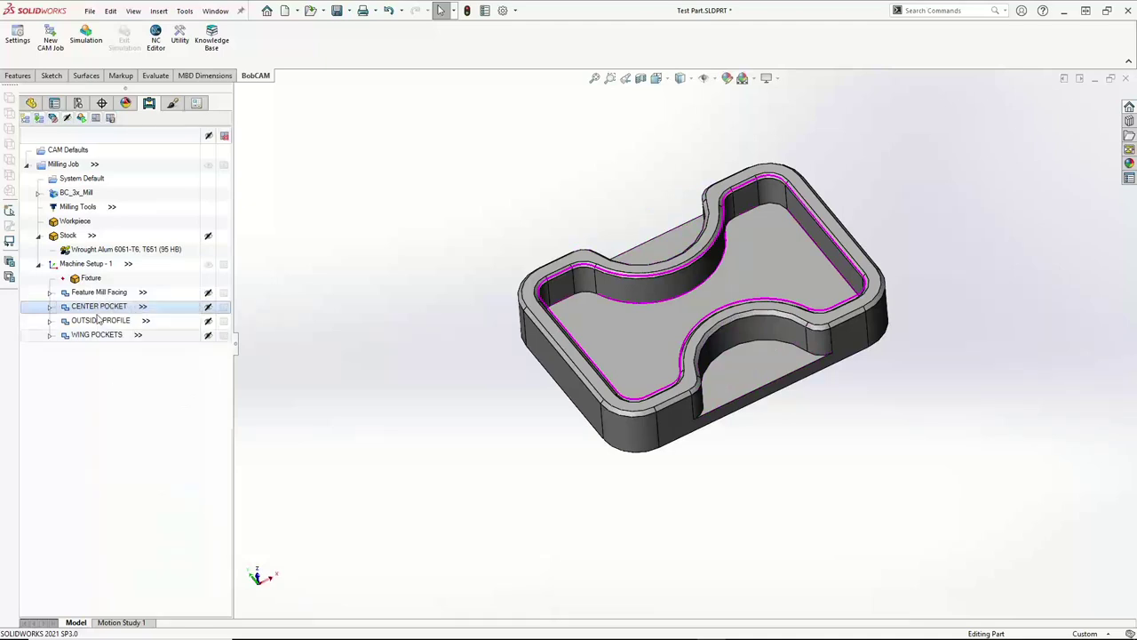
{"action": "right_click", "coordinate": [88, 264]}
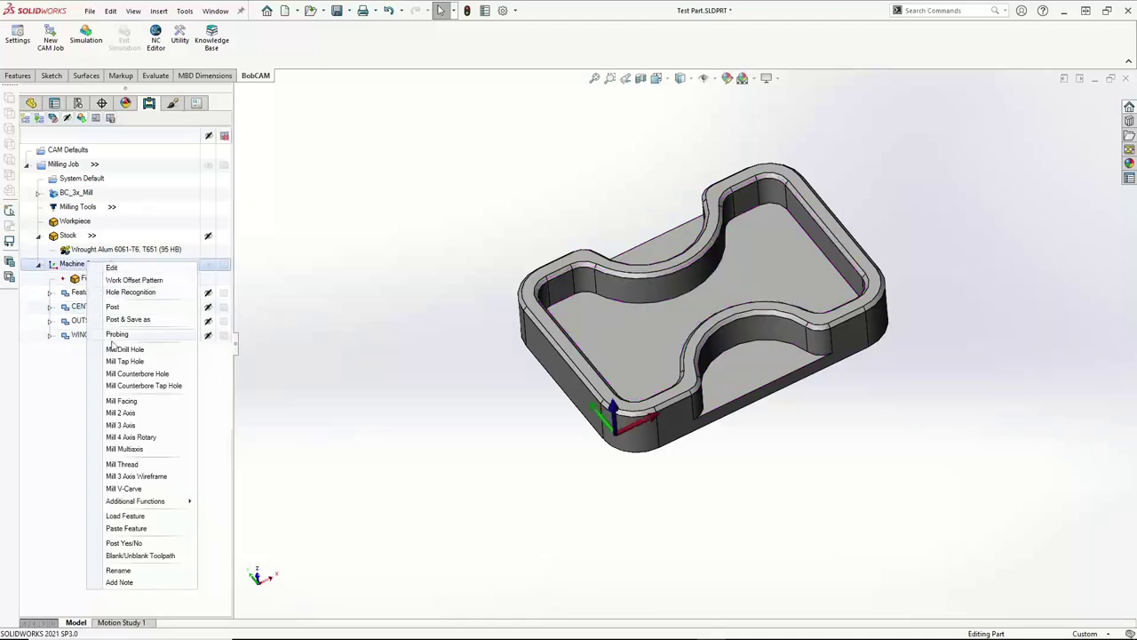
{"action": "left_click", "coordinate": [125, 529]}
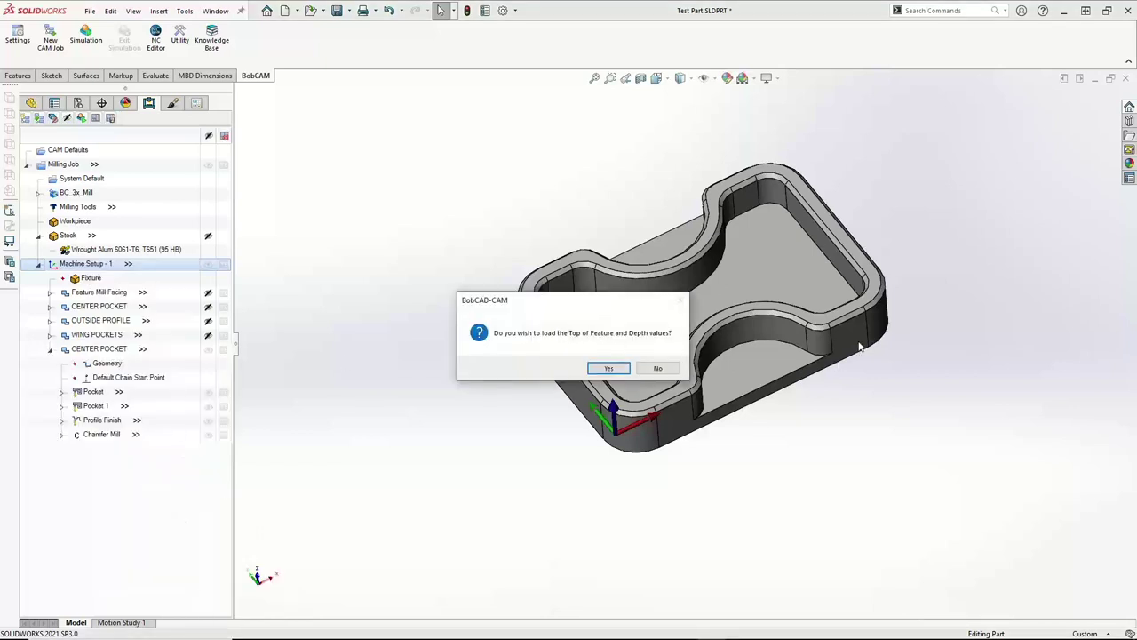
{"action": "left_click", "coordinate": [608, 368]}
Strip the copy's Pocket, Pocket 1 and Profile Finish operations, leaving Chamfer Mill, and compute.
{"action": "right_click", "coordinate": [112, 348]}
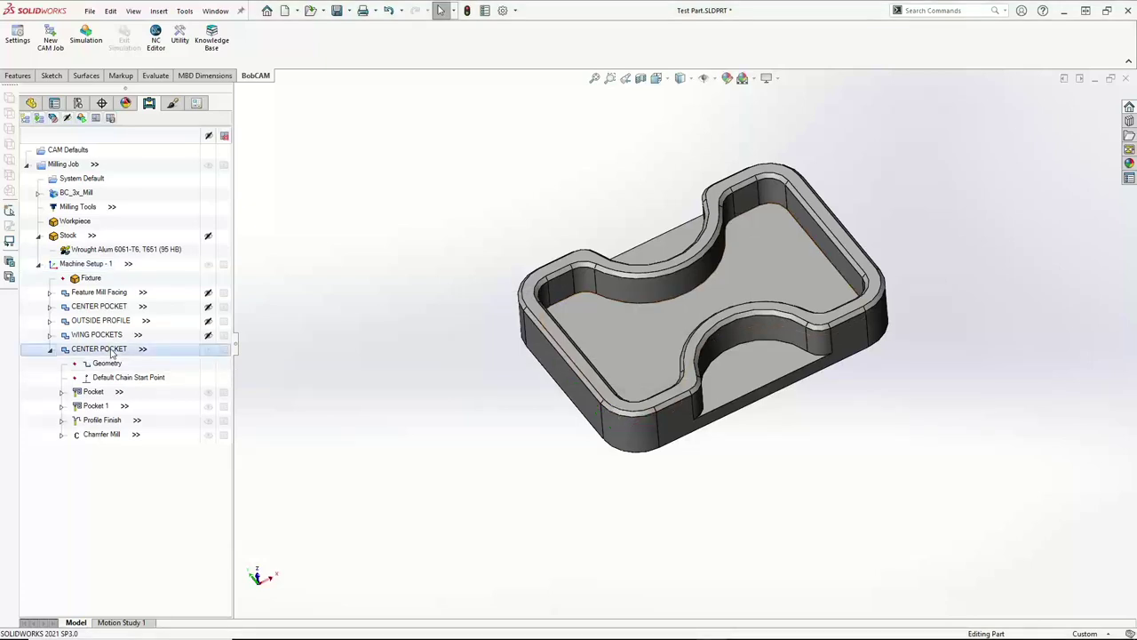
{"action": "left_click", "coordinate": [71, 354]}
{"action": "right_click", "coordinate": [80, 354]}
{"action": "left_click", "coordinate": [102, 359]}
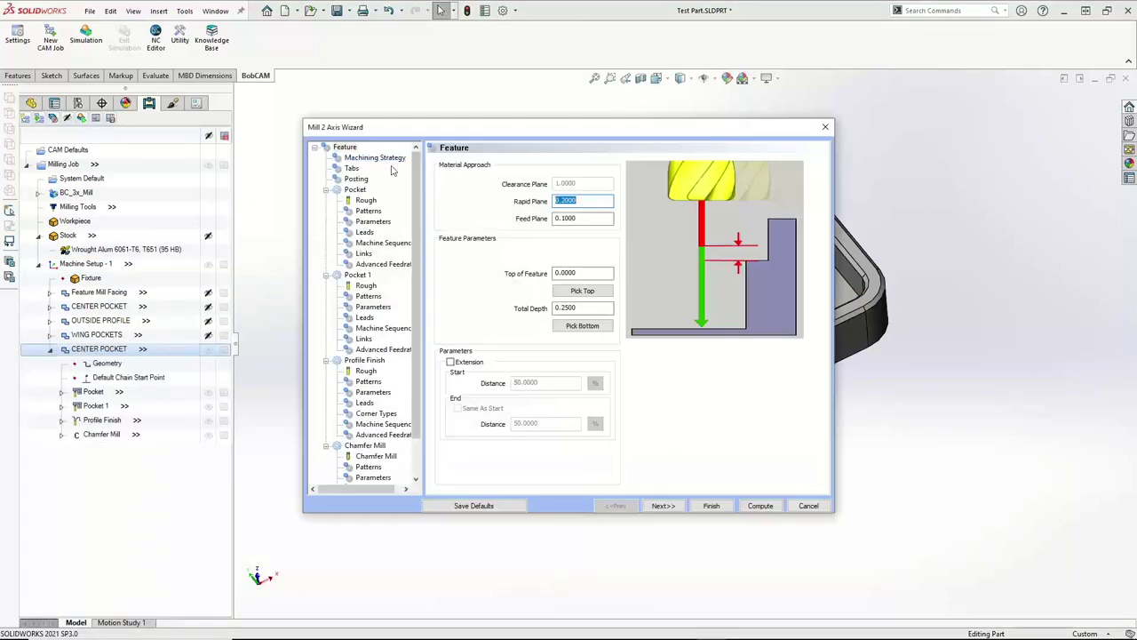
{"action": "left_click", "coordinate": [372, 158]}
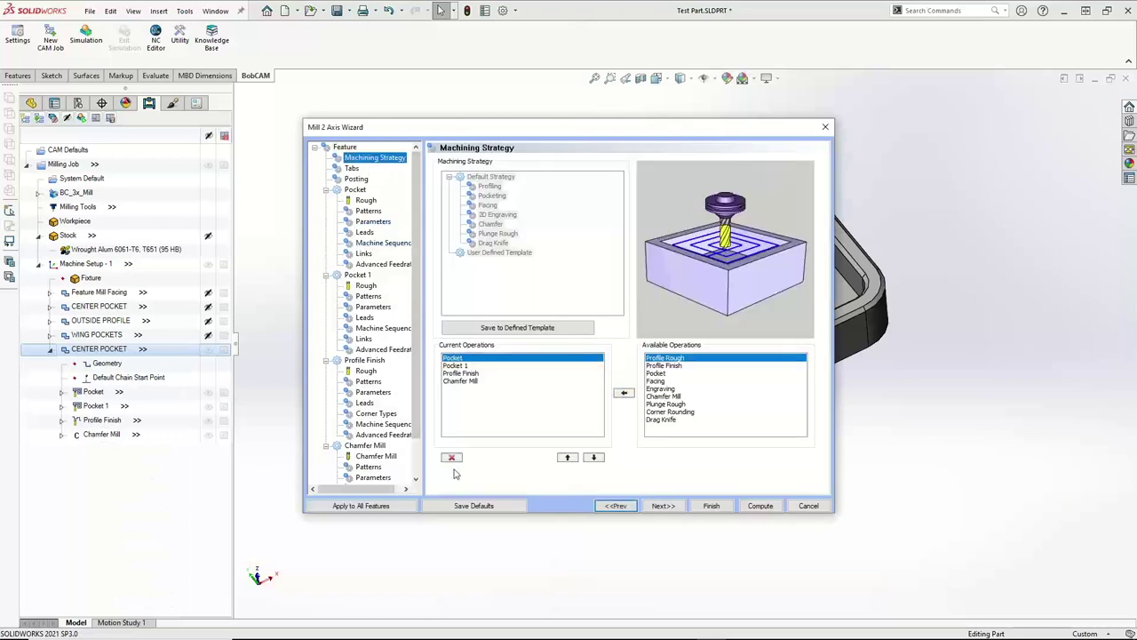
{"action": "left_click", "coordinate": [452, 456]}
{"action": "left_click", "coordinate": [451, 457]}
{"action": "left_click", "coordinate": [451, 457]}
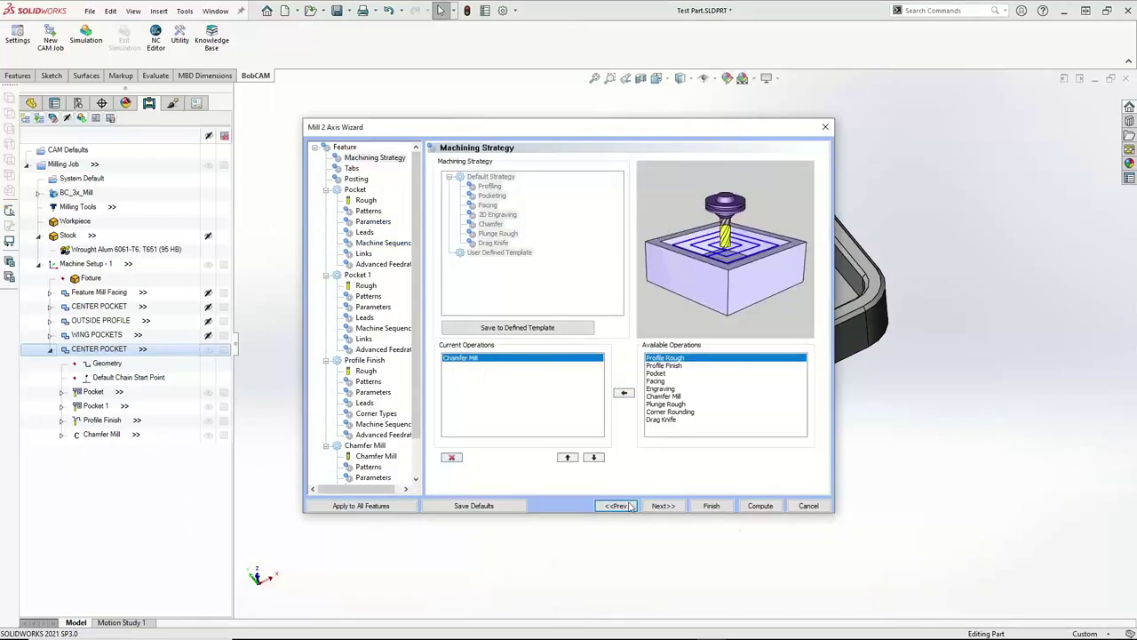
{"action": "left_click", "coordinate": [760, 506]}
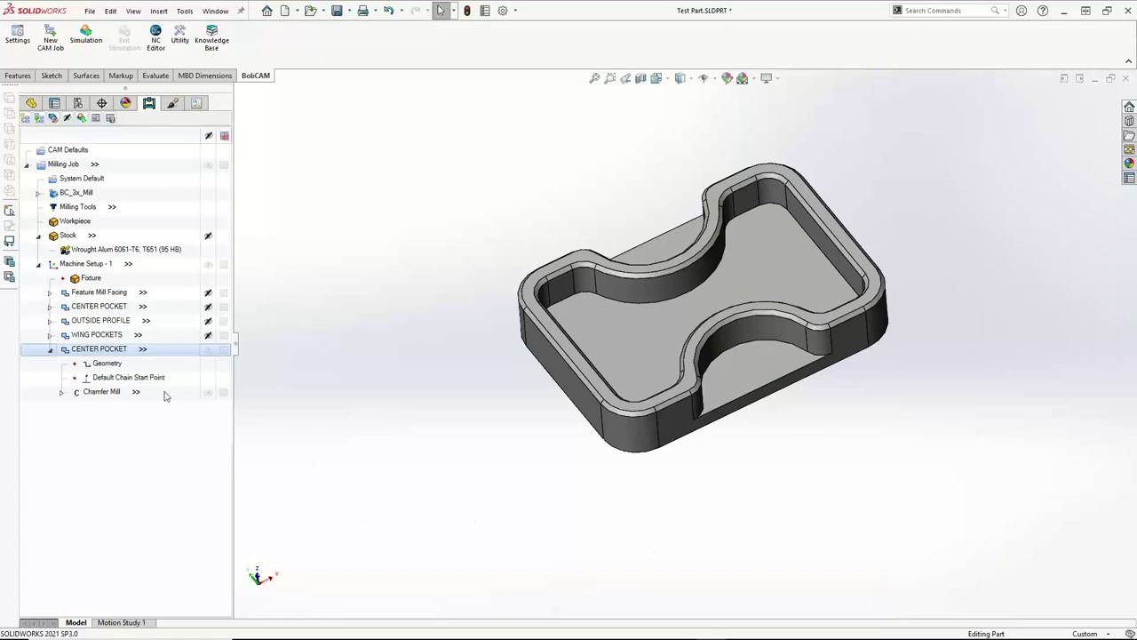
Reselect the copied feature's geometry as the tangent loop of the part's top edges.
{"action": "right_click", "coordinate": [106, 363]}
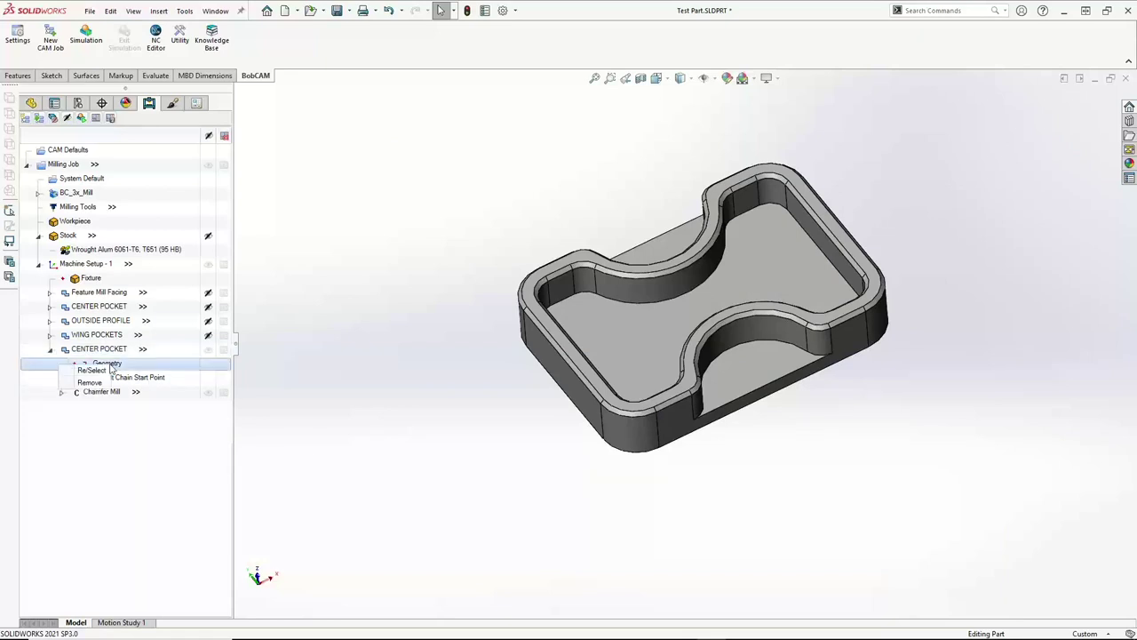
{"action": "left_click", "coordinate": [93, 369]}
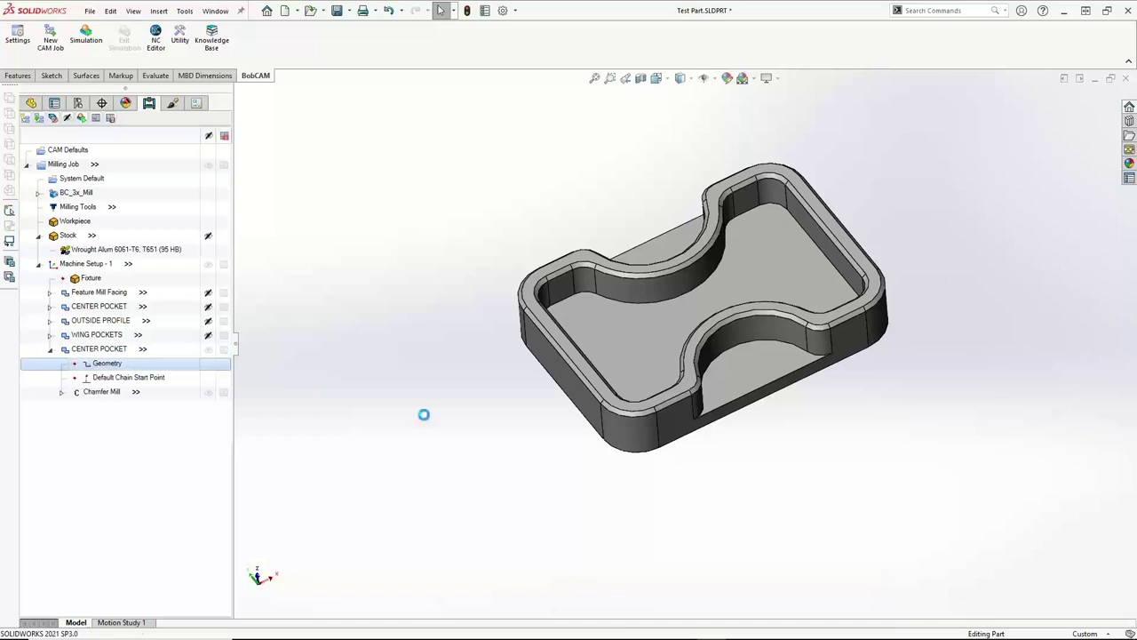
{"action": "right_click", "coordinate": [582, 383]}
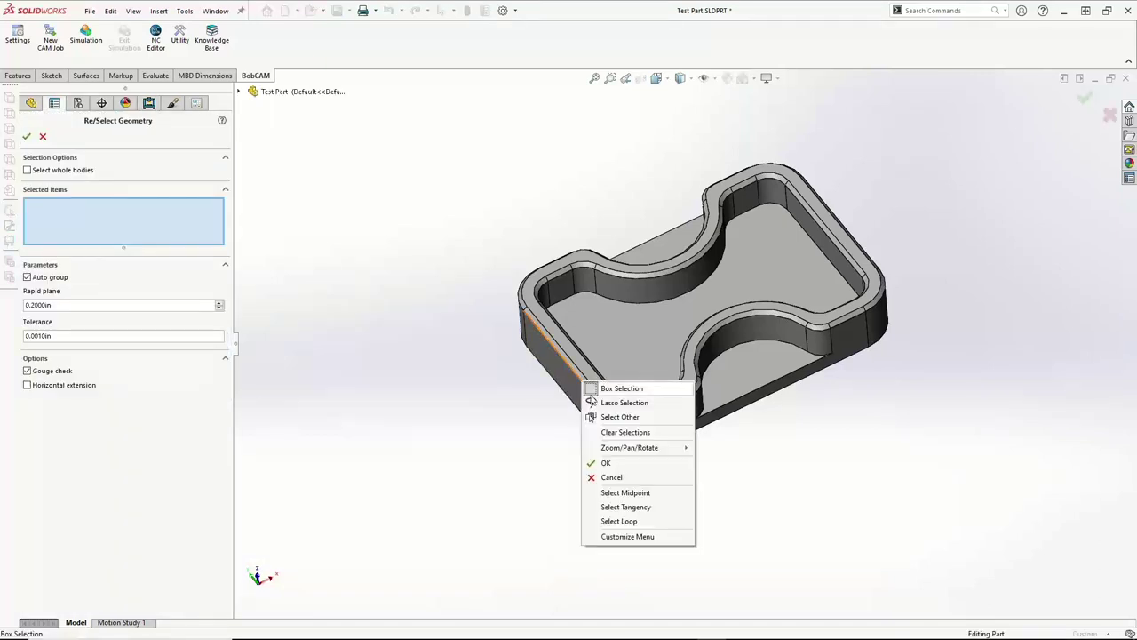
{"action": "left_click", "coordinate": [616, 508]}
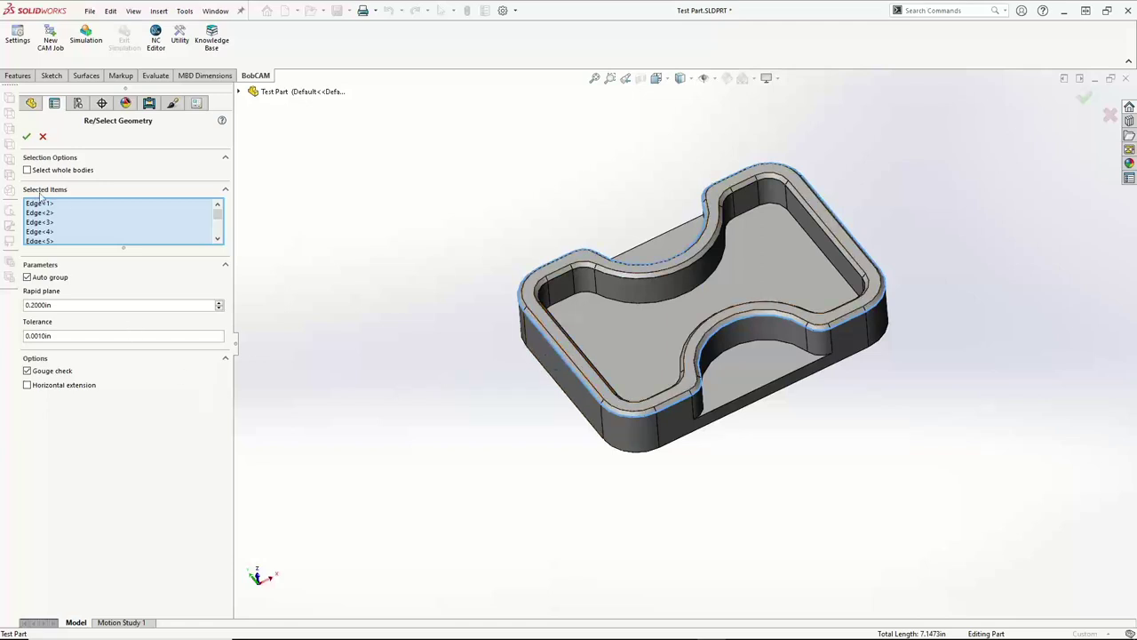
{"action": "left_click", "coordinate": [30, 137]}
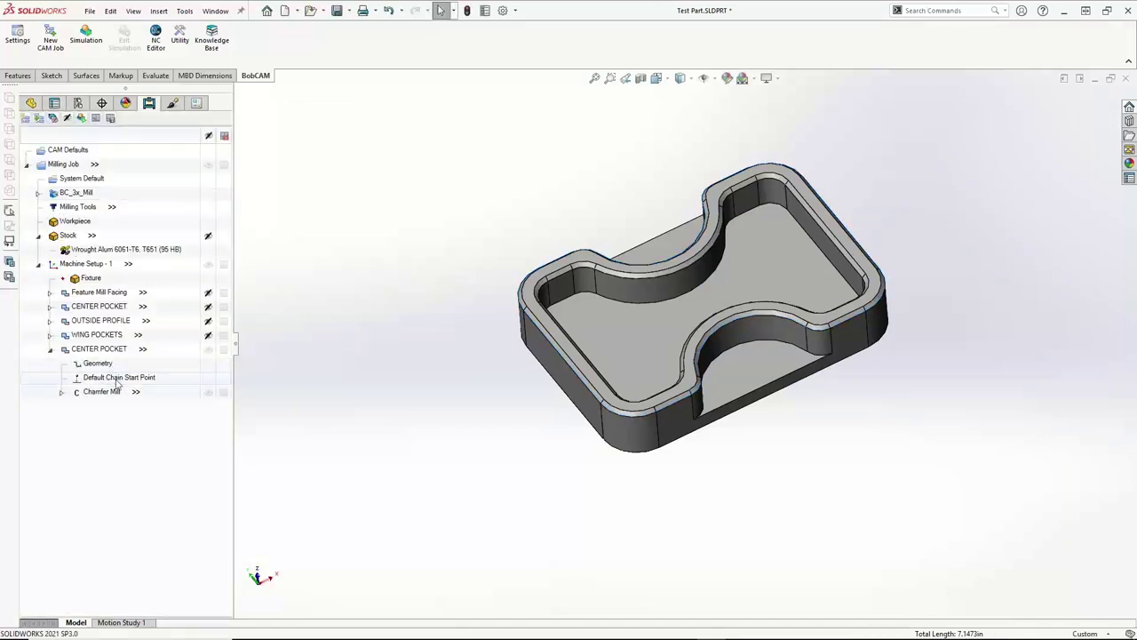
Move the chain start point onto the part's left outer edge and confirm it.
{"action": "right_click", "coordinate": [113, 381]}
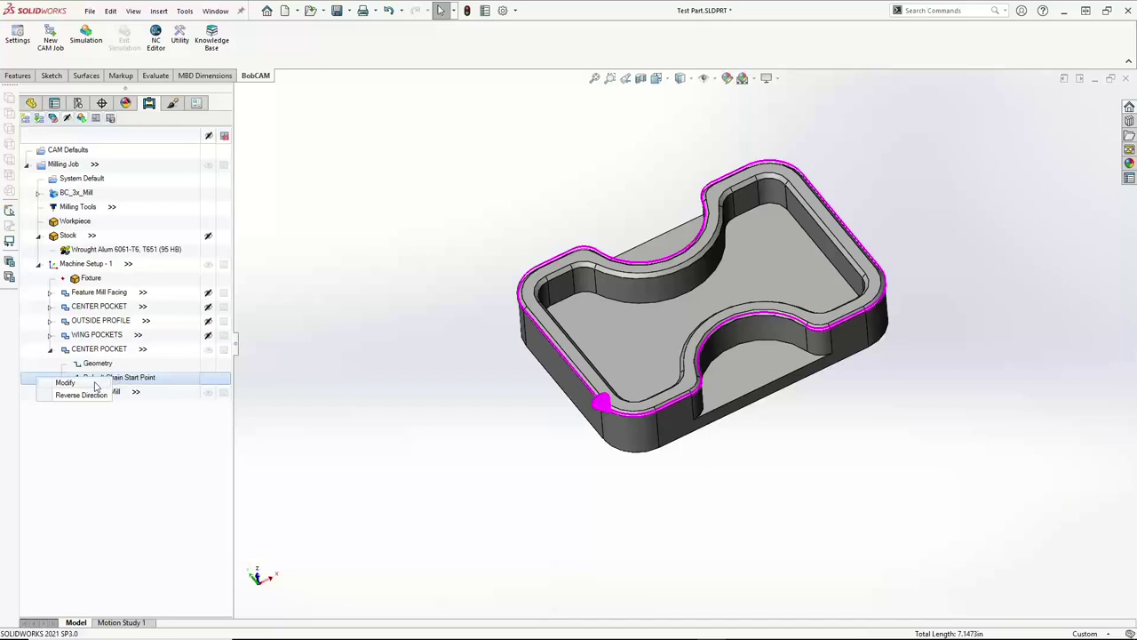
{"action": "left_click", "coordinate": [66, 383]}
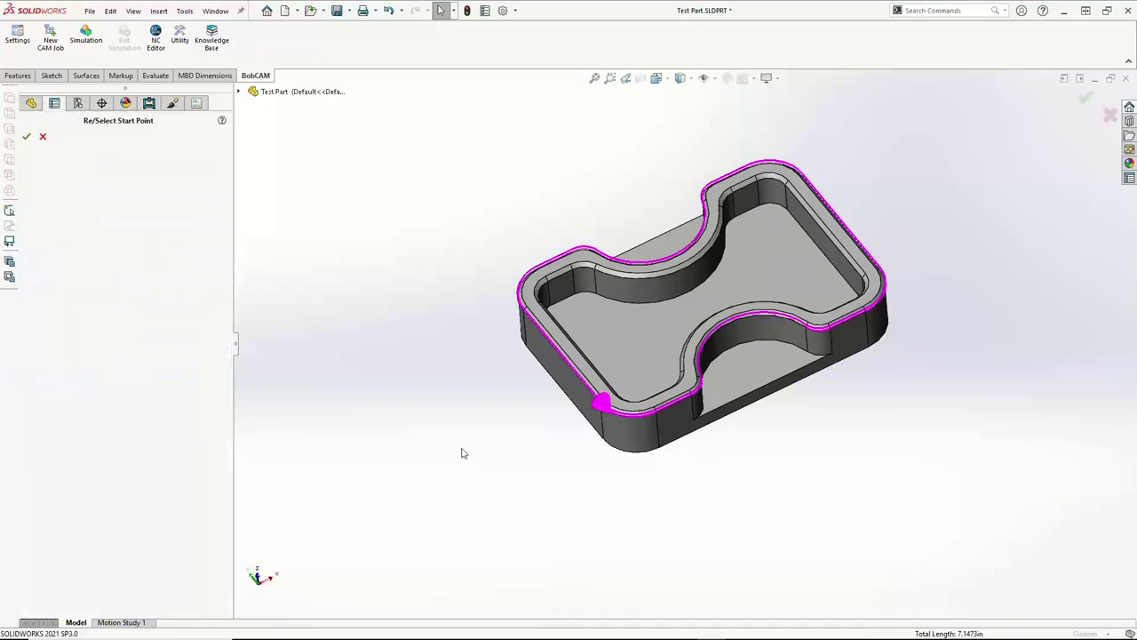
{"action": "left_click", "coordinate": [563, 354]}
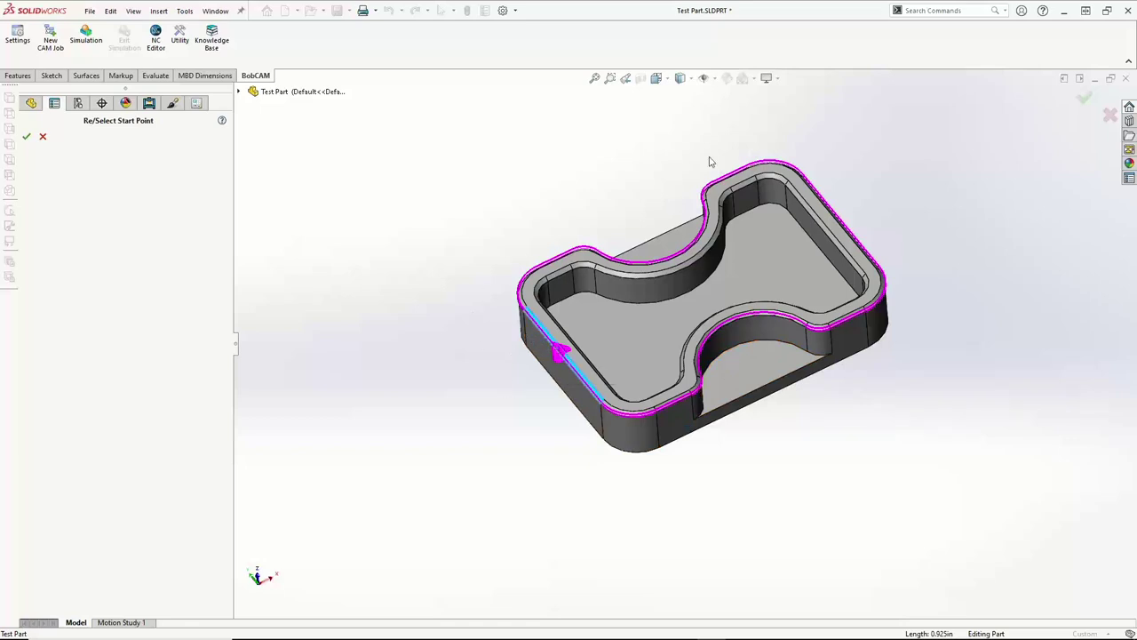
{"action": "left_click", "coordinate": [26, 138]}
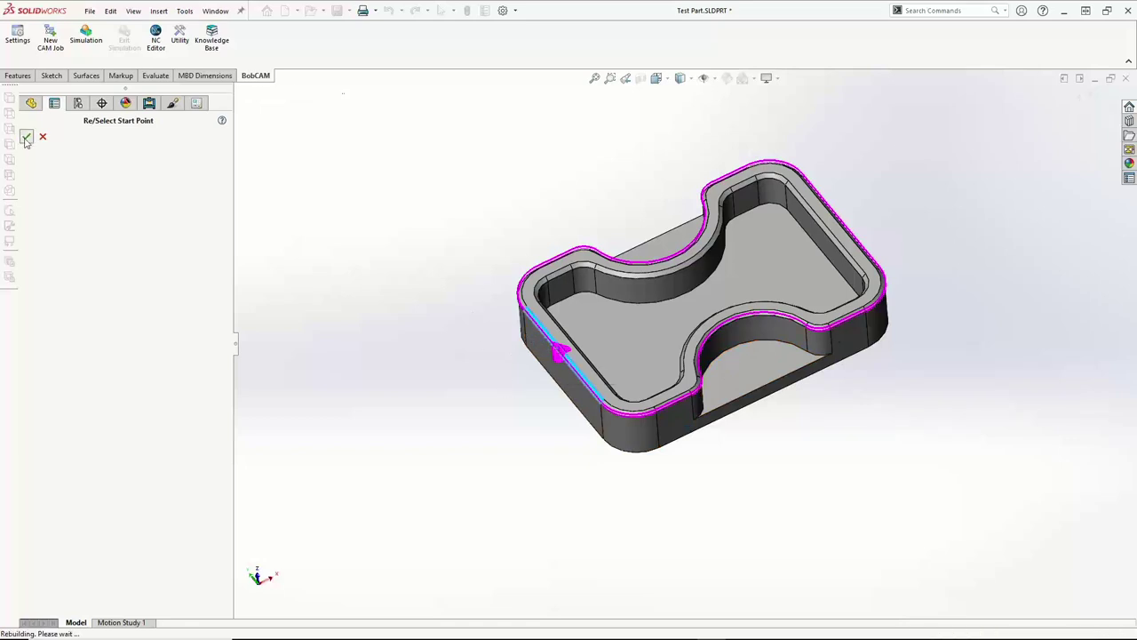
{"action": "right_click", "coordinate": [86, 350]}
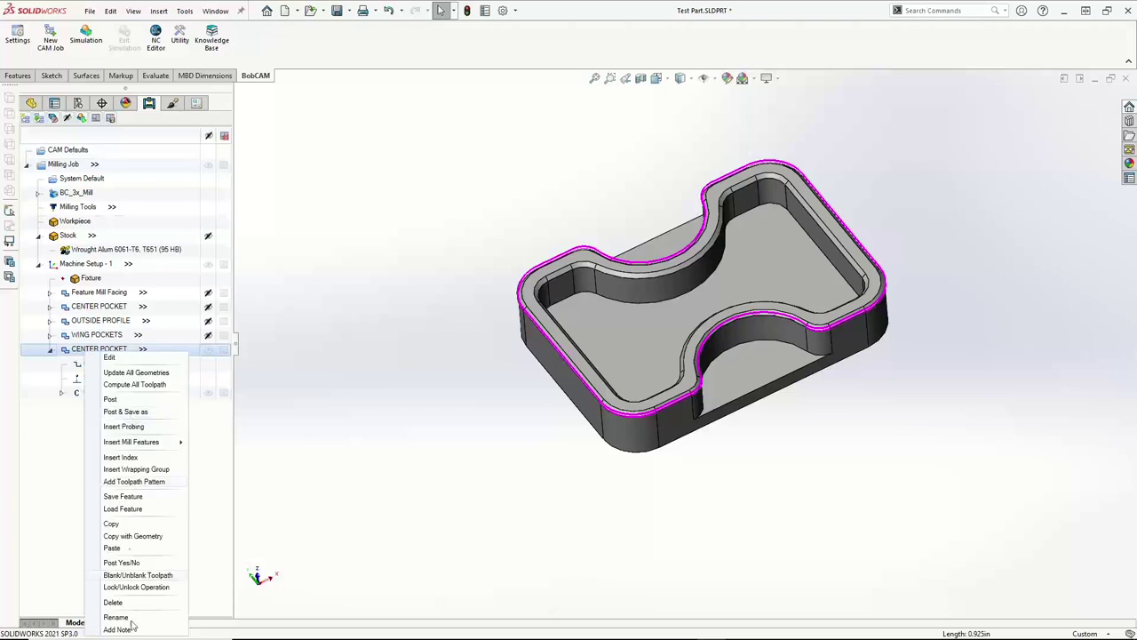
Rename the copied operation to TOP CHAMFER and compute its toolpath.
{"action": "left_click", "coordinate": [134, 619]}
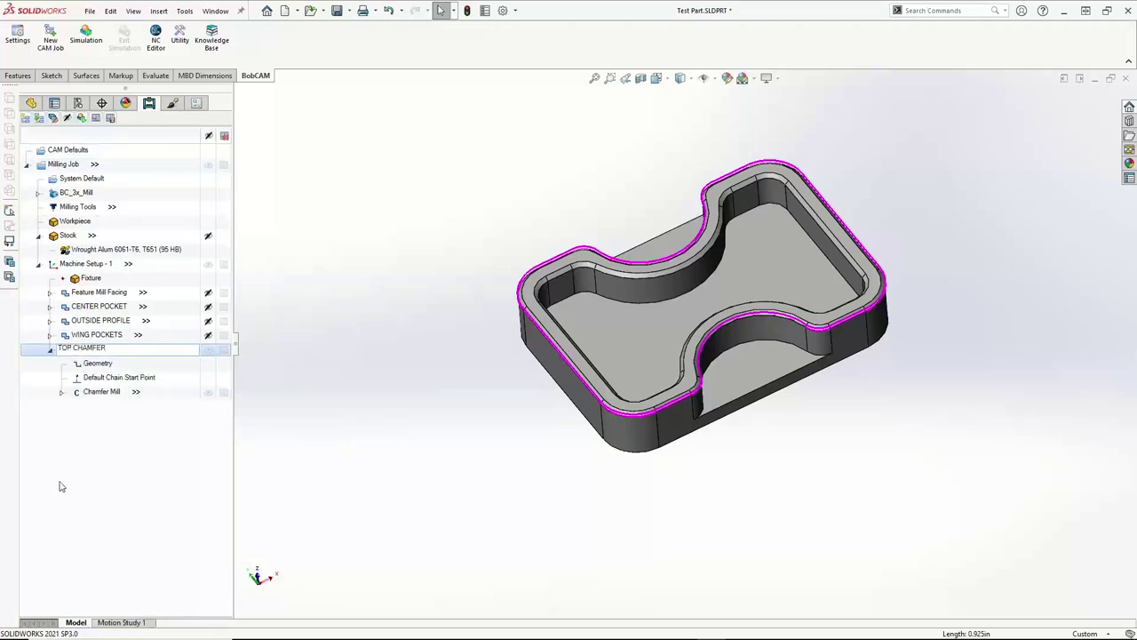
{"action": "type", "text": "TOP CHAMFER"}
{"action": "key", "text": "Return"}
{"action": "right_click", "coordinate": [107, 352]}
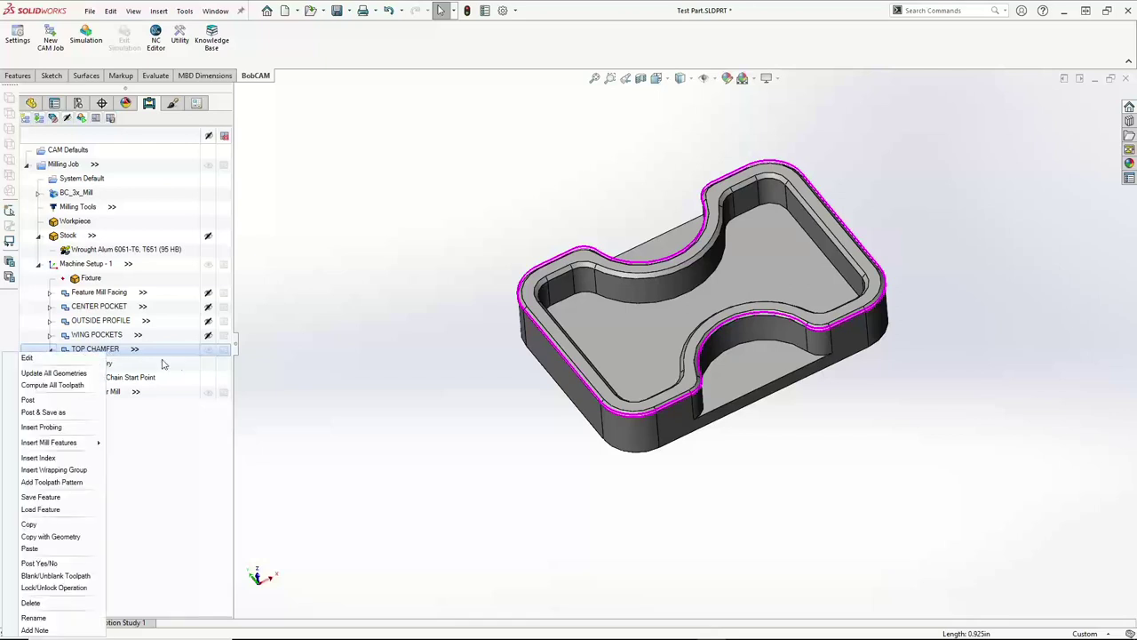
{"action": "left_click", "coordinate": [68, 387]}
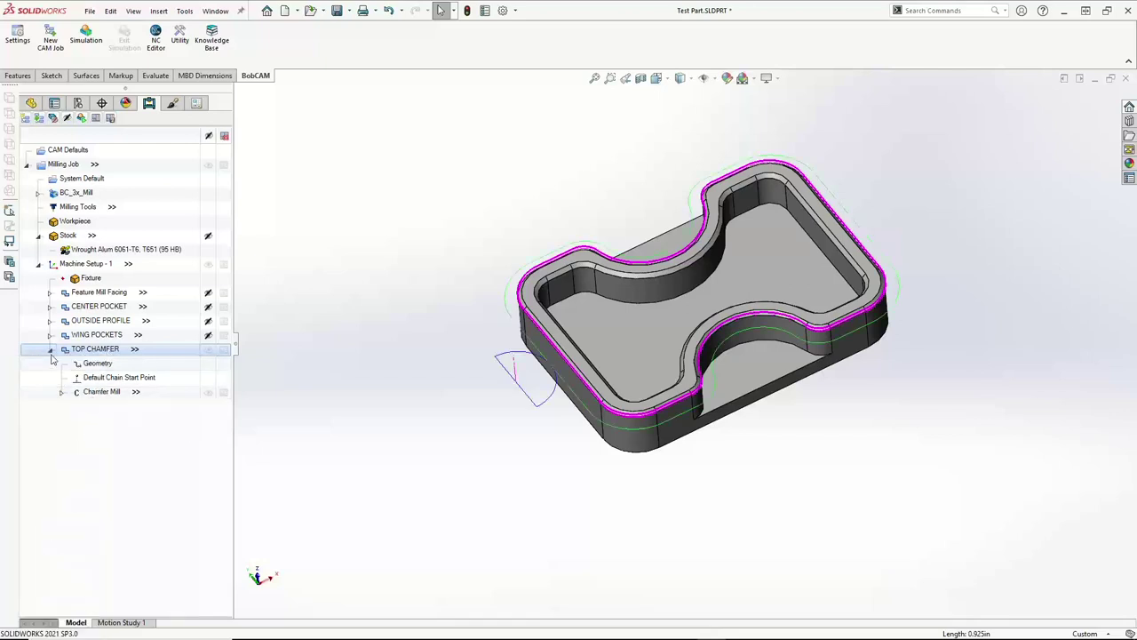
{"action": "left_click", "coordinate": [50, 348]}
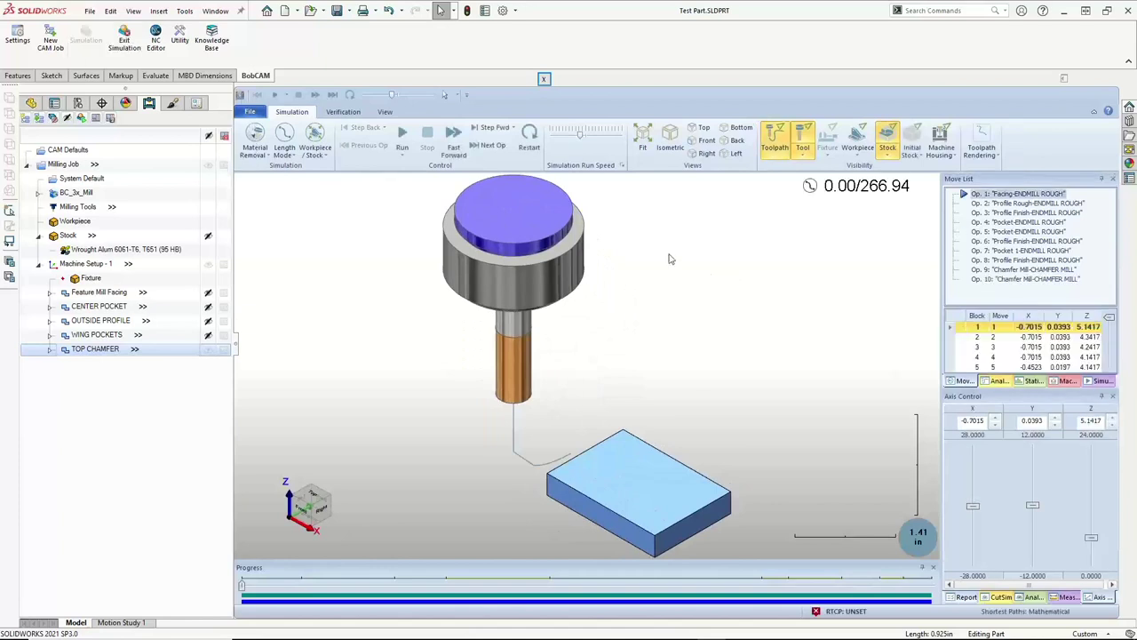
Play the machining simulation and pause it partway through.
{"action": "scroll", "coordinate": [622, 378], "scroll_direction": "down", "scroll_amount": 3}
{"action": "scroll", "coordinate": [636, 433], "scroll_direction": "up", "scroll_amount": 4}
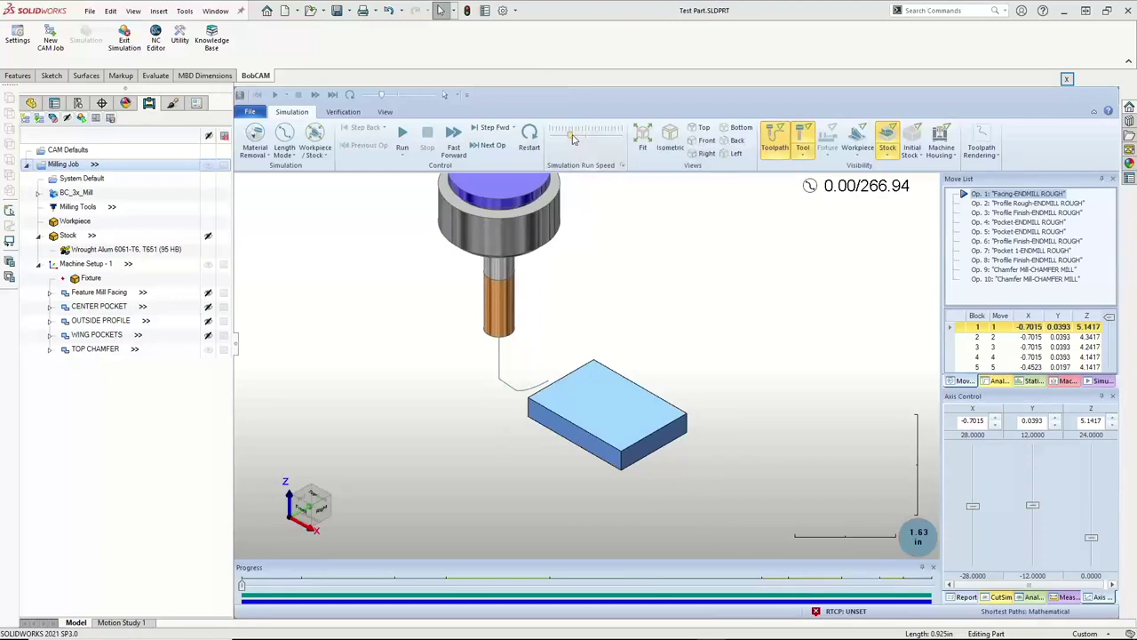
{"action": "left_click", "coordinate": [405, 135]}
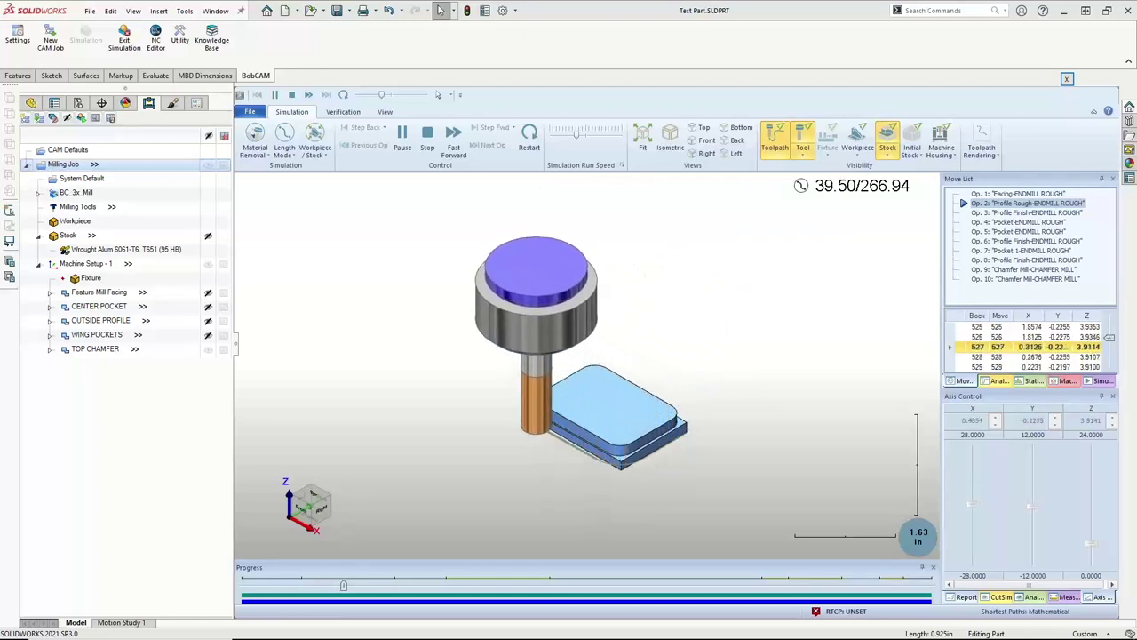
{"action": "left_click", "coordinate": [402, 135]}
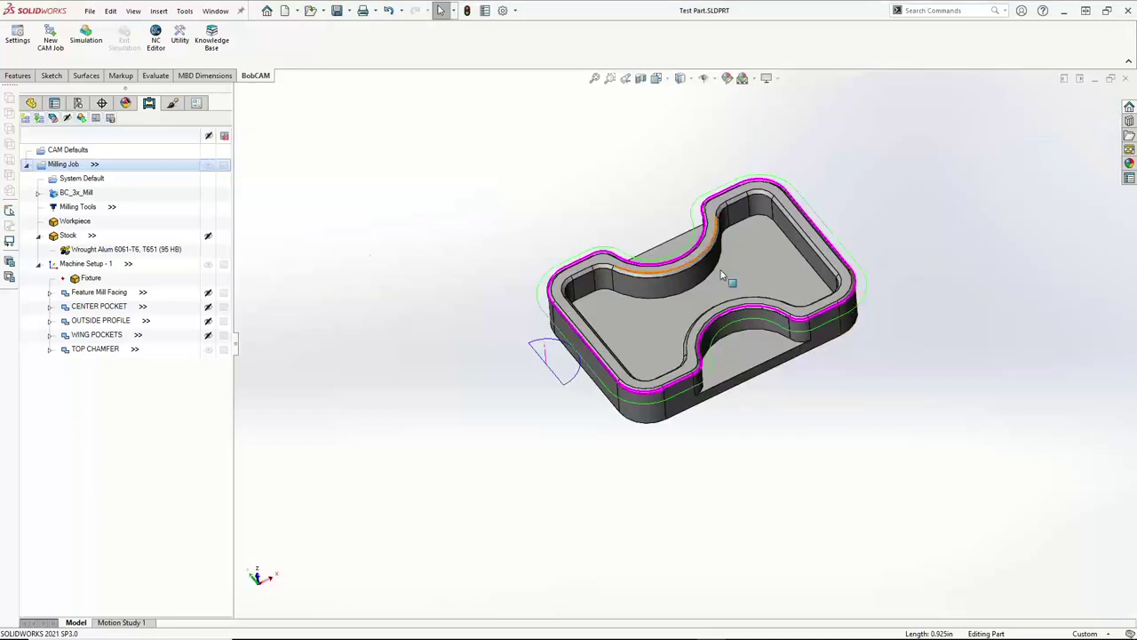
Set the job's machining order to Individual Feature, accept the posting-order reset, and save the part.
{"action": "right_click", "coordinate": [64, 168]}
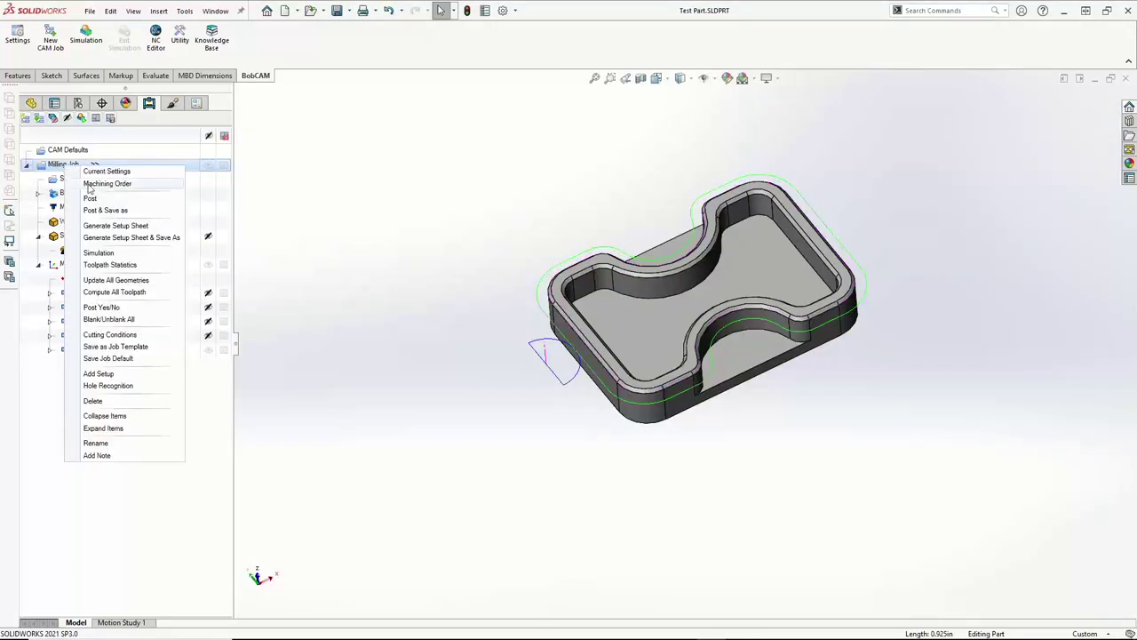
{"action": "left_click", "coordinate": [89, 185]}
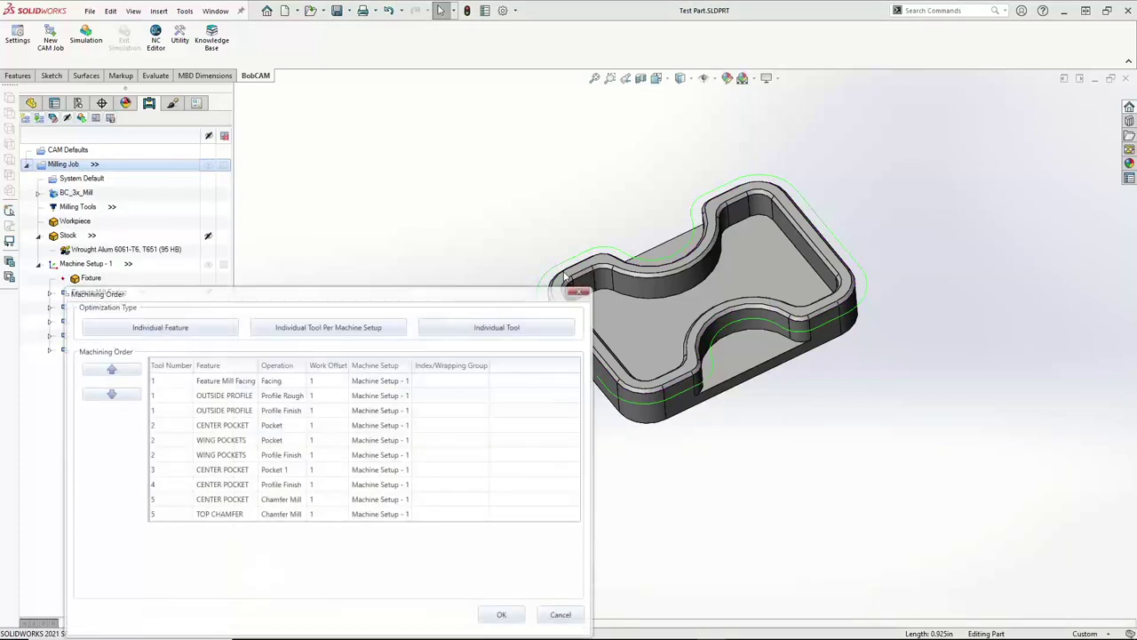
{"action": "left_click_drag", "start_coordinate": [451, 305], "coordinate": [782, 133]}
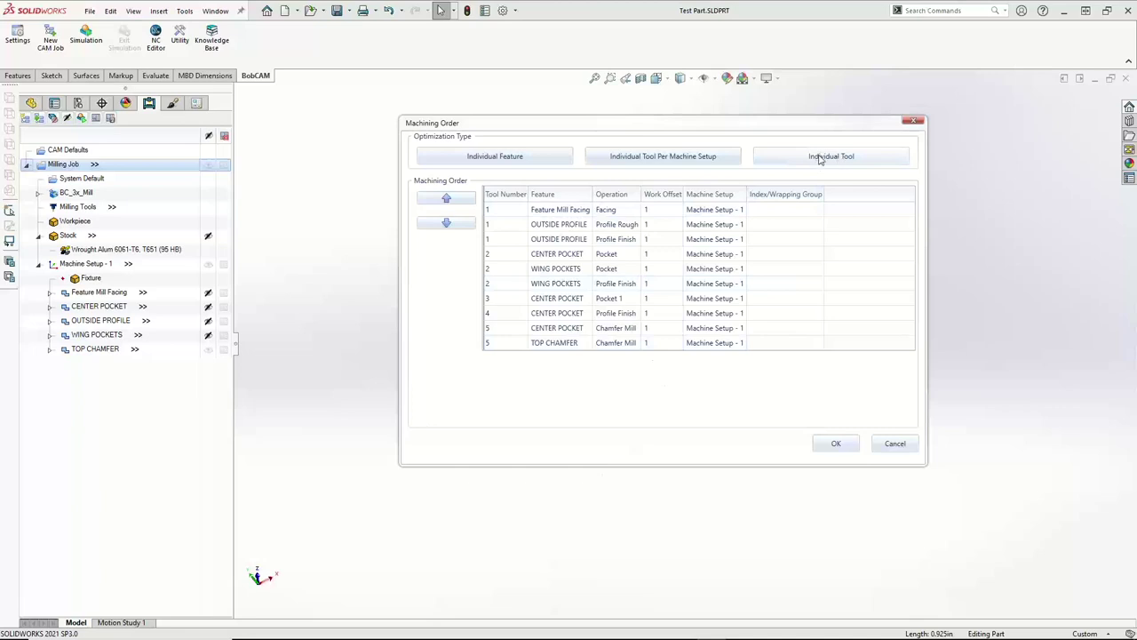
{"action": "left_click", "coordinate": [543, 158]}
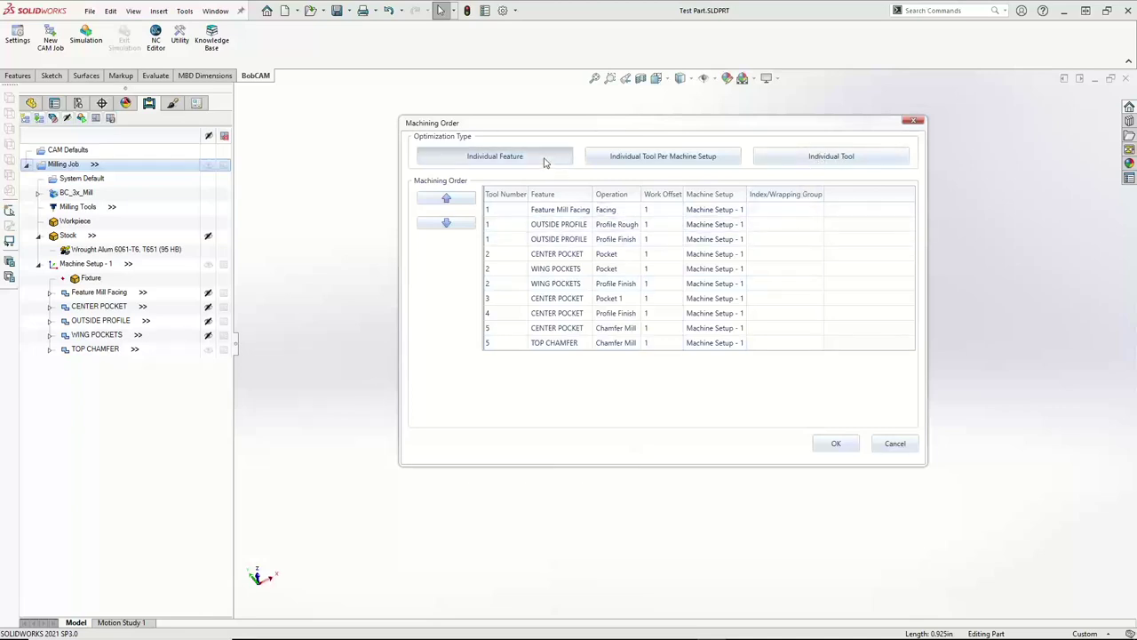
{"action": "left_click", "coordinate": [684, 315]}
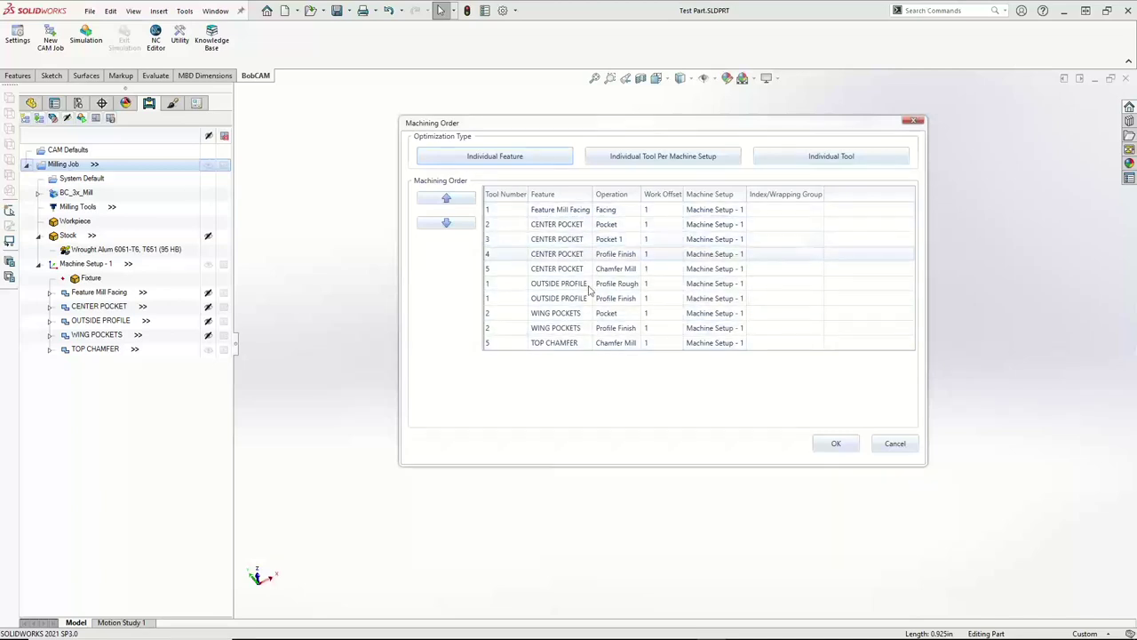
{"action": "left_click", "coordinate": [835, 443]}
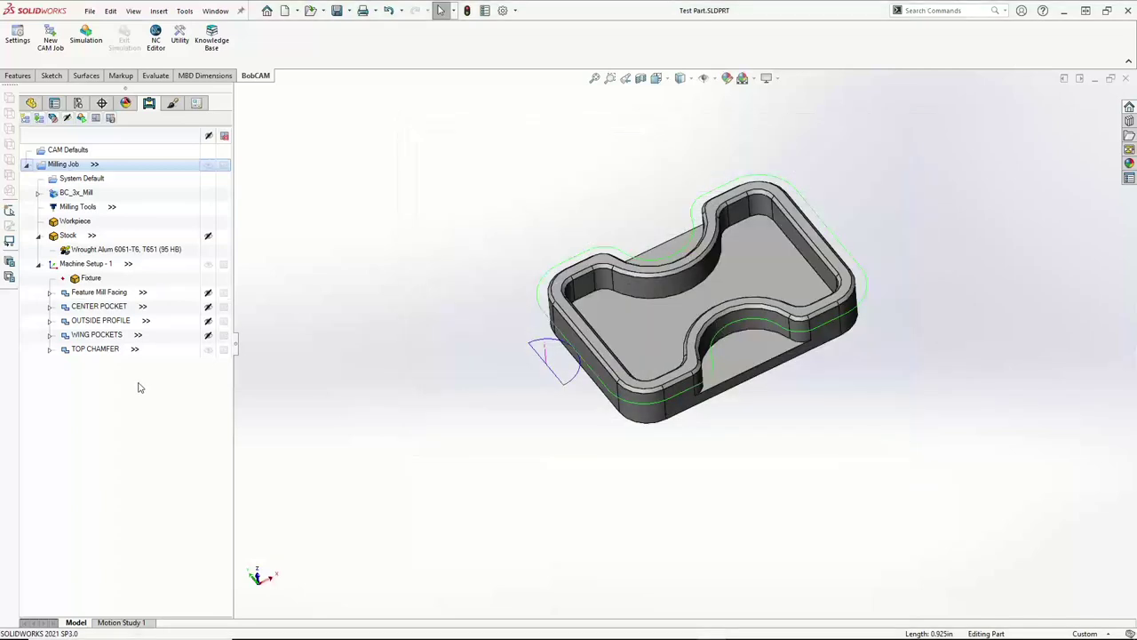
{"action": "left_click", "coordinate": [337, 11]}
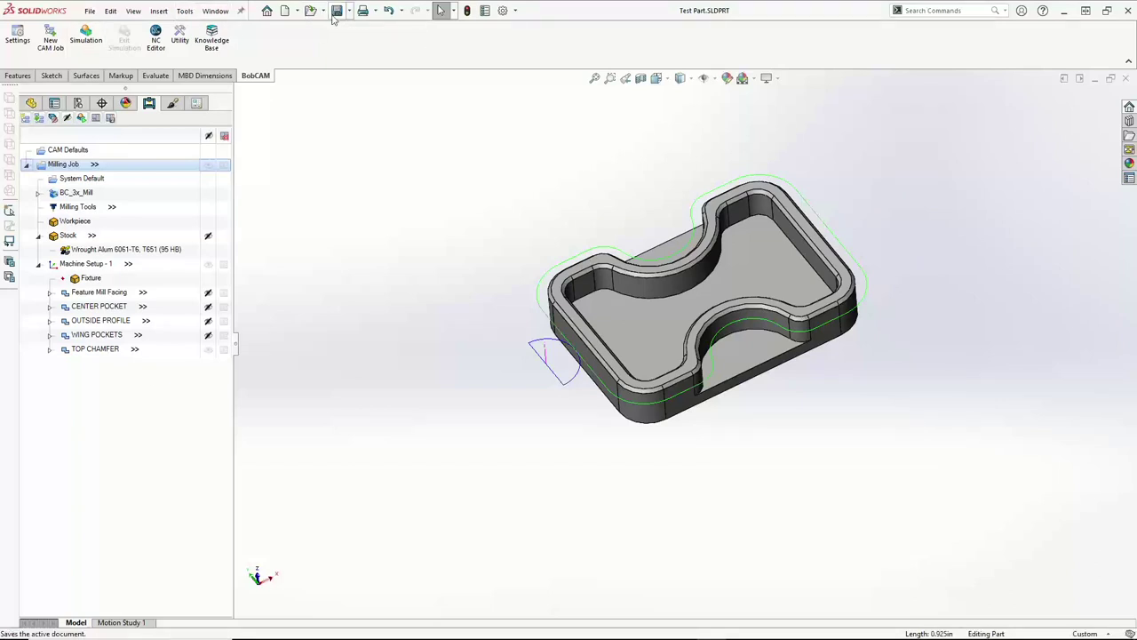
Run the full-job simulation at reduced speed through all ten operations, then close it.
{"action": "left_click", "coordinate": [87, 40]}
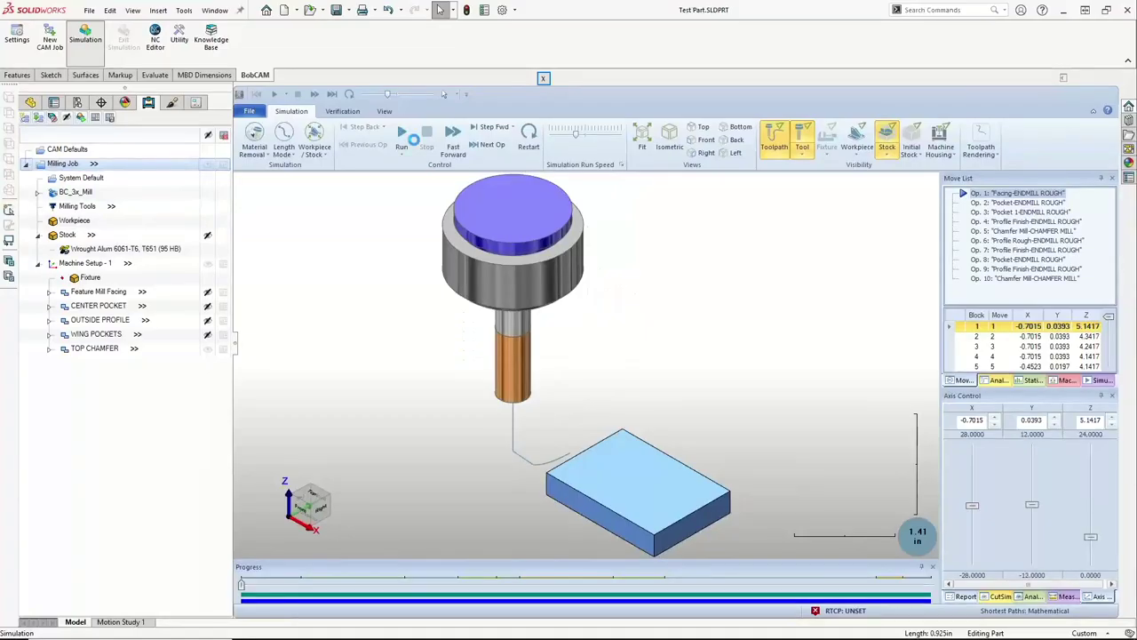
{"action": "left_click", "coordinate": [414, 139]}
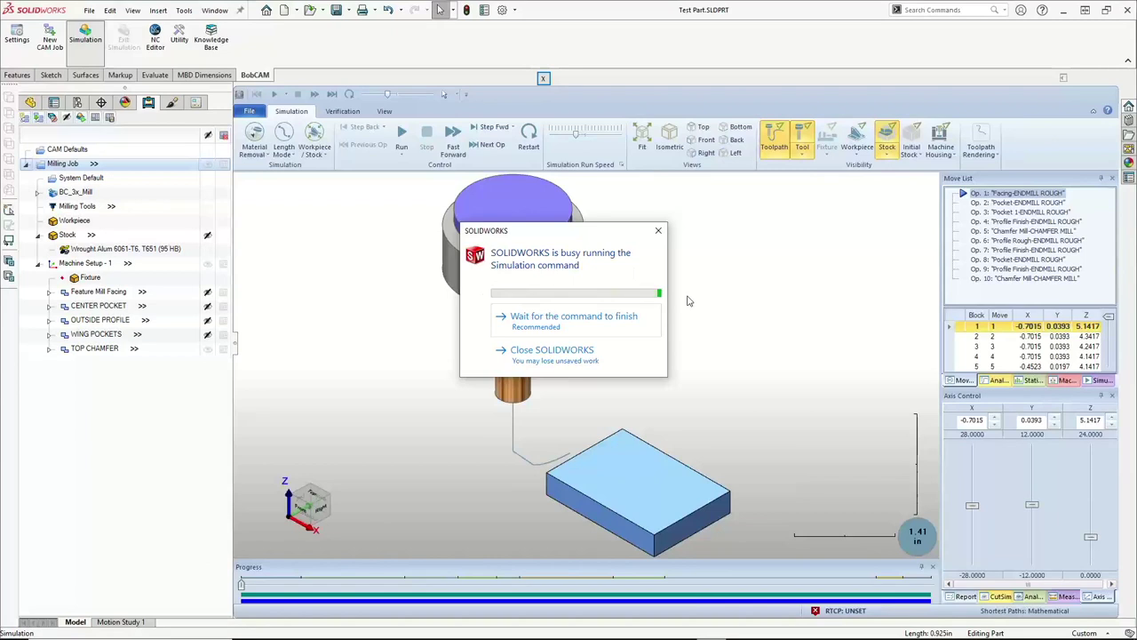
{"action": "left_click", "coordinate": [404, 133]}
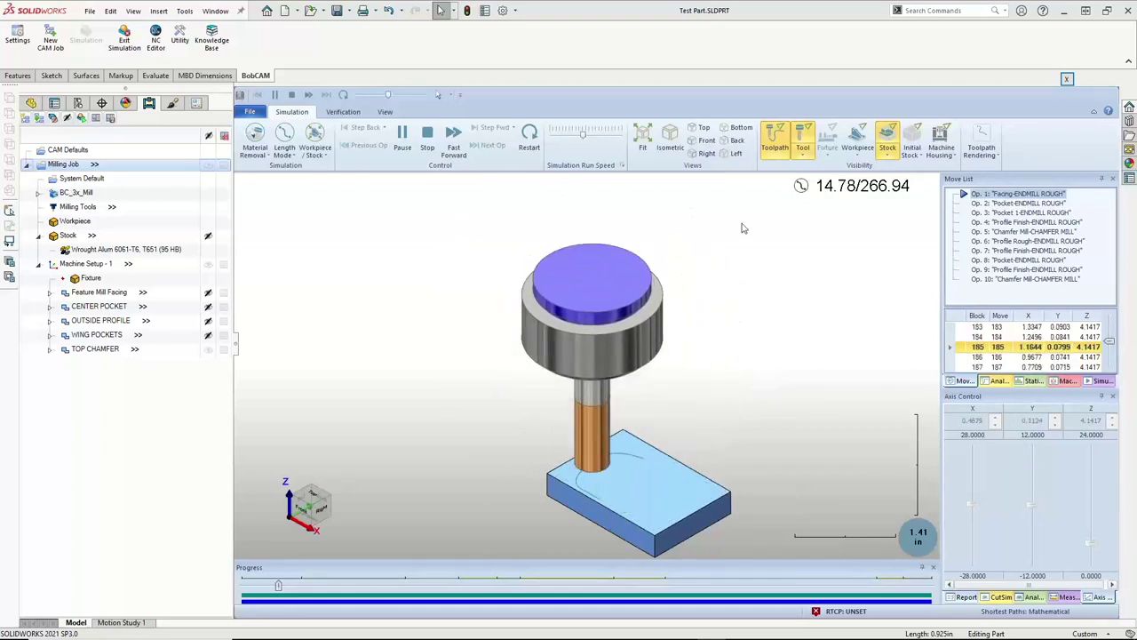
{"action": "scroll", "coordinate": [744, 229], "scroll_direction": "up", "scroll_amount": 5}
{"action": "scroll", "coordinate": [694, 326], "scroll_direction": "down", "scroll_amount": 5}
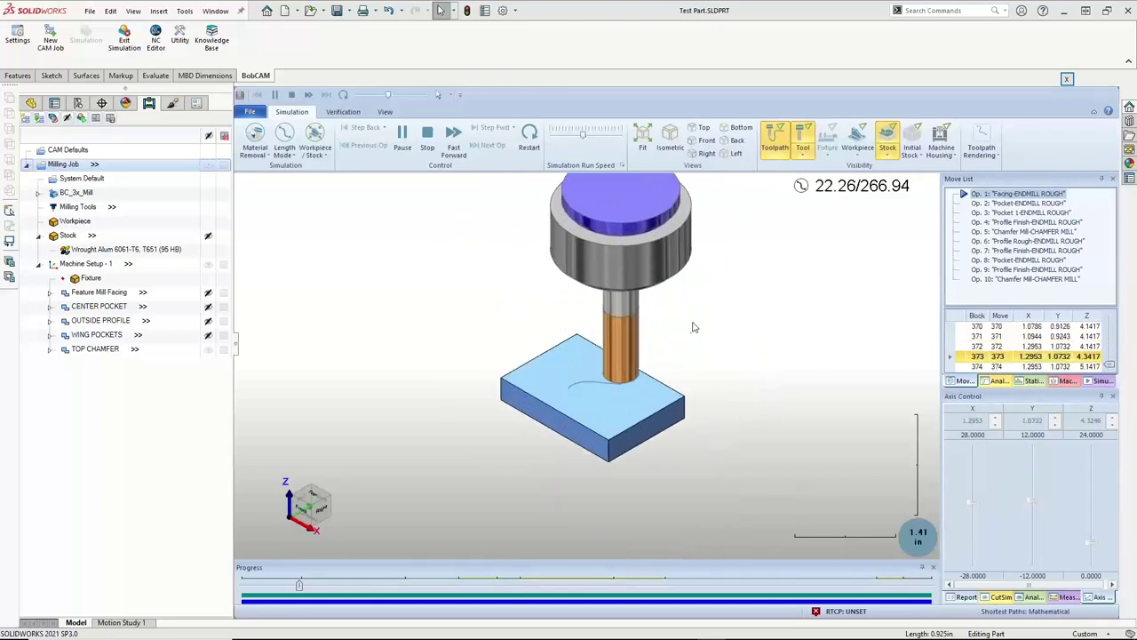
{"action": "left_click_drag", "start_coordinate": [583, 134], "coordinate": [586, 144]}
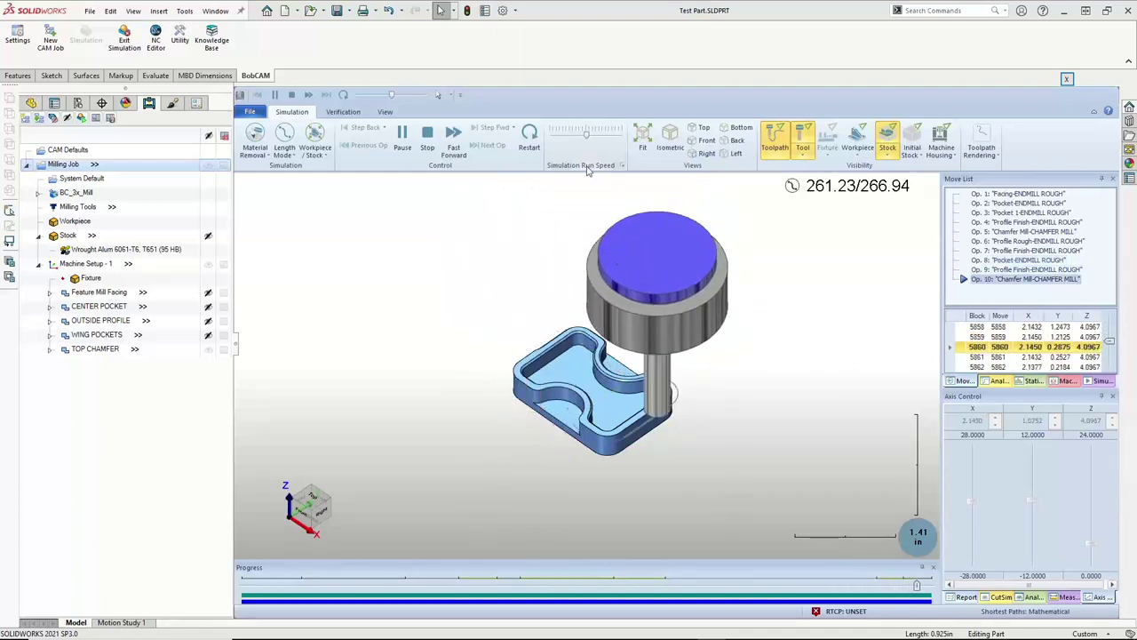
{"action": "mouse_move", "coordinate": [620, 411]}
{"action": "middle_mouse_down"}
{"action": "mouse_move", "coordinate": [629, 458]}
{"action": "mouse_move", "coordinate": [625, 392]}
{"action": "mouse_move", "coordinate": [597, 355]}
{"action": "mouse_move", "coordinate": [617, 404]}
{"action": "middle_mouse_up"}
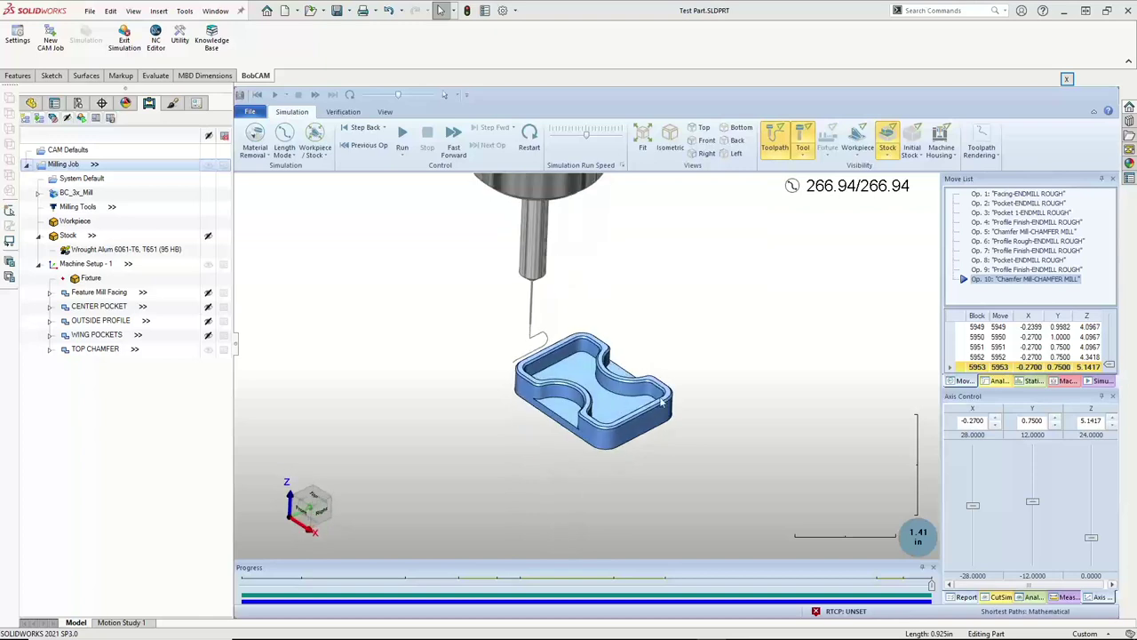
{"action": "left_click", "coordinate": [1067, 80]}
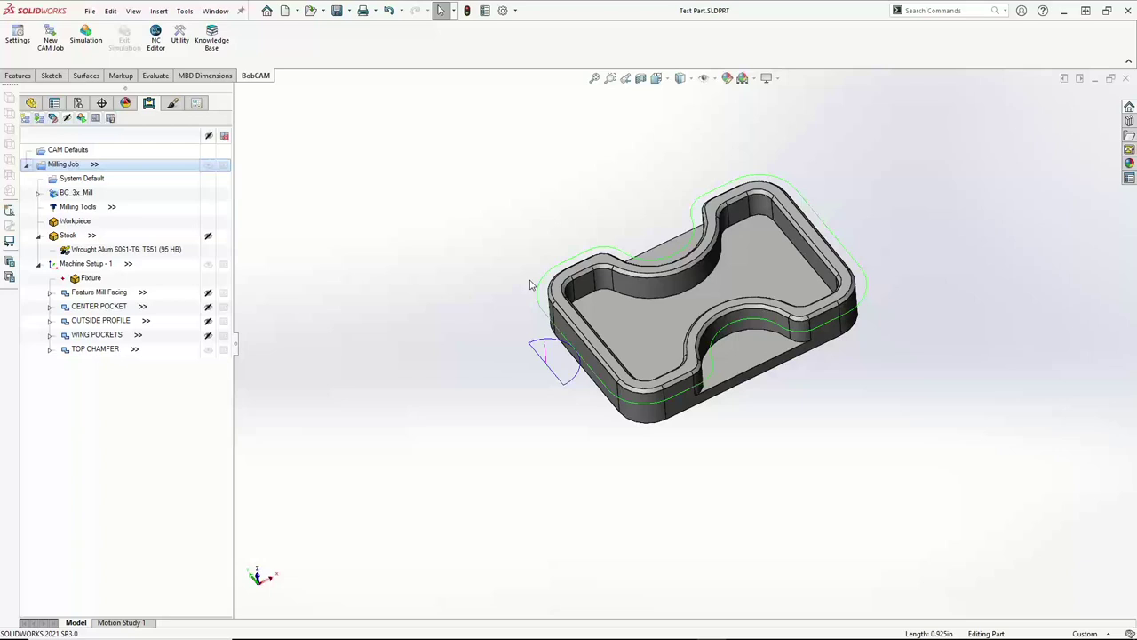
{"action": "middle_click_drag", "start_coordinate": [630, 447], "coordinate": [805, 462]}
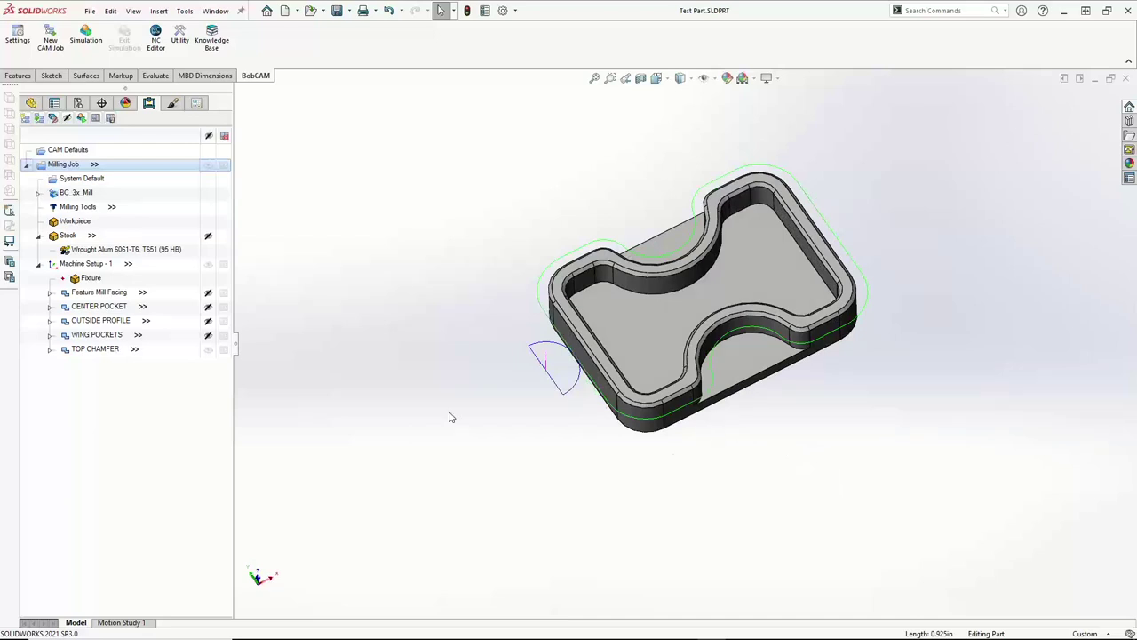
{"action": "middle_click_drag", "start_coordinate": [449, 417], "coordinate": [700, 461]}
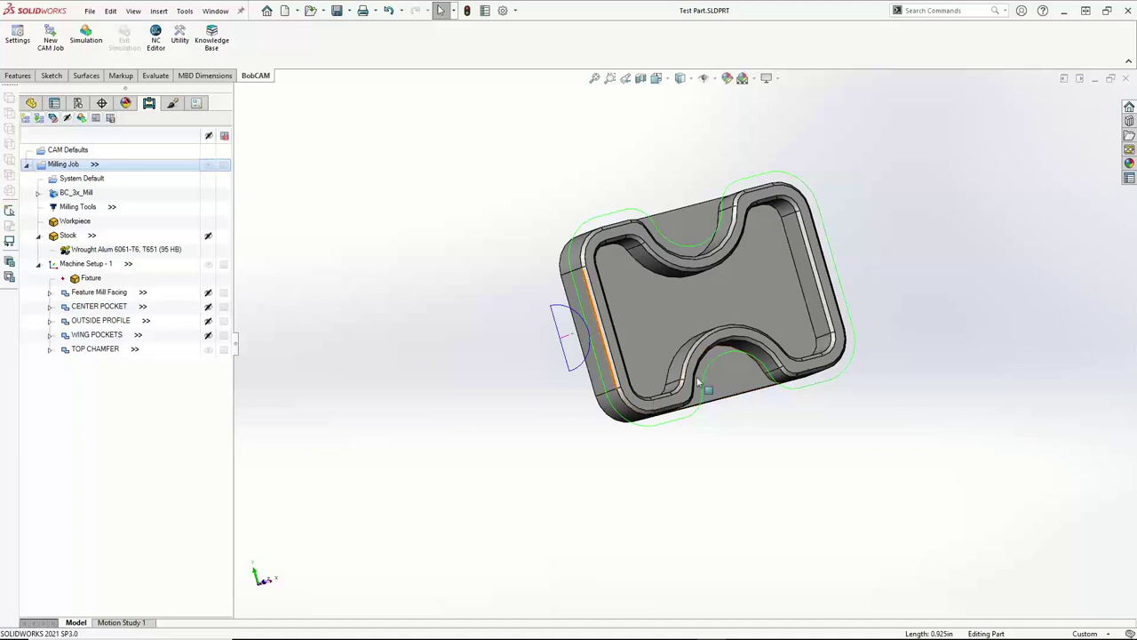
{"action": "middle_click_drag", "start_coordinate": [678, 460], "coordinate": [833, 480]}
{"action": "middle_click_drag", "start_coordinate": [714, 477], "coordinate": [768, 403]}
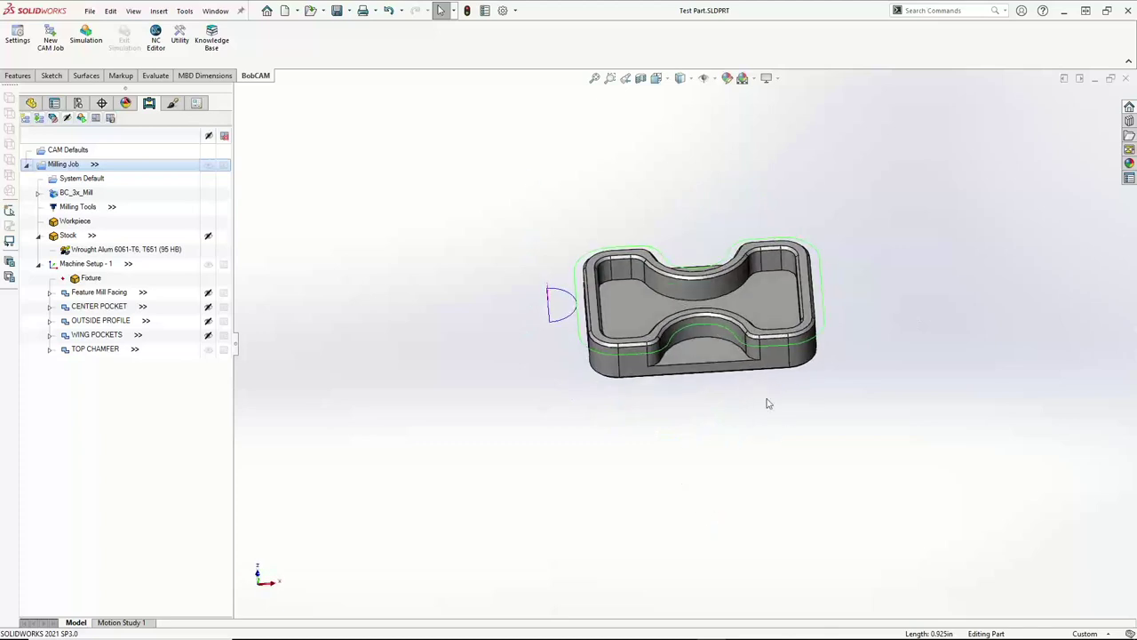
{"action": "middle_click_drag", "start_coordinate": [888, 236], "coordinate": [782, 445]}
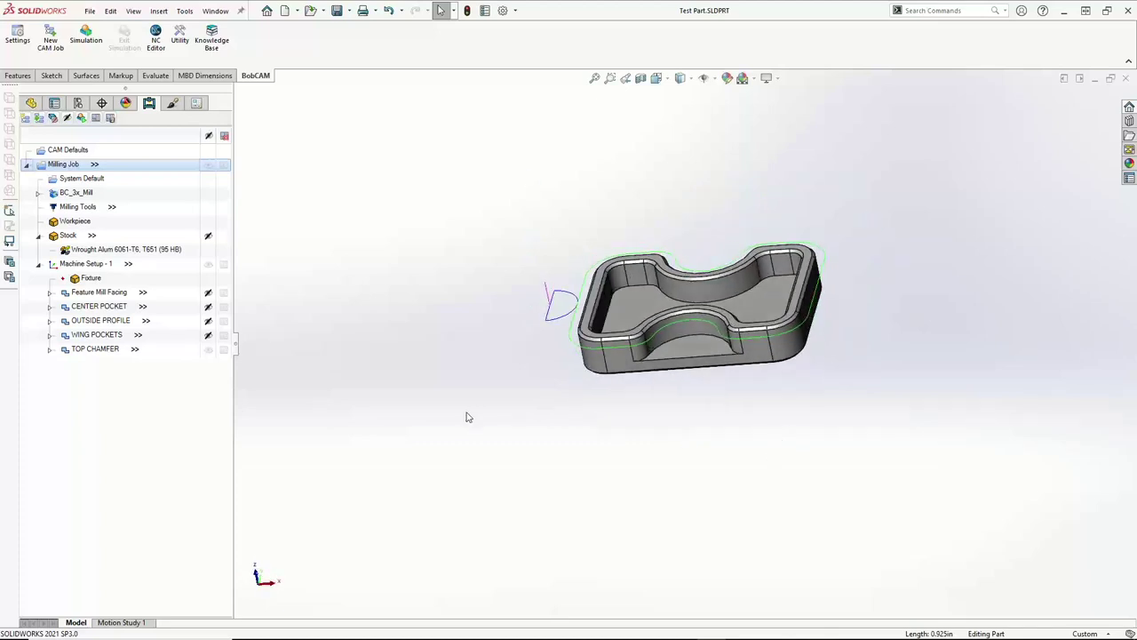
{"action": "middle_click_drag", "start_coordinate": [468, 417], "coordinate": [899, 379]}
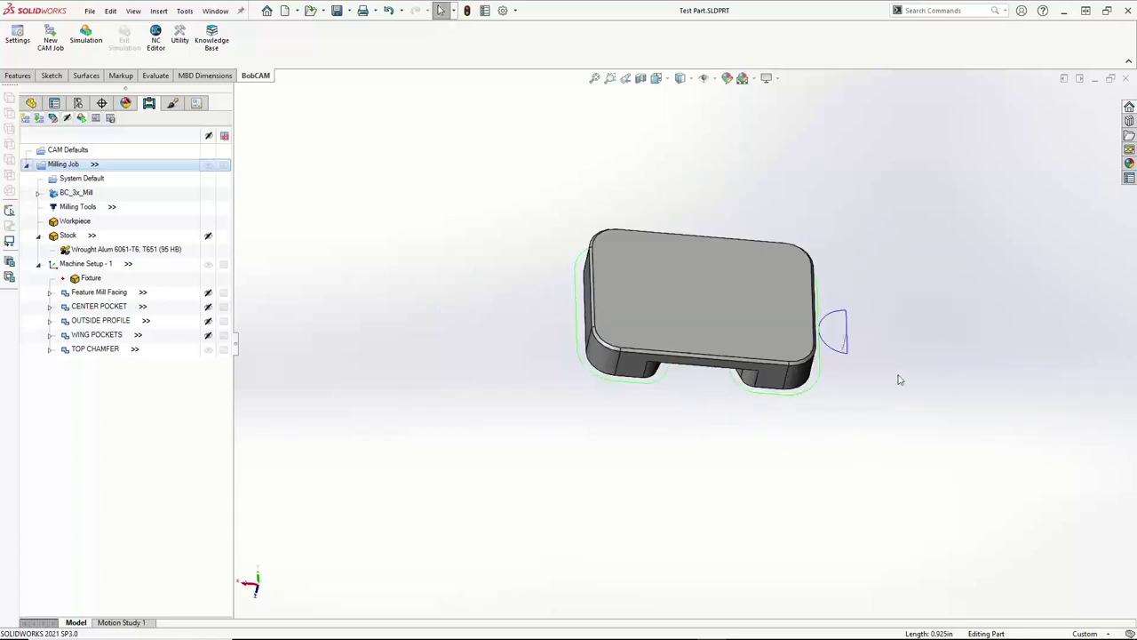
{"action": "middle_click_drag", "start_coordinate": [540, 304], "coordinate": [706, 333]}
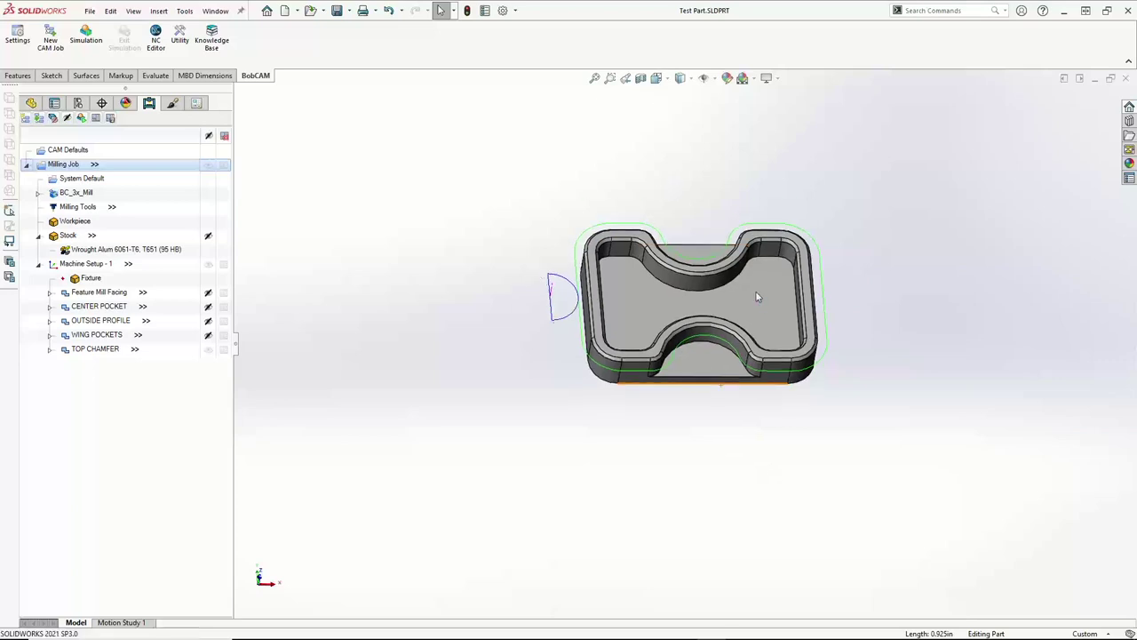
{"action": "middle_click_drag", "start_coordinate": [742, 510], "coordinate": [593, 409]}
{"action": "scroll", "coordinate": [596, 410], "scroll_direction": "down", "scroll_amount": 1}
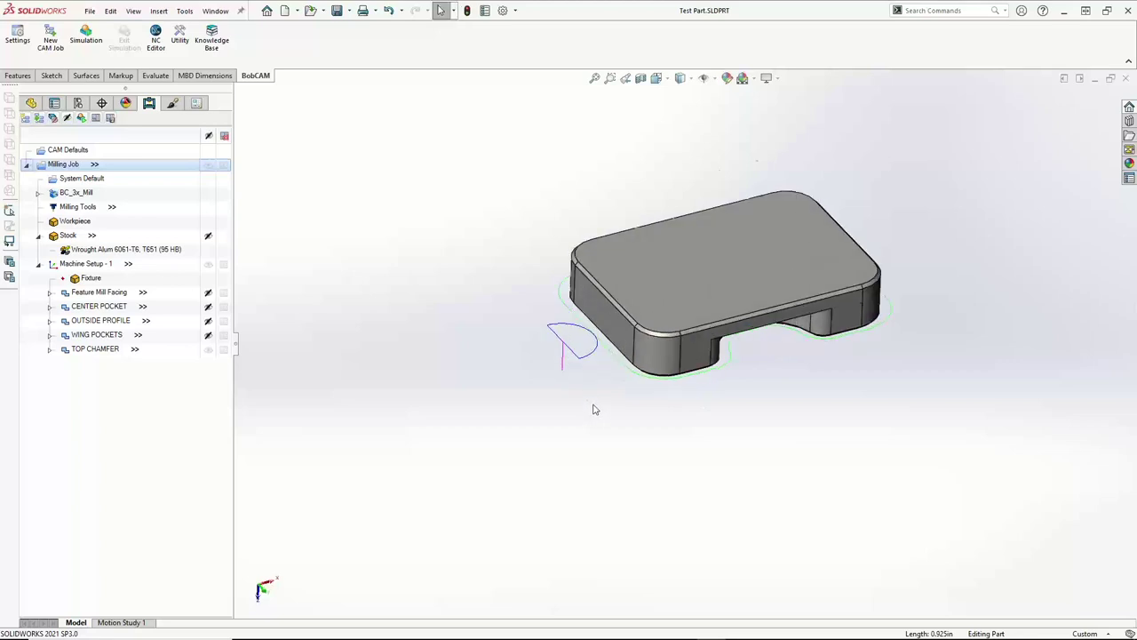
{"action": "scroll", "coordinate": [595, 410], "scroll_direction": "up", "scroll_amount": 1}
{"action": "scroll", "coordinate": [598, 378], "scroll_direction": "down", "scroll_amount": 2}
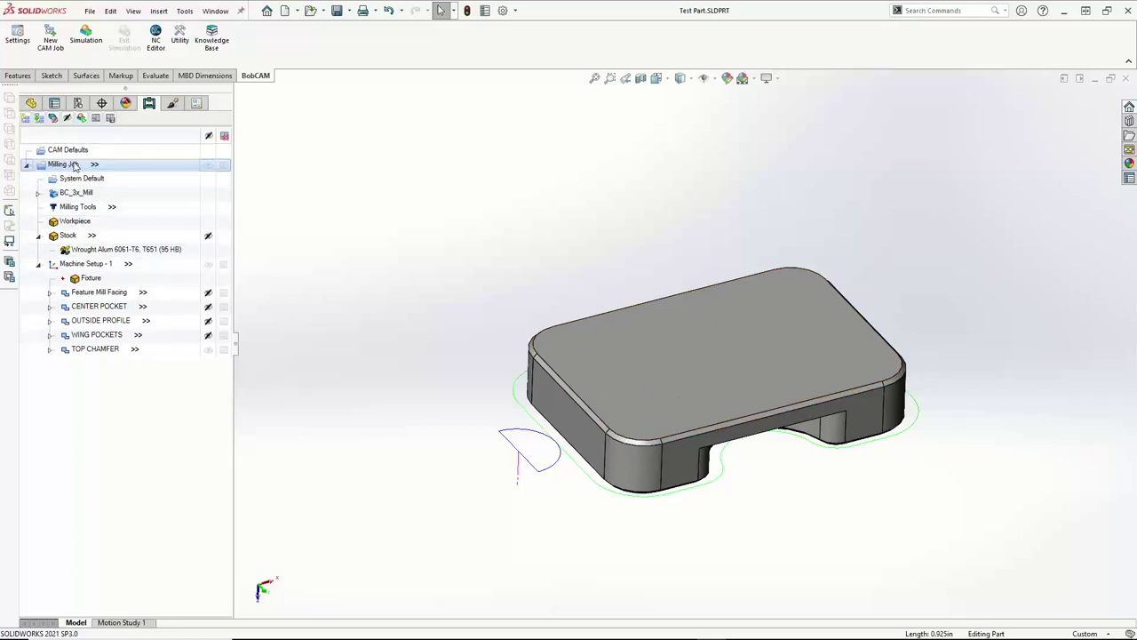
Add Machine Setup - 2 to the Milling Job and open its setup settings for editing.
{"action": "right_click", "coordinate": [75, 167]}
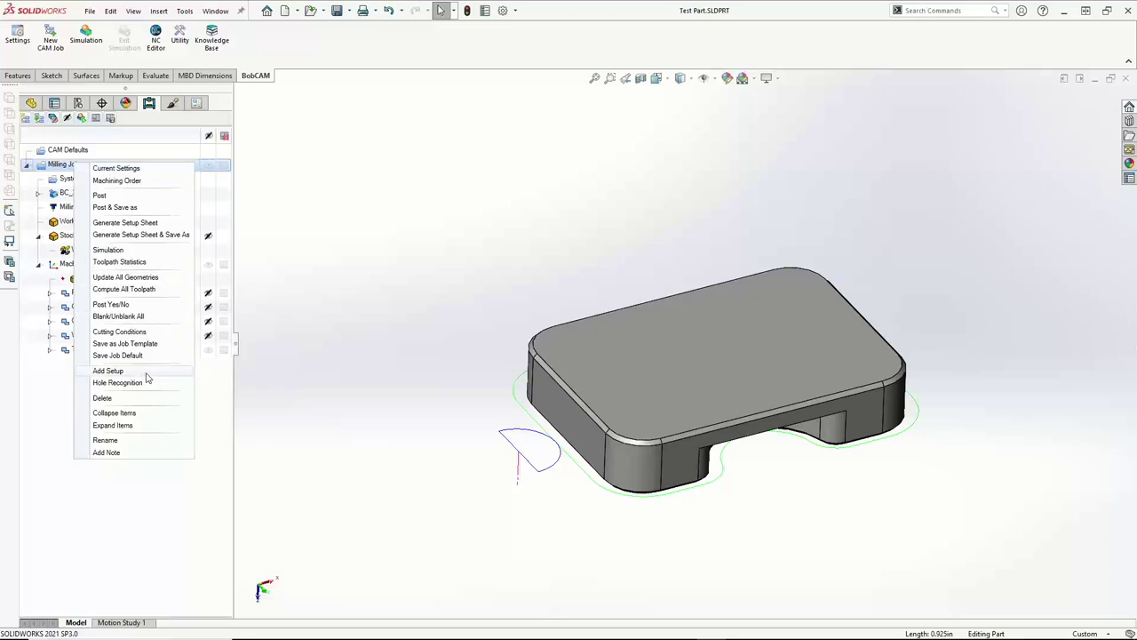
{"action": "left_click", "coordinate": [133, 370]}
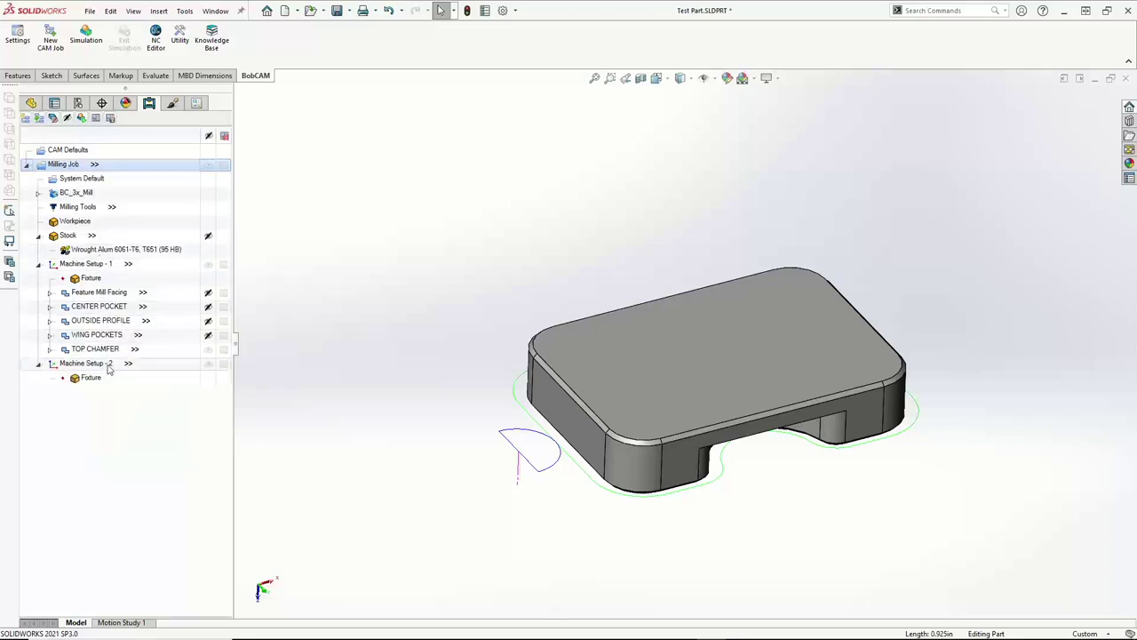
{"action": "left_click", "coordinate": [107, 370]}
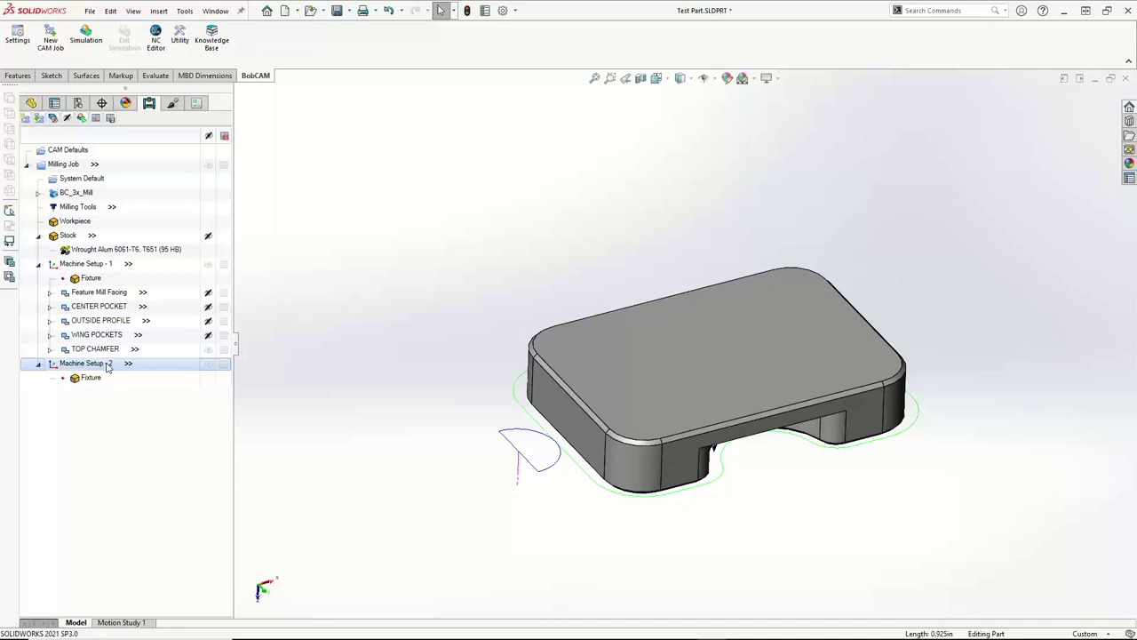
{"action": "right_click", "coordinate": [108, 368]}
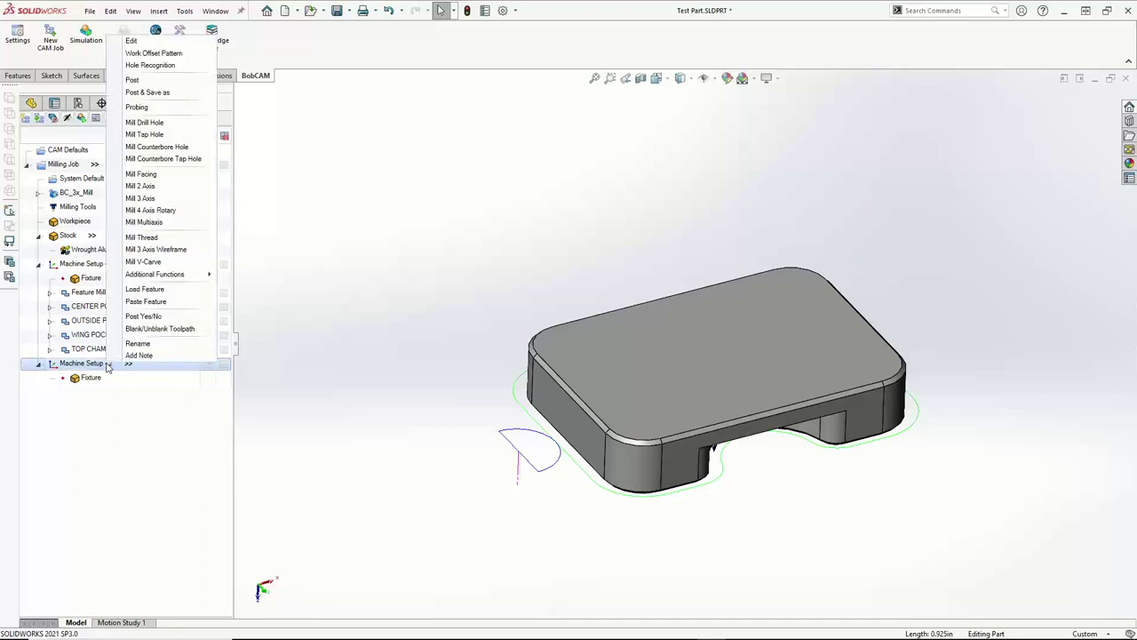
{"action": "left_click", "coordinate": [134, 41]}
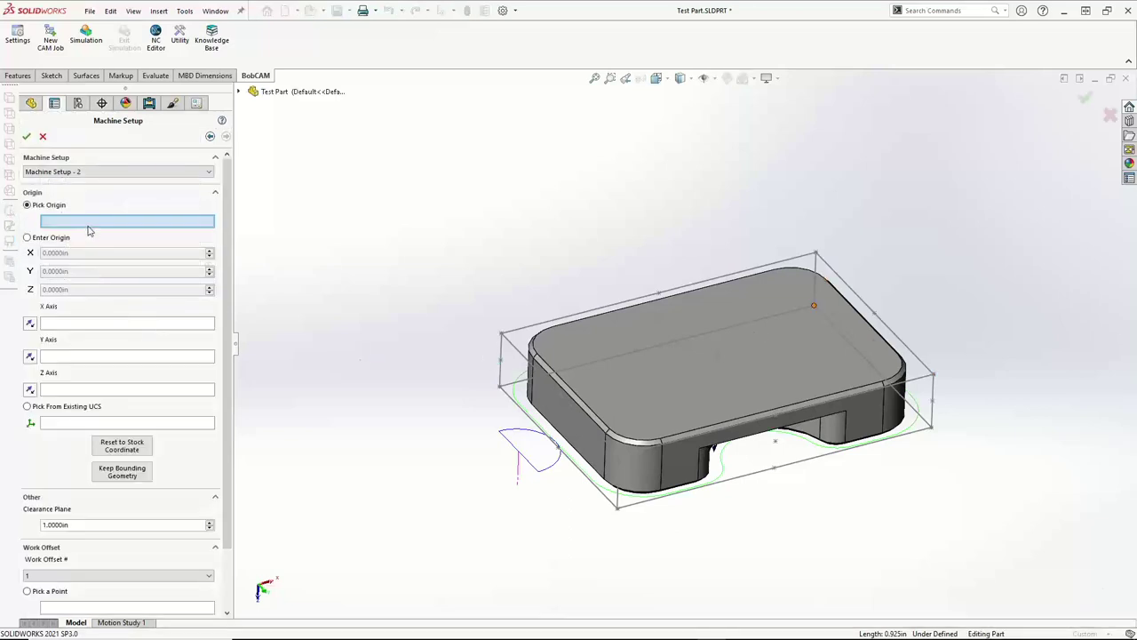
Set Machine Setup - 2's origin at corner Point8@3DSketch2 and flip X/Y axes until Z points up.
{"action": "left_click", "coordinate": [619, 458]}
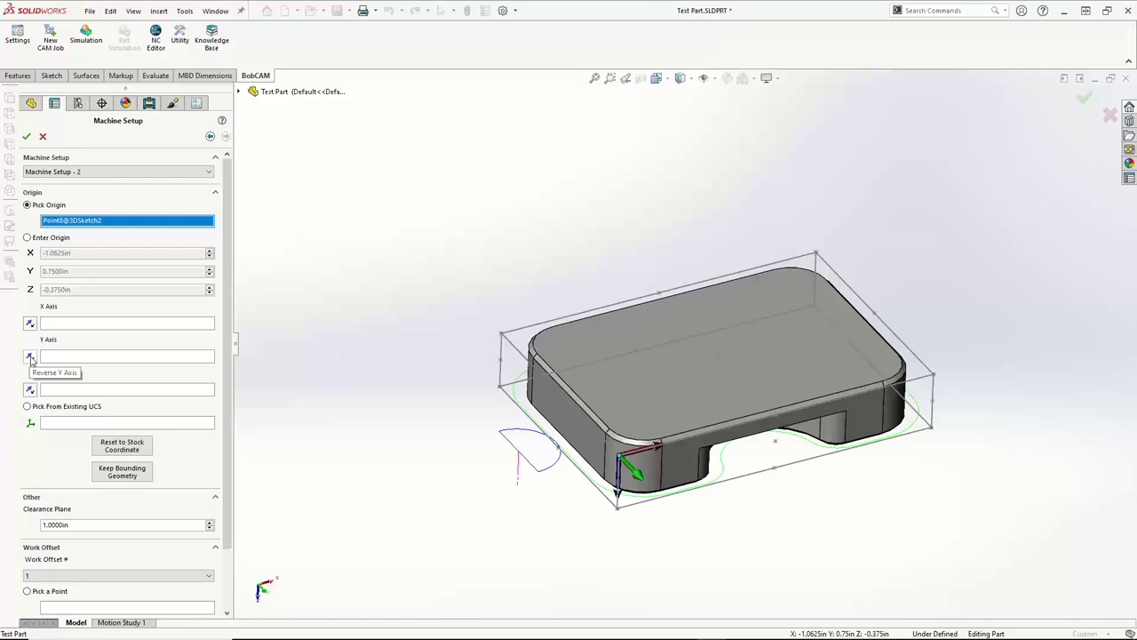
{"action": "left_click", "coordinate": [30, 358]}
{"action": "left_click", "coordinate": [31, 357]}
{"action": "left_click", "coordinate": [30, 357]}
{"action": "left_click", "coordinate": [30, 358]}
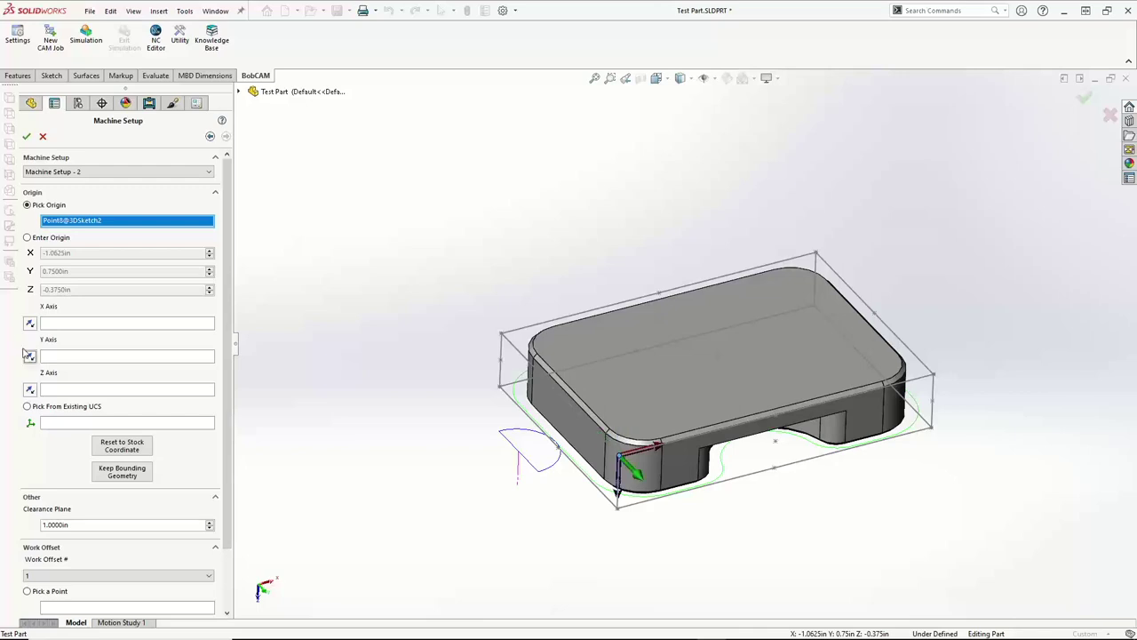
{"action": "left_click", "coordinate": [30, 324]}
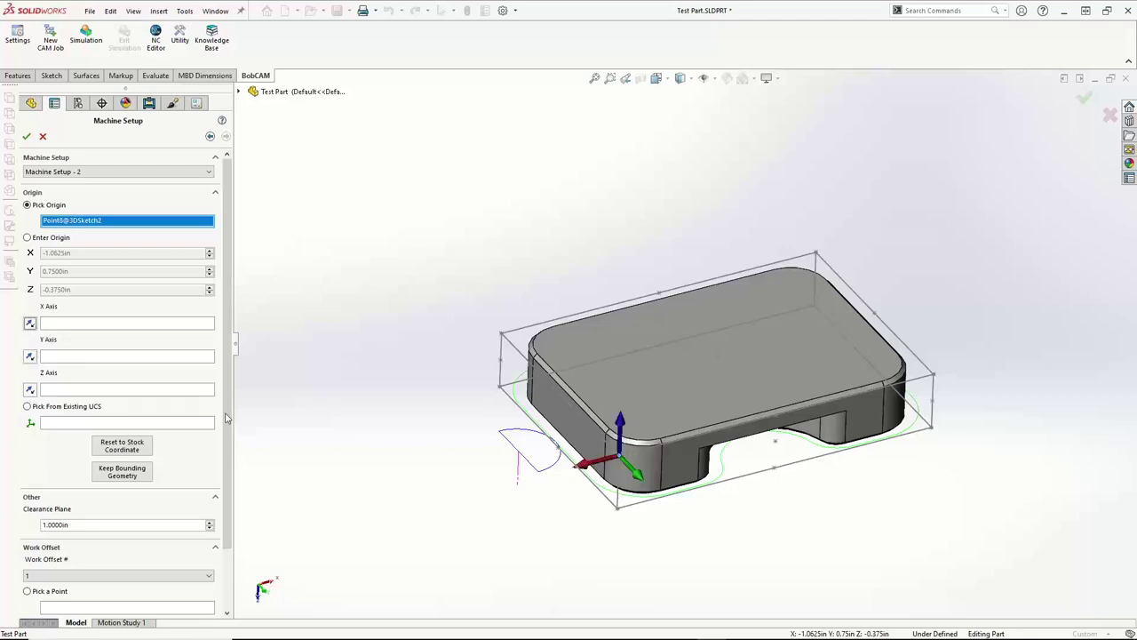
{"action": "left_click", "coordinate": [30, 356]}
{"action": "left_click", "coordinate": [30, 324]}
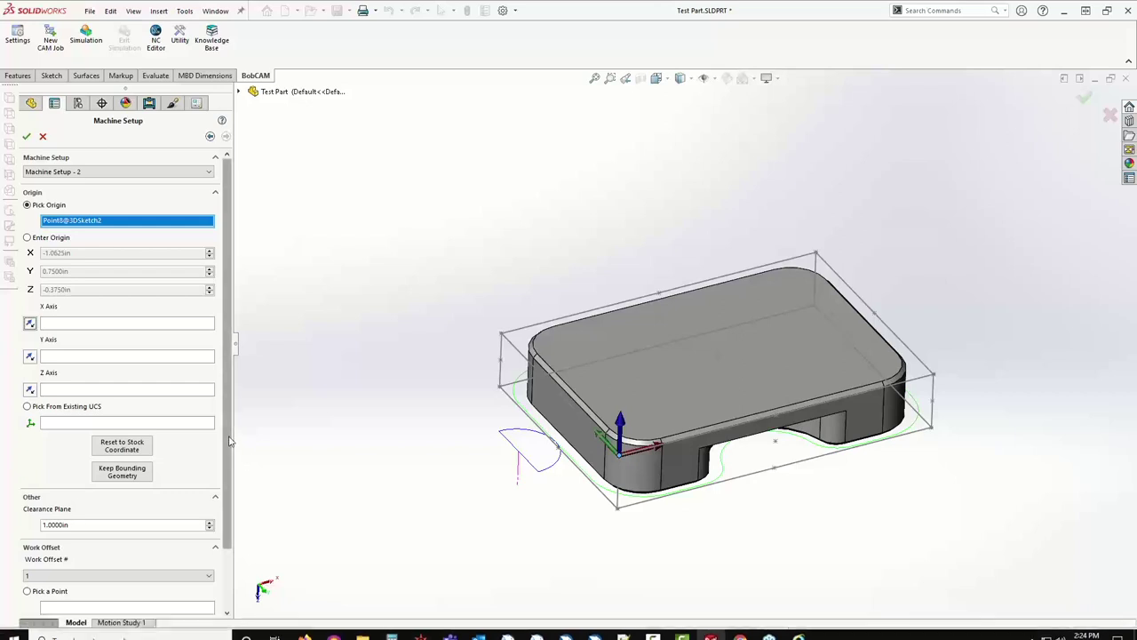
Enter a work offset Z of 1 and accept Machine Setup - 2.
{"action": "scroll", "coordinate": [229, 467], "scroll_direction": "down", "scroll_amount": 1}
{"action": "scroll", "coordinate": [229, 466], "scroll_direction": "down", "scroll_amount": 2}
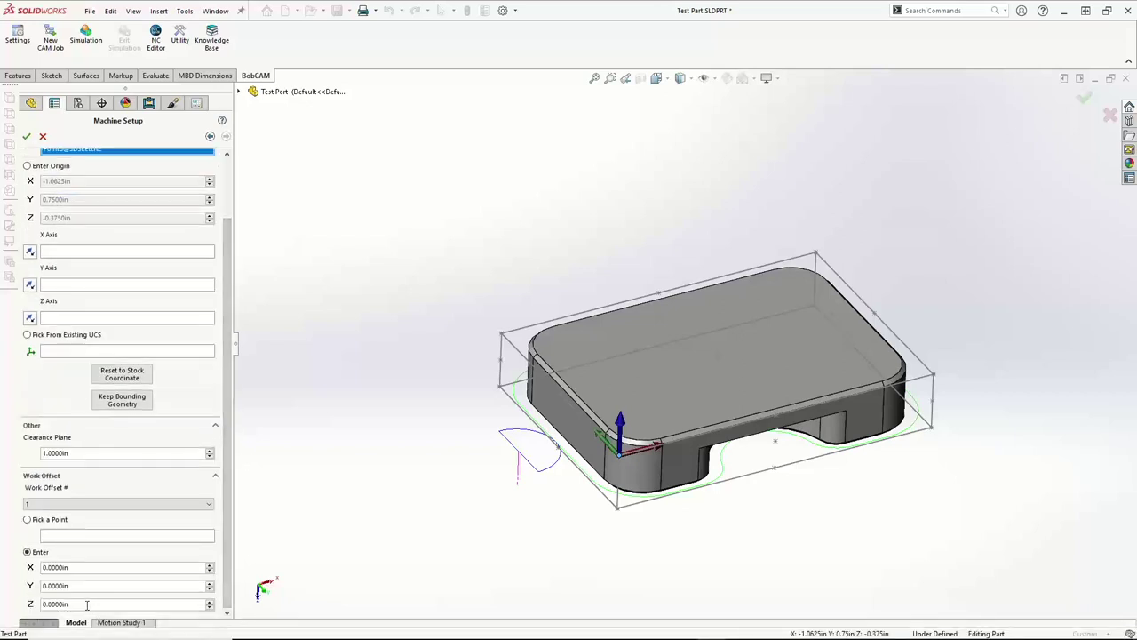
{"action": "left_click_drag", "start_coordinate": [89, 604], "coordinate": [36, 604]}
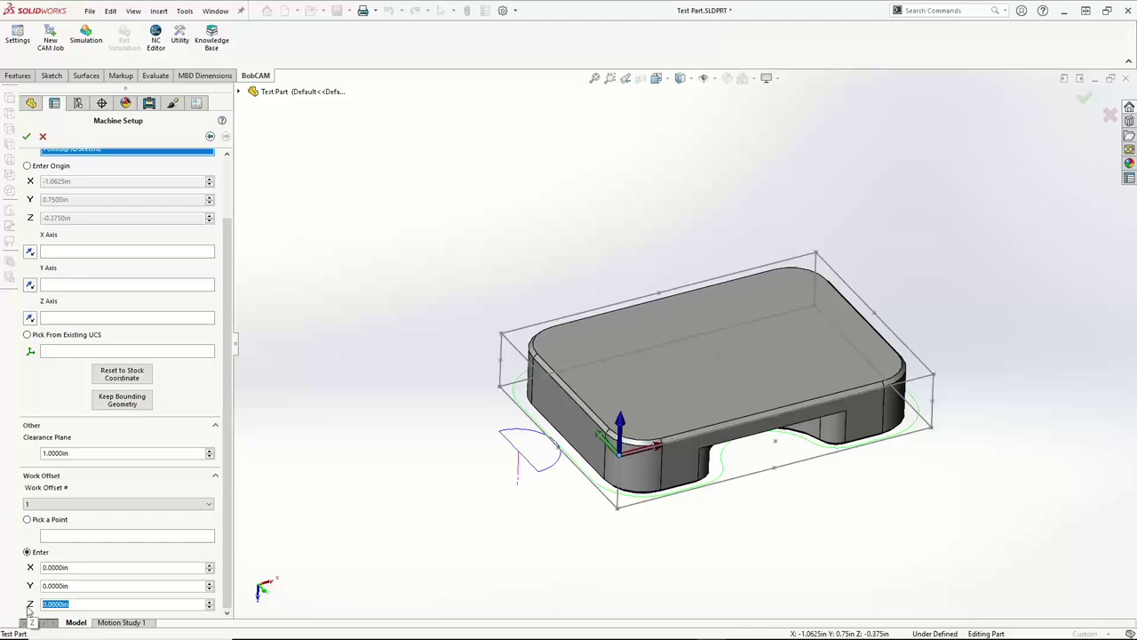
{"action": "type", "text": "1"}
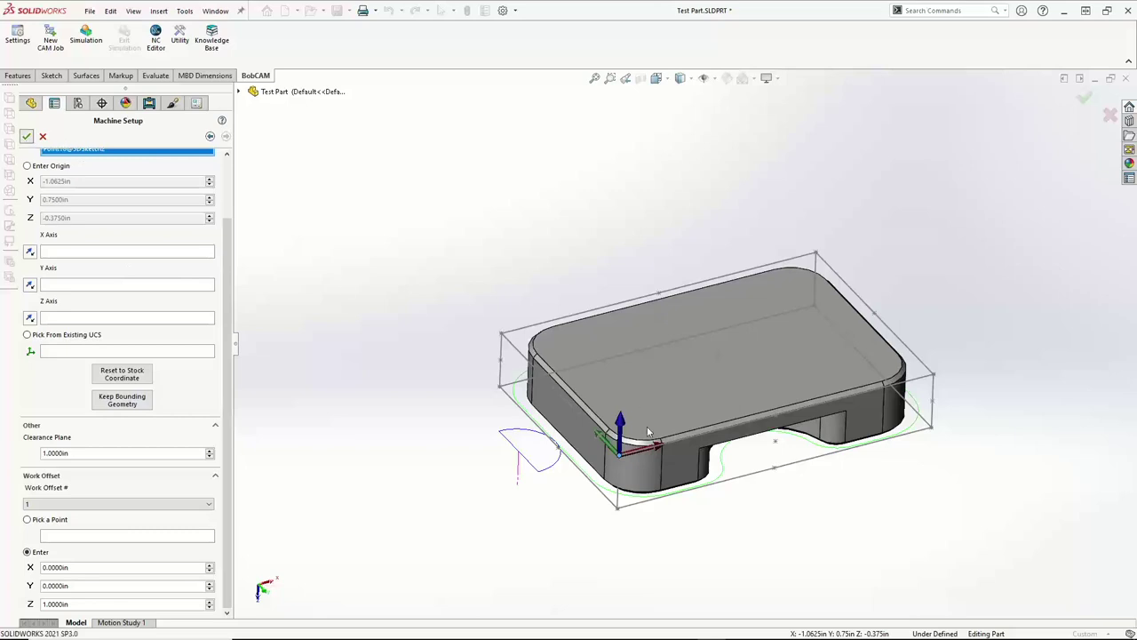
{"action": "key", "text": "Return"}
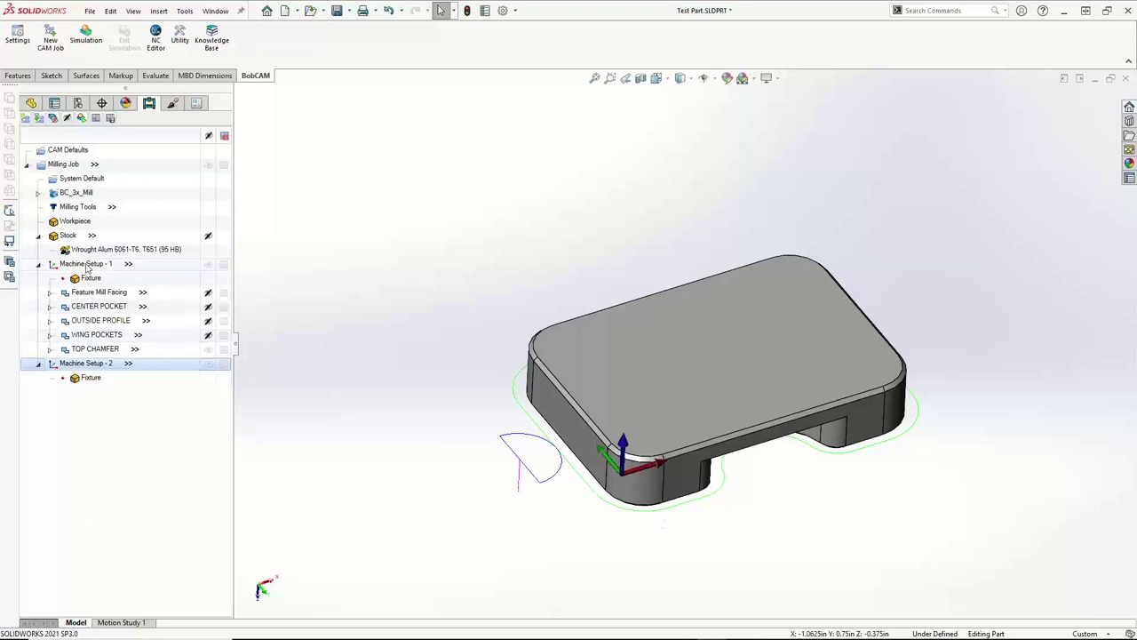
Add a Mill Facing operation to Machine Setup - 2.
{"action": "right_click", "coordinate": [87, 363]}
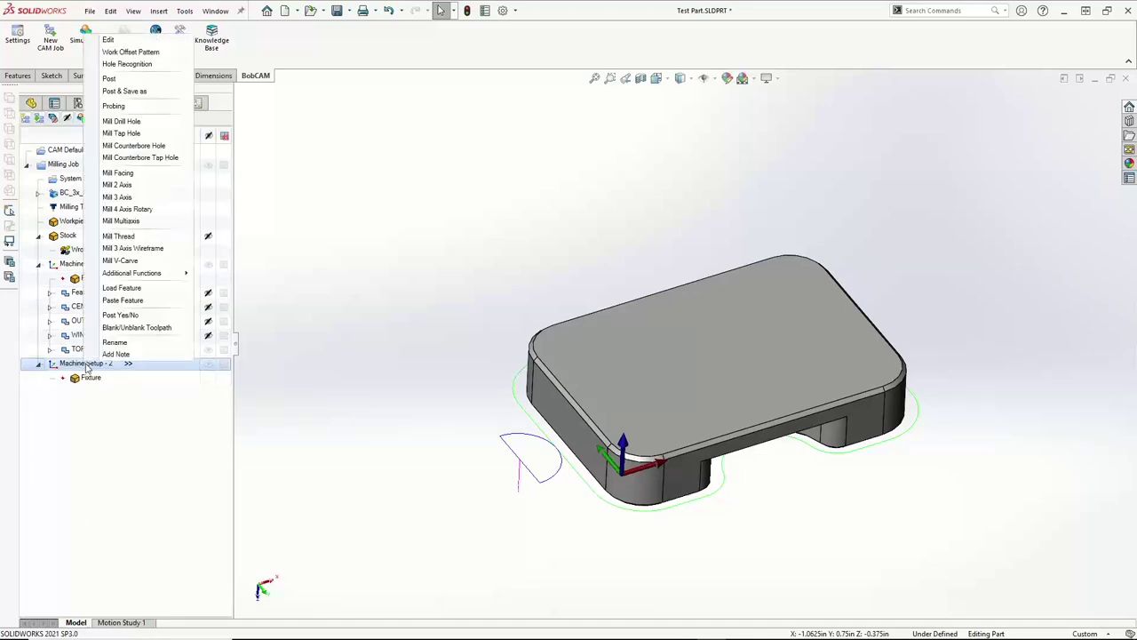
{"action": "left_click", "coordinate": [119, 173]}
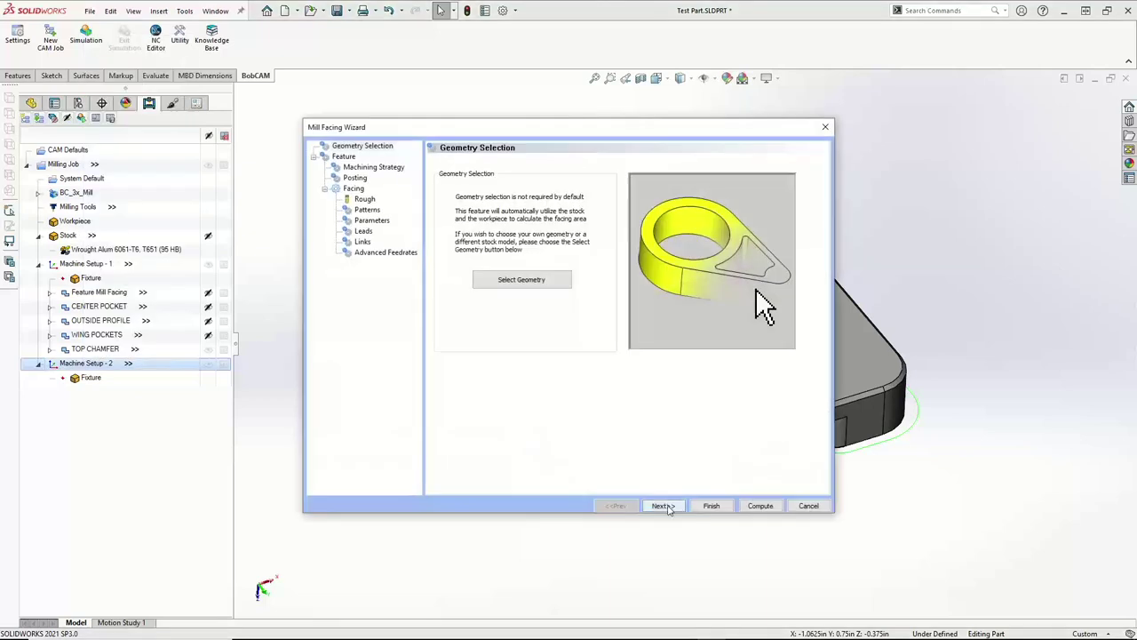
{"action": "left_click", "coordinate": [662, 505]}
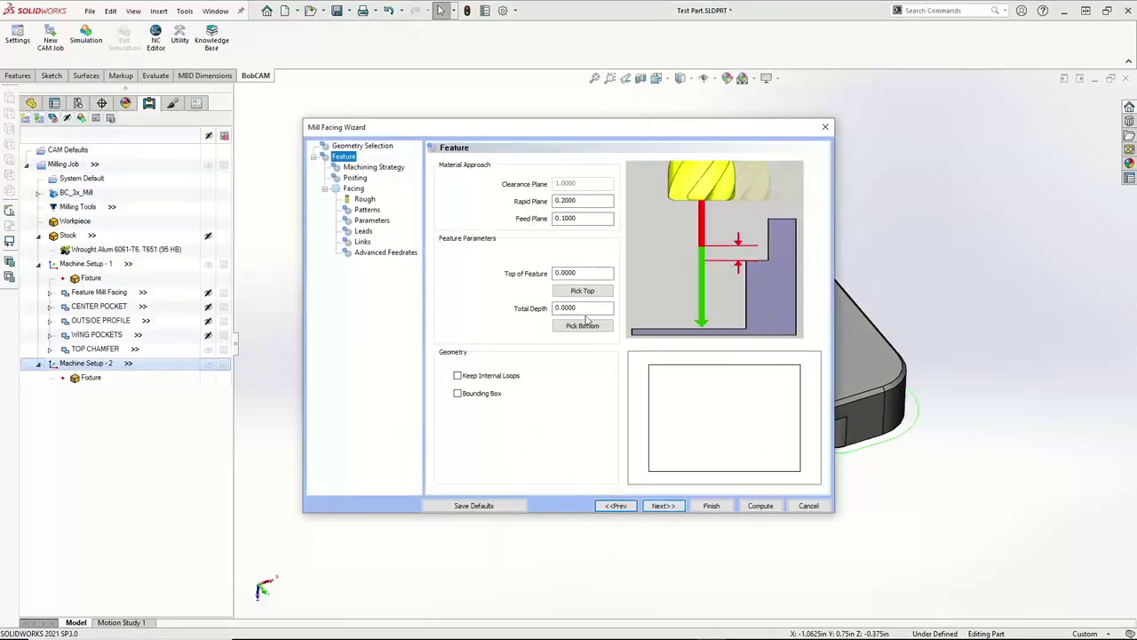
Keep Top of Feature and Total Depth at 0.0000 and advance to Machining Strategy.
{"action": "left_click", "coordinate": [587, 273]}
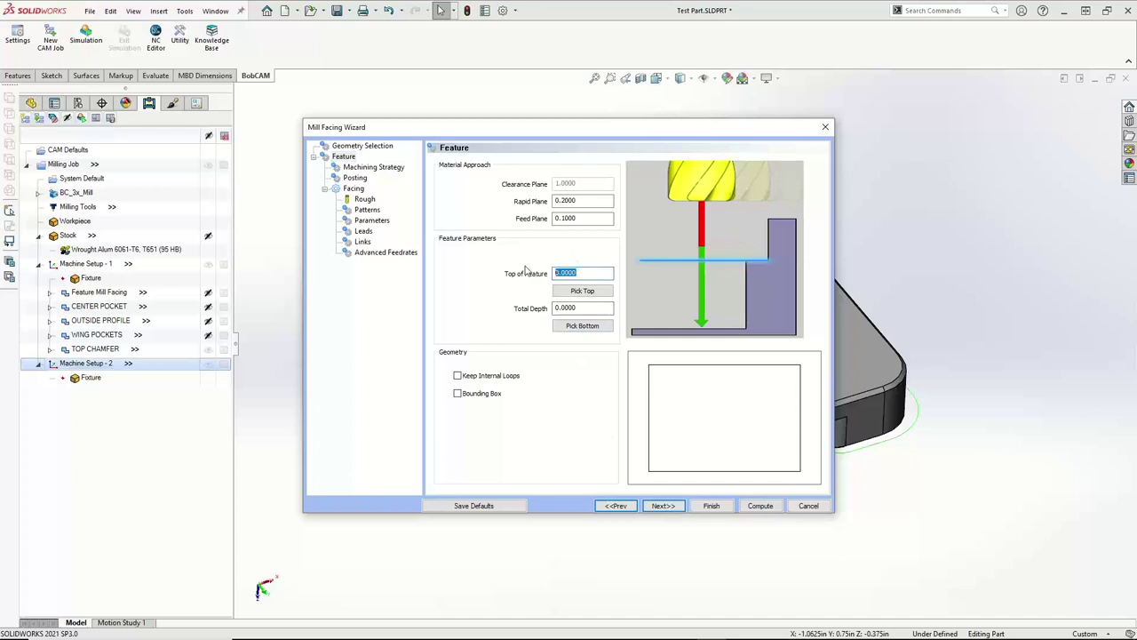
{"action": "left_click", "coordinate": [575, 307]}
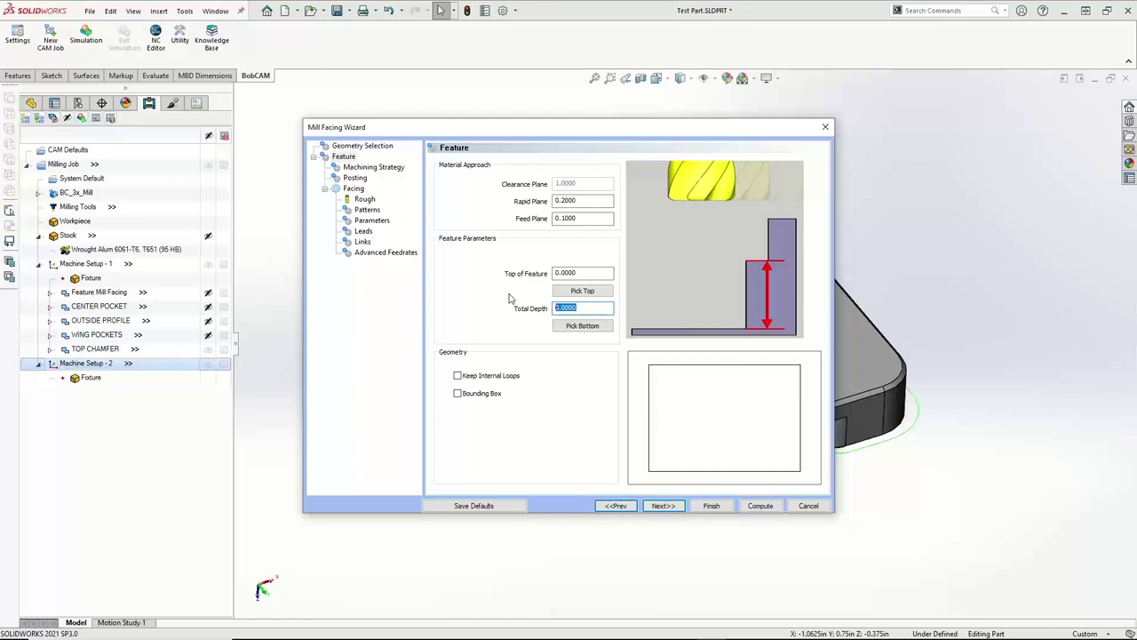
{"action": "left_click_drag", "start_coordinate": [675, 133], "coordinate": [413, 158]}
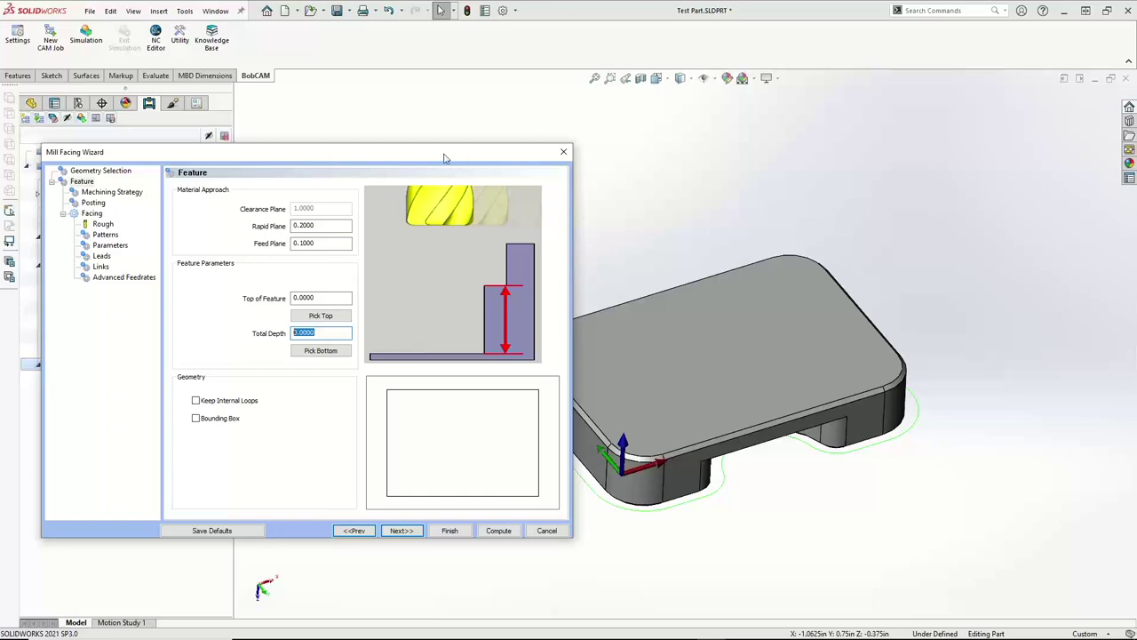
{"action": "left_click_drag", "start_coordinate": [446, 157], "coordinate": [881, 114]}
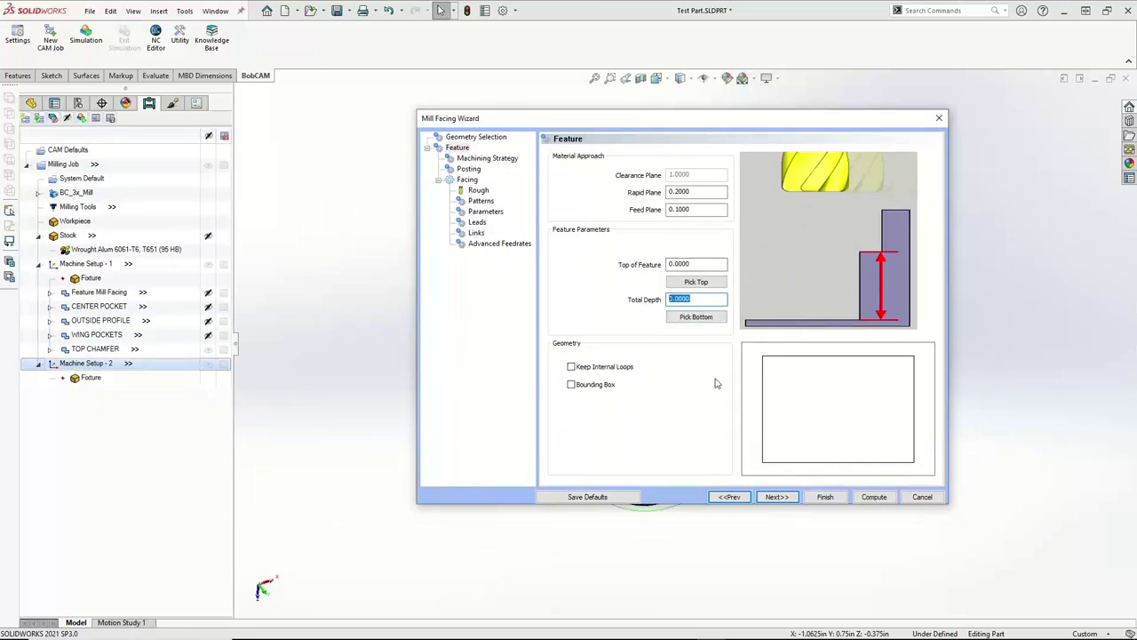
{"action": "left_click", "coordinate": [775, 496]}
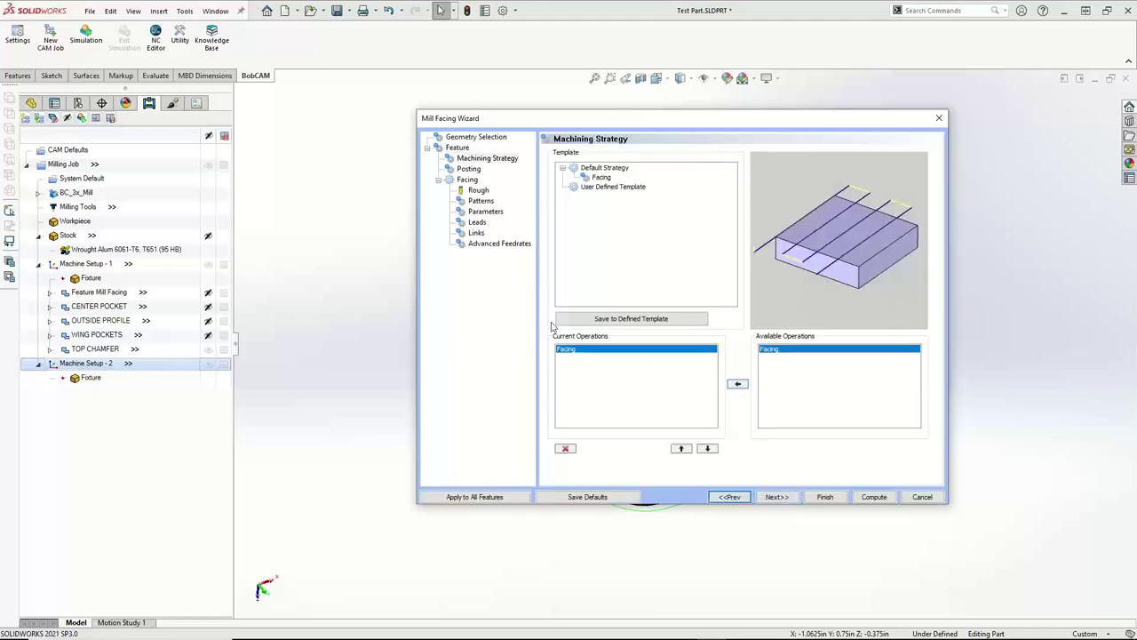
Set the facing cutting pattern to Adaptive with a 40% stepover.
{"action": "left_click", "coordinate": [776, 498]}
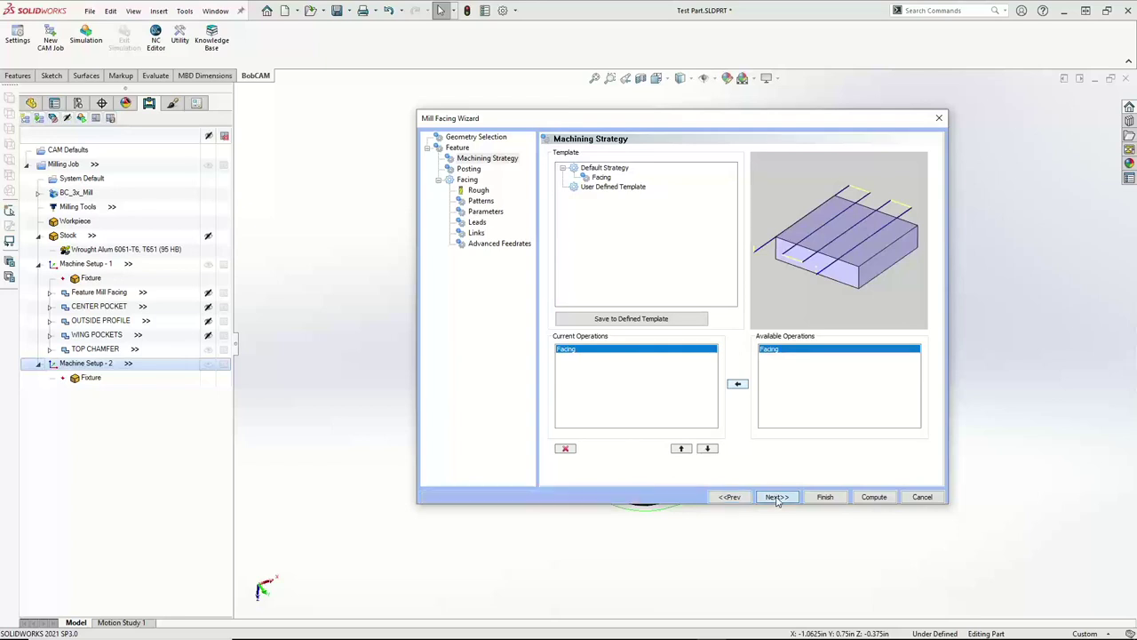
{"action": "left_click", "coordinate": [778, 498]}
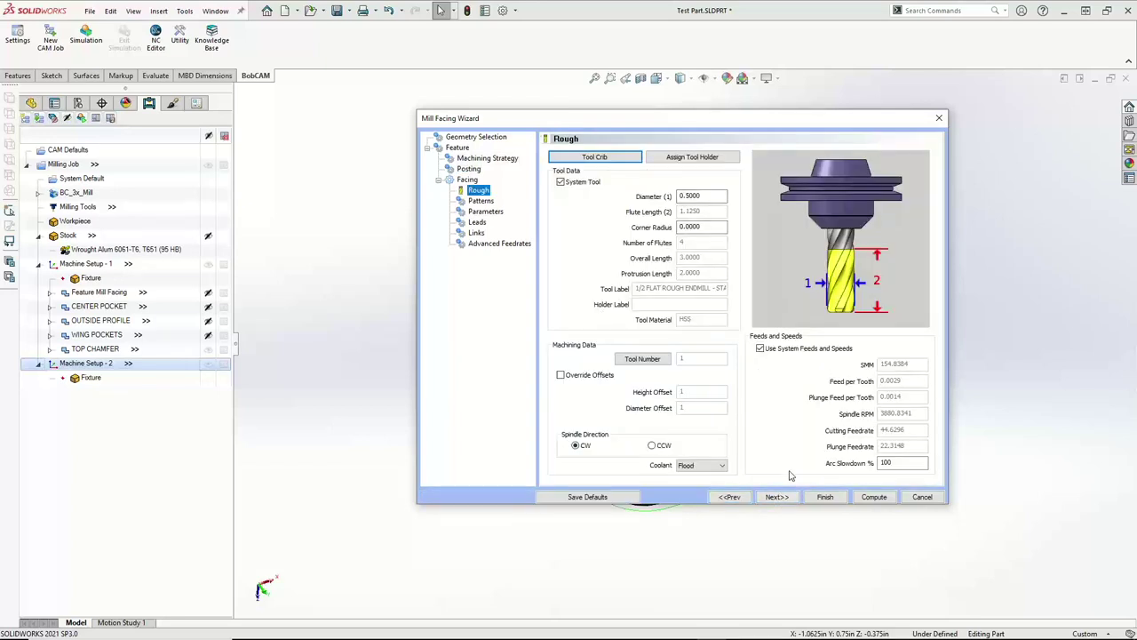
{"action": "left_click", "coordinate": [777, 497]}
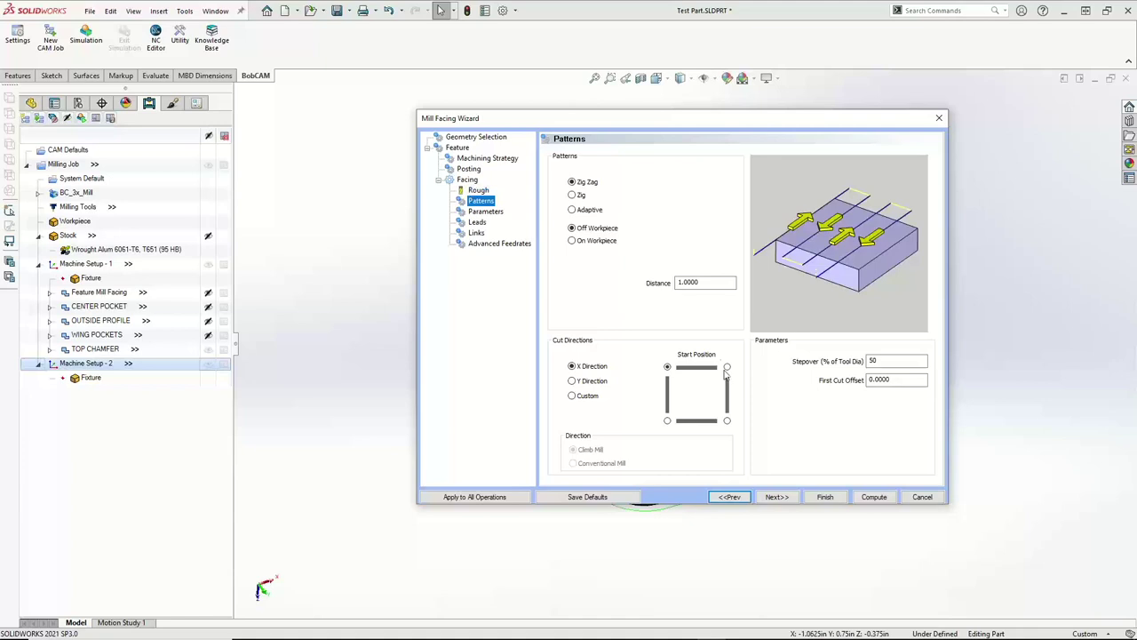
{"action": "left_click", "coordinate": [571, 209]}
{"action": "left_click", "coordinate": [870, 363]}
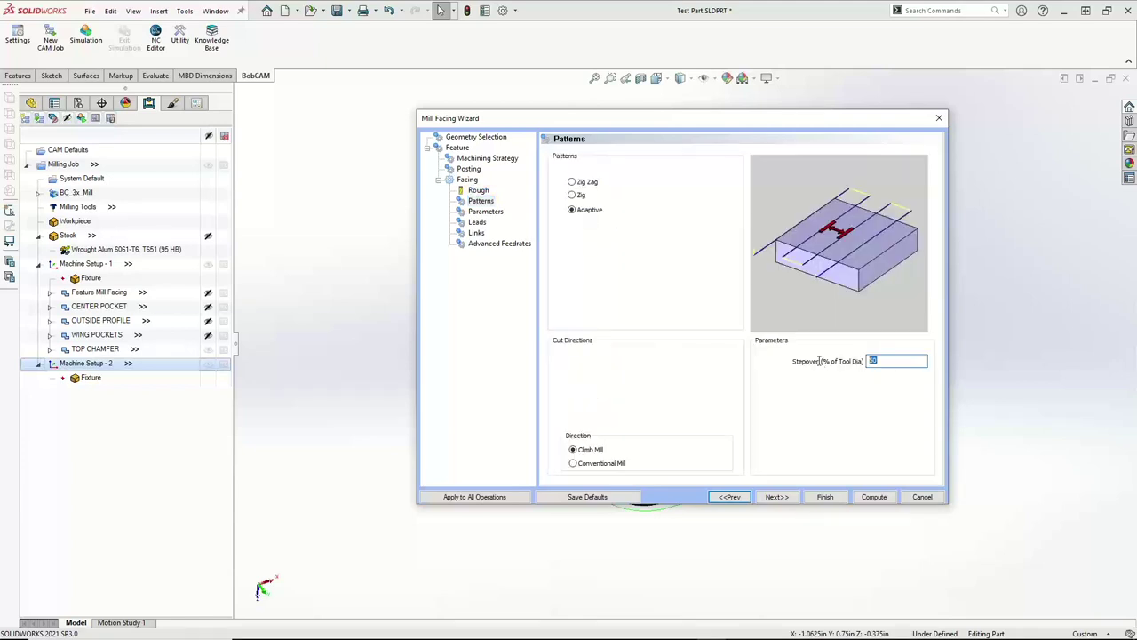
{"action": "type", "text": "40"}
{"action": "left_click", "coordinate": [775, 496]}
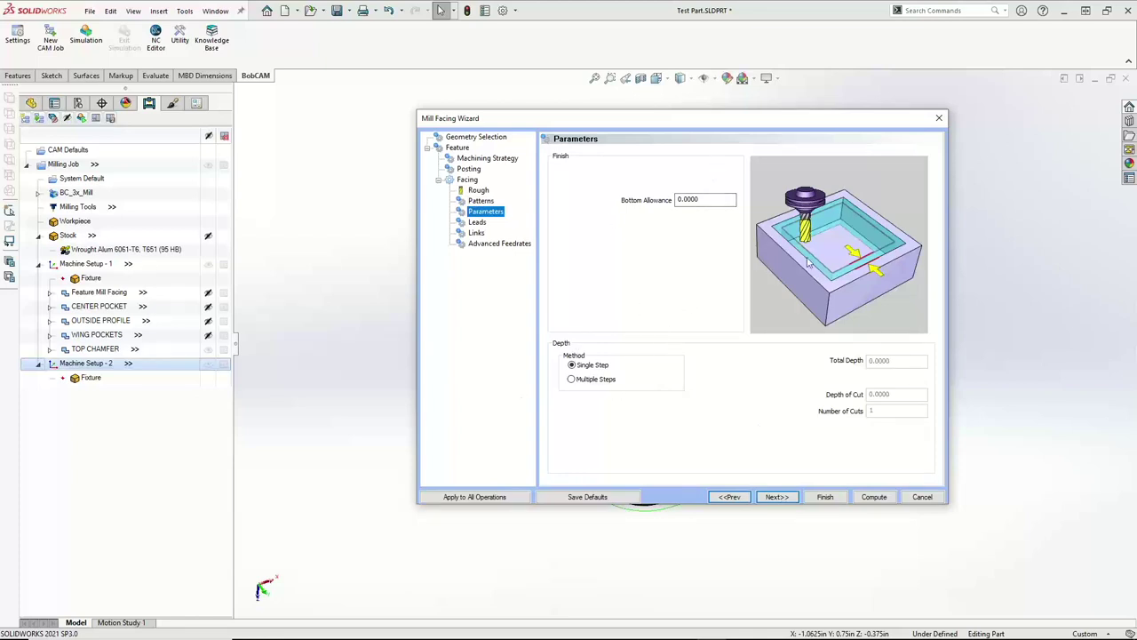
Use a parallel 0.2500 lead-in and compute the facing toolpath.
{"action": "left_click", "coordinate": [778, 497]}
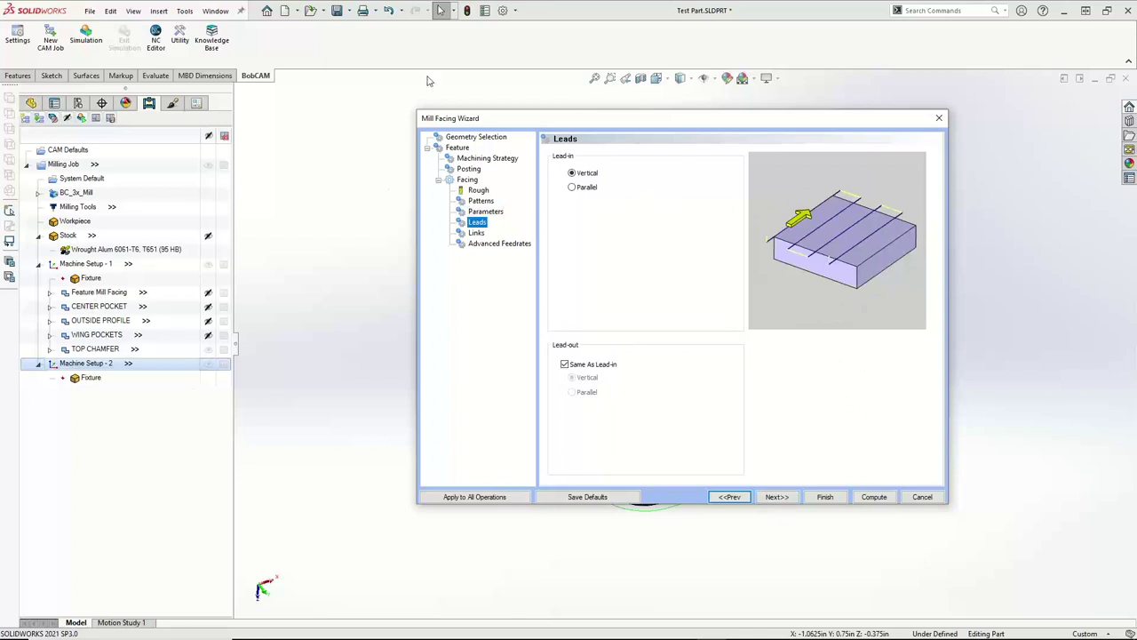
{"action": "left_click", "coordinate": [571, 187]}
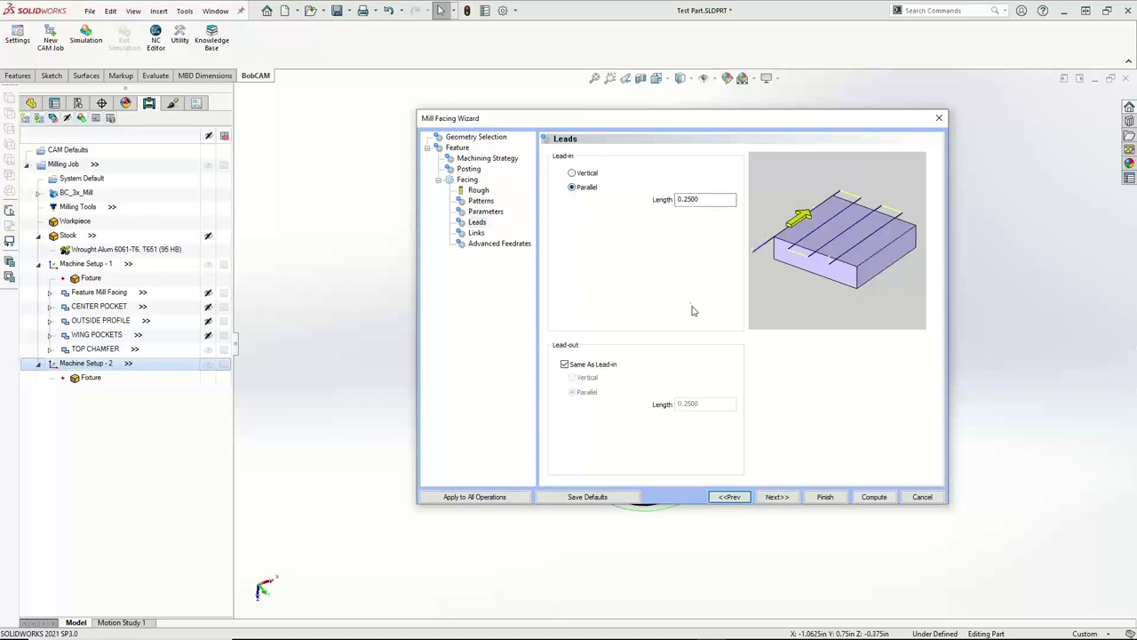
{"action": "left_click", "coordinate": [776, 497]}
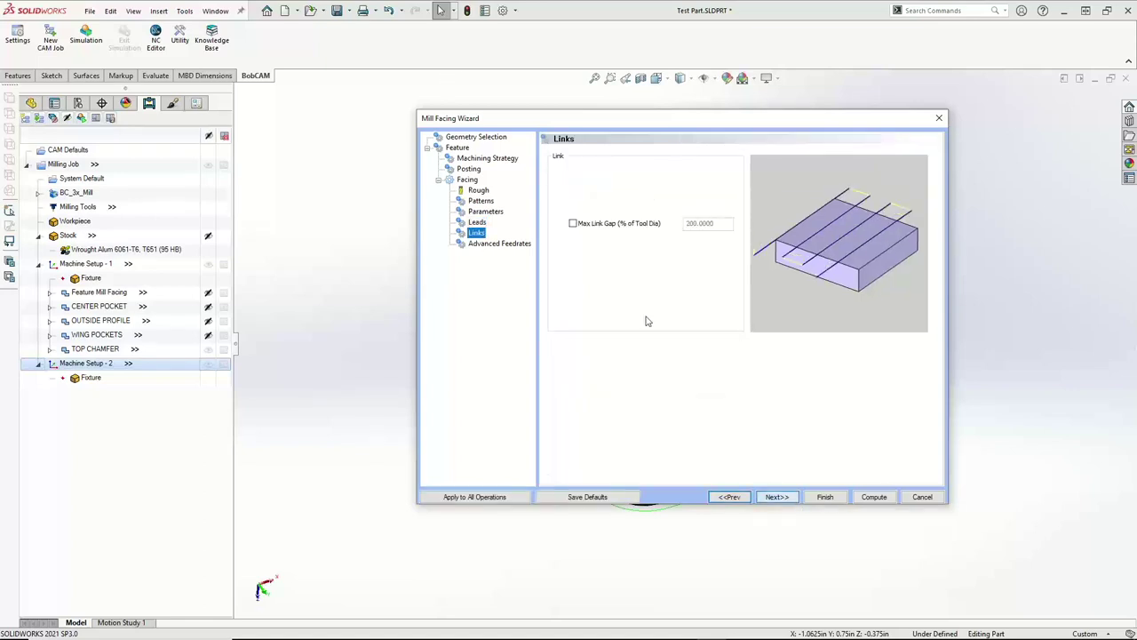
{"action": "left_click", "coordinate": [791, 497]}
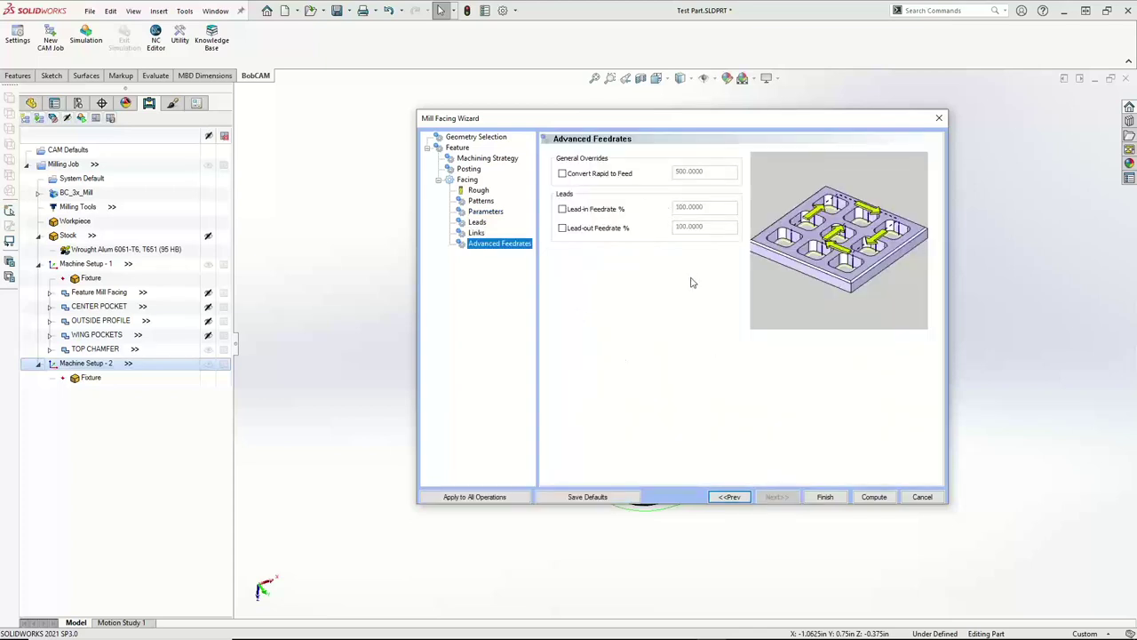
{"action": "left_click", "coordinate": [873, 496]}
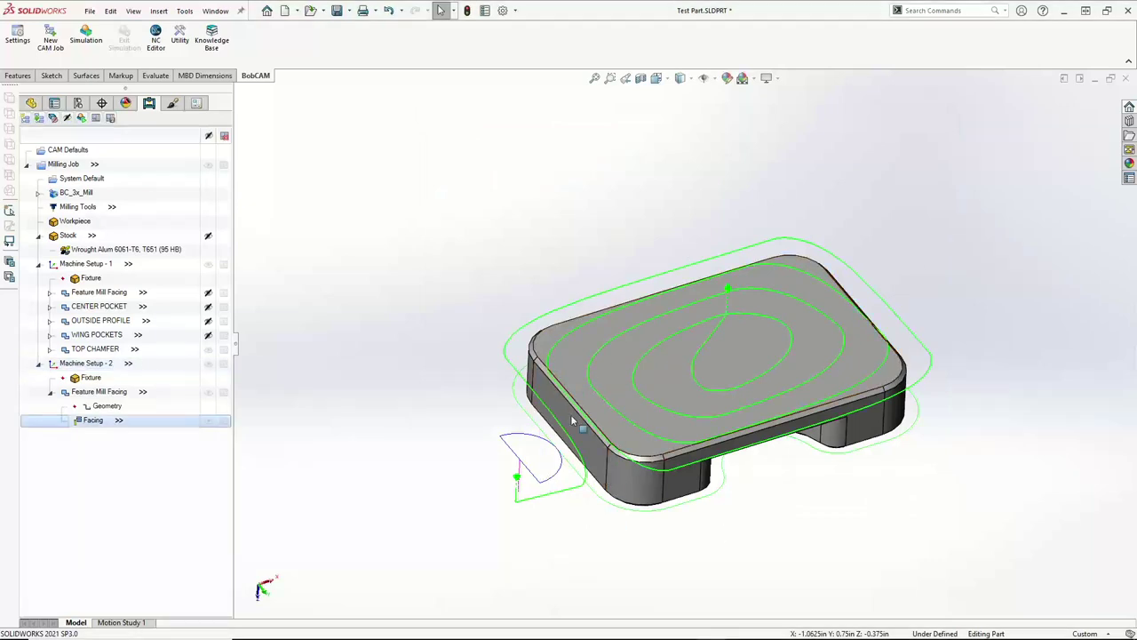
Hide the facing toolpath and paste a TOP CHAMFER copy into Machine Setup - 2, loading its top and depth.
{"action": "left_click", "coordinate": [210, 397]}
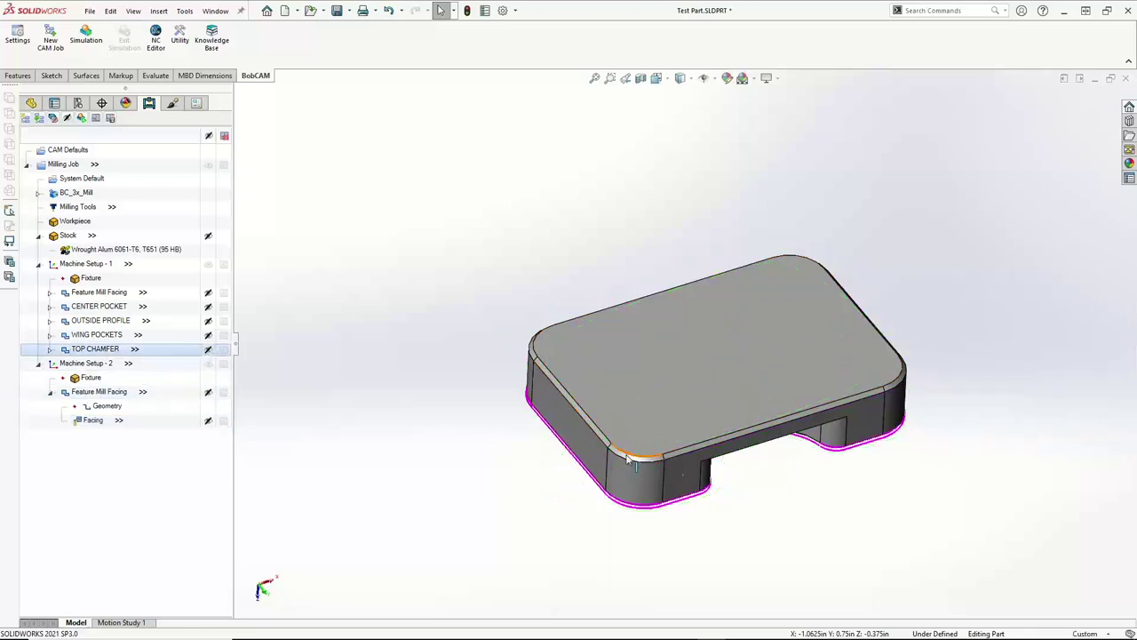
{"action": "right_click", "coordinate": [99, 353]}
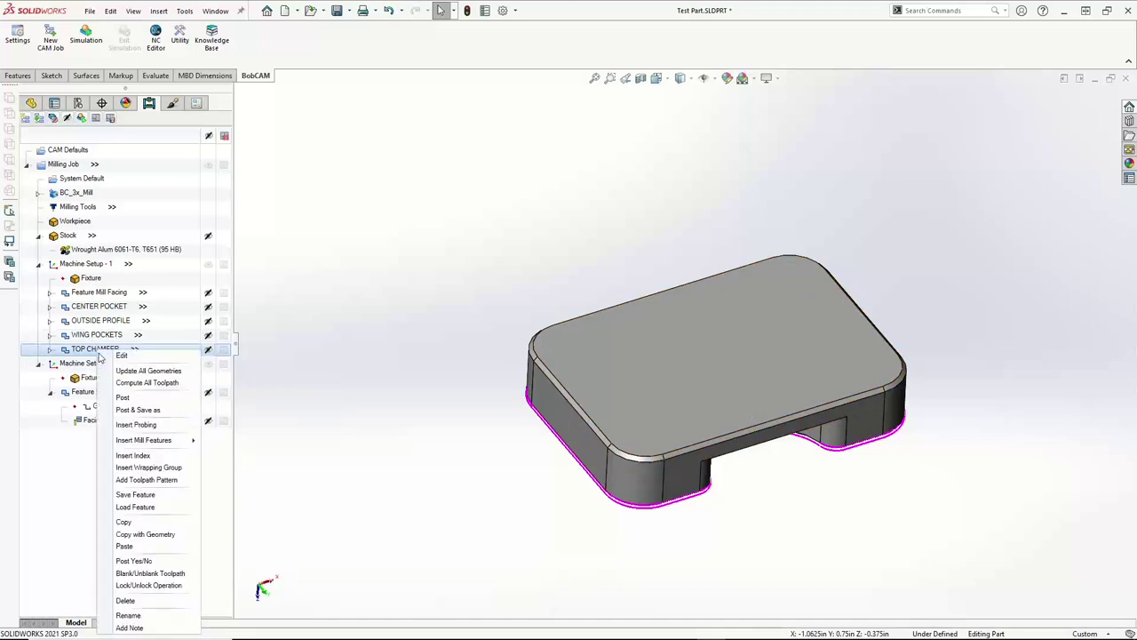
{"action": "left_click", "coordinate": [131, 522]}
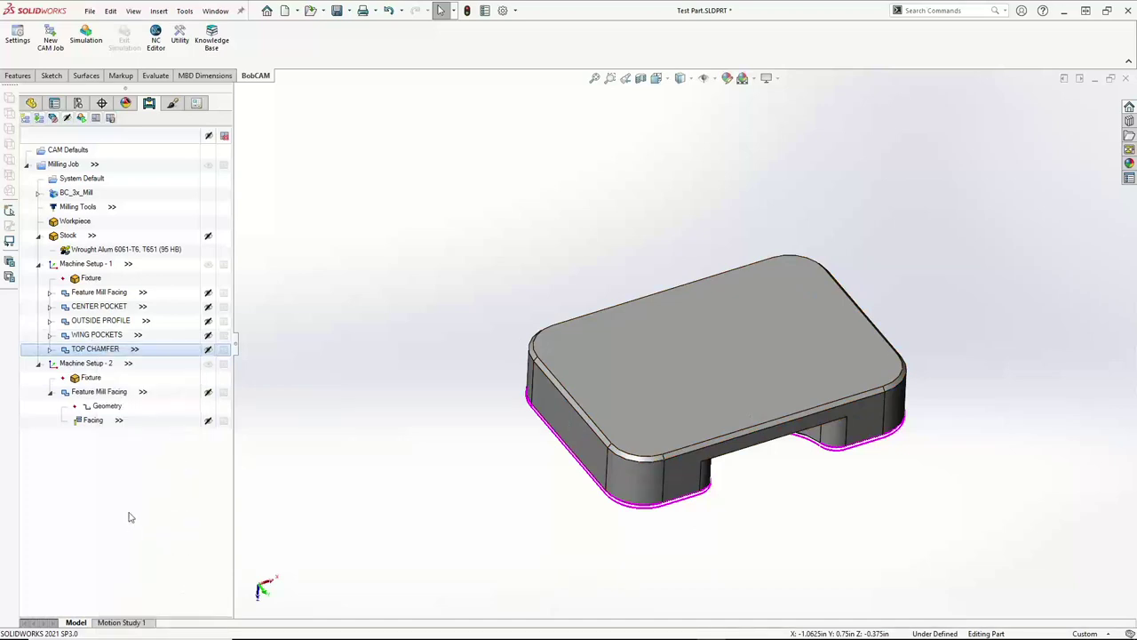
{"action": "right_click", "coordinate": [92, 364]}
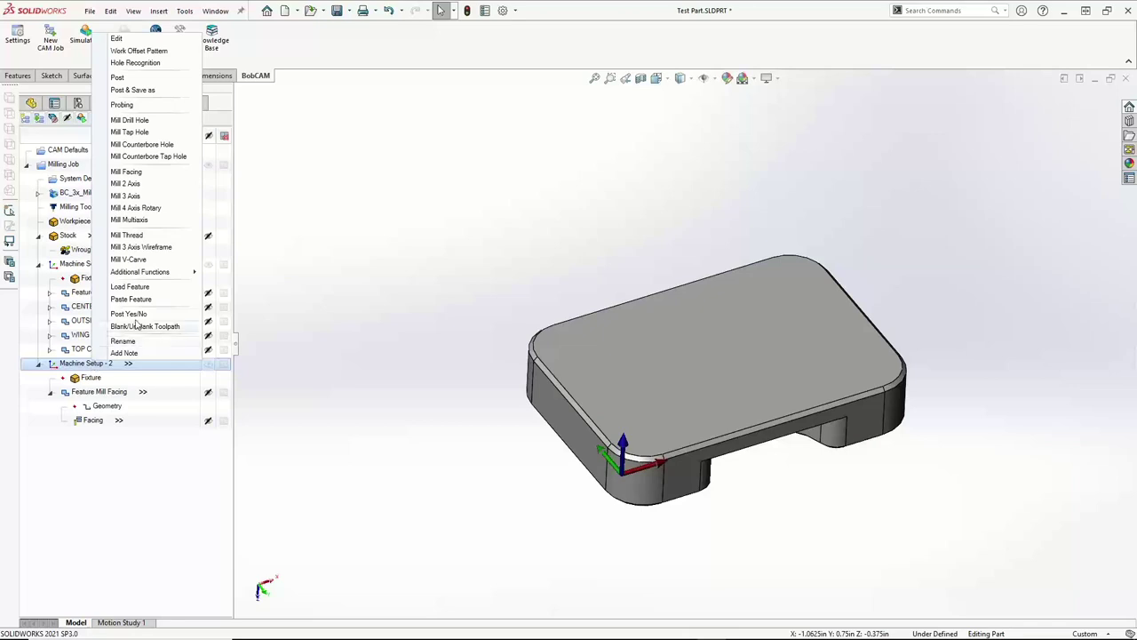
{"action": "left_click", "coordinate": [130, 300]}
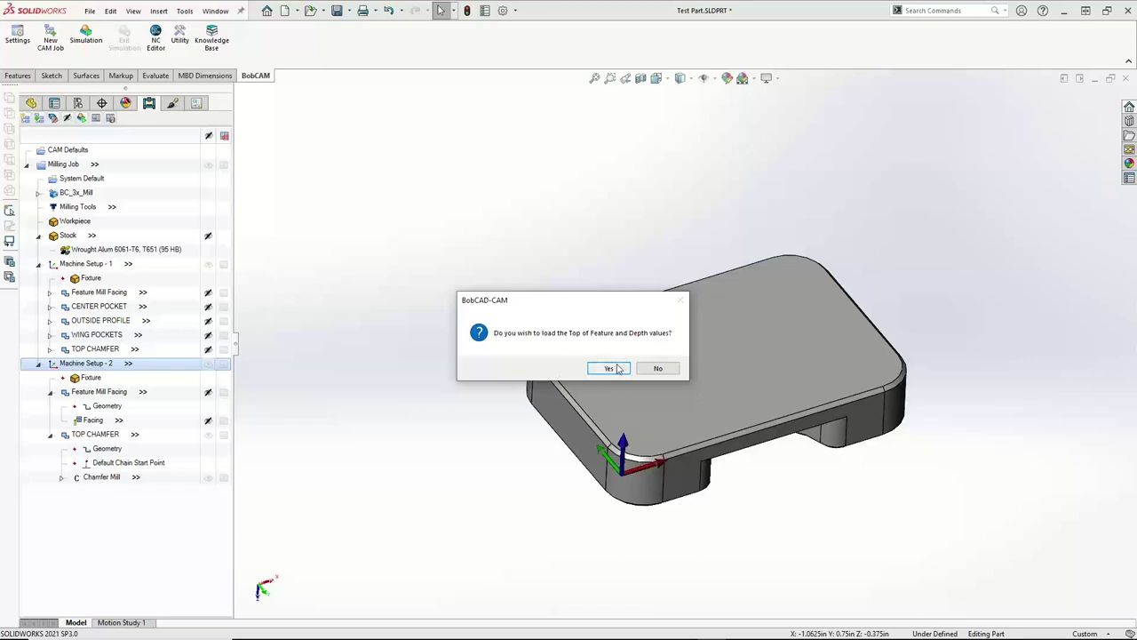
{"action": "left_click", "coordinate": [607, 367]}
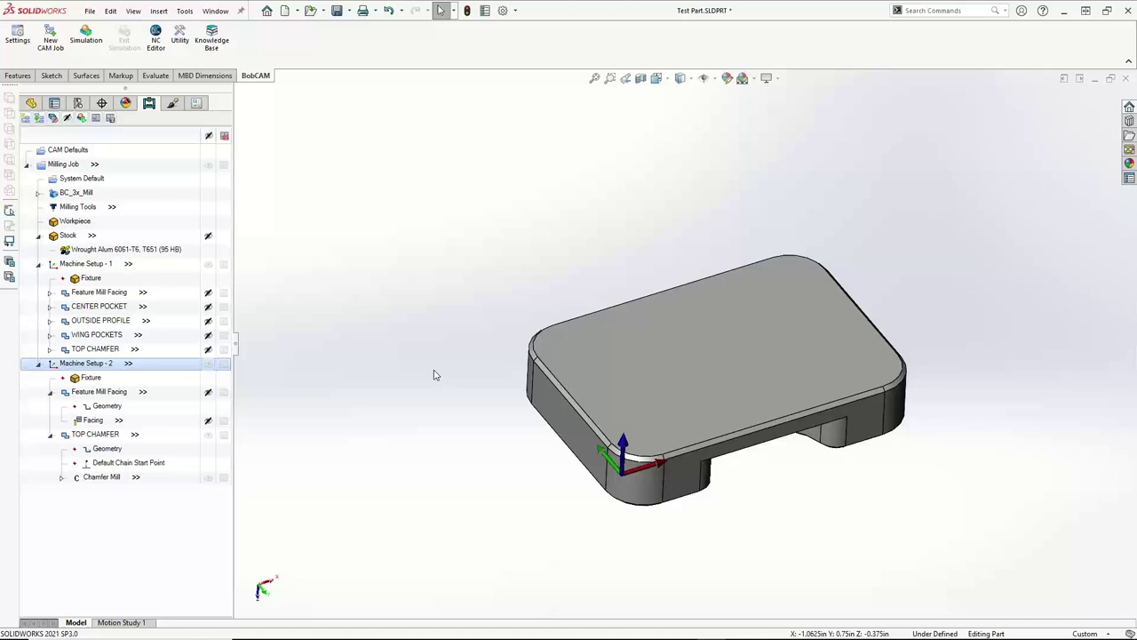
Reselect the chamfer geometry as the part's full tangent chain of top edges.
{"action": "right_click", "coordinate": [105, 449]}
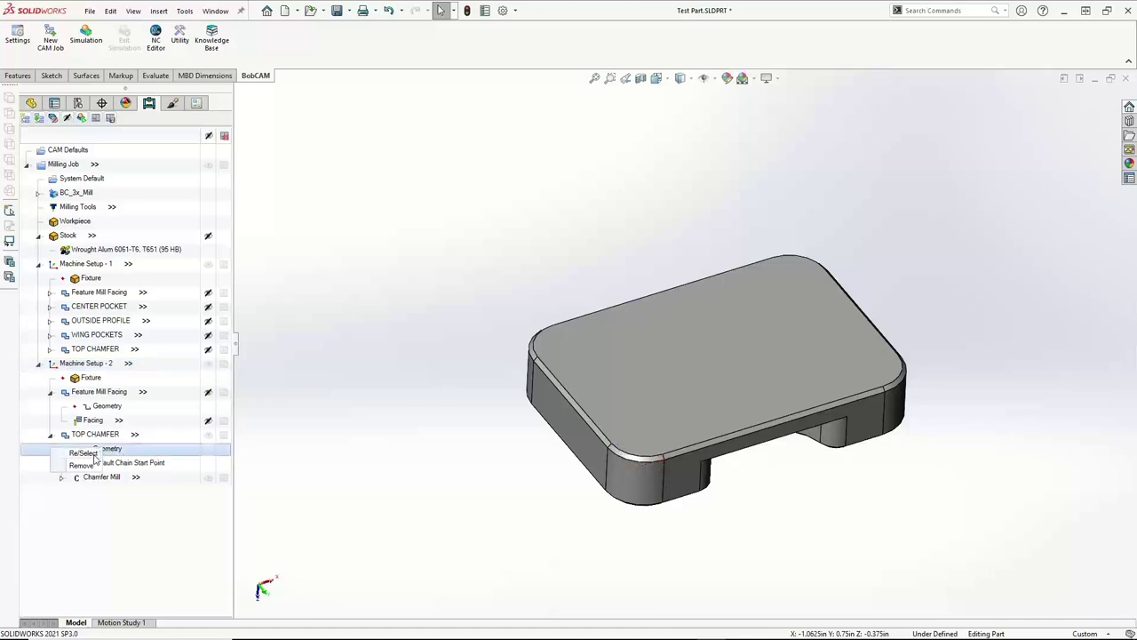
{"action": "left_click", "coordinate": [88, 454]}
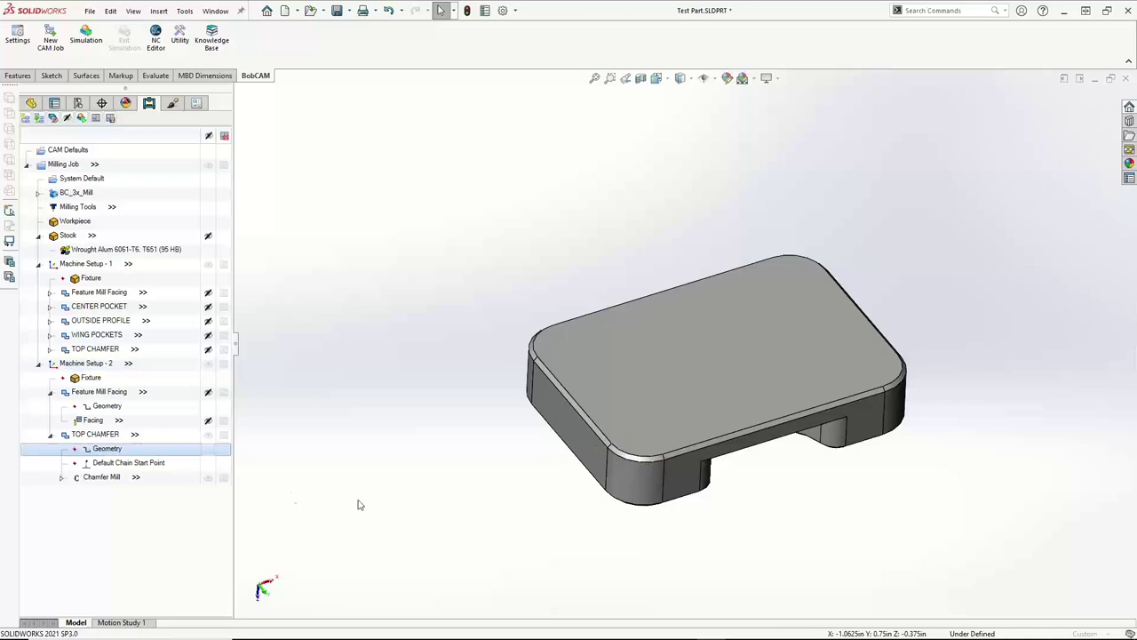
{"action": "right_click", "coordinate": [577, 412]}
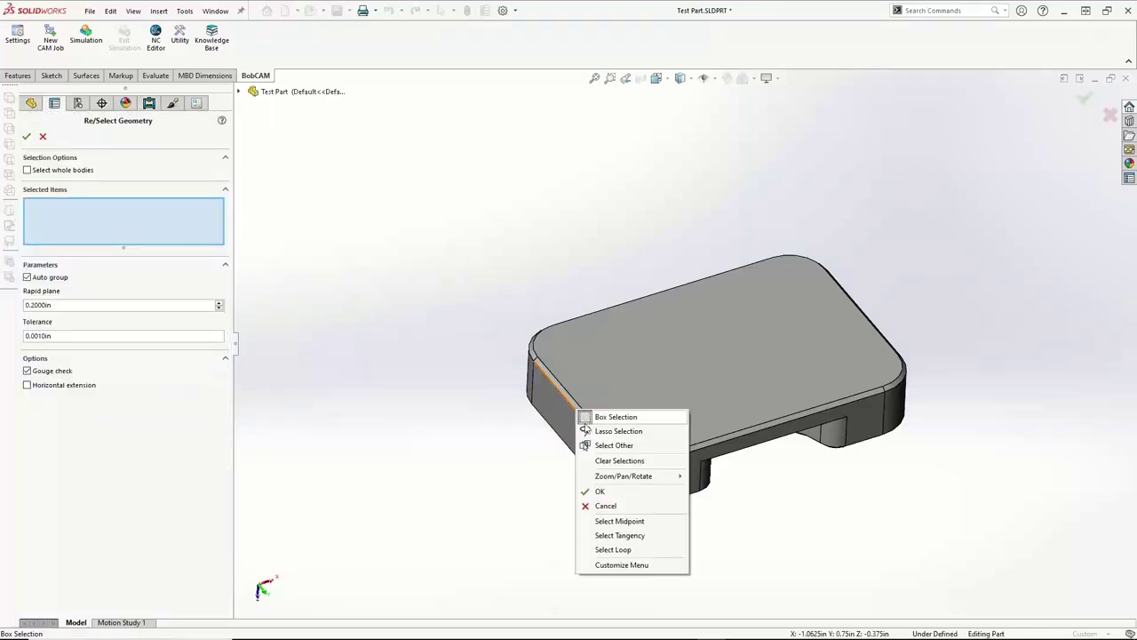
{"action": "left_click", "coordinate": [620, 534]}
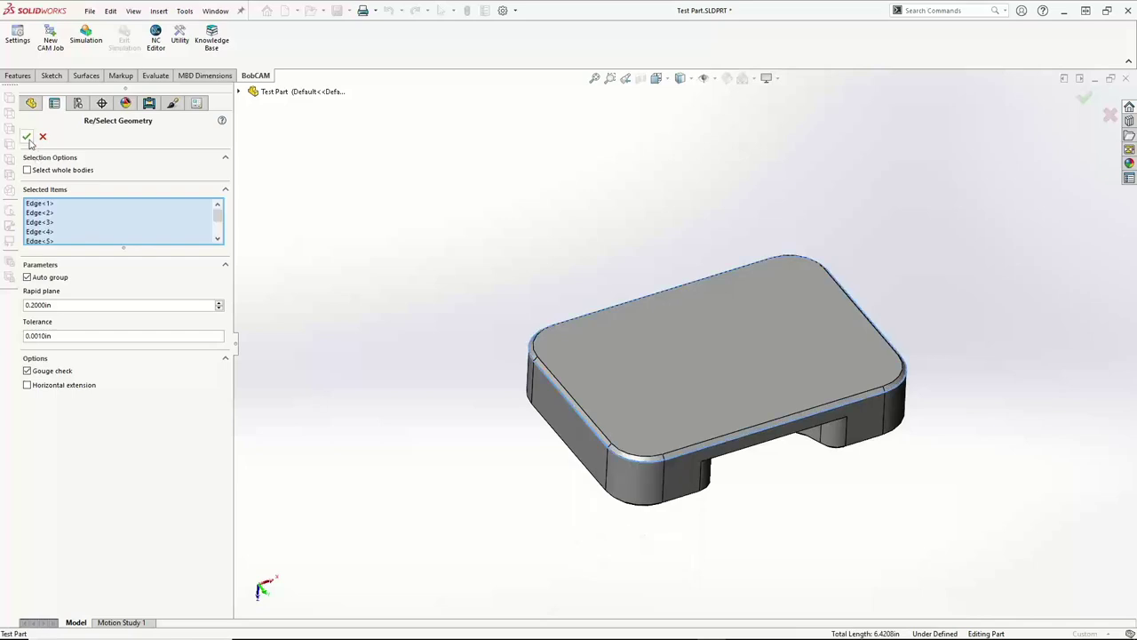
{"action": "left_click", "coordinate": [27, 137]}
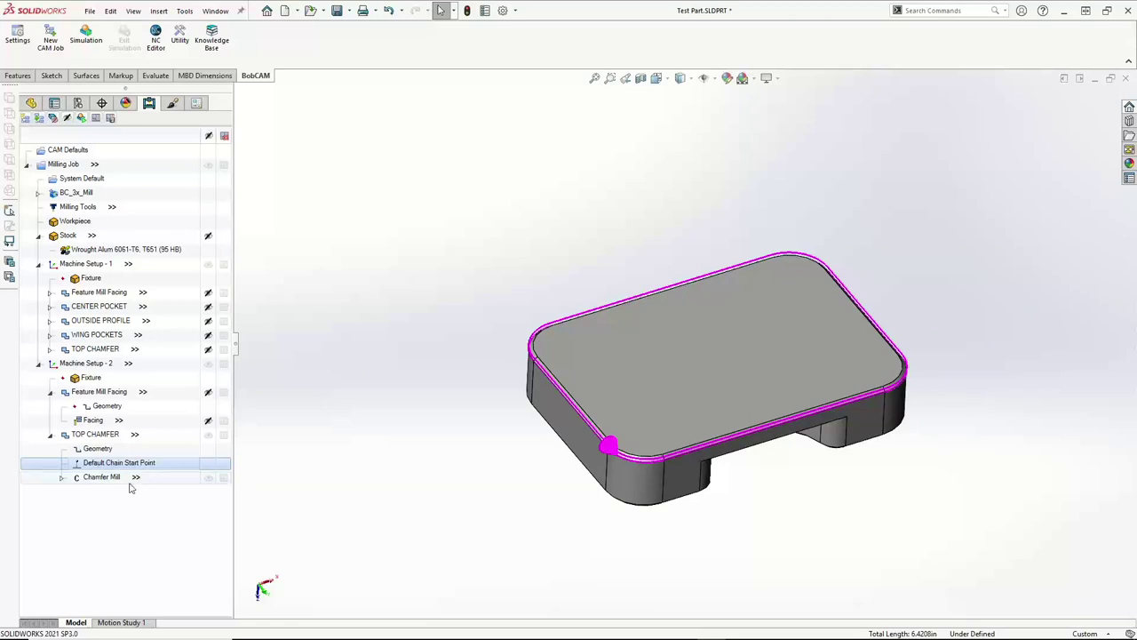
Move the chamfer's chain start point onto the part's long left side edge.
{"action": "right_click", "coordinate": [119, 464]}
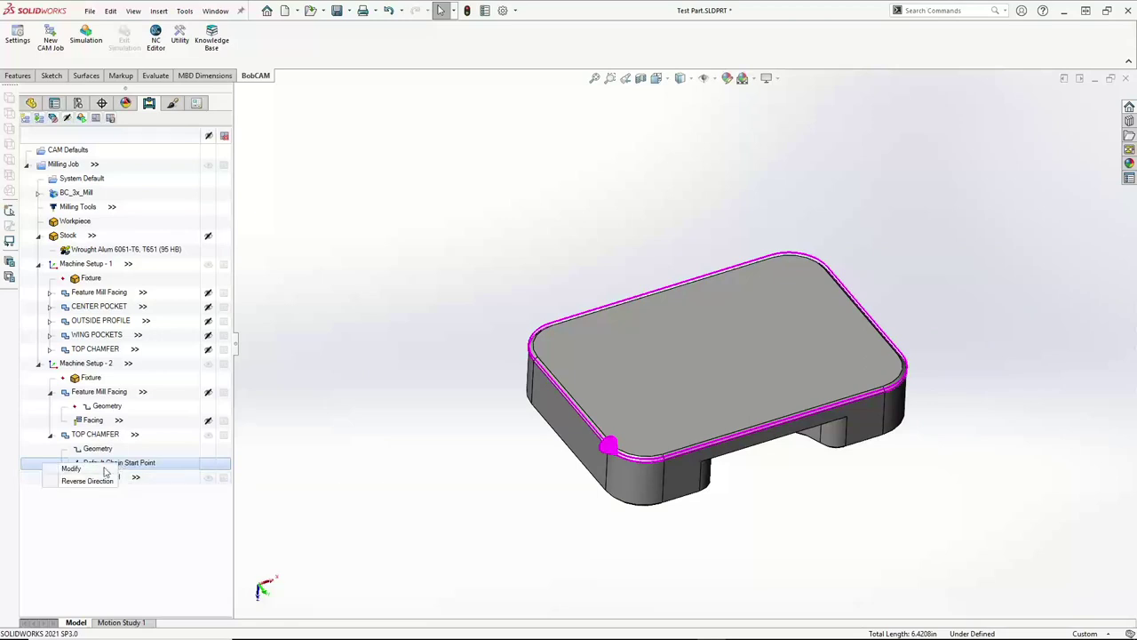
{"action": "left_click", "coordinate": [73, 469]}
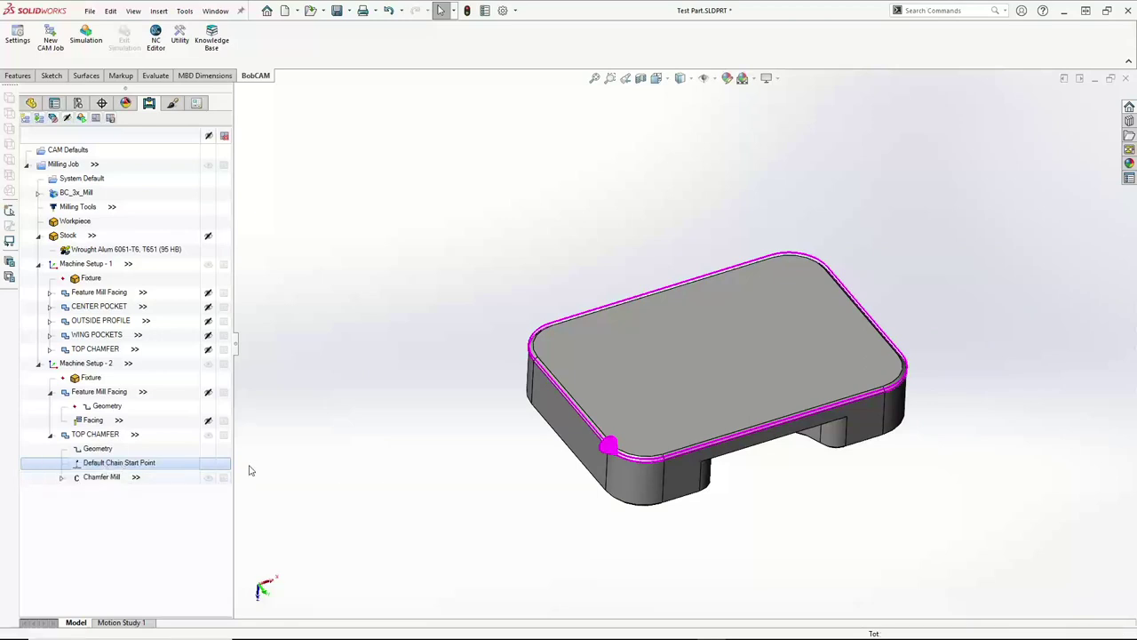
{"action": "left_click", "coordinate": [571, 406]}
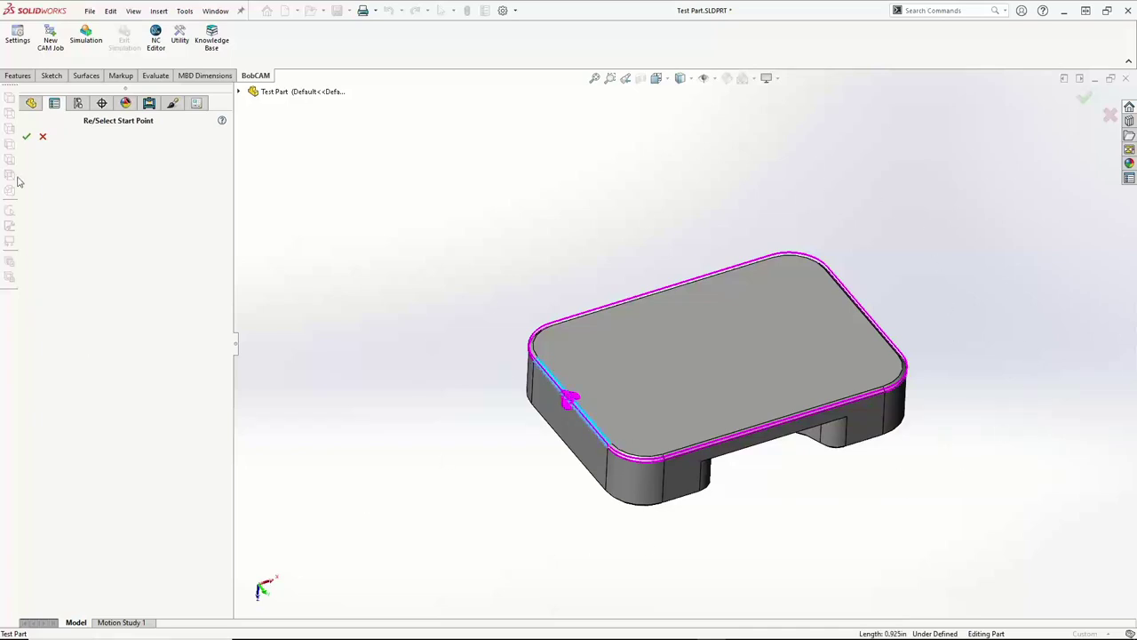
{"action": "left_click", "coordinate": [26, 138]}
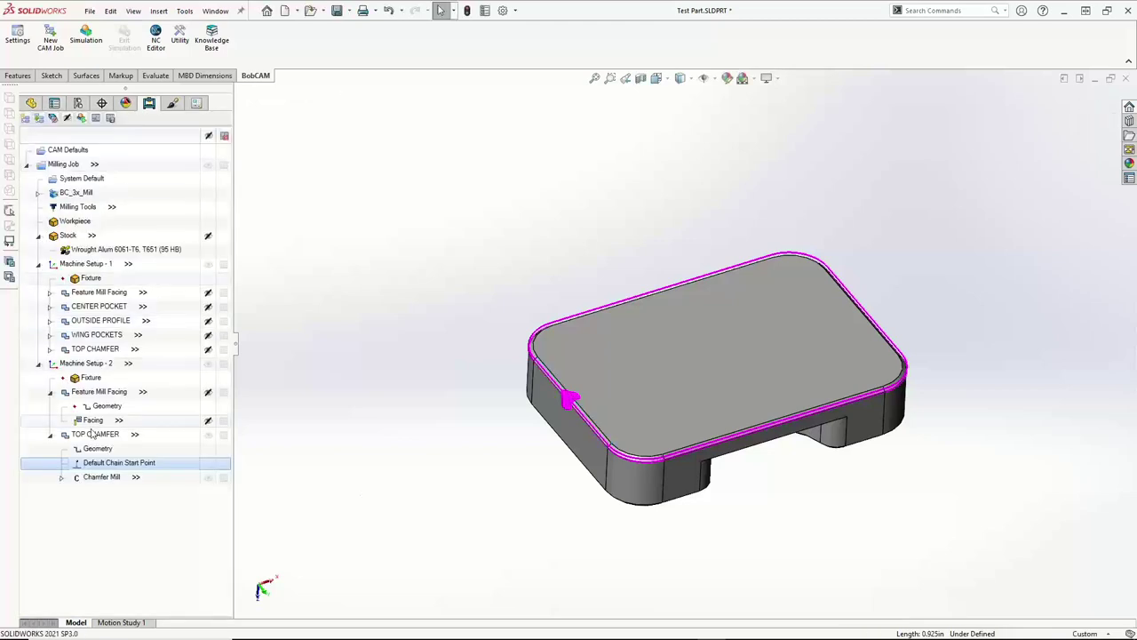
{"action": "left_click", "coordinate": [92, 432]}
Compute the TOP CHAMFER toolpath with Compute All Toolpath and rotate to inspect the underside.
{"action": "right_click", "coordinate": [93, 434]}
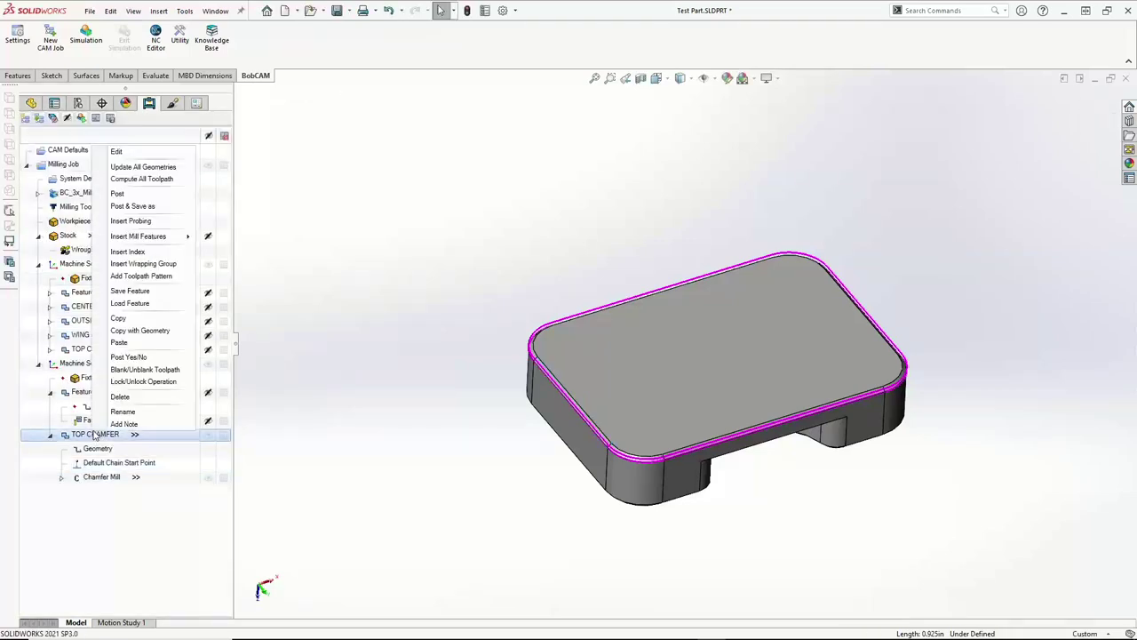
{"action": "left_click", "coordinate": [141, 180]}
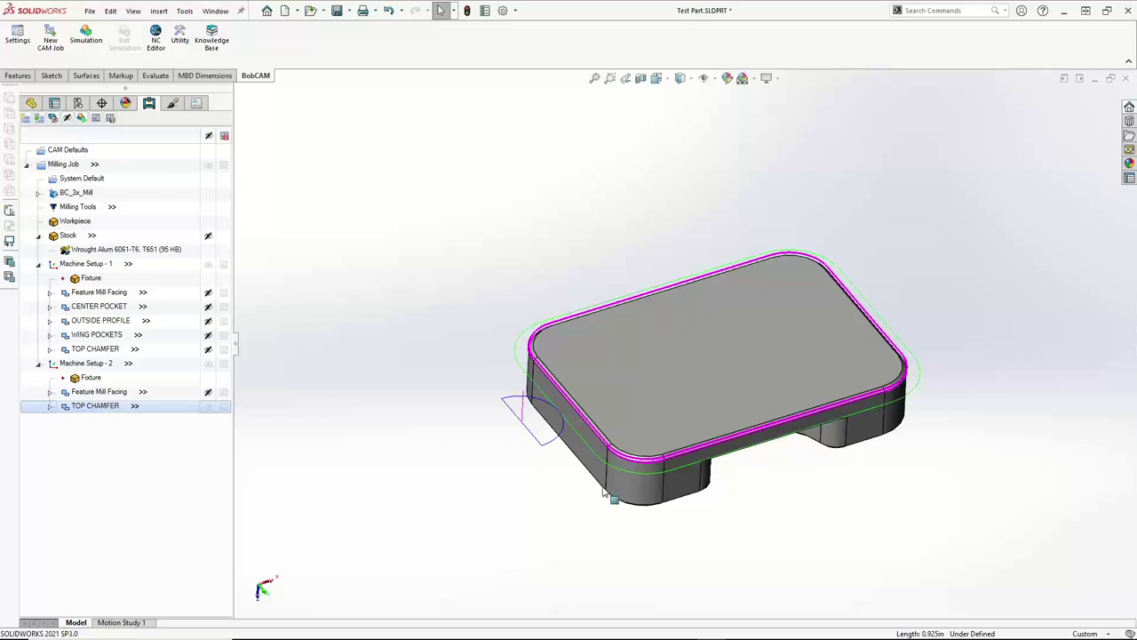
{"action": "middle_click_drag", "start_coordinate": [605, 493], "coordinate": [742, 346]}
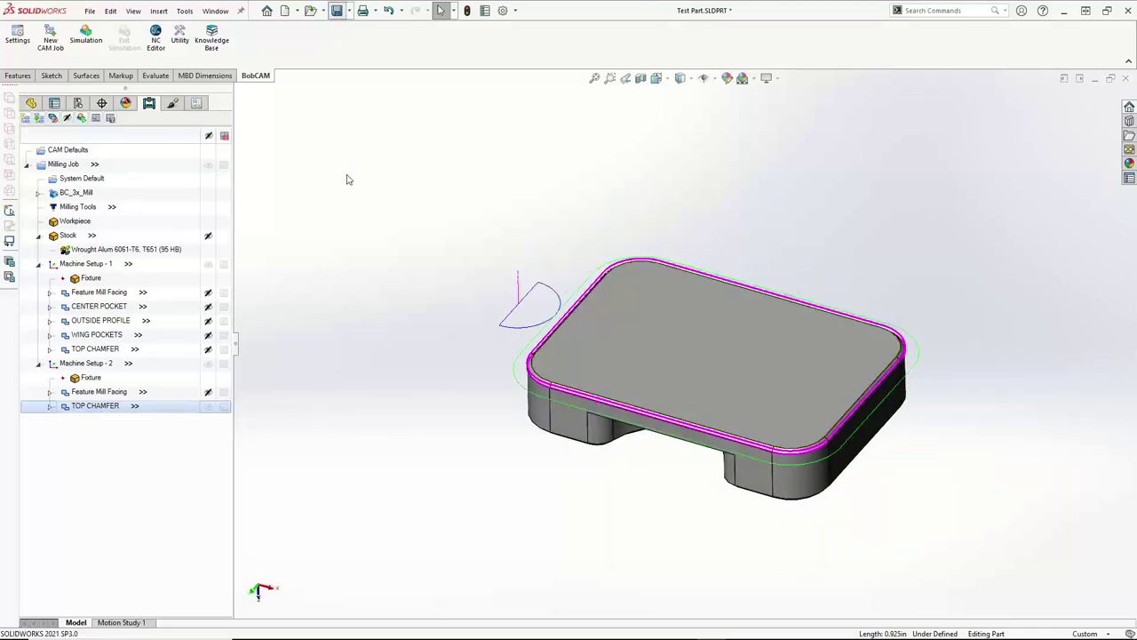
Open BobCAM Simulation and load the full 12-operation job.
{"action": "left_click", "coordinate": [86, 42]}
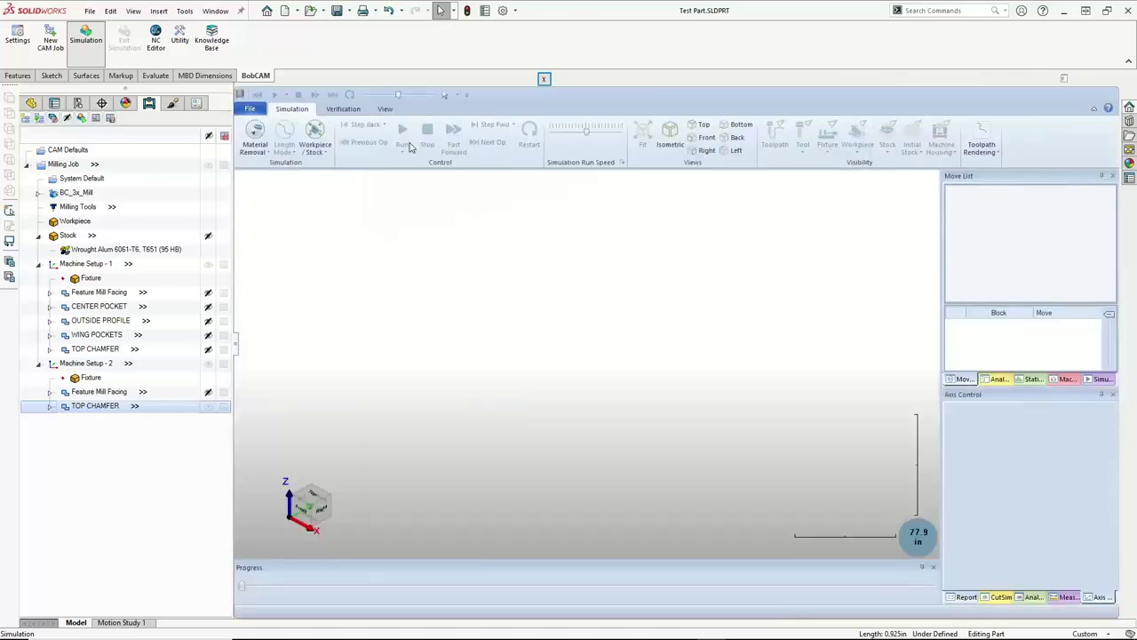
{"action": "left_click", "coordinate": [408, 144]}
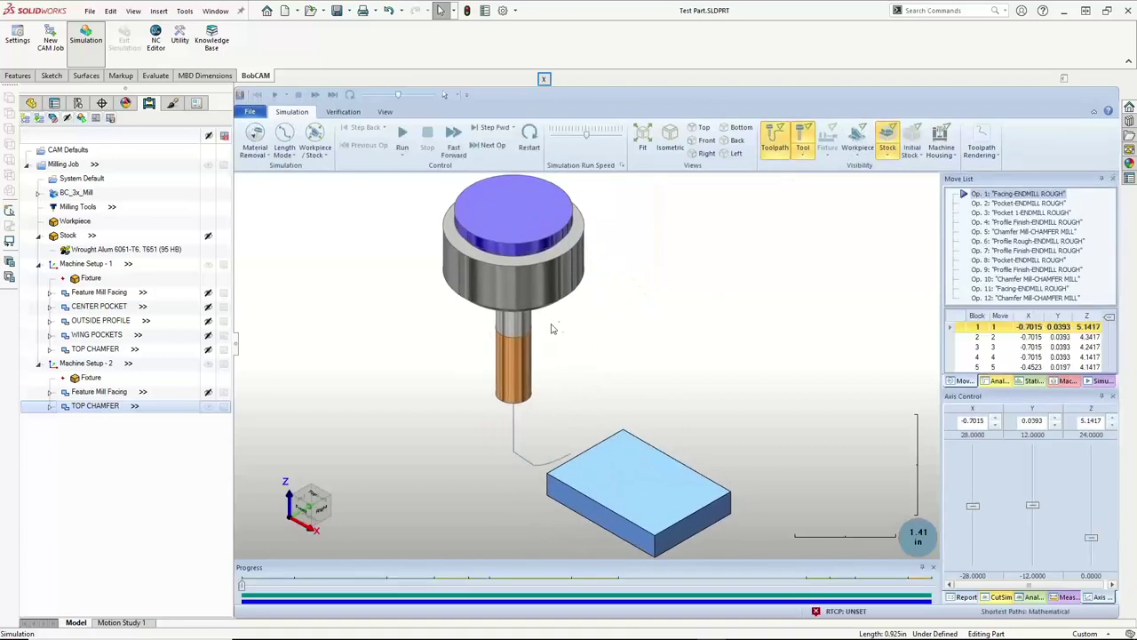
{"action": "scroll", "coordinate": [563, 380], "scroll_direction": "down", "scroll_amount": 3}
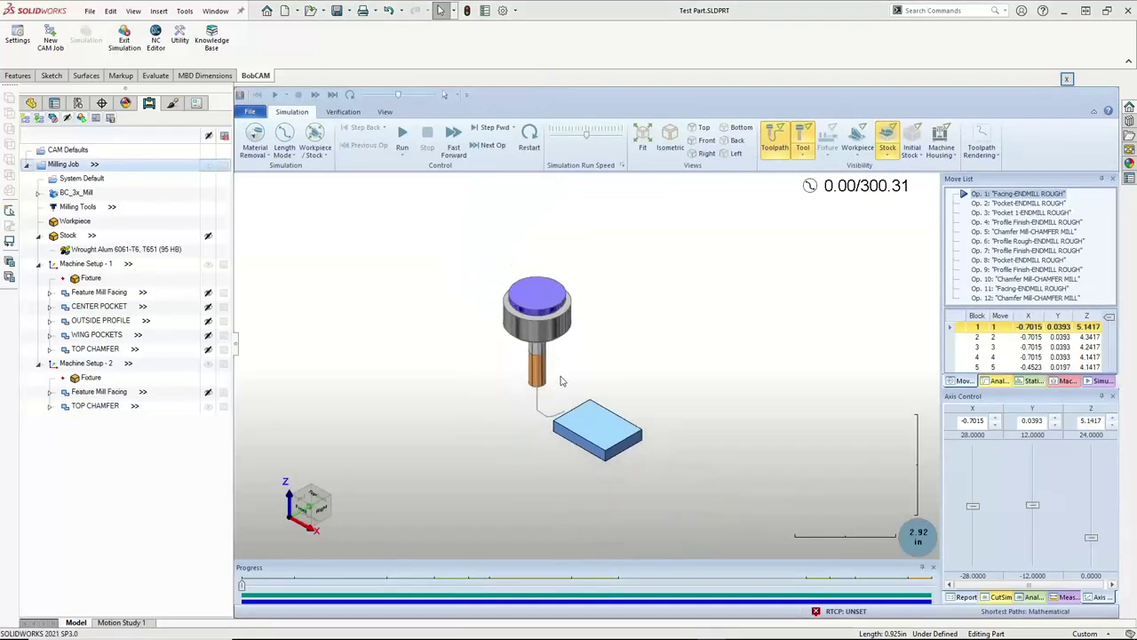
{"action": "middle_click_drag", "start_coordinate": [563, 379], "coordinate": [556, 326]}
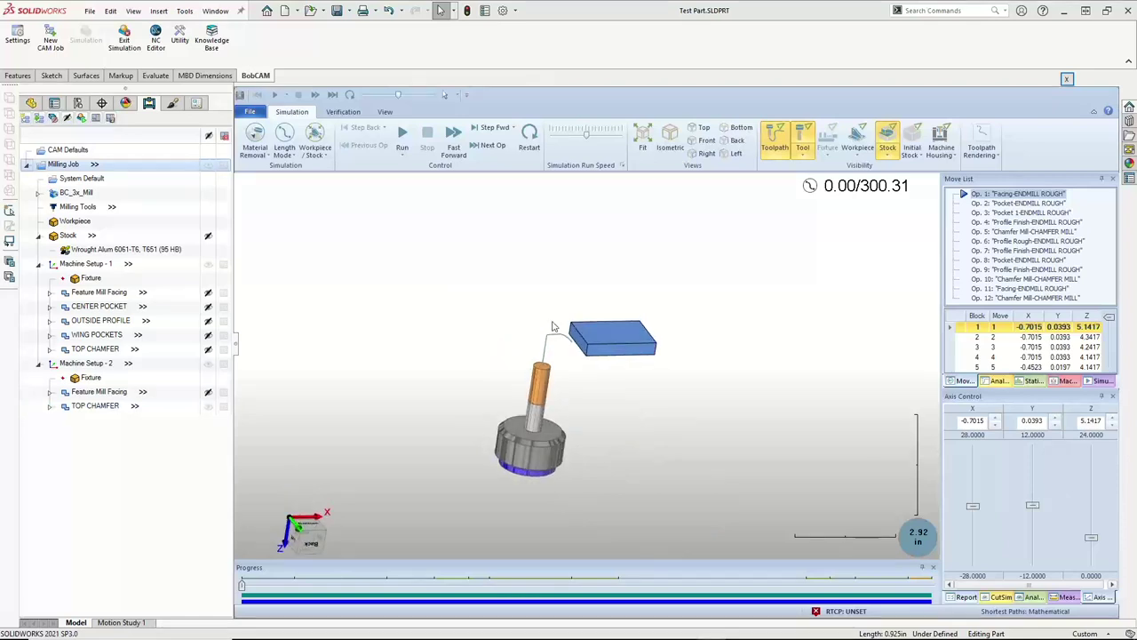
Run the simulation and orbit and zoom to watch the workpiece being machined.
{"action": "left_click", "coordinate": [402, 133]}
{"action": "middle_click_drag", "start_coordinate": [561, 261], "coordinate": [539, 272]}
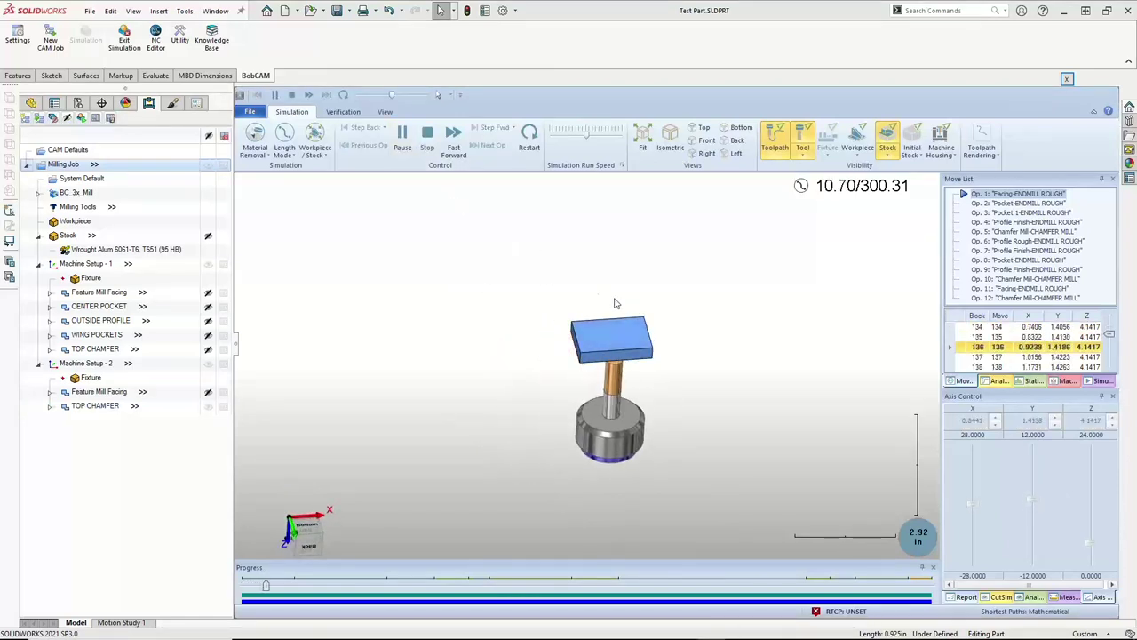
{"action": "scroll", "coordinate": [625, 321], "scroll_direction": "up", "scroll_amount": 3}
{"action": "middle_click_drag", "start_coordinate": [625, 327], "coordinate": [616, 376]}
{"action": "scroll", "coordinate": [616, 376], "scroll_direction": "up", "scroll_amount": 2}
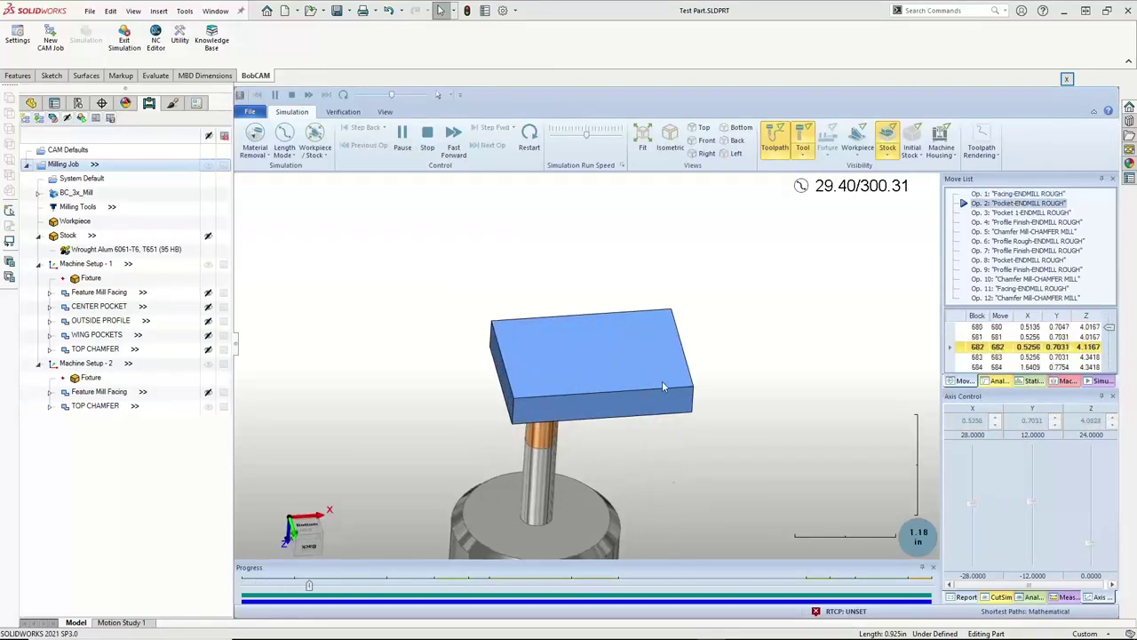
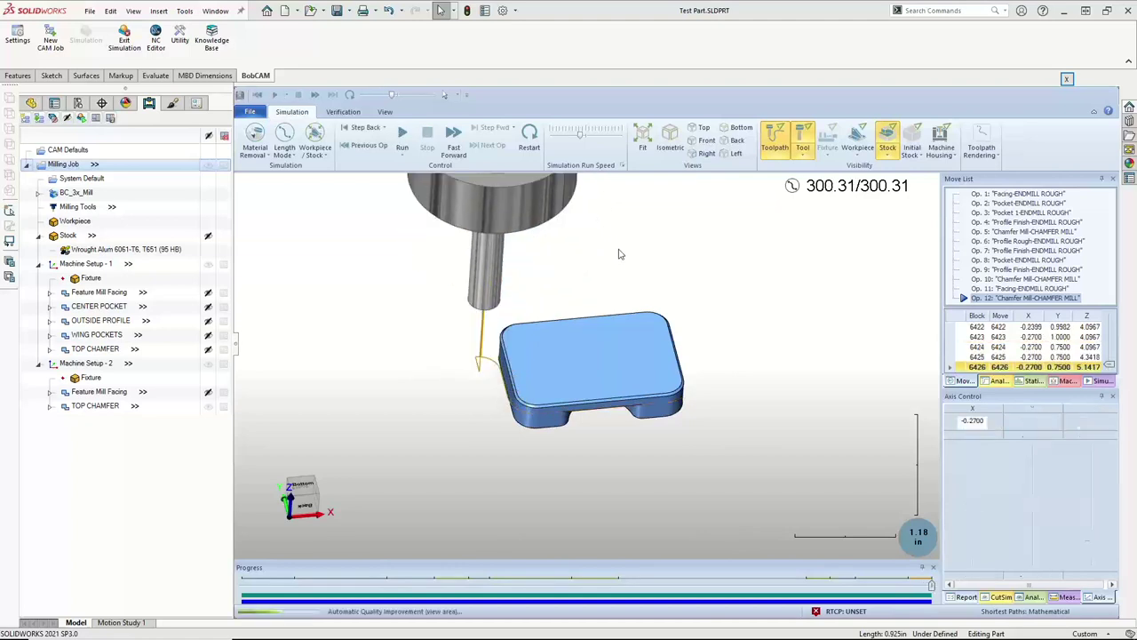
Set the design workpiece display to Opaque and orbit and zoom to view the machined part.
{"action": "middle_click_drag", "start_coordinate": [646, 460], "coordinate": [680, 443]}
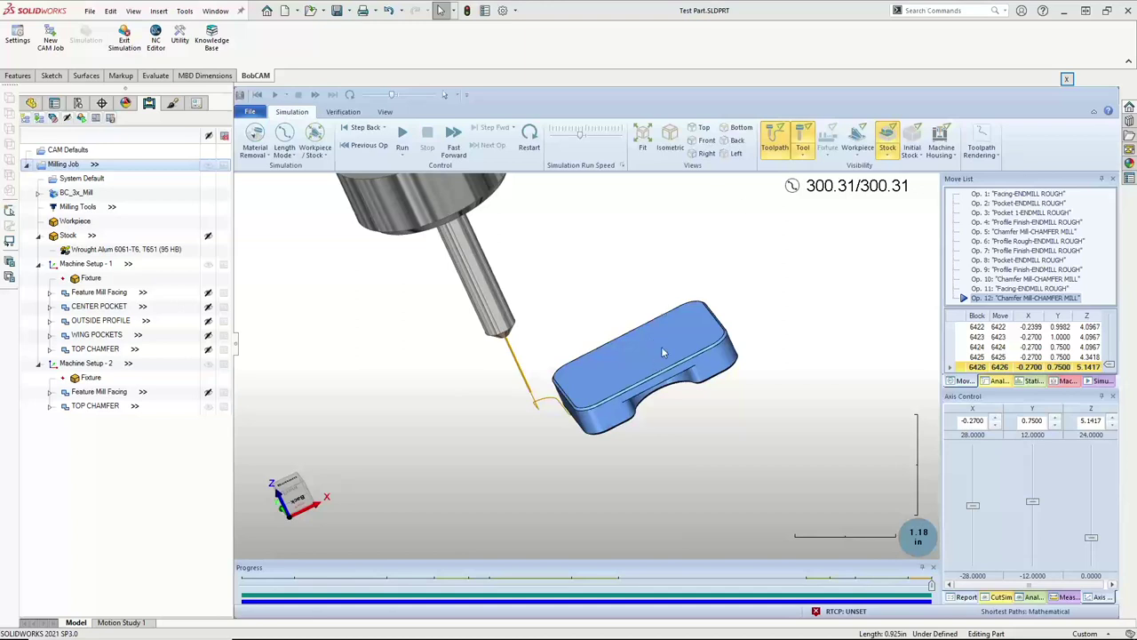
{"action": "left_click", "coordinate": [861, 142]}
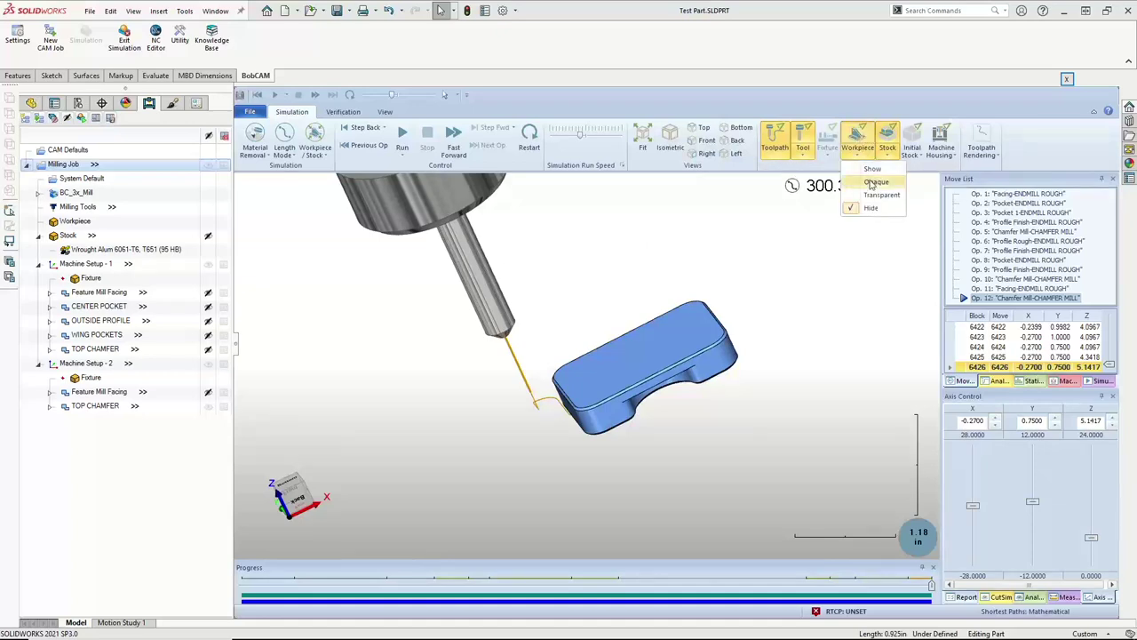
{"action": "left_click", "coordinate": [876, 189]}
{"action": "middle_click_drag", "start_coordinate": [669, 426], "coordinate": [565, 271]}
{"action": "scroll", "coordinate": [539, 254], "scroll_direction": "down", "scroll_amount": 3}
{"action": "scroll", "coordinate": [538, 254], "scroll_direction": "up", "scroll_amount": 3}
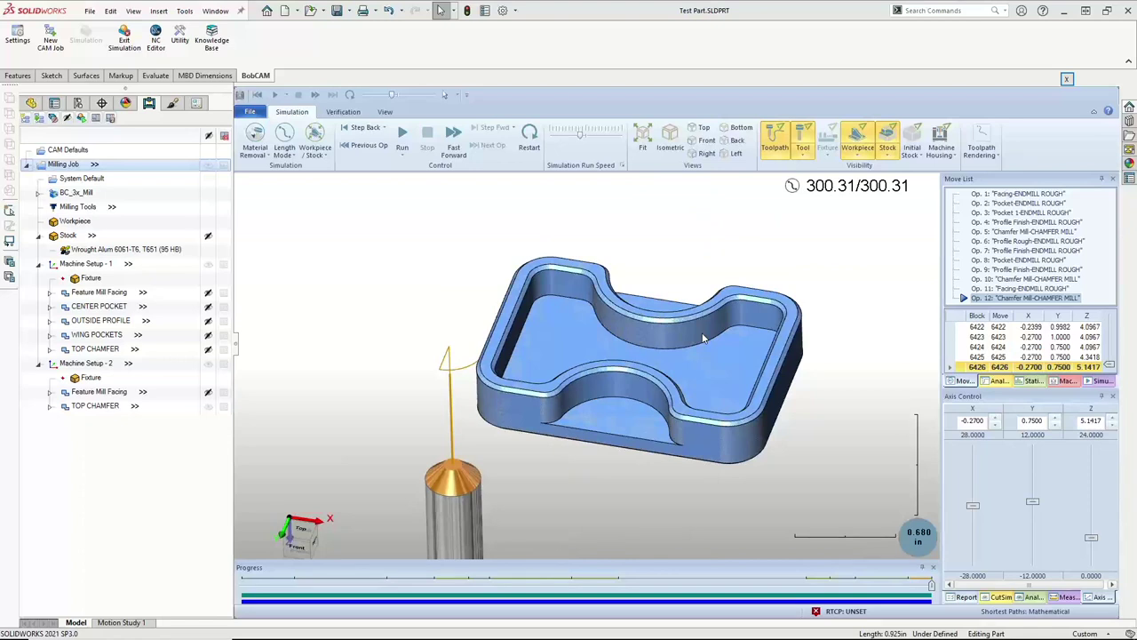
Open the simulation's Analysis panel and colour the part by Deviation.
{"action": "left_click", "coordinate": [1032, 597]}
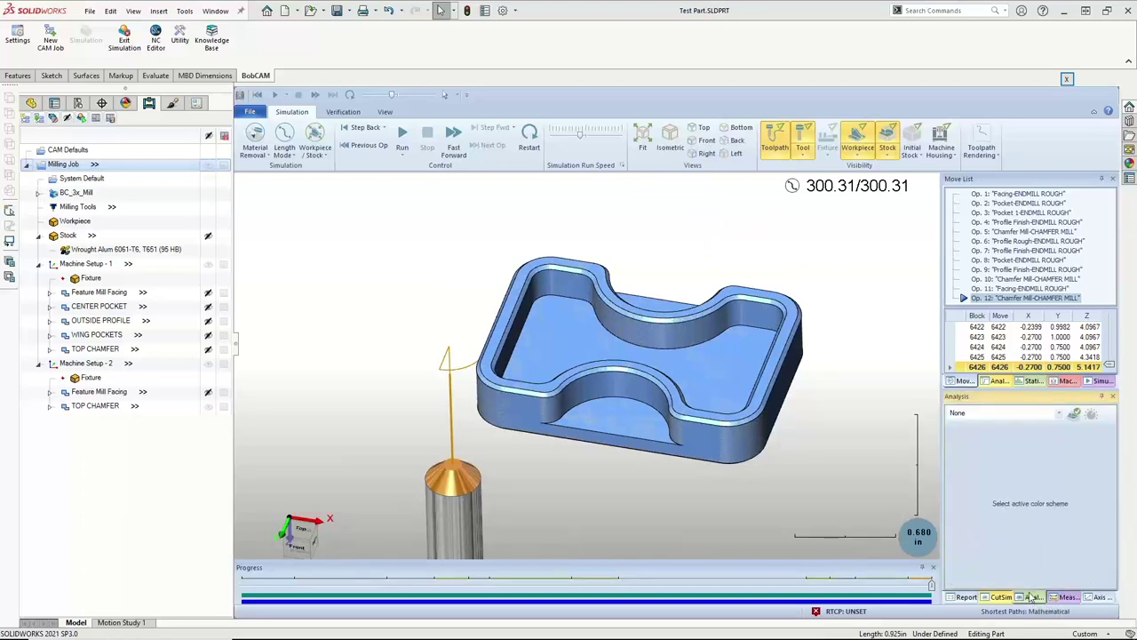
{"action": "left_click", "coordinate": [1008, 413]}
{"action": "left_click", "coordinate": [1001, 449]}
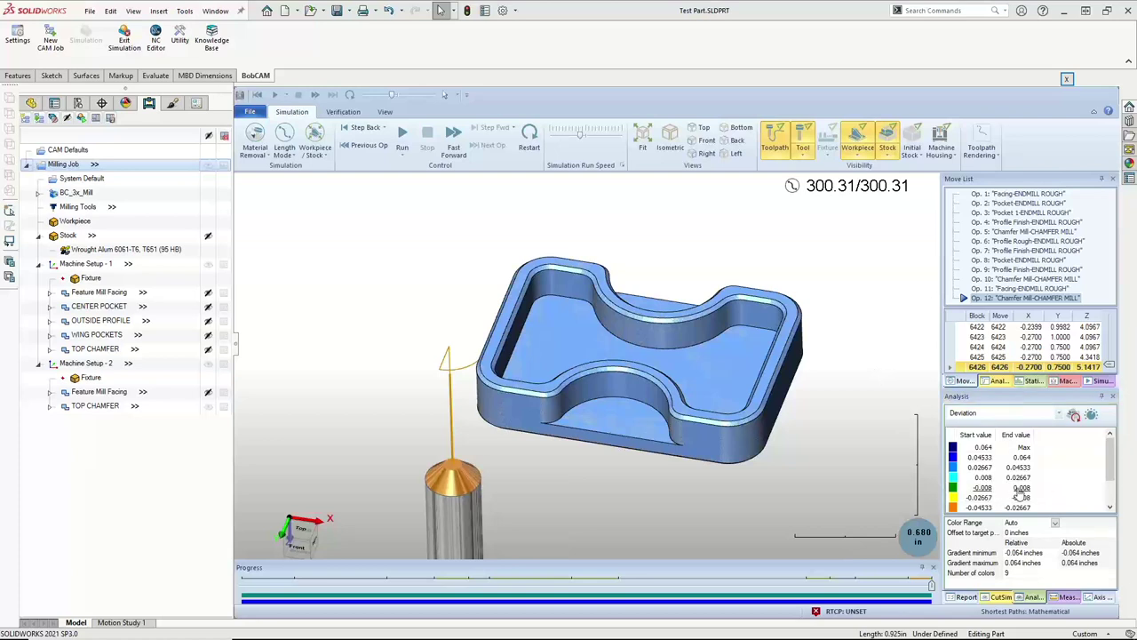
Set the number of deviation colours to 9, then switch the colour scheme back to None.
{"action": "left_click", "coordinate": [1018, 574]}
{"action": "left_click", "coordinate": [1110, 573]}
{"action": "left_click", "coordinate": [1110, 574]}
{"action": "left_click", "coordinate": [1111, 573]}
{"action": "left_click", "coordinate": [1111, 573]}
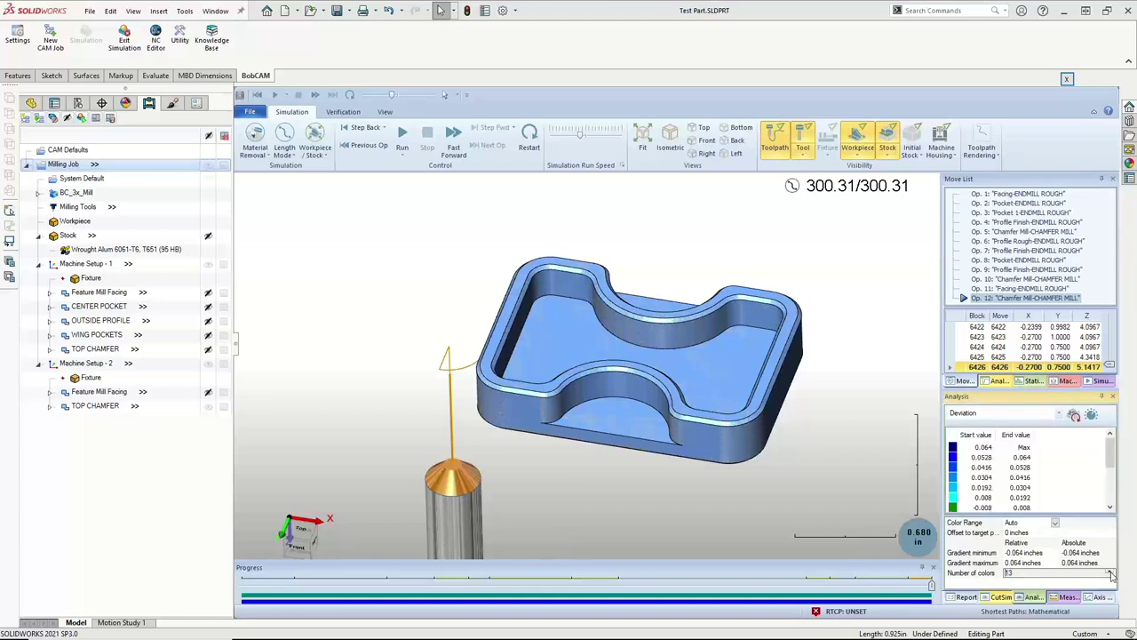
{"action": "left_click", "coordinate": [1110, 576]}
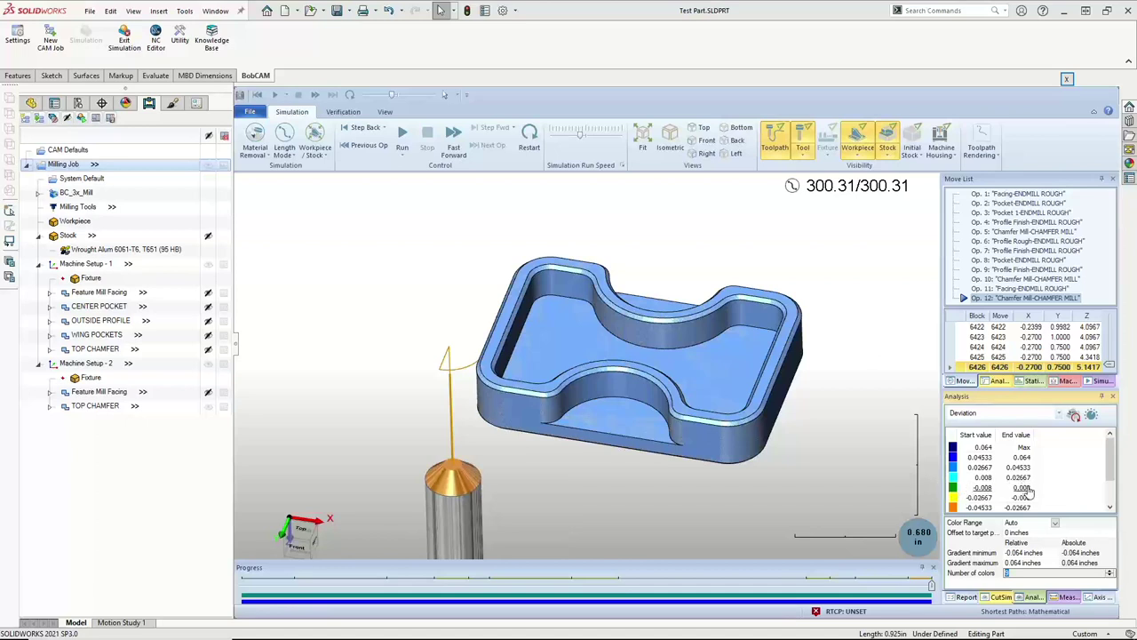
{"action": "key", "text": "Return"}
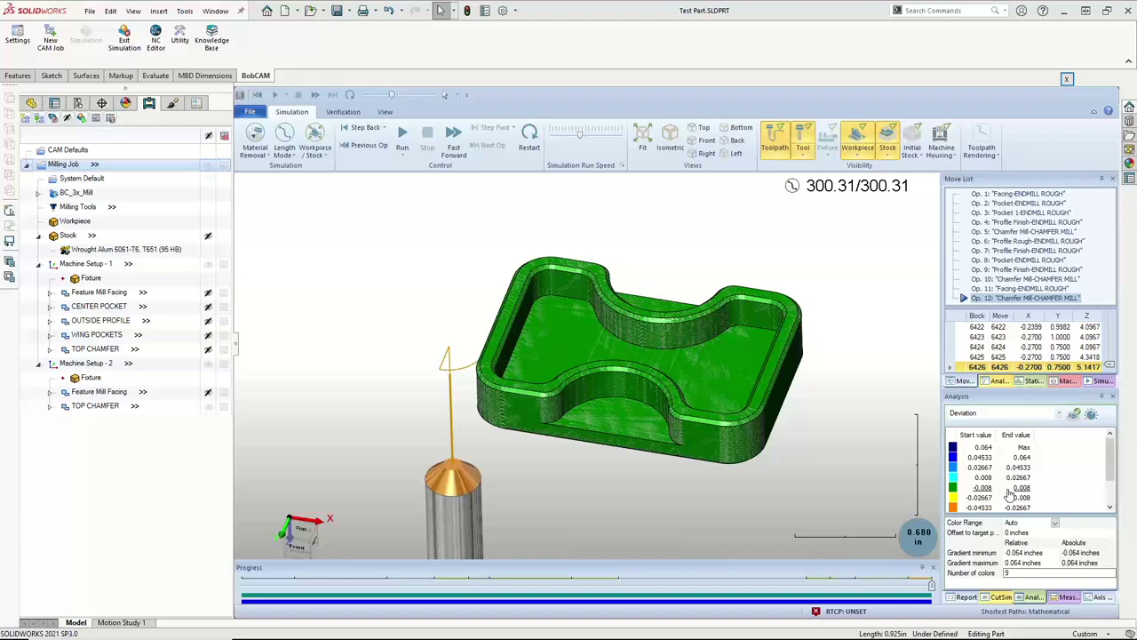
{"action": "left_click", "coordinate": [1004, 413]}
{"action": "left_click", "coordinate": [1004, 424]}
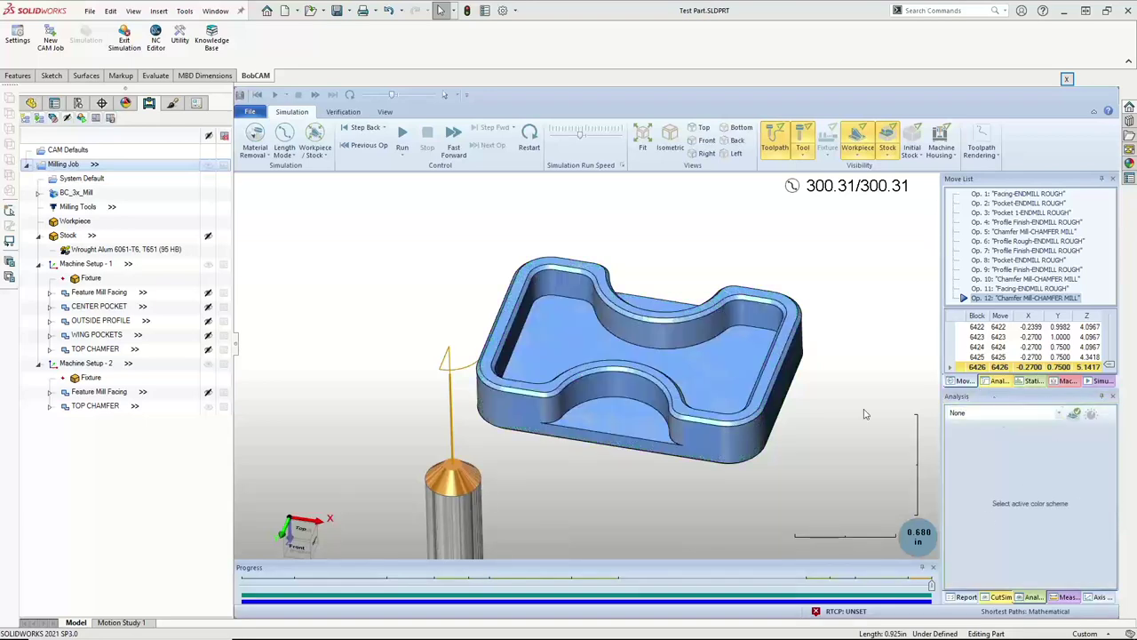
{"action": "scroll", "coordinate": [610, 324], "scroll_direction": "up", "scroll_amount": 3}
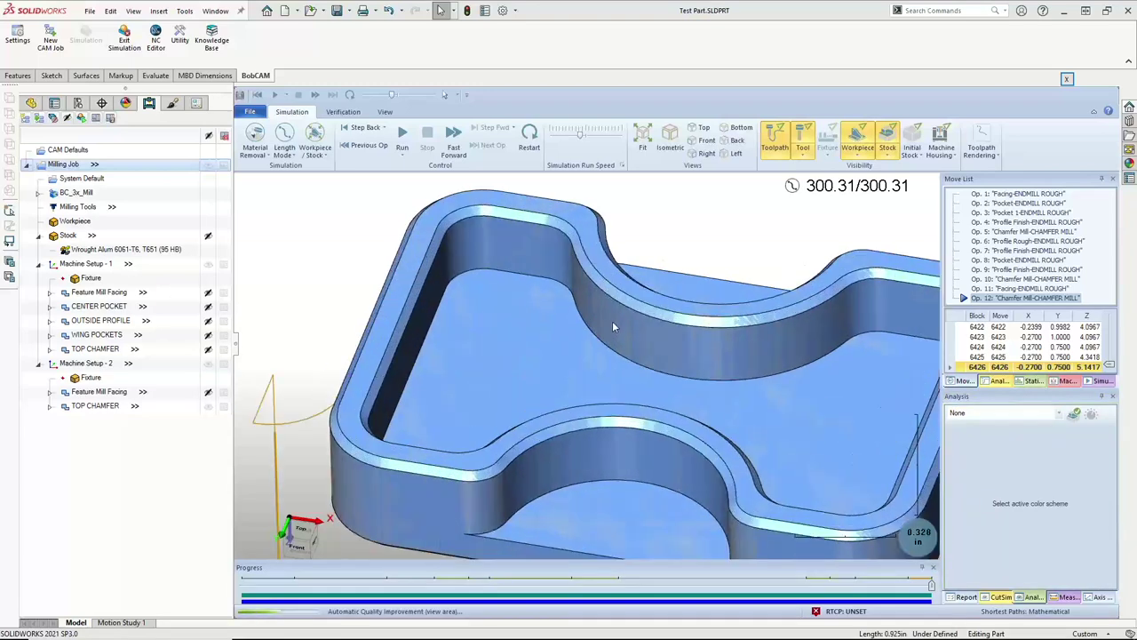
{"action": "scroll", "coordinate": [622, 337], "scroll_direction": "up", "scroll_amount": 3}
{"action": "scroll", "coordinate": [625, 342], "scroll_direction": "up", "scroll_amount": 2}
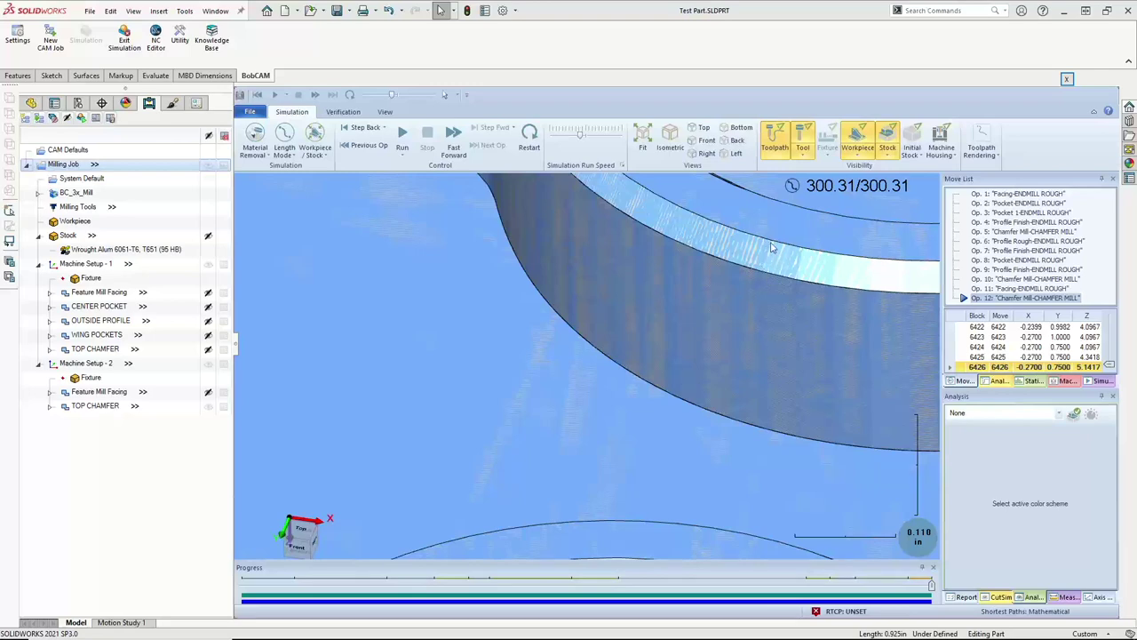
{"action": "scroll", "coordinate": [672, 359], "scroll_direction": "up", "scroll_amount": 1}
{"action": "scroll", "coordinate": [671, 353], "scroll_direction": "up", "scroll_amount": 8}
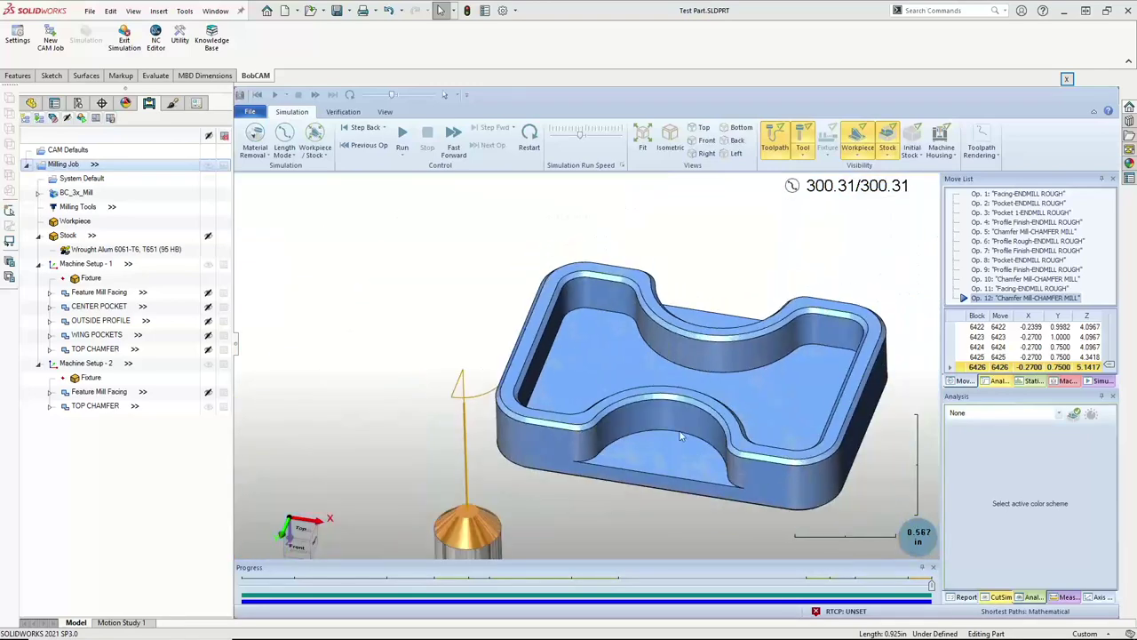
{"action": "middle_click_drag", "start_coordinate": [671, 353], "coordinate": [649, 330]}
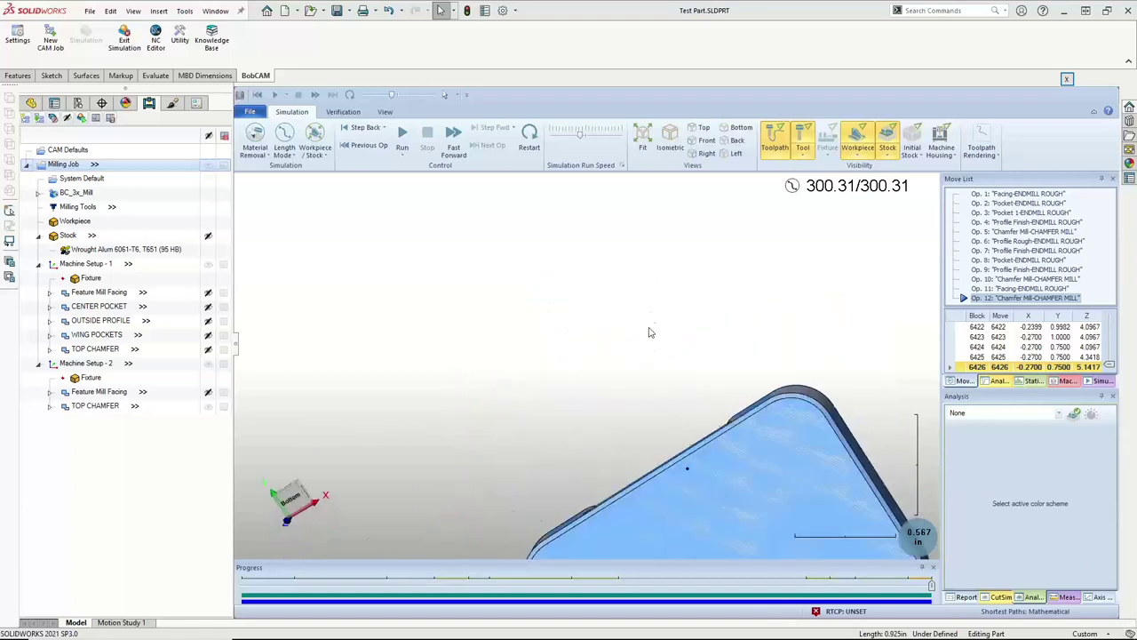
{"action": "scroll", "coordinate": [654, 302], "scroll_direction": "down", "scroll_amount": 5}
{"action": "middle_click_drag", "start_coordinate": [657, 272], "coordinate": [802, 487]}
{"action": "scroll", "coordinate": [802, 487], "scroll_direction": "down", "scroll_amount": 6}
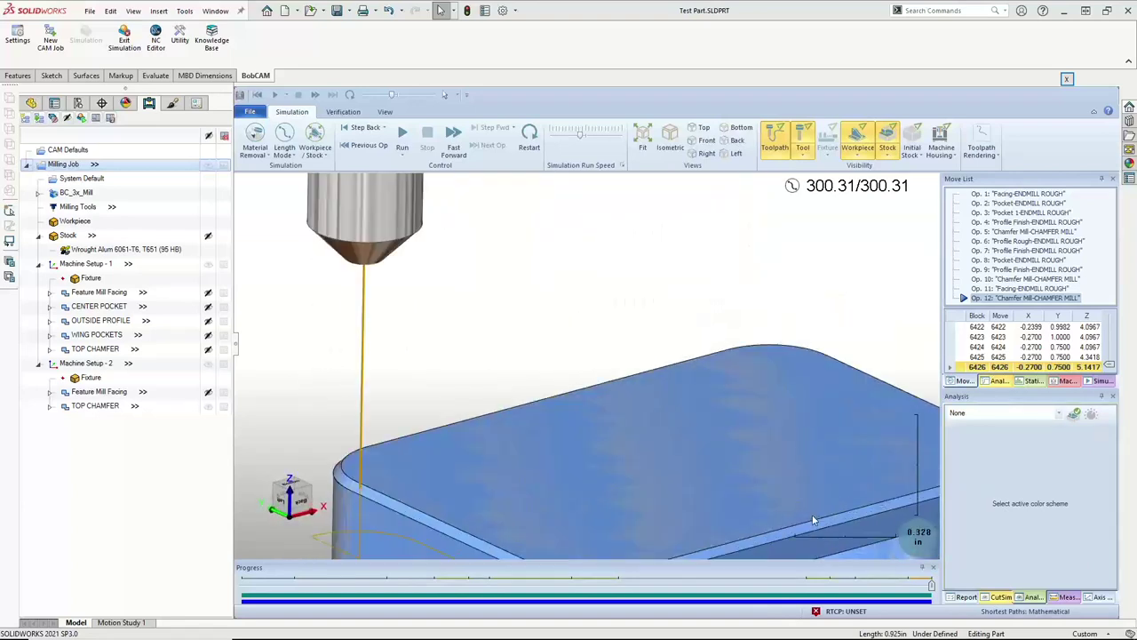
{"action": "mouse_move", "coordinate": [696, 384]}
{"action": "middle_mouse_down"}
{"action": "mouse_move", "coordinate": [720, 411]}
{"action": "mouse_move", "coordinate": [703, 350]}
{"action": "mouse_move", "coordinate": [673, 376]}
{"action": "mouse_move", "coordinate": [618, 364]}
{"action": "mouse_move", "coordinate": [554, 381]}
{"action": "mouse_move", "coordinate": [637, 346]}
{"action": "mouse_move", "coordinate": [543, 397]}
{"action": "mouse_move", "coordinate": [681, 347]}
{"action": "mouse_move", "coordinate": [668, 368]}
{"action": "mouse_move", "coordinate": [658, 352]}
{"action": "middle_mouse_up"}
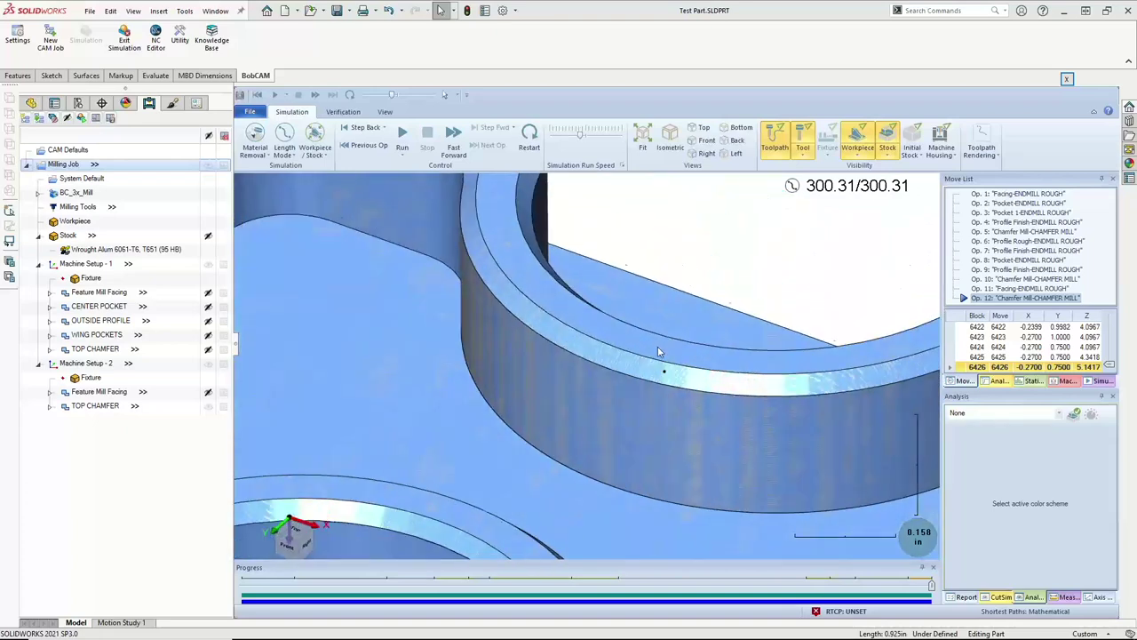
{"action": "scroll", "coordinate": [625, 379], "scroll_direction": "up", "scroll_amount": 10}
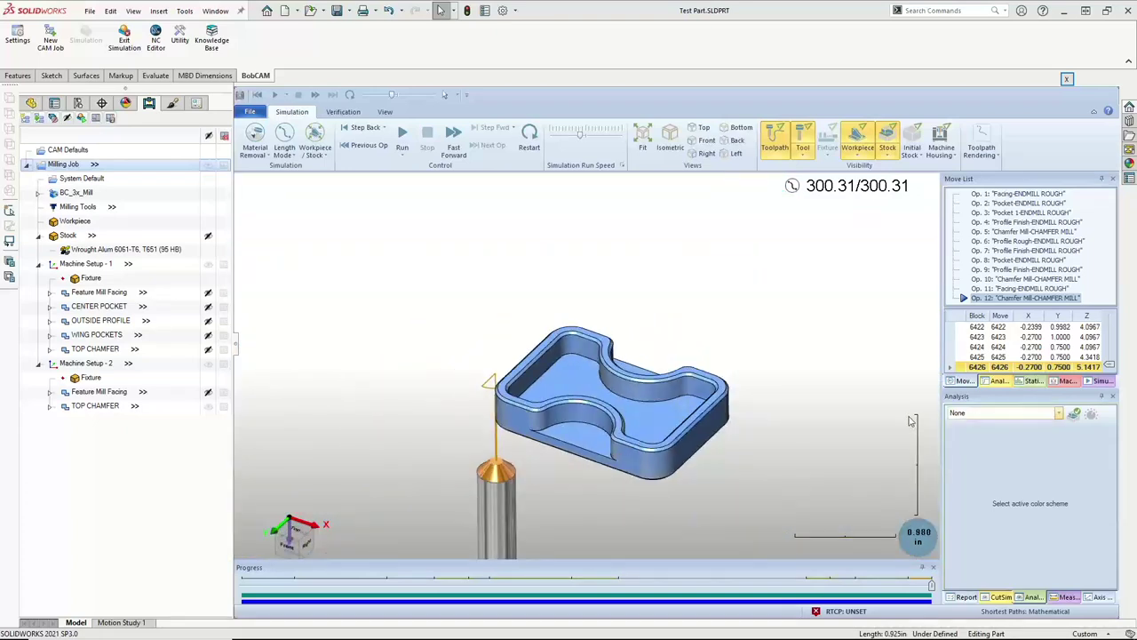
Colour by Deviation with a Manual colour range and a green band of -0.002 to 0.002.
{"action": "left_click", "coordinate": [1059, 414]}
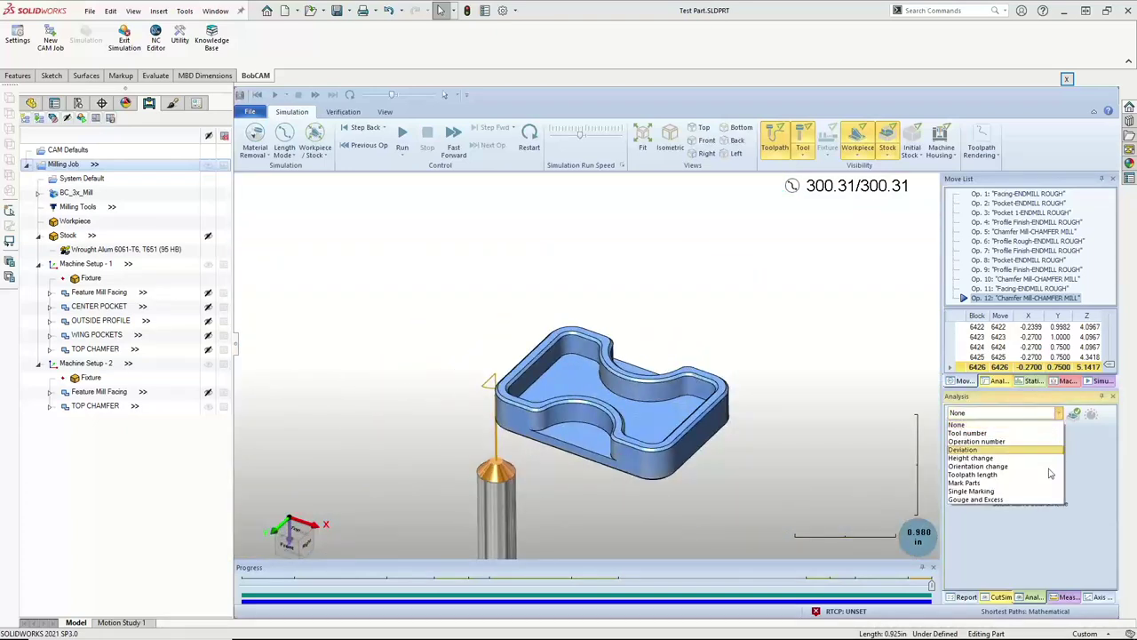
{"action": "left_click", "coordinate": [978, 449]}
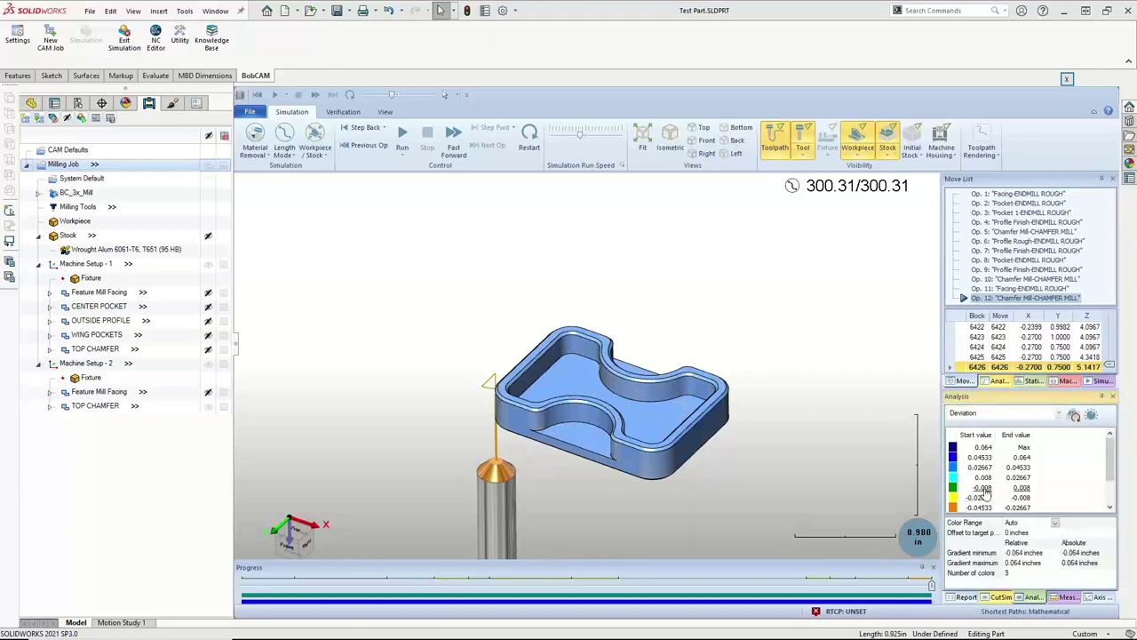
{"action": "left_click", "coordinate": [1055, 523]}
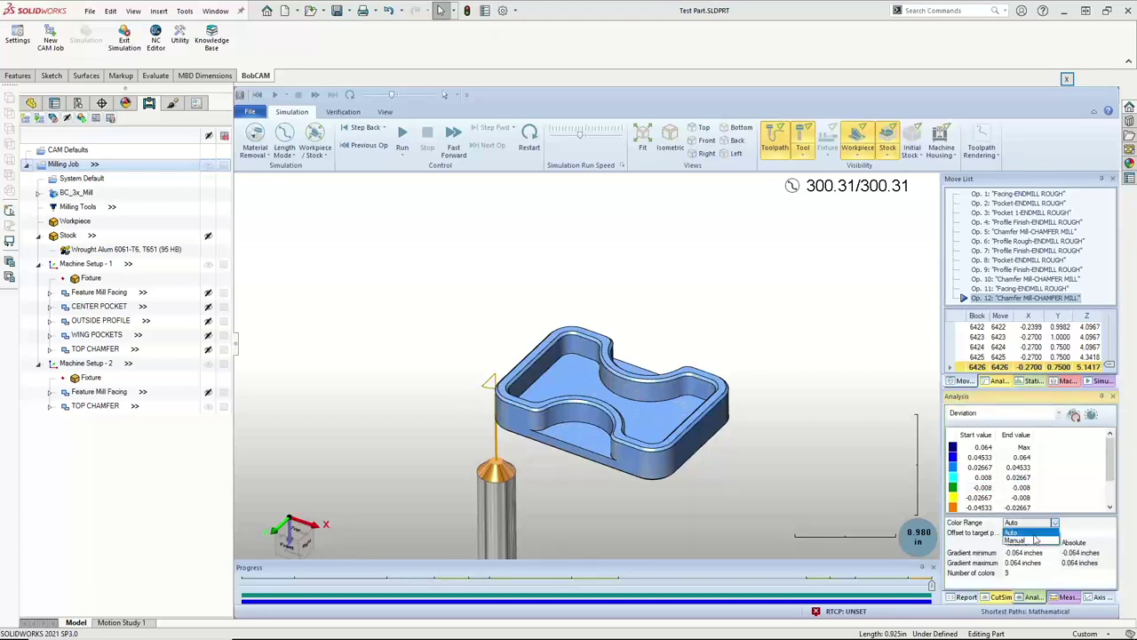
{"action": "left_click", "coordinate": [1031, 542]}
{"action": "left_click", "coordinate": [984, 487]}
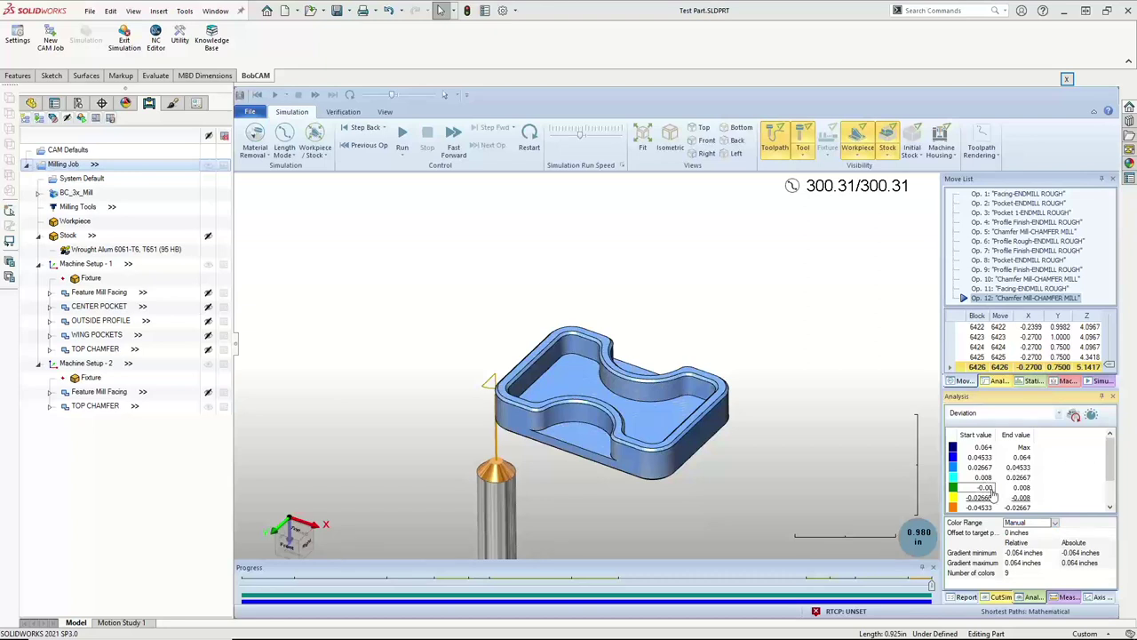
{"action": "type", "text": "2"}
{"action": "left_click", "coordinate": [1022, 487]}
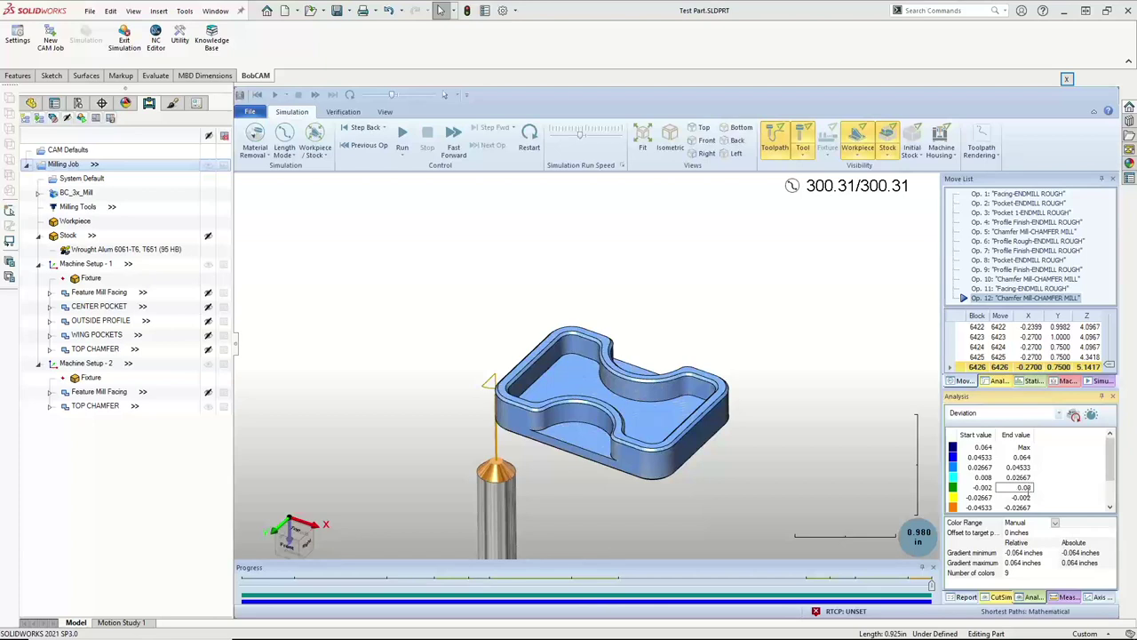
{"action": "type", "text": "2"}
{"action": "key", "text": "Return"}
{"action": "key", "text": "Escape"}
Change the workpiece display and narrow the green band to -0.001 / 0.001, reapplying the colouring.
{"action": "left_click", "coordinate": [860, 153]}
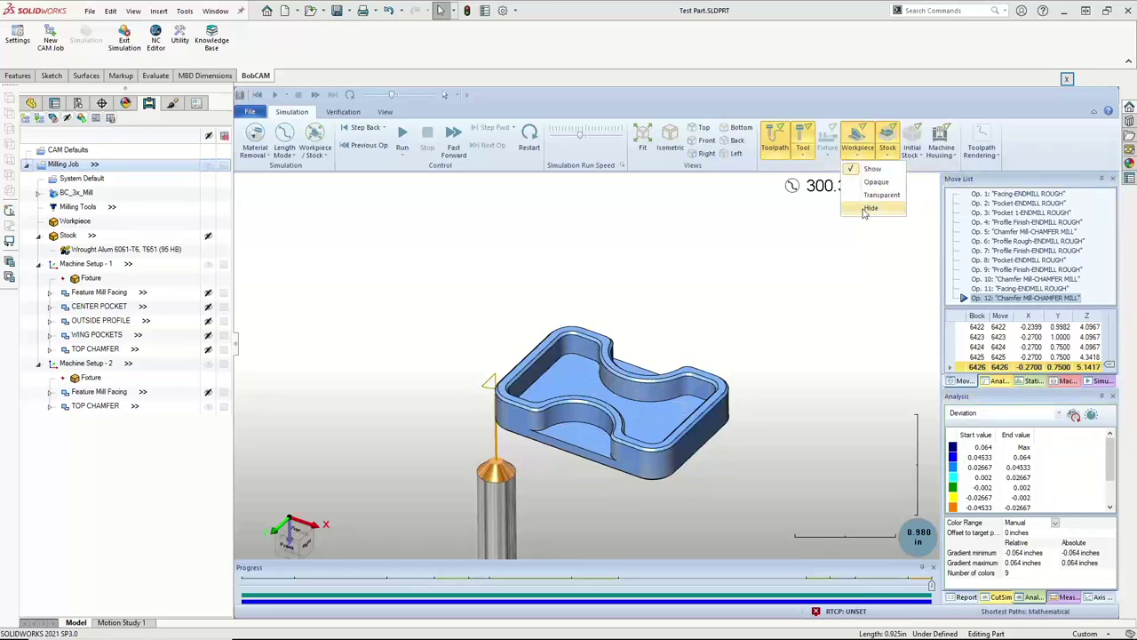
{"action": "left_click", "coordinate": [863, 206]}
{"action": "left_click", "coordinate": [1073, 415]}
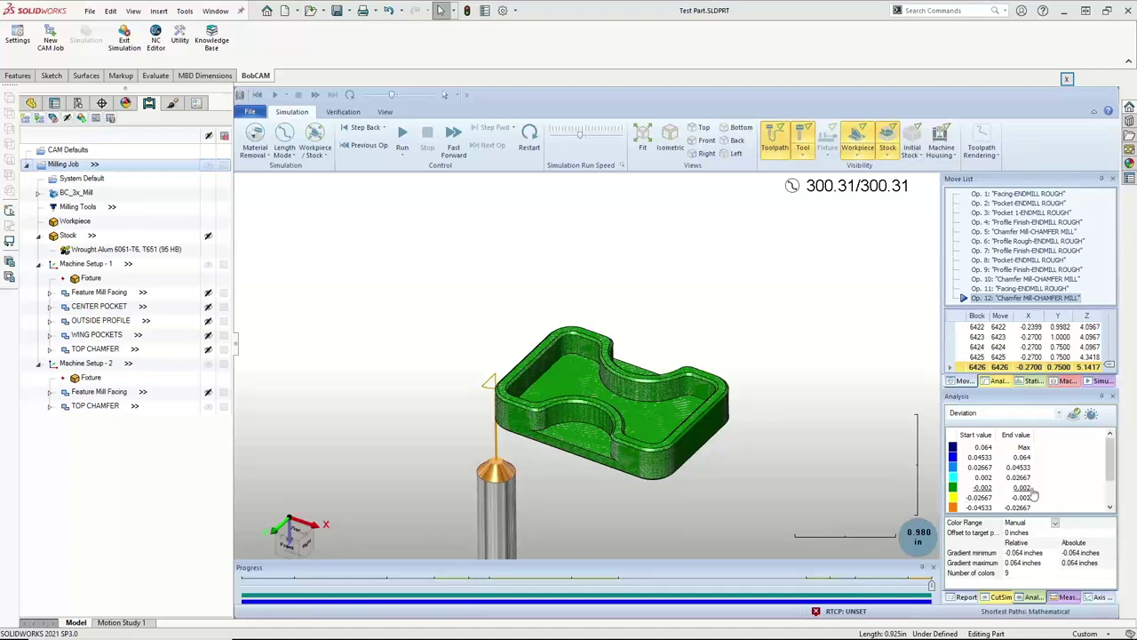
{"action": "left_click", "coordinate": [989, 487]}
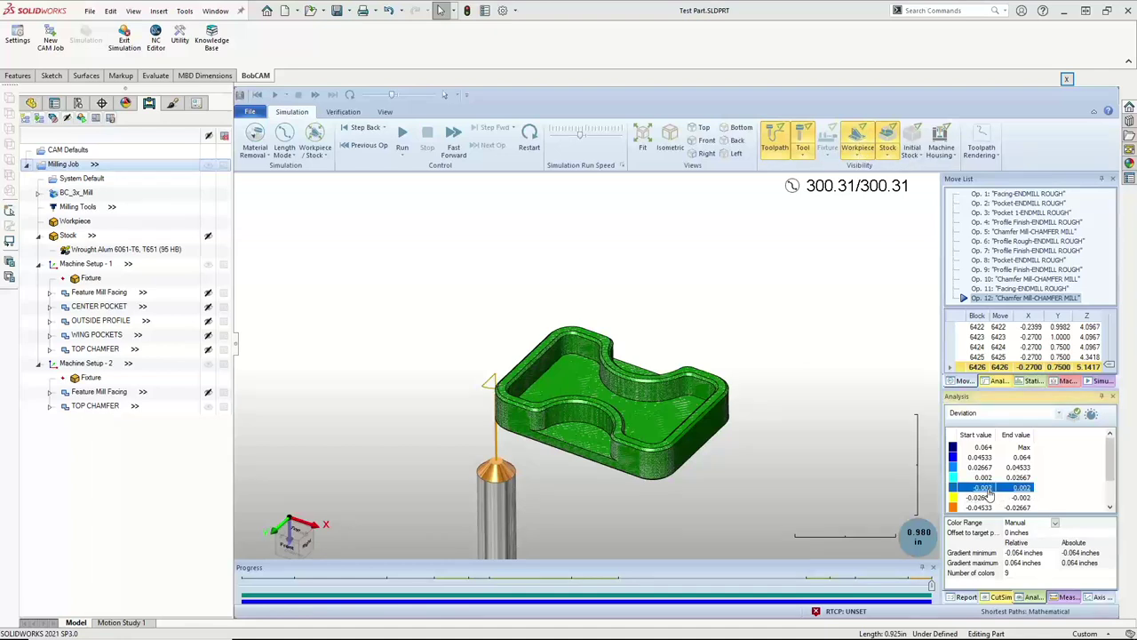
{"action": "left_click", "coordinate": [992, 488]}
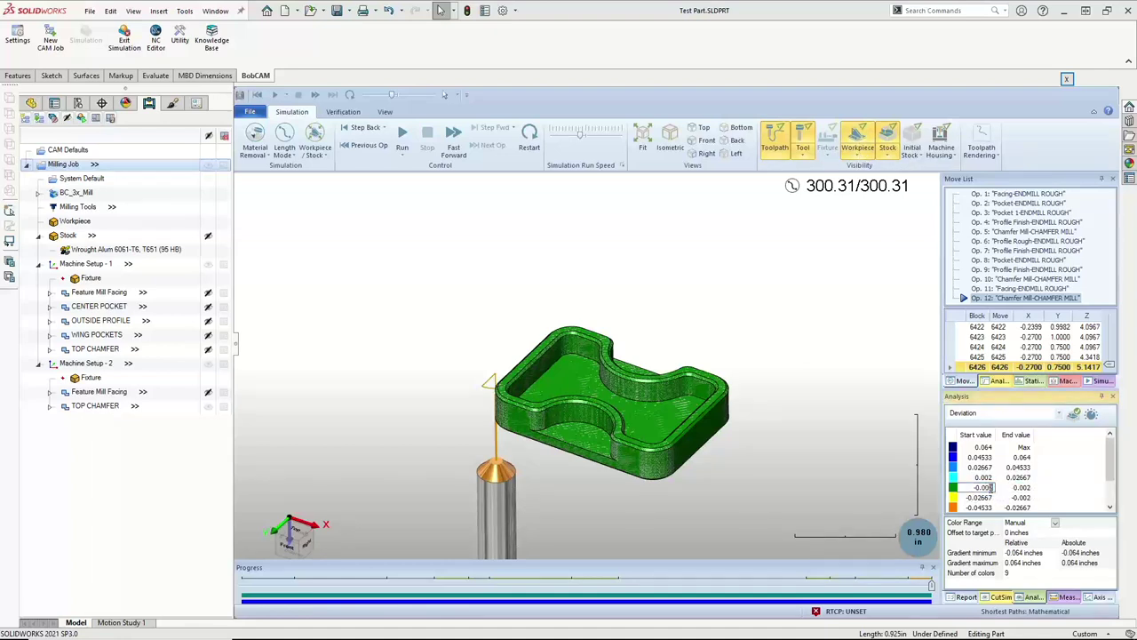
{"action": "left_click", "coordinate": [1028, 488]}
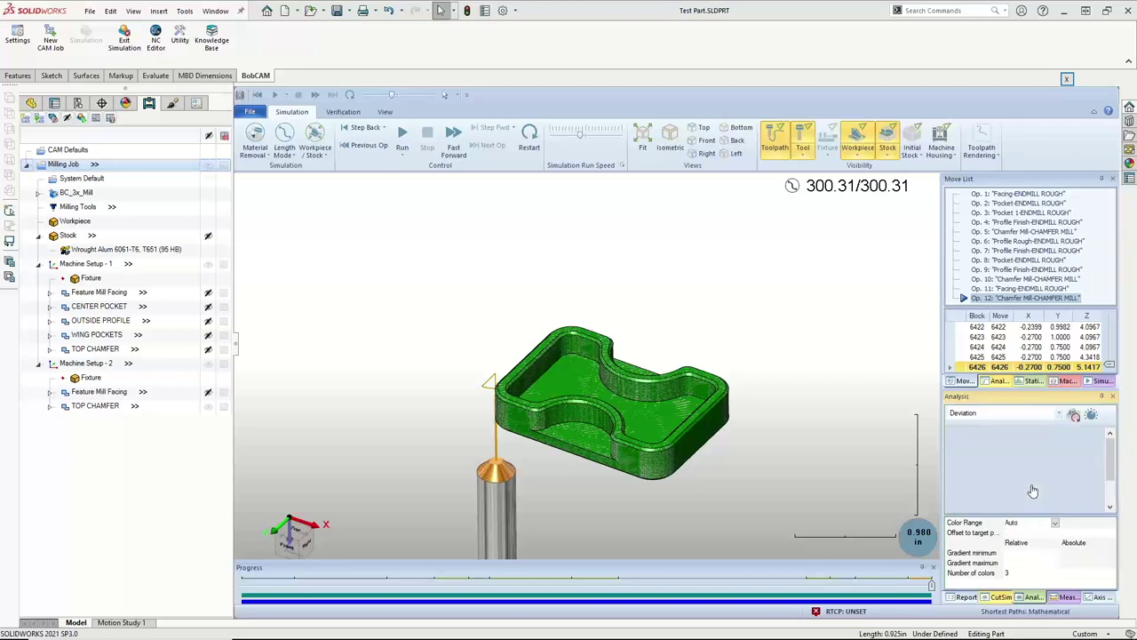
{"action": "left_click", "coordinate": [1028, 488]}
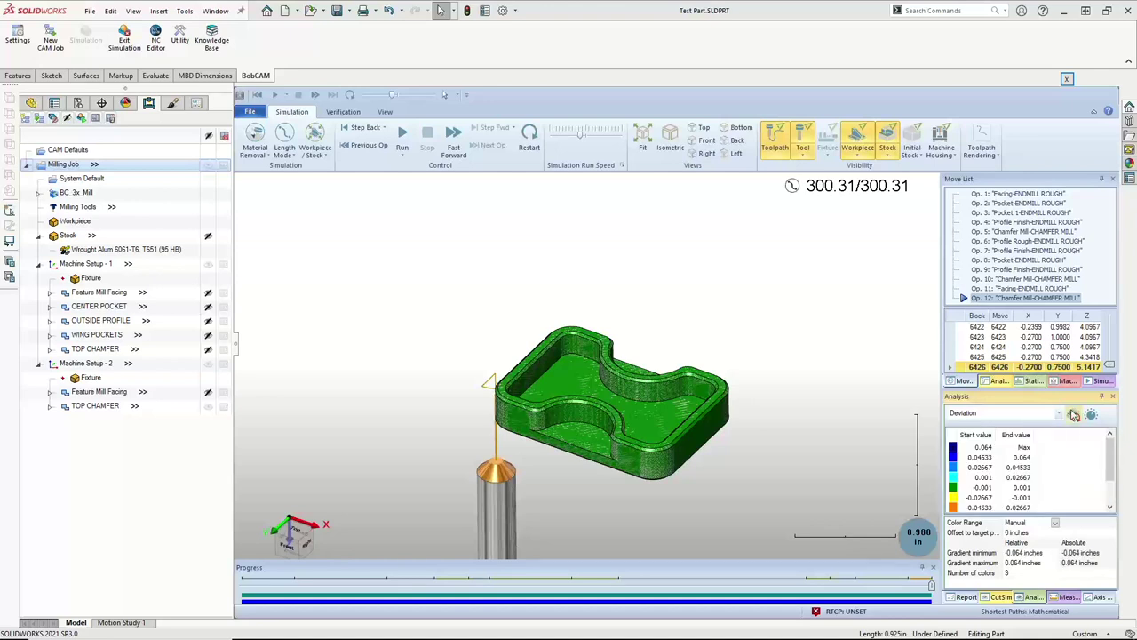
{"action": "left_click", "coordinate": [1073, 414]}
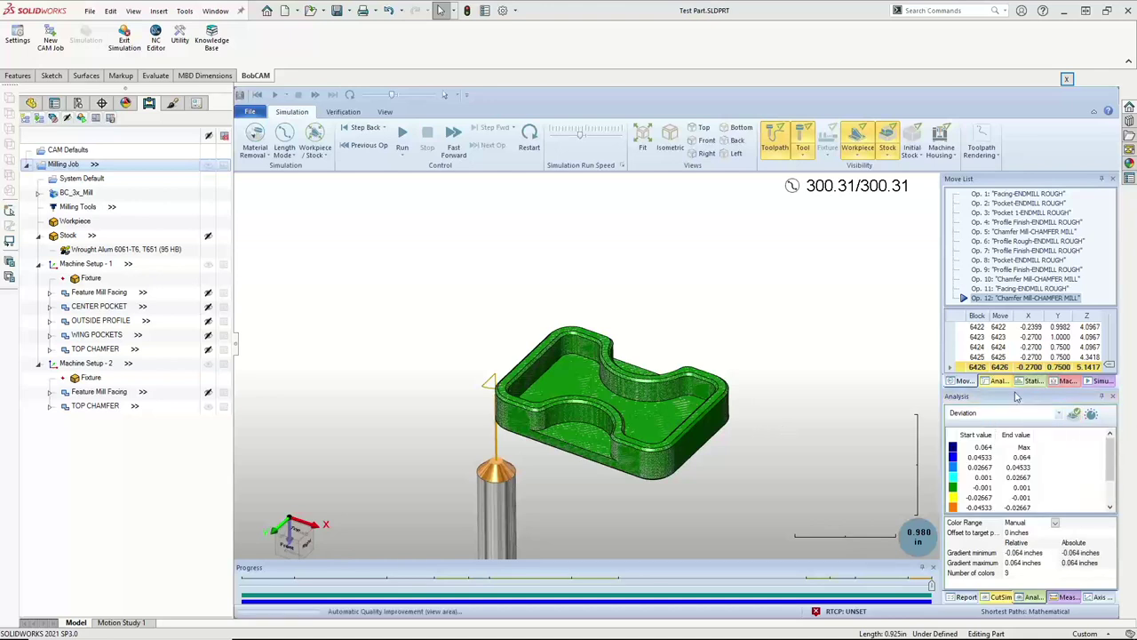
{"action": "left_click", "coordinate": [857, 154]}
Hide the design workpiece, review the all-green part from new angles, then switch to Internet Explorer.
{"action": "left_click", "coordinate": [864, 212]}
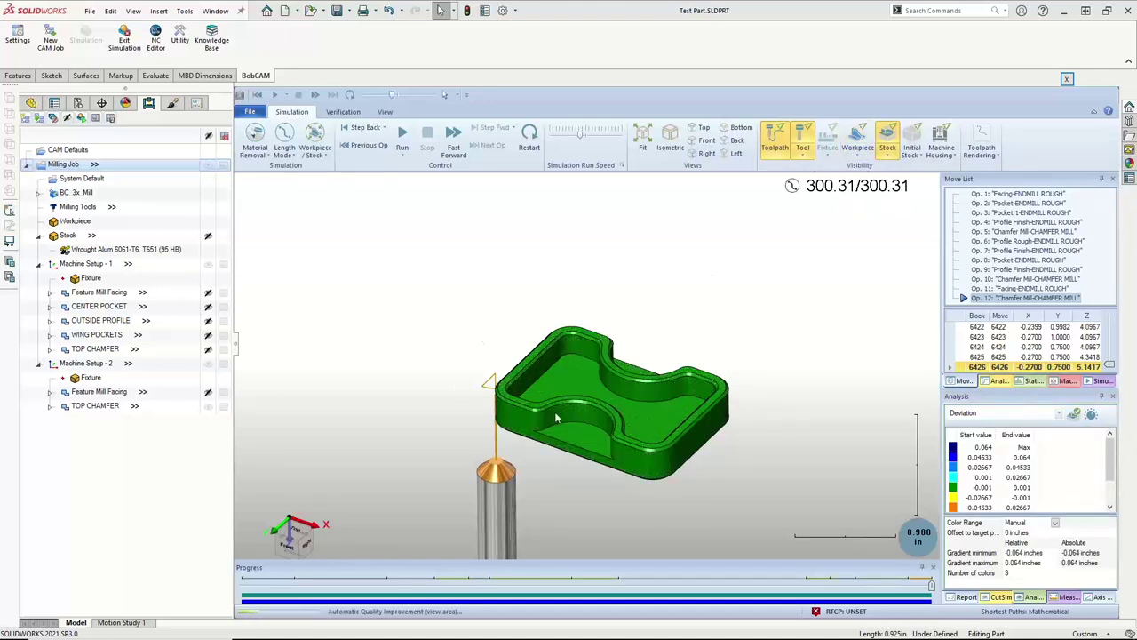
{"action": "middle_click_drag", "start_coordinate": [569, 346], "coordinate": [521, 421]}
{"action": "scroll", "coordinate": [662, 400], "scroll_direction": "up", "scroll_amount": 5}
{"action": "scroll", "coordinate": [691, 463], "scroll_direction": "down", "scroll_amount": 2}
{"action": "scroll", "coordinate": [525, 403], "scroll_direction": "down", "scroll_amount": 3}
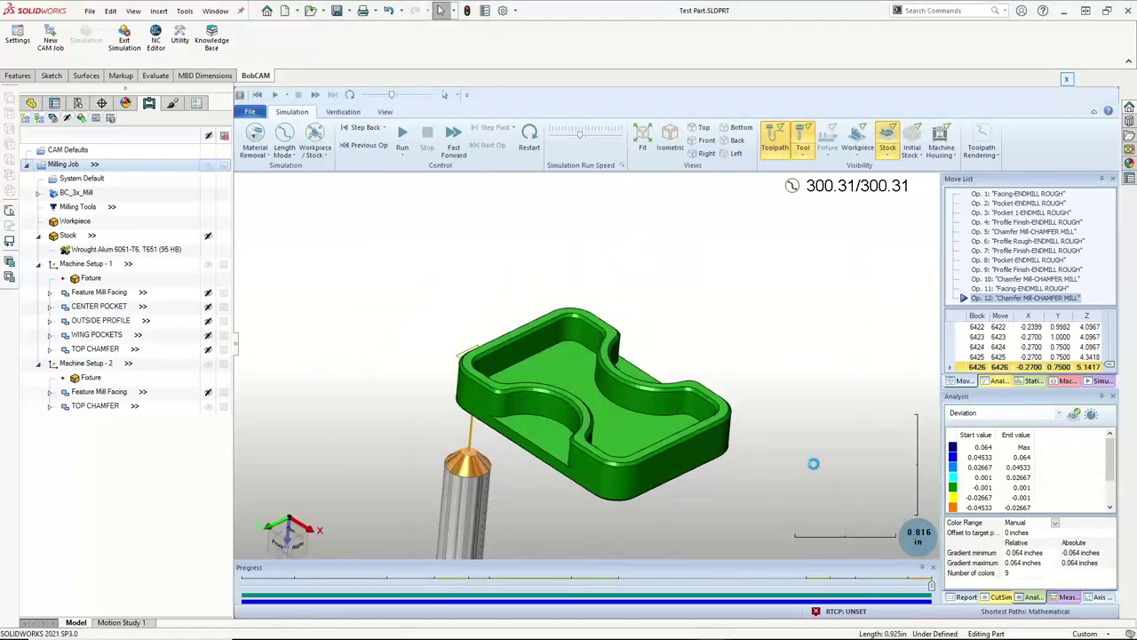
{"action": "left_click", "coordinate": [799, 629]}
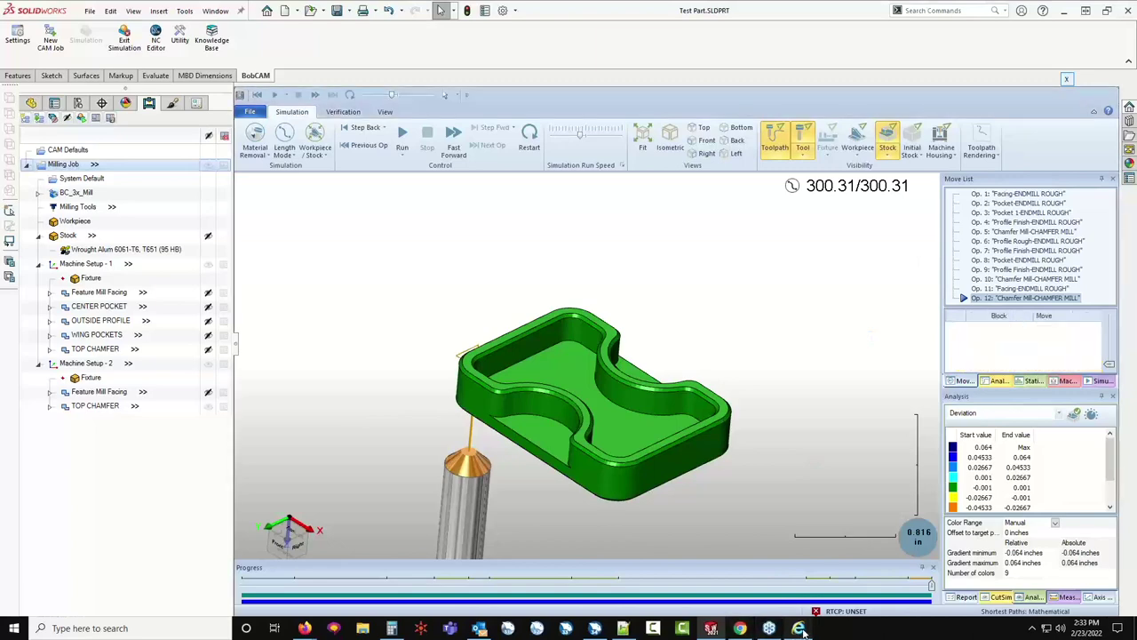
Scroll the CAM Quick Guide, then return to the SOLIDWORKS part window.
{"action": "scroll", "coordinate": [524, 384], "scroll_direction": "down", "scroll_amount": 3}
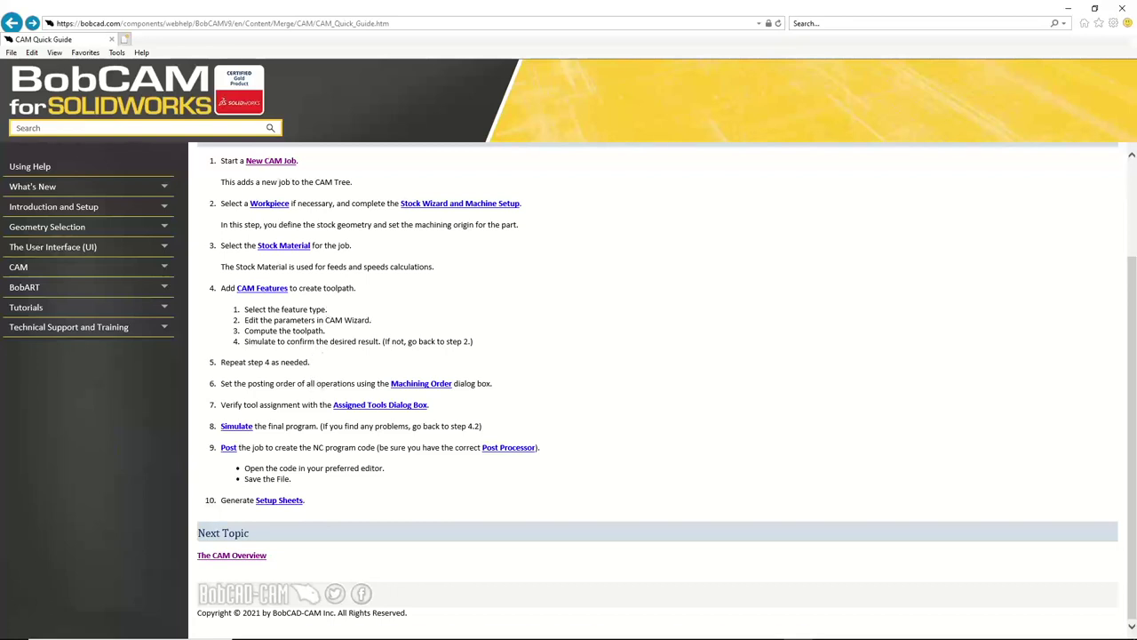
{"action": "left_click", "coordinate": [711, 636]}
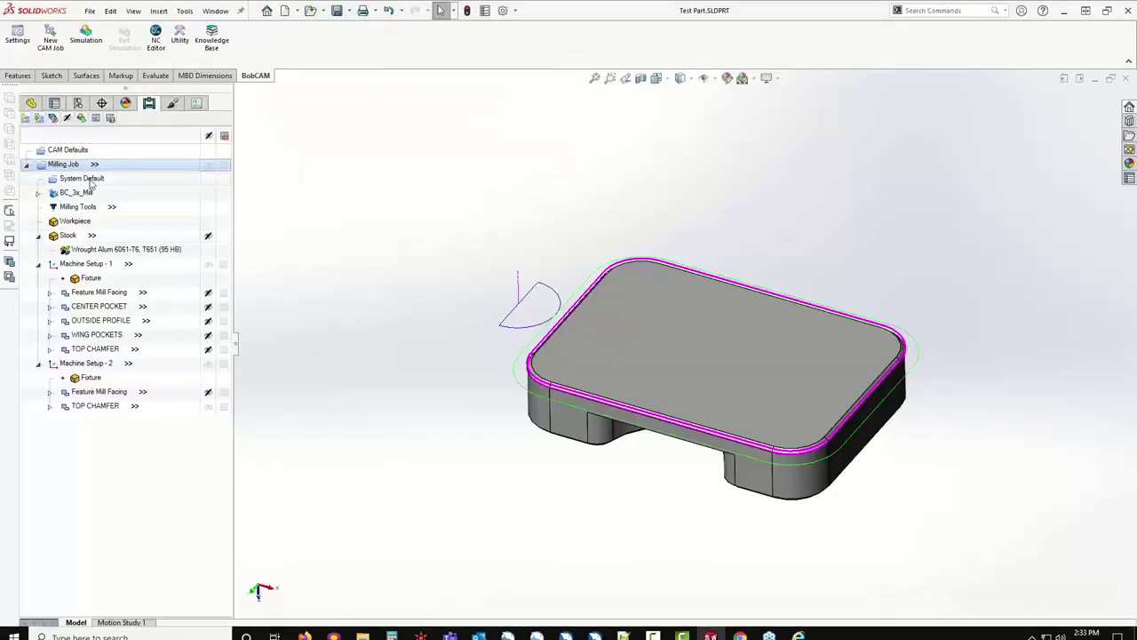
Save the part and try the Individual Tool and per-setup tool machining orders.
{"action": "left_click", "coordinate": [337, 10]}
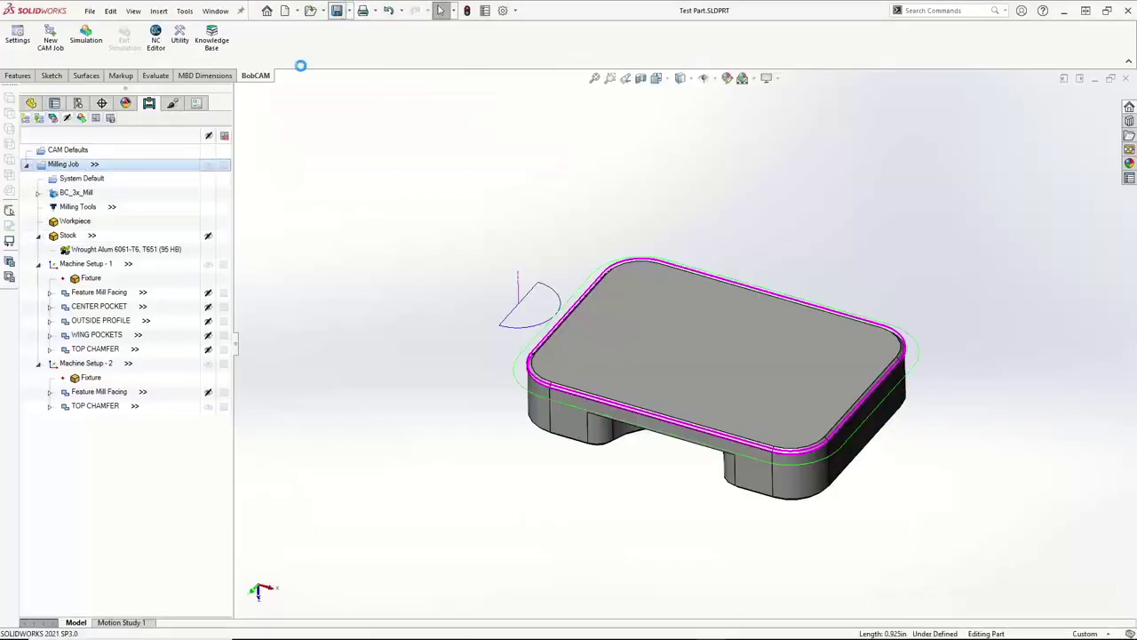
{"action": "right_click", "coordinate": [75, 169]}
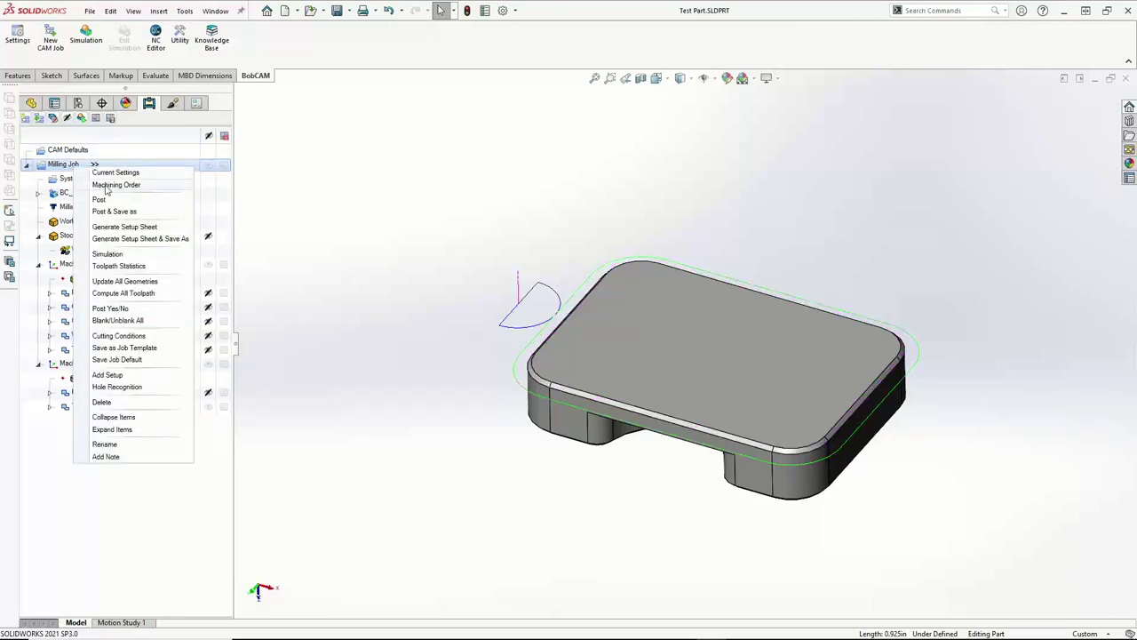
{"action": "left_click", "coordinate": [108, 185]}
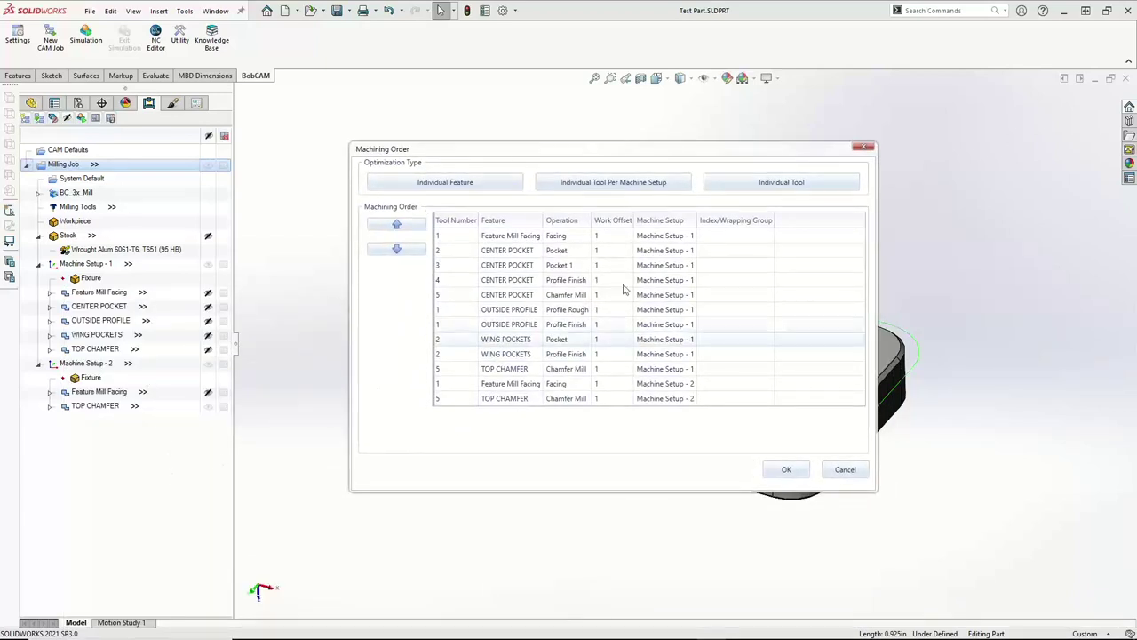
{"action": "left_click", "coordinate": [773, 182]}
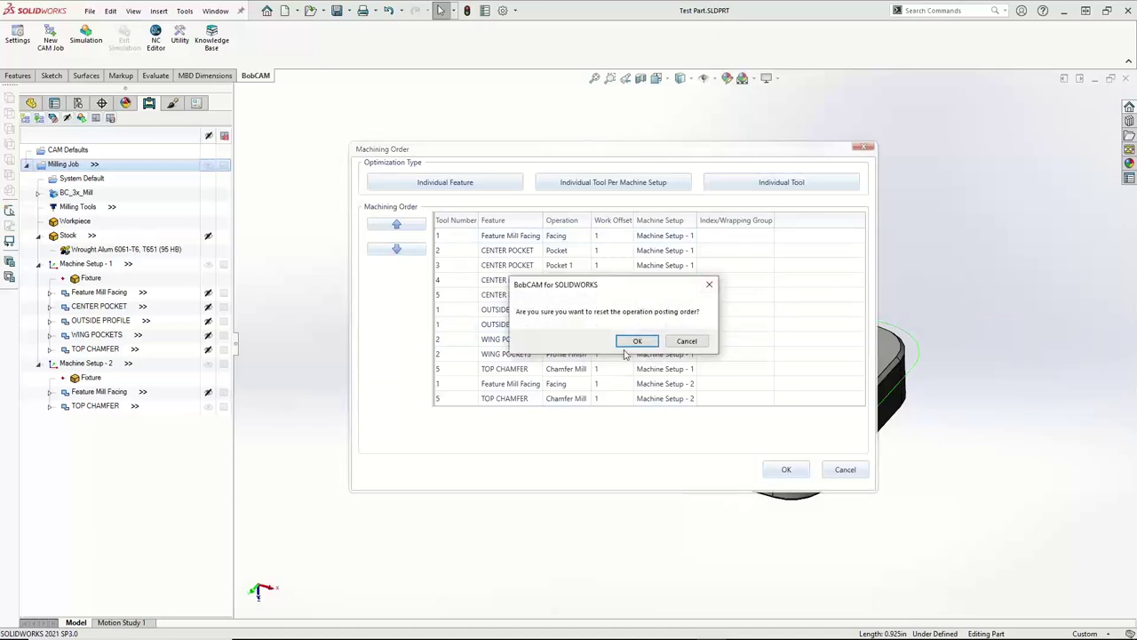
{"action": "left_click", "coordinate": [637, 342]}
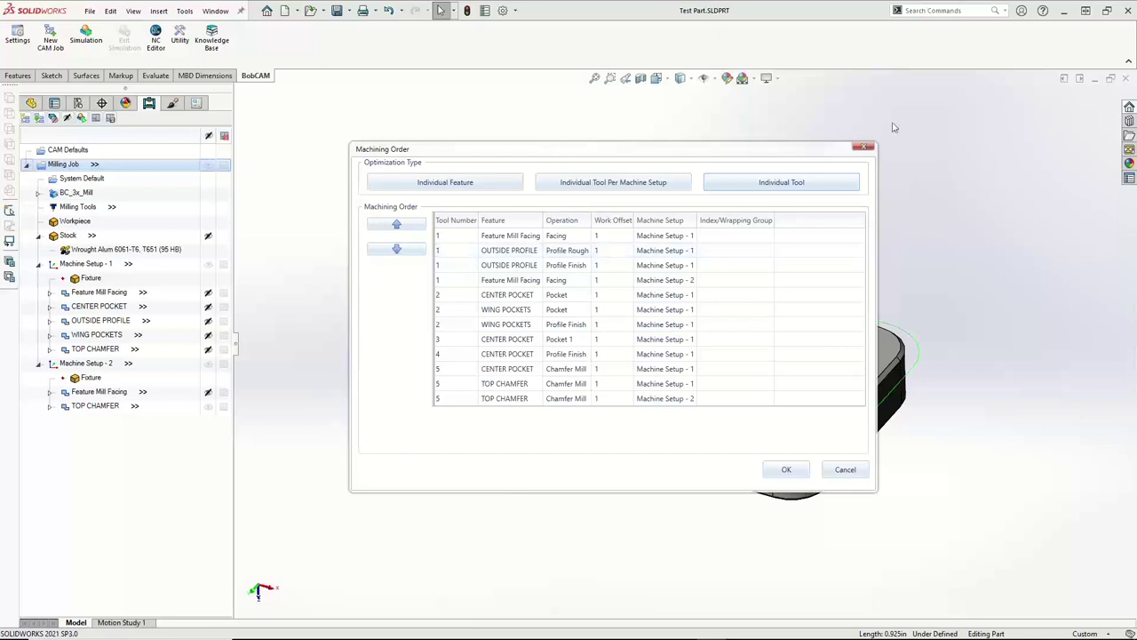
{"action": "left_click", "coordinate": [828, 184]}
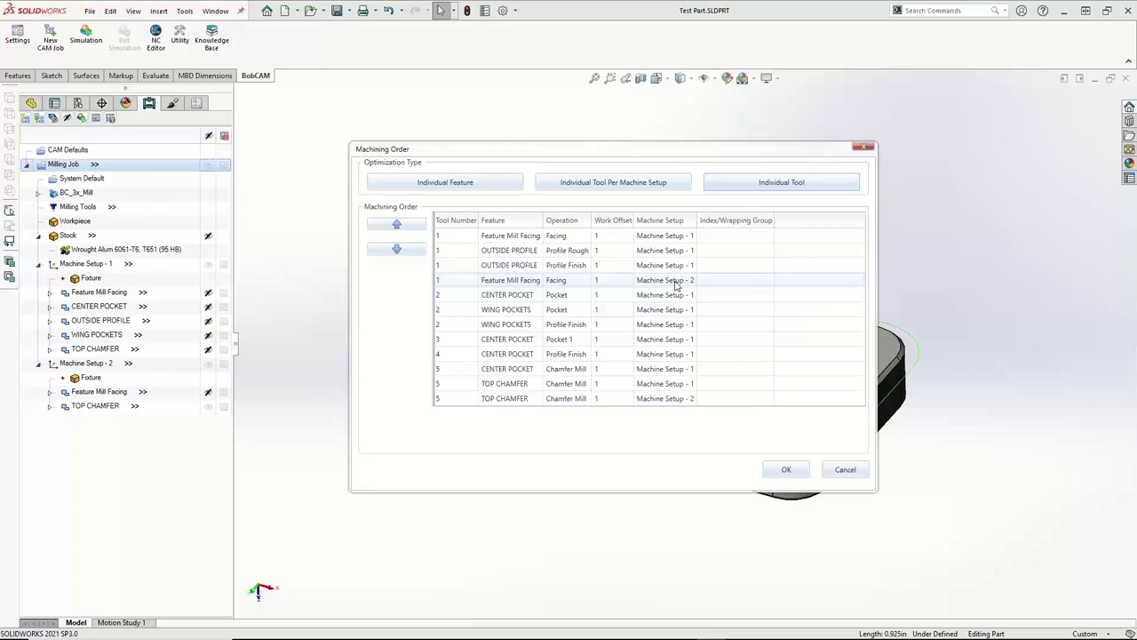
{"action": "left_click", "coordinate": [773, 184]}
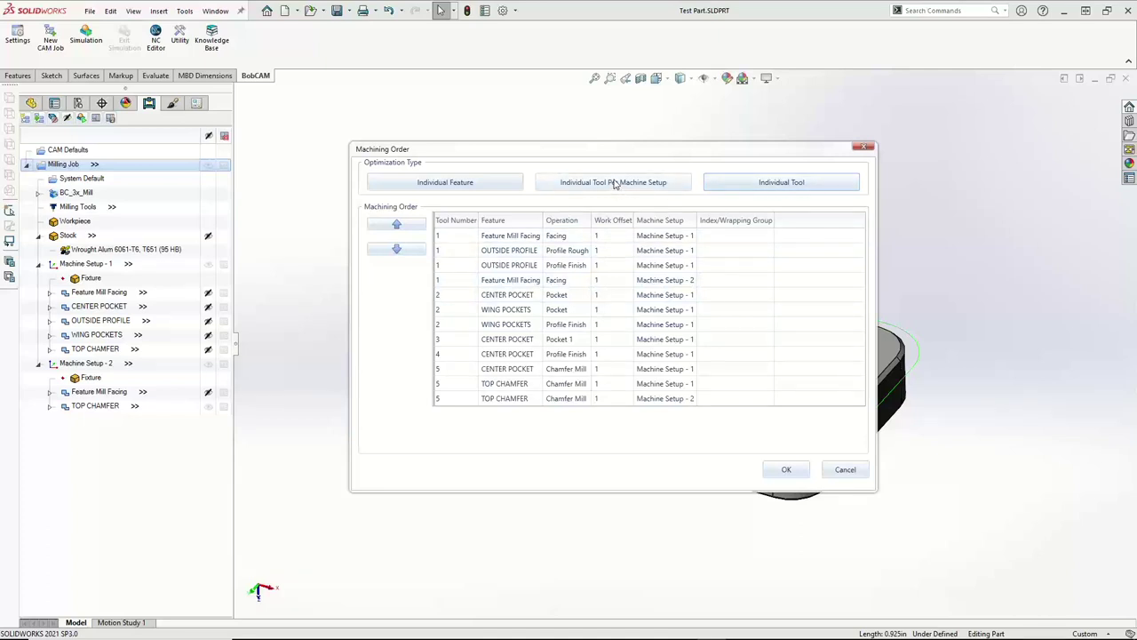
{"action": "left_click", "coordinate": [613, 183]}
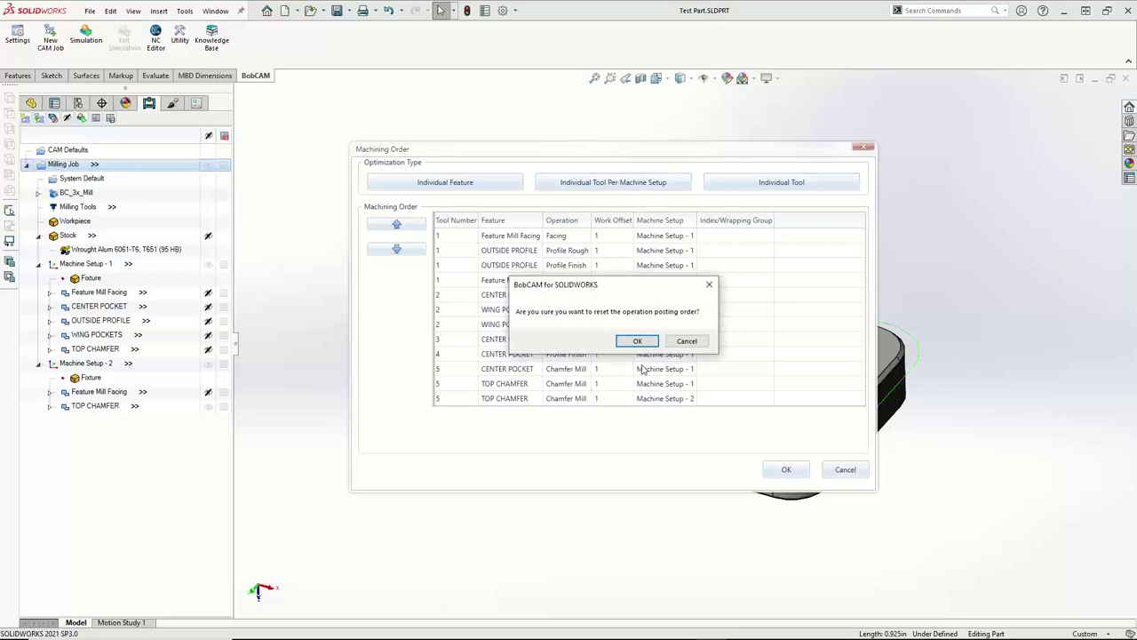
{"action": "left_click", "coordinate": [637, 341]}
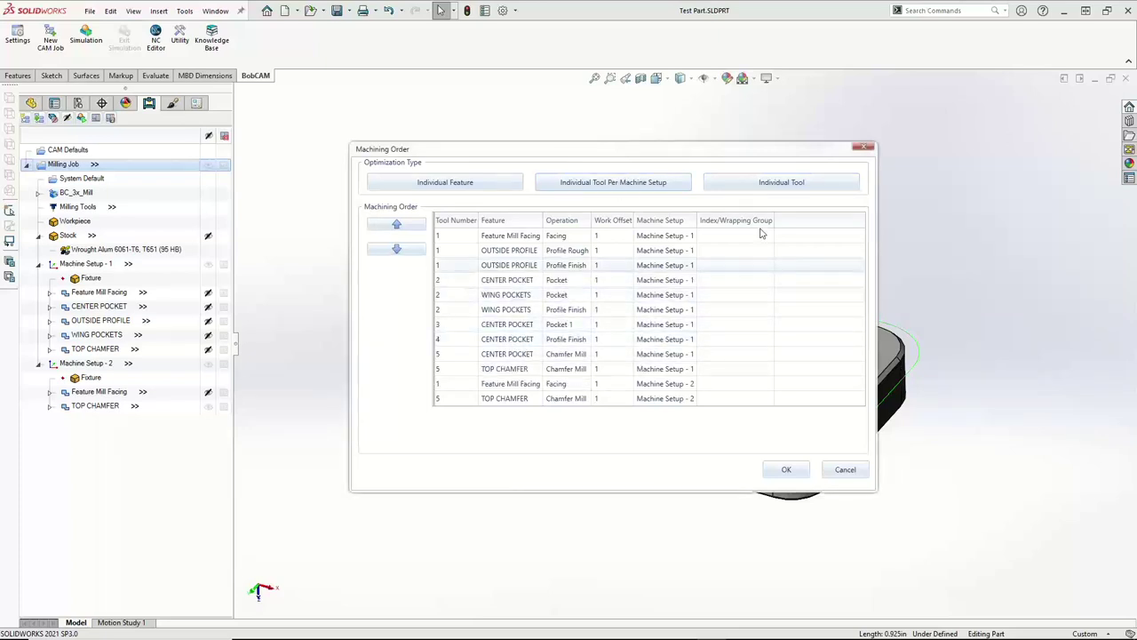
{"action": "left_click", "coordinate": [793, 182]}
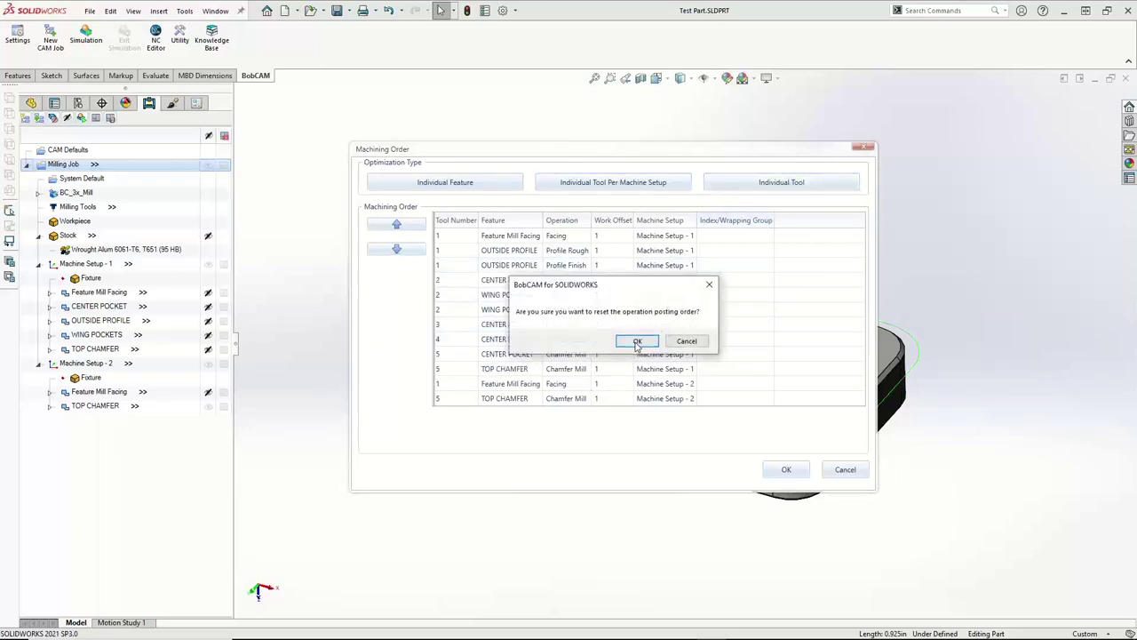
{"action": "left_click", "coordinate": [637, 341]}
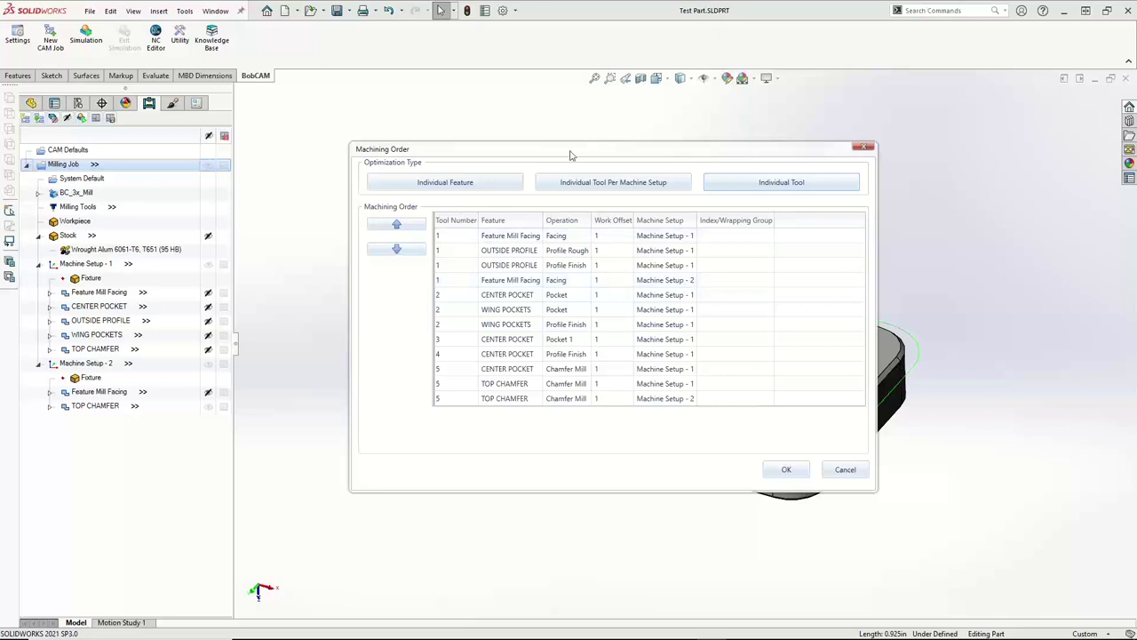
Set the Milling Job's machining order to Individual Feature optimization and accept it.
{"action": "left_click_drag", "start_coordinate": [571, 151], "coordinate": [649, 384]}
{"action": "left_click_drag", "start_coordinate": [549, 400], "coordinate": [544, 183]}
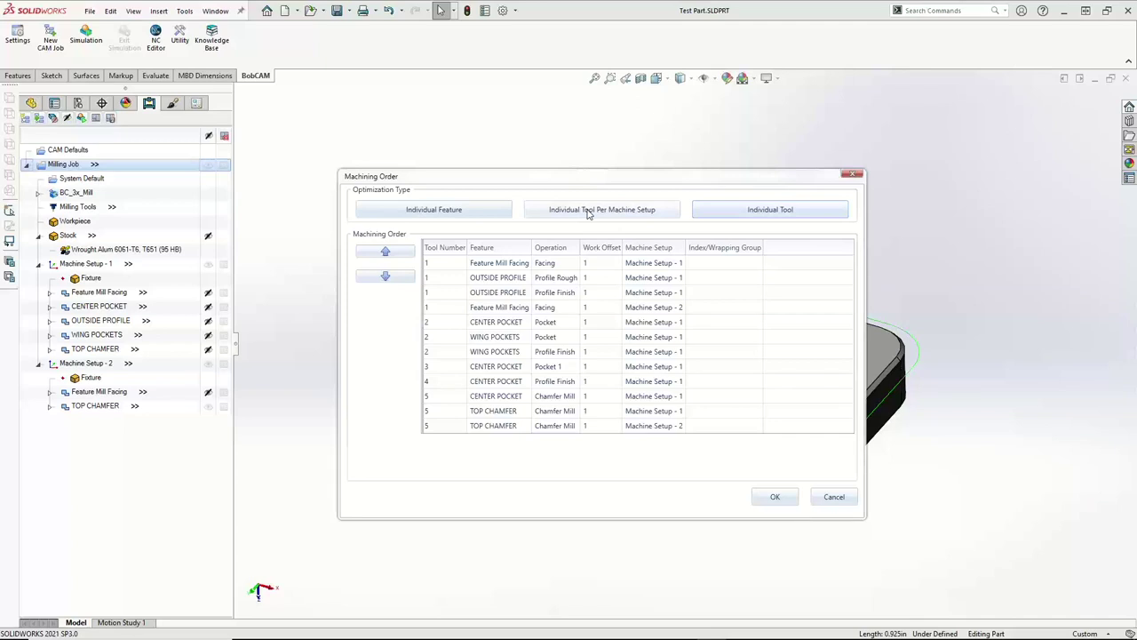
{"action": "left_click", "coordinate": [588, 211]}
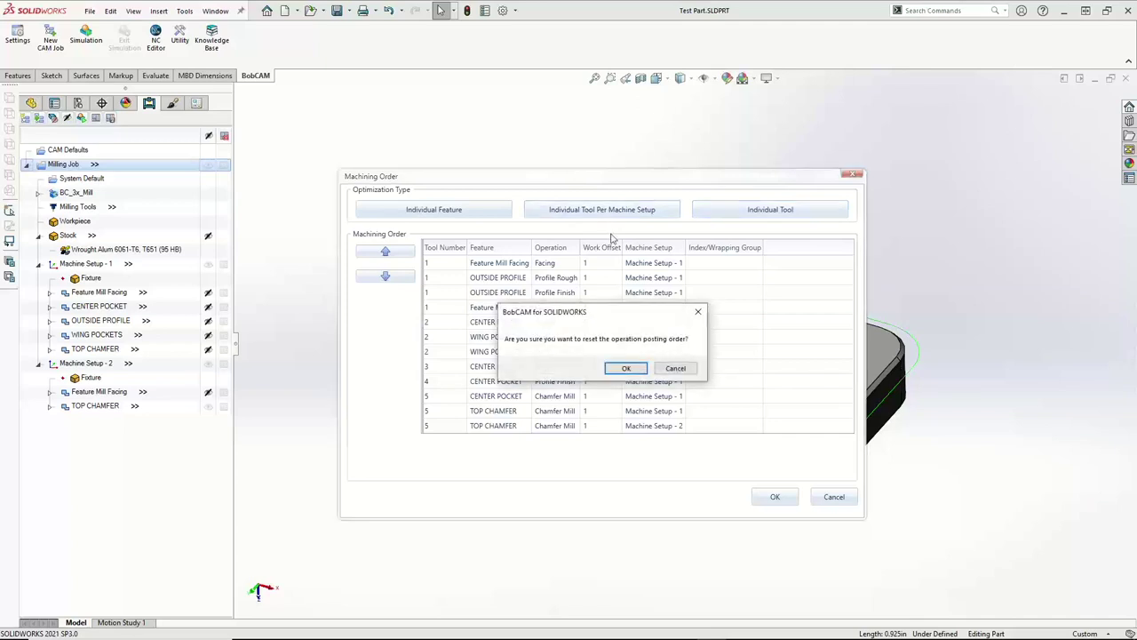
{"action": "left_click", "coordinate": [630, 369]}
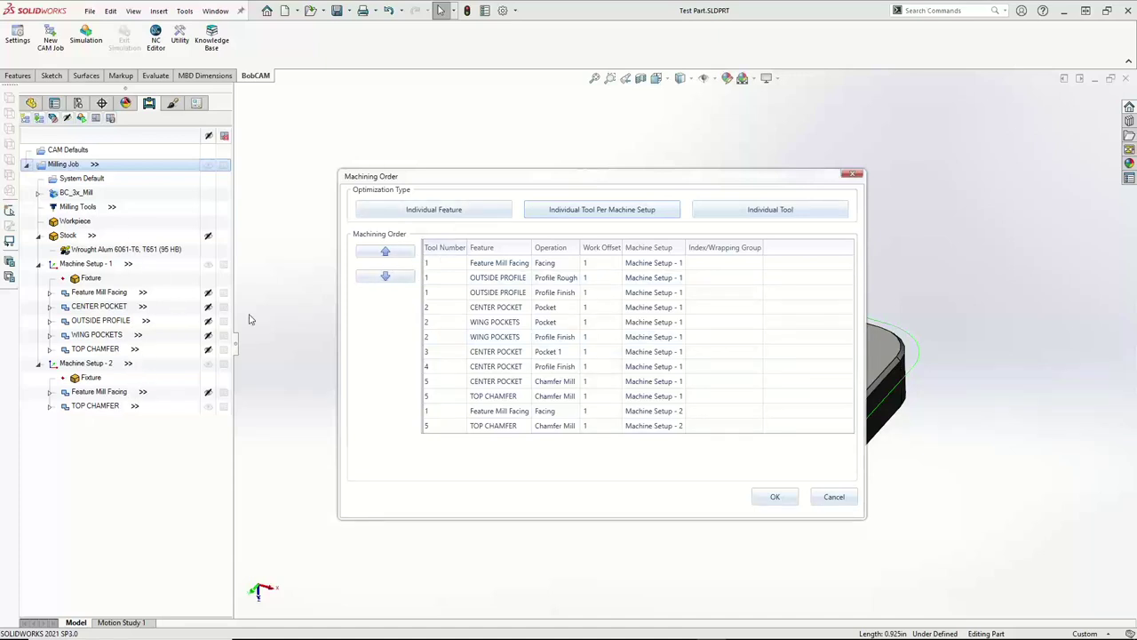
{"action": "left_click", "coordinate": [427, 211]}
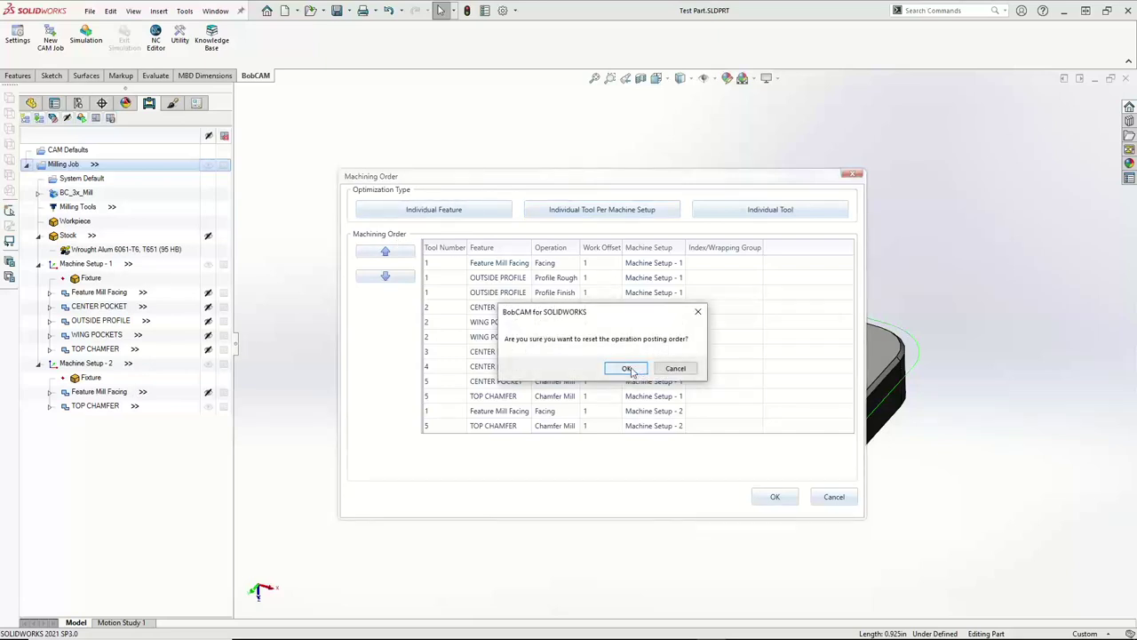
{"action": "left_click", "coordinate": [626, 369]}
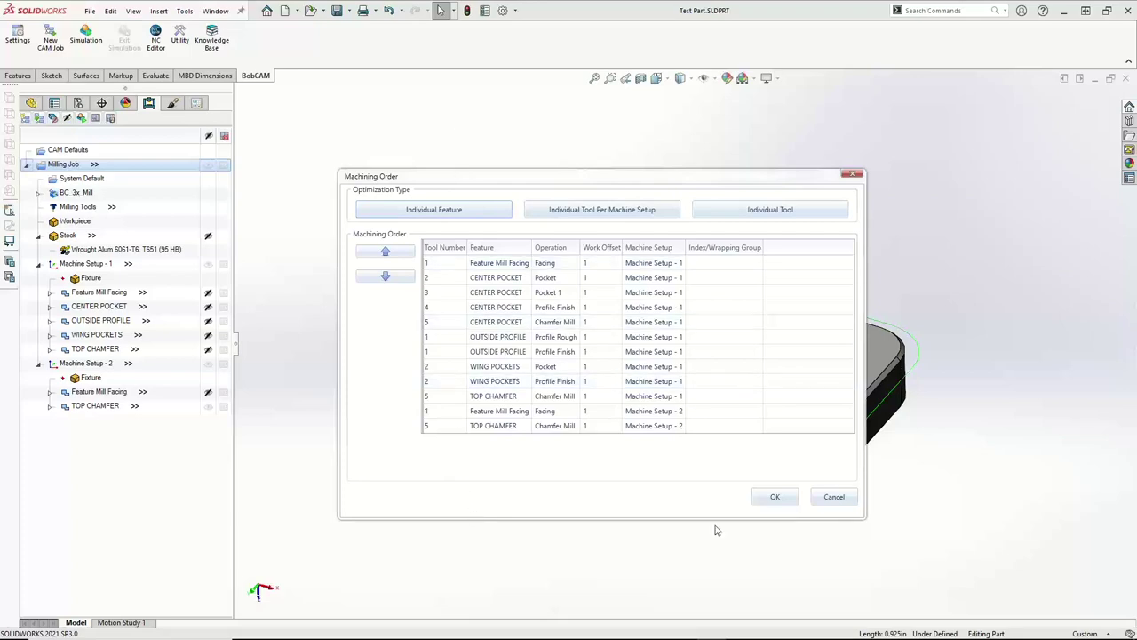
{"action": "left_click", "coordinate": [774, 496]}
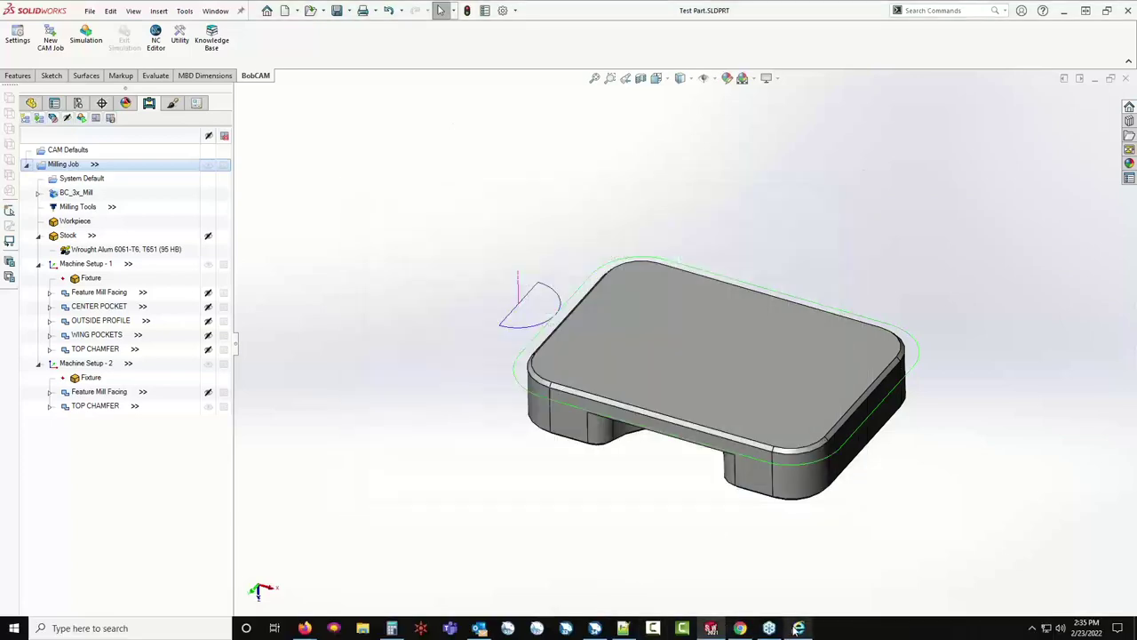
Review CAM Quick Guide steps 6 and 7 on posting order and tool verification, then minimise the browser.
{"action": "left_click", "coordinate": [798, 628]}
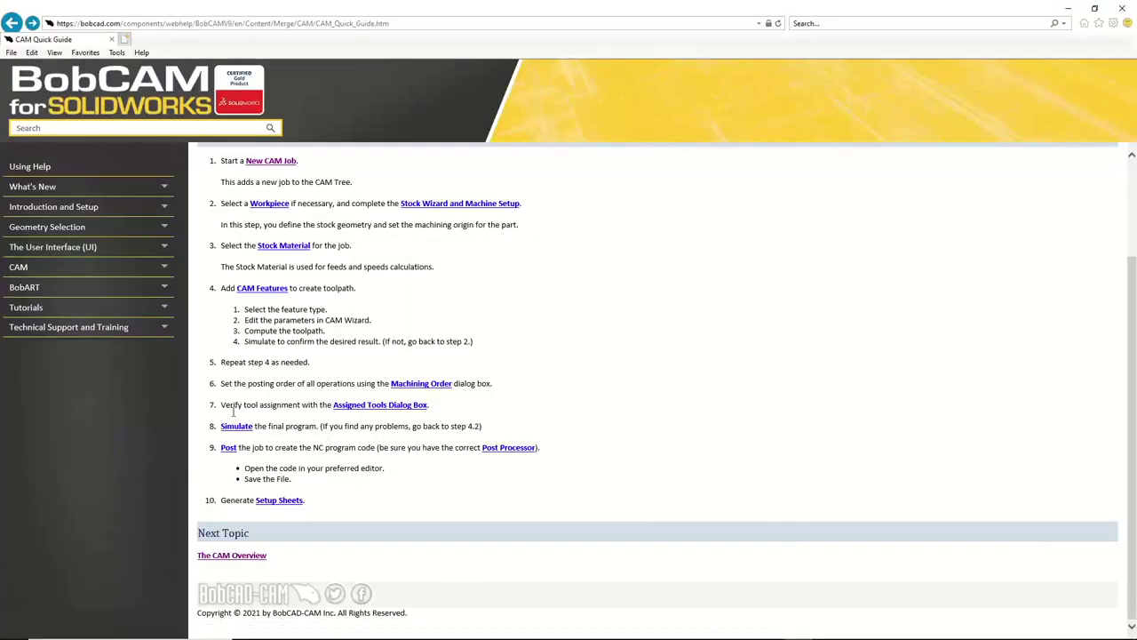
{"action": "triple_click", "coordinate": [223, 388]}
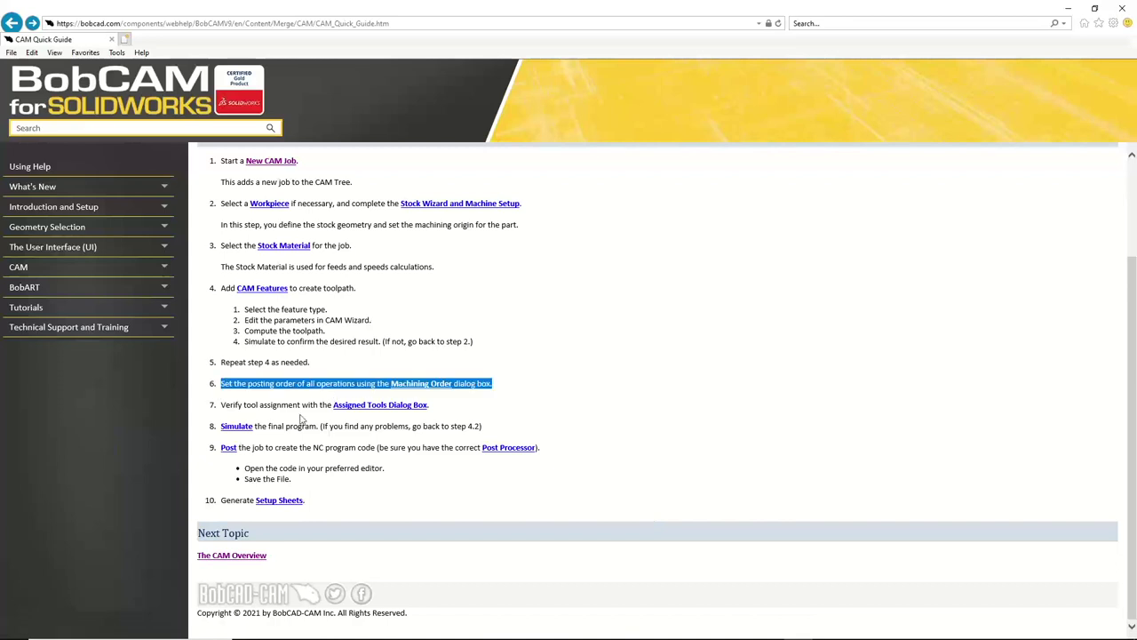
{"action": "left_click_drag", "start_coordinate": [222, 404], "coordinate": [333, 407]}
{"action": "left_click", "coordinate": [674, 392]}
{"action": "left_click", "coordinate": [1068, 8]}
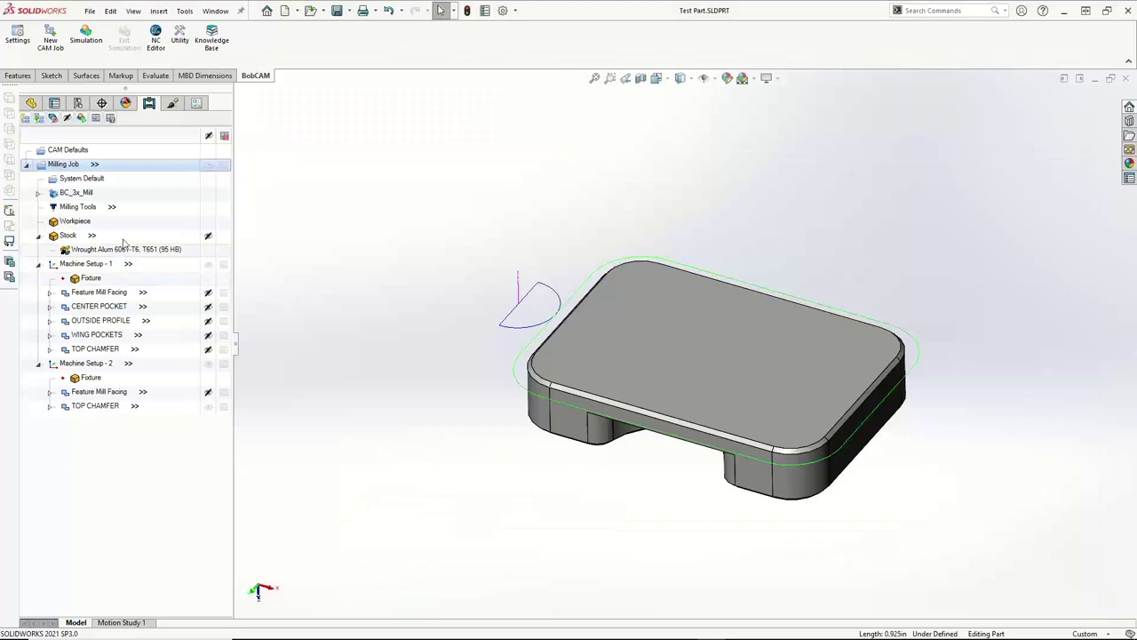
Open Verify Tool Assignment for Milling Tools and turn off automatic tool numbering.
{"action": "right_click", "coordinate": [83, 209]}
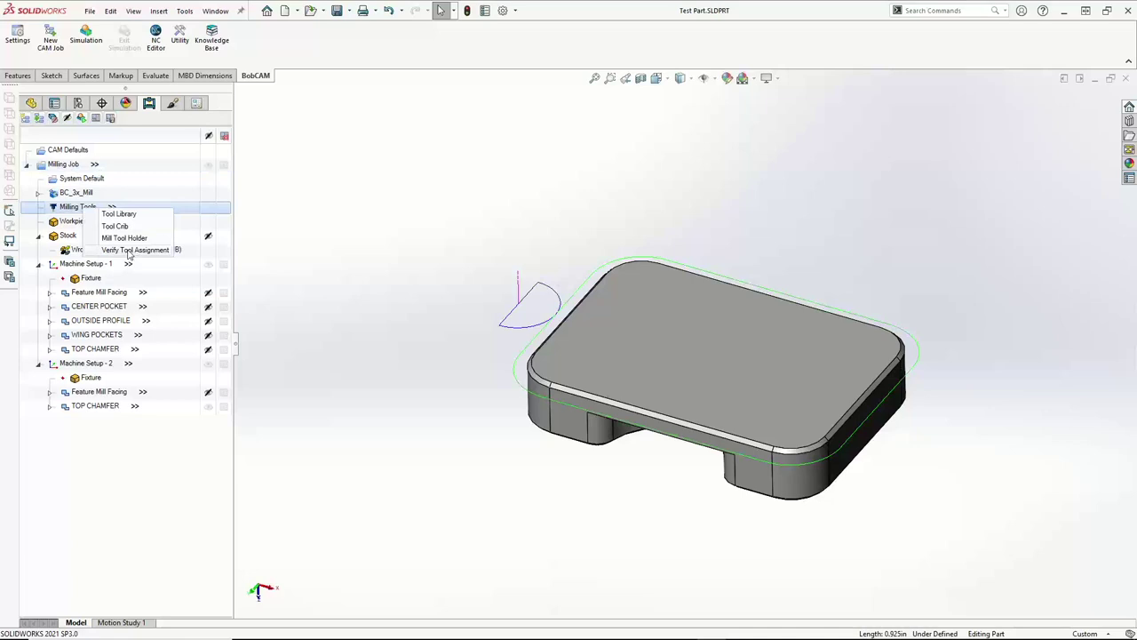
{"action": "left_click", "coordinate": [130, 252]}
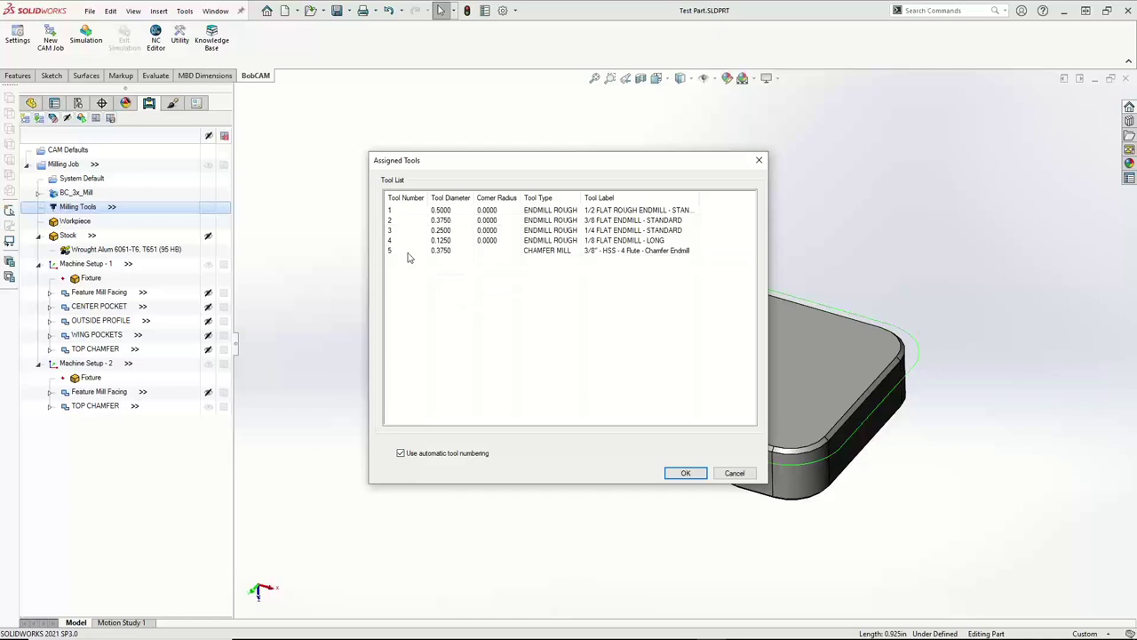
{"action": "left_click", "coordinate": [401, 453]}
Renumber the five assigned tools 5, 8, 2, 4 and 9 and accept the list.
{"action": "double_click", "coordinate": [392, 212]}
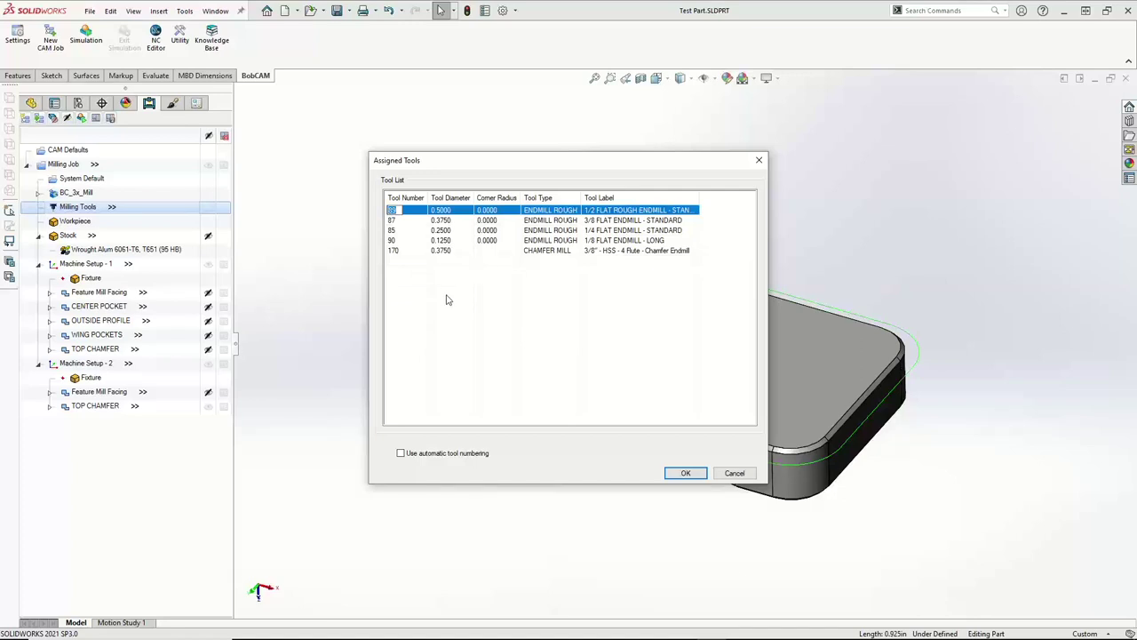
{"action": "type", "text": "5"}
{"action": "double_click", "coordinate": [392, 221]}
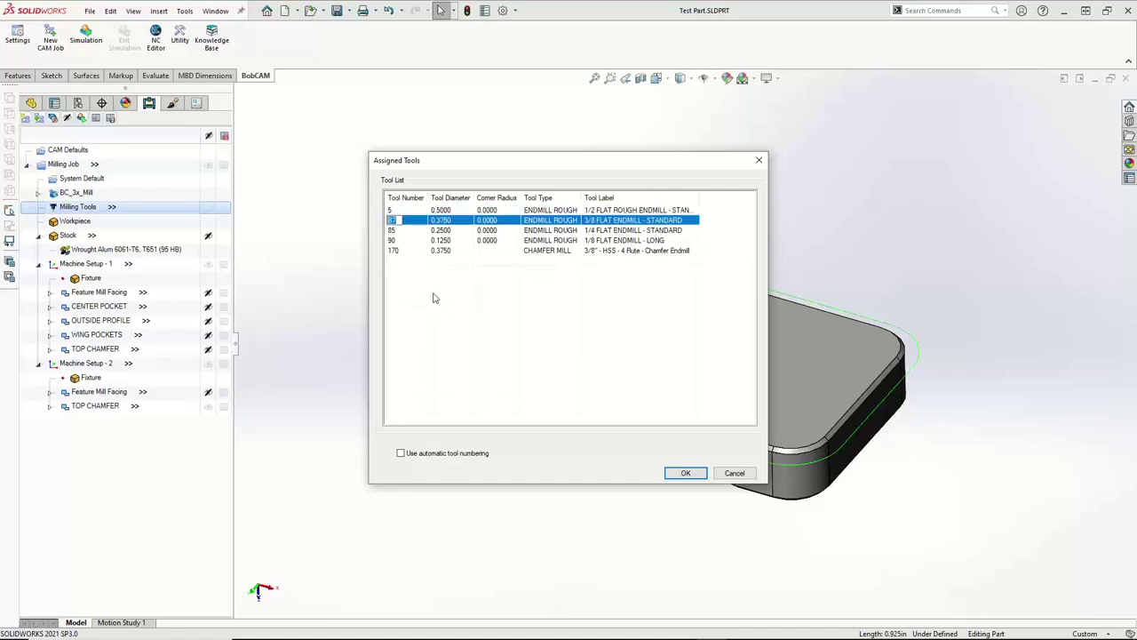
{"action": "type", "text": "8"}
{"action": "double_click", "coordinate": [393, 230]}
{"action": "type", "text": "2"}
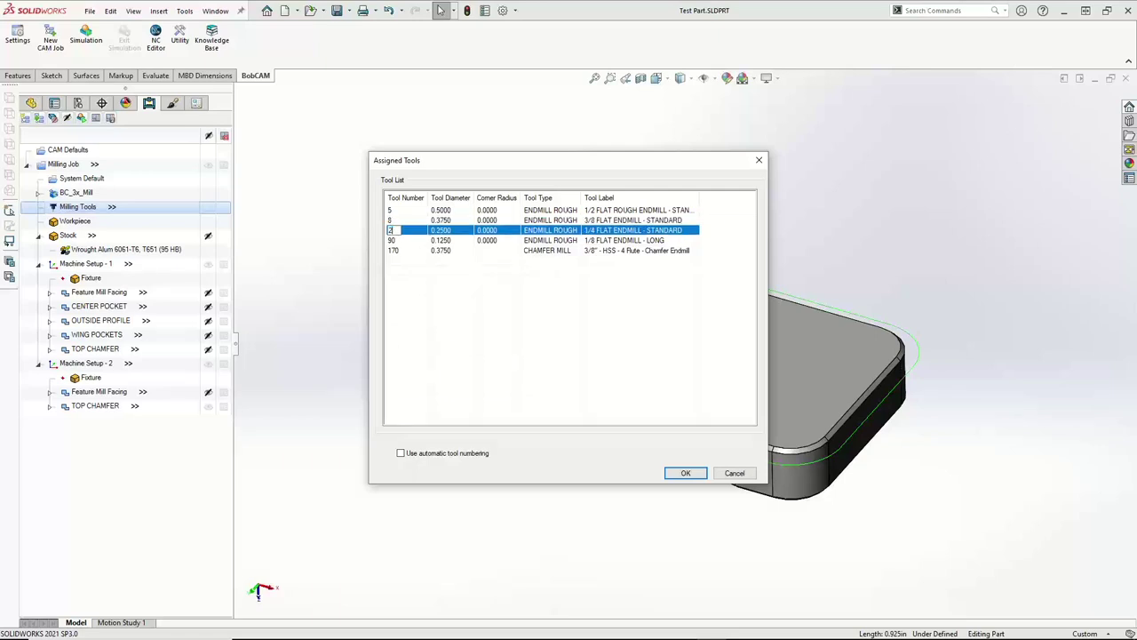
{"action": "double_click", "coordinate": [393, 240]}
{"action": "type", "text": "4"}
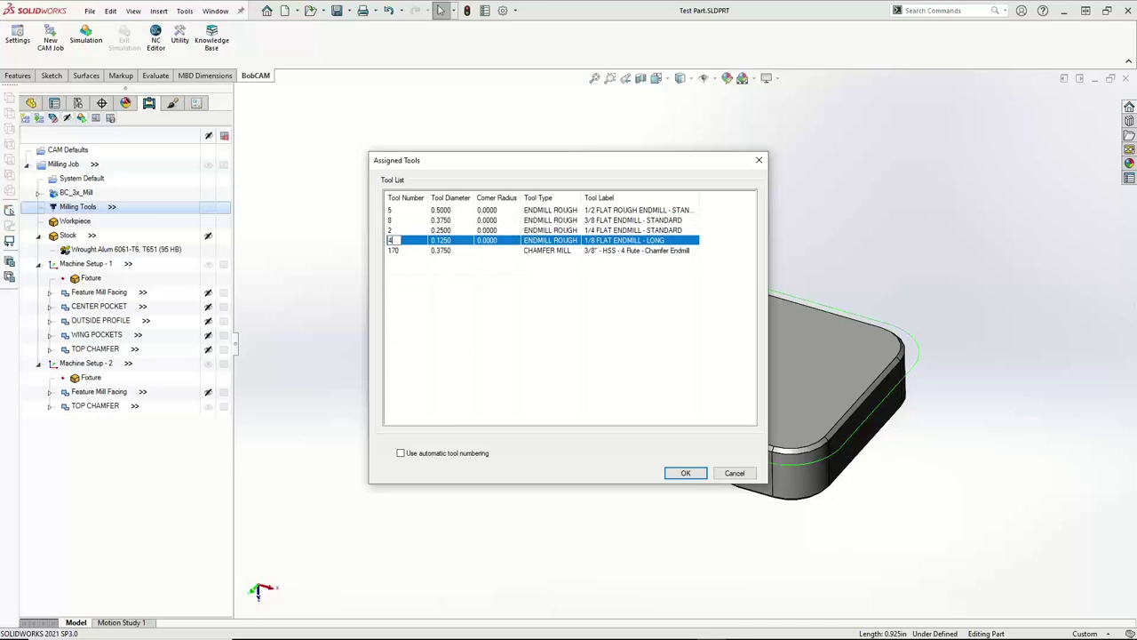
{"action": "double_click", "coordinate": [397, 250]}
{"action": "type", "text": "9"}
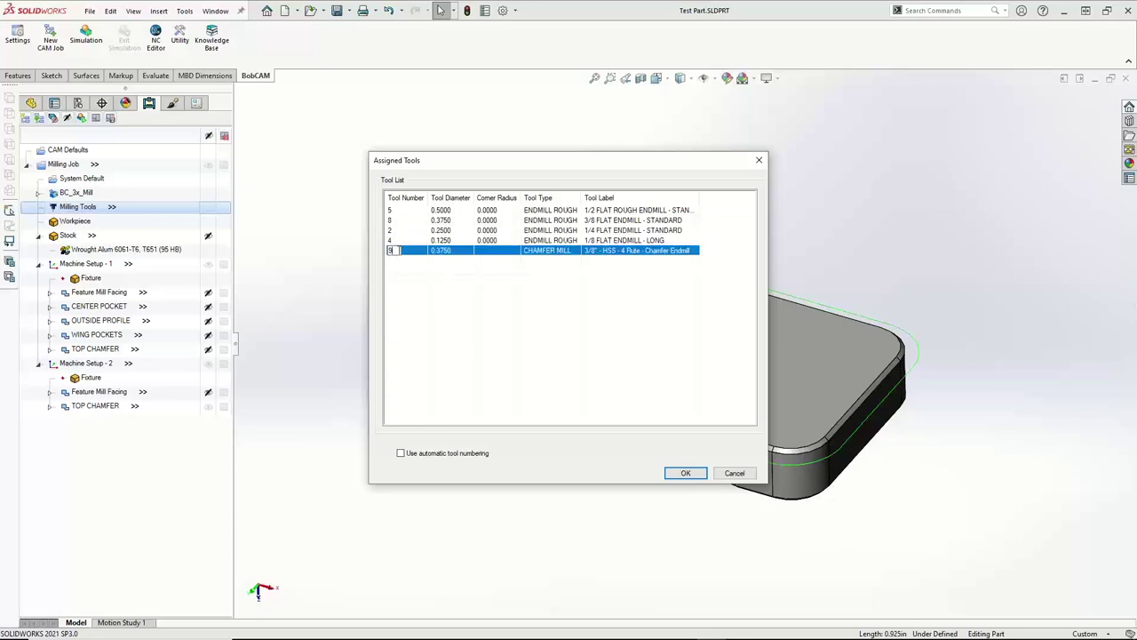
{"action": "left_click", "coordinate": [486, 313]}
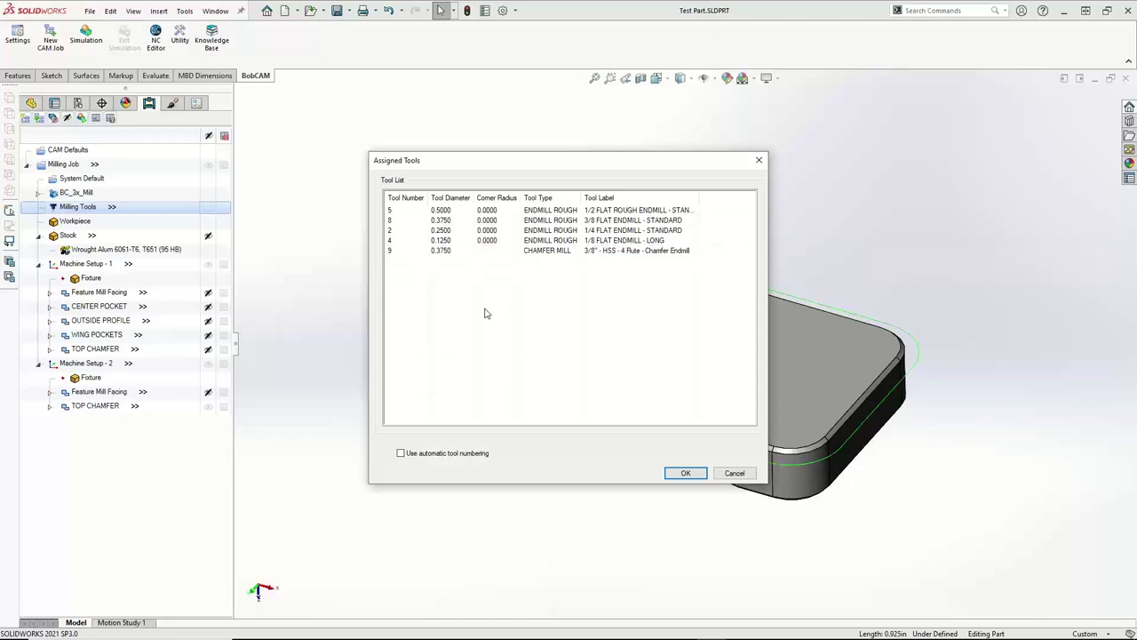
{"action": "left_click", "coordinate": [681, 473]}
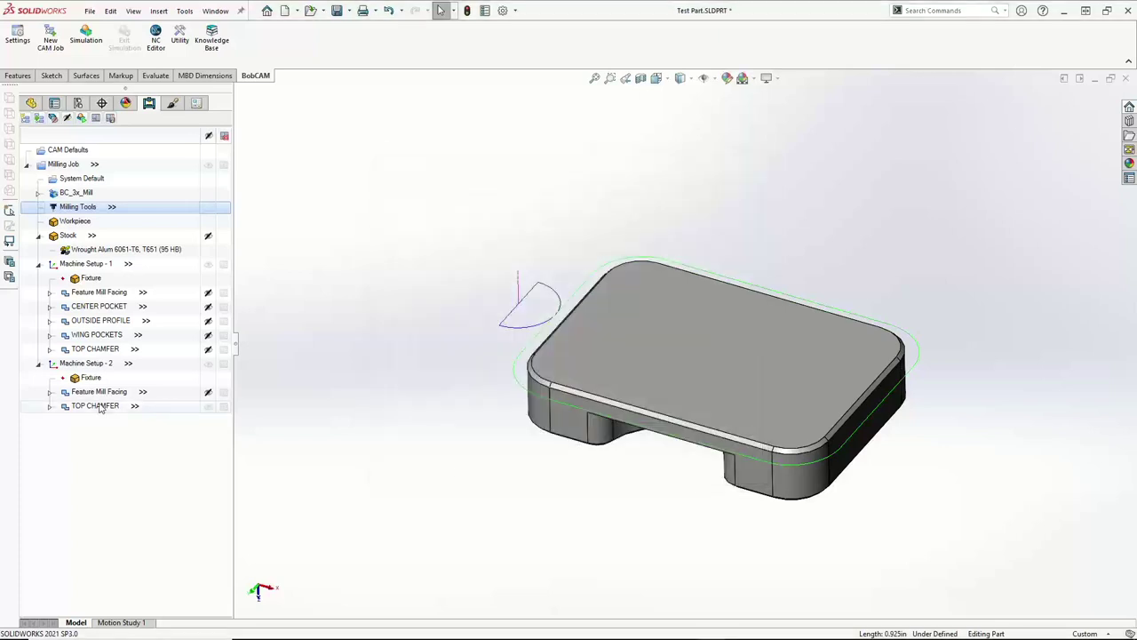
Inspect the chamfer mill settings of Machine Setup - 2's TOP CHAMFER operation without changing anything.
{"action": "double_click", "coordinate": [100, 406]}
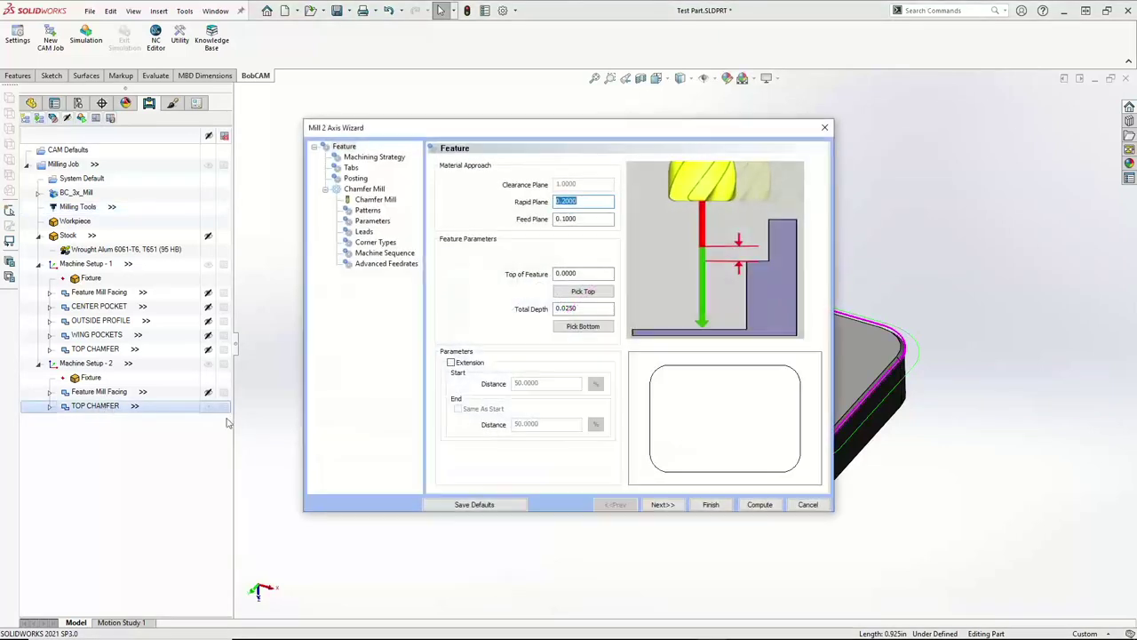
{"action": "left_click", "coordinate": [374, 201]}
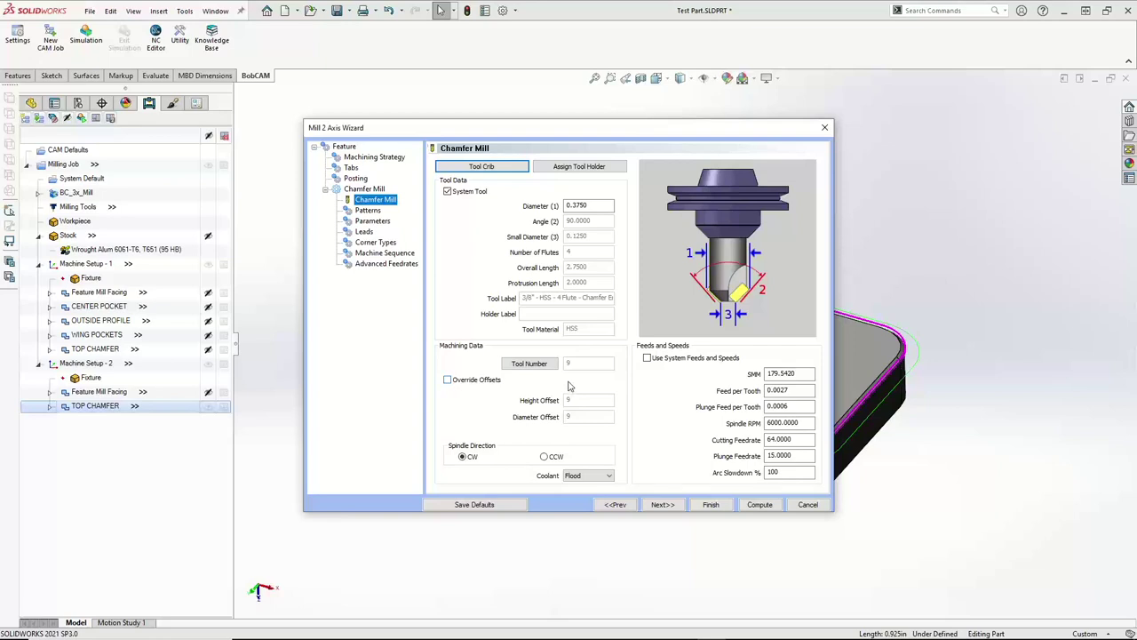
{"action": "left_click", "coordinate": [804, 505]}
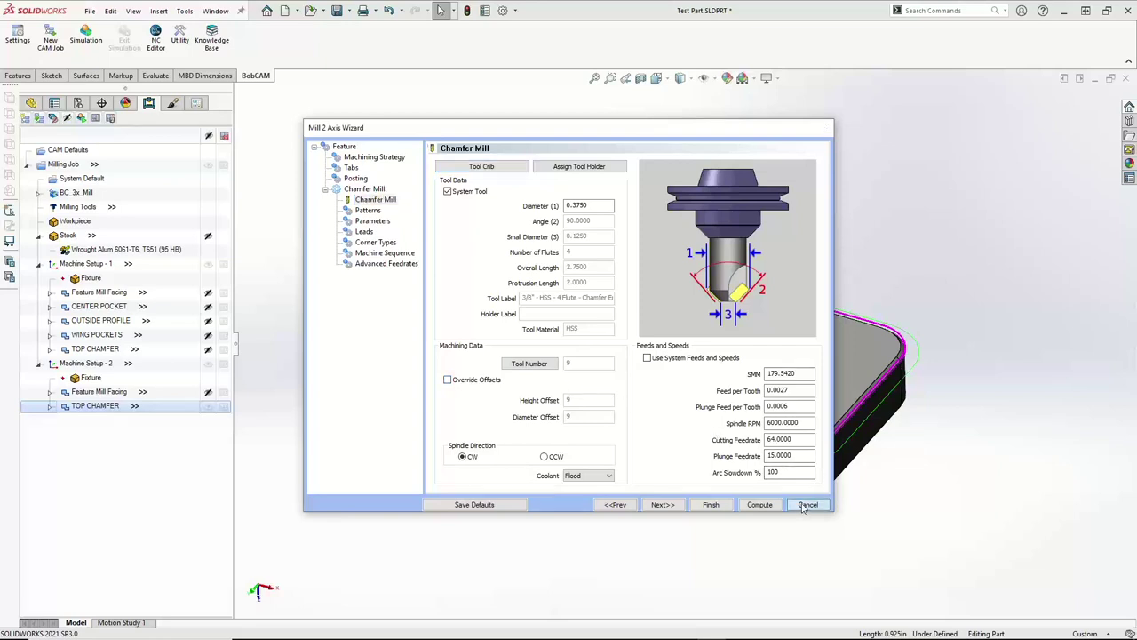
Check the assigned tools list without changes, then bring the BobCAM help page forward.
{"action": "right_click", "coordinate": [23, 210]}
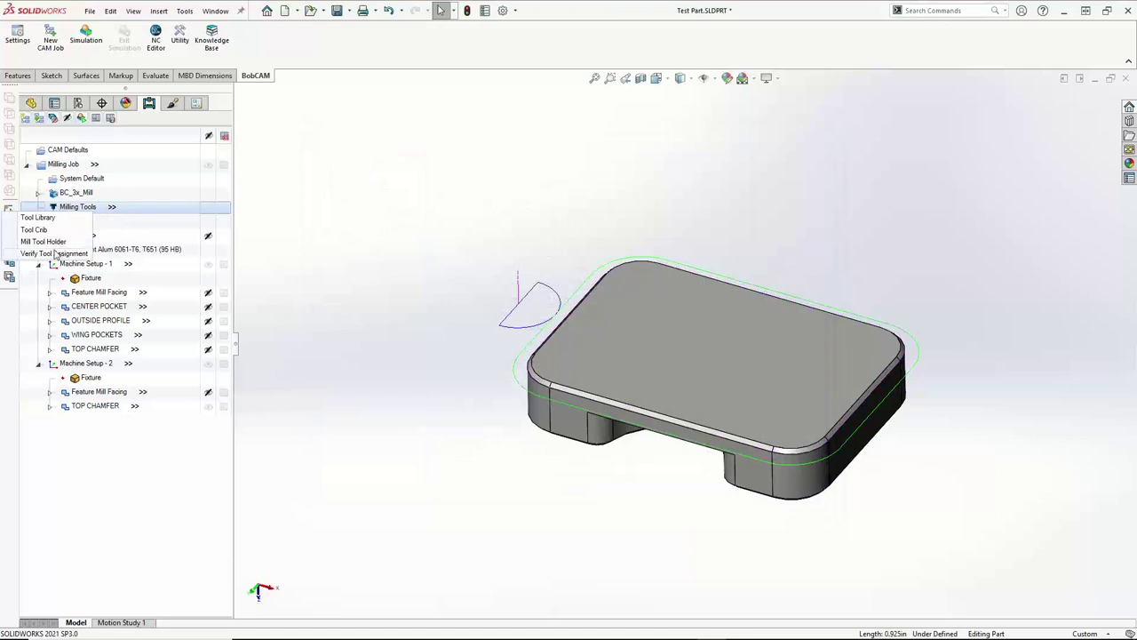
{"action": "left_click", "coordinate": [55, 254]}
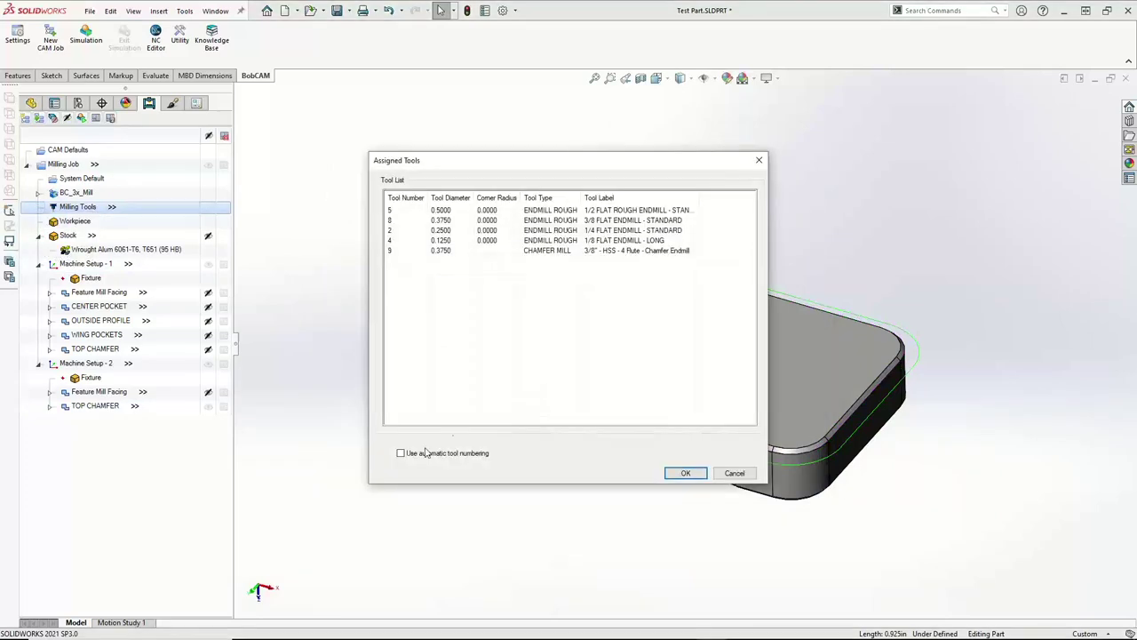
{"action": "left_click", "coordinate": [718, 474]}
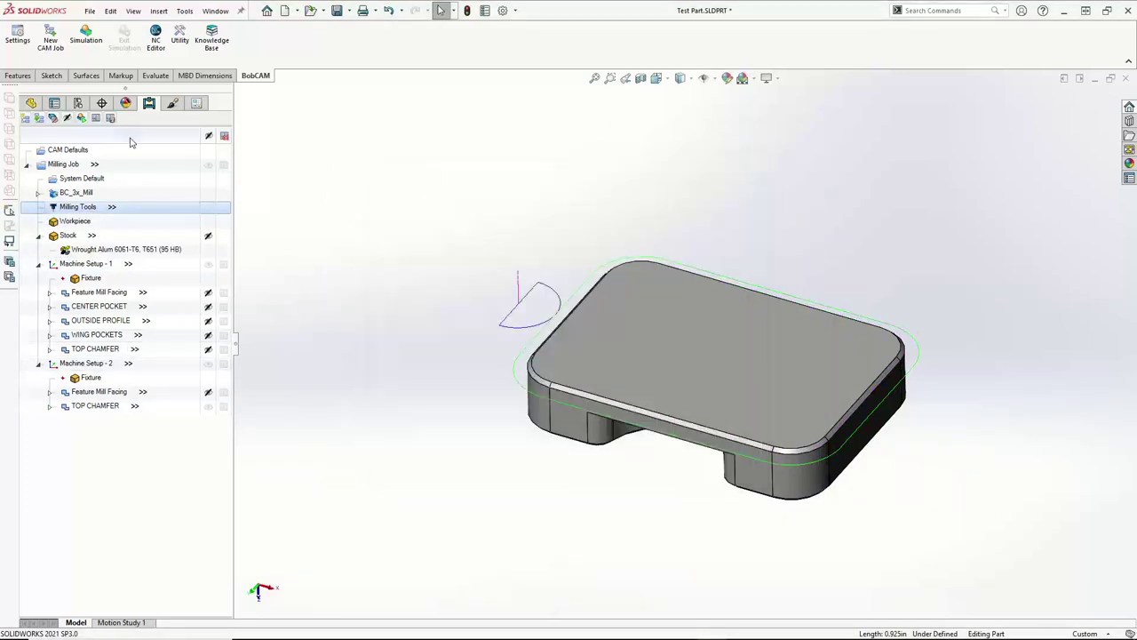
{"action": "left_click", "coordinate": [798, 627]}
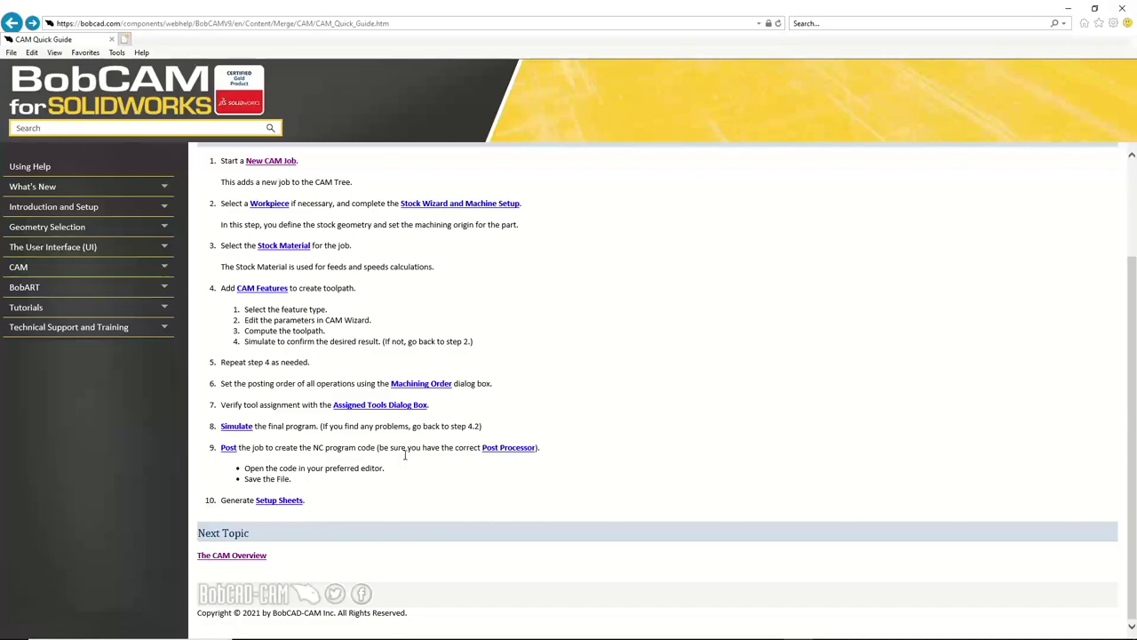
Minimise the CAM Quick Guide browser to return to the SOLIDWORKS milling job.
{"action": "left_click", "coordinate": [1068, 8]}
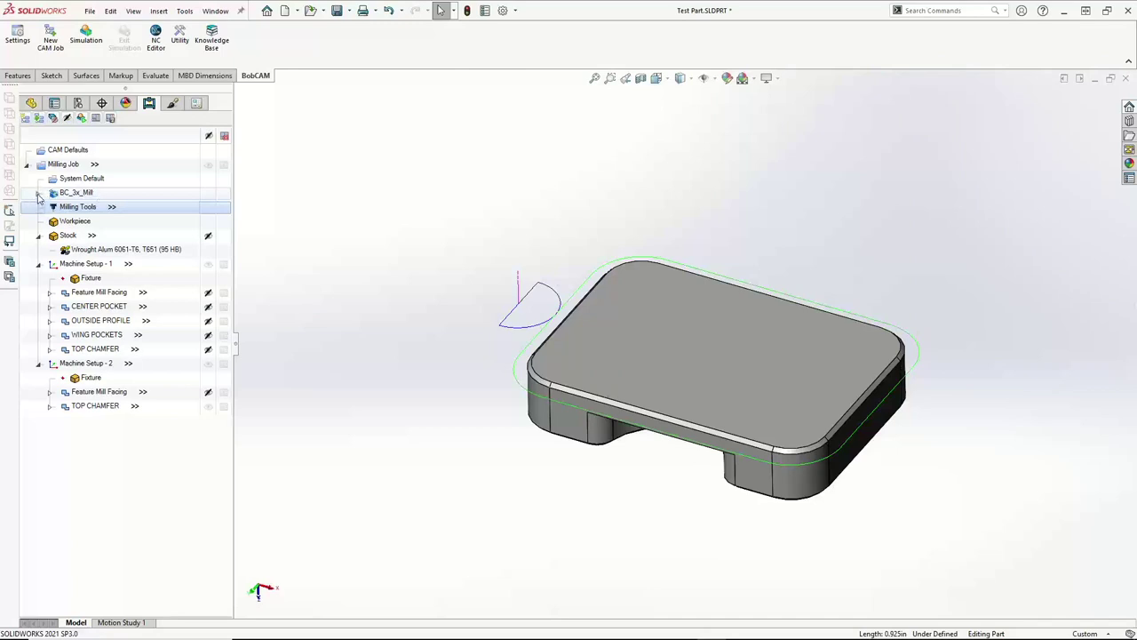
Expand BC_3x_Mill, select its BC_3x_Mill.BCPst post processor, then switch to the web browser.
{"action": "left_click", "coordinate": [38, 192]}
{"action": "left_click", "coordinate": [111, 207]}
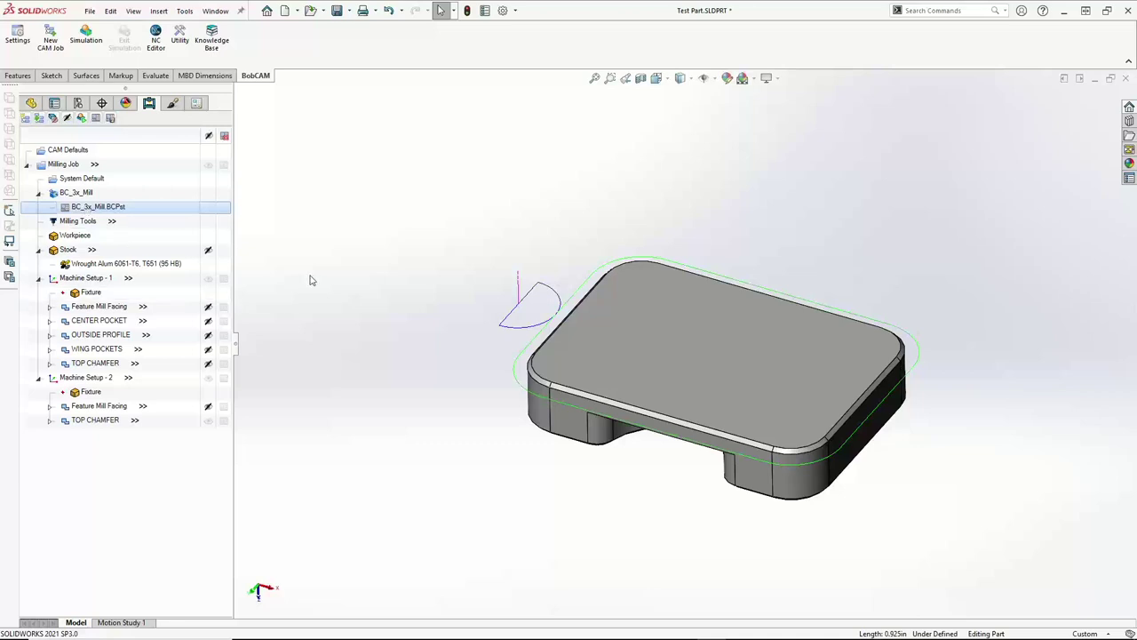
{"action": "mouse_move", "coordinate": [307, 633]}
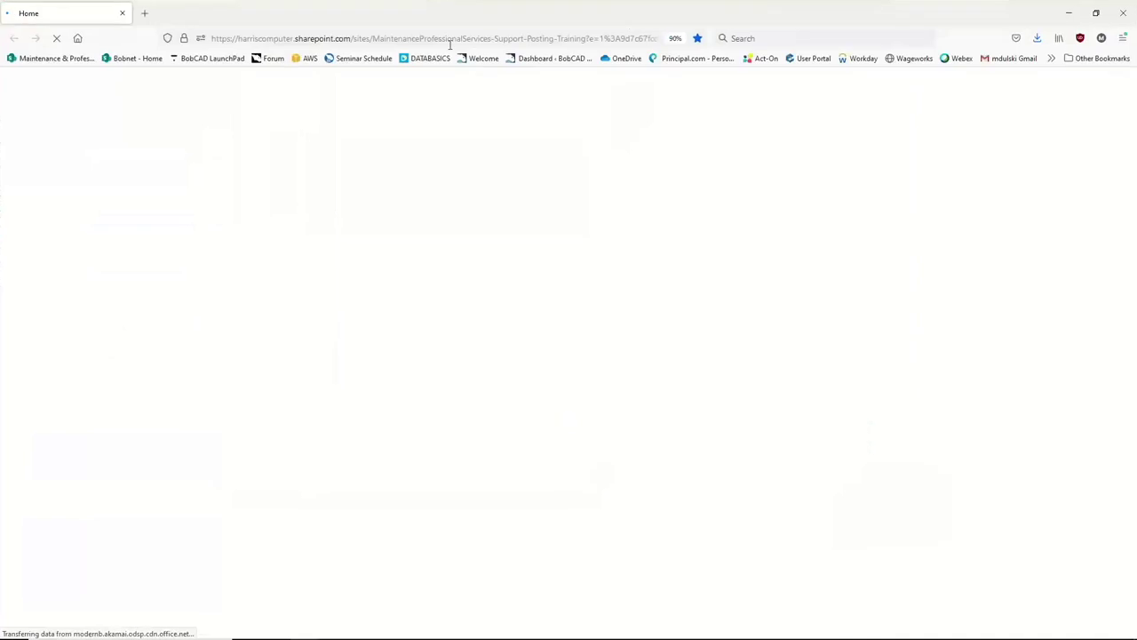
Go to the BobCAD support site and open the Post Processors download page.
{"action": "left_click", "coordinate": [450, 42]}
{"action": "type", "text": "BOBCADSUPPOrt.com/"}
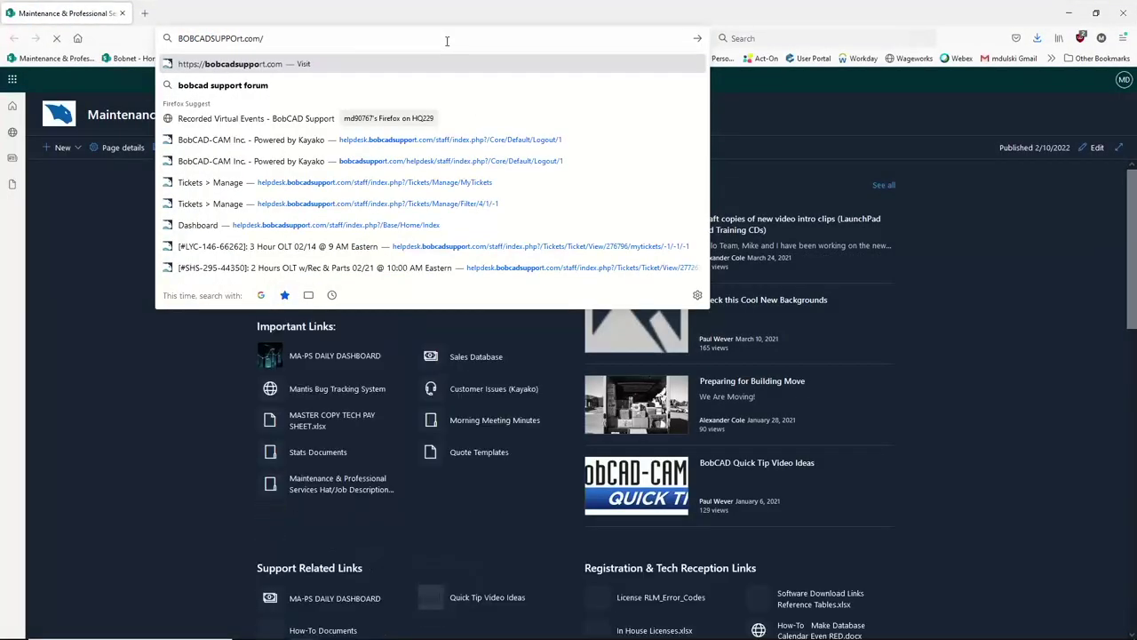
{"action": "key", "text": "Return"}
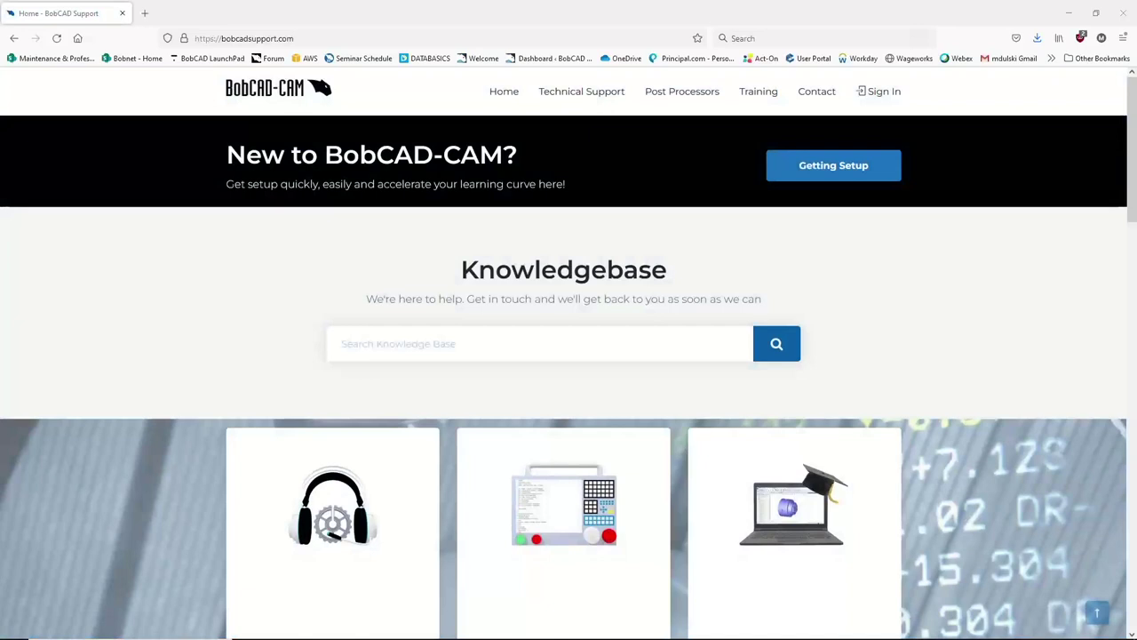
{"action": "mouse_move", "coordinate": [677, 92]}
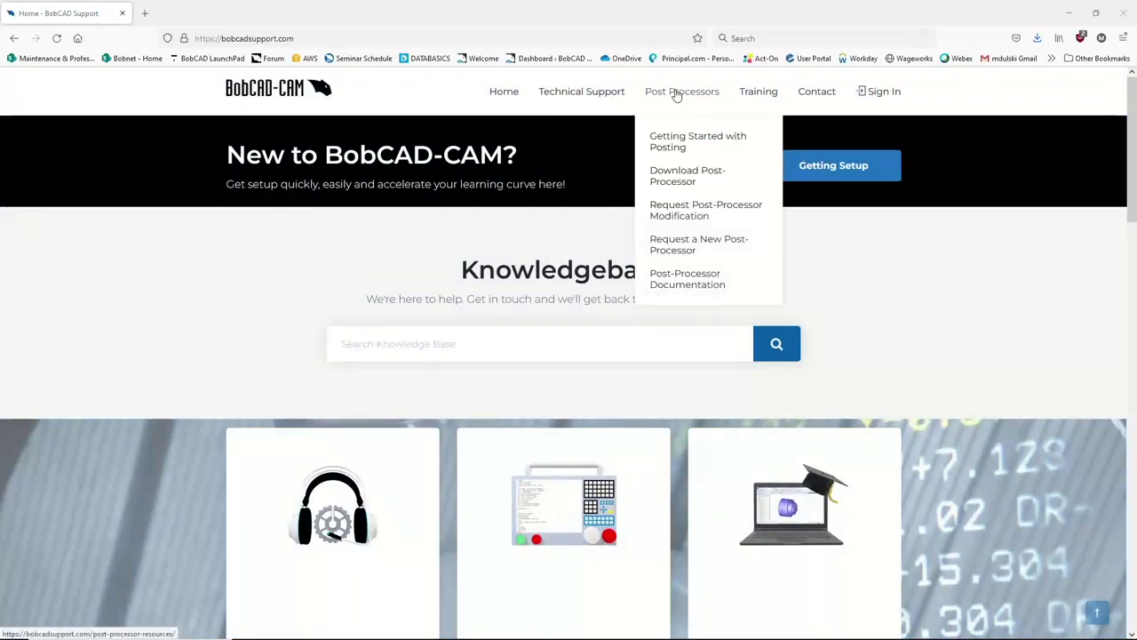
{"action": "left_click", "coordinate": [683, 181]}
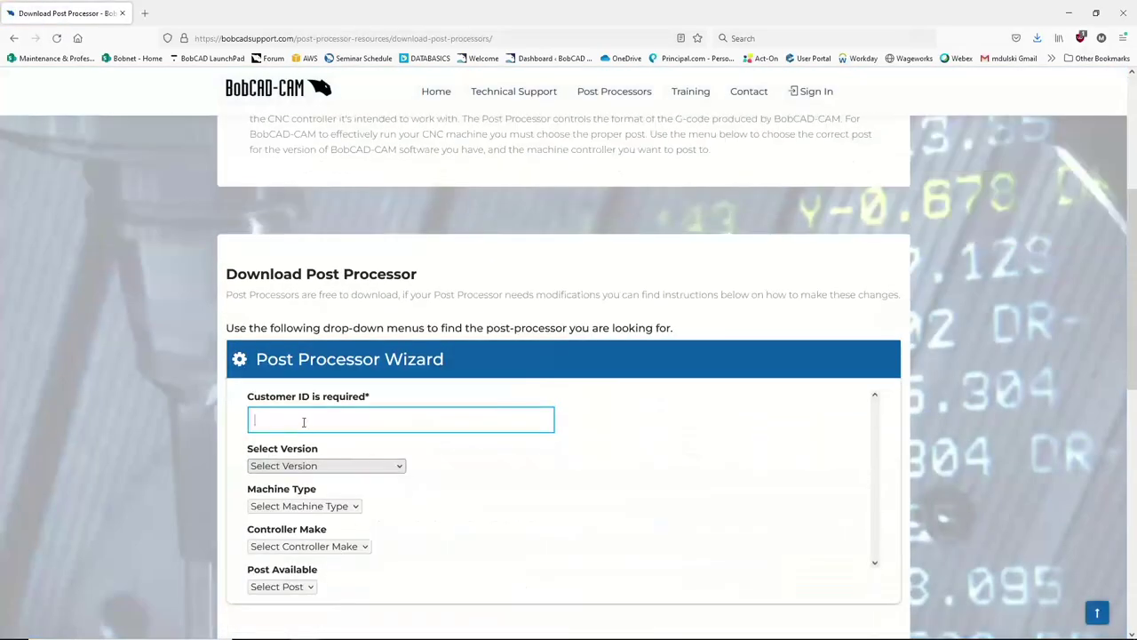
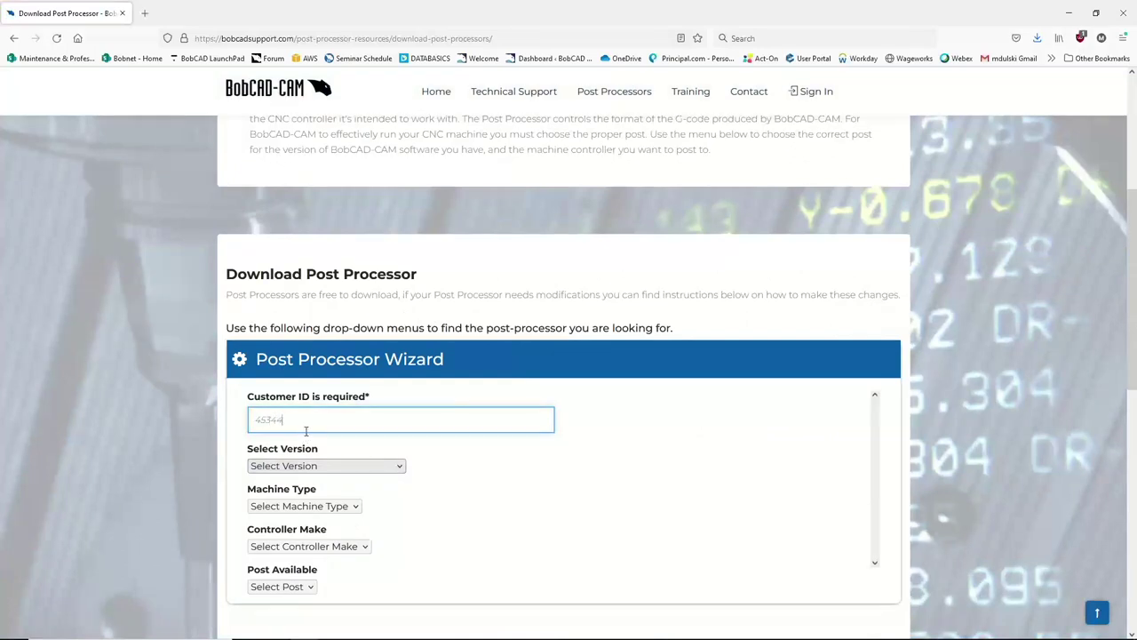
Enter the customer ID and choose BobCAM for Solidworks V5-V9 with the Mill-Router machine type.
{"action": "scroll", "coordinate": [312, 455], "scroll_direction": "down", "scroll_amount": 3}
{"action": "left_click", "coordinate": [322, 347]}
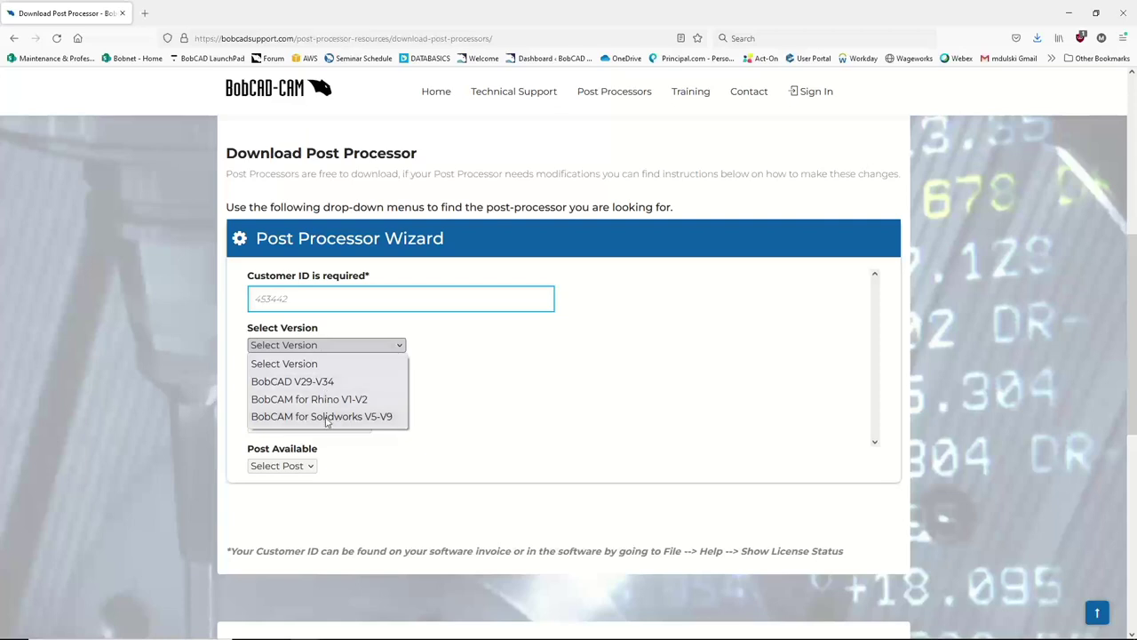
{"action": "left_click", "coordinate": [386, 418]}
{"action": "left_click", "coordinate": [312, 386]}
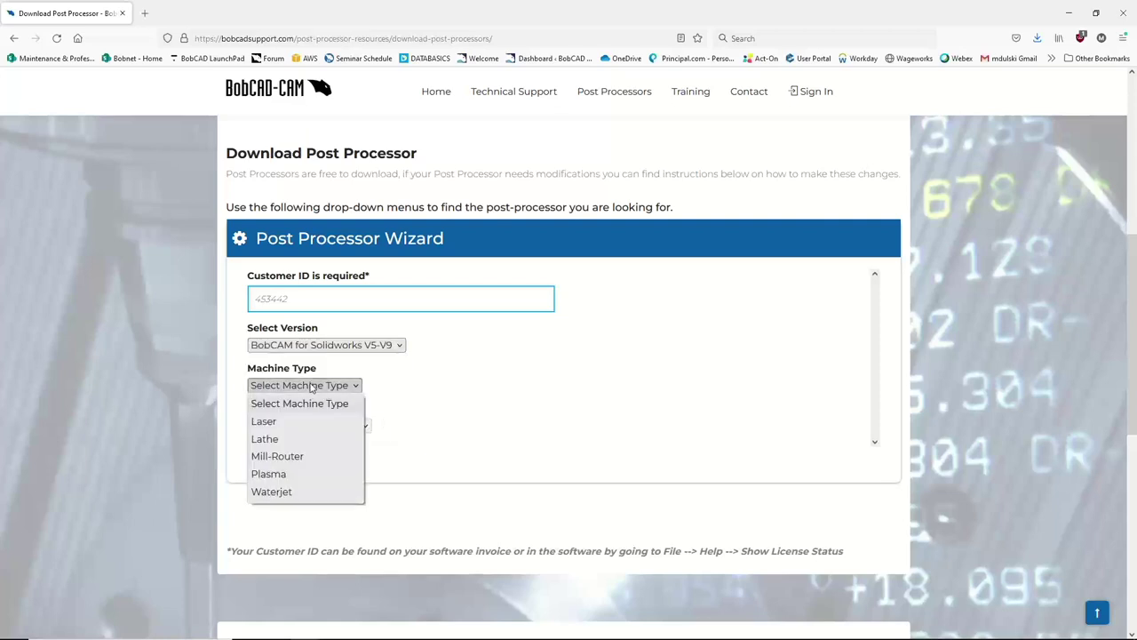
{"action": "left_click", "coordinate": [299, 456]}
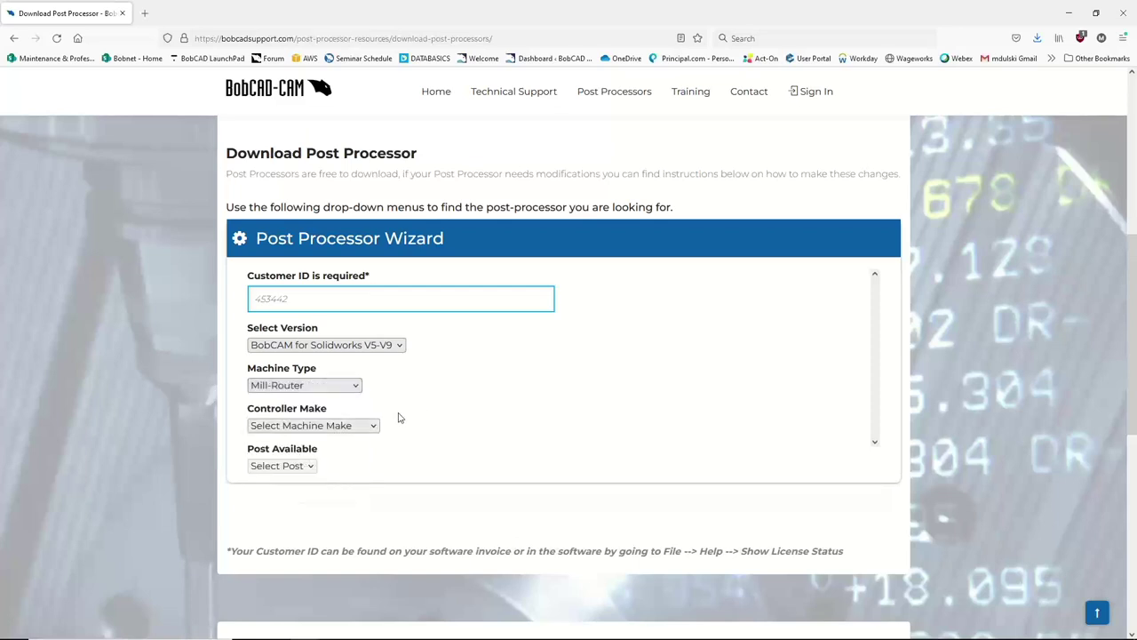
Choose Fanuc as controller and the Fanuc_Generic_3x_Mill.exe post, then review the G-code preview.
{"action": "left_click", "coordinate": [331, 427]}
{"action": "scroll", "coordinate": [328, 324], "scroll_direction": "down", "scroll_amount": 20}
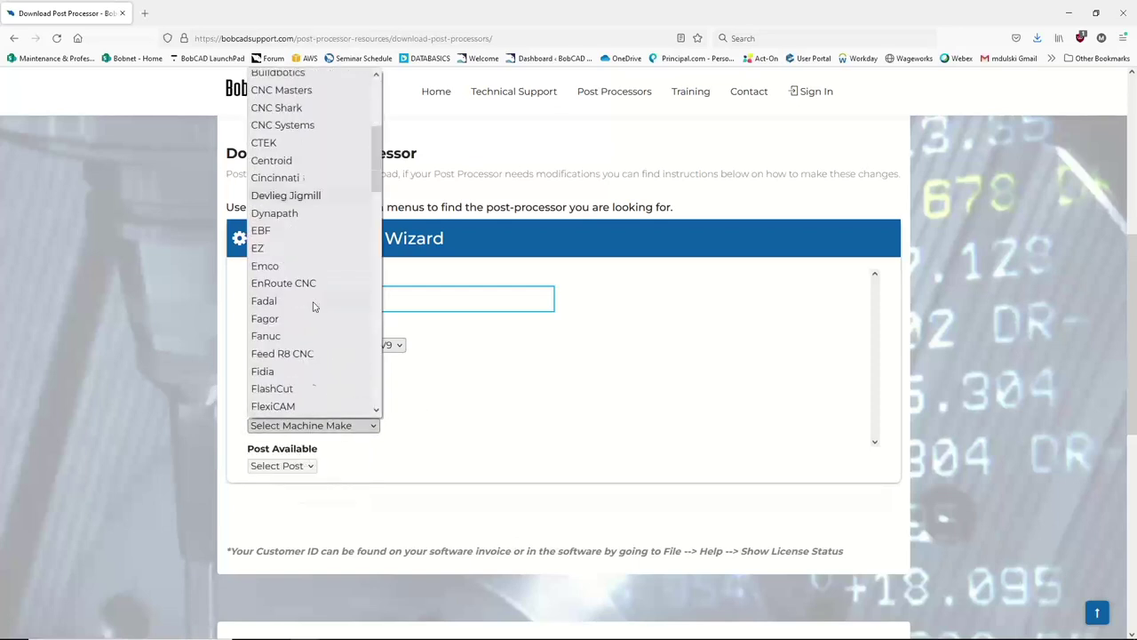
{"action": "scroll", "coordinate": [313, 313], "scroll_direction": "up", "scroll_amount": 20}
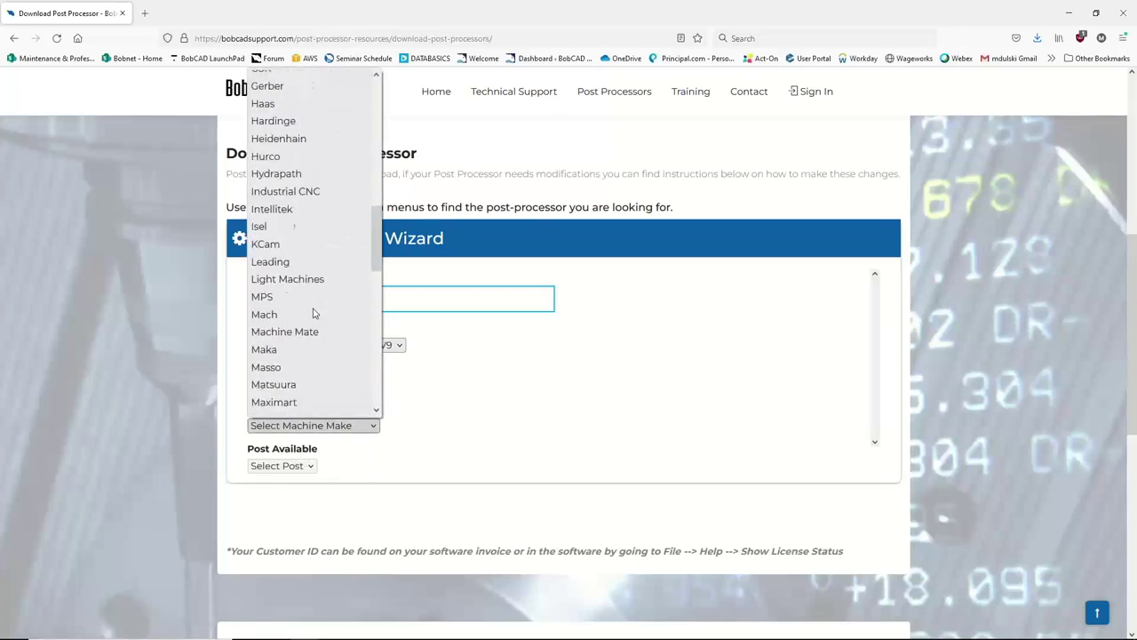
{"action": "scroll", "coordinate": [313, 313], "scroll_direction": "down", "scroll_amount": 4}
{"action": "scroll", "coordinate": [313, 312], "scroll_direction": "down", "scroll_amount": 4}
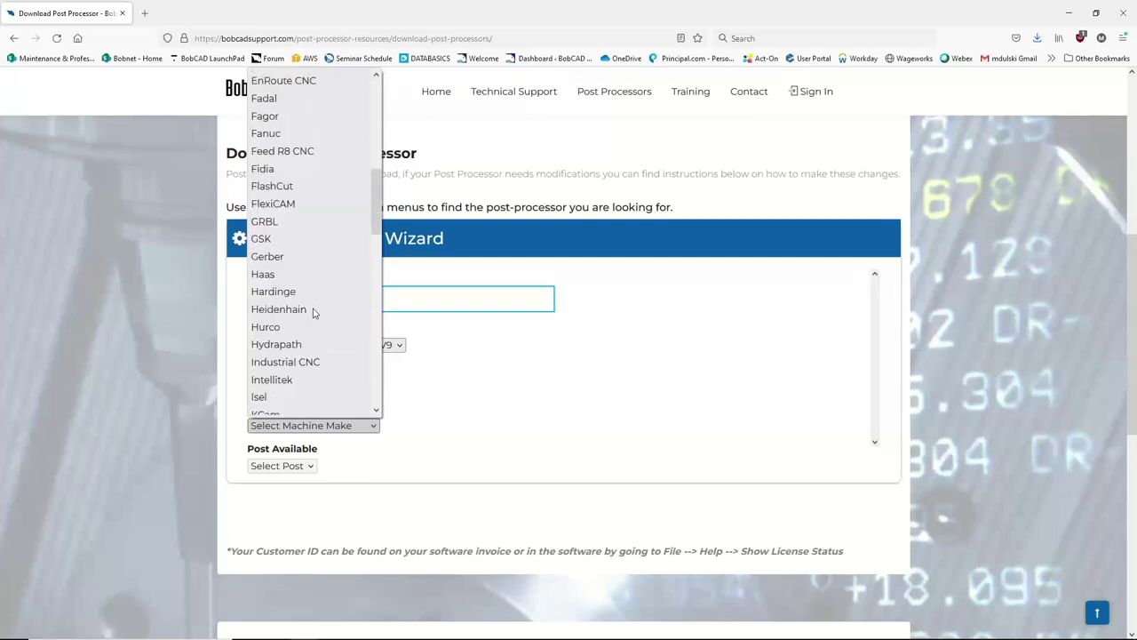
{"action": "scroll", "coordinate": [313, 313], "scroll_direction": "up", "scroll_amount": 2}
{"action": "left_click", "coordinate": [281, 239]}
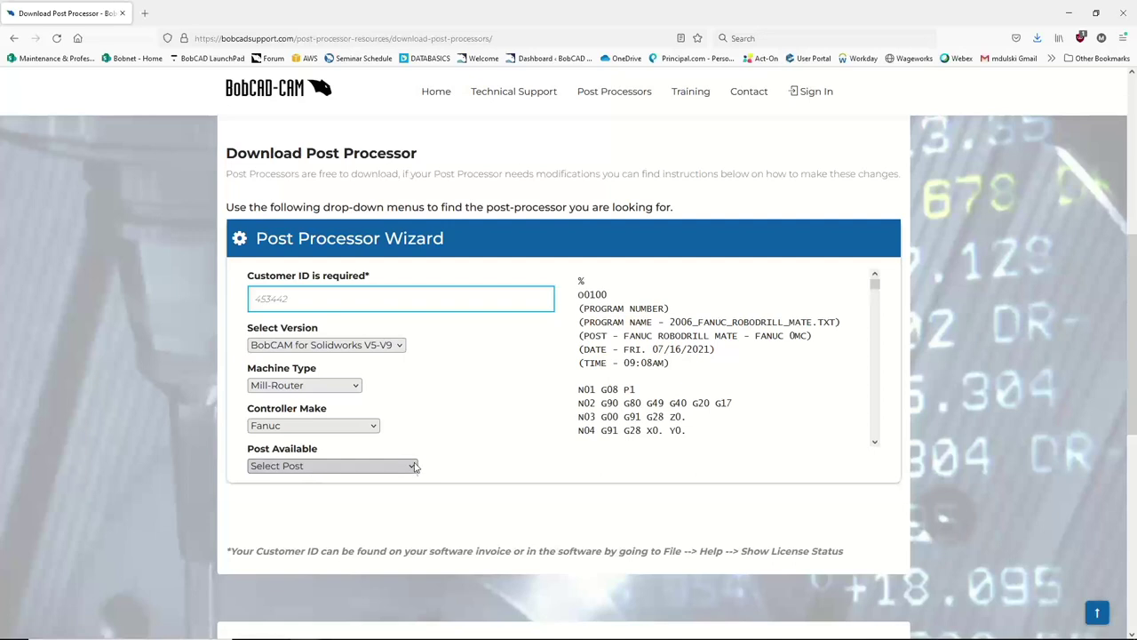
{"action": "left_click", "coordinate": [411, 467]}
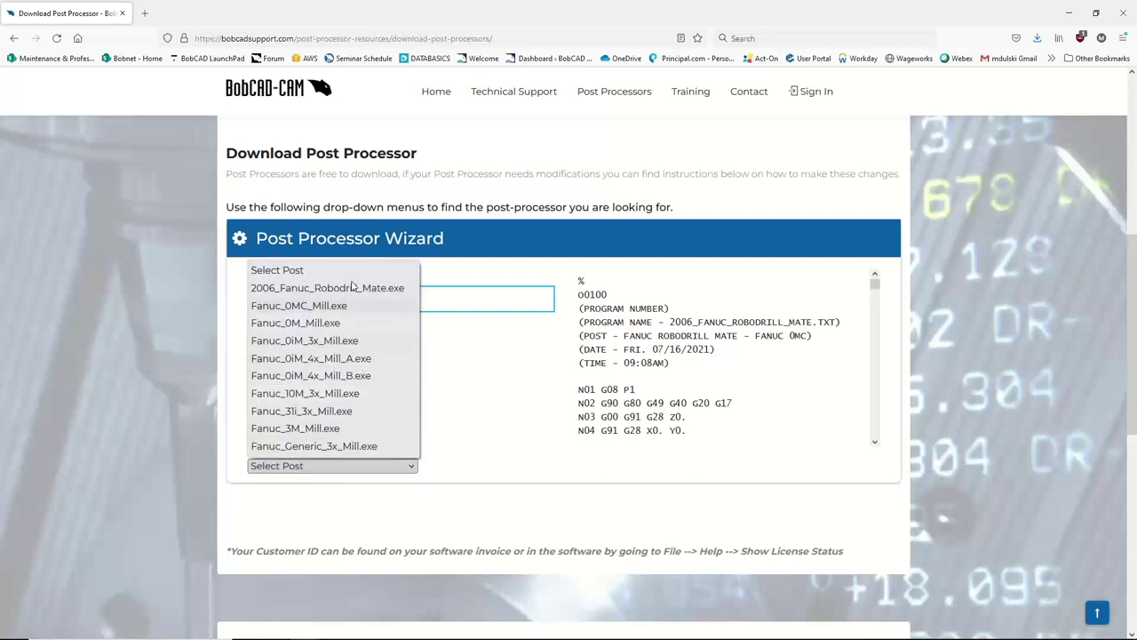
{"action": "left_click", "coordinate": [314, 446]}
{"action": "scroll", "coordinate": [687, 378], "scroll_direction": "down", "scroll_amount": 5}
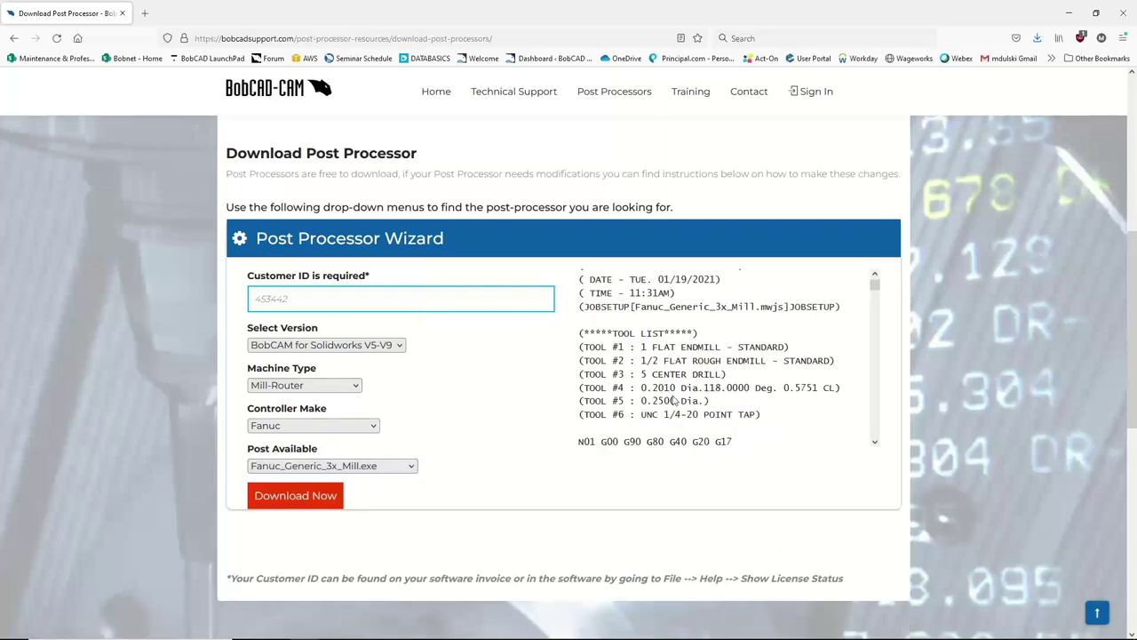
{"action": "scroll", "coordinate": [687, 378], "scroll_direction": "down", "scroll_amount": 10}
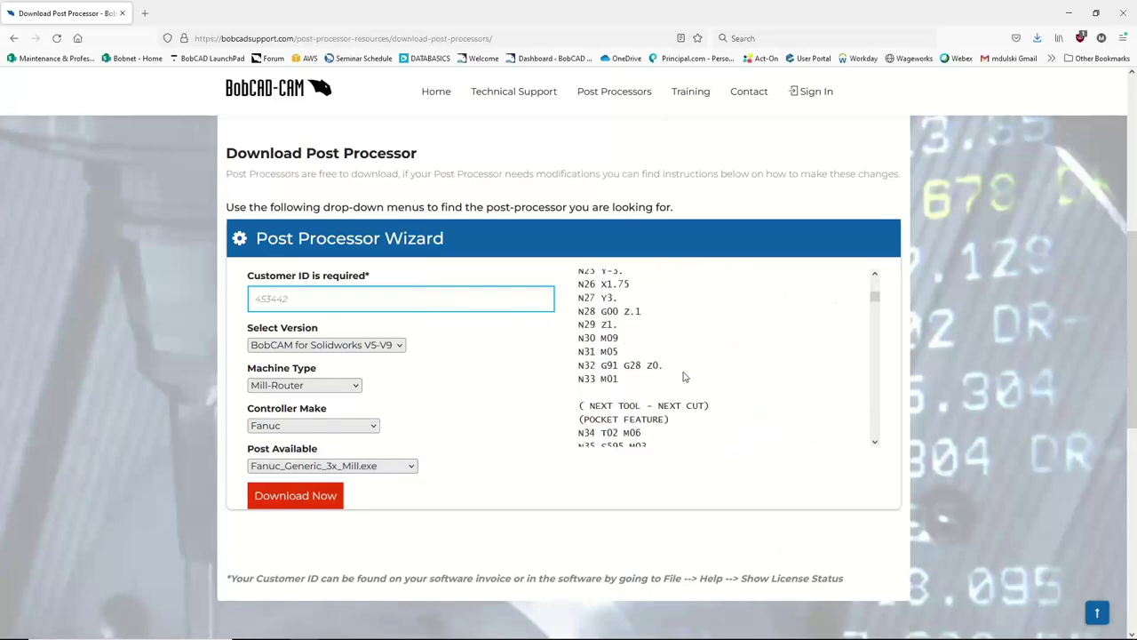
{"action": "scroll", "coordinate": [684, 377], "scroll_direction": "down", "scroll_amount": 15}
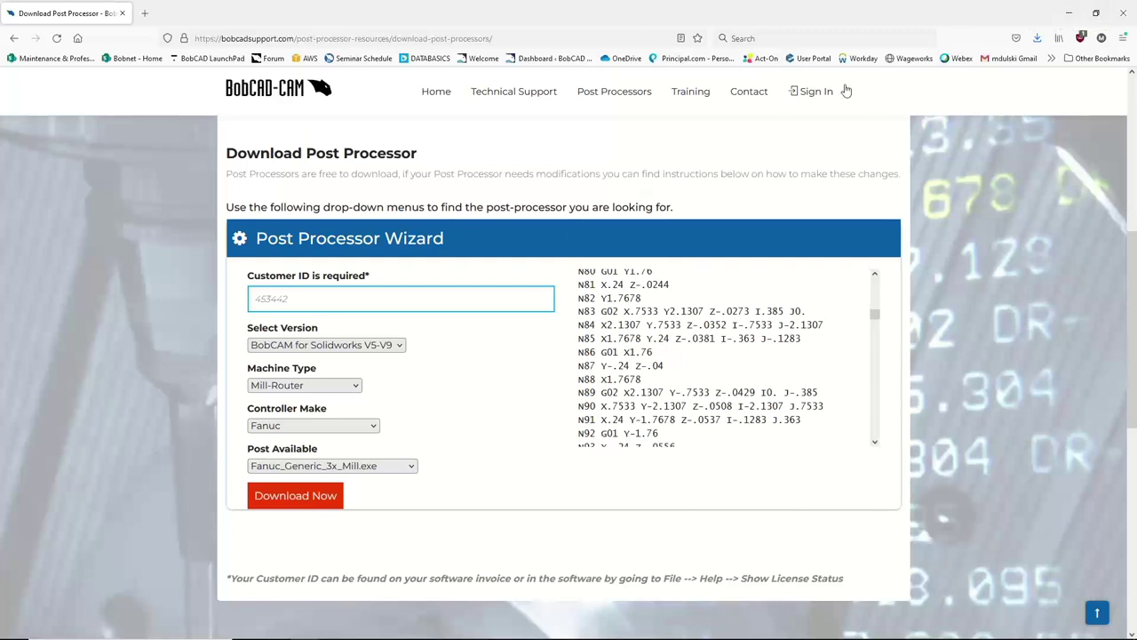
Browse the Training > Recorded Virtual Events page.
{"action": "mouse_move", "coordinate": [686, 95]}
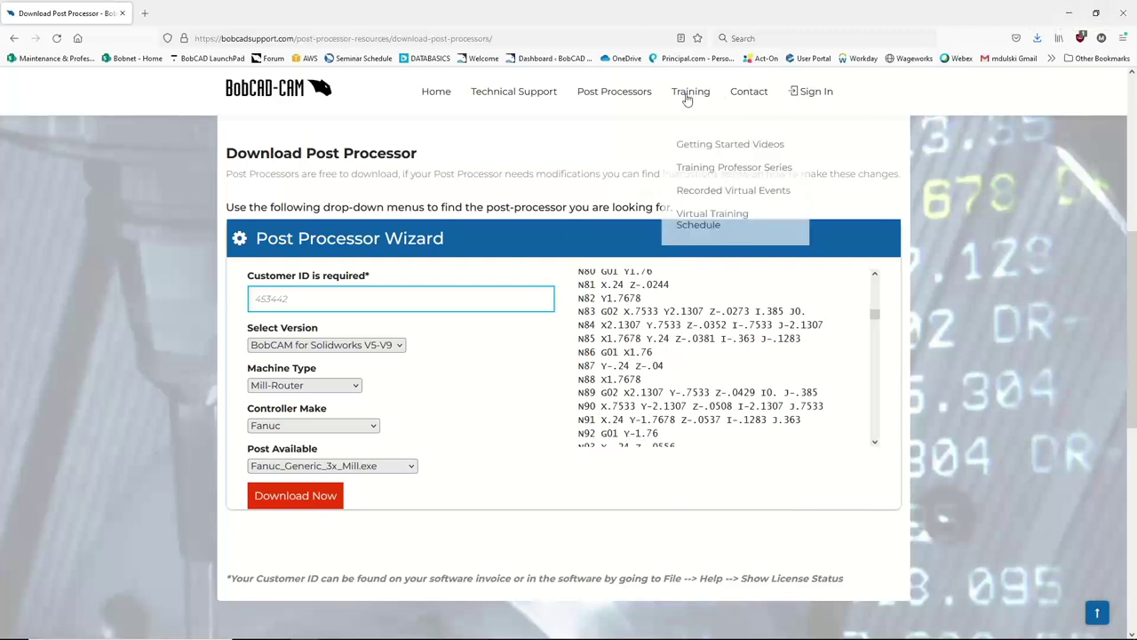
{"action": "left_click", "coordinate": [714, 183]}
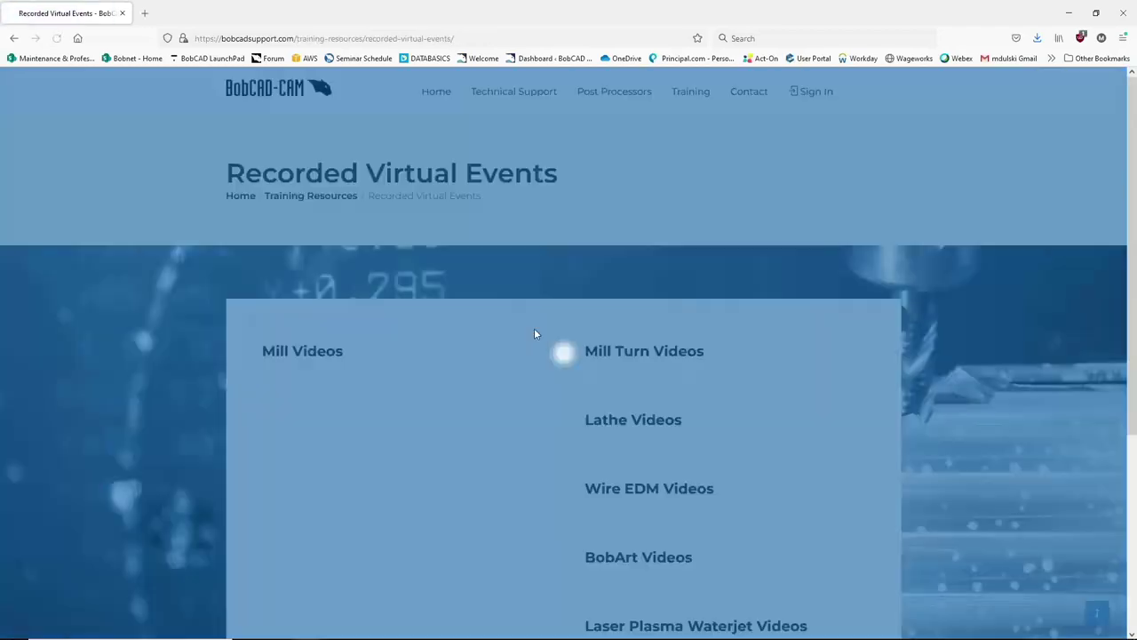
{"action": "scroll", "coordinate": [534, 334], "scroll_direction": "down", "scroll_amount": 7}
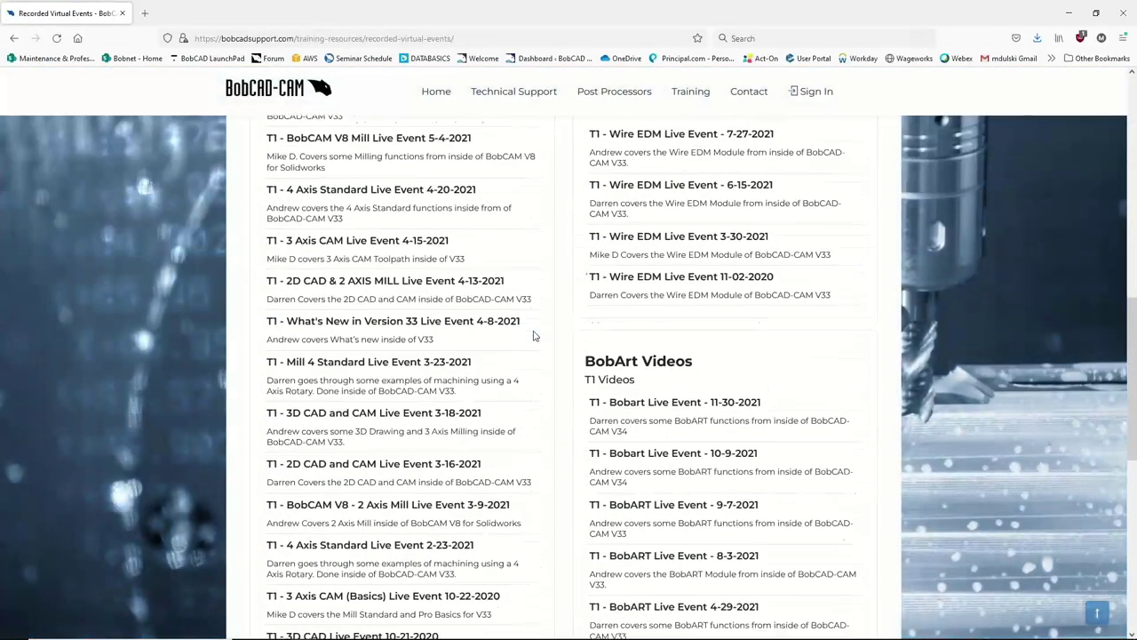
{"action": "scroll", "coordinate": [534, 334], "scroll_direction": "down", "scroll_amount": 4}
{"action": "scroll", "coordinate": [533, 335], "scroll_direction": "up", "scroll_amount": 15}
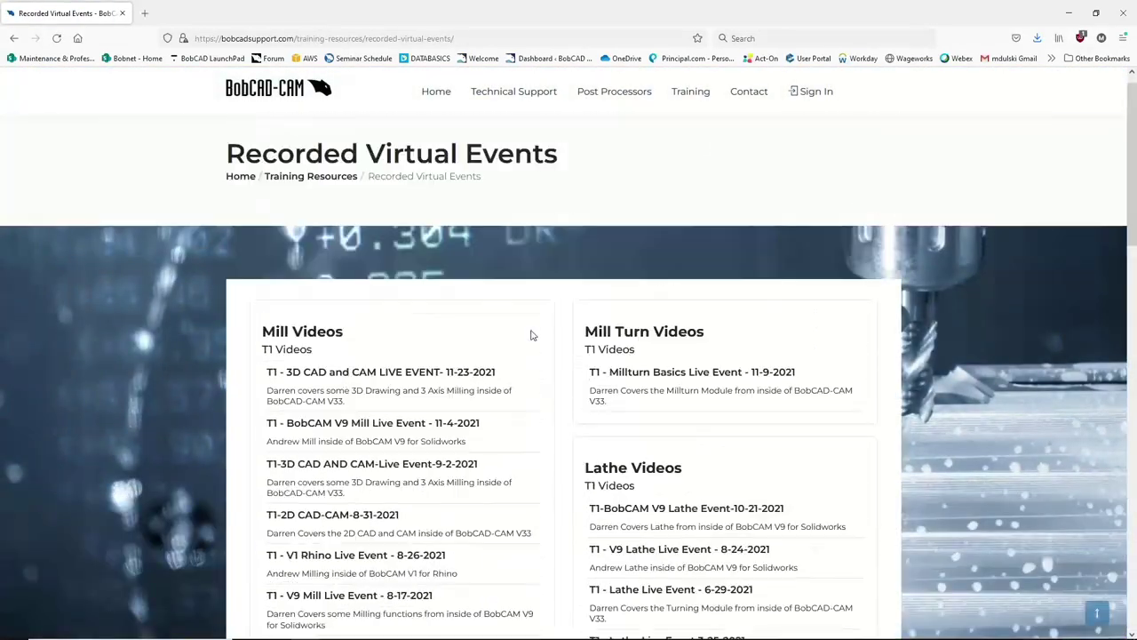
View the Virtual Training Schedule, then minimize the browser to return to SOLIDWORKS.
{"action": "mouse_move", "coordinate": [684, 96]}
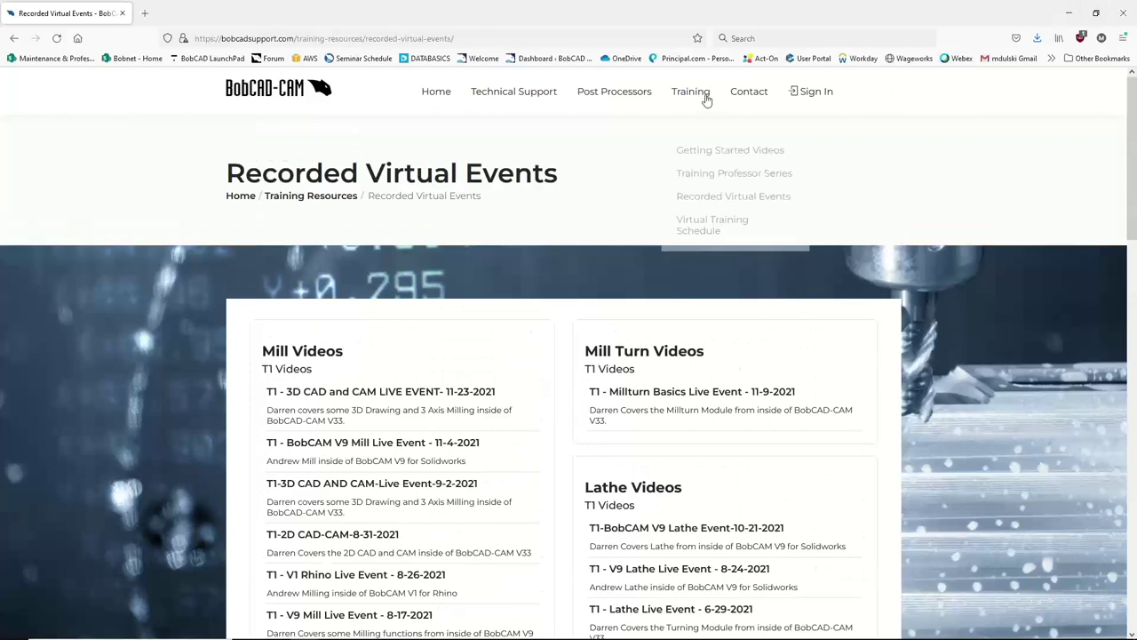
{"action": "left_click", "coordinate": [716, 216]}
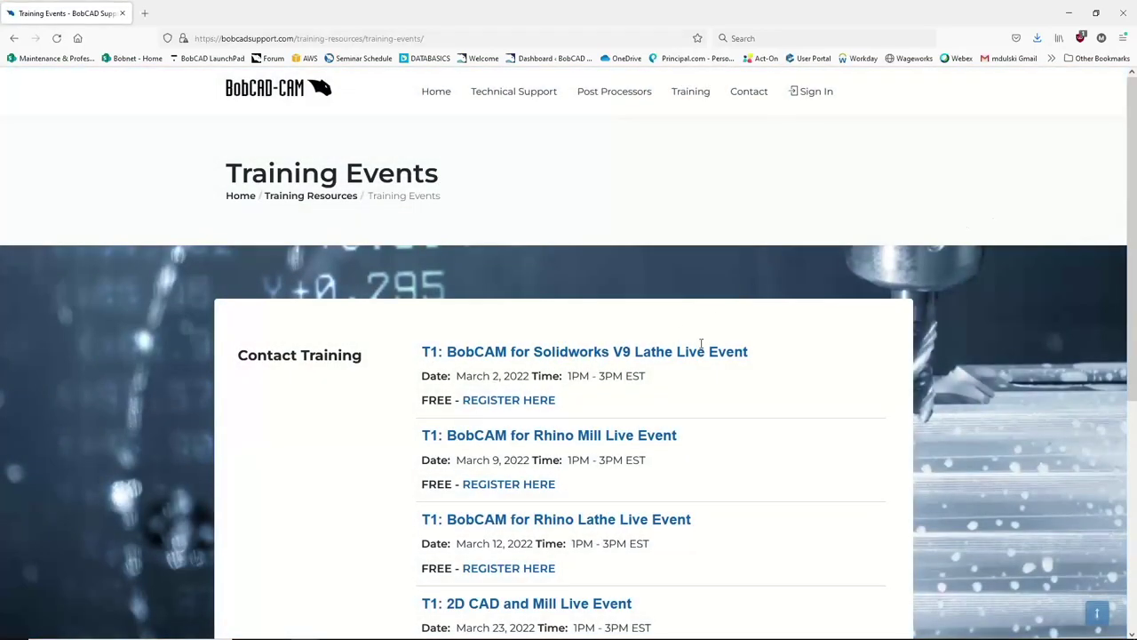
{"action": "left_click", "coordinate": [1069, 19]}
Briefly bring up the BobCAM help page, then hide it again.
{"action": "mouse_move", "coordinate": [711, 633]}
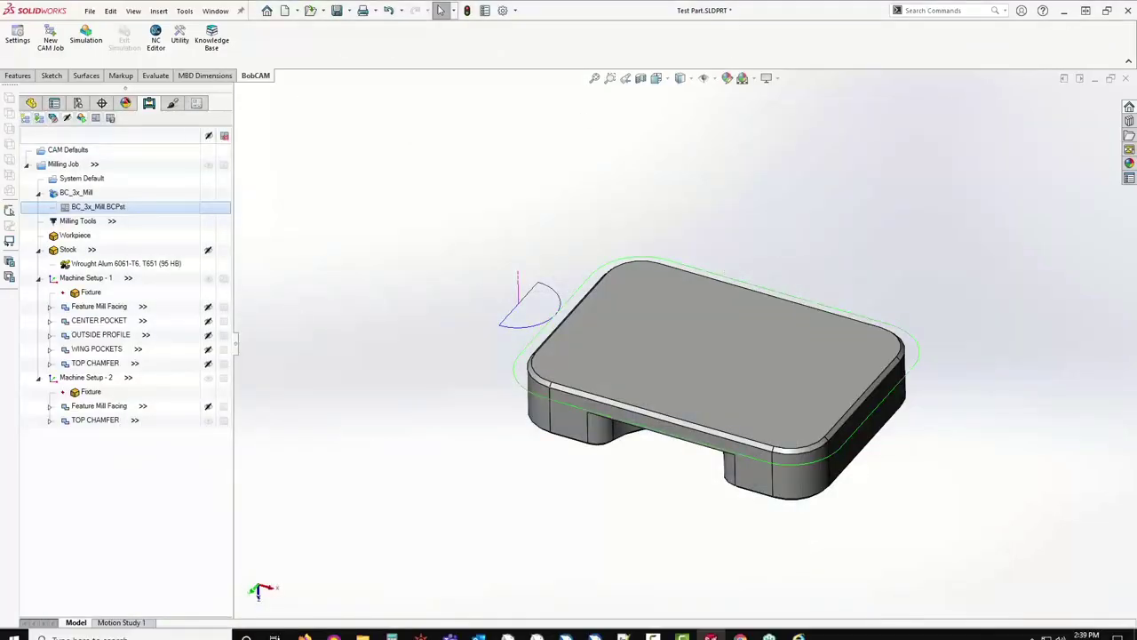
{"action": "left_click", "coordinate": [796, 629]}
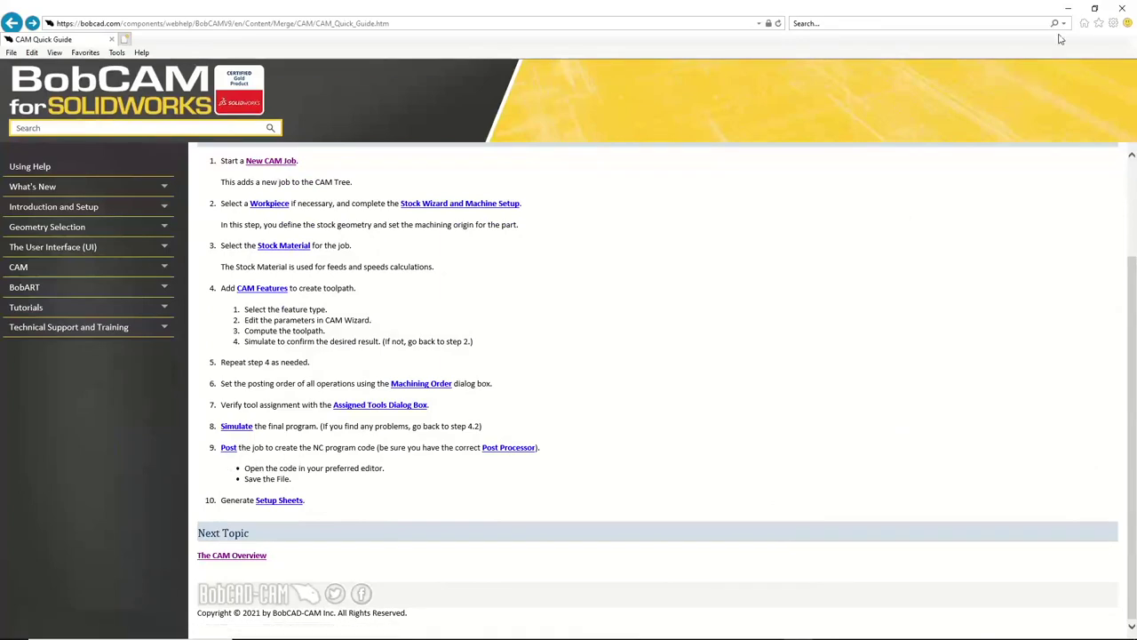
{"action": "left_click", "coordinate": [1068, 9]}
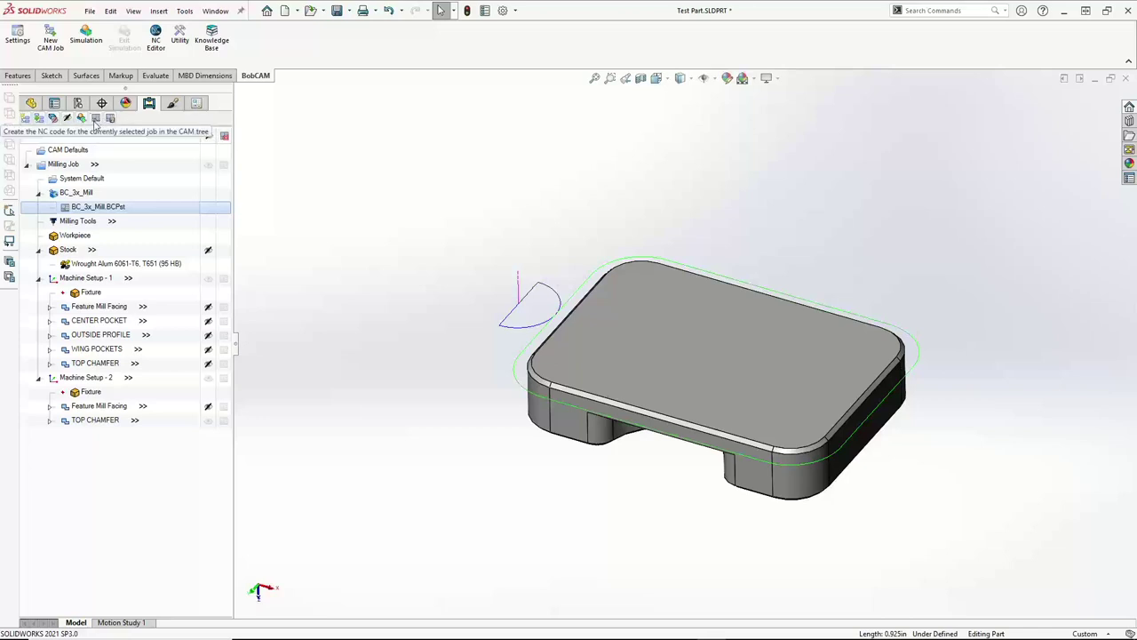
Turn on Post Yes/No for the Milling Job, flagging operations in both setups for posting.
{"action": "right_click", "coordinate": [75, 166]}
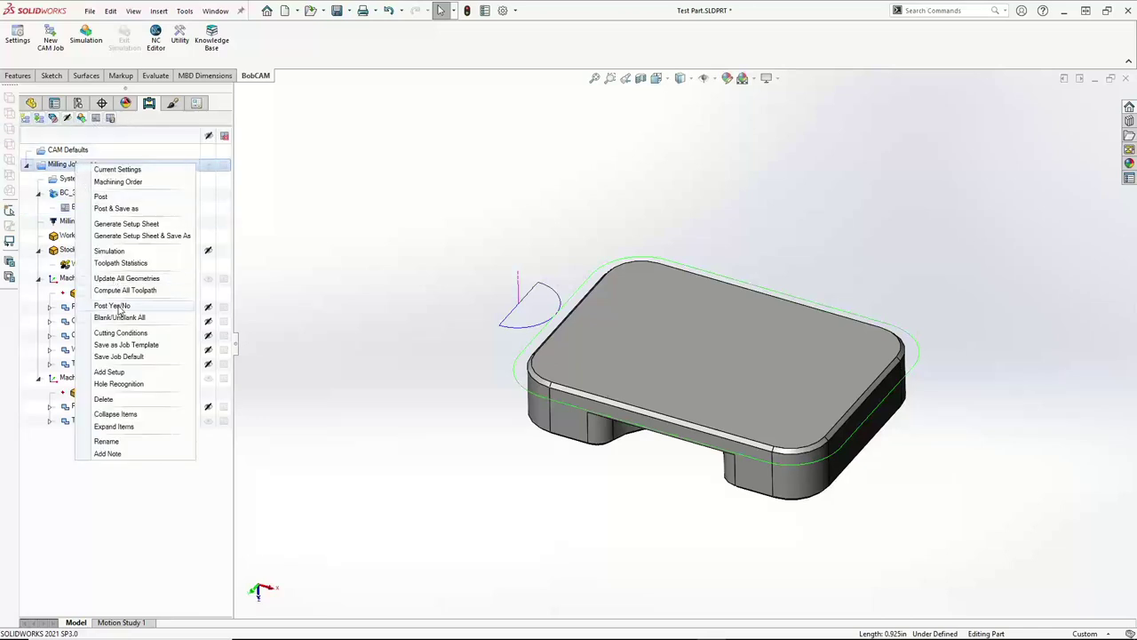
{"action": "left_click", "coordinate": [115, 306]}
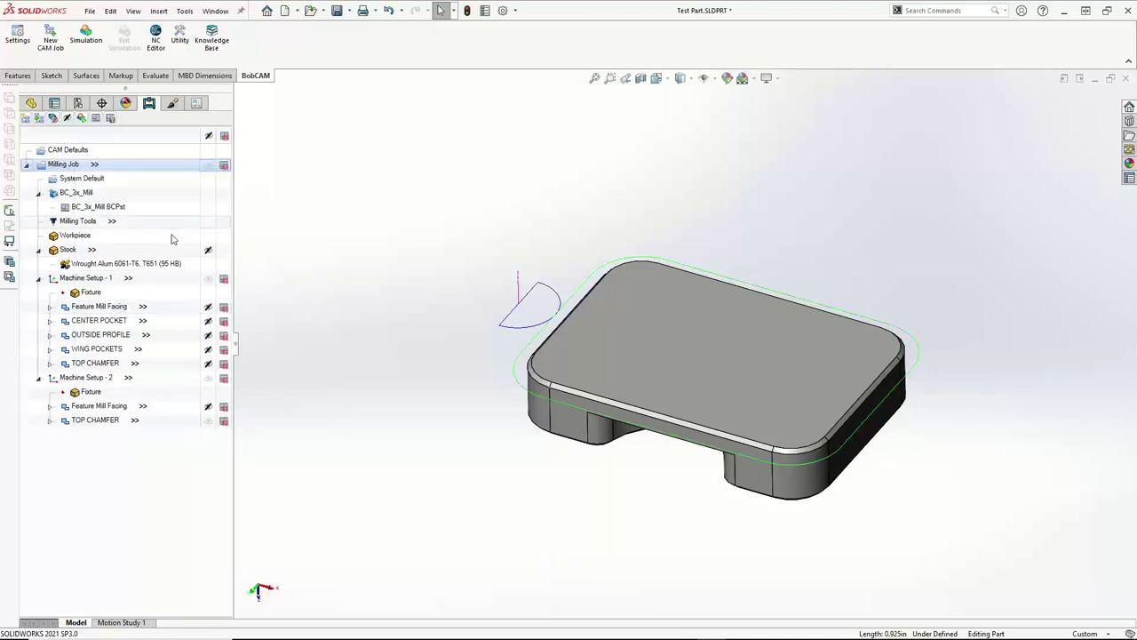
{"action": "left_click", "coordinate": [109, 281]}
{"action": "right_click", "coordinate": [110, 281]}
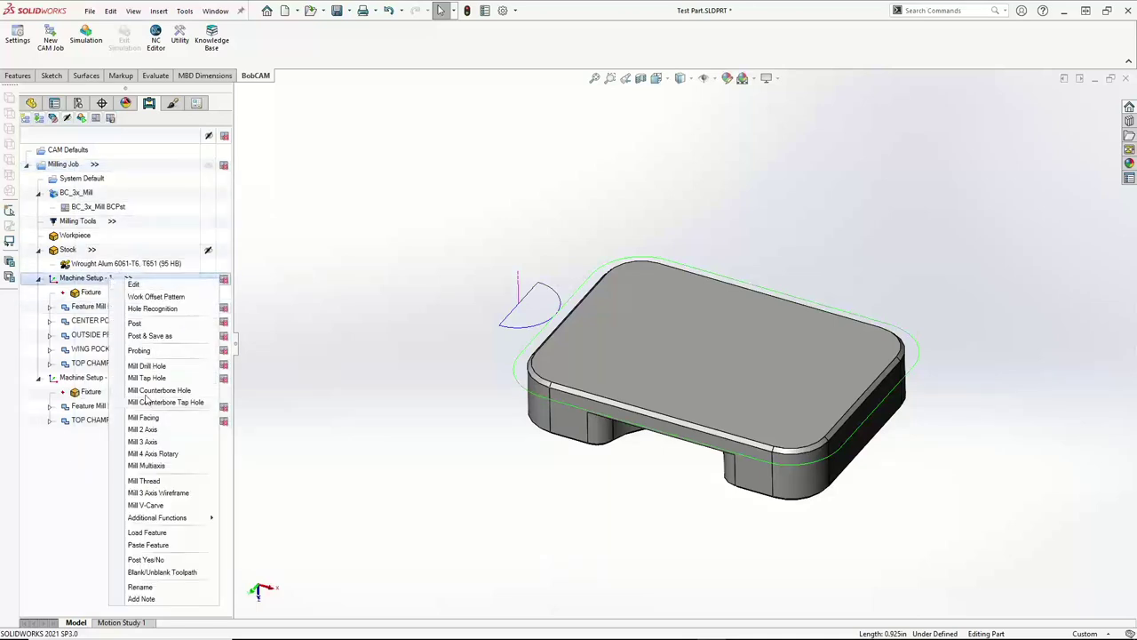
{"action": "left_click", "coordinate": [86, 167]}
{"action": "right_click", "coordinate": [84, 166]}
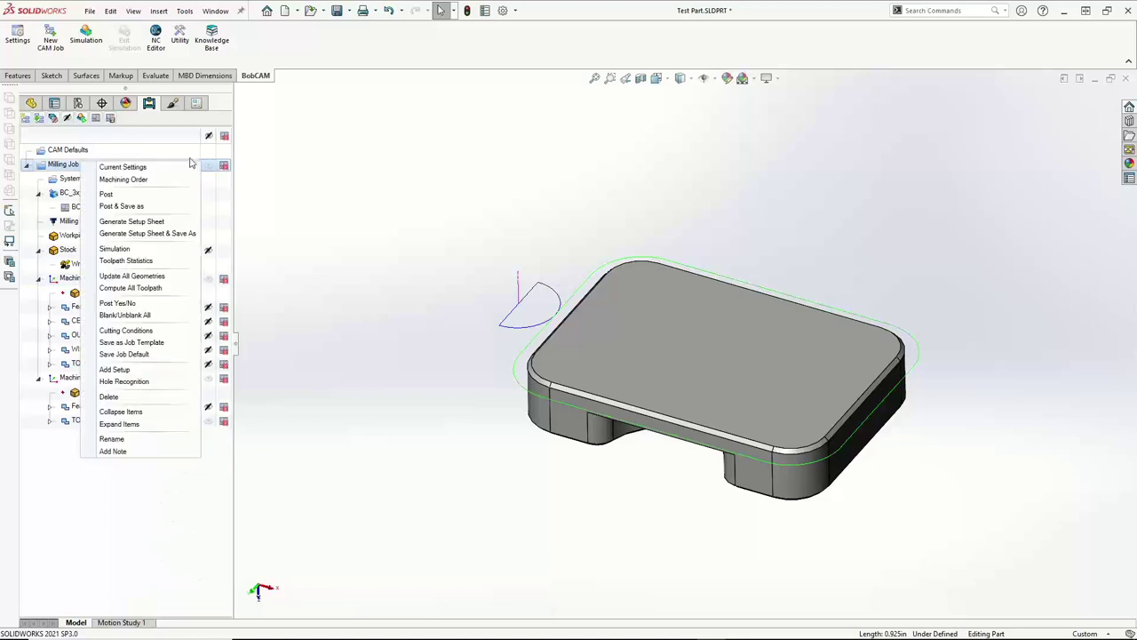
{"action": "left_click", "coordinate": [226, 169]}
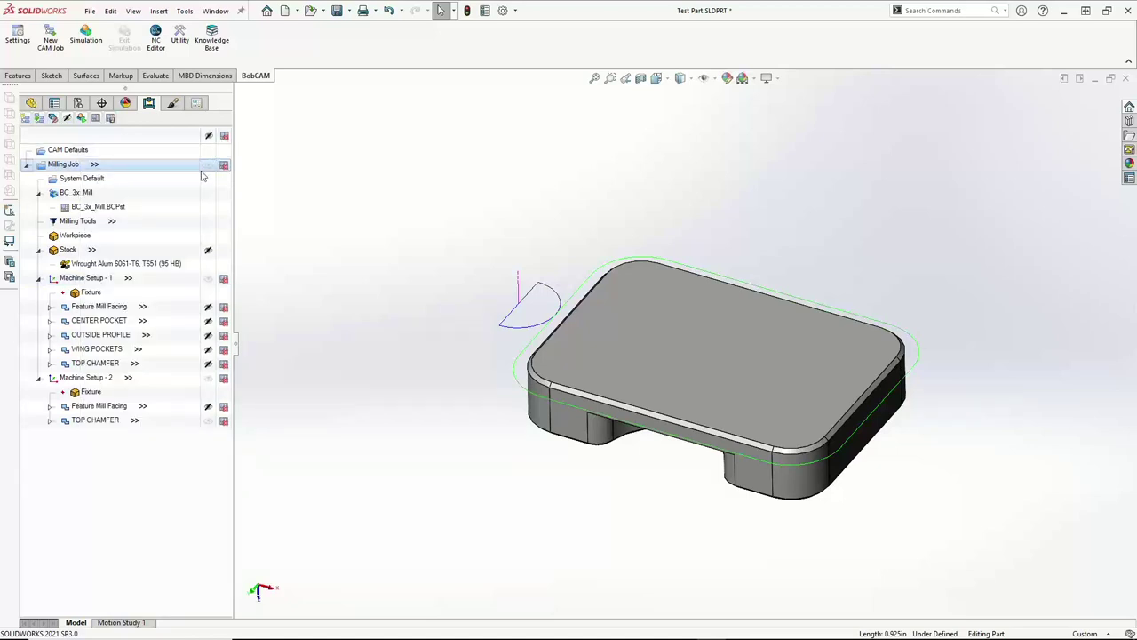
{"action": "right_click", "coordinate": [84, 167]}
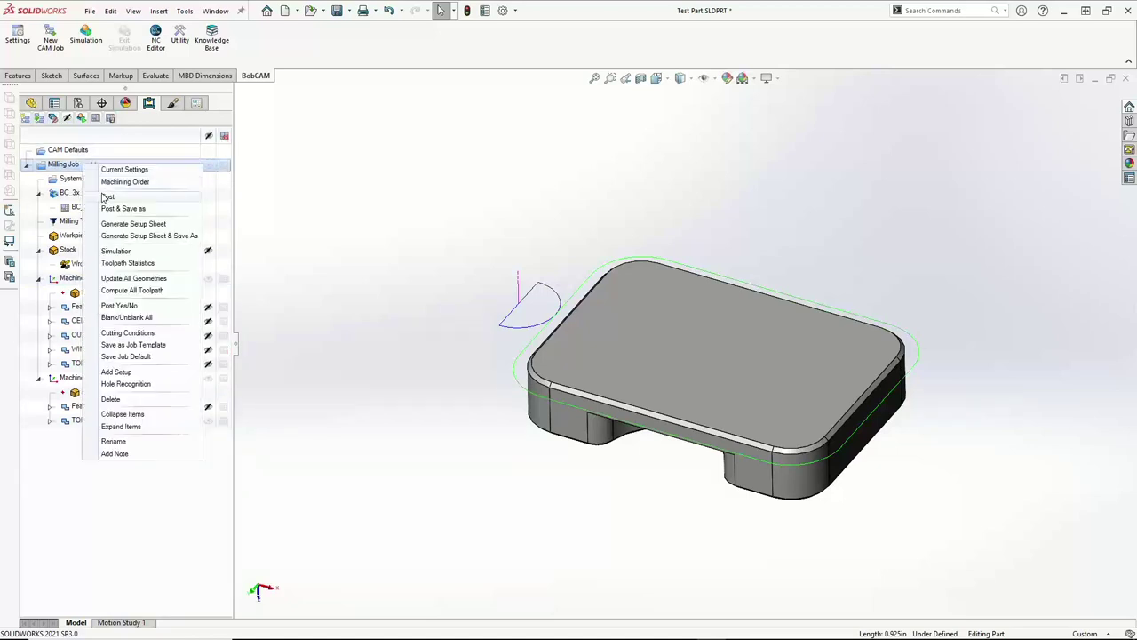
Post the Milling Job and save the G-code listing as Test Part.nc in the part's folder.
{"action": "left_click", "coordinate": [107, 198]}
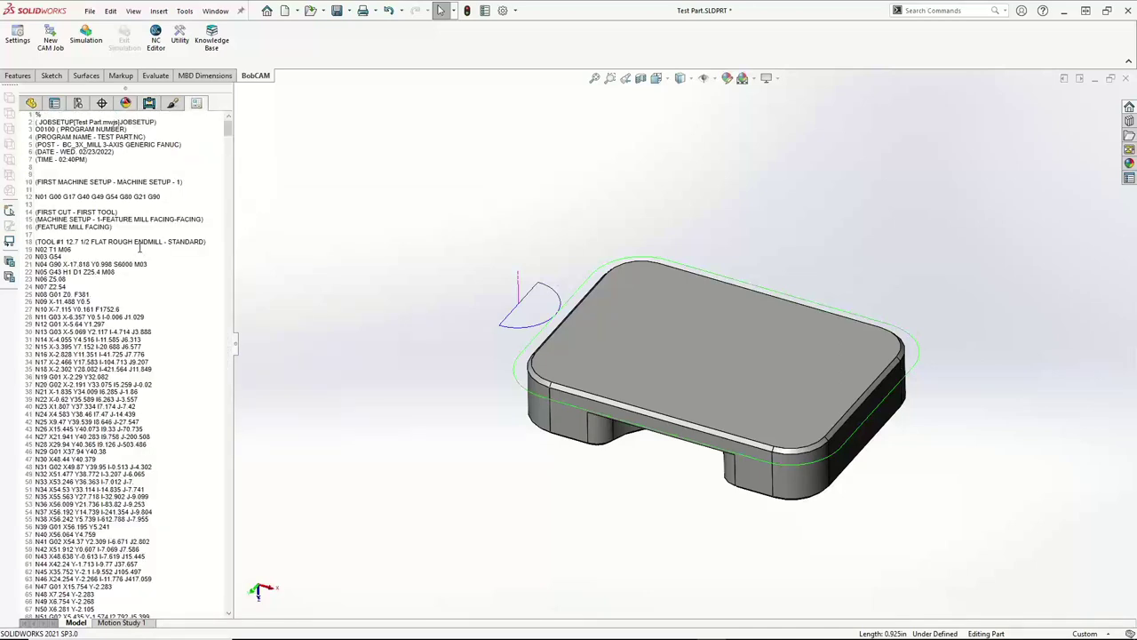
{"action": "right_click", "coordinate": [45, 237]}
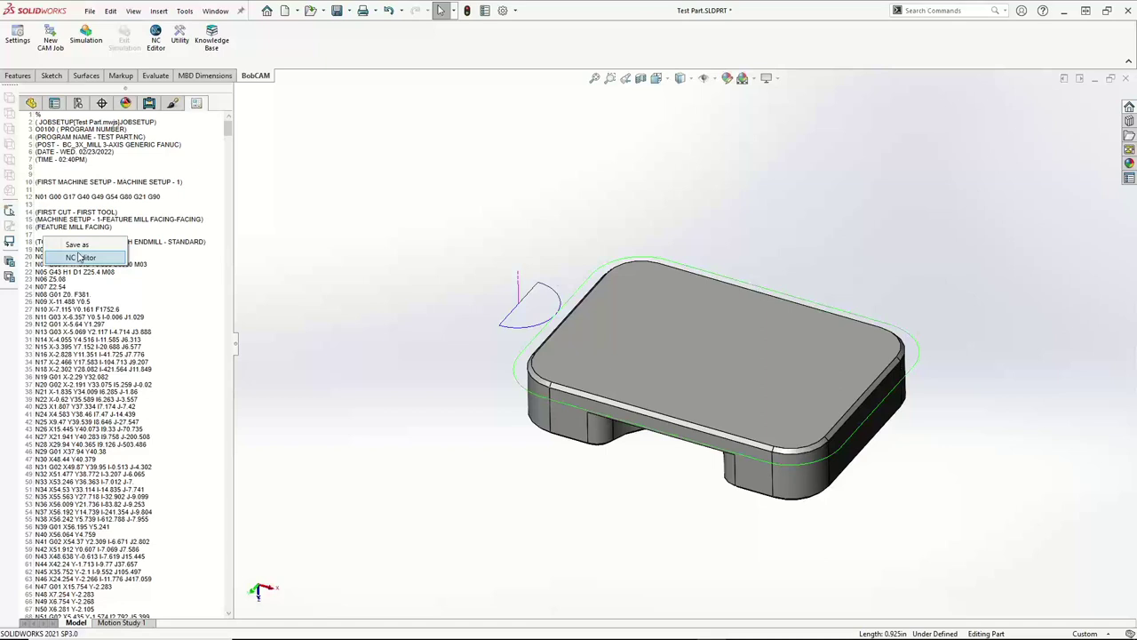
{"action": "left_click", "coordinate": [78, 247]}
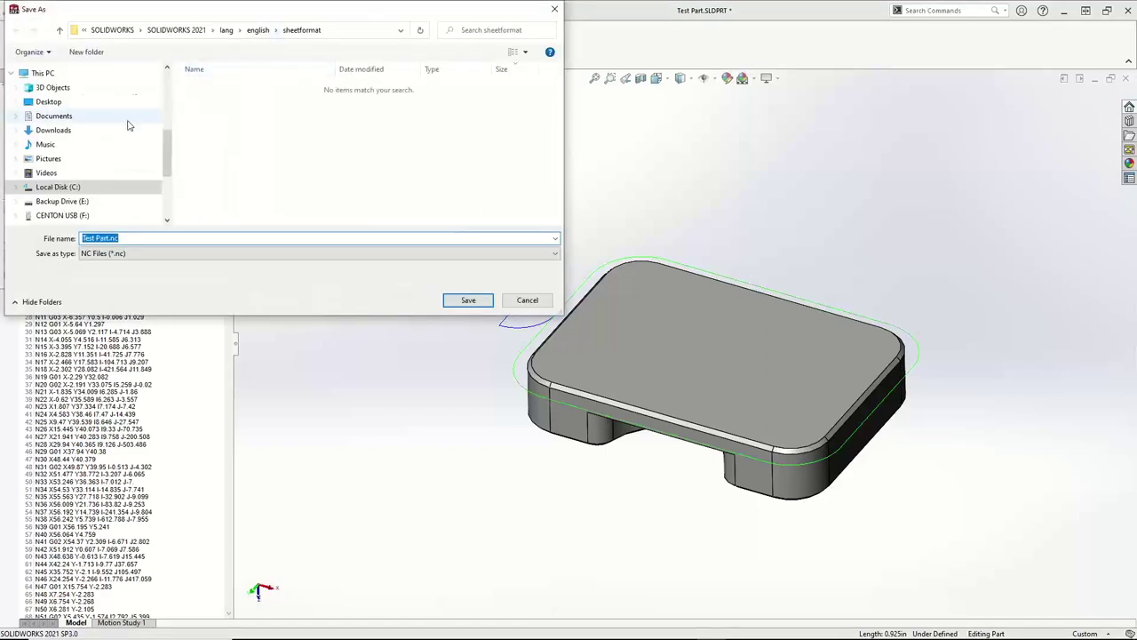
{"action": "scroll", "coordinate": [53, 178], "scroll_direction": "up", "scroll_amount": 5}
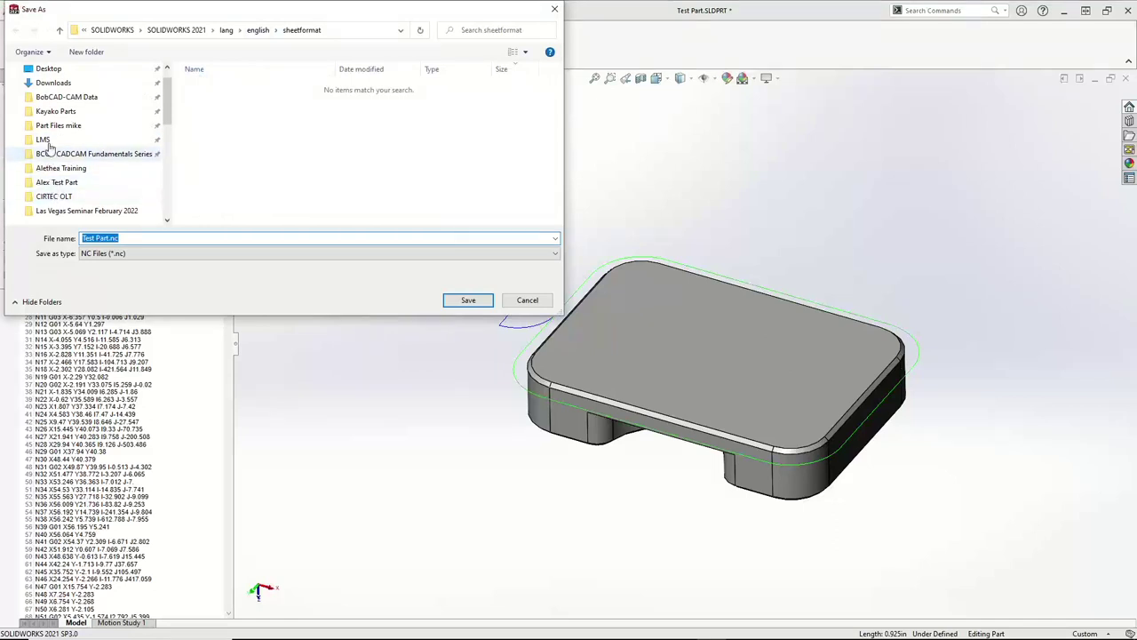
{"action": "left_click", "coordinate": [56, 182]}
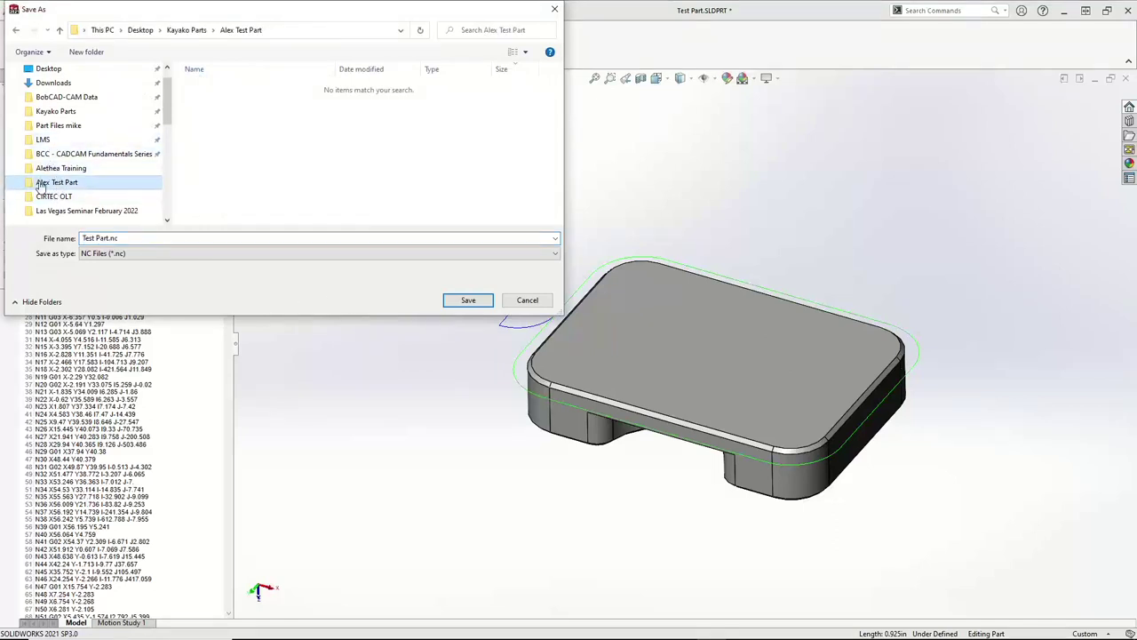
{"action": "left_click", "coordinate": [456, 301]}
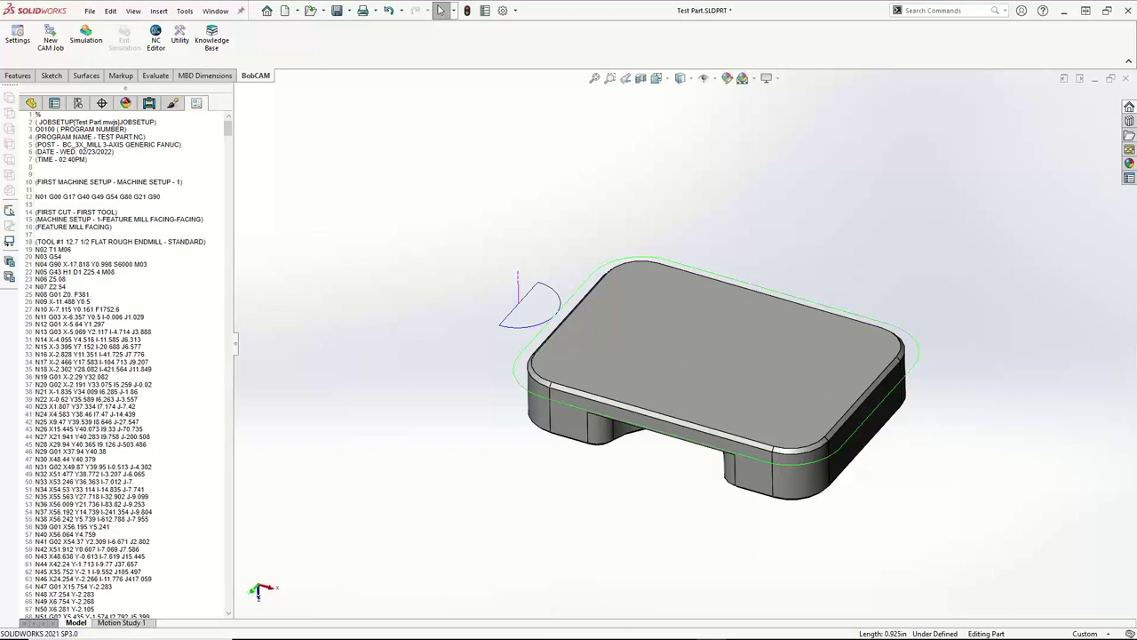
Check the Generate Setup Sheets step in the CAM Quick Guide, then orbit to the pocketed side.
{"action": "left_click", "coordinate": [799, 636]}
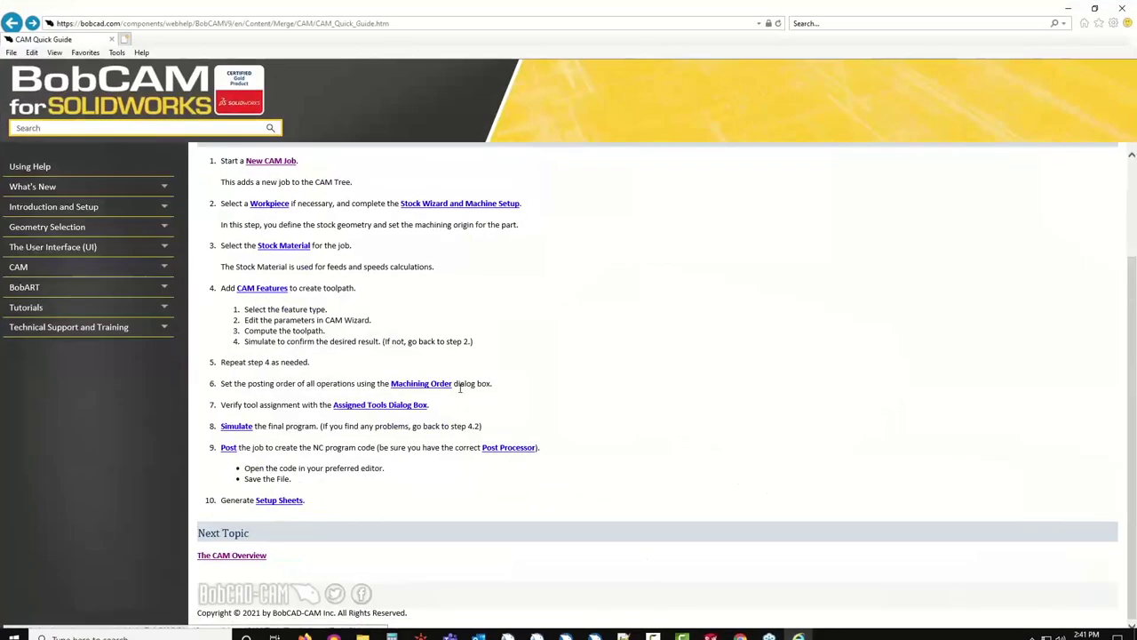
{"action": "left_click_drag", "start_coordinate": [311, 500], "coordinate": [201, 513]}
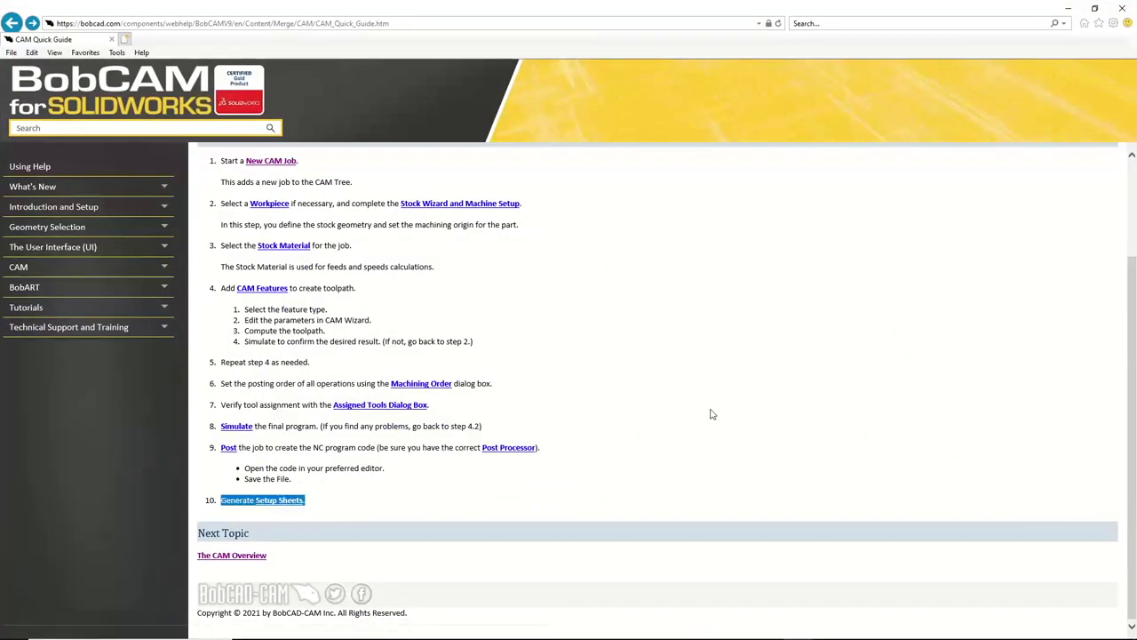
{"action": "left_click", "coordinate": [1068, 8]}
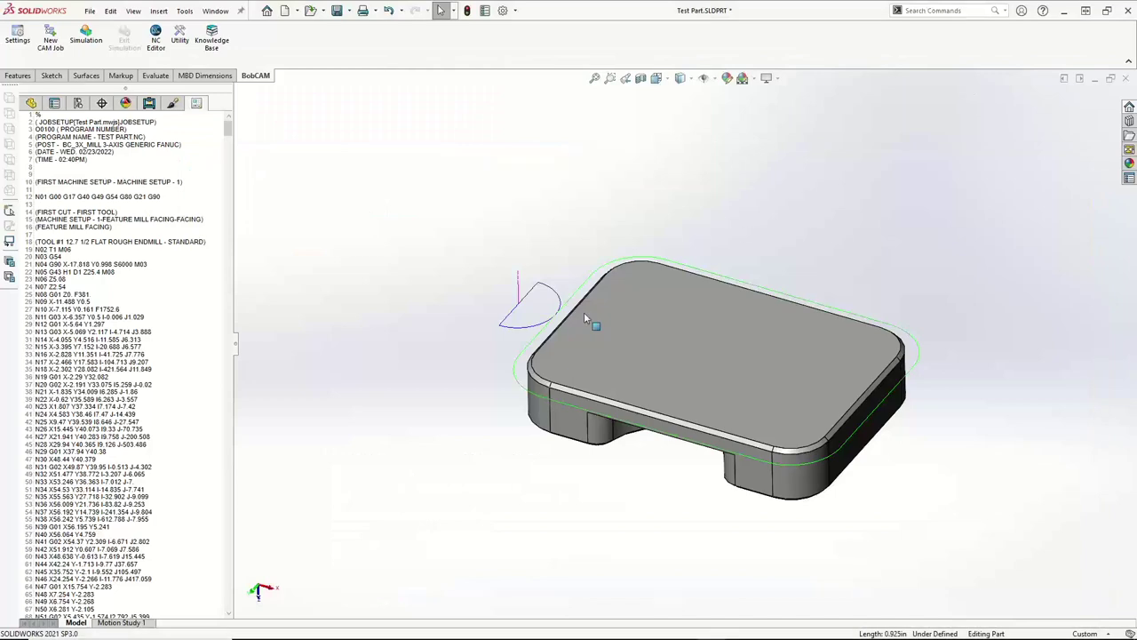
{"action": "middle_click_drag", "start_coordinate": [648, 470], "coordinate": [987, 378]}
Return to the CAM tree, show both machine setup origins, and choose Generate Setup Sheet.
{"action": "left_click", "coordinate": [151, 104]}
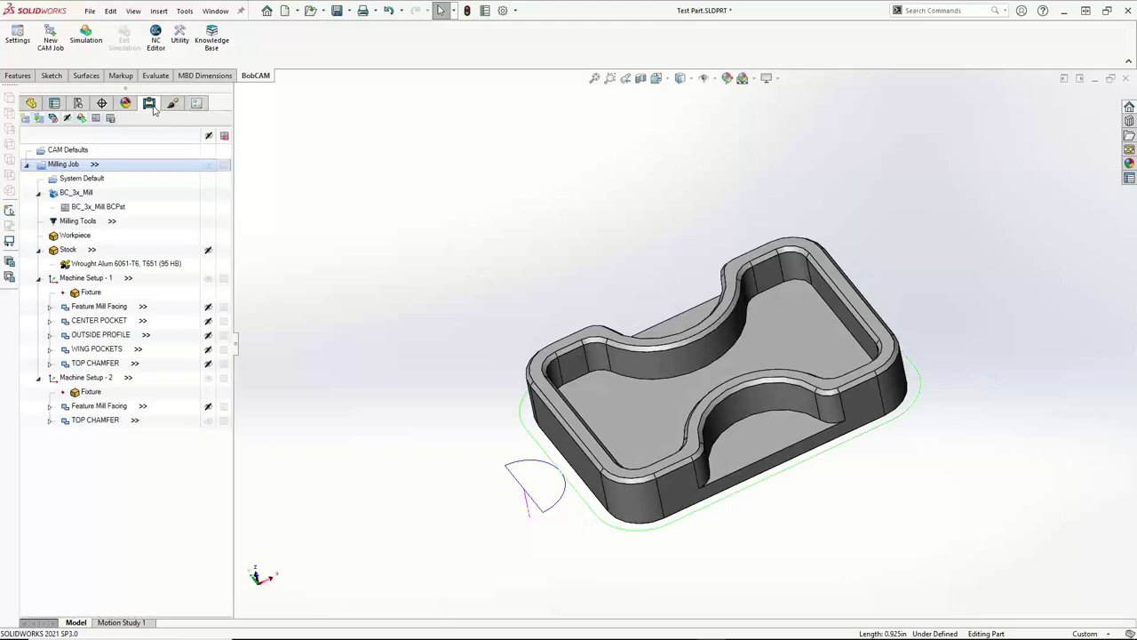
{"action": "left_click", "coordinate": [96, 378]}
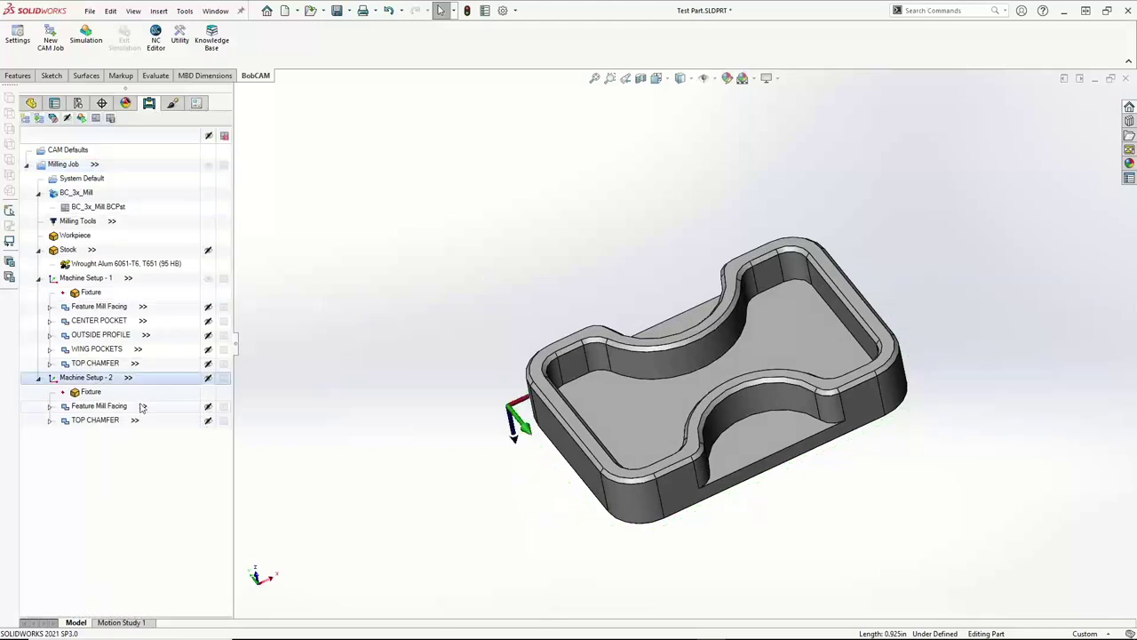
{"action": "left_click", "coordinate": [106, 278]}
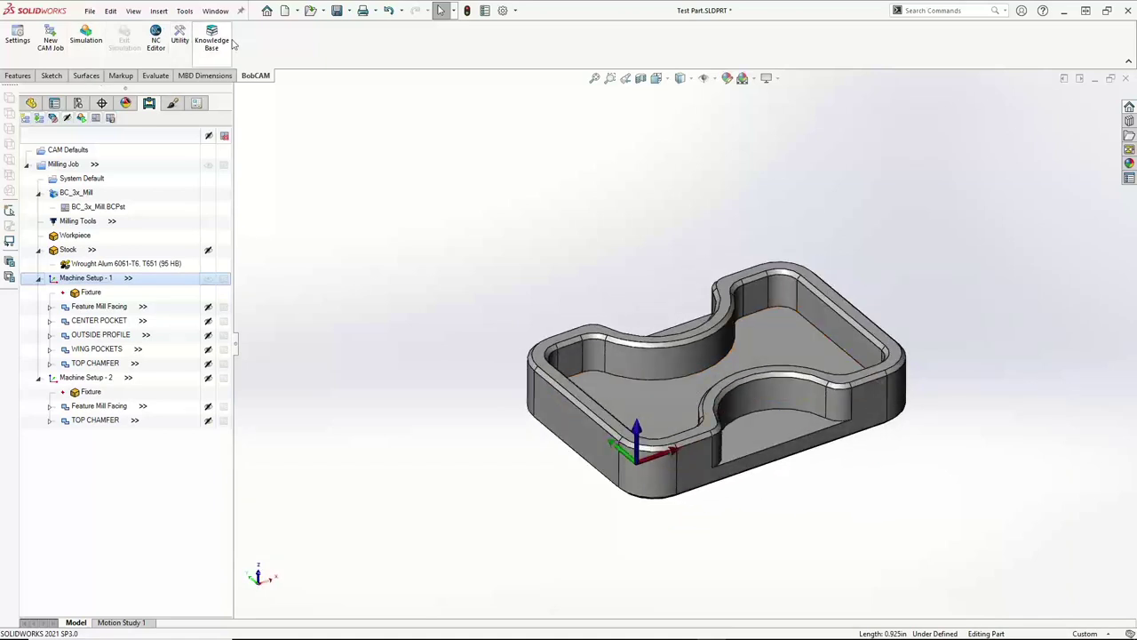
{"action": "right_click", "coordinate": [290, 40]}
{"action": "mouse_move", "coordinate": [339, 79]}
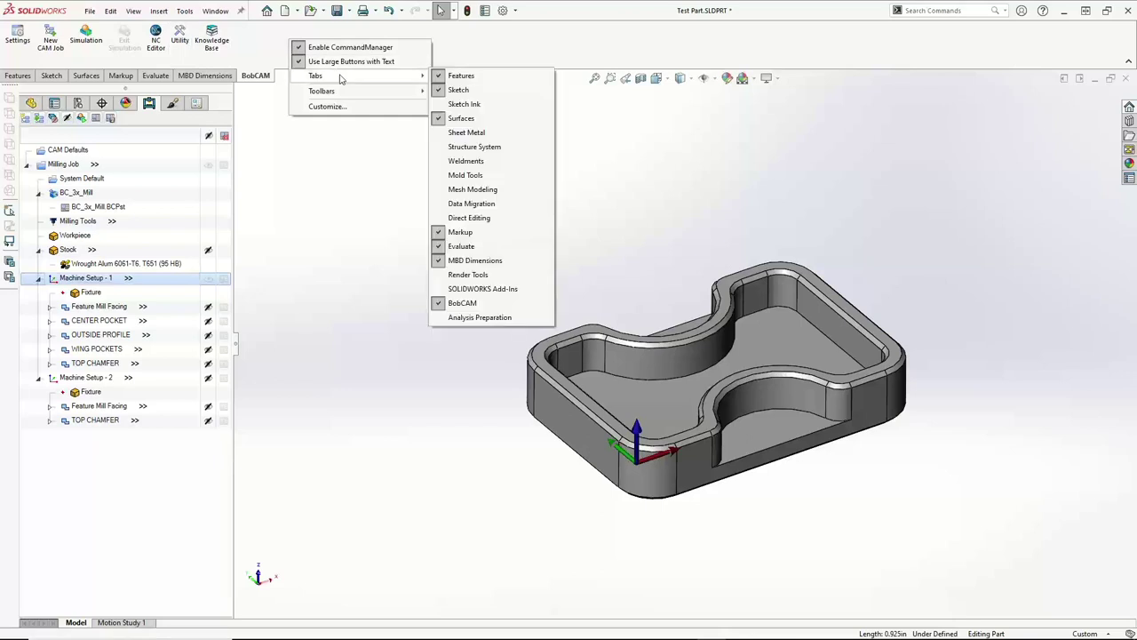
{"action": "left_click", "coordinate": [232, 256]}
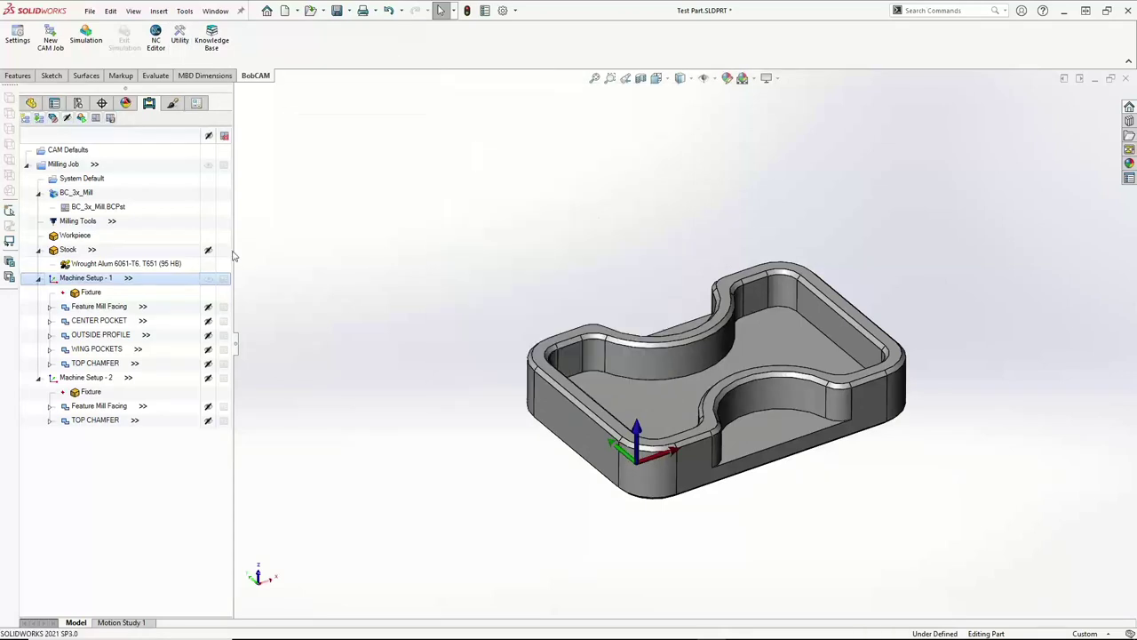
{"action": "right_click", "coordinate": [73, 167]}
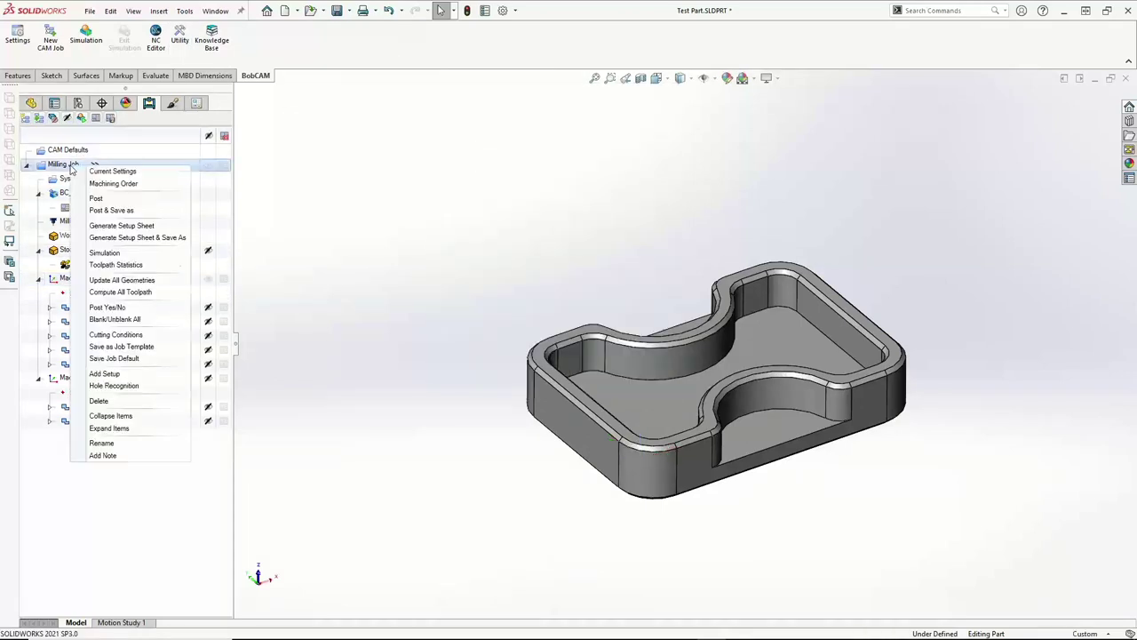
{"action": "left_click", "coordinate": [97, 225]}
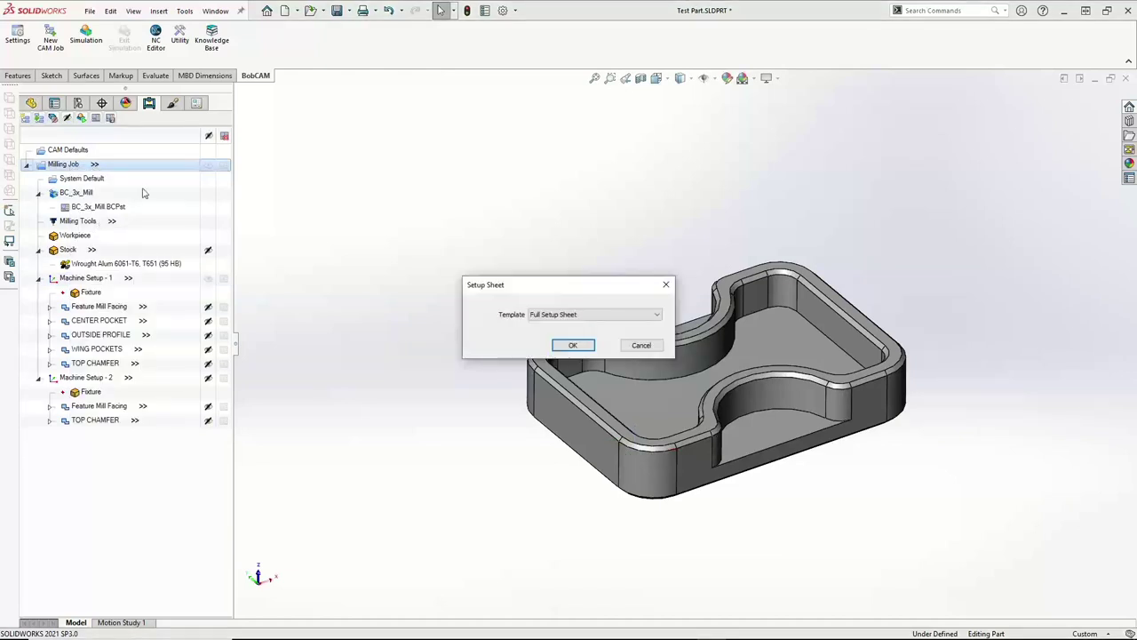
Keep Full Setup Sheet as the template and generate the sheet: 12 operations, 5 tools, 2 setups.
{"action": "left_click", "coordinate": [563, 316]}
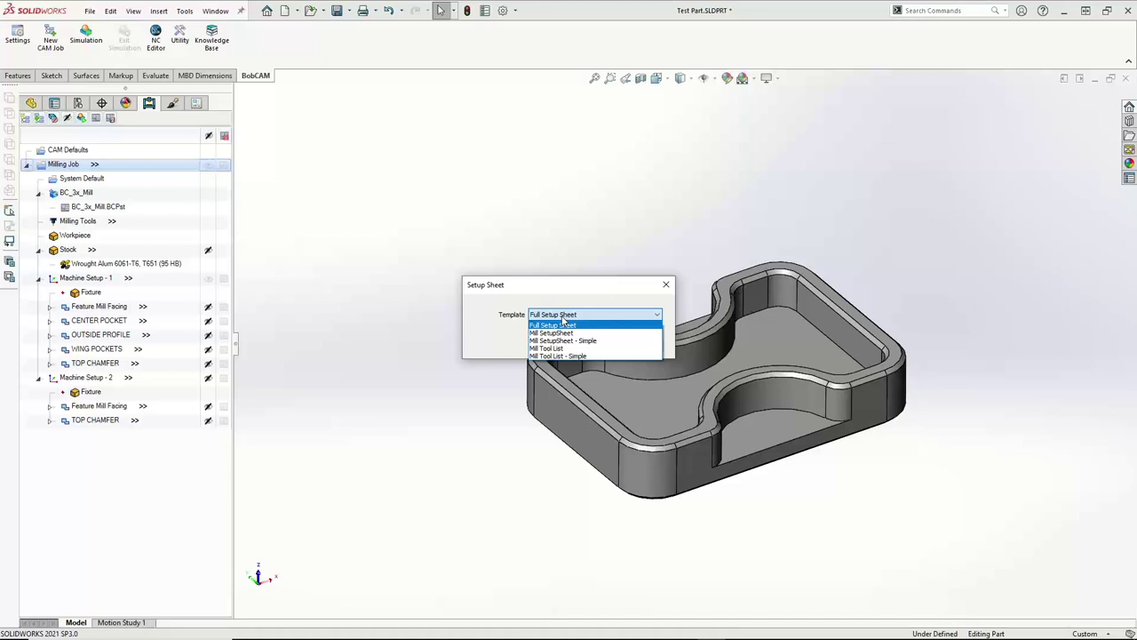
{"action": "left_click", "coordinate": [564, 327]}
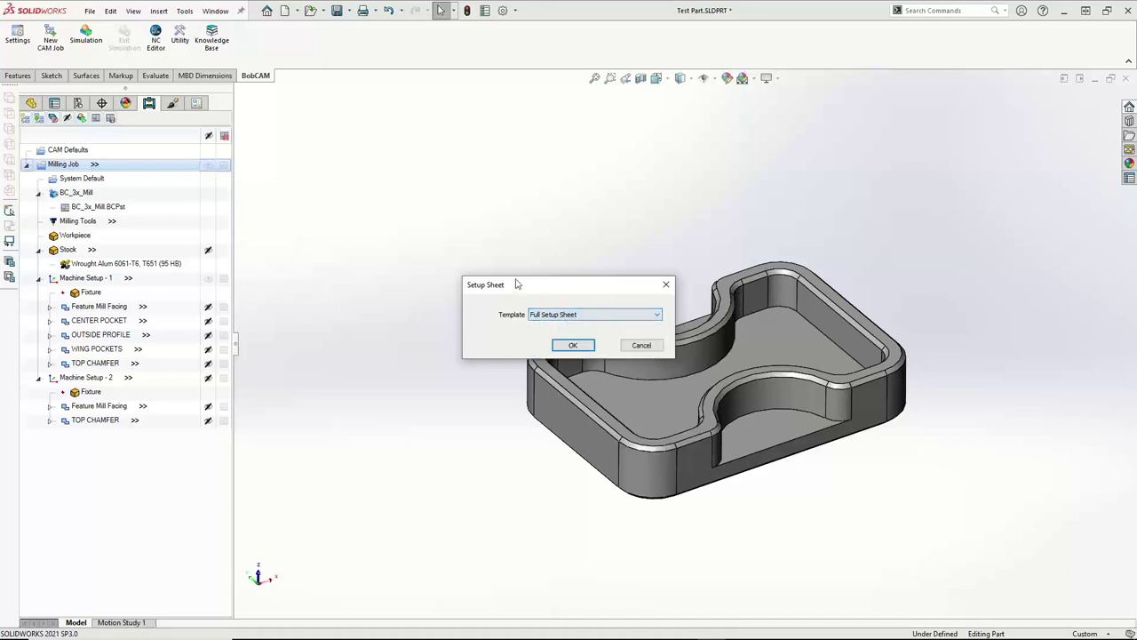
{"action": "left_click", "coordinate": [572, 345]}
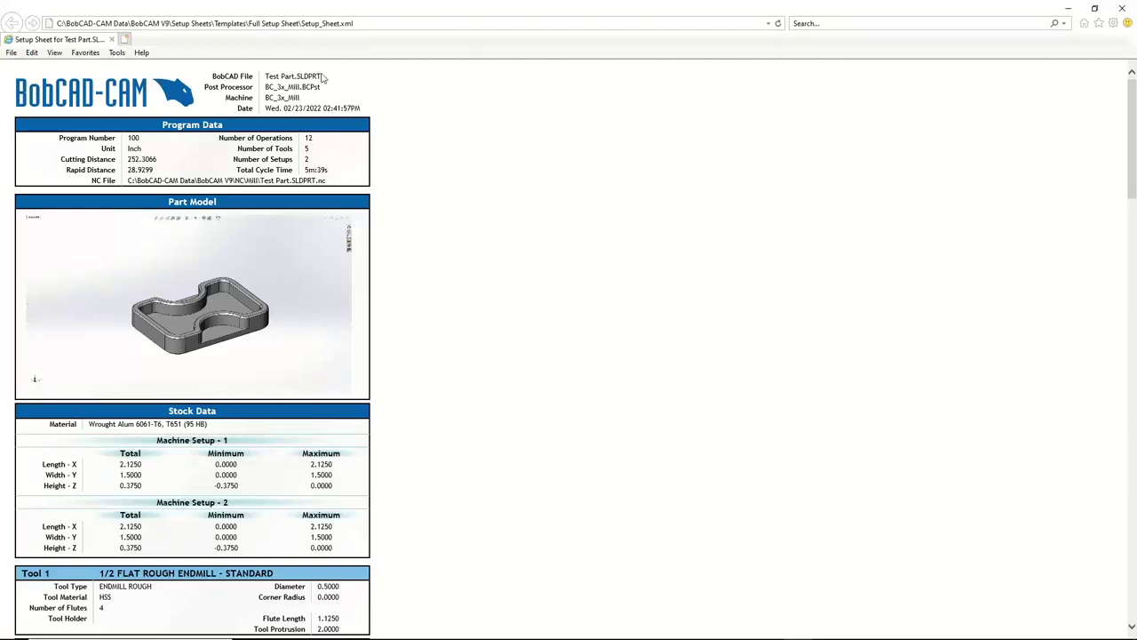
Highlight the part file, post processor, cutting distance 252.3066 and total cycle time 5m:39s.
{"action": "left_click_drag", "start_coordinate": [321, 80], "coordinate": [378, 113]}
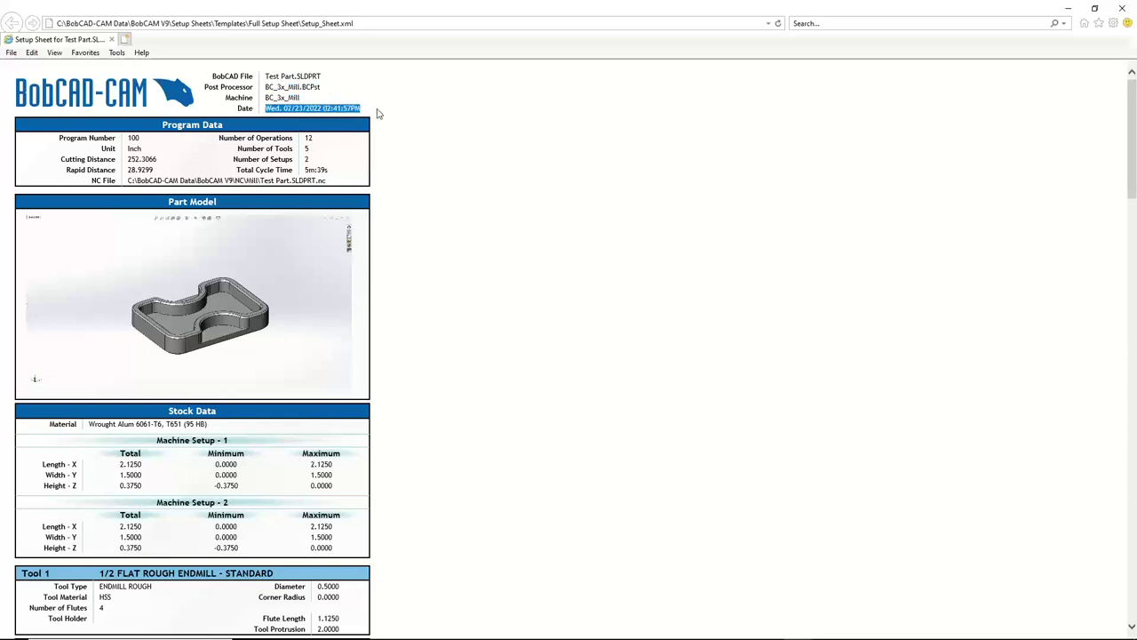
{"action": "left_click_drag", "start_coordinate": [160, 160], "coordinate": [118, 171]}
{"action": "left_click_drag", "start_coordinate": [339, 175], "coordinate": [304, 171]}
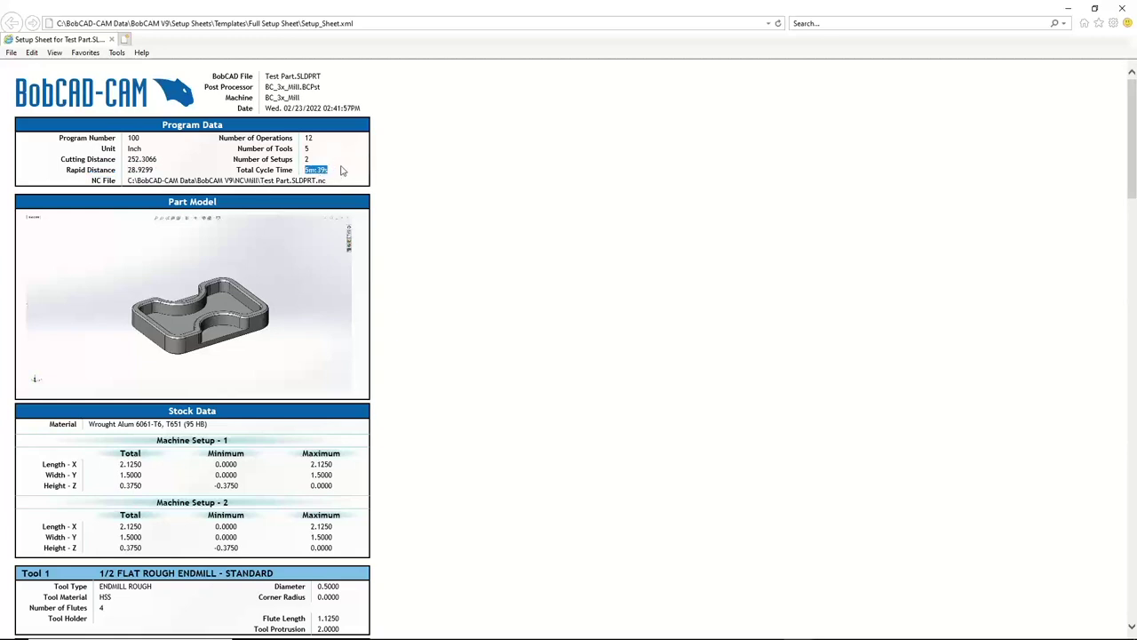
Scroll through the tool list, noting Tool 4 and Tool 3 protrusions of 2.0000.
{"action": "scroll", "coordinate": [300, 262], "scroll_direction": "down", "scroll_amount": 3}
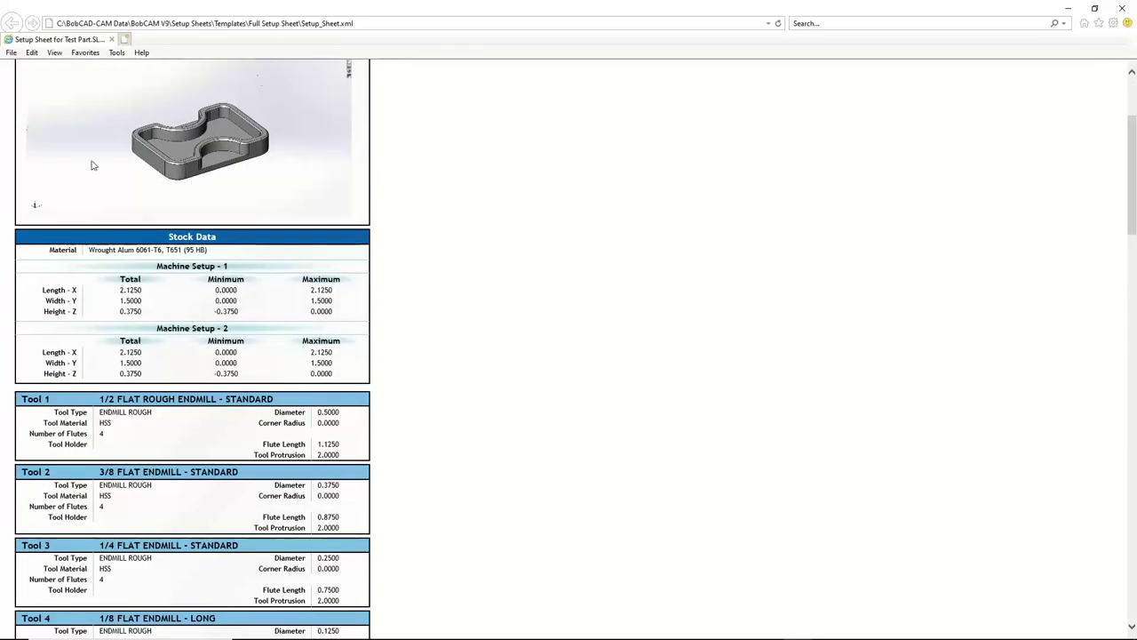
{"action": "scroll", "coordinate": [214, 222], "scroll_direction": "down", "scroll_amount": 2}
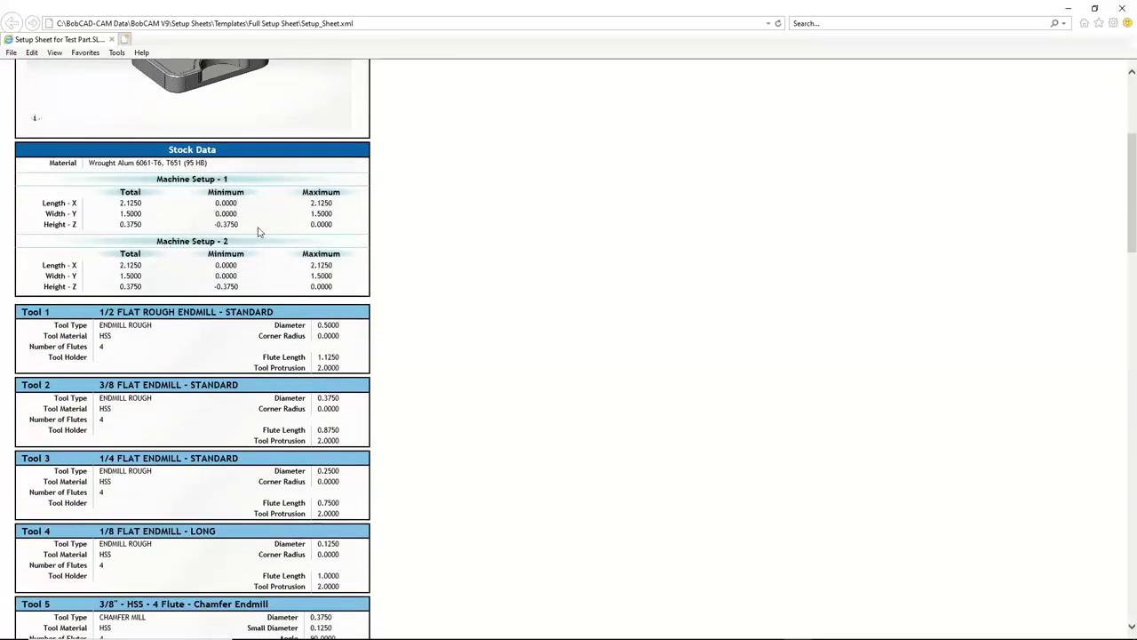
{"action": "scroll", "coordinate": [257, 231], "scroll_direction": "down", "scroll_amount": 3}
{"action": "scroll", "coordinate": [254, 108], "scroll_direction": "up", "scroll_amount": 2}
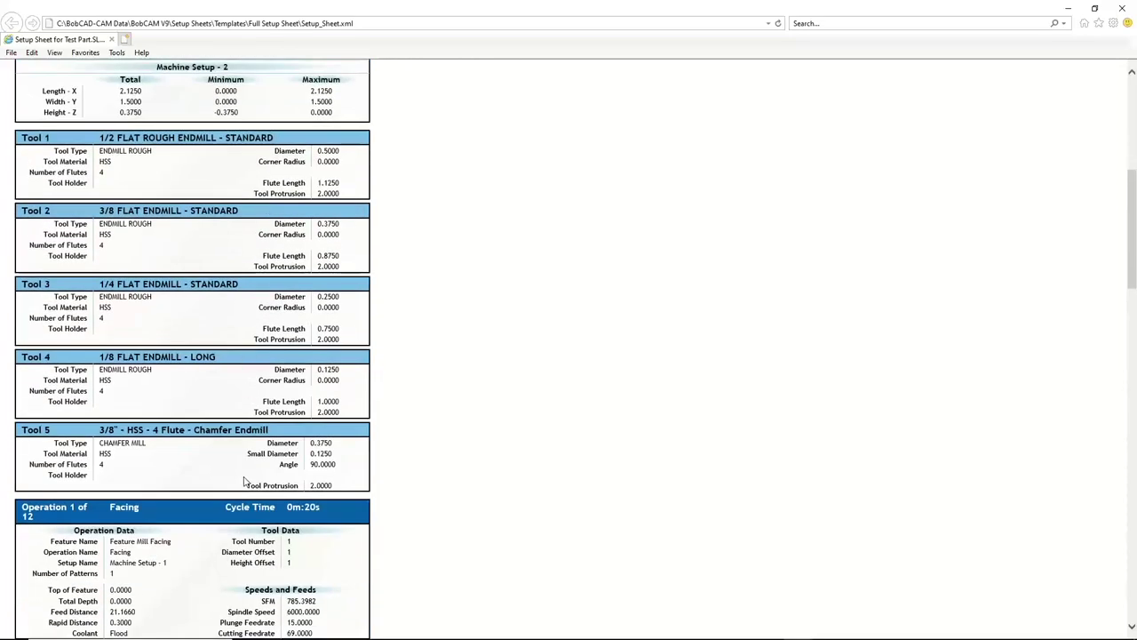
{"action": "left_click_drag", "start_coordinate": [343, 414], "coordinate": [317, 411]}
{"action": "left_click_drag", "start_coordinate": [343, 341], "coordinate": [317, 344]}
{"action": "left_click_drag", "start_coordinate": [339, 265], "coordinate": [319, 265]}
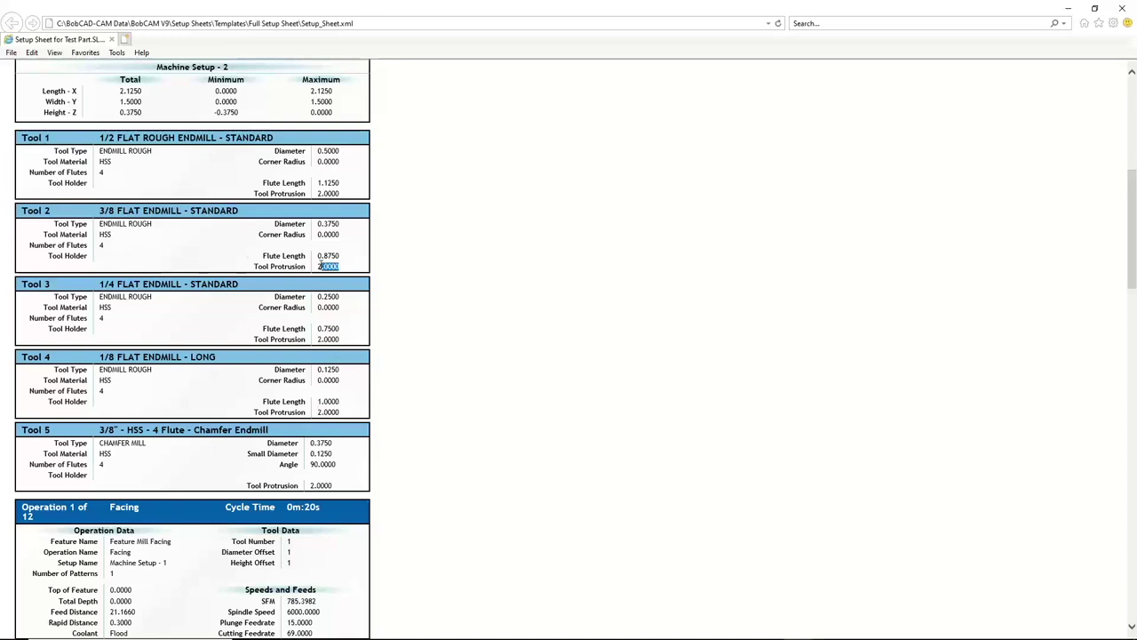
{"action": "left_click_drag", "start_coordinate": [339, 193], "coordinate": [317, 194]}
{"action": "scroll", "coordinate": [389, 391], "scroll_direction": "down", "scroll_amount": 4}
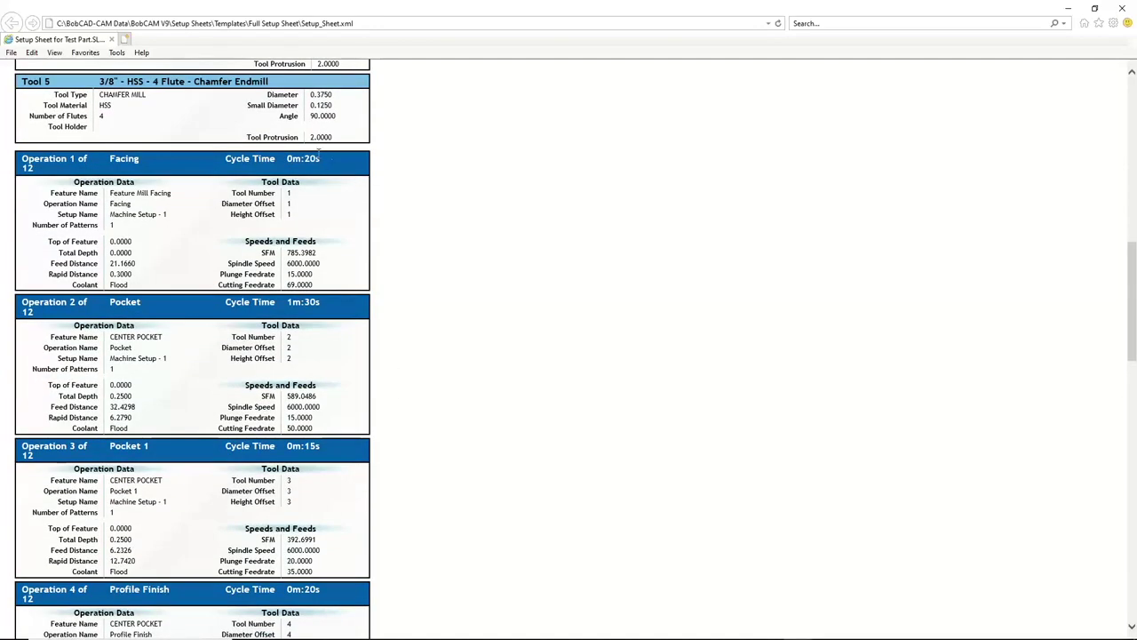
{"action": "left_click_drag", "start_coordinate": [327, 158], "coordinate": [282, 162]}
{"action": "scroll", "coordinate": [289, 251], "scroll_direction": "down", "scroll_amount": 2}
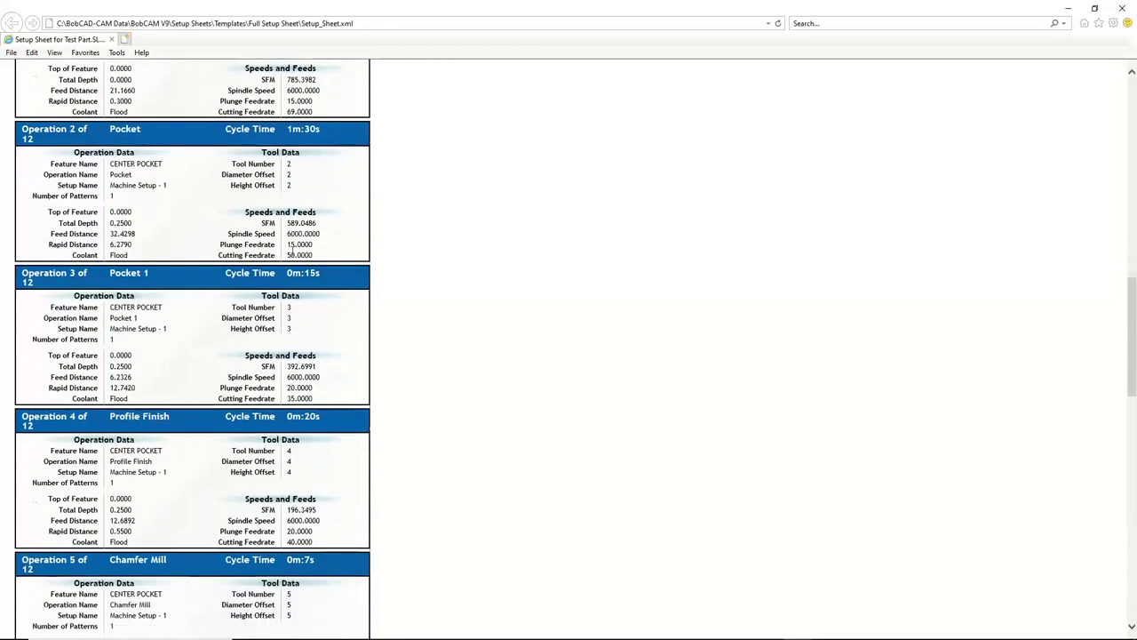
{"action": "left_click_drag", "start_coordinate": [329, 130], "coordinate": [282, 134]}
{"action": "scroll", "coordinate": [231, 214], "scroll_direction": "down", "scroll_amount": 2}
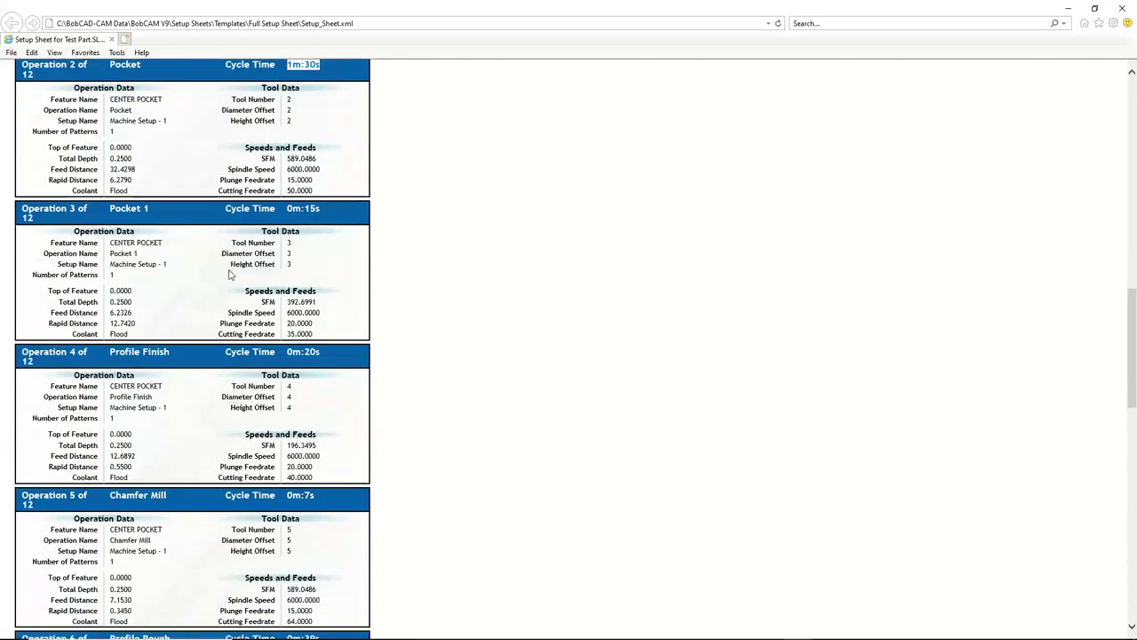
{"action": "left_click_drag", "start_coordinate": [330, 185], "coordinate": [252, 185]}
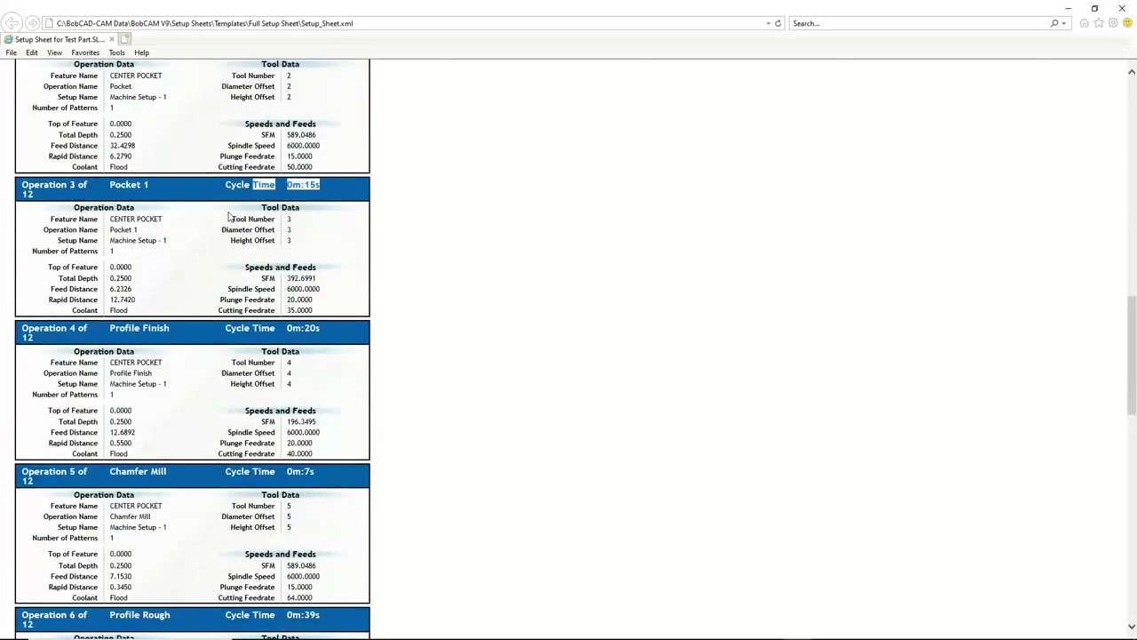
{"action": "left_click", "coordinate": [340, 189]}
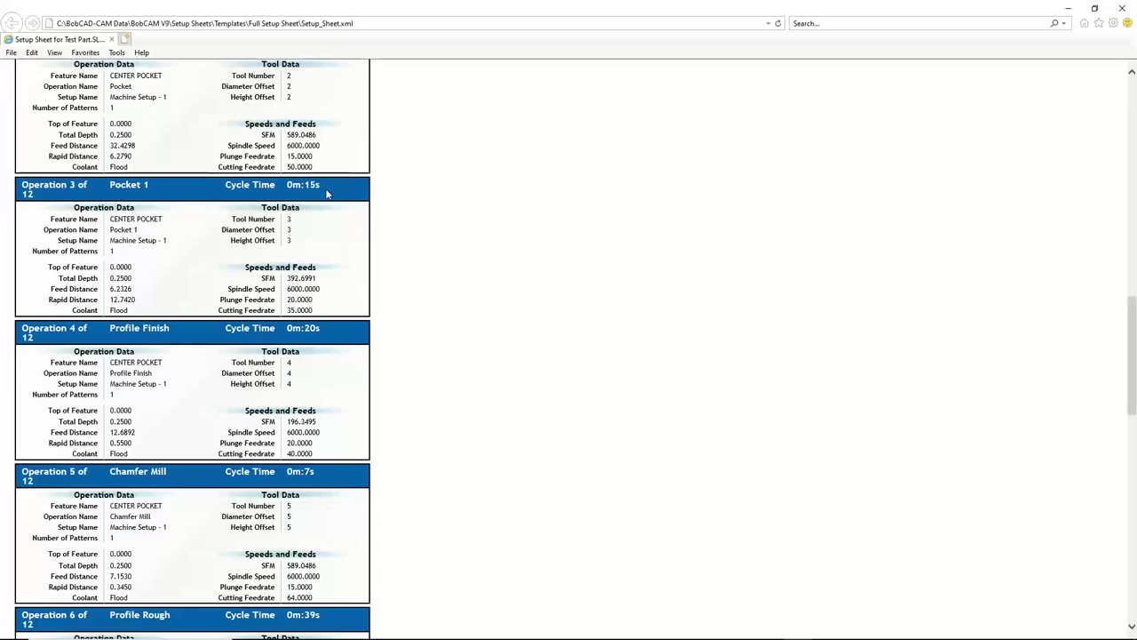
{"action": "left_click_drag", "start_coordinate": [327, 331], "coordinate": [282, 329]}
{"action": "scroll", "coordinate": [335, 373], "scroll_direction": "down", "scroll_amount": 4}
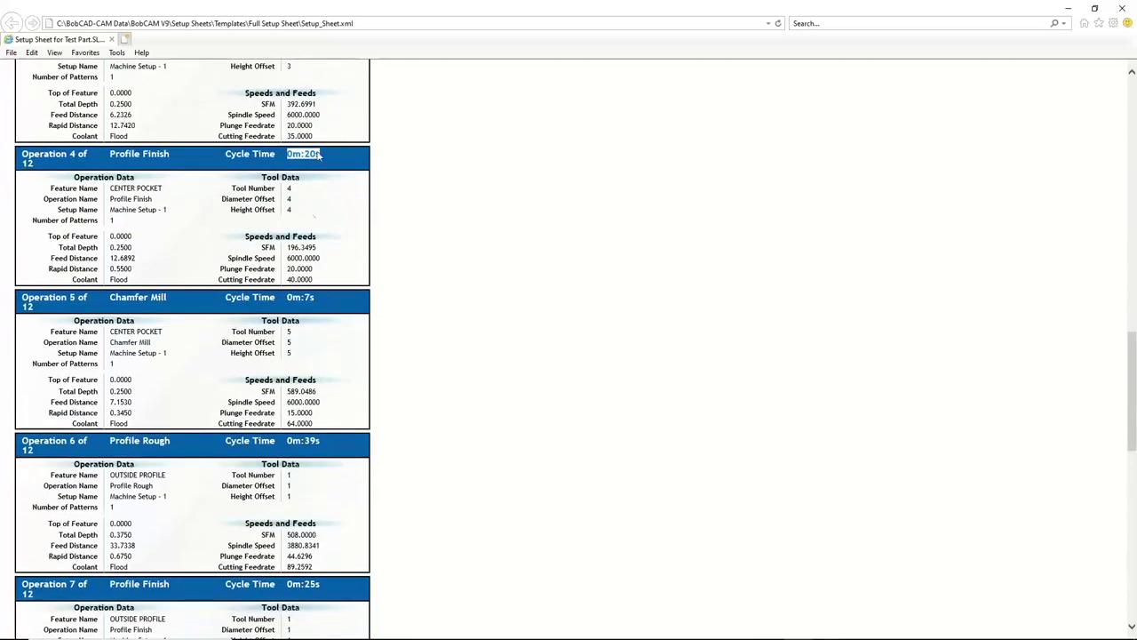
{"action": "scroll", "coordinate": [315, 373], "scroll_direction": "down", "scroll_amount": 6}
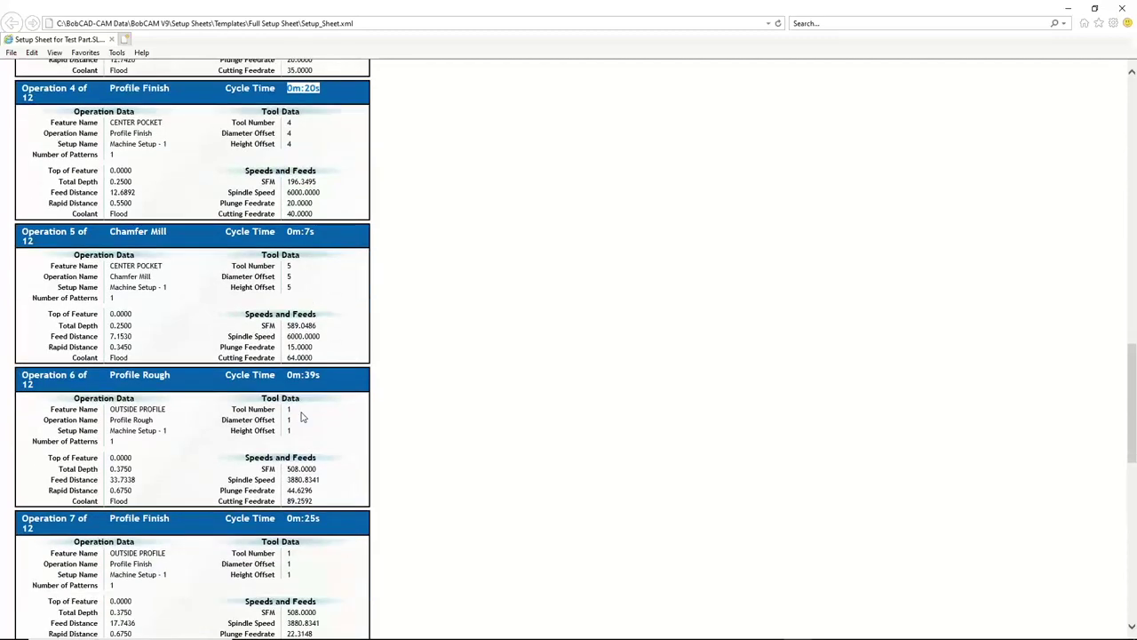
{"action": "scroll", "coordinate": [313, 416], "scroll_direction": "down", "scroll_amount": 4}
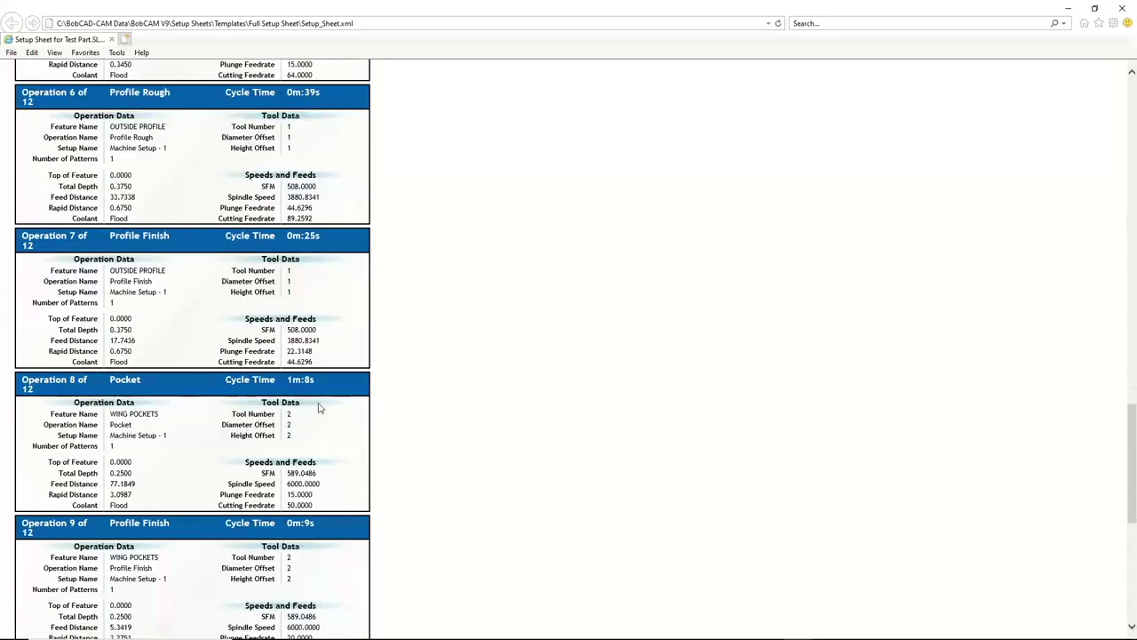
{"action": "scroll", "coordinate": [305, 397], "scroll_direction": "down", "scroll_amount": 2}
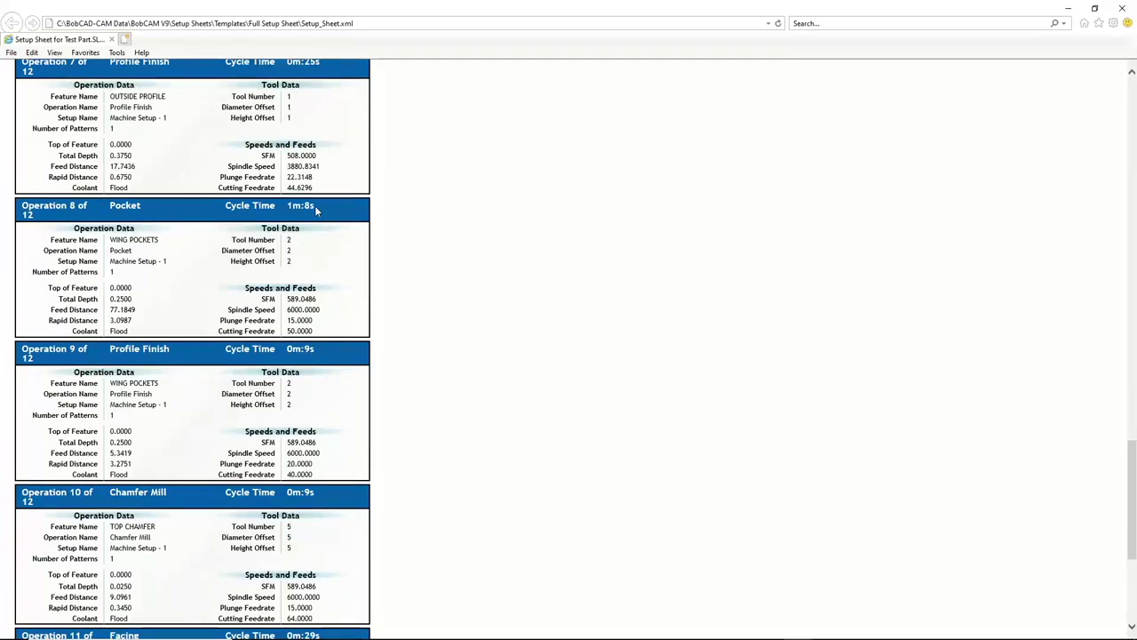
{"action": "left_click_drag", "start_coordinate": [316, 209], "coordinate": [281, 217]}
{"action": "scroll", "coordinate": [317, 311], "scroll_direction": "down", "scroll_amount": 4}
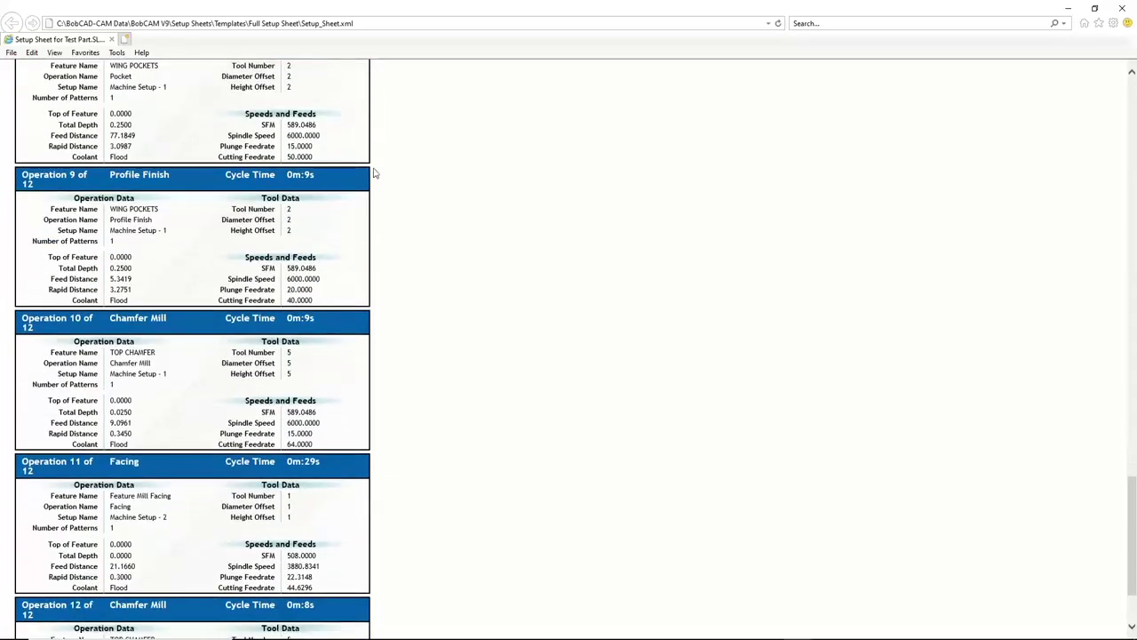
{"action": "scroll", "coordinate": [298, 354], "scroll_direction": "down", "scroll_amount": 3}
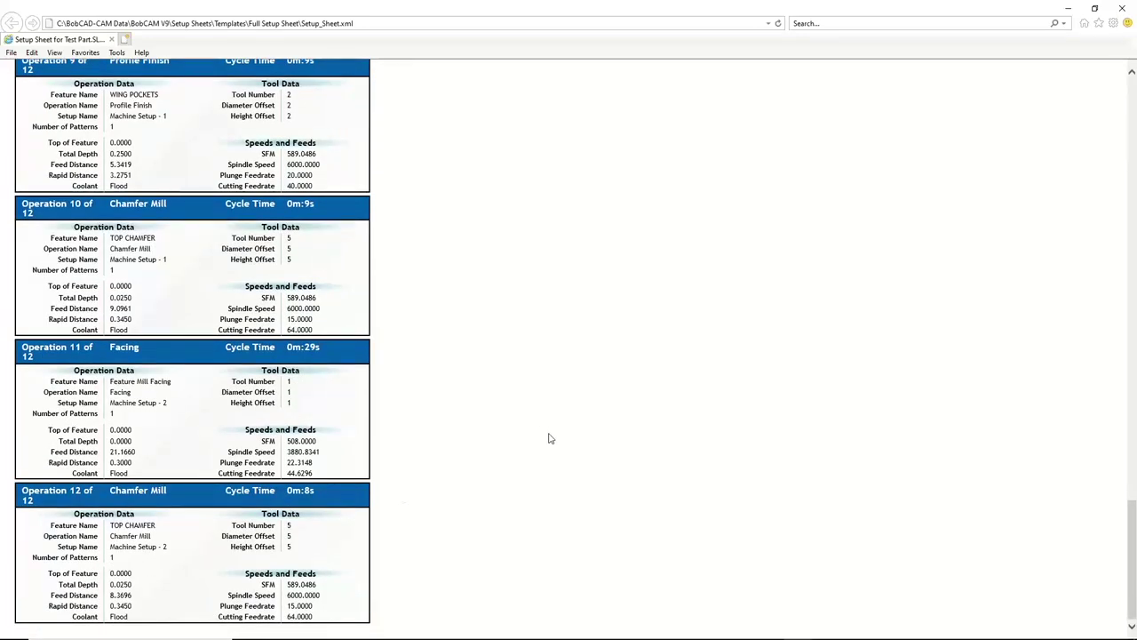
{"action": "scroll", "coordinate": [450, 425], "scroll_direction": "up", "scroll_amount": 15}
{"action": "scroll", "coordinate": [449, 425], "scroll_direction": "up", "scroll_amount": 20}
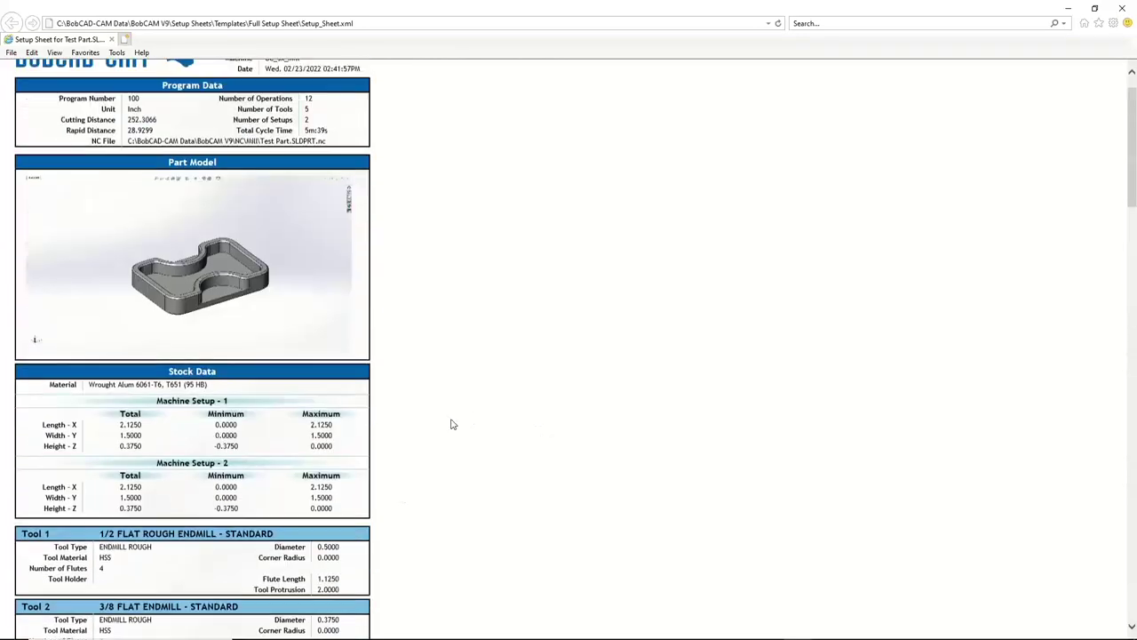
Print the setup sheet page to the Microsoft Print to PDF printer.
{"action": "right_click", "coordinate": [399, 213]}
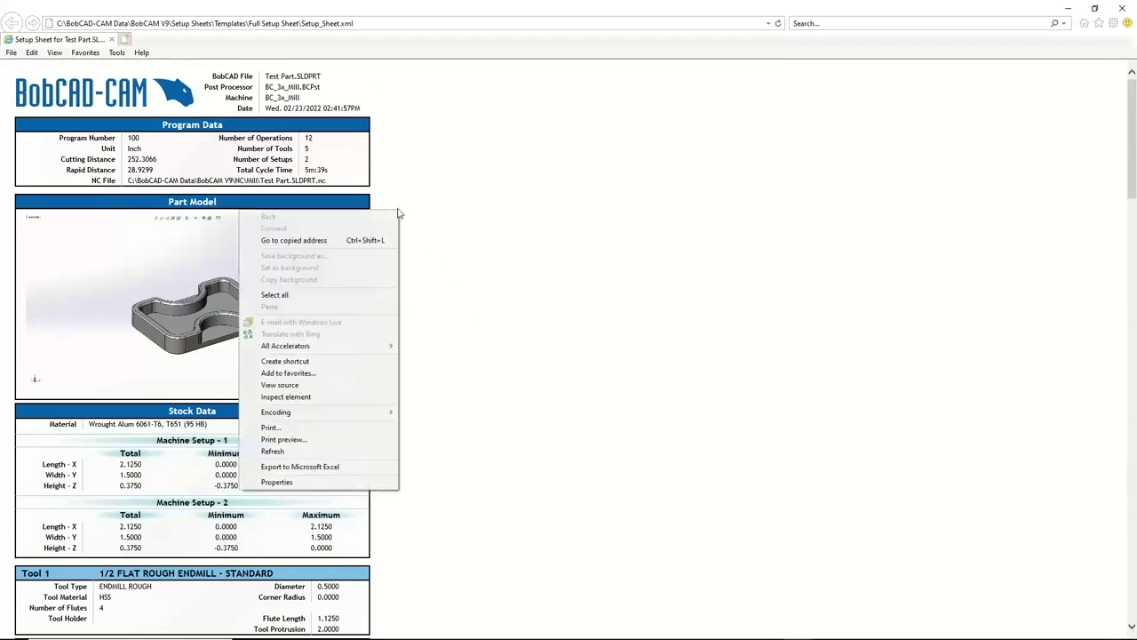
{"action": "left_click", "coordinate": [329, 431]}
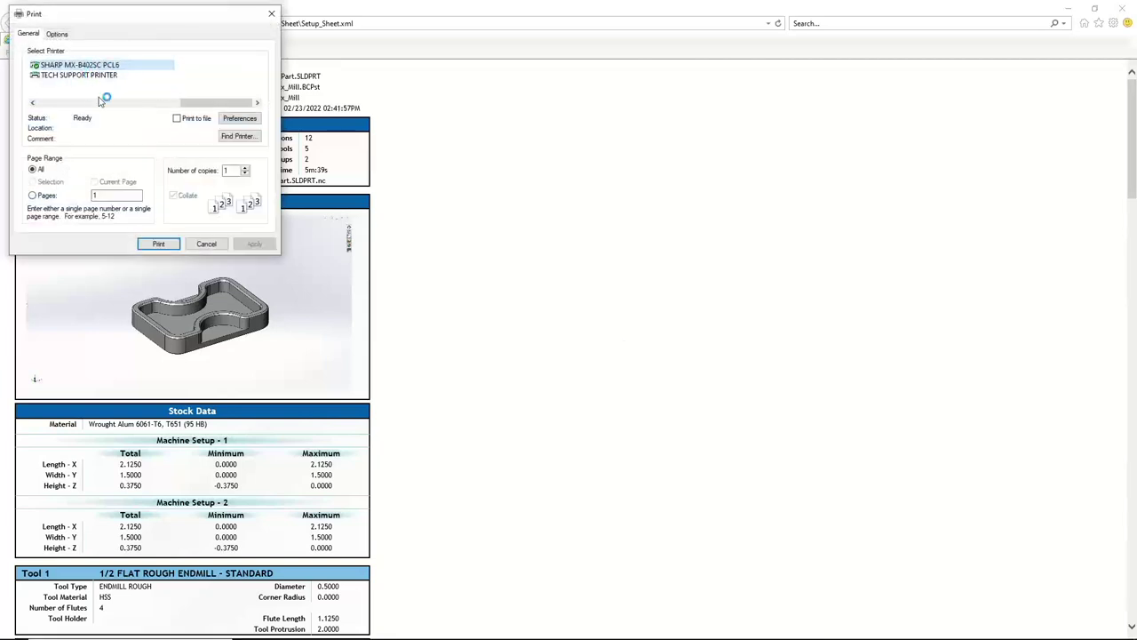
{"action": "left_click", "coordinate": [135, 104]}
{"action": "left_click_drag", "start_coordinate": [134, 104], "coordinate": [47, 105]}
{"action": "left_click", "coordinate": [81, 86]}
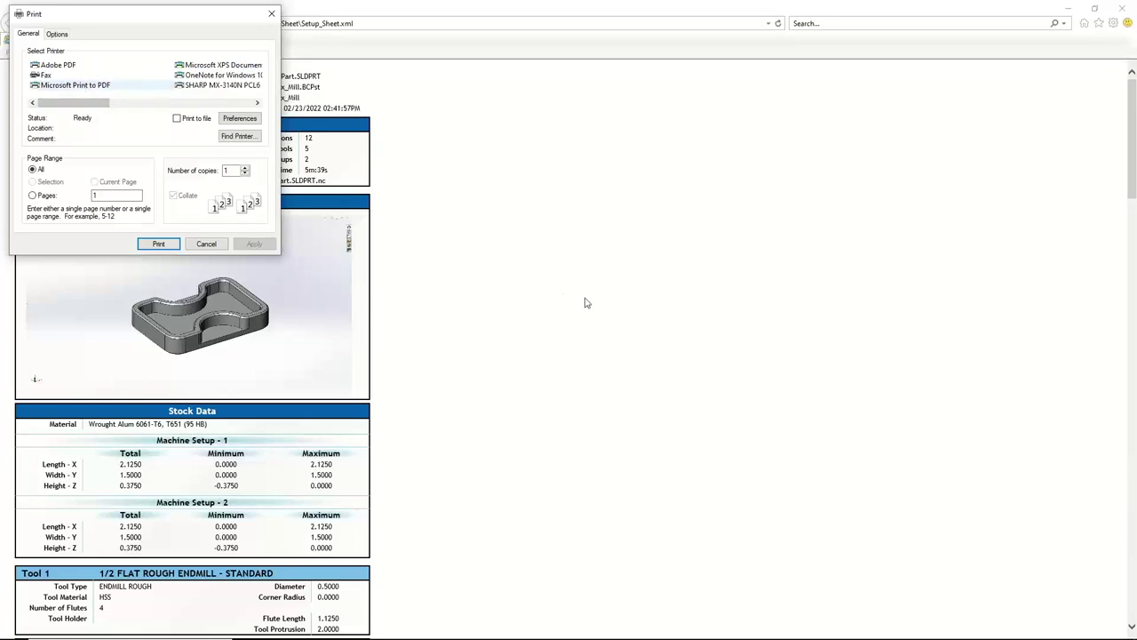
{"action": "left_click", "coordinate": [158, 244]}
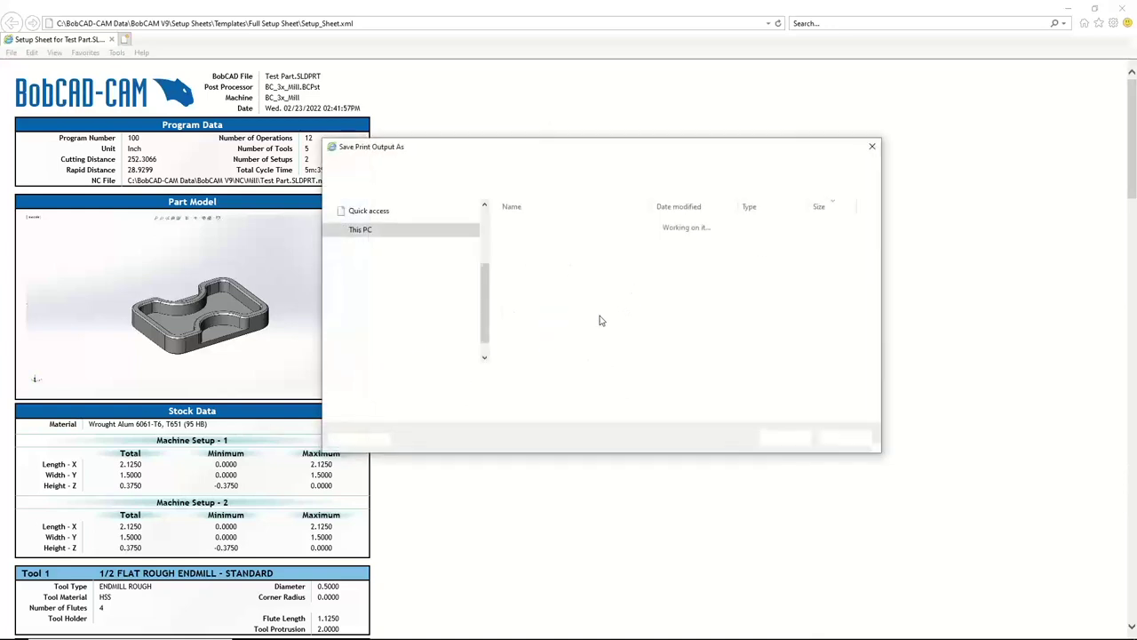
Save the PDF as Test Part in the part files' folder, then minimize the browser.
{"action": "scroll", "coordinate": [356, 271], "scroll_direction": "up", "scroll_amount": 5}
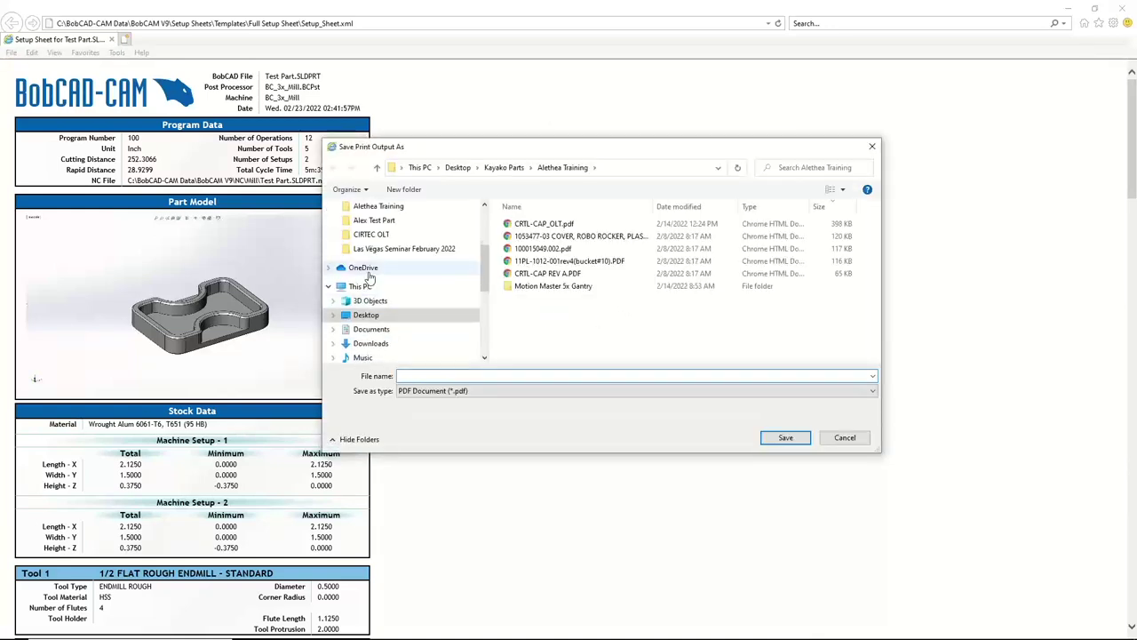
{"action": "left_click", "coordinate": [374, 262]}
{"action": "left_click", "coordinate": [472, 376]}
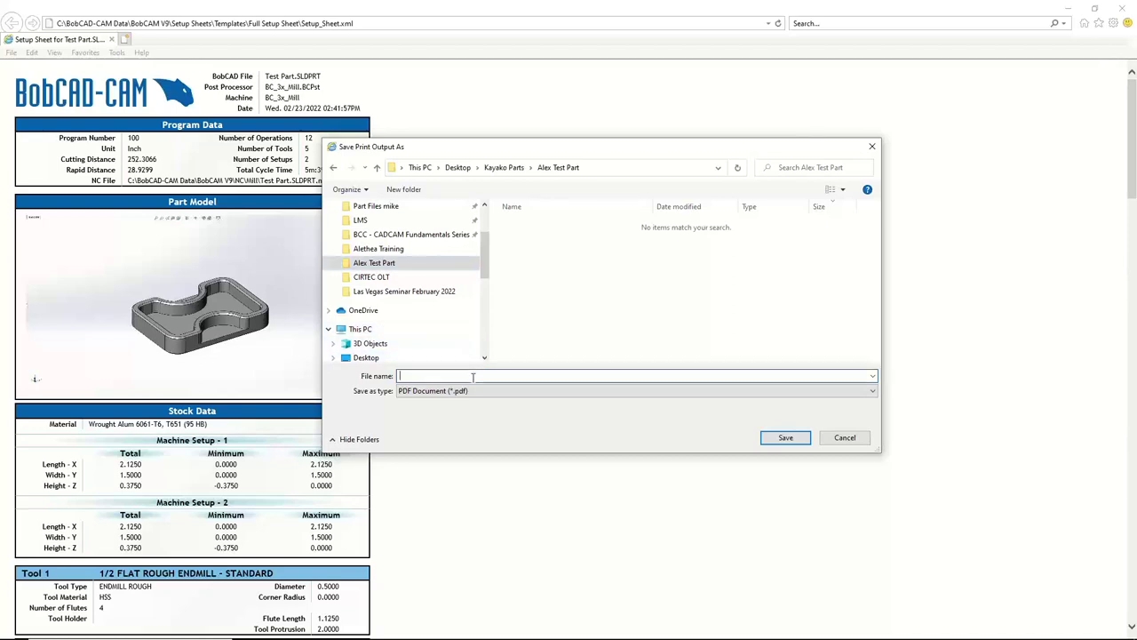
{"action": "type", "text": "Te"}
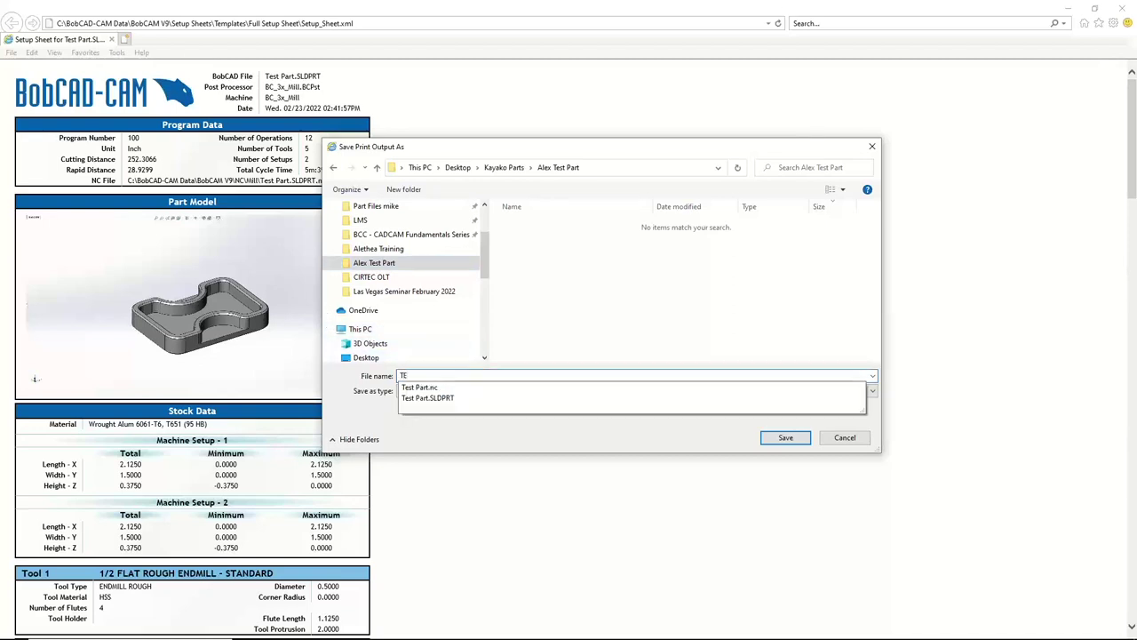
{"action": "type", "text": "st Part"}
{"action": "left_click", "coordinate": [474, 379]}
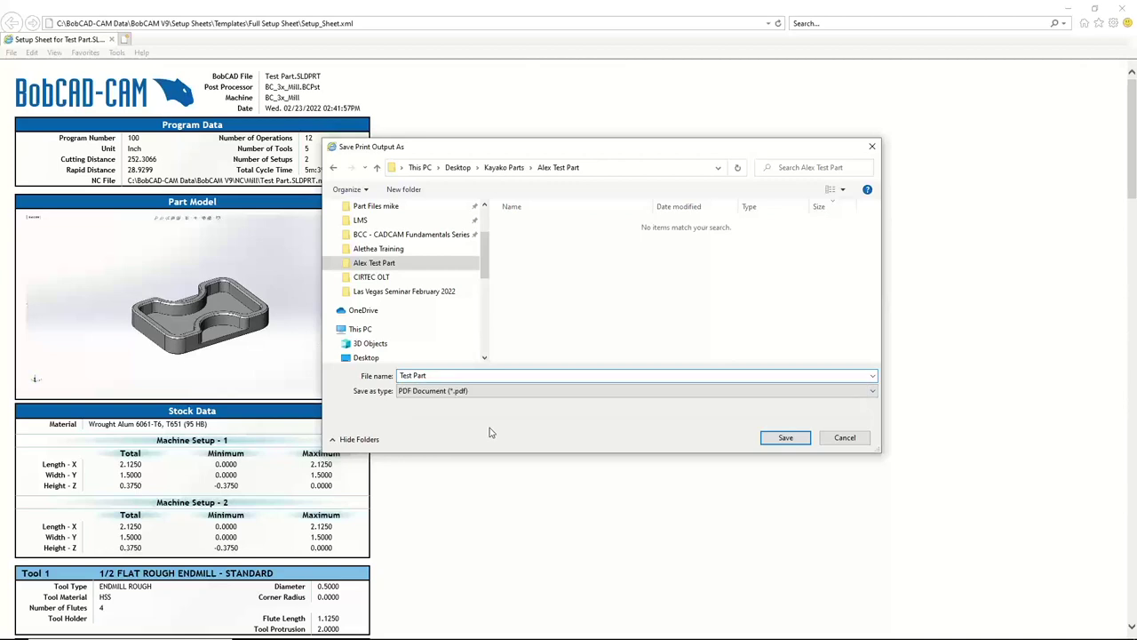
{"action": "left_click", "coordinate": [805, 442]}
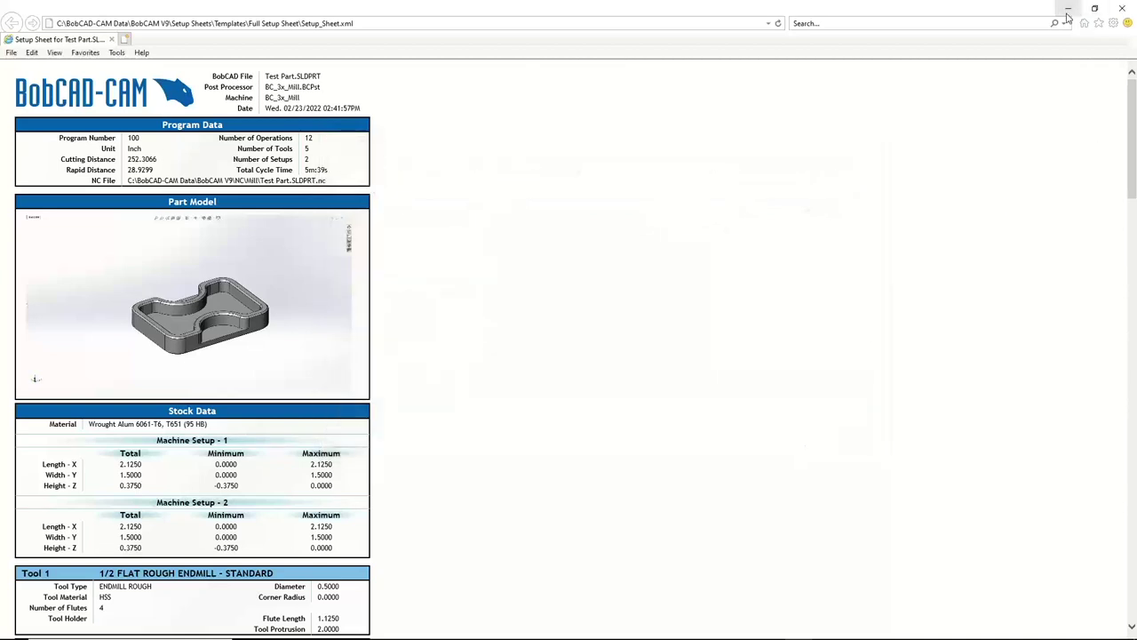
{"action": "left_click", "coordinate": [1069, 9]}
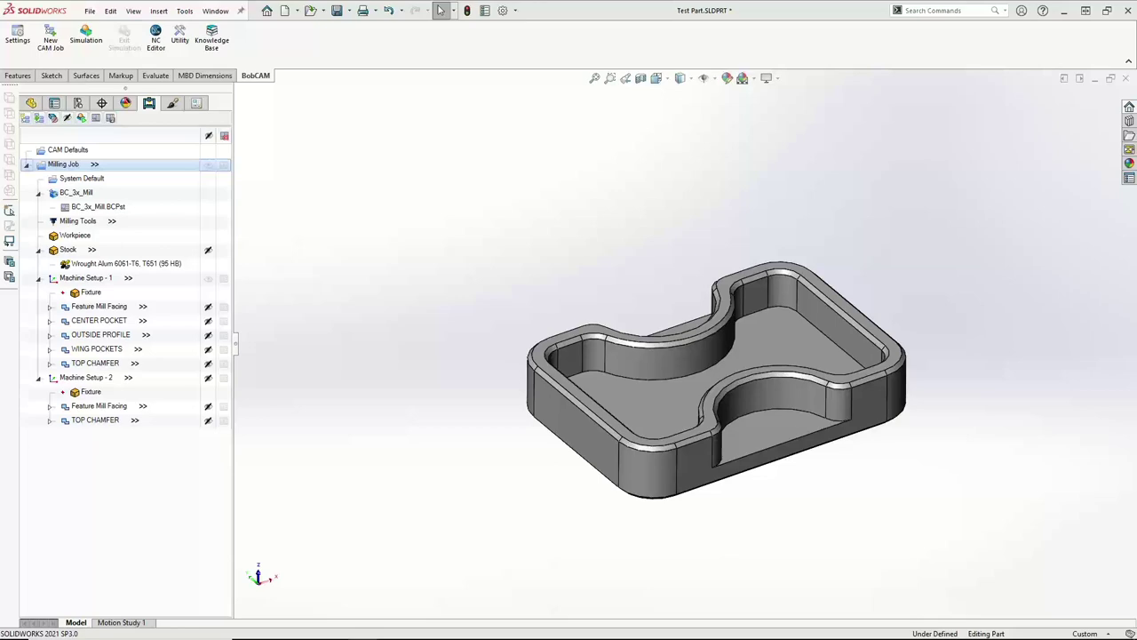
Inspect Test Part.pdf, Test Part.SLDPRT and Test Part.nc details in the part's folder.
{"action": "key", "text": "alt+Tab"}
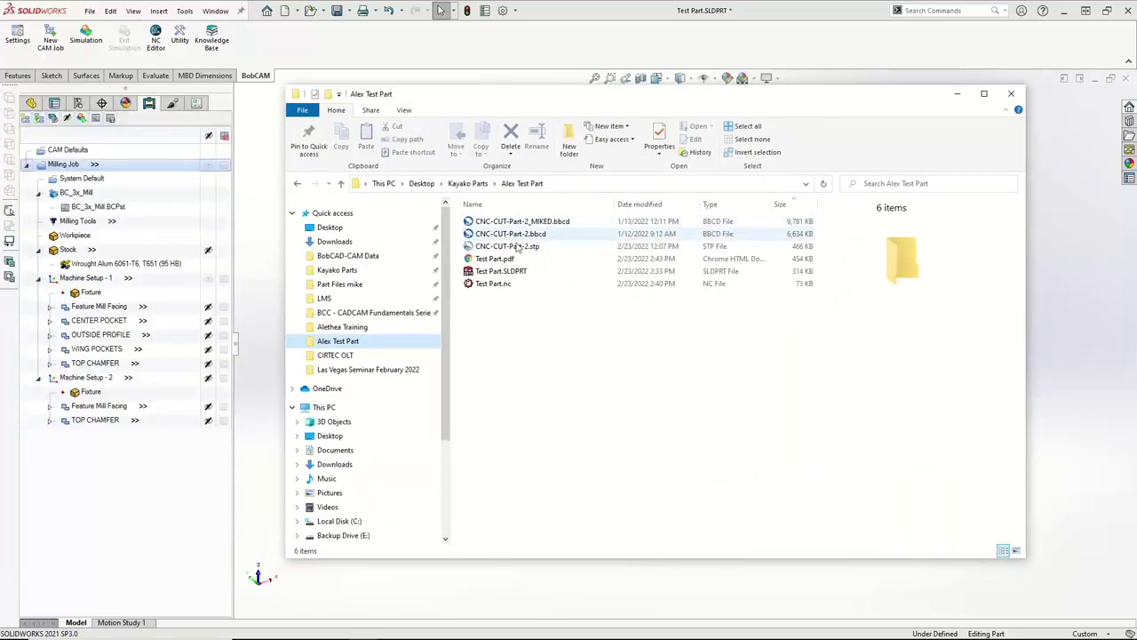
{"action": "left_click", "coordinate": [498, 260]}
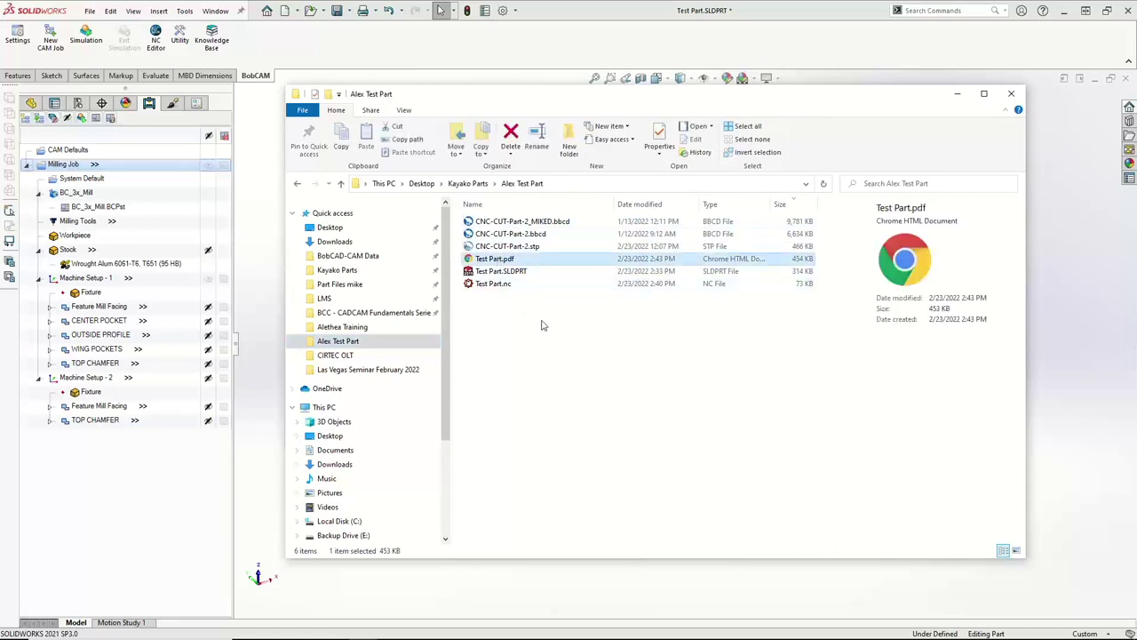
{"action": "left_click", "coordinate": [508, 271]}
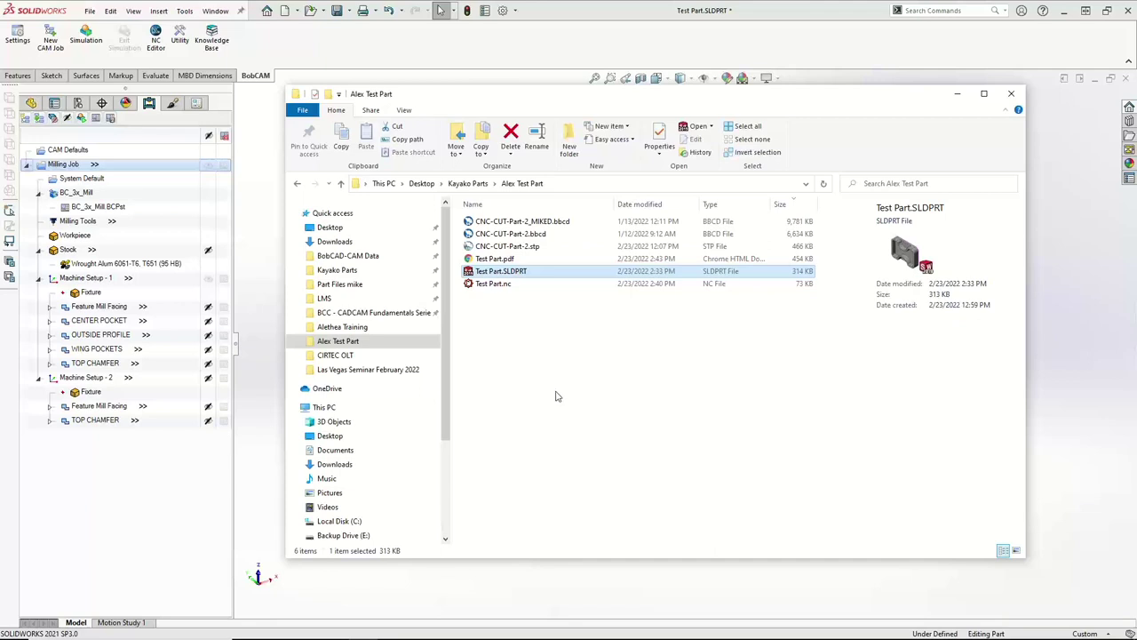
{"action": "left_click", "coordinate": [494, 283]}
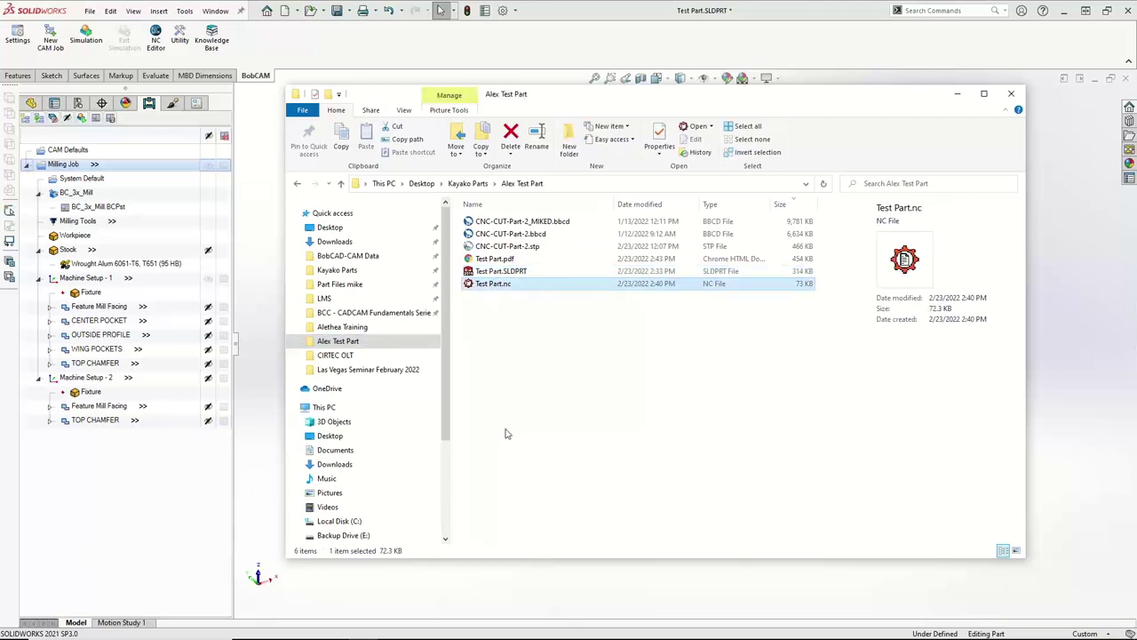
{"action": "left_click", "coordinate": [503, 260]}
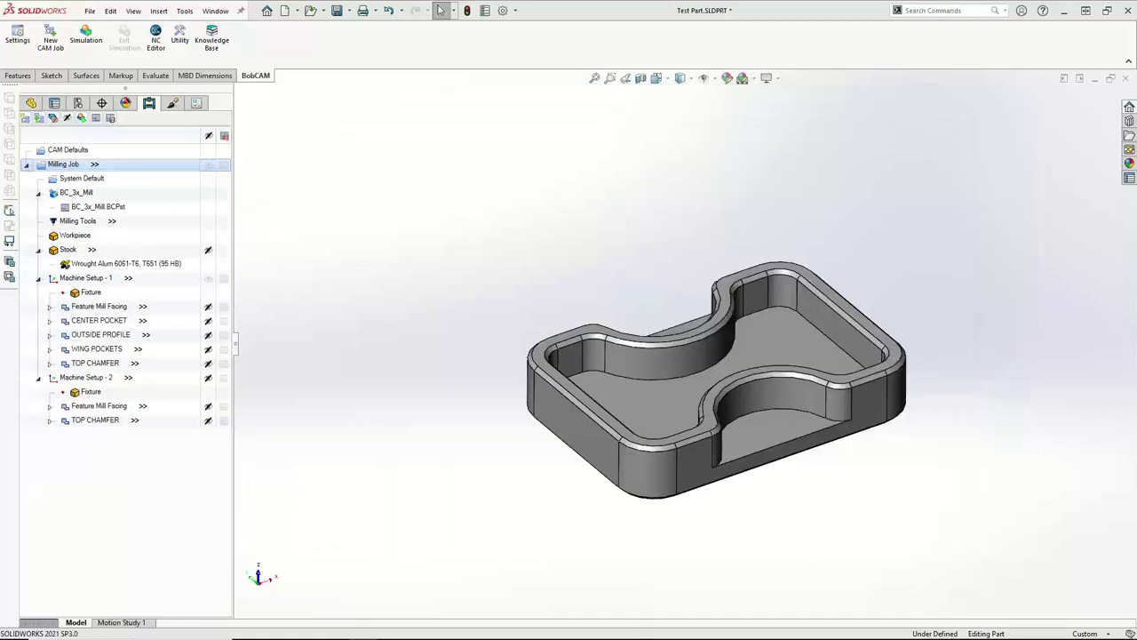
Orbit the part to a more top-down view and zoom in and out to inspect the finished model.
{"action": "scroll", "coordinate": [677, 383], "scroll_direction": "down", "scroll_amount": 2}
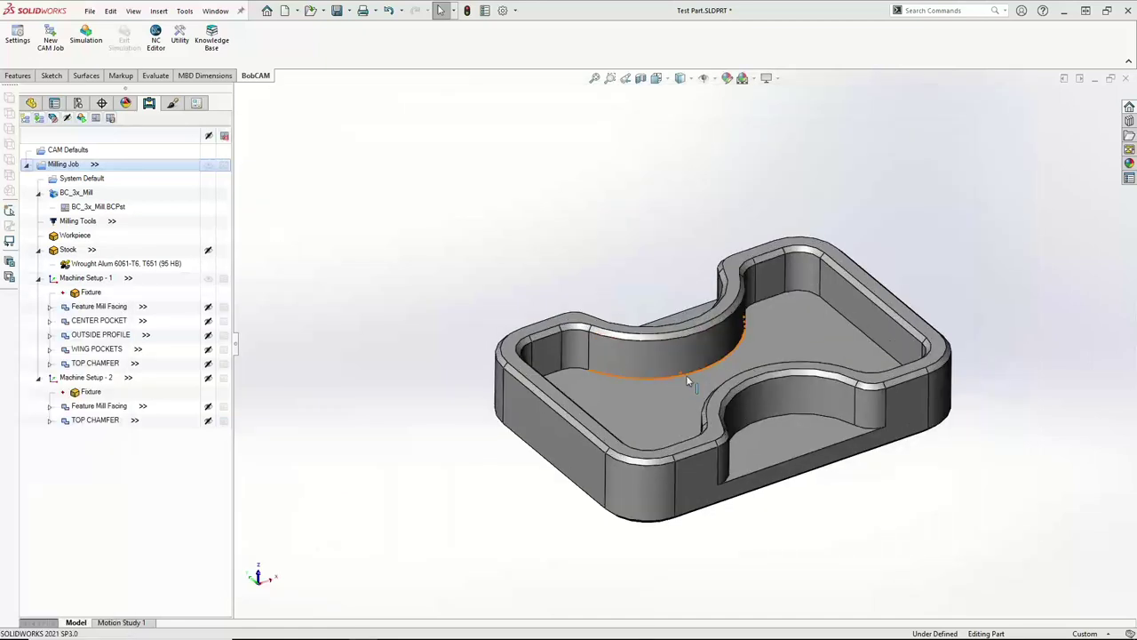
{"action": "scroll", "coordinate": [677, 384], "scroll_direction": "up", "scroll_amount": 4}
{"action": "middle_click_drag", "start_coordinate": [720, 378], "coordinate": [694, 304]}
{"action": "scroll", "coordinate": [694, 304], "scroll_direction": "up", "scroll_amount": 2}
{"action": "scroll", "coordinate": [646, 327], "scroll_direction": "down", "scroll_amount": 2}
{"action": "scroll", "coordinate": [646, 328], "scroll_direction": "down", "scroll_amount": 3}
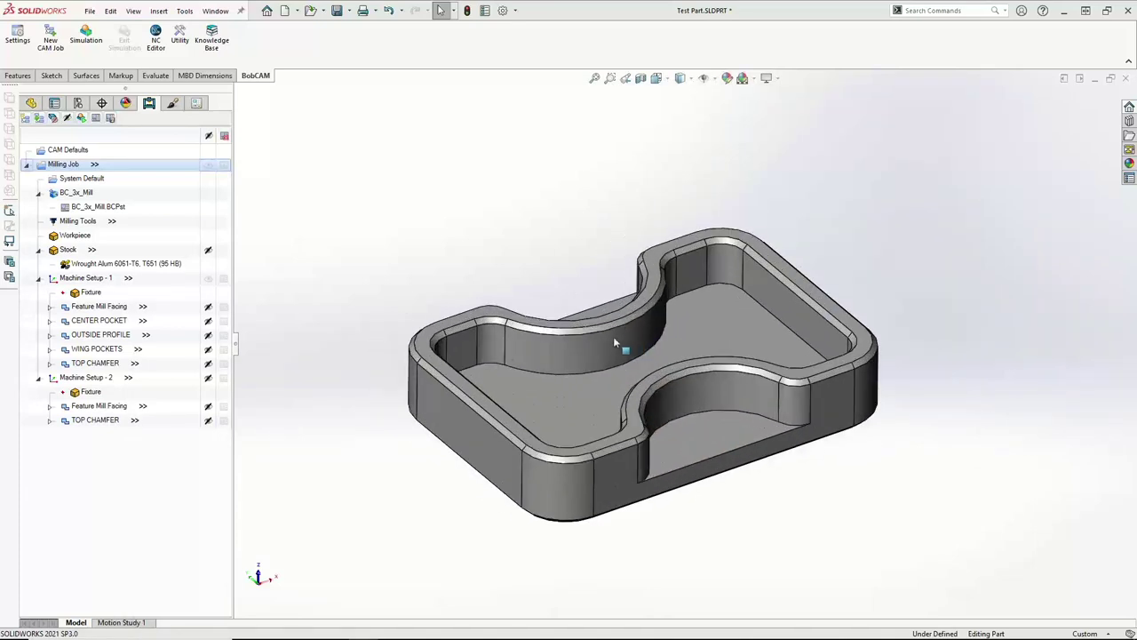